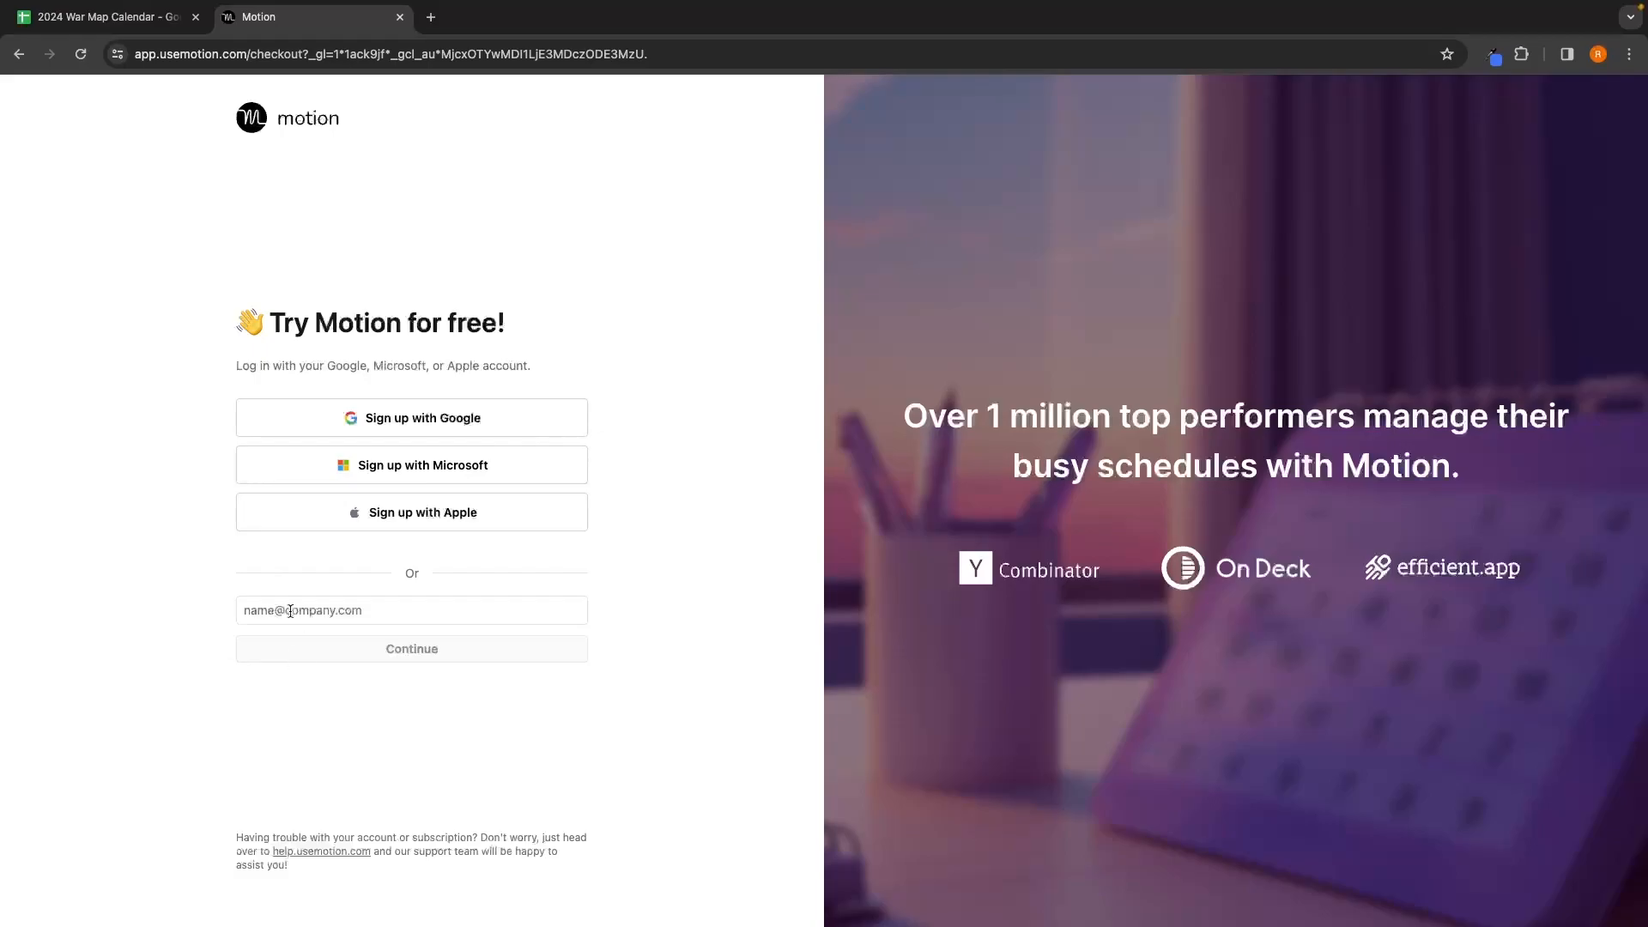
Step: Start the Motion free-trial sign-up using a Google account
click(425, 429)
Step: Complete the Google sign-in, compare the Individual and Team plans (Team 40% cheaper), and continue as Team
click(961, 615)
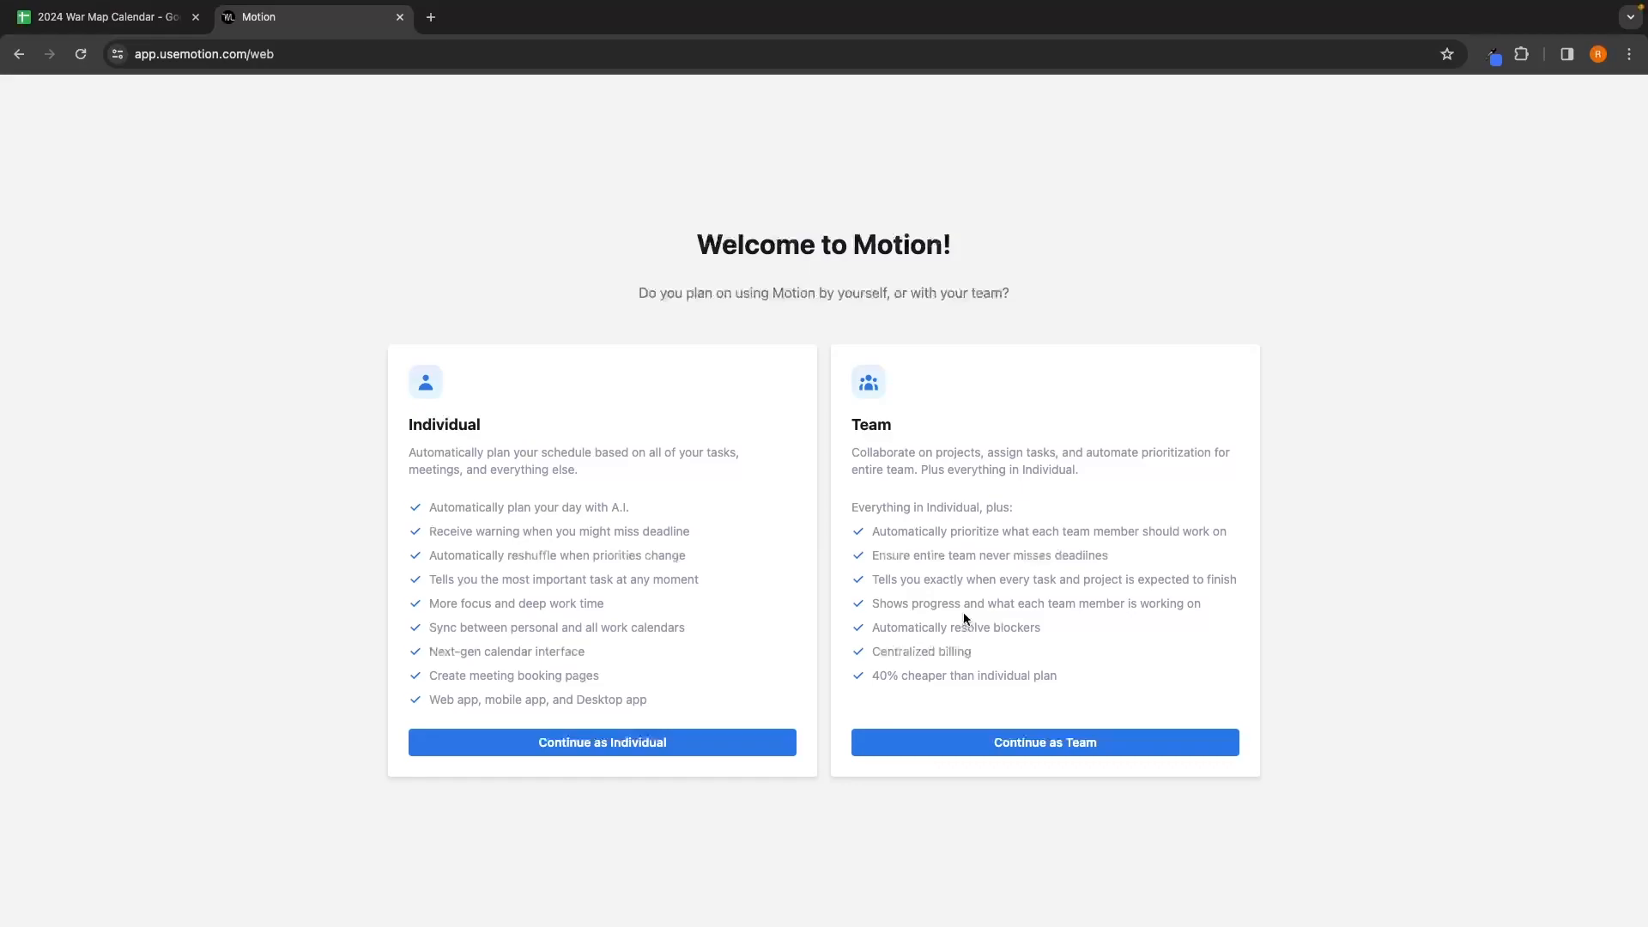
drag(406, 424, 504, 427)
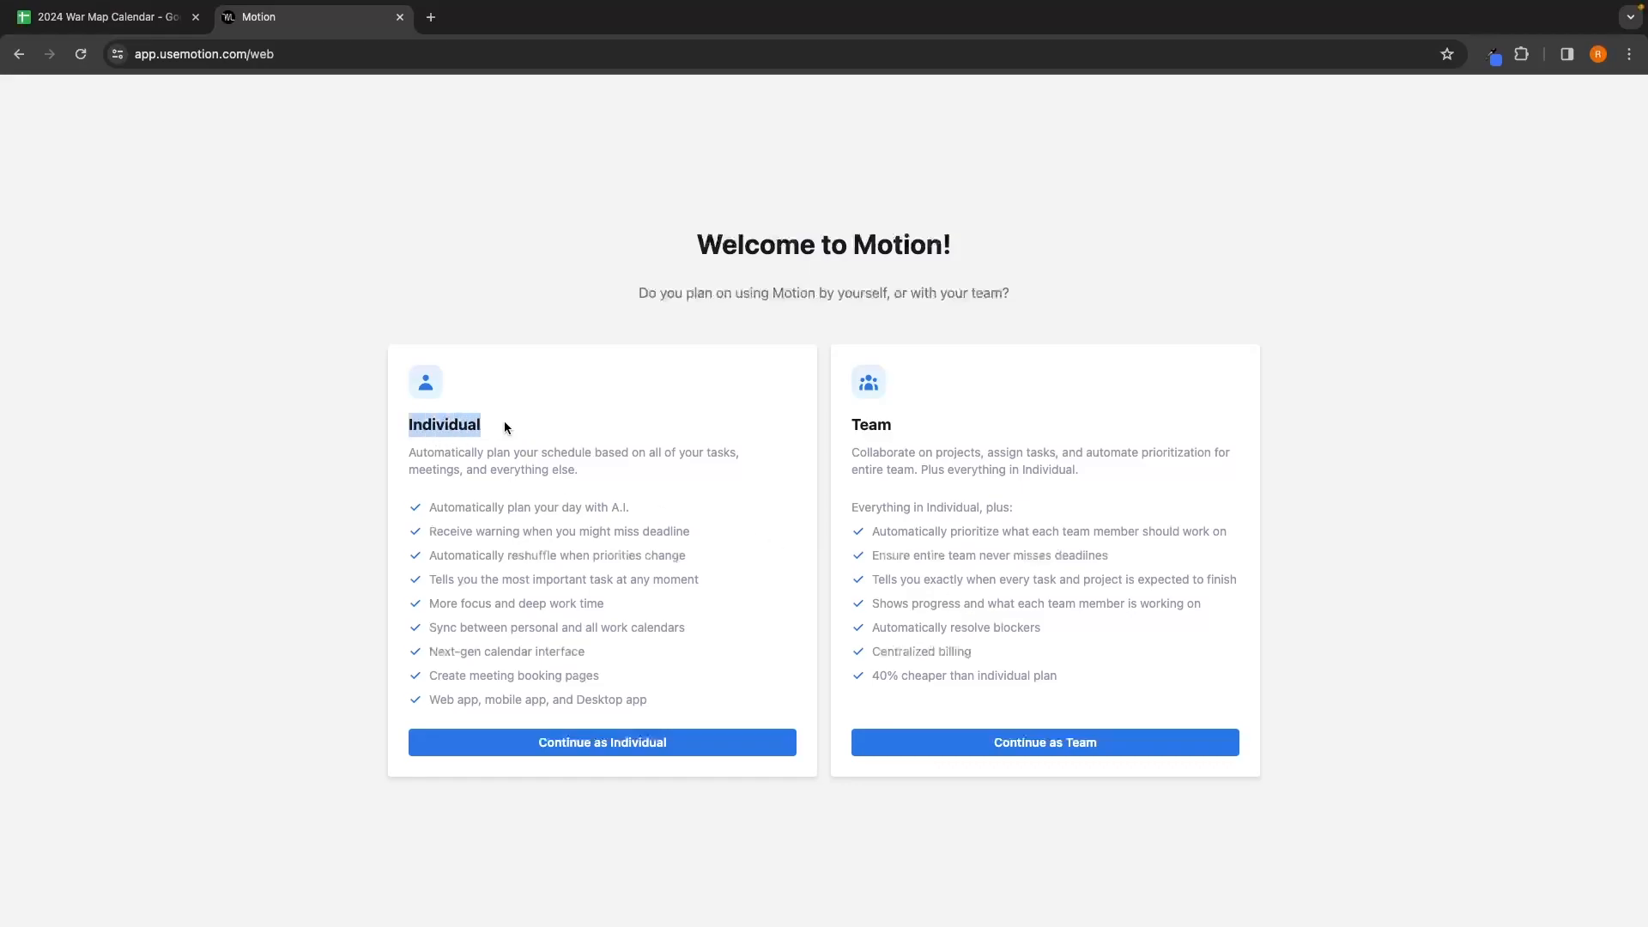
click(552, 415)
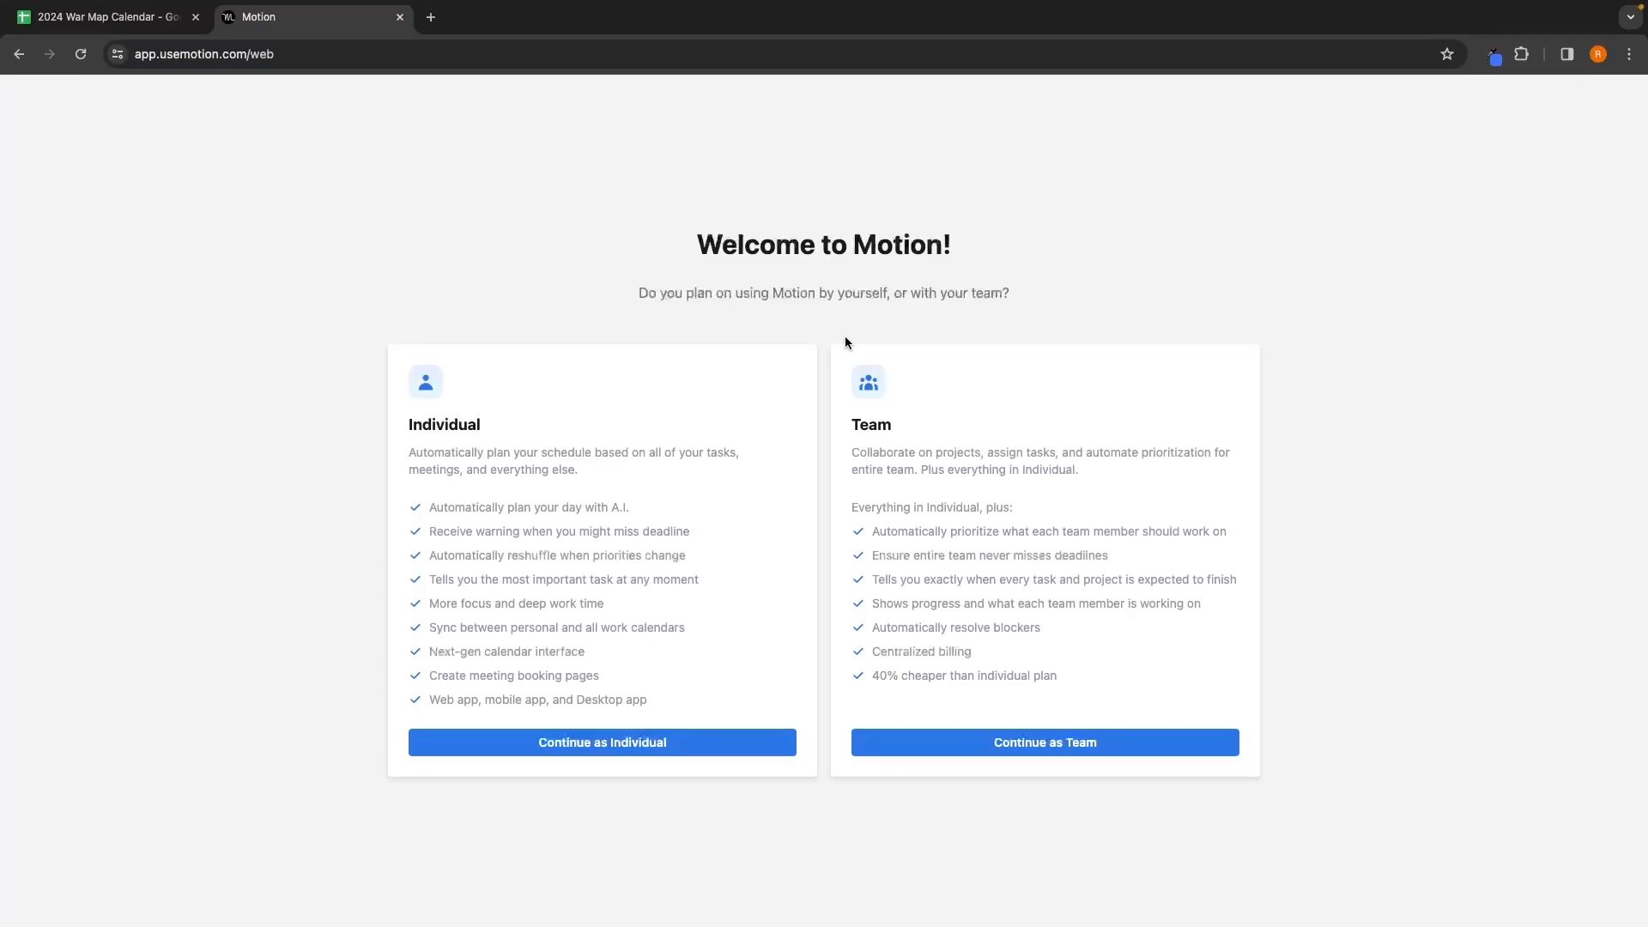
drag(408, 422, 549, 419)
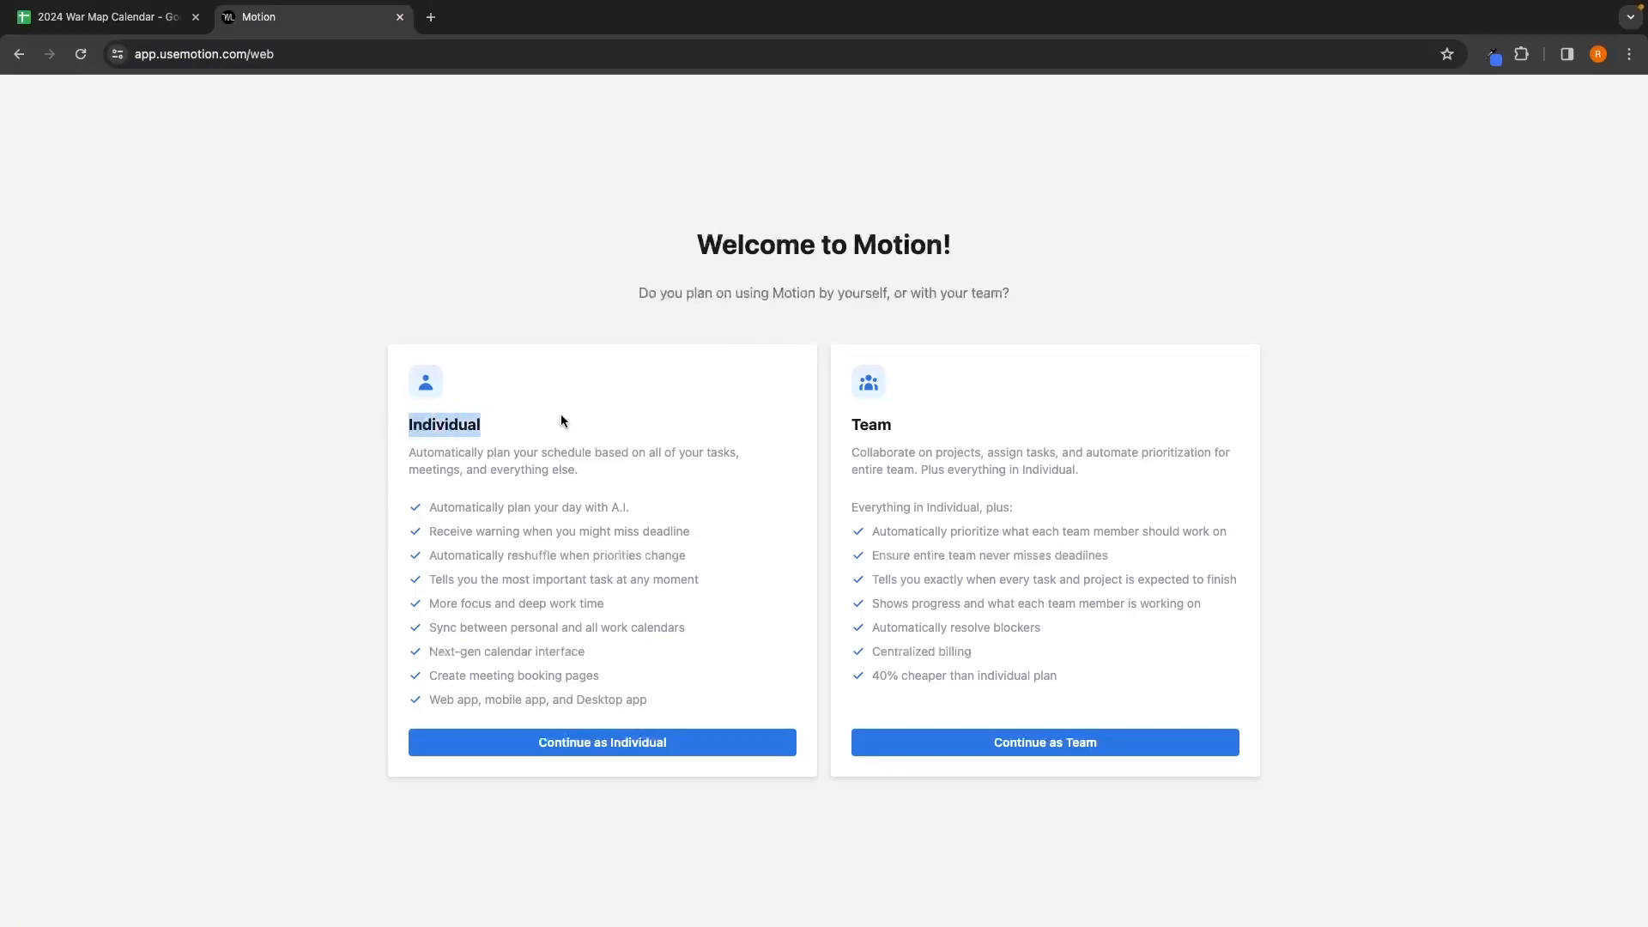
click(584, 418)
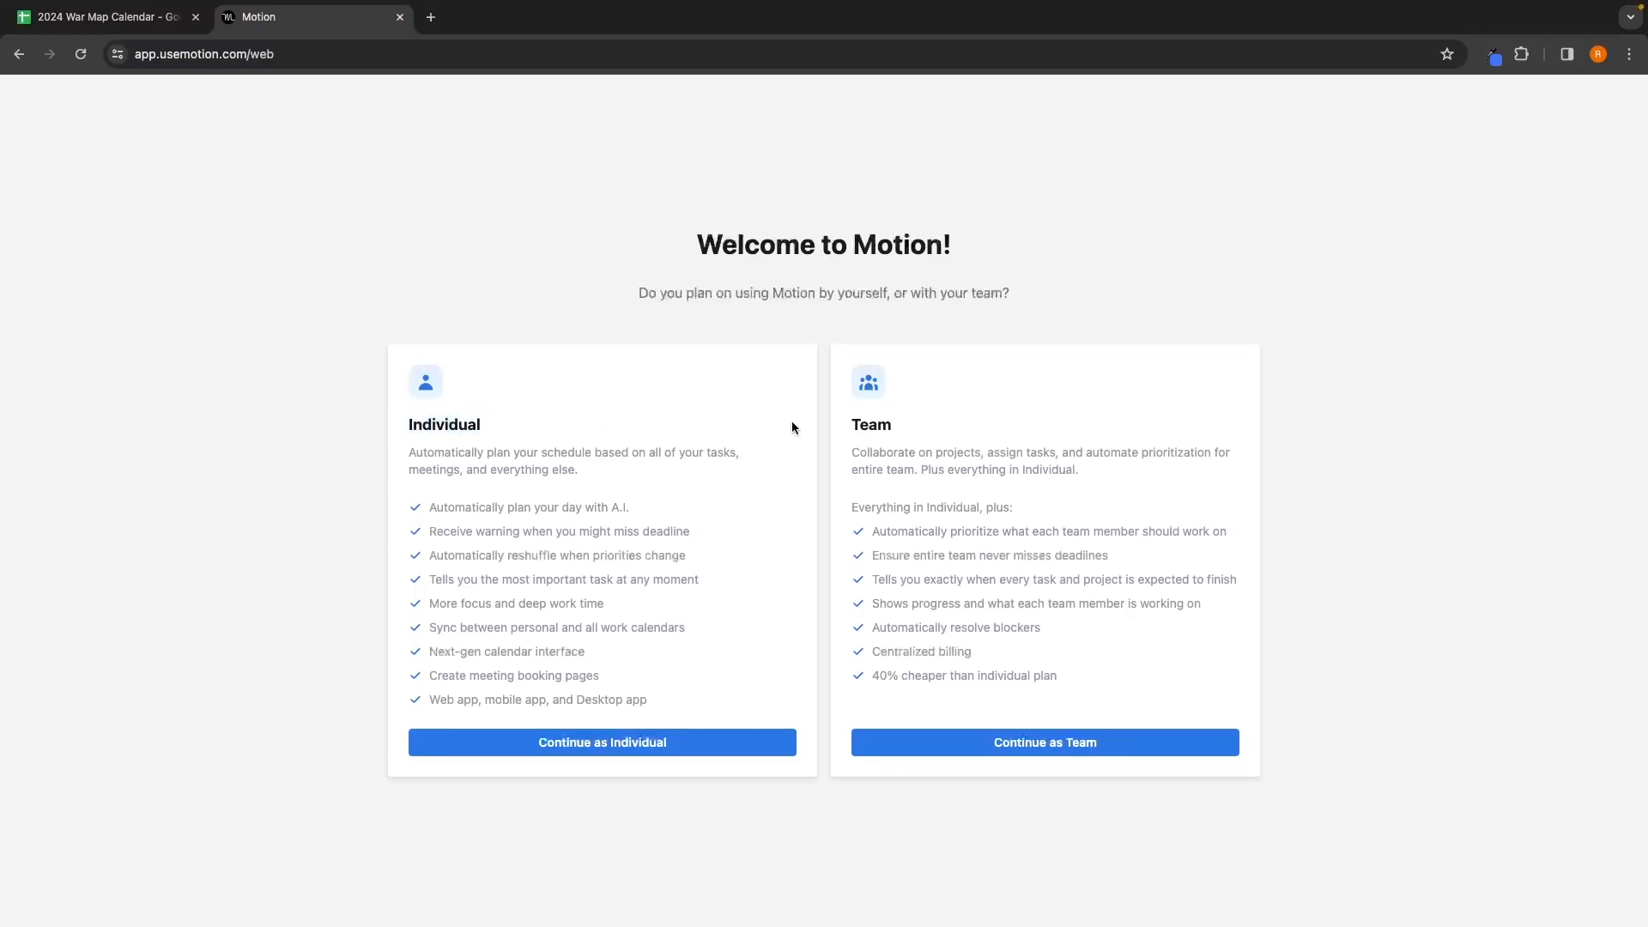
click(938, 425)
drag(1066, 678, 862, 681)
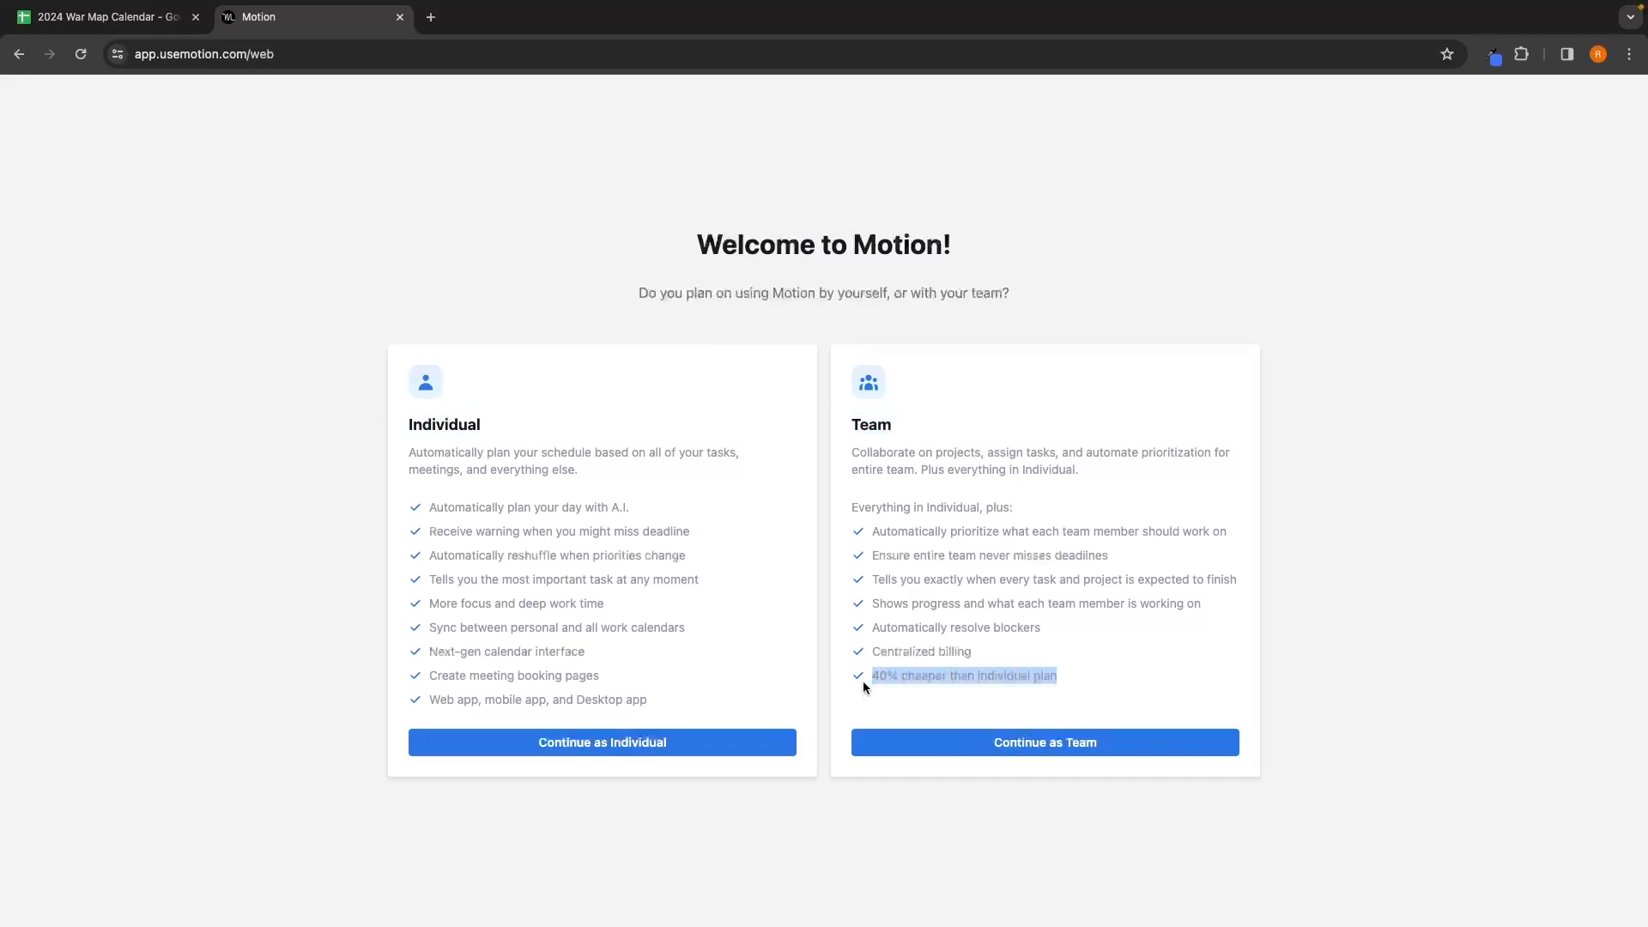
click(1111, 667)
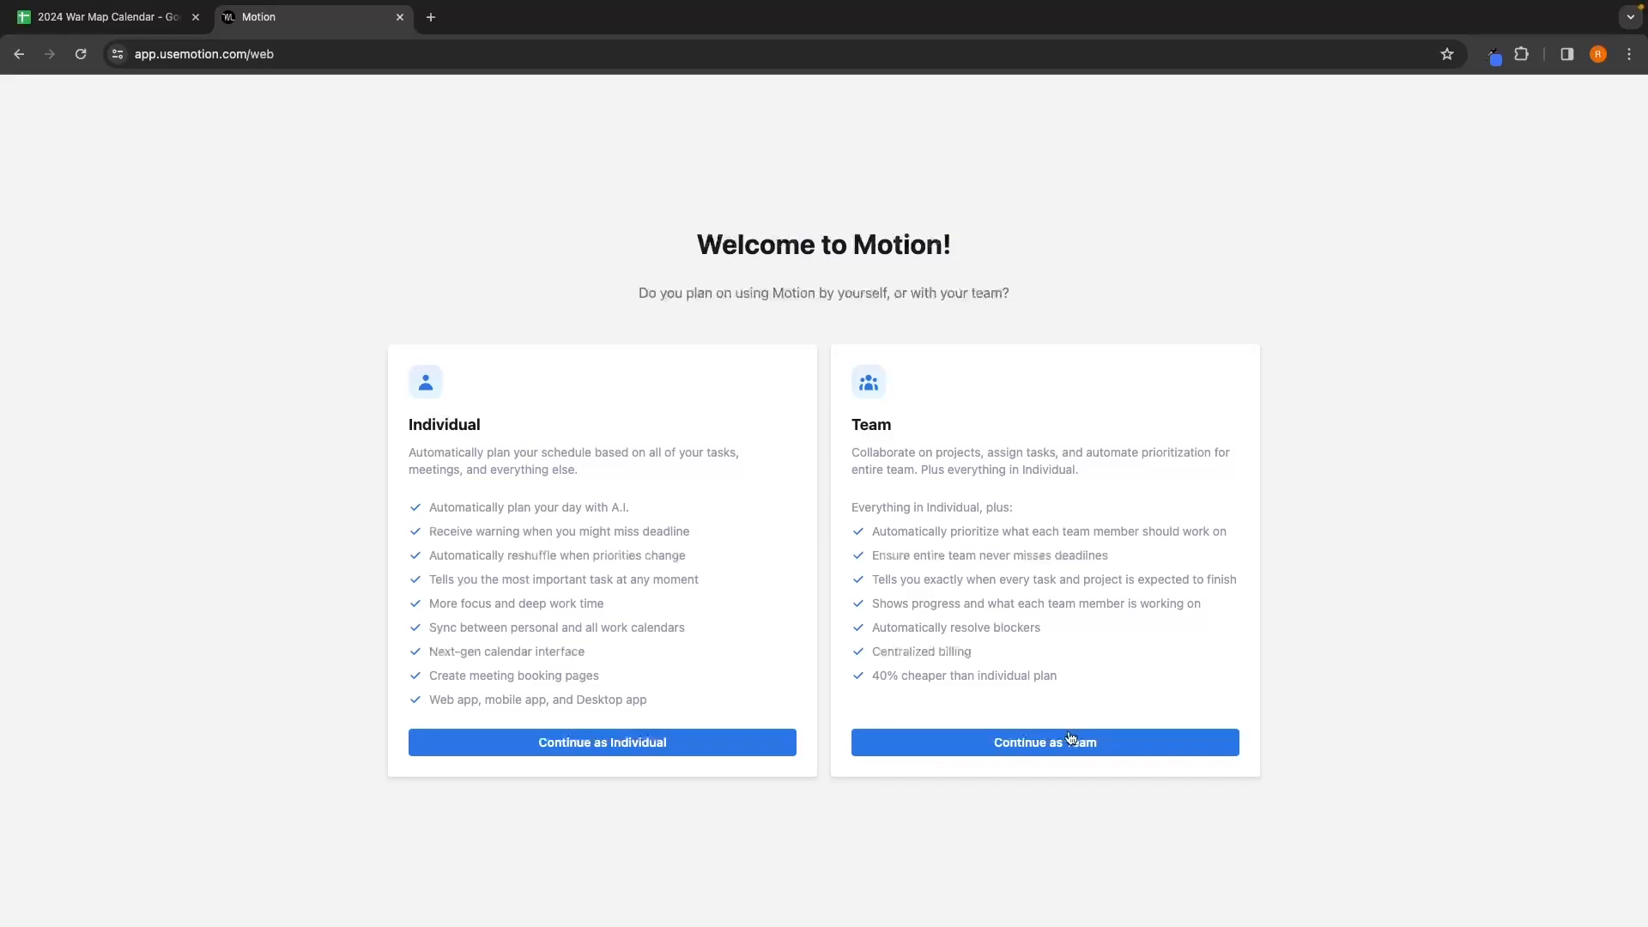
click(987, 743)
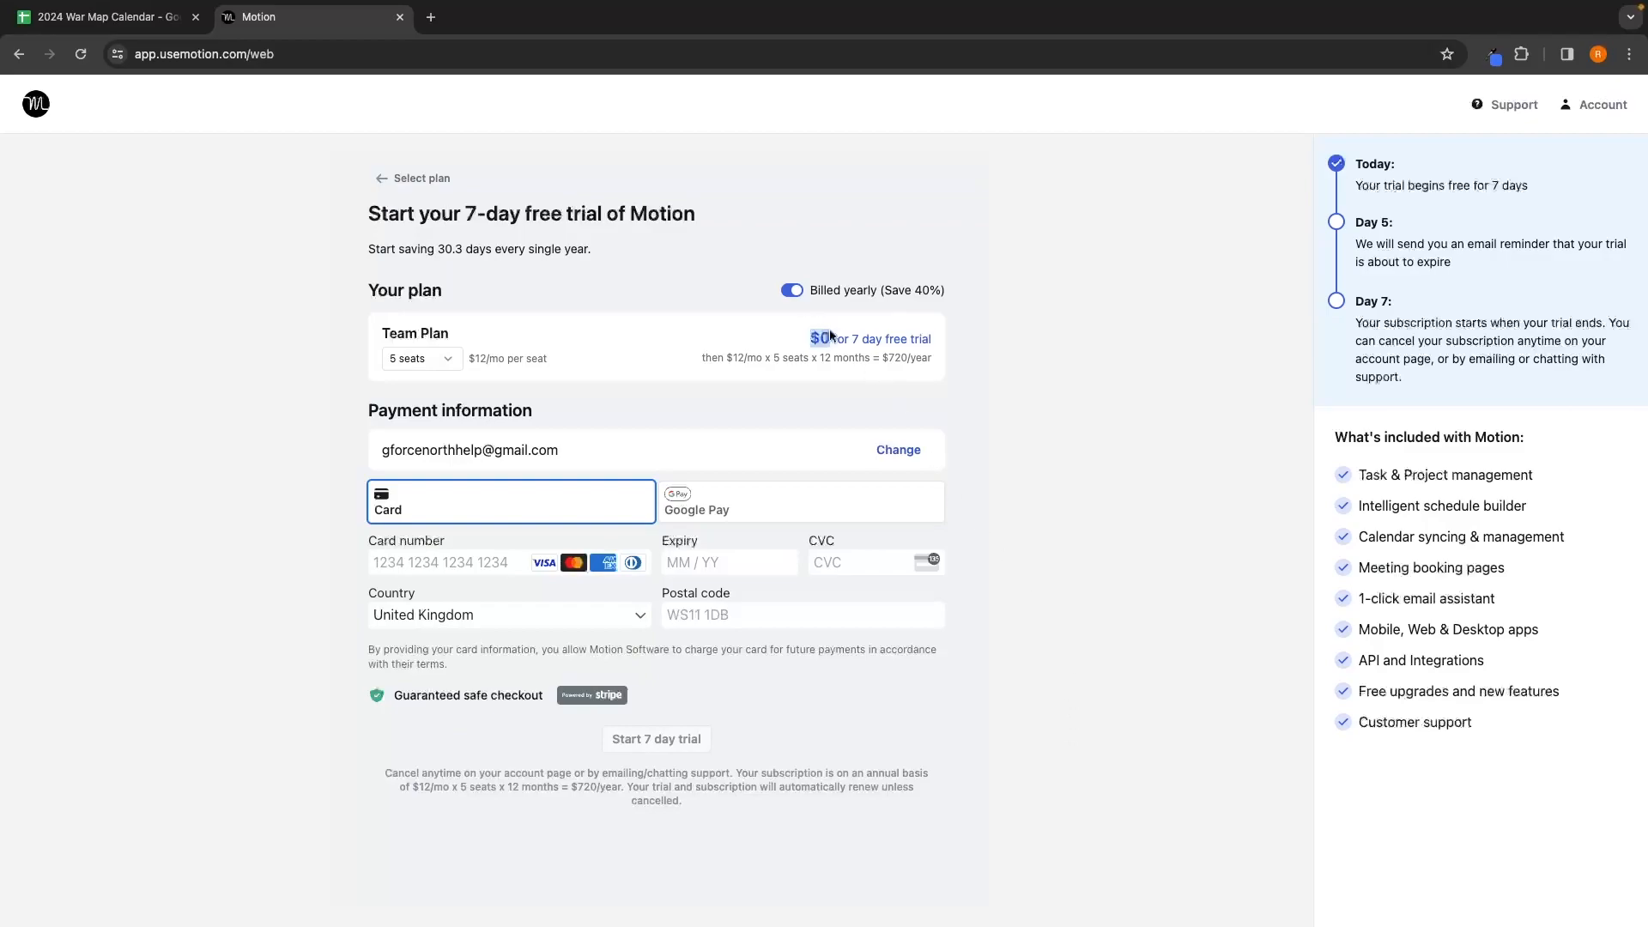
Step: Start the $0 7-day Team Plan trial with 5 seats at $12/mo per seat, billed yearly
drag(809, 336, 934, 336)
click(1005, 364)
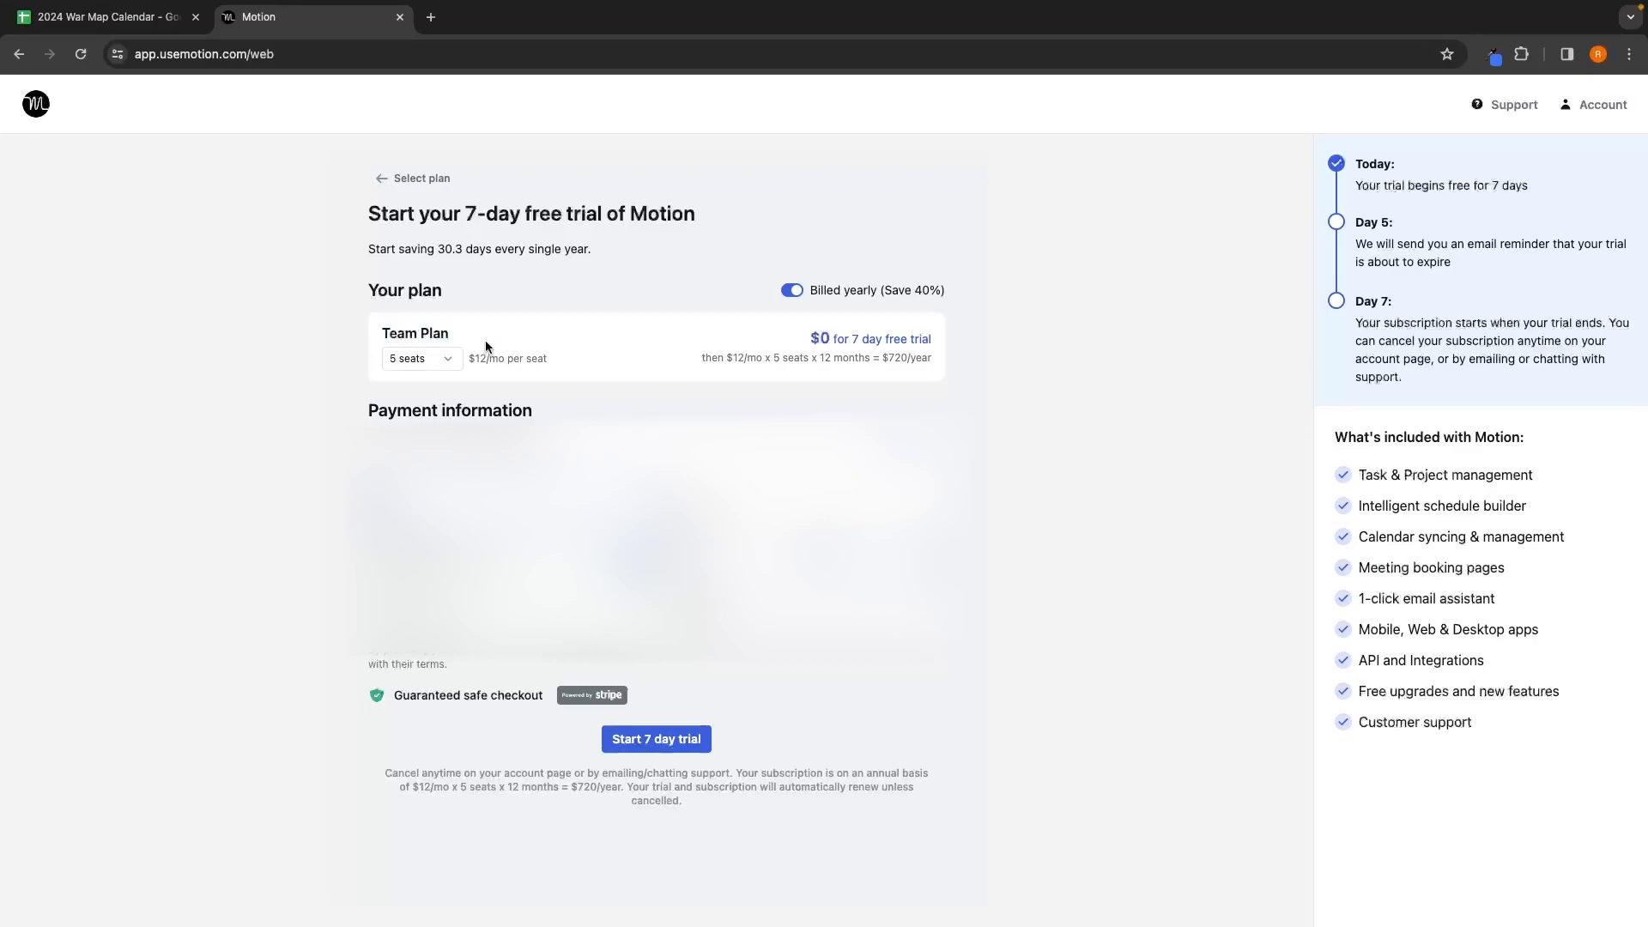
click(421, 358)
scroll(397, 421, down, 1)
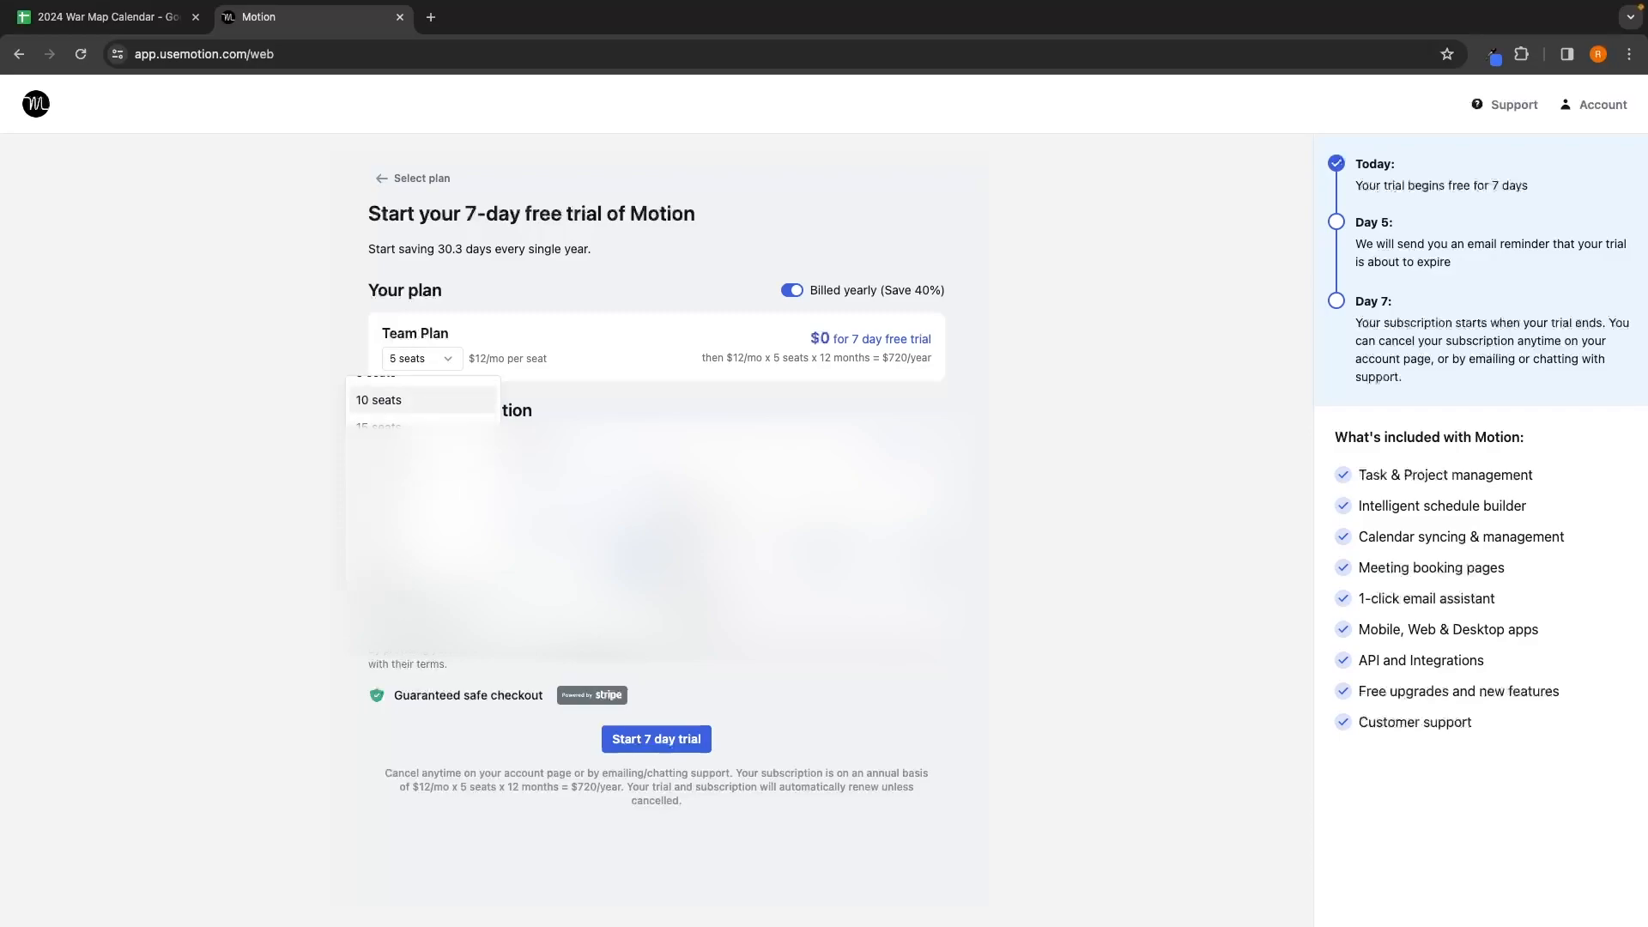
click(244, 553)
drag(466, 354, 541, 356)
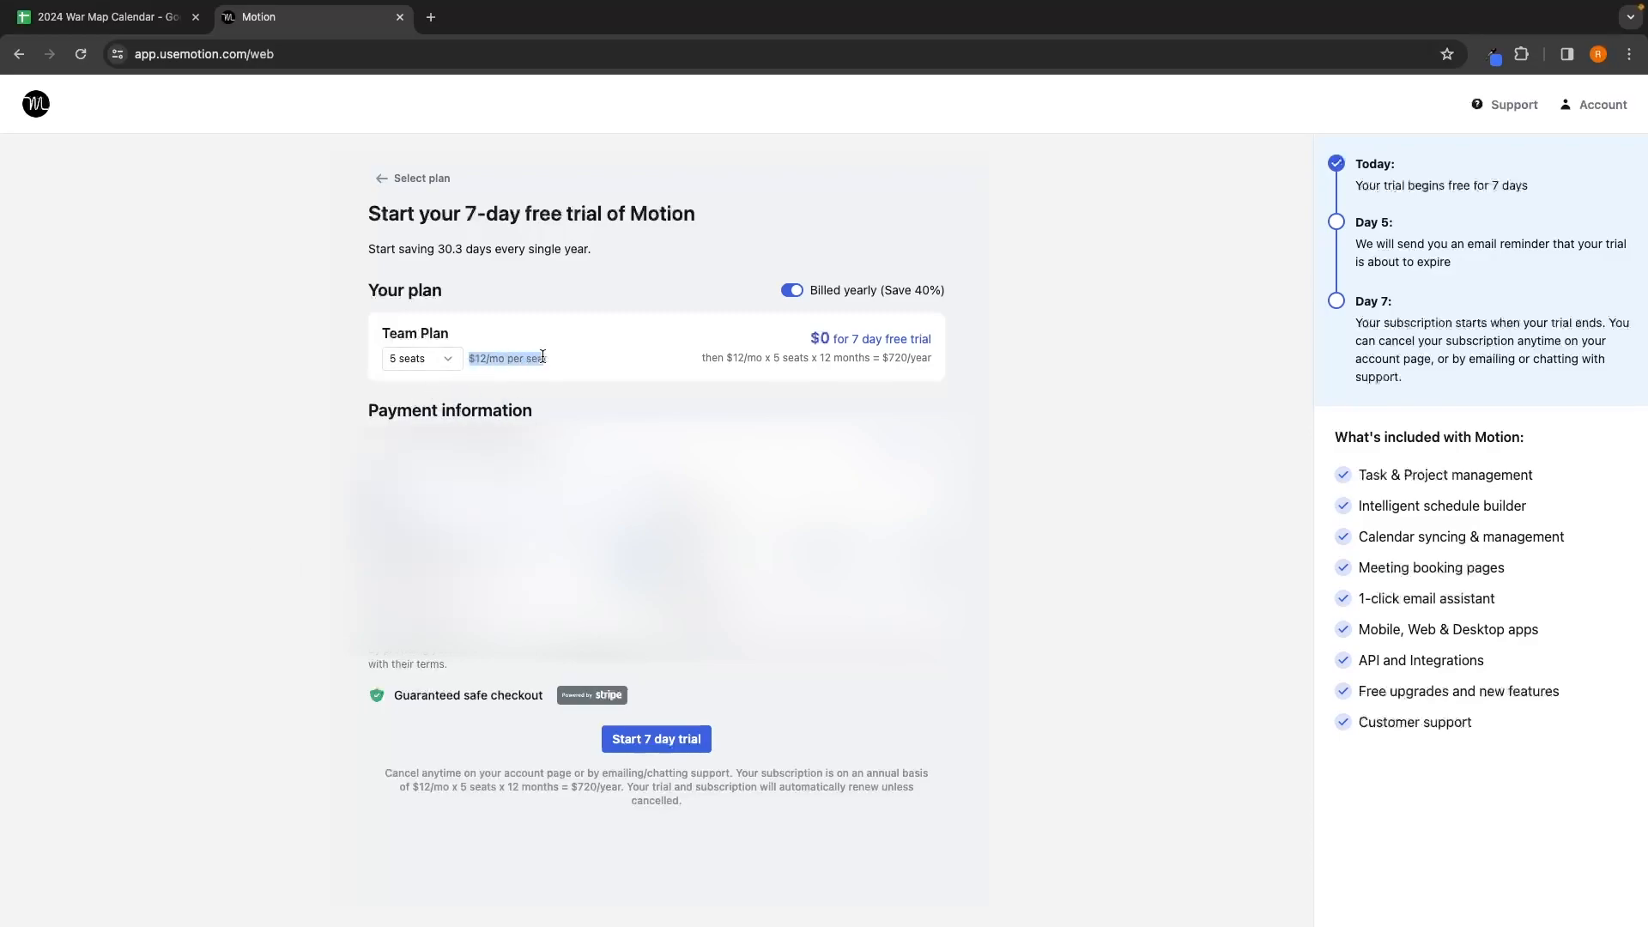
click(548, 353)
click(674, 747)
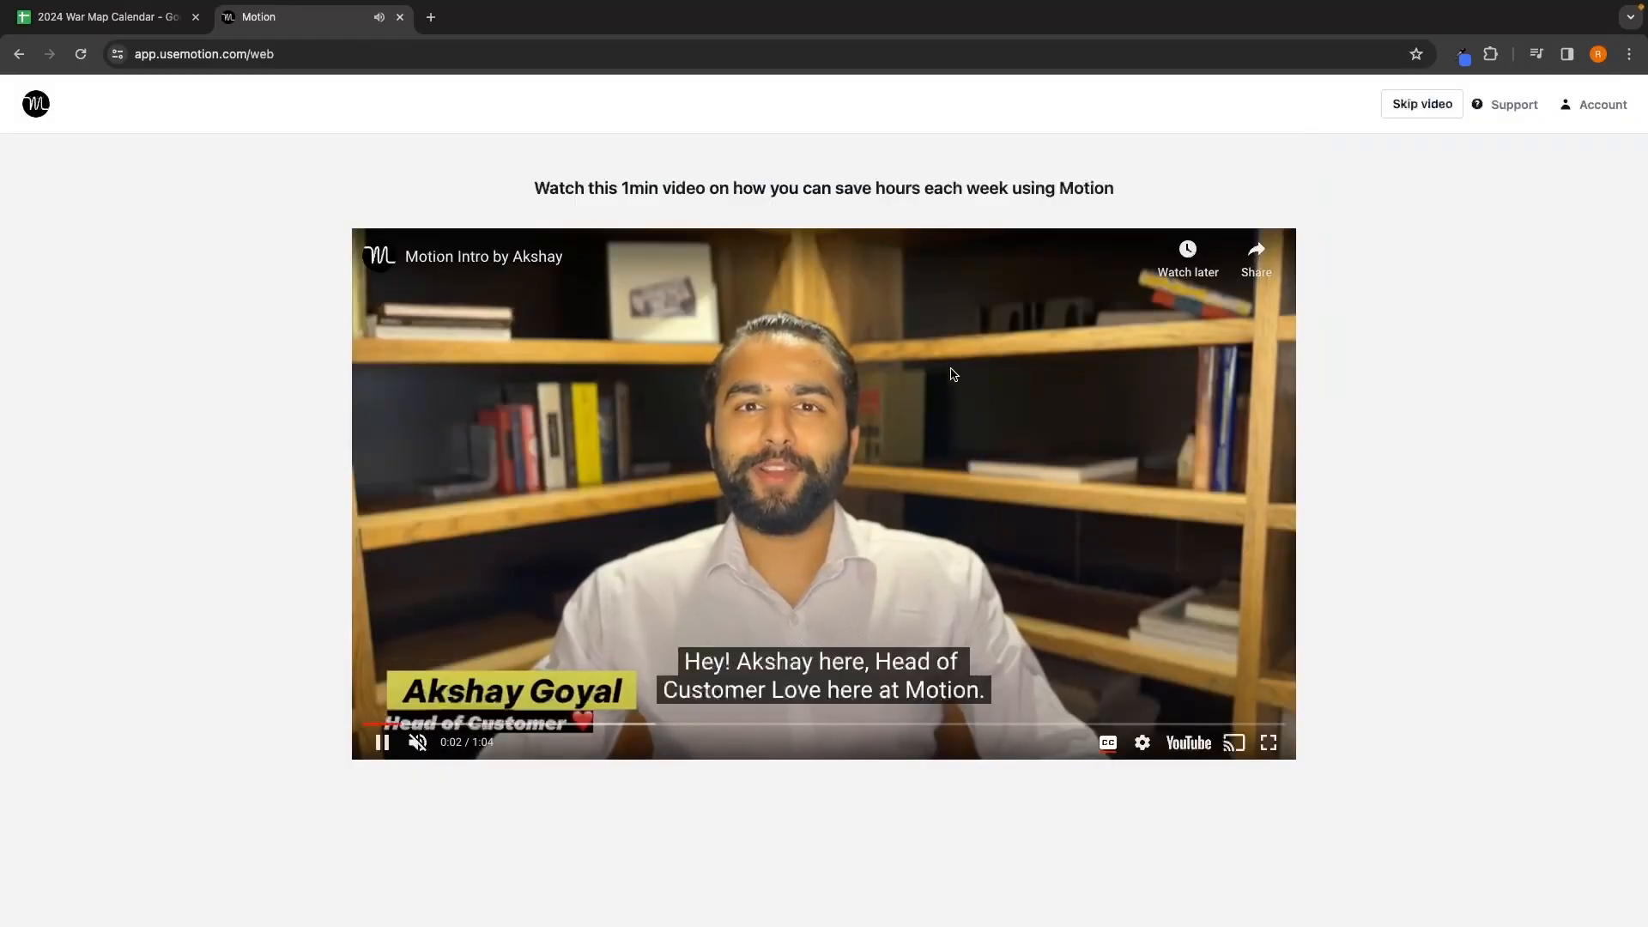
Step: Skip the intro video and connect a Google Calendar account, granting Motion the requested access
click(1425, 107)
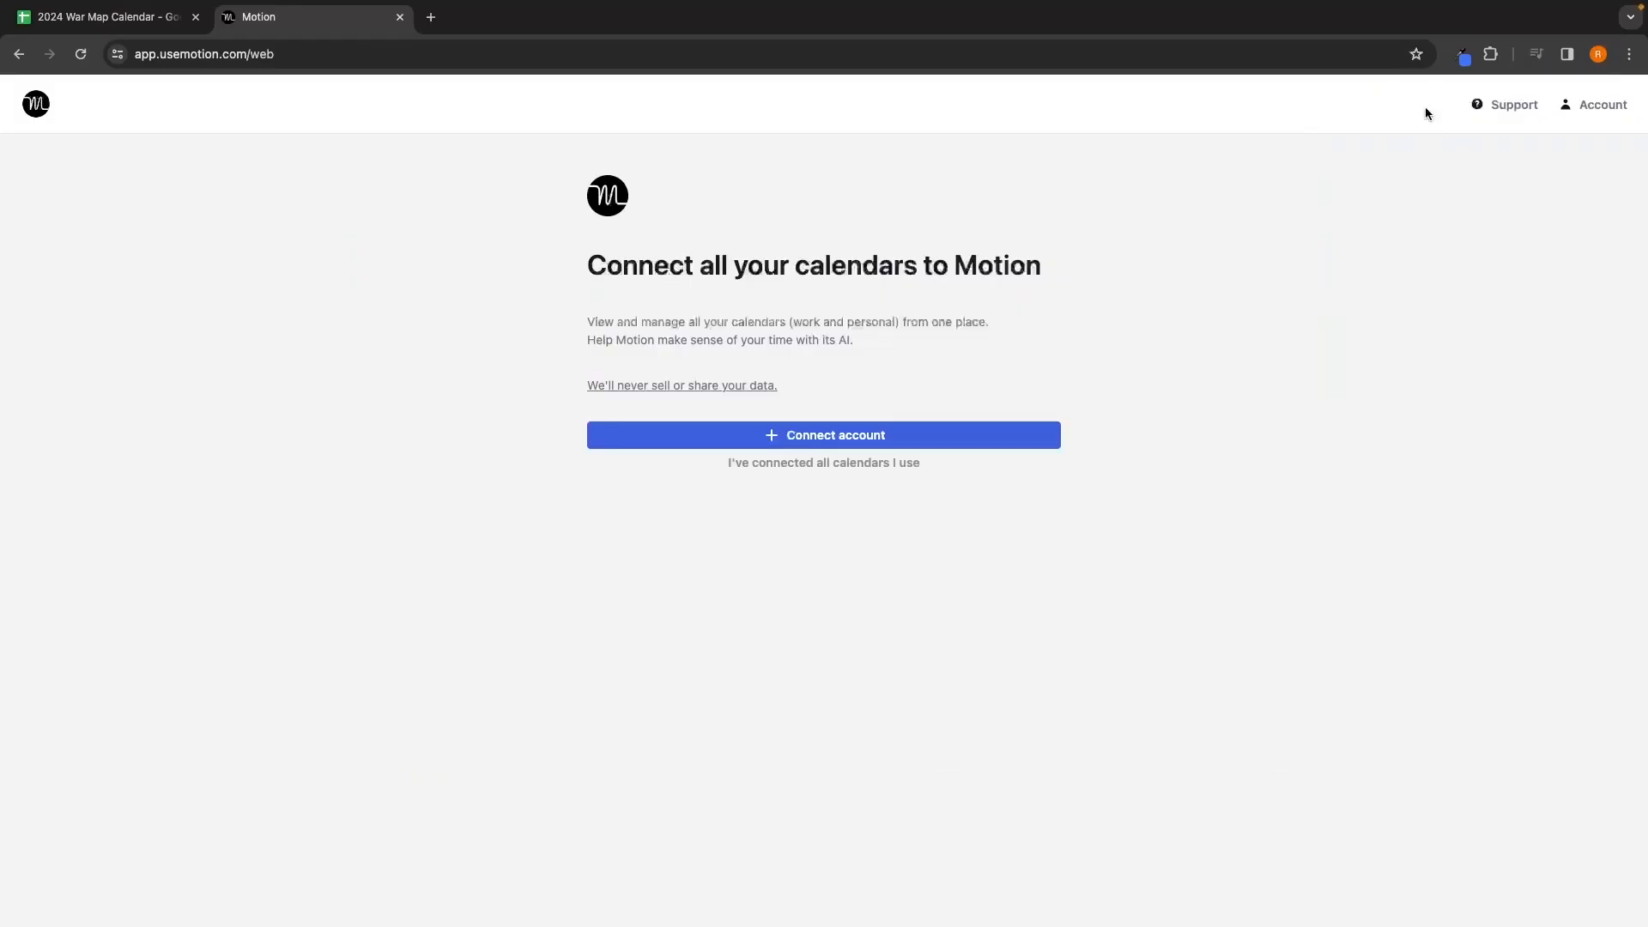
click(814, 436)
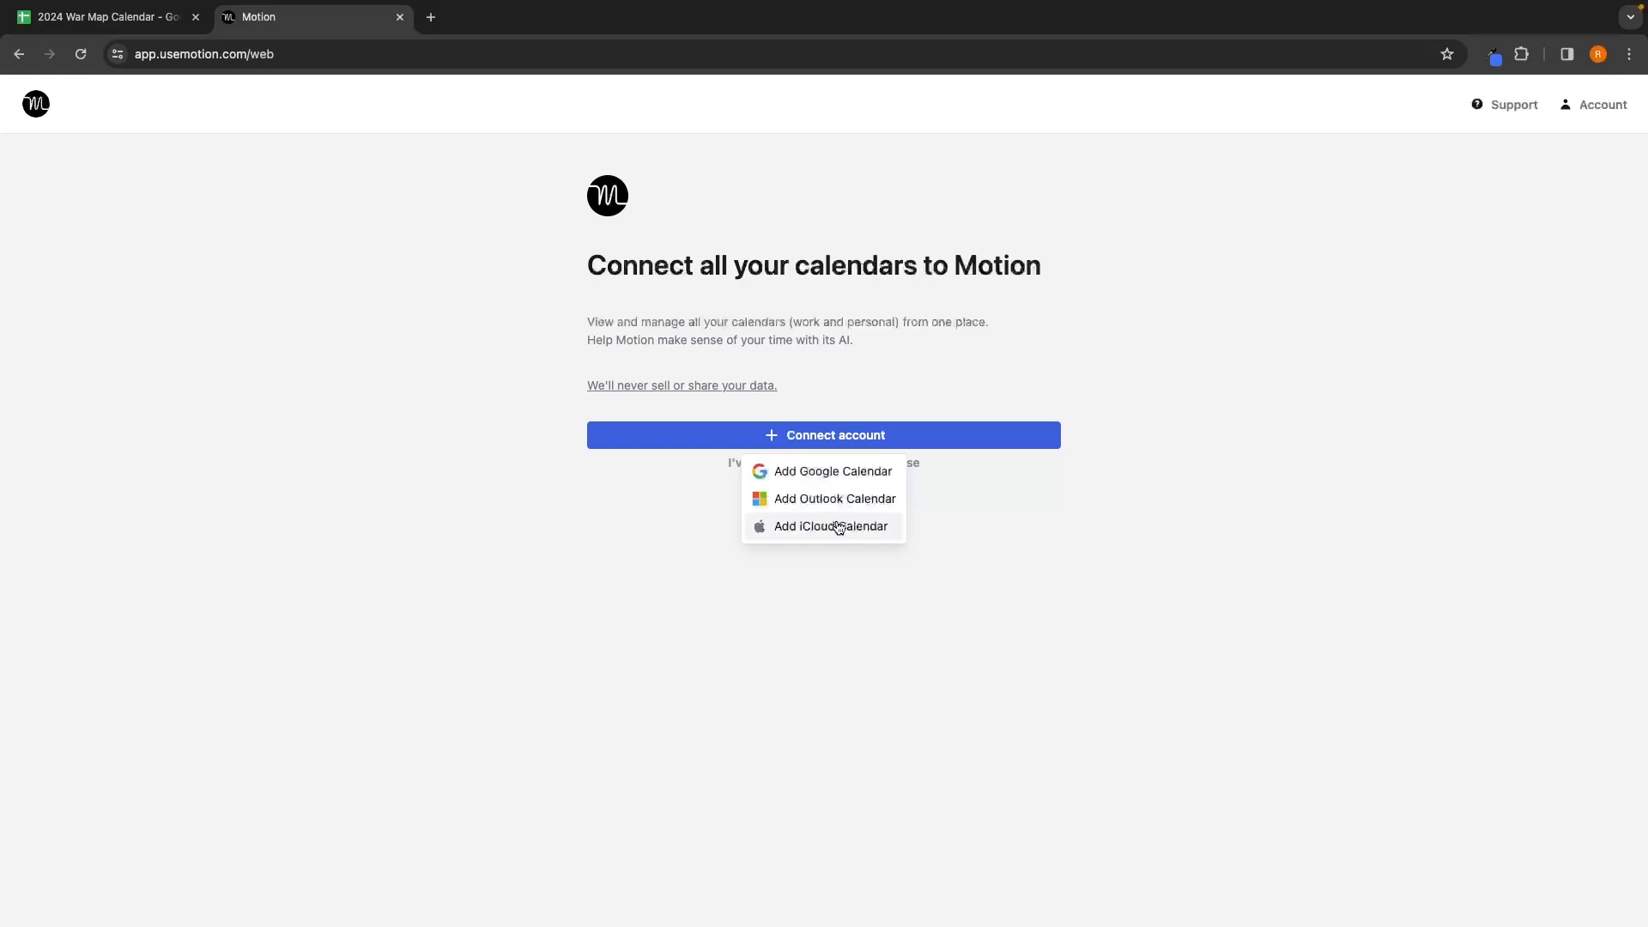
click(833, 474)
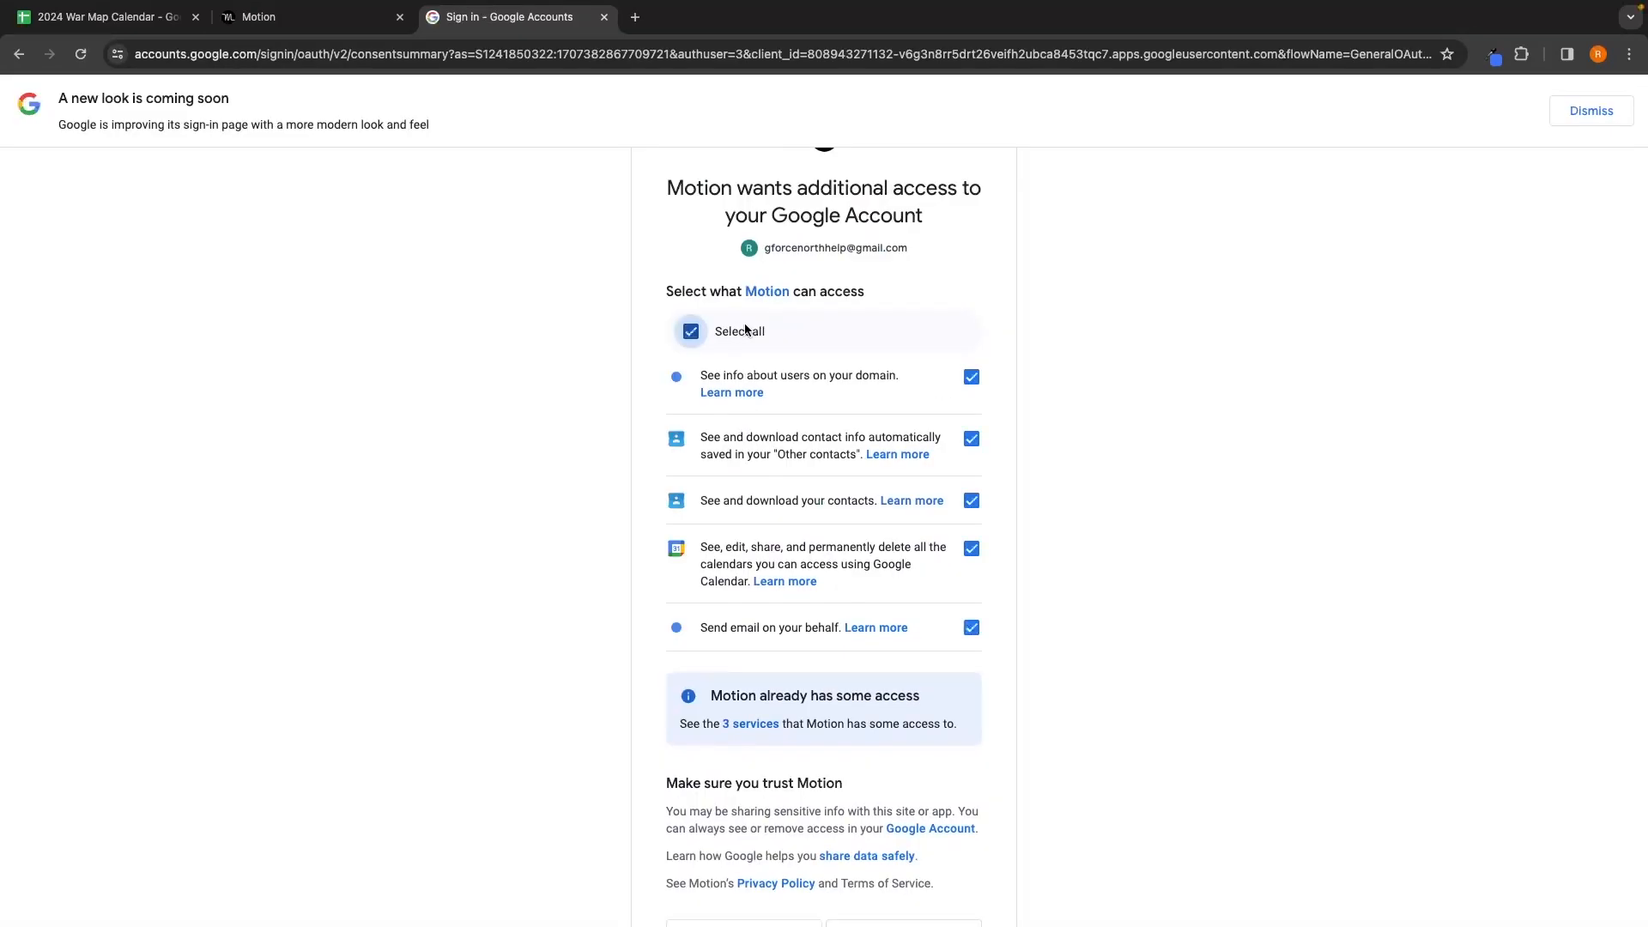
scroll(920, 346, down, 1)
scroll(910, 324, down, 1)
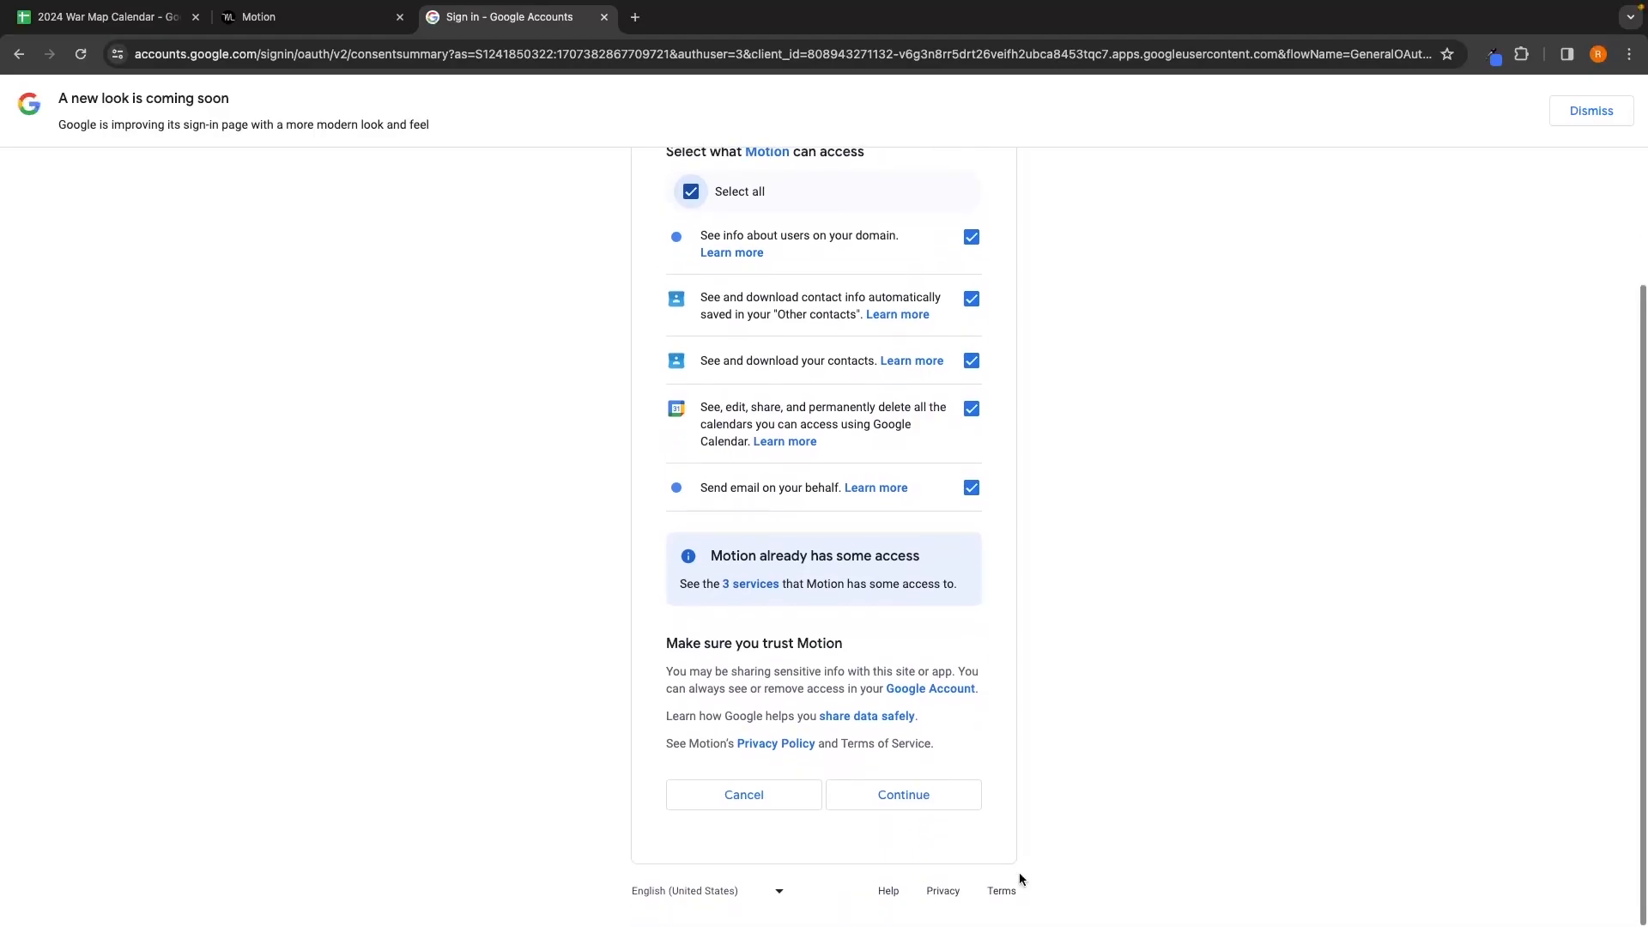
click(917, 813)
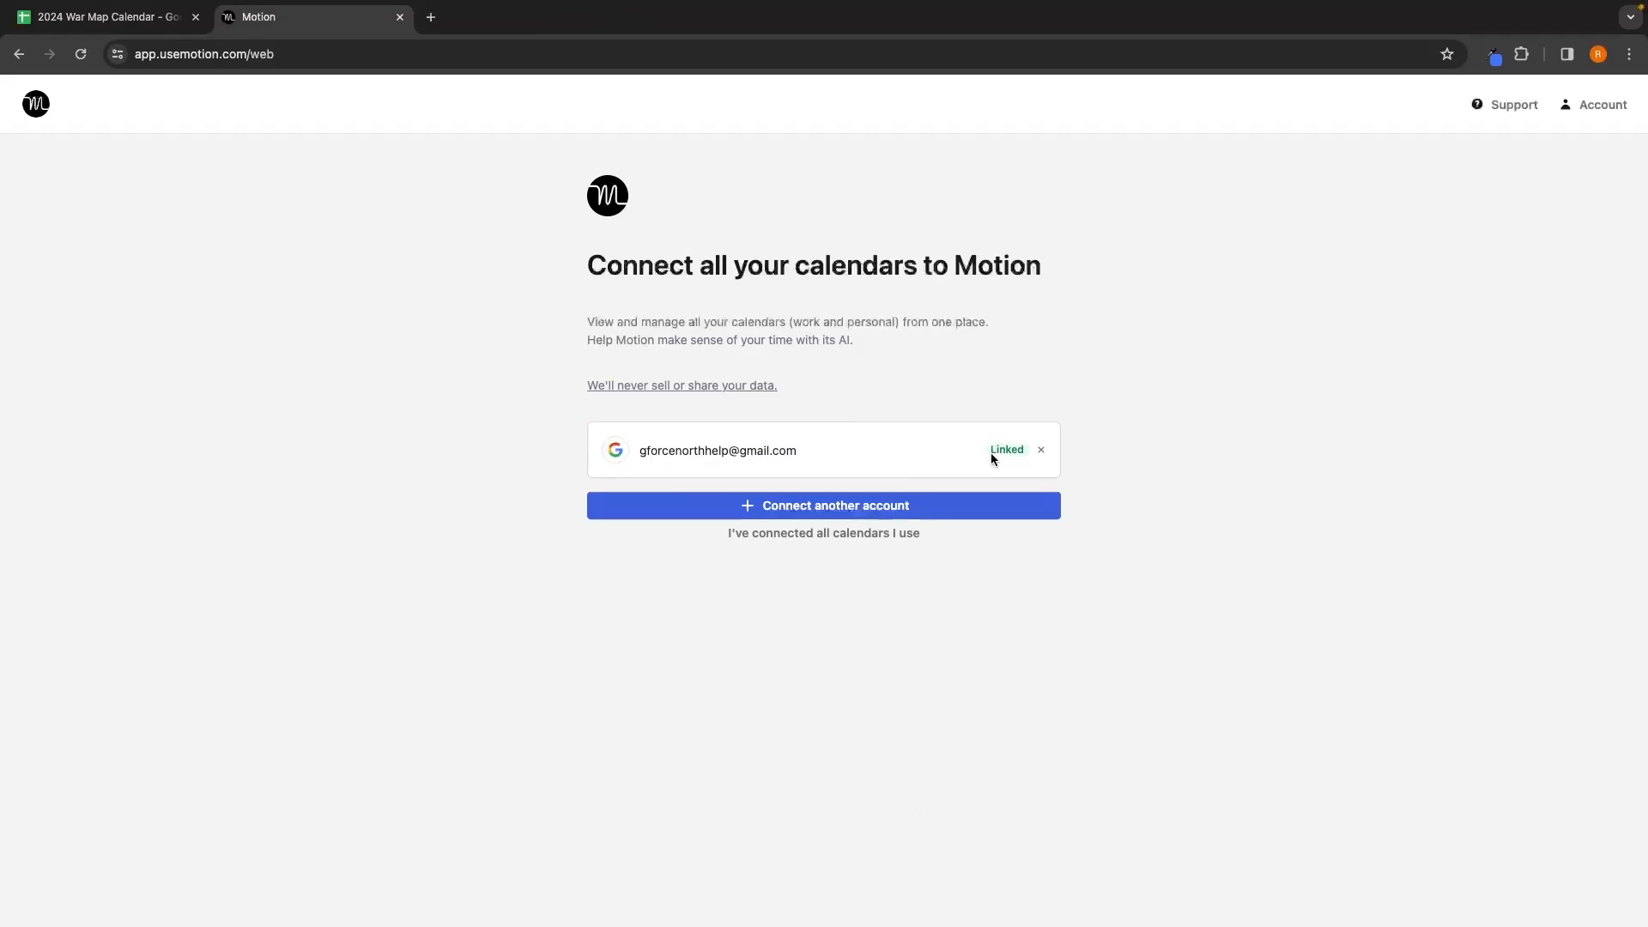
click(843, 512)
Step: Confirm all calendars are connected and make the linked Google account the main calendar
click(780, 629)
click(910, 539)
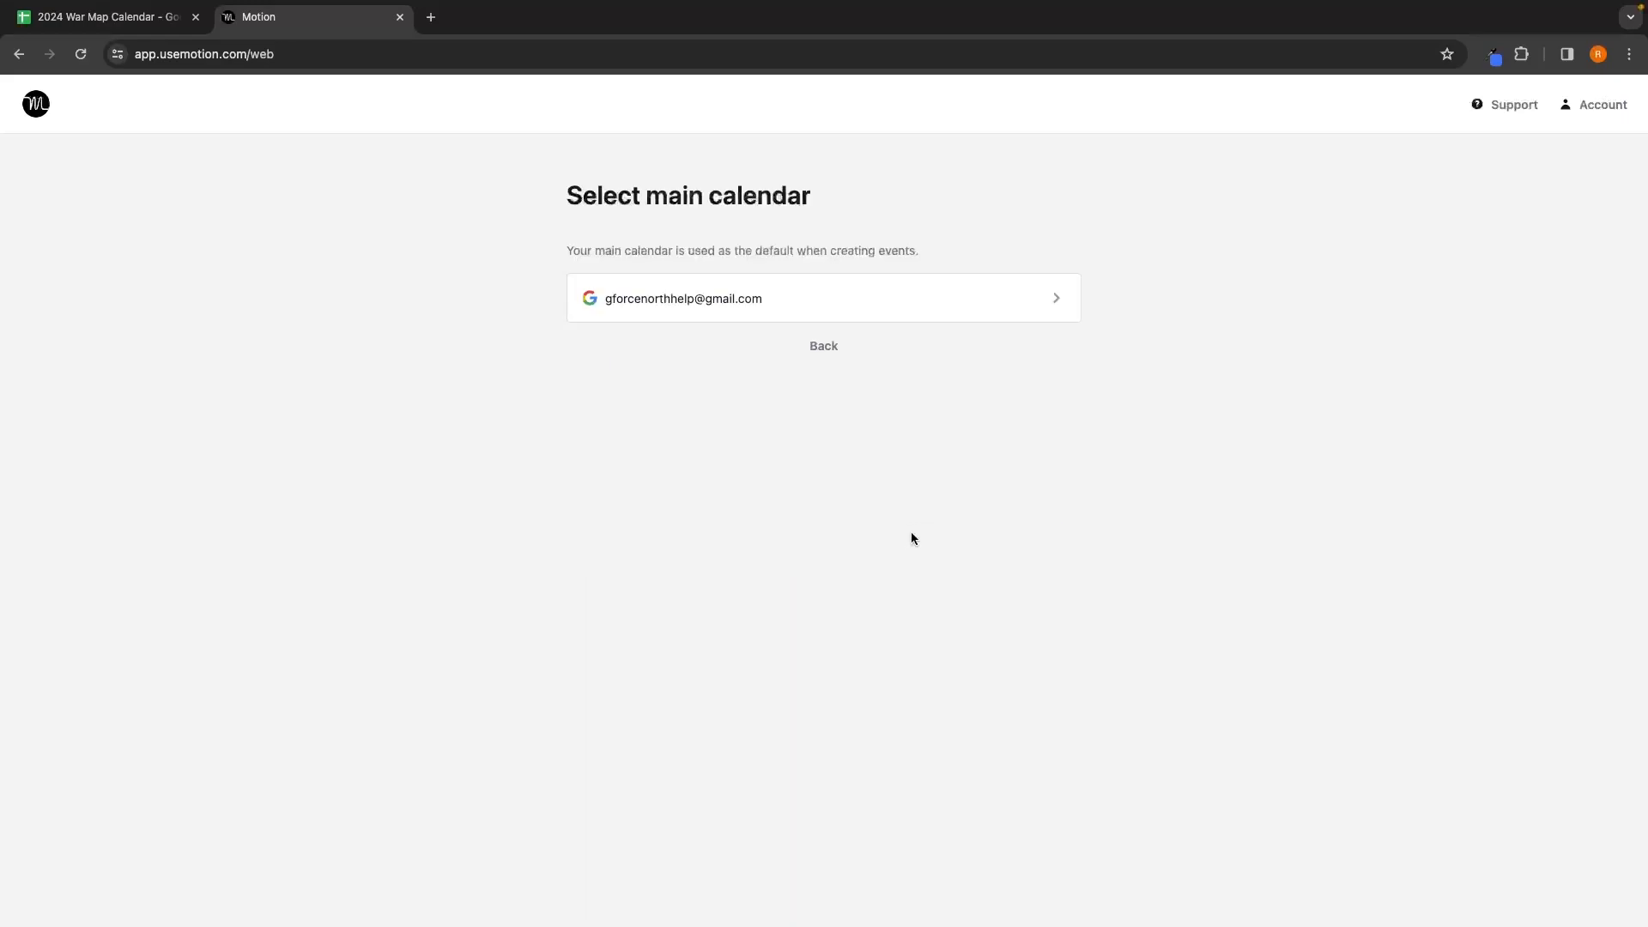
click(723, 301)
click(642, 329)
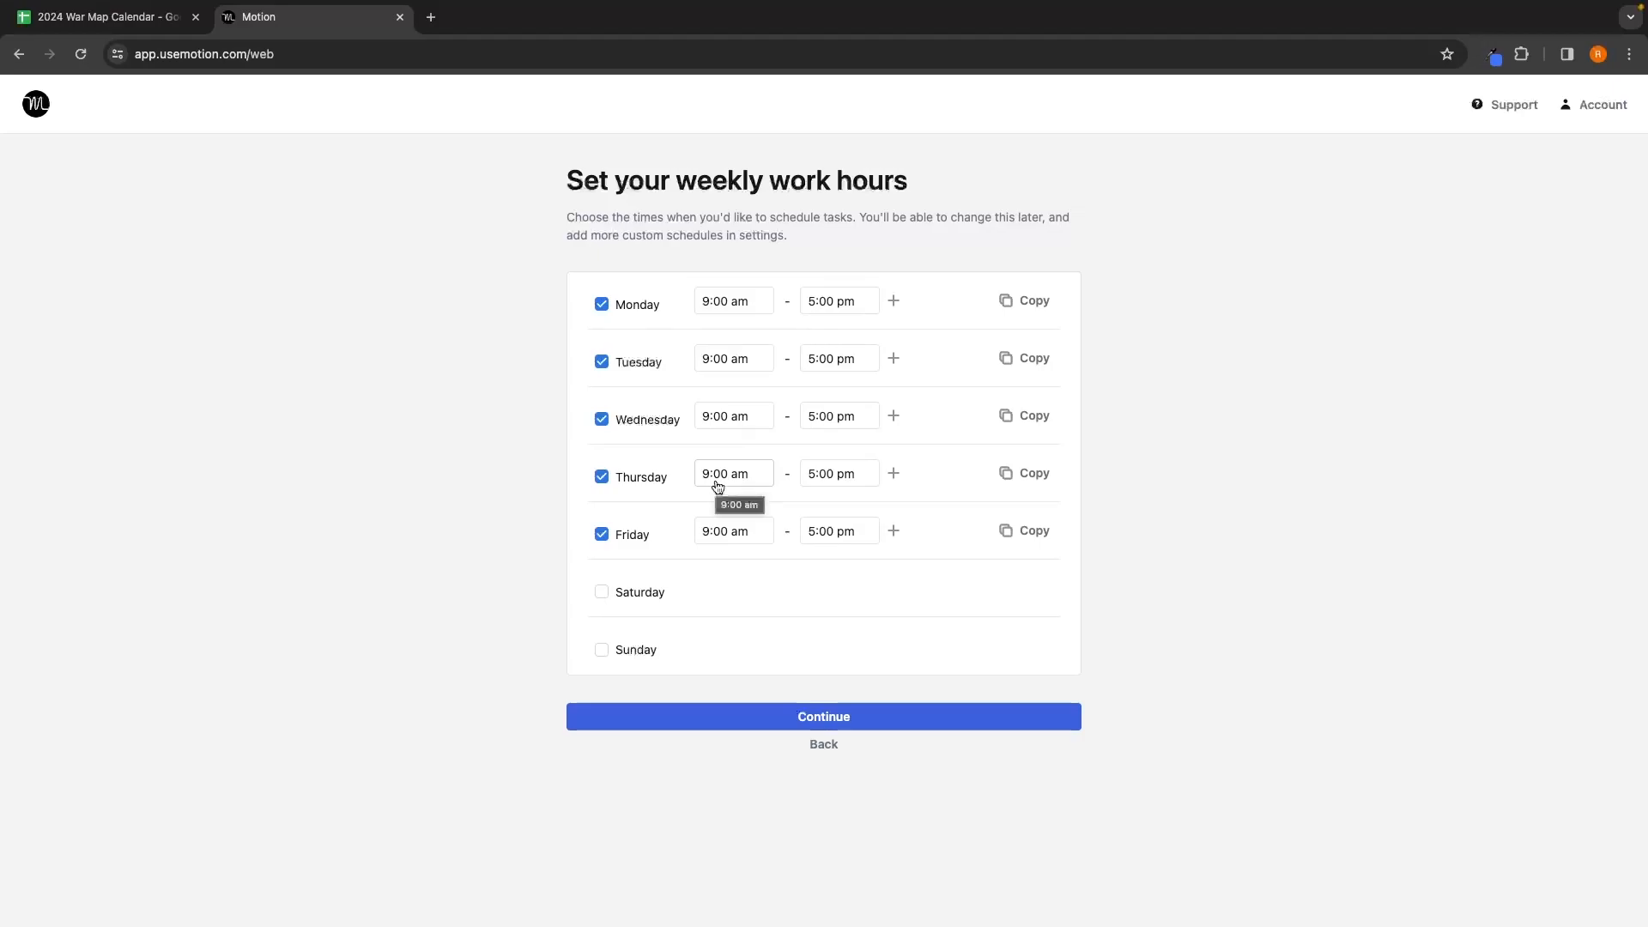
Step: Keep work hours at Monday–Friday, 9:00 am–5:00 pm and continue
click(734, 475)
scroll(730, 554, down, 10)
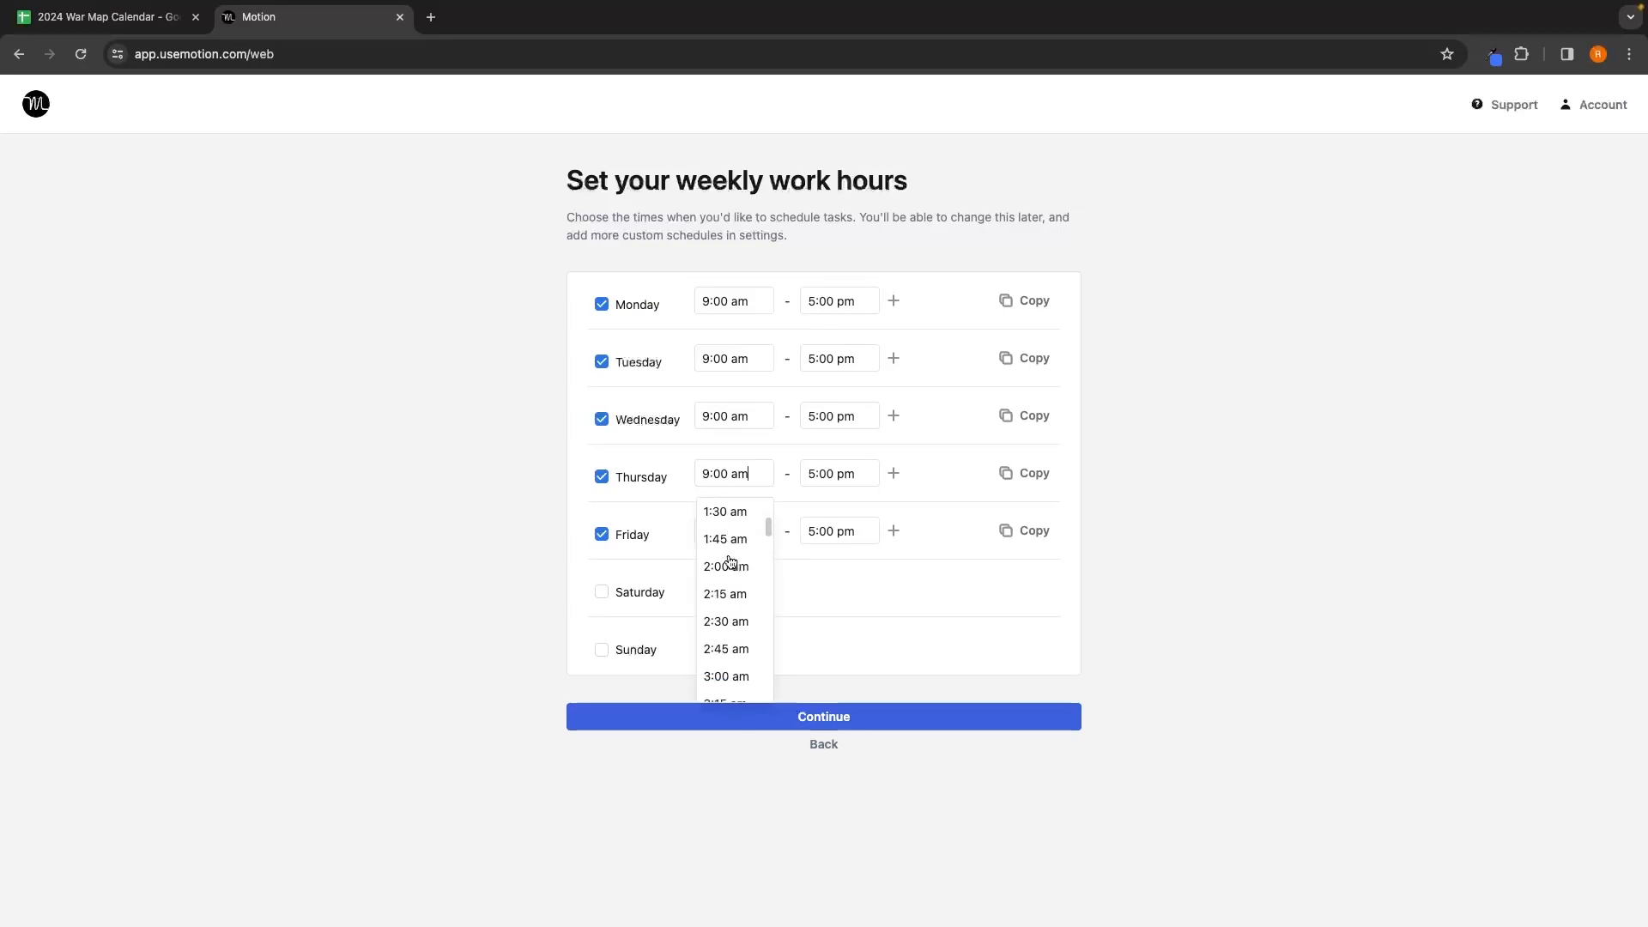
scroll(730, 562, down, 2)
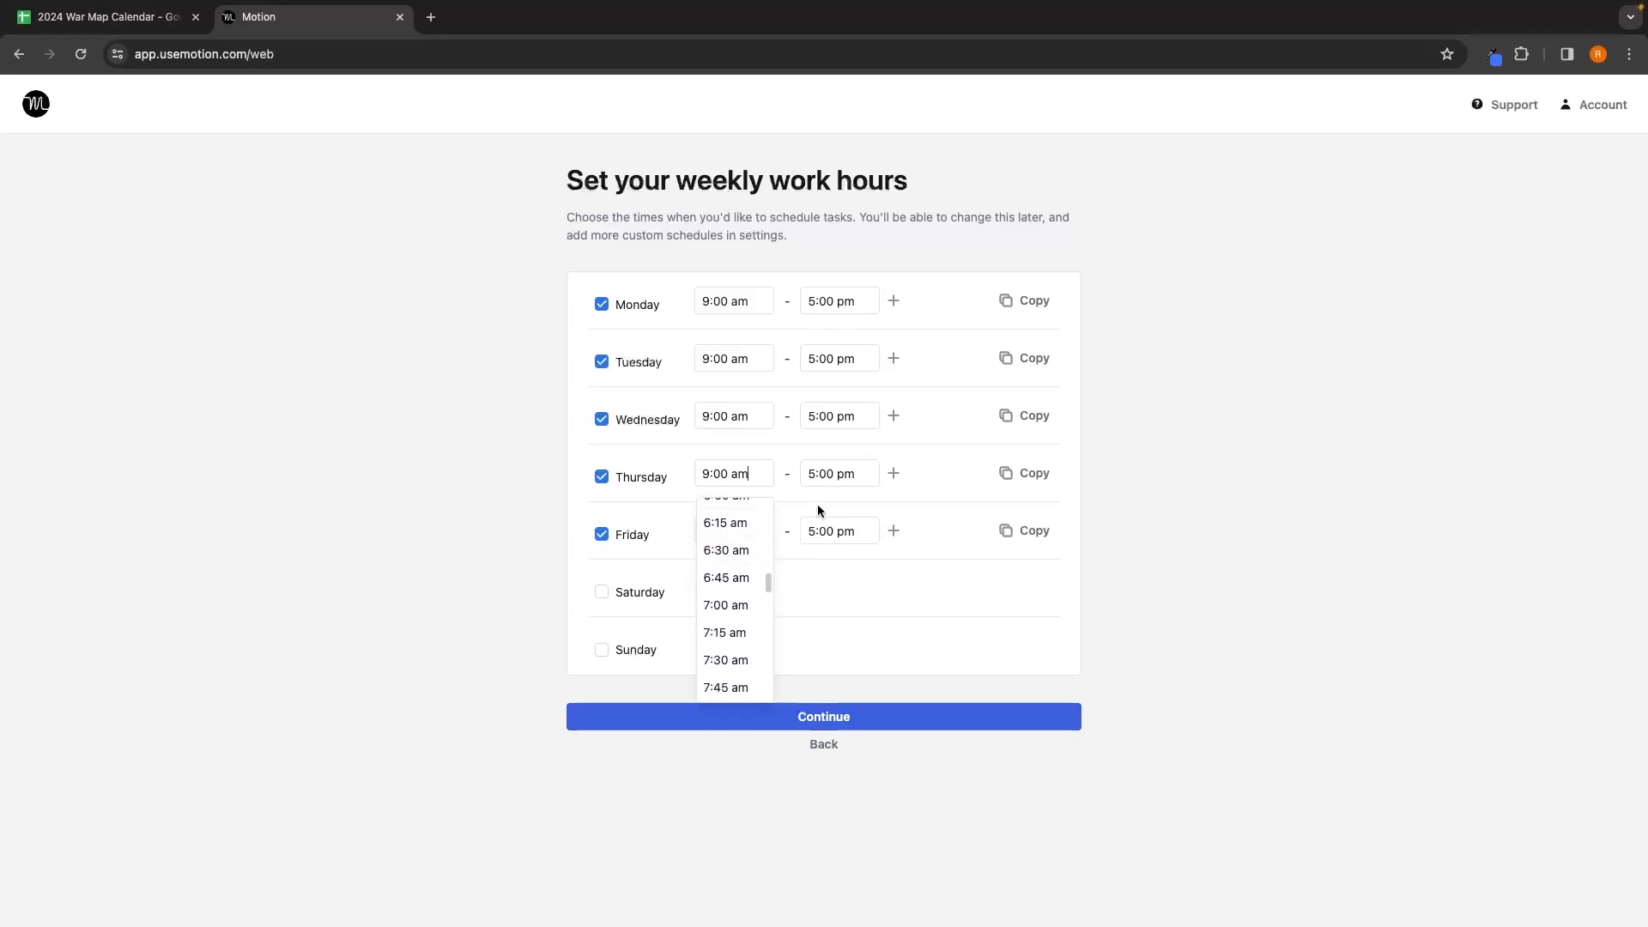
click(848, 473)
click(976, 612)
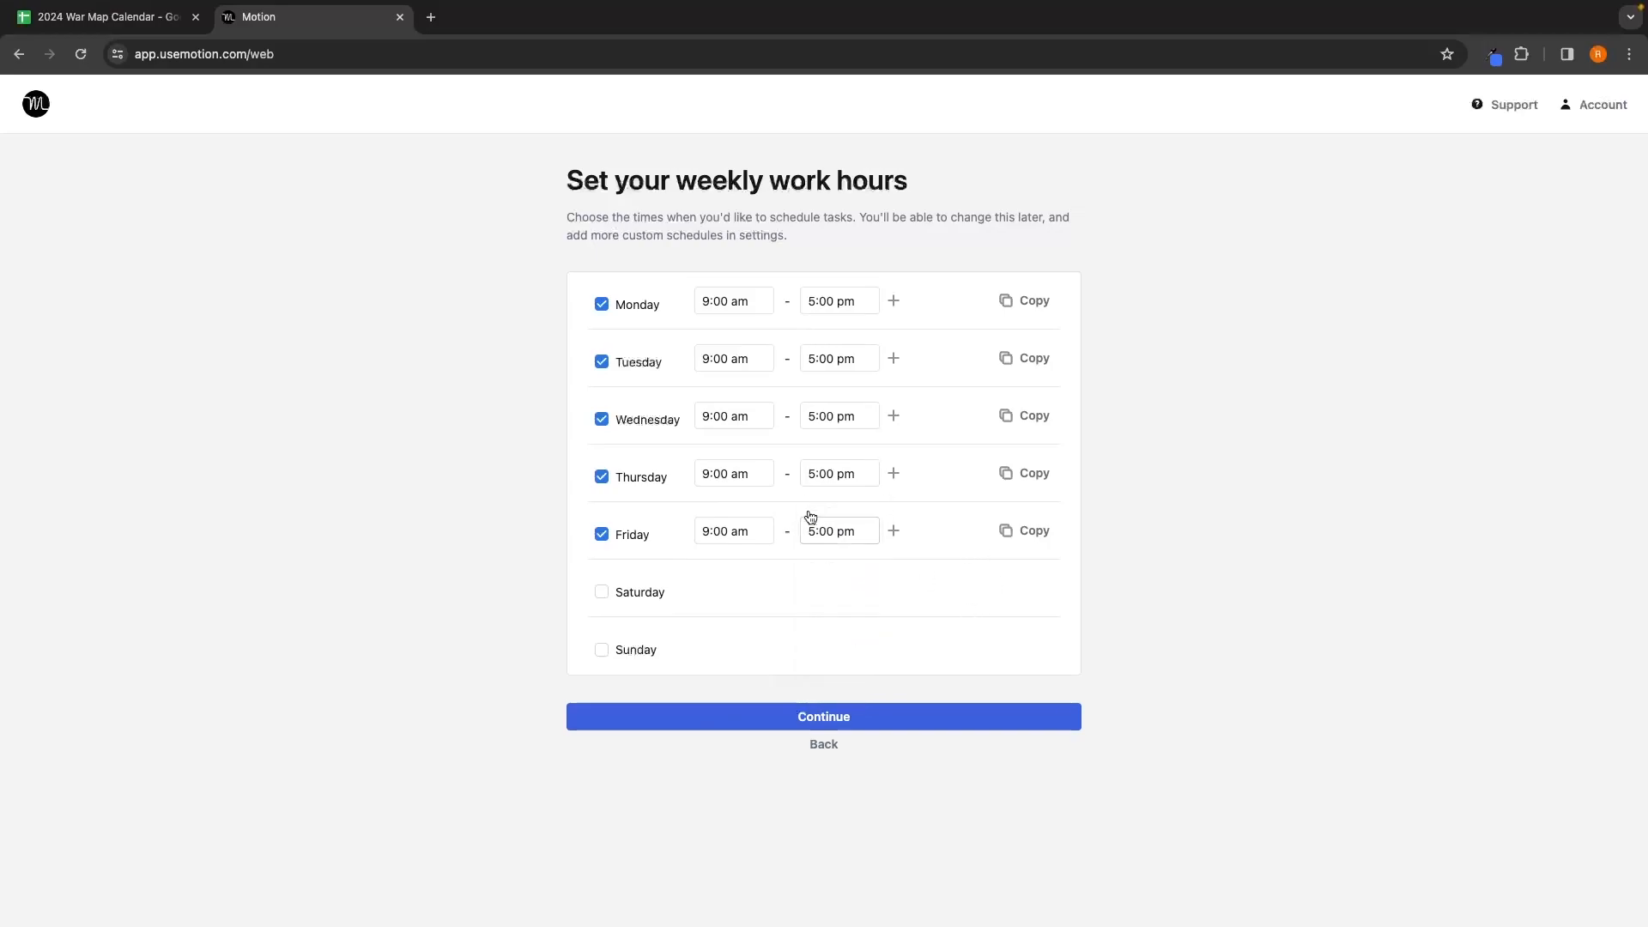
click(602, 477)
click(603, 592)
click(602, 593)
click(602, 476)
click(846, 714)
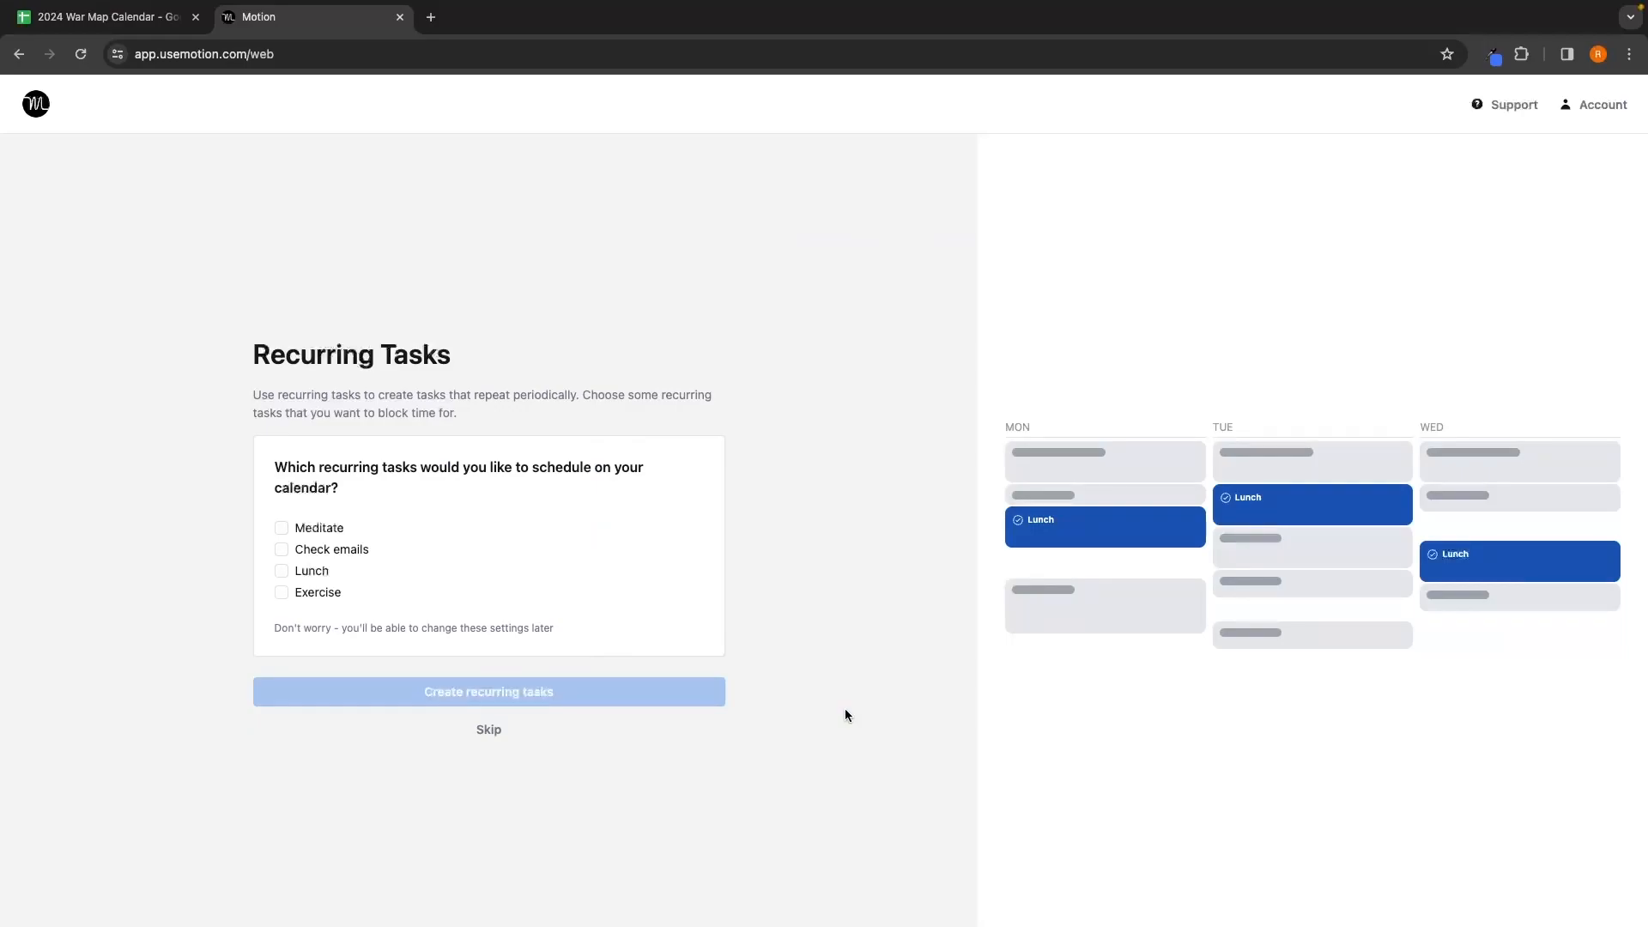
Step: Leave Lunch, Check emails and Meditate unchosen and skip recurring tasks
click(313, 573)
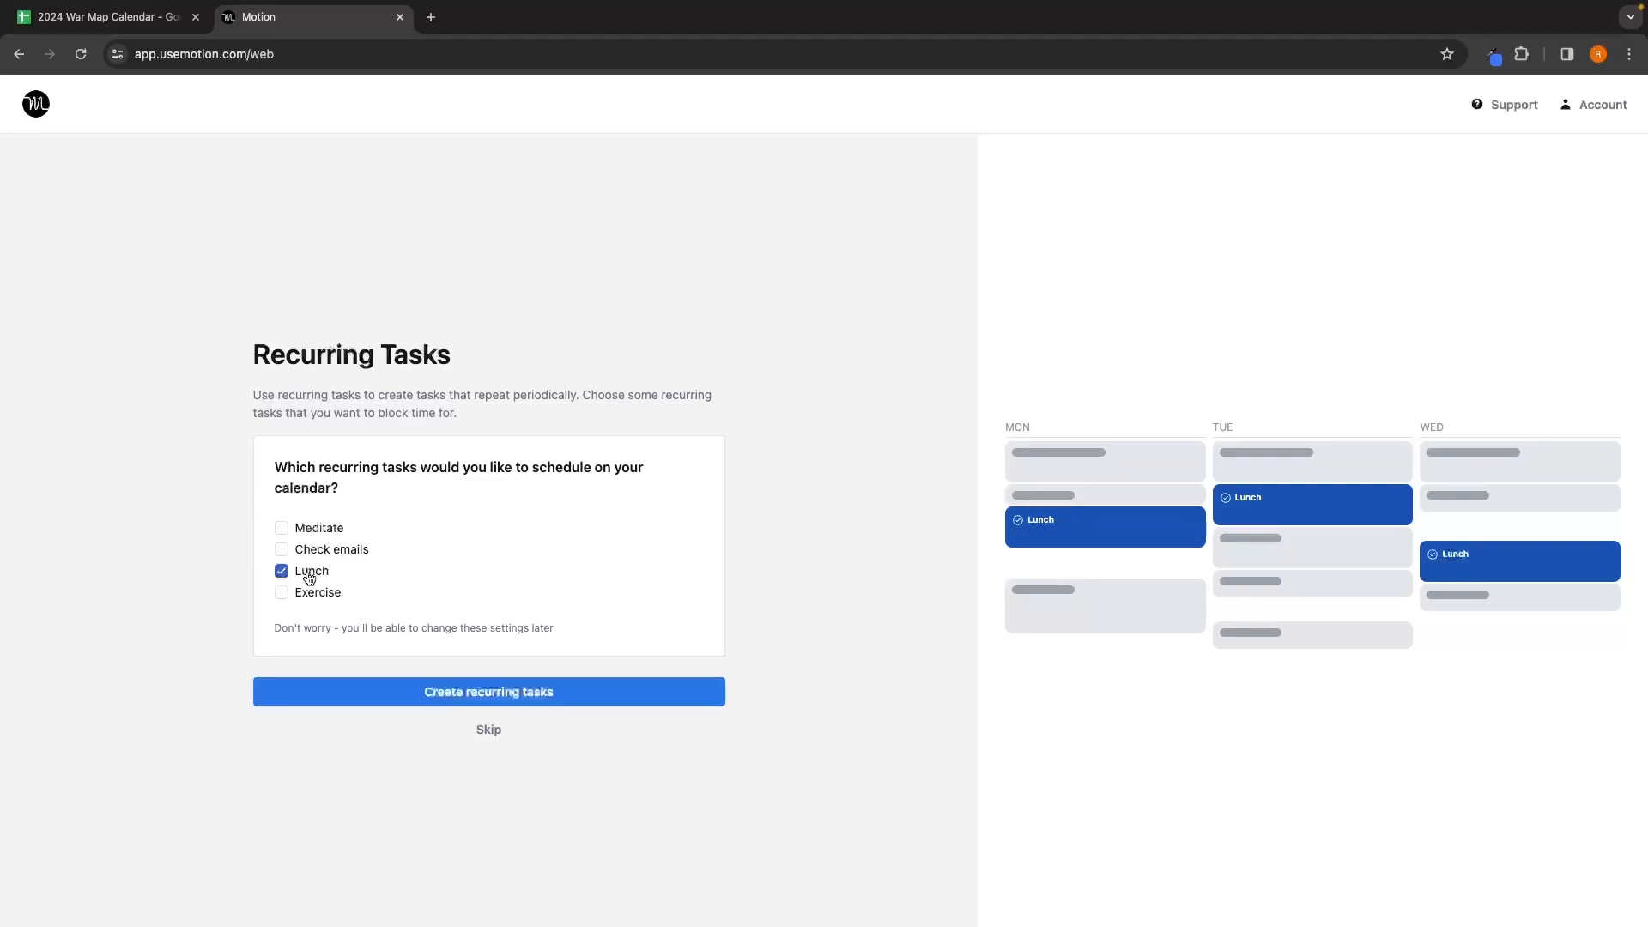
click(313, 548)
click(313, 548)
click(316, 531)
click(315, 535)
click(306, 575)
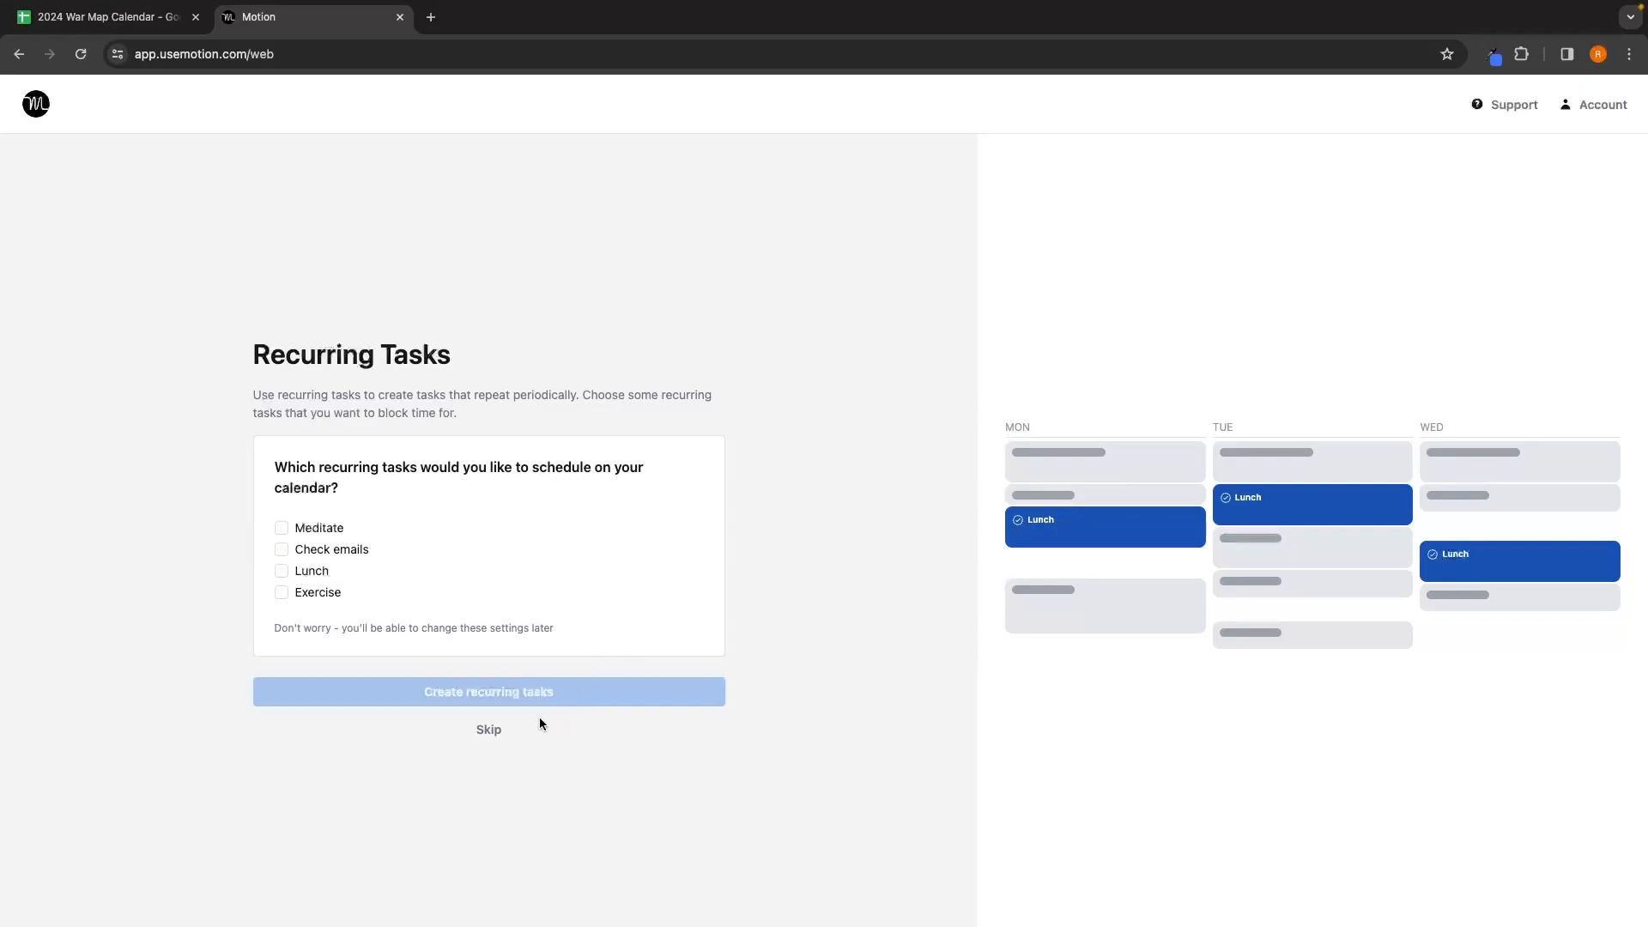
click(482, 728)
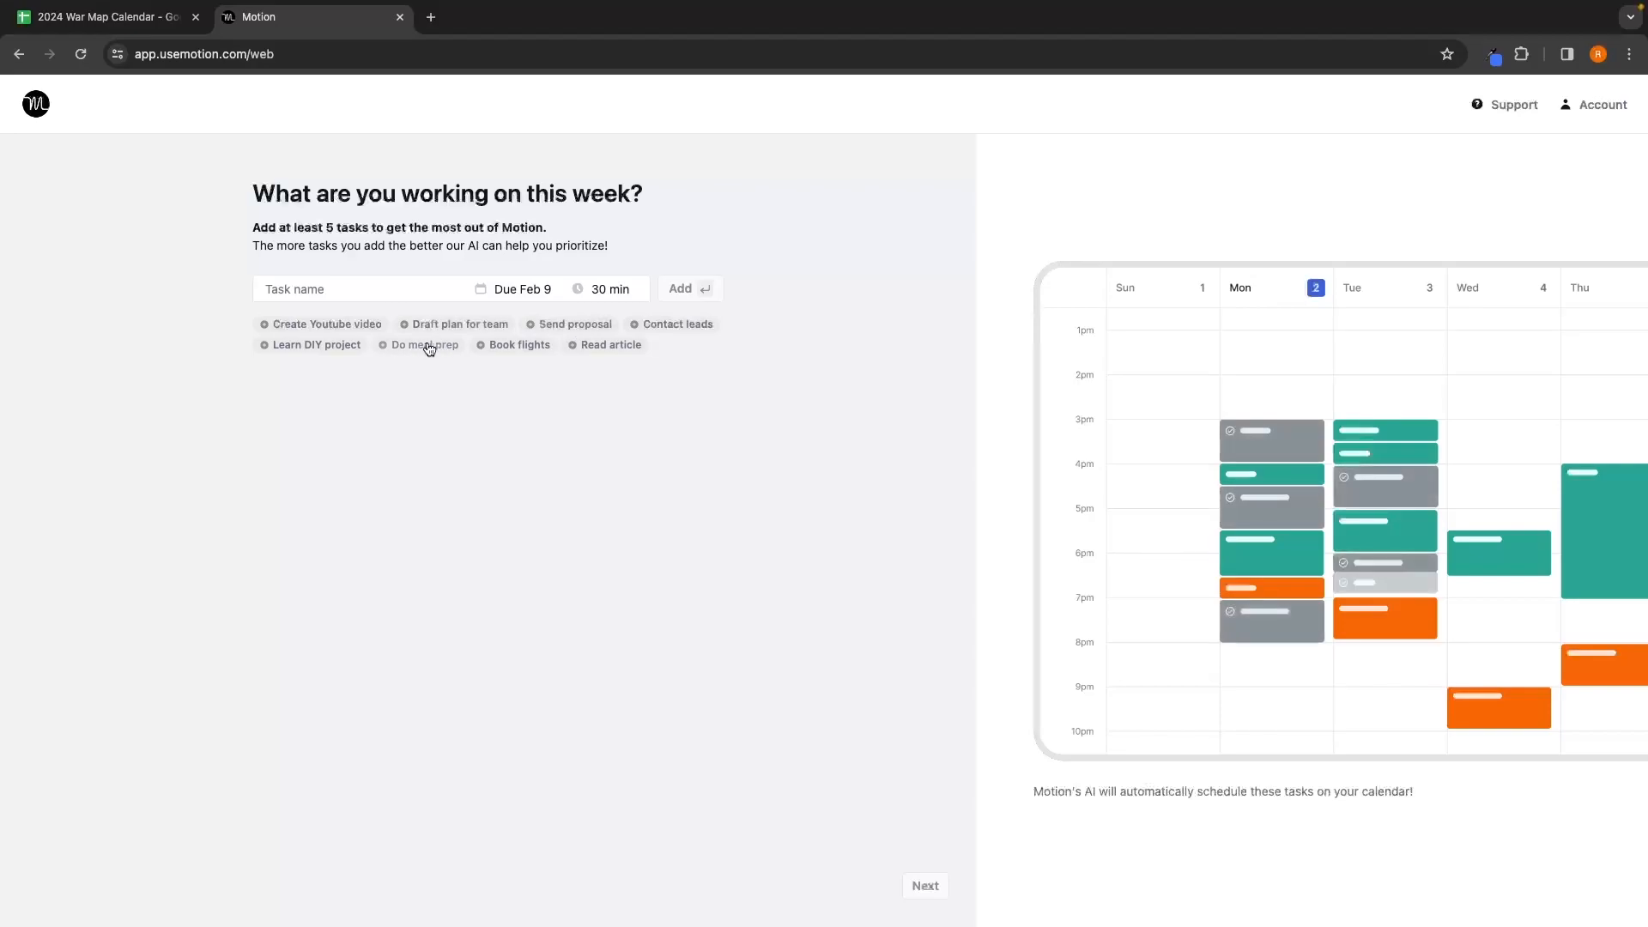
Step: Add the task 'Customer acquisition outreach' to this week's list
click(407, 284)
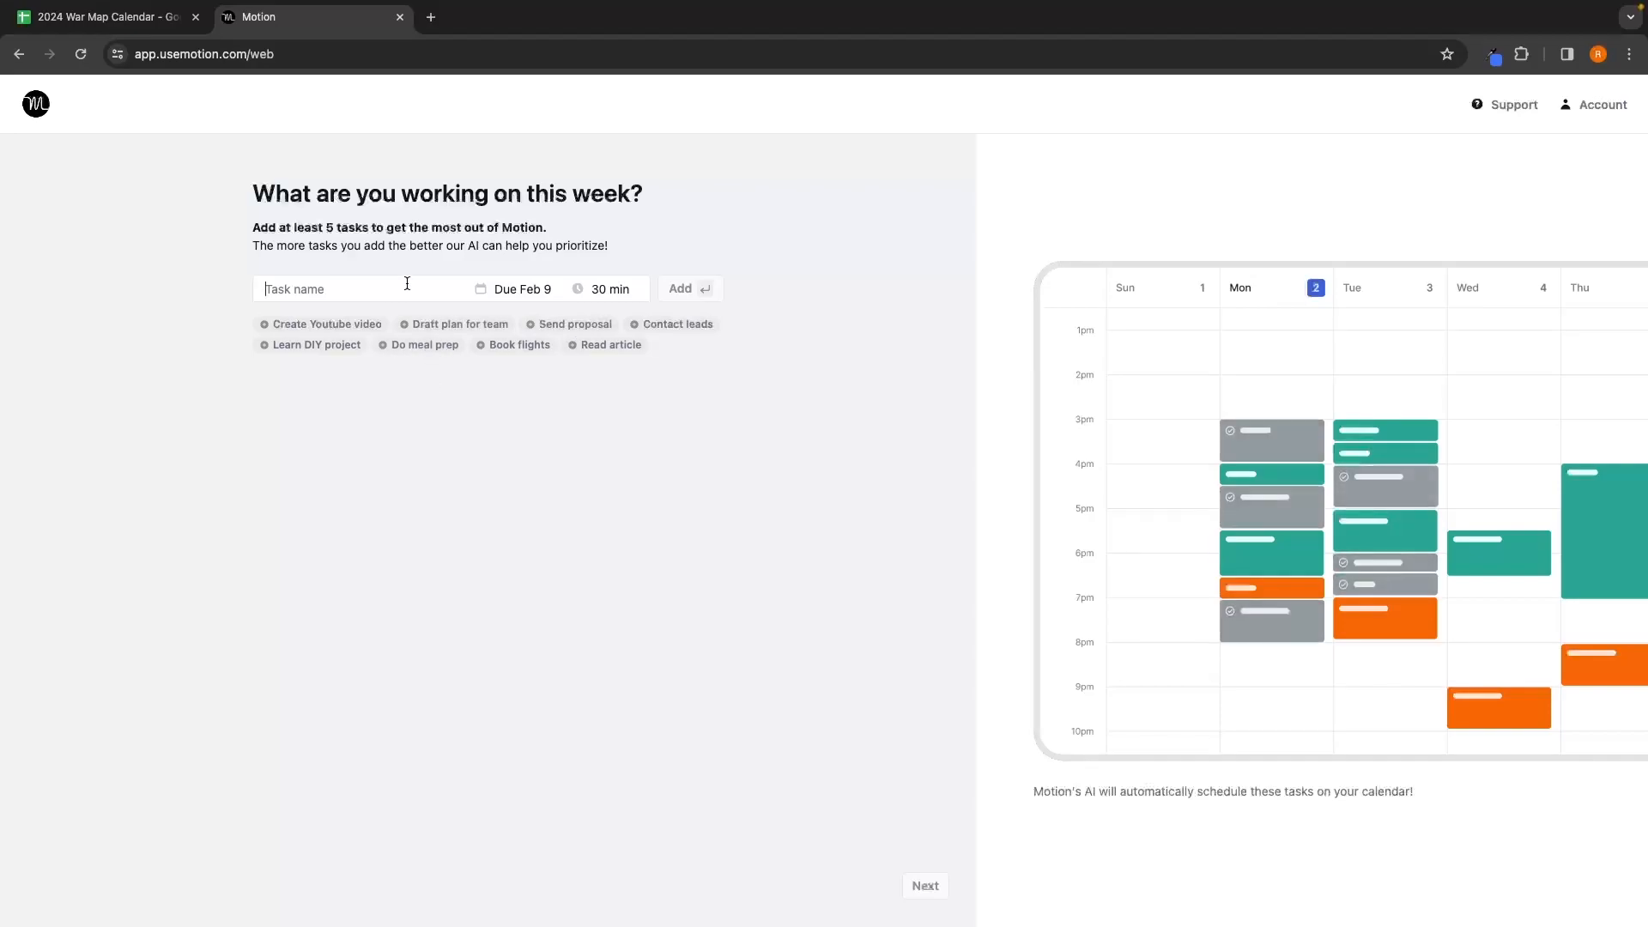
text(Customer acquisition outrw)
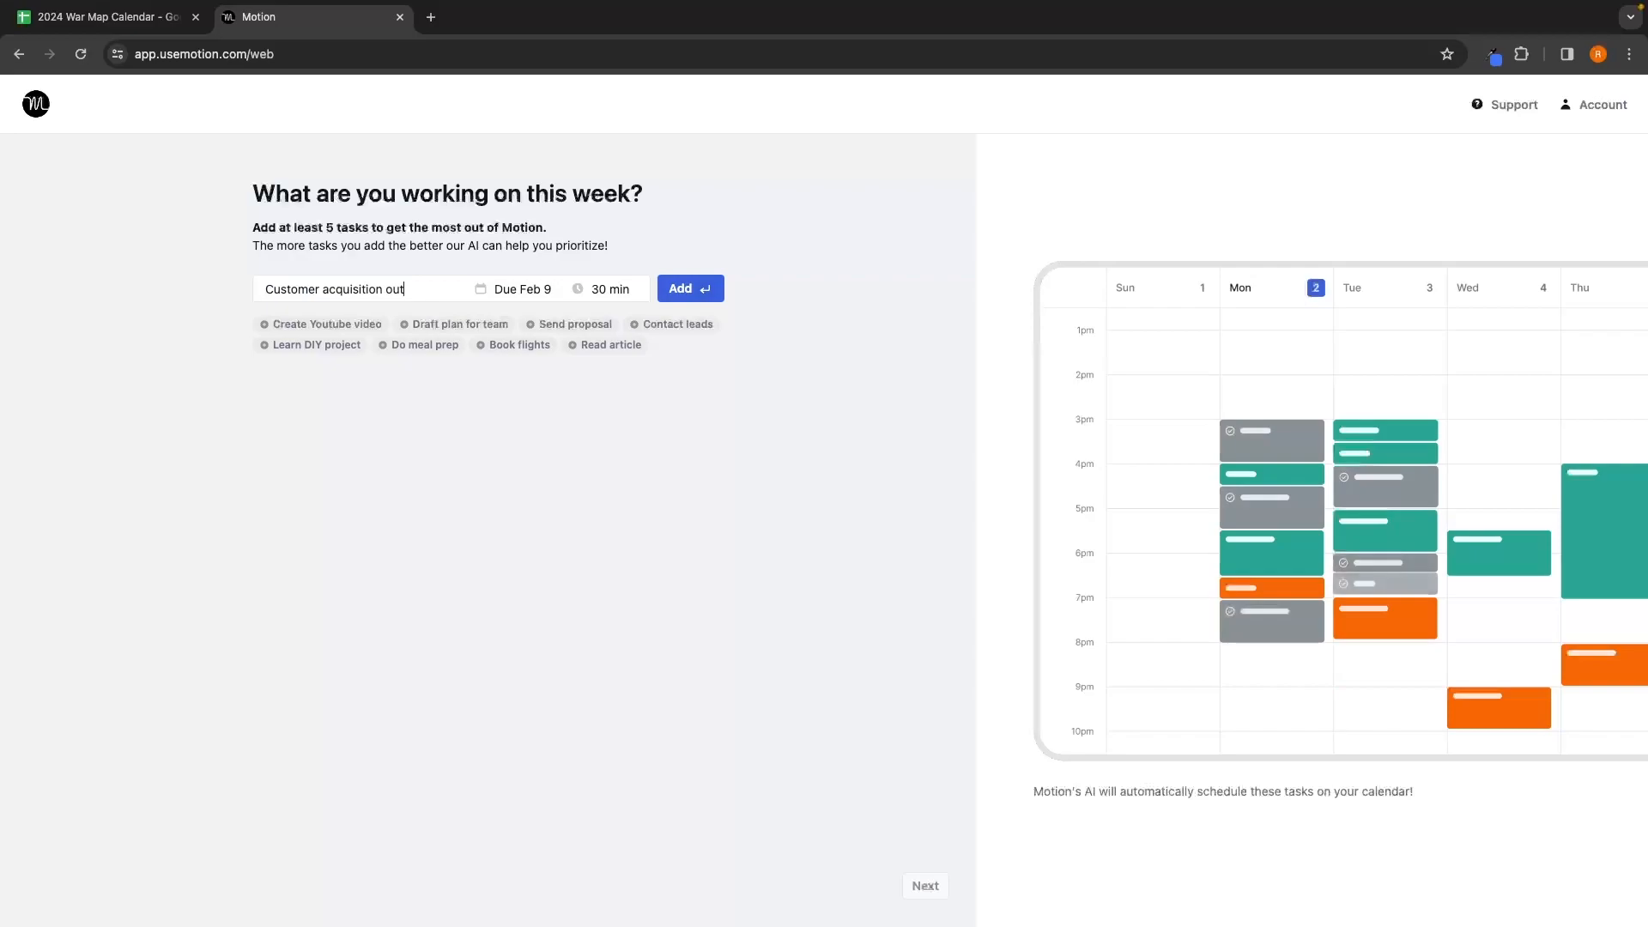
key(BackSpace)
text(each)
click(700, 290)
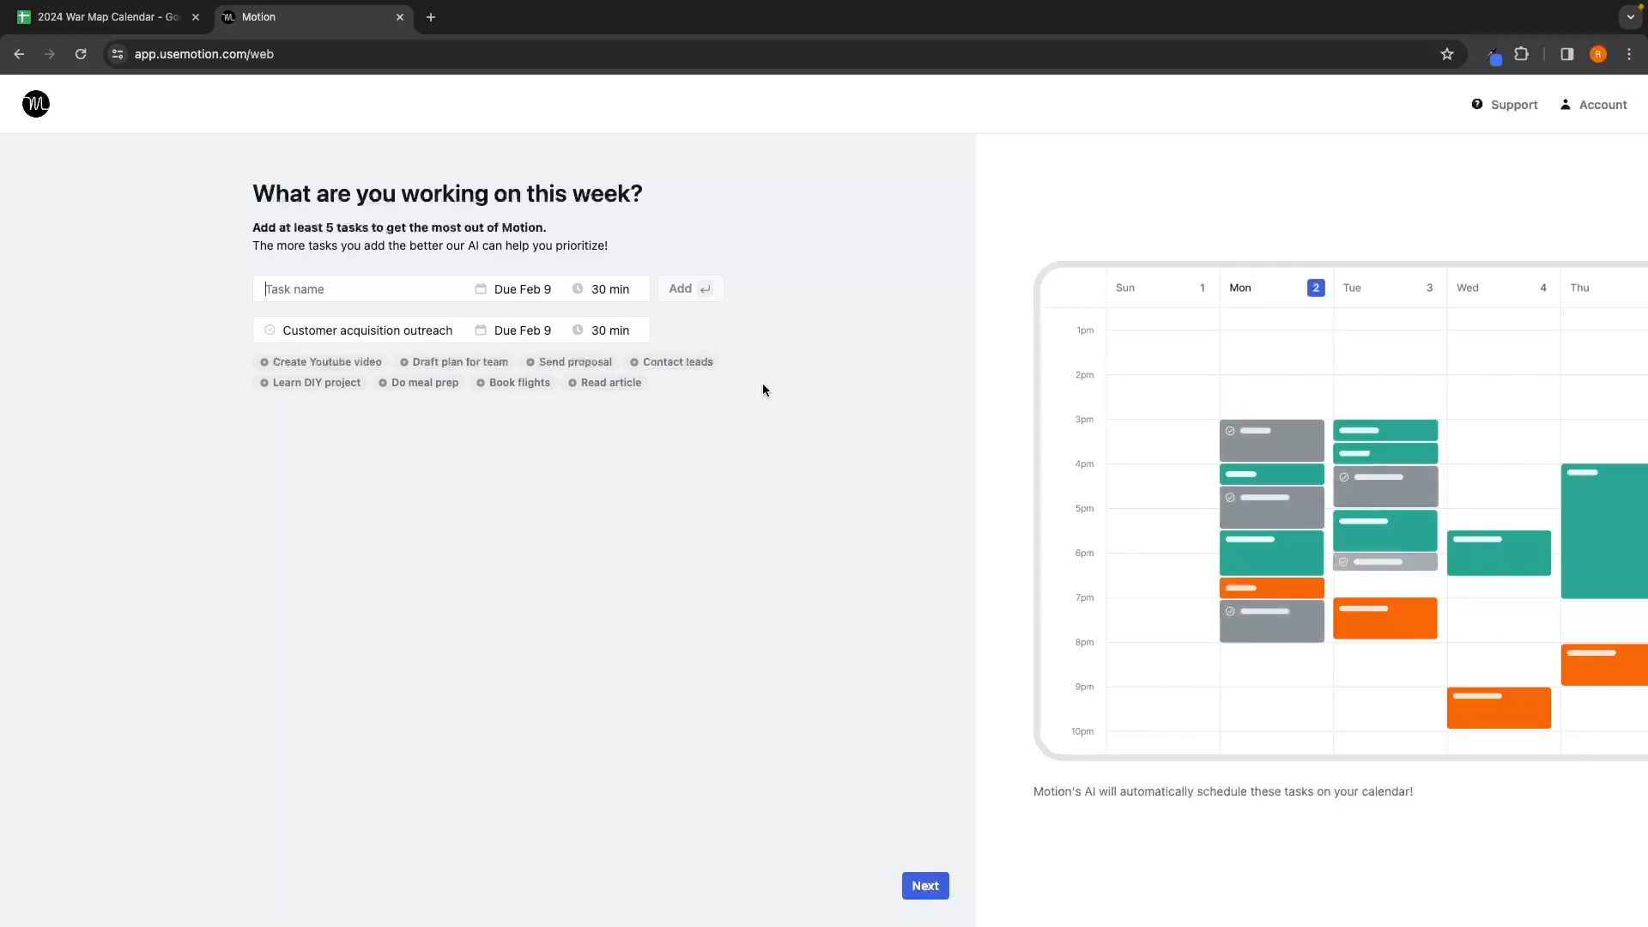
Step: Keep the task's due date at Feb 9 and duration at 30 min, then proceed
click(522, 331)
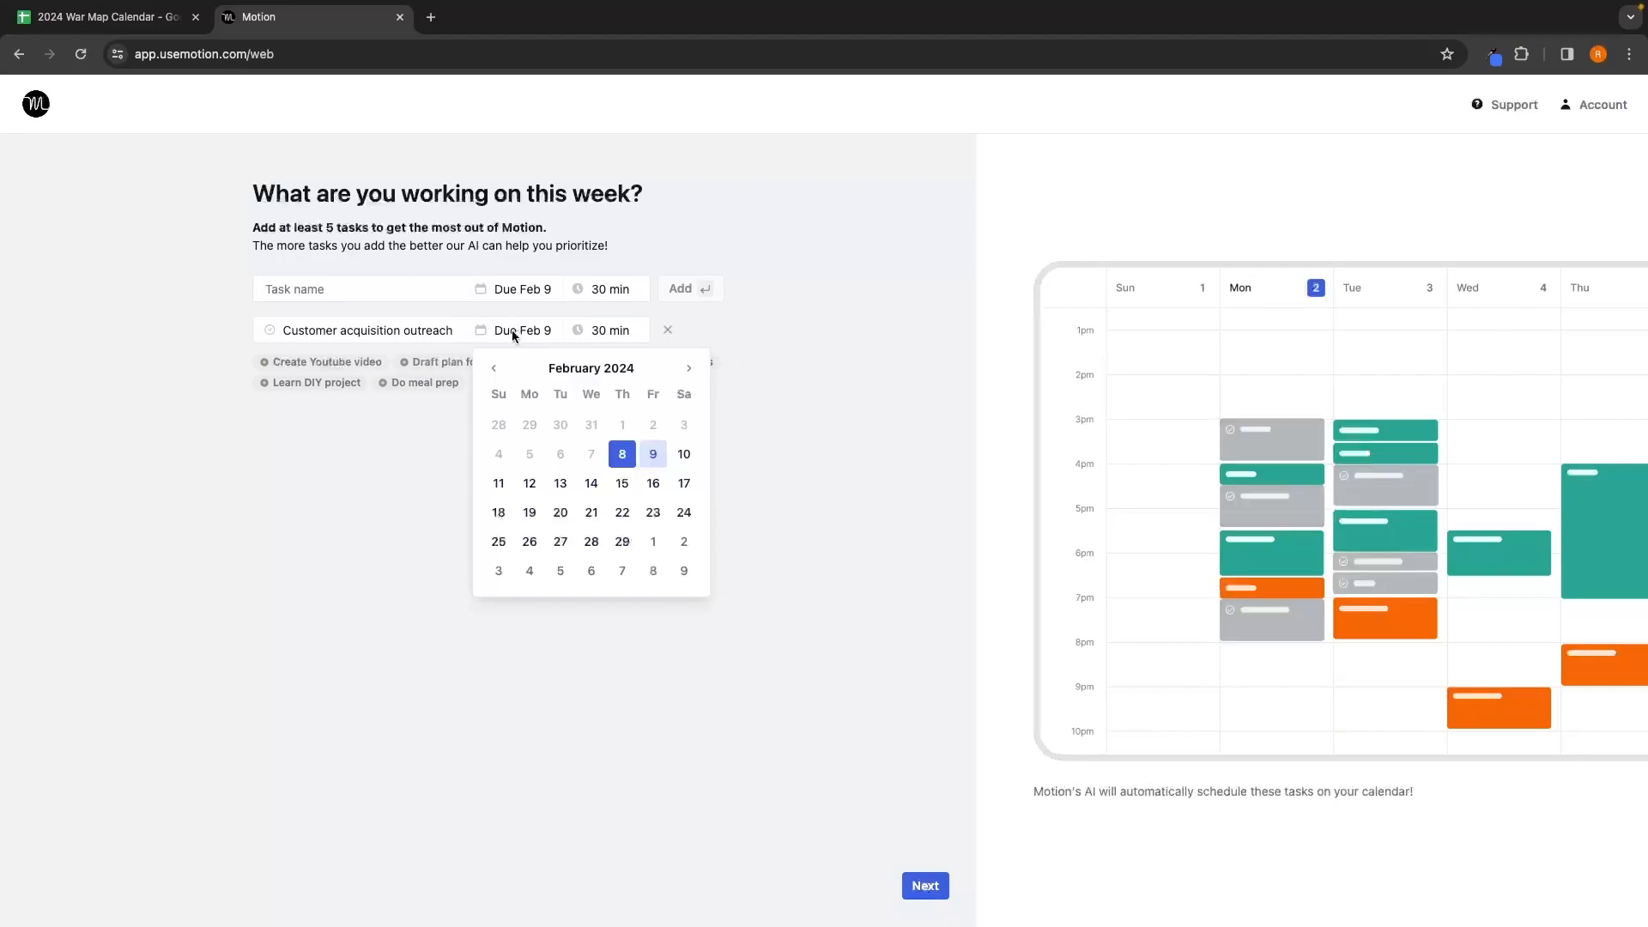
click(745, 425)
click(615, 334)
click(794, 460)
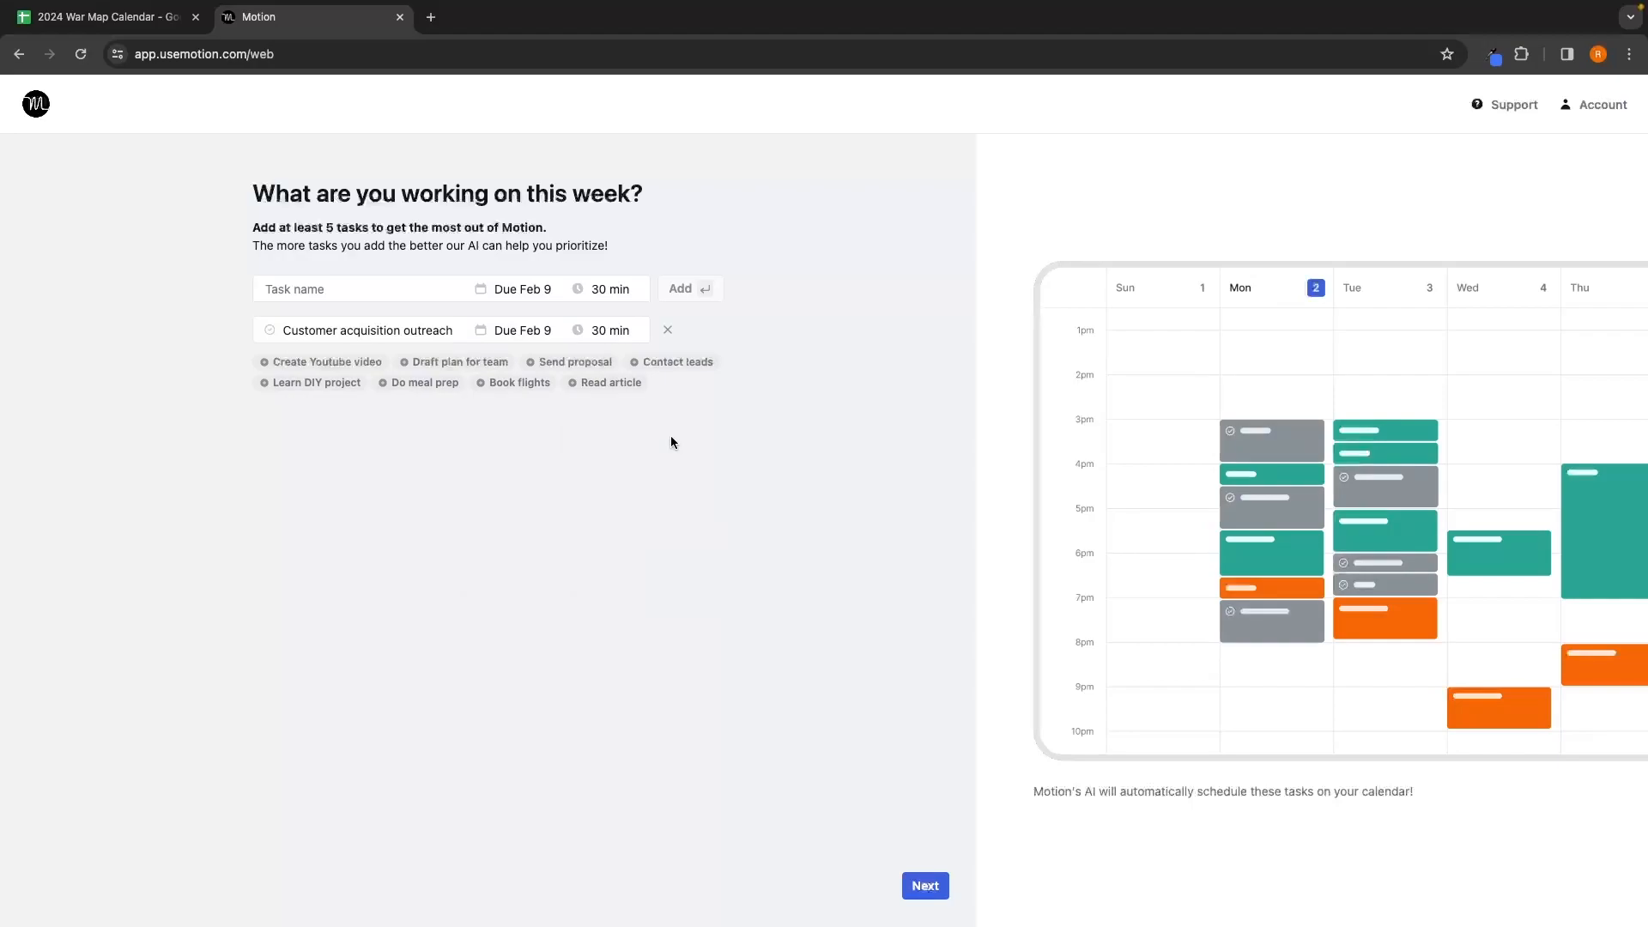
click(919, 888)
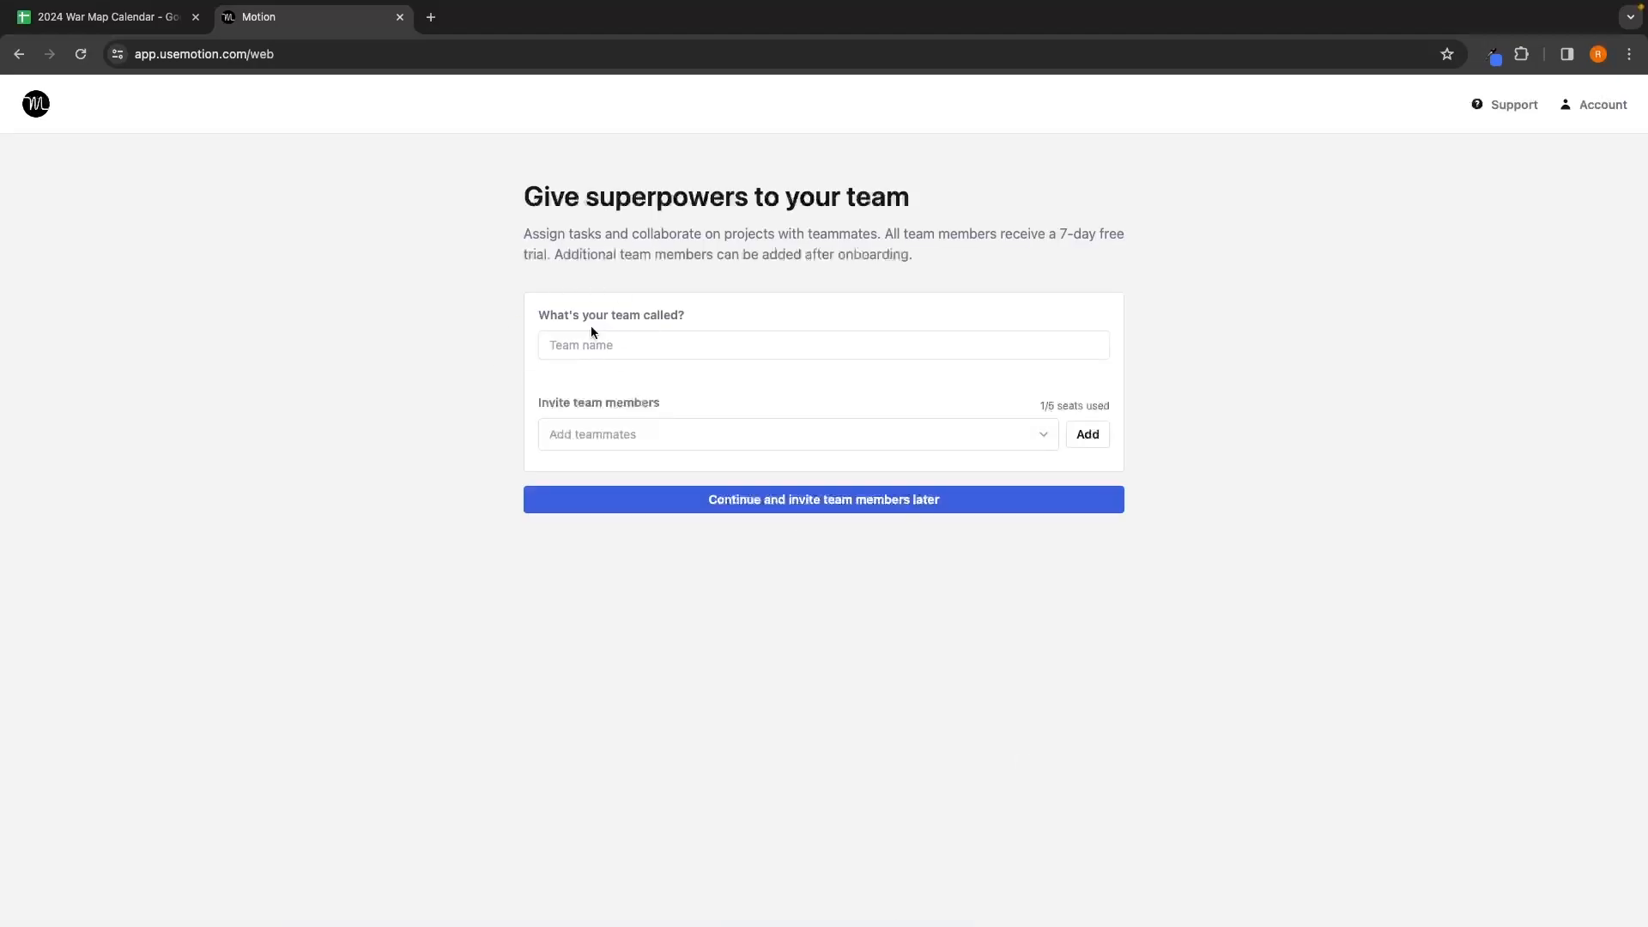
Step: Enter 'G-Force North' as the team name
click(625, 348)
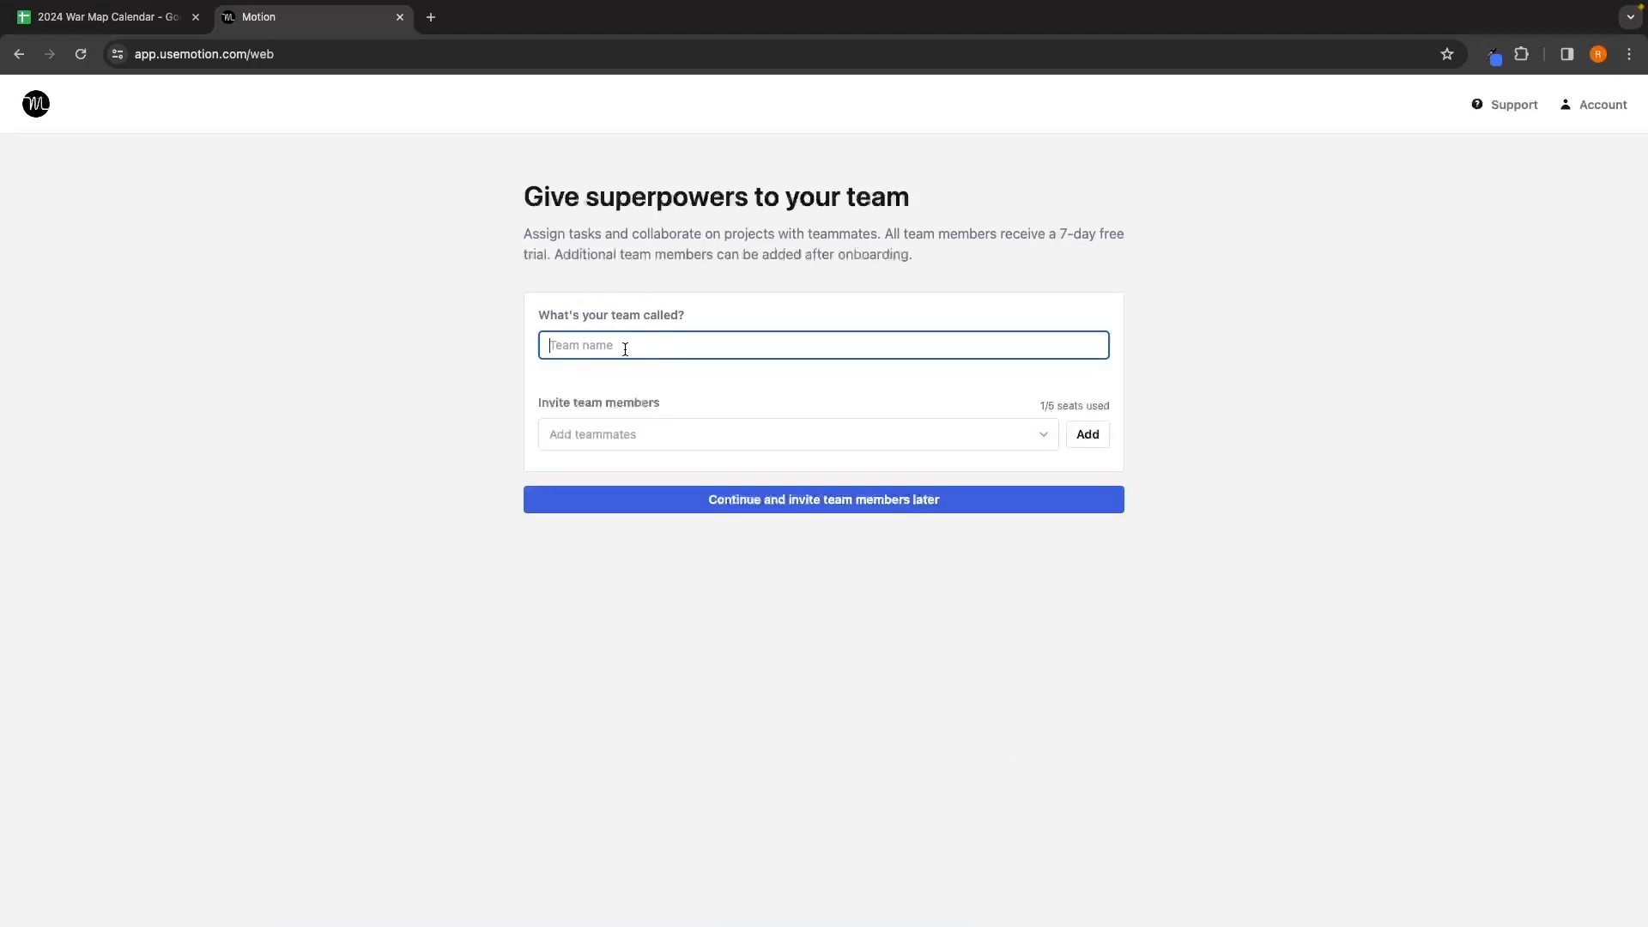
text(G-Fr)
text(orce North)
click(584, 381)
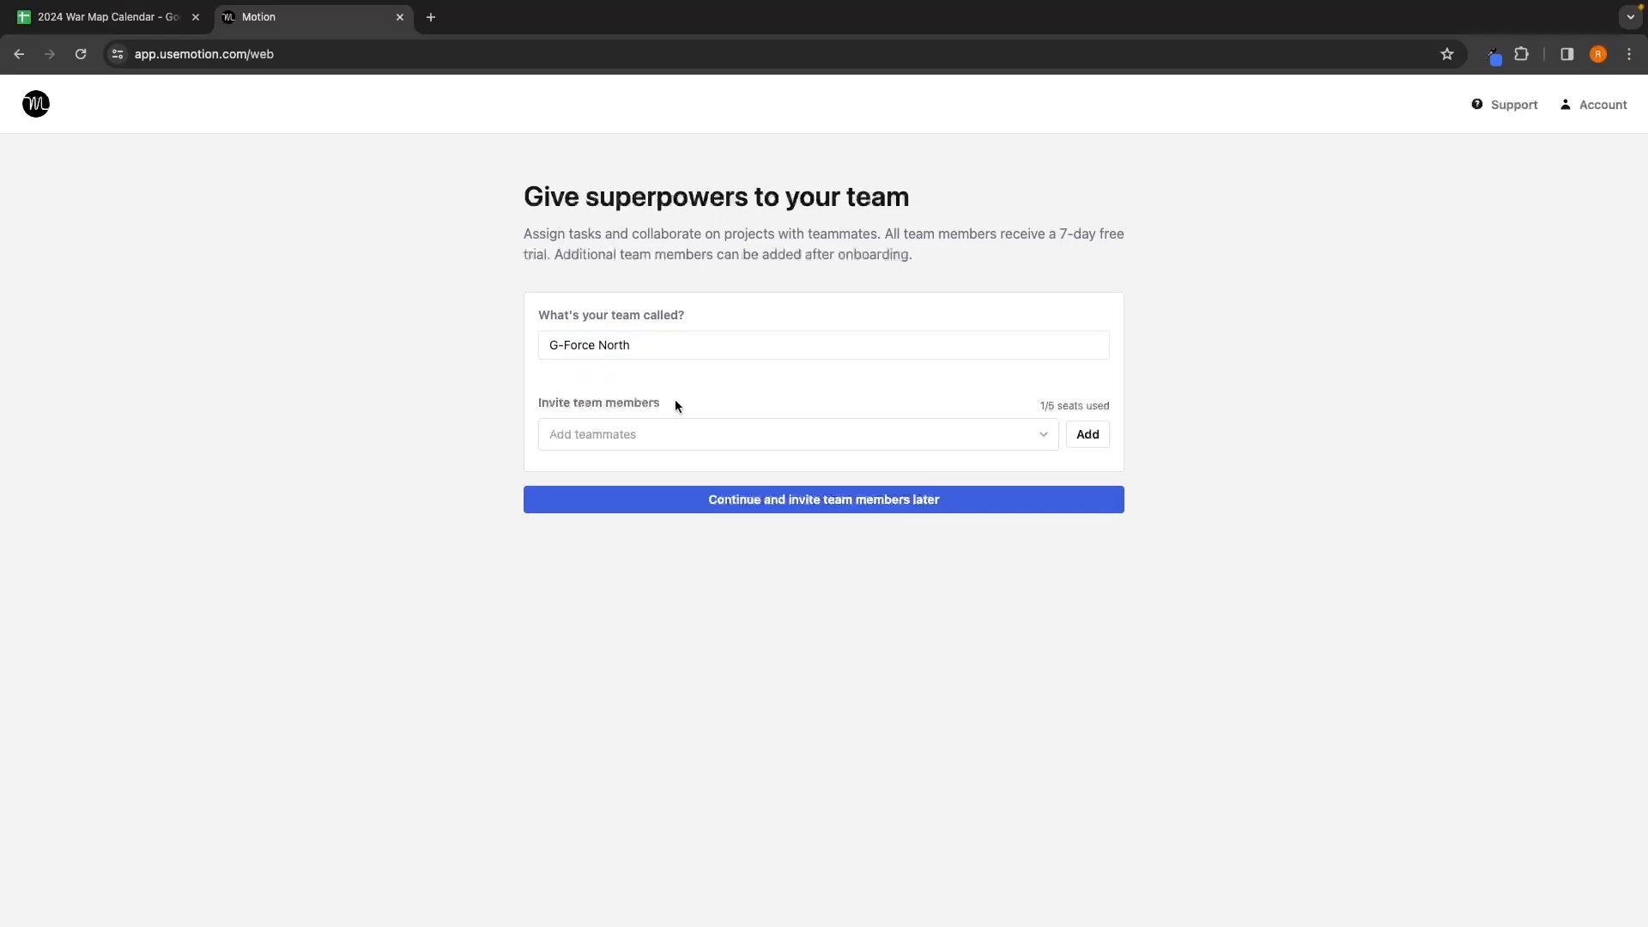
Step: Paste in two teammates' e-mail addresses, then create the team and send the invites
click(590, 427)
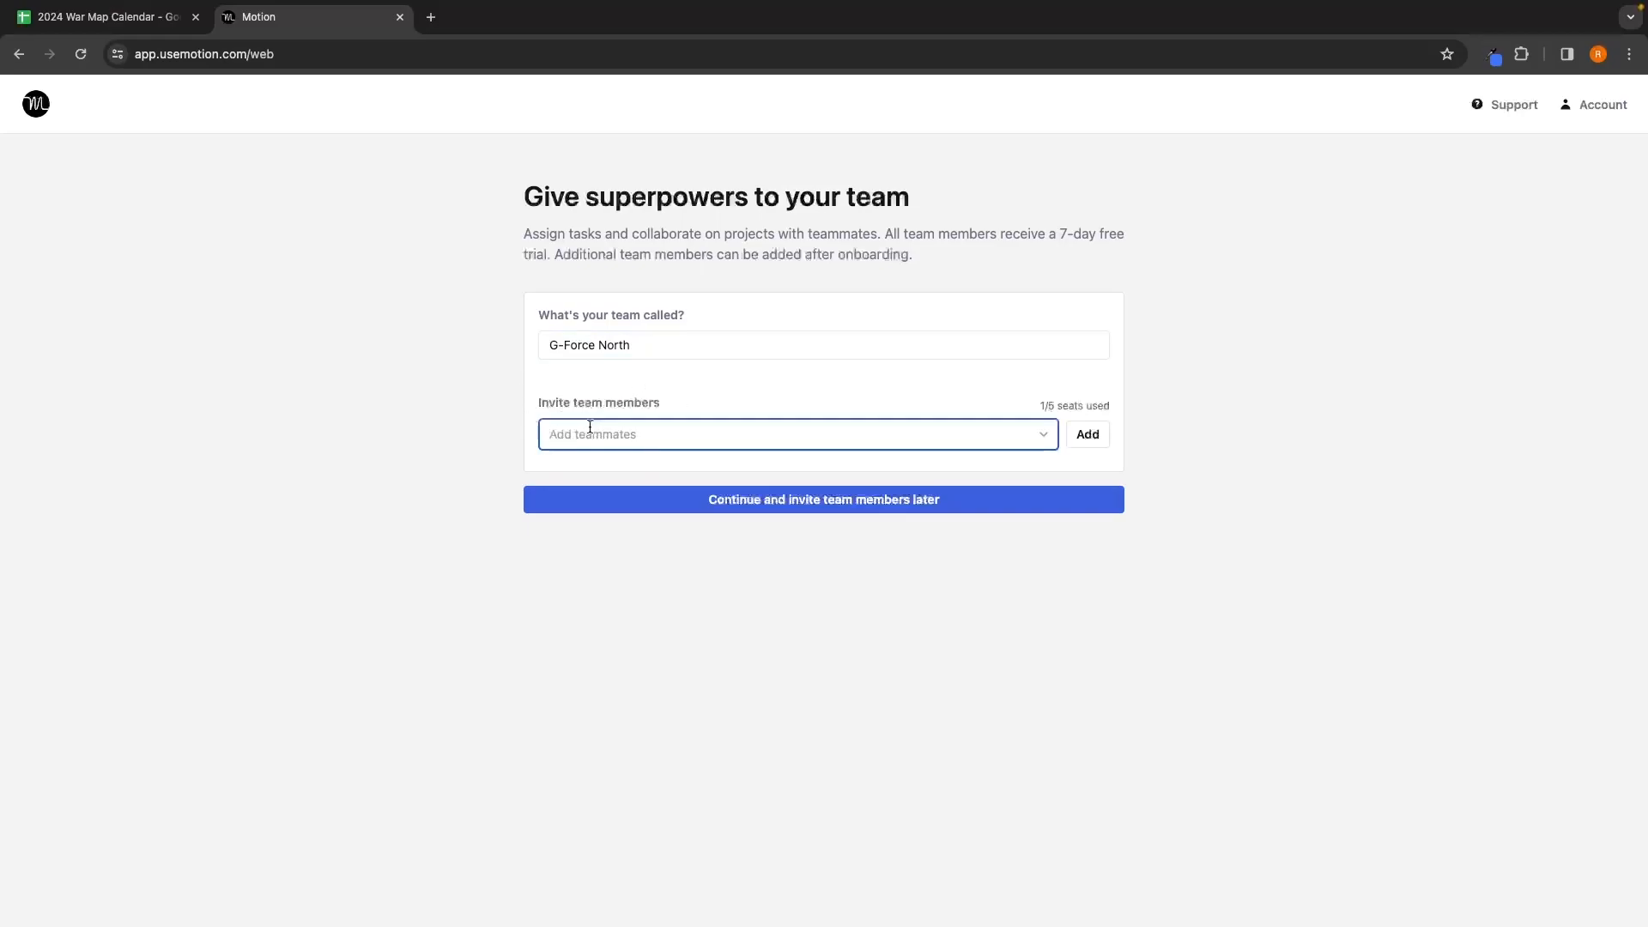
key(super+v)
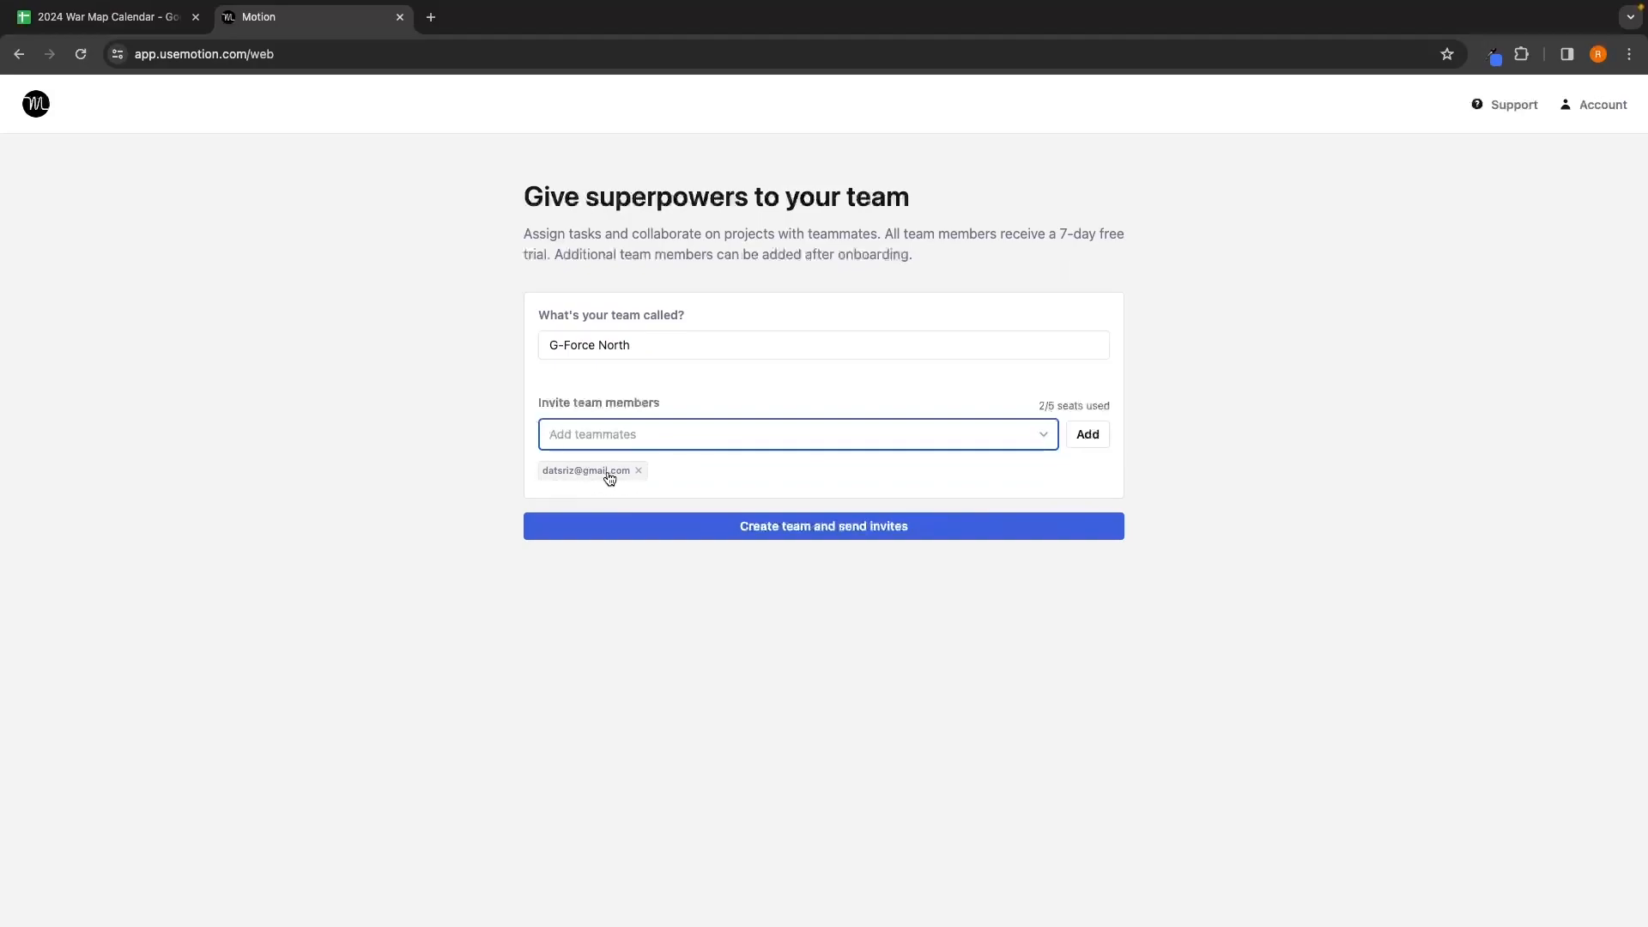
key(super+v)
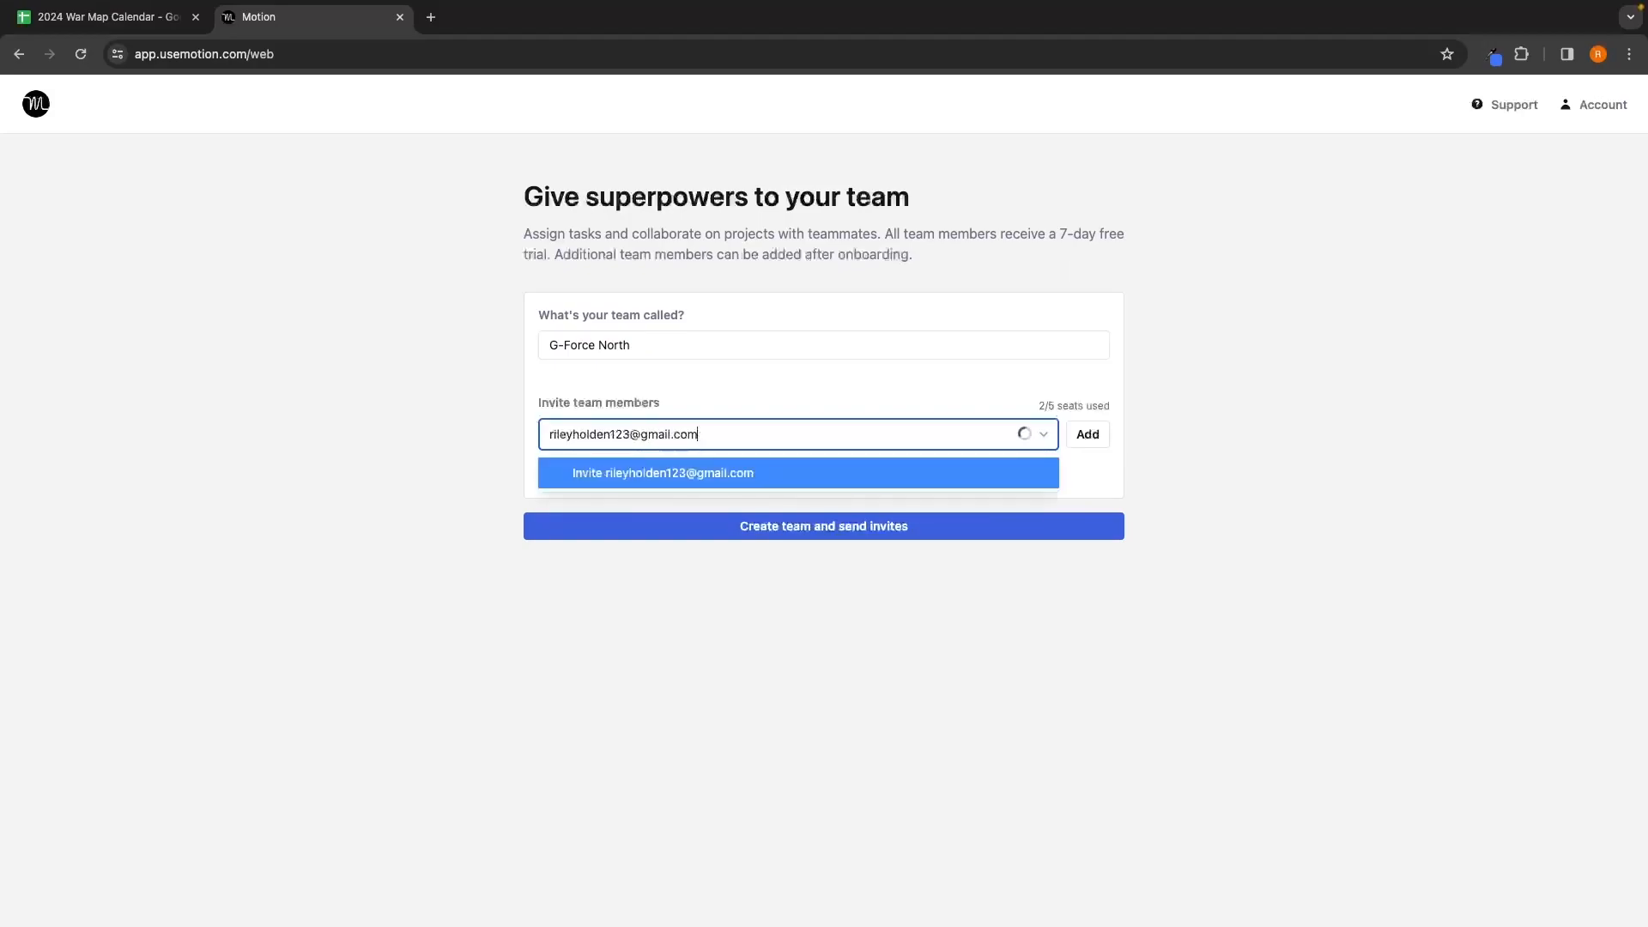
click(601, 481)
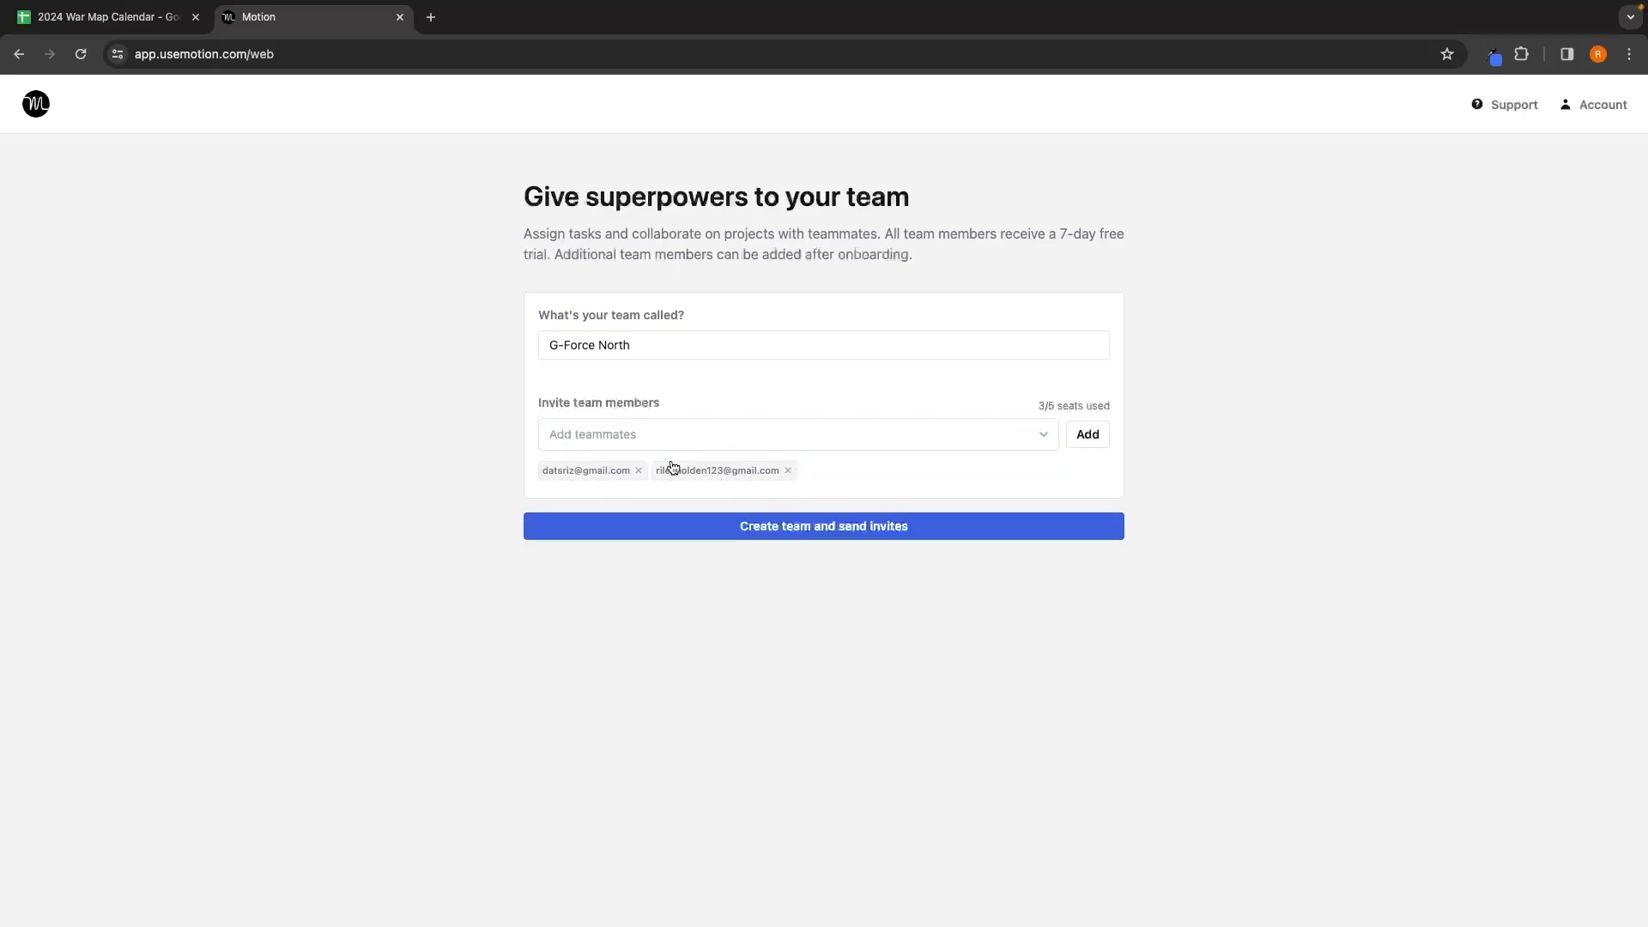
click(793, 534)
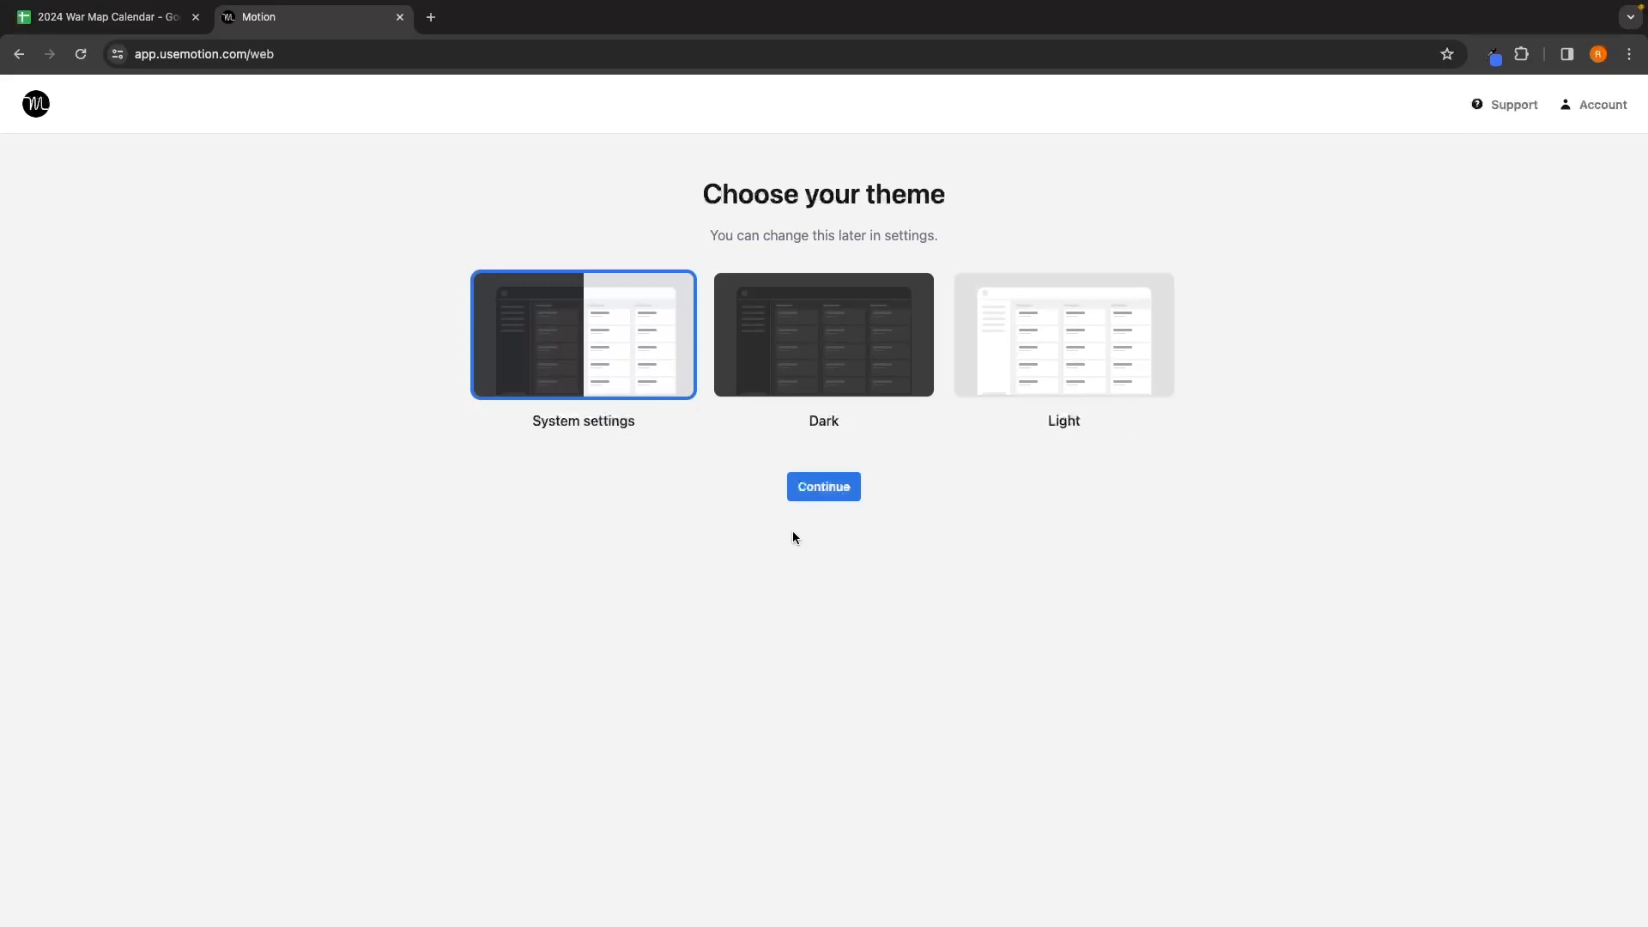
Step: Compare the System, Dark and Light themes, then select Light and continue to the calendar
click(1002, 361)
click(890, 361)
click(1076, 353)
click(601, 360)
click(798, 347)
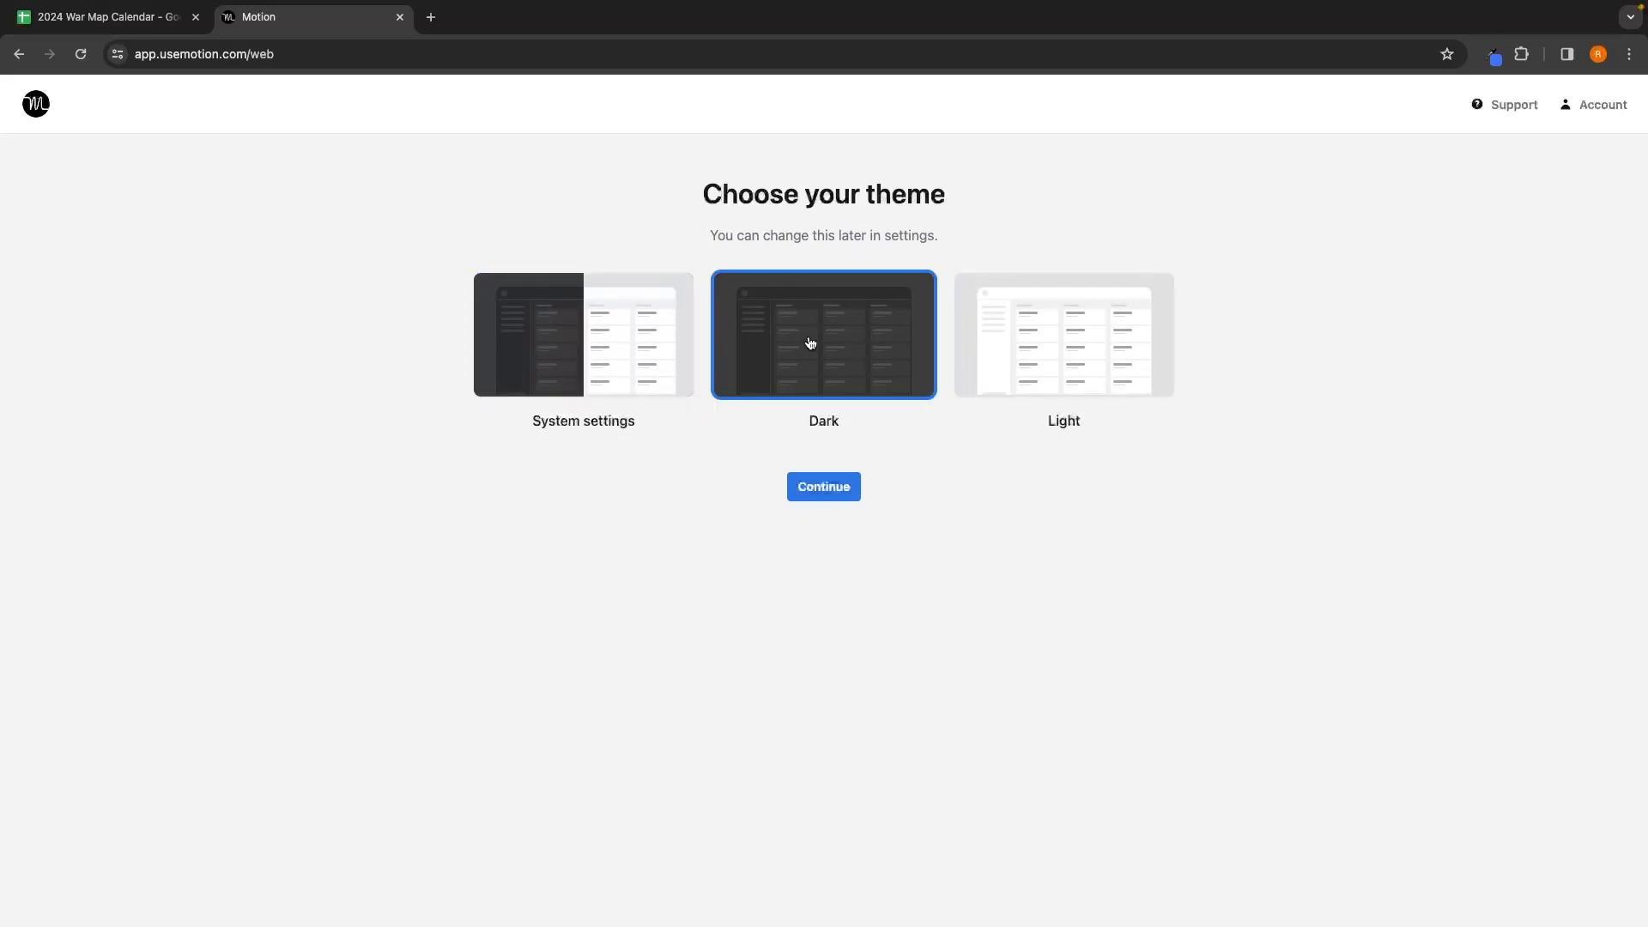
click(979, 317)
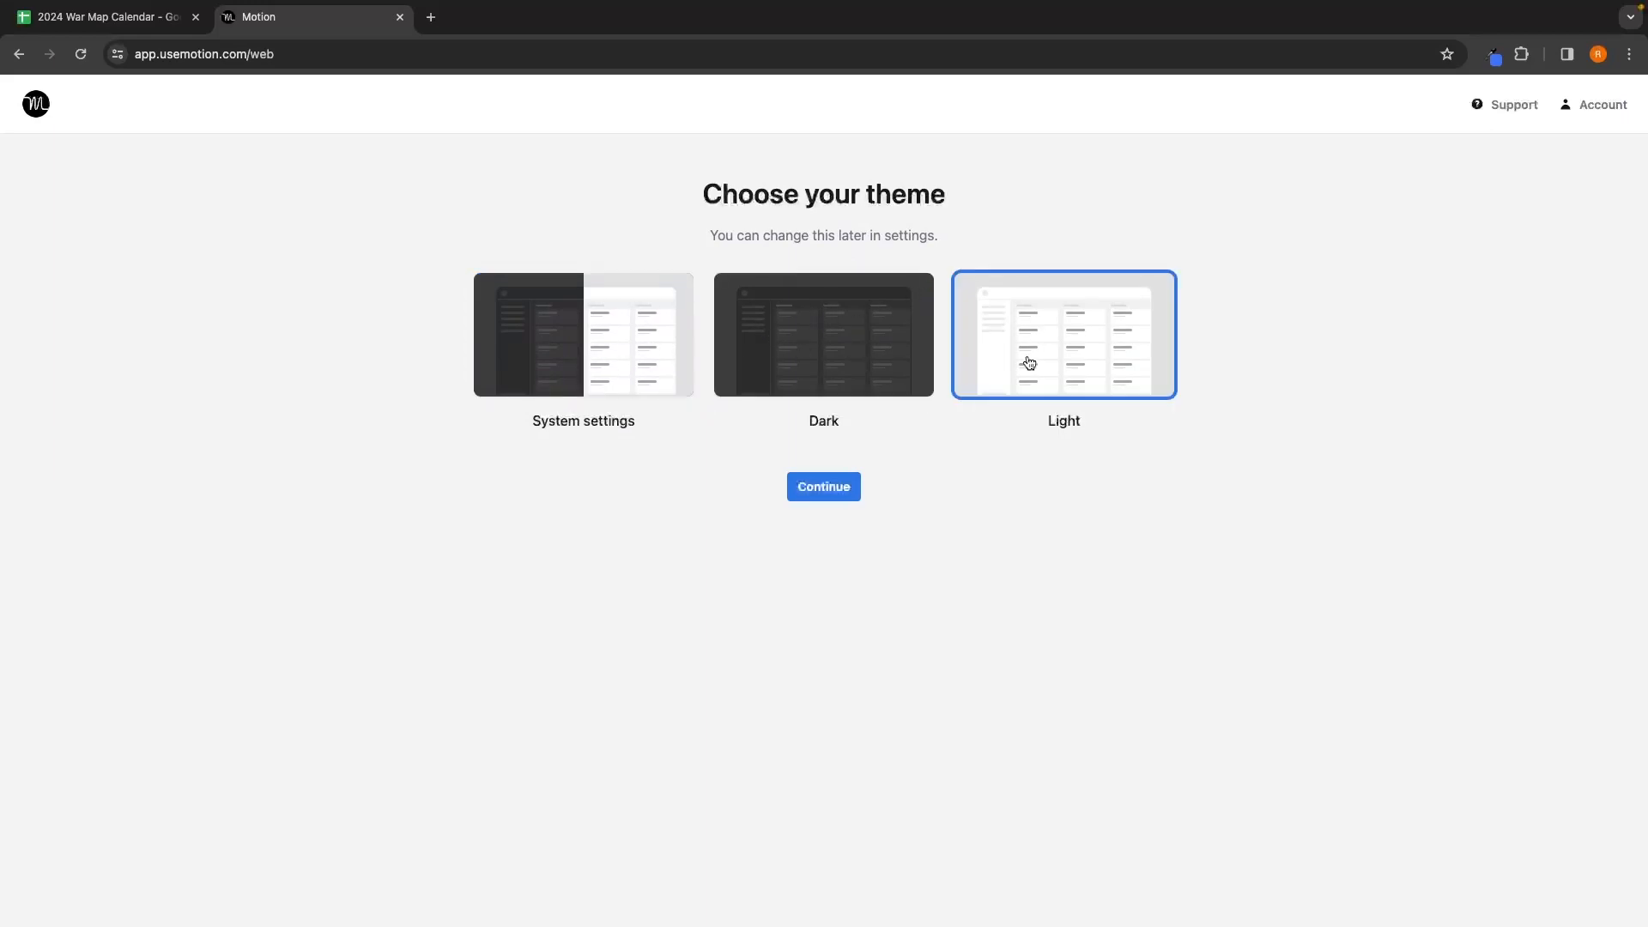
click(817, 482)
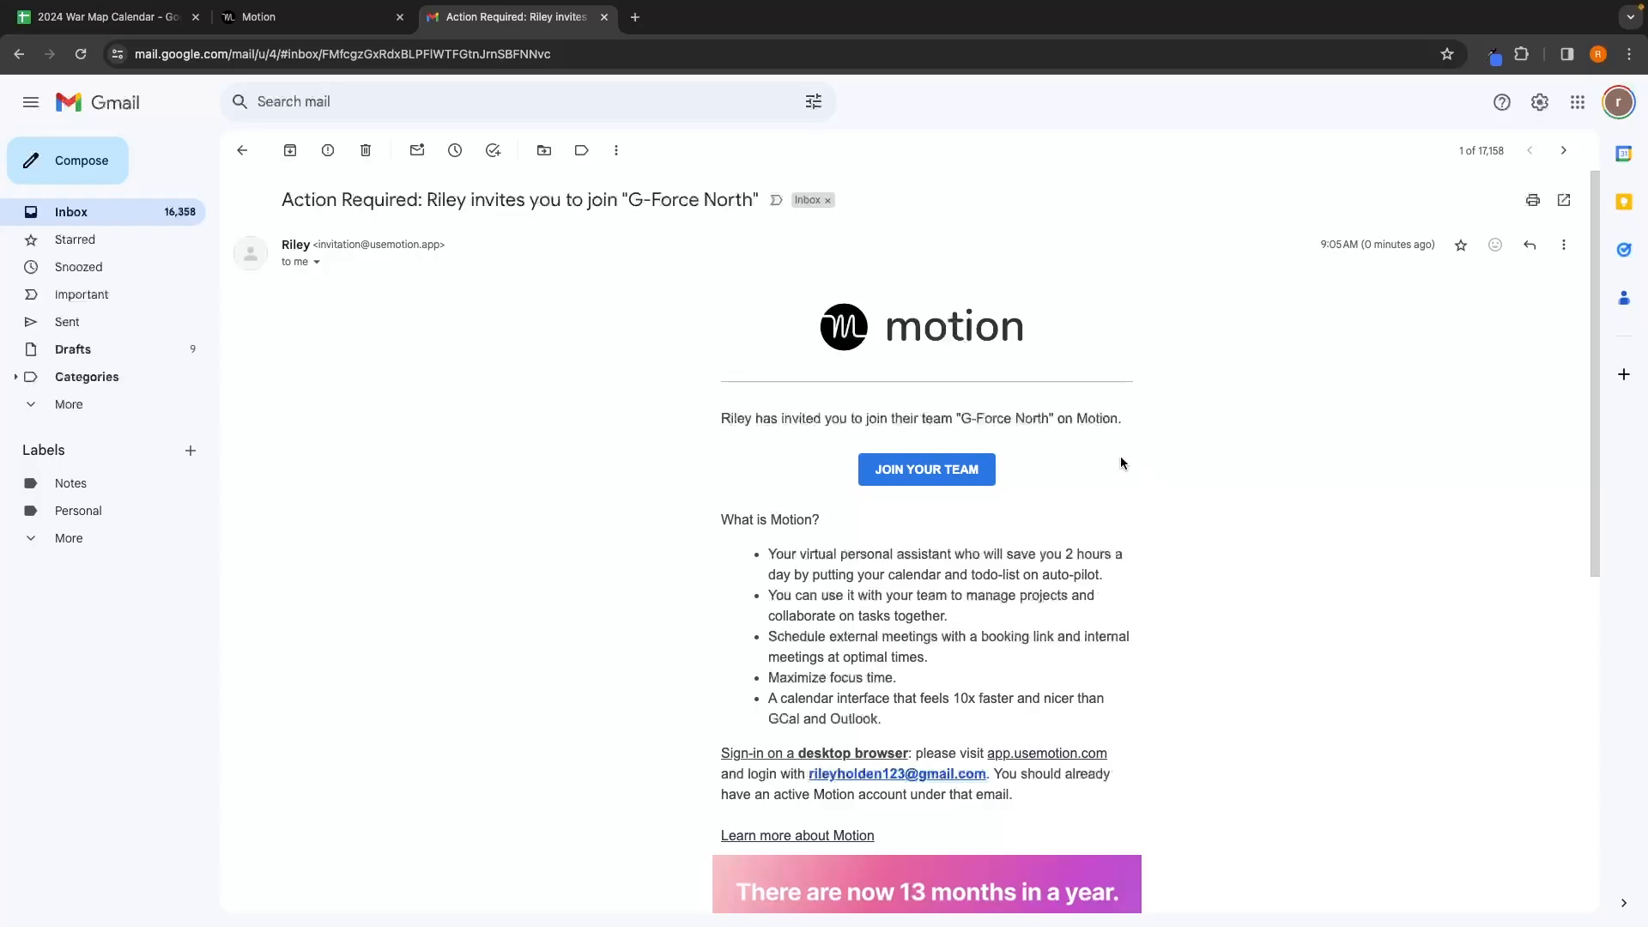
Step: Accept the G-Force North invitation via JOIN YOUR TEAM in the Gmail message
drag(700, 424, 1130, 372)
click(923, 477)
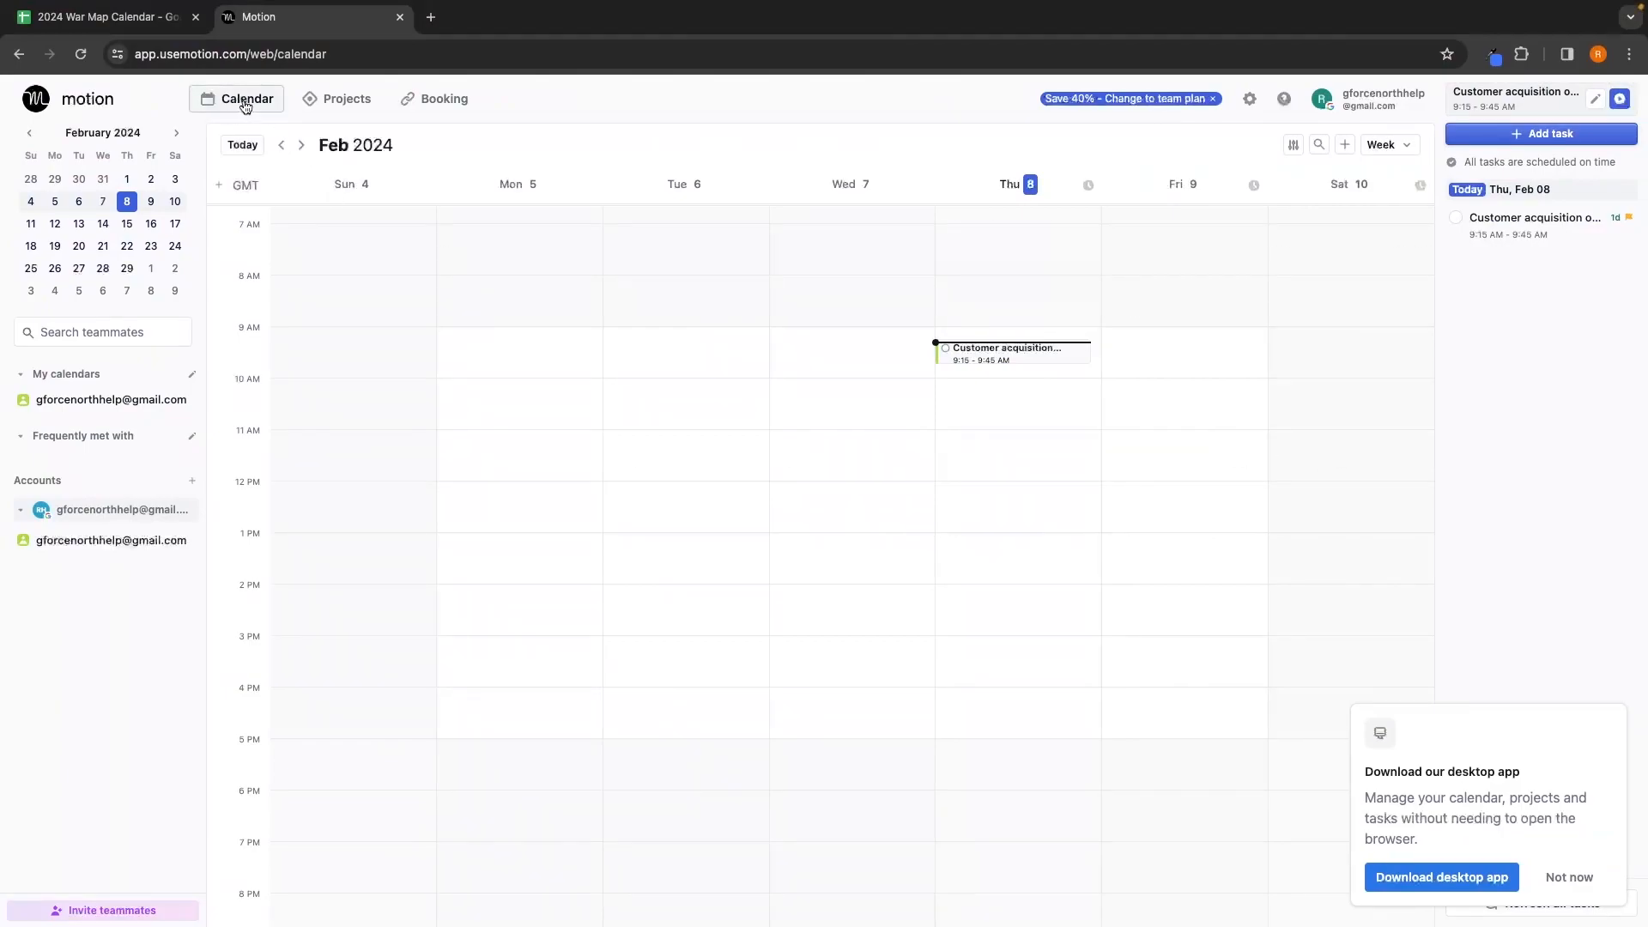
Step: Dismiss the Download our desktop app prompt with Not now
drag(1365, 773, 1535, 770)
click(1536, 765)
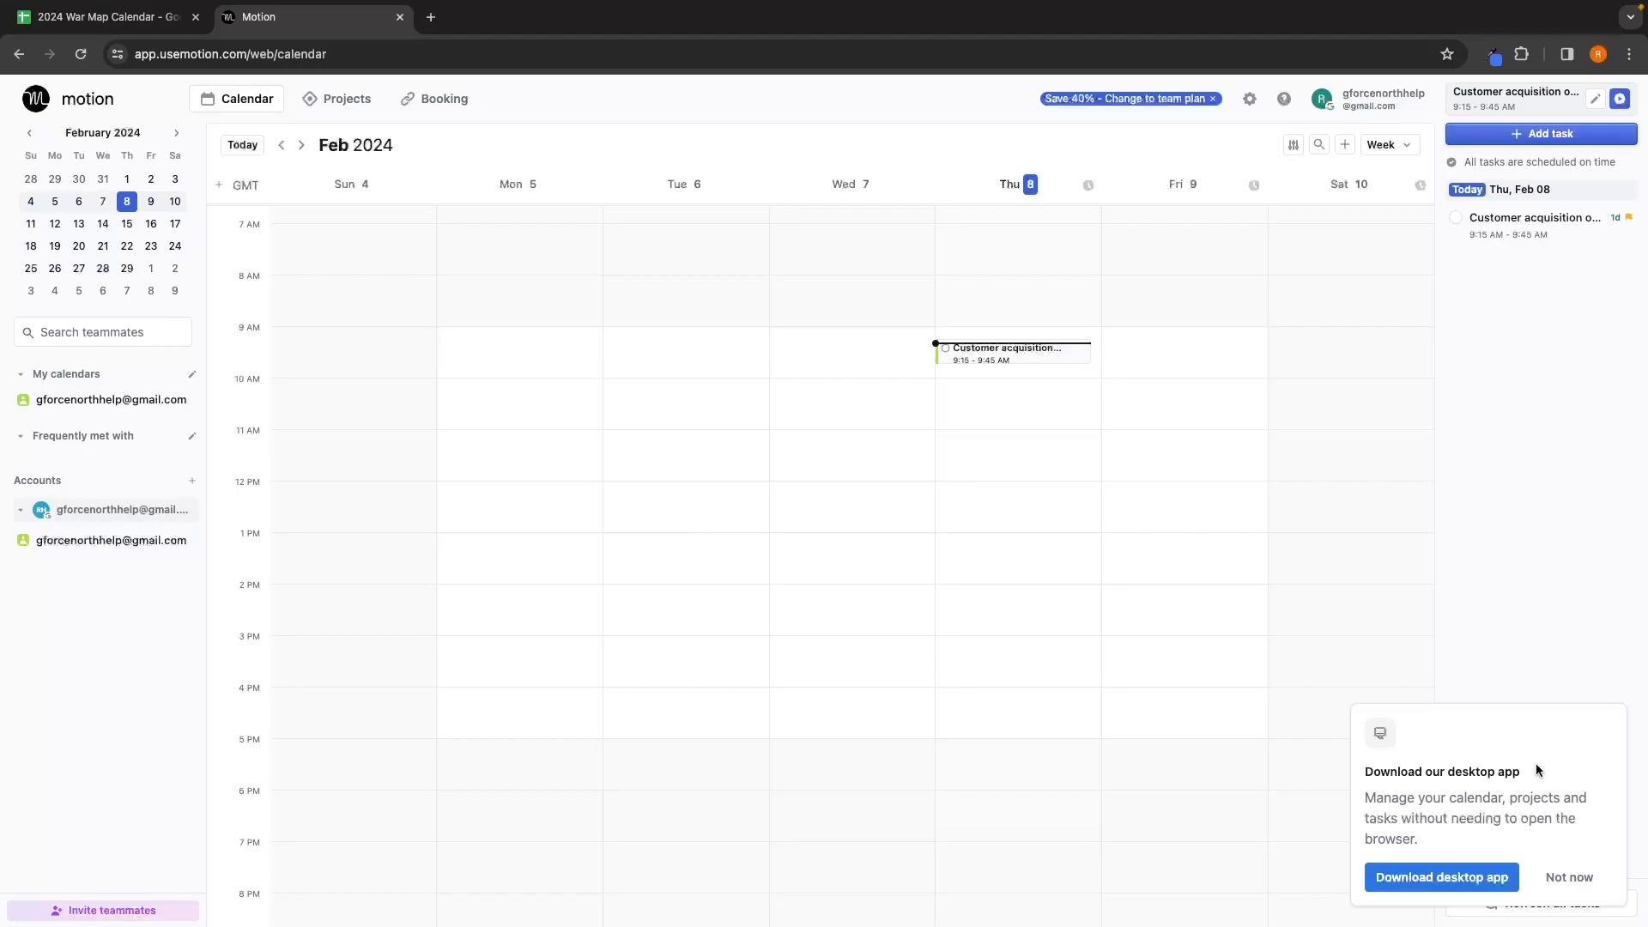
click(1582, 876)
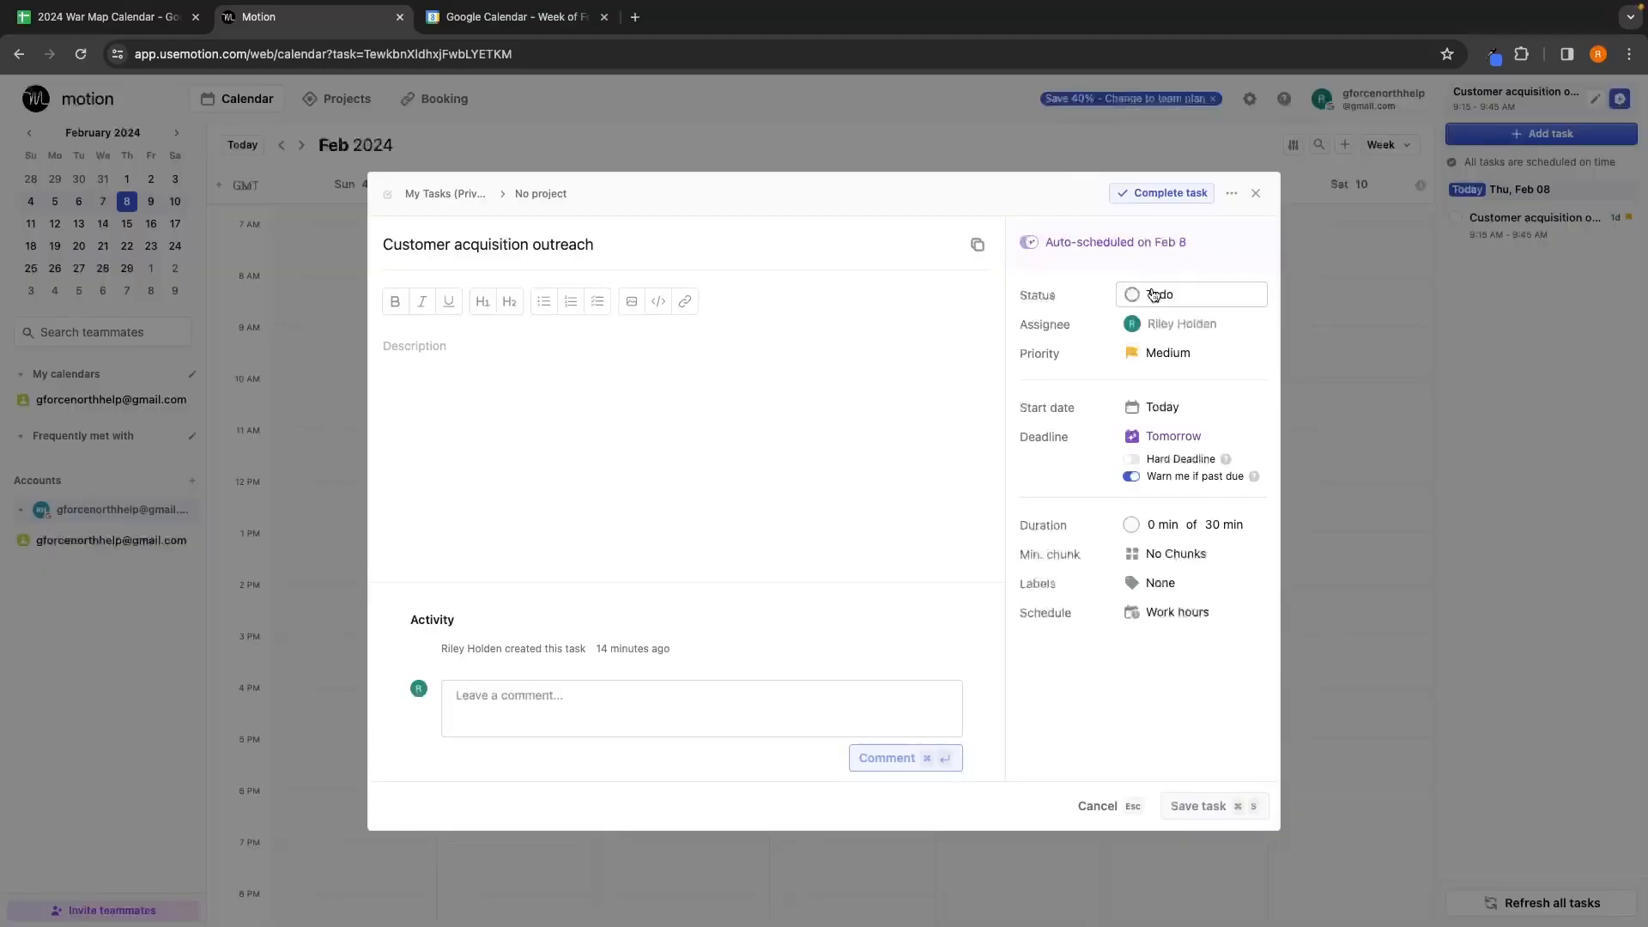
Step: Delete the Customer acquisition outreach task, then start a new task and cancel it
click(1231, 194)
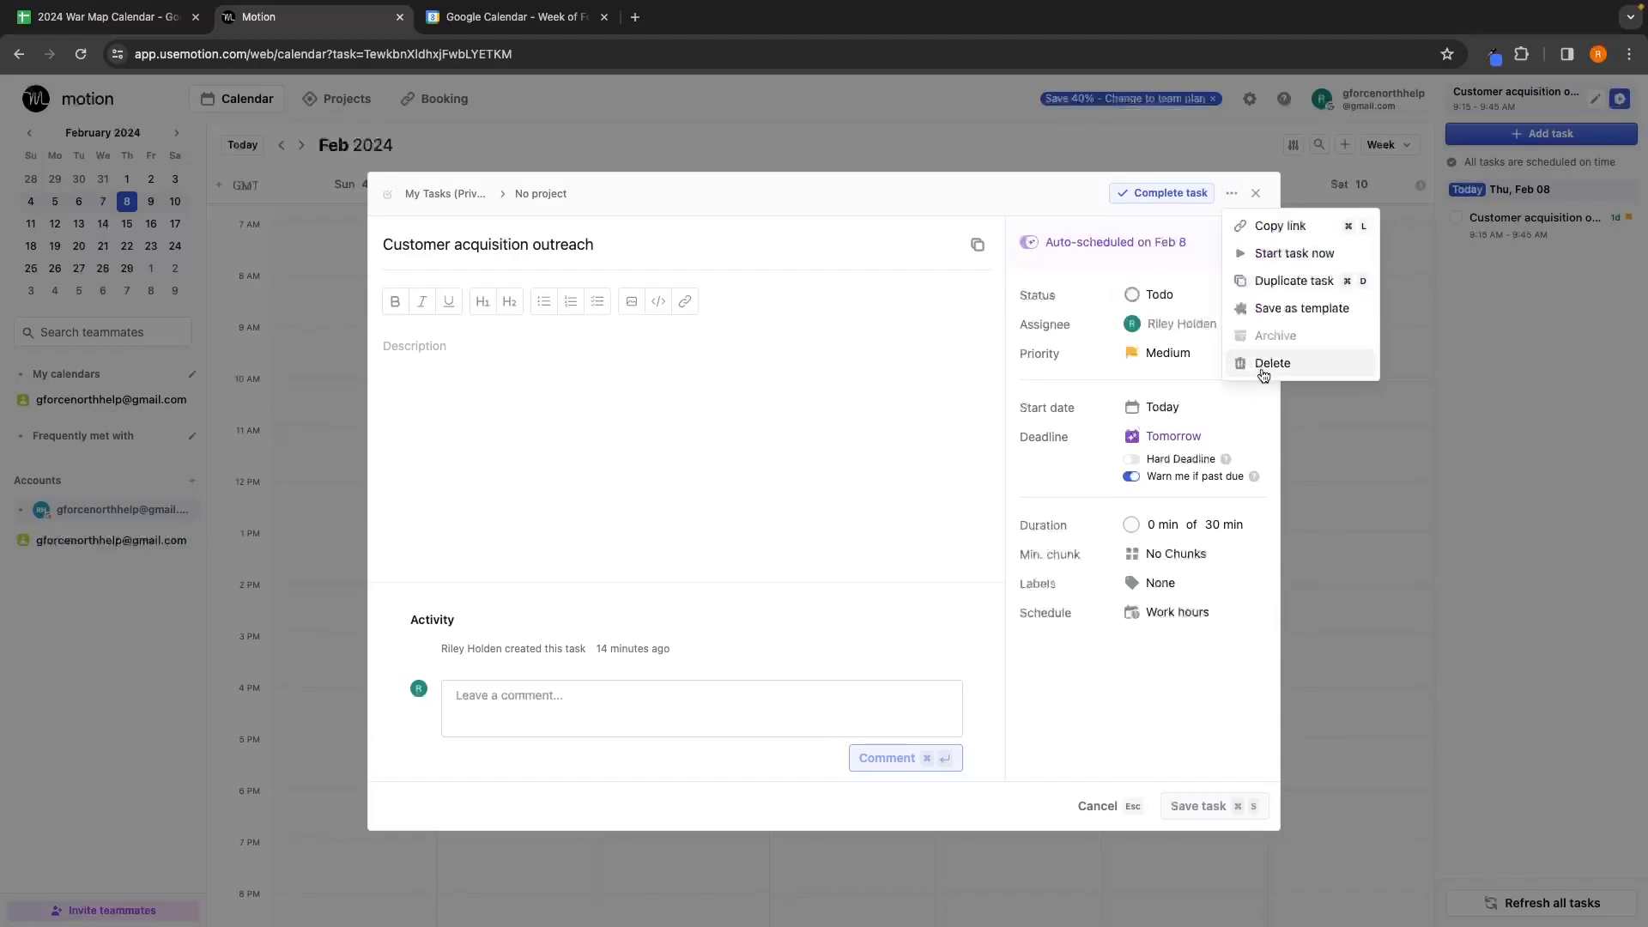
click(1262, 361)
click(954, 530)
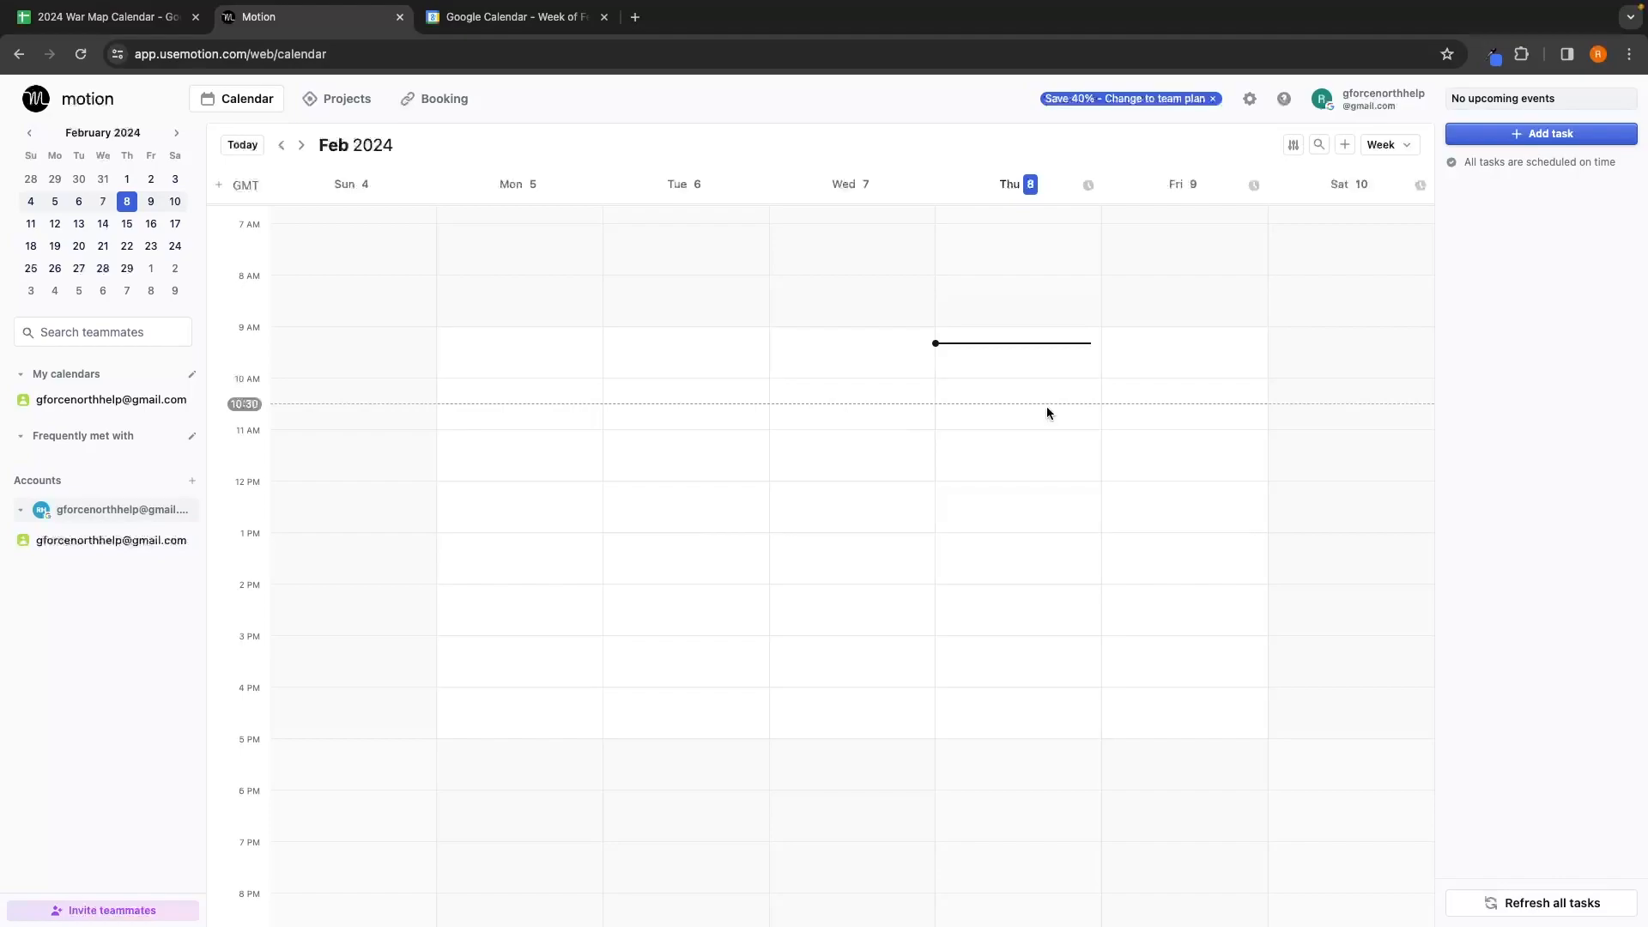
scroll(1126, 519, up, 3)
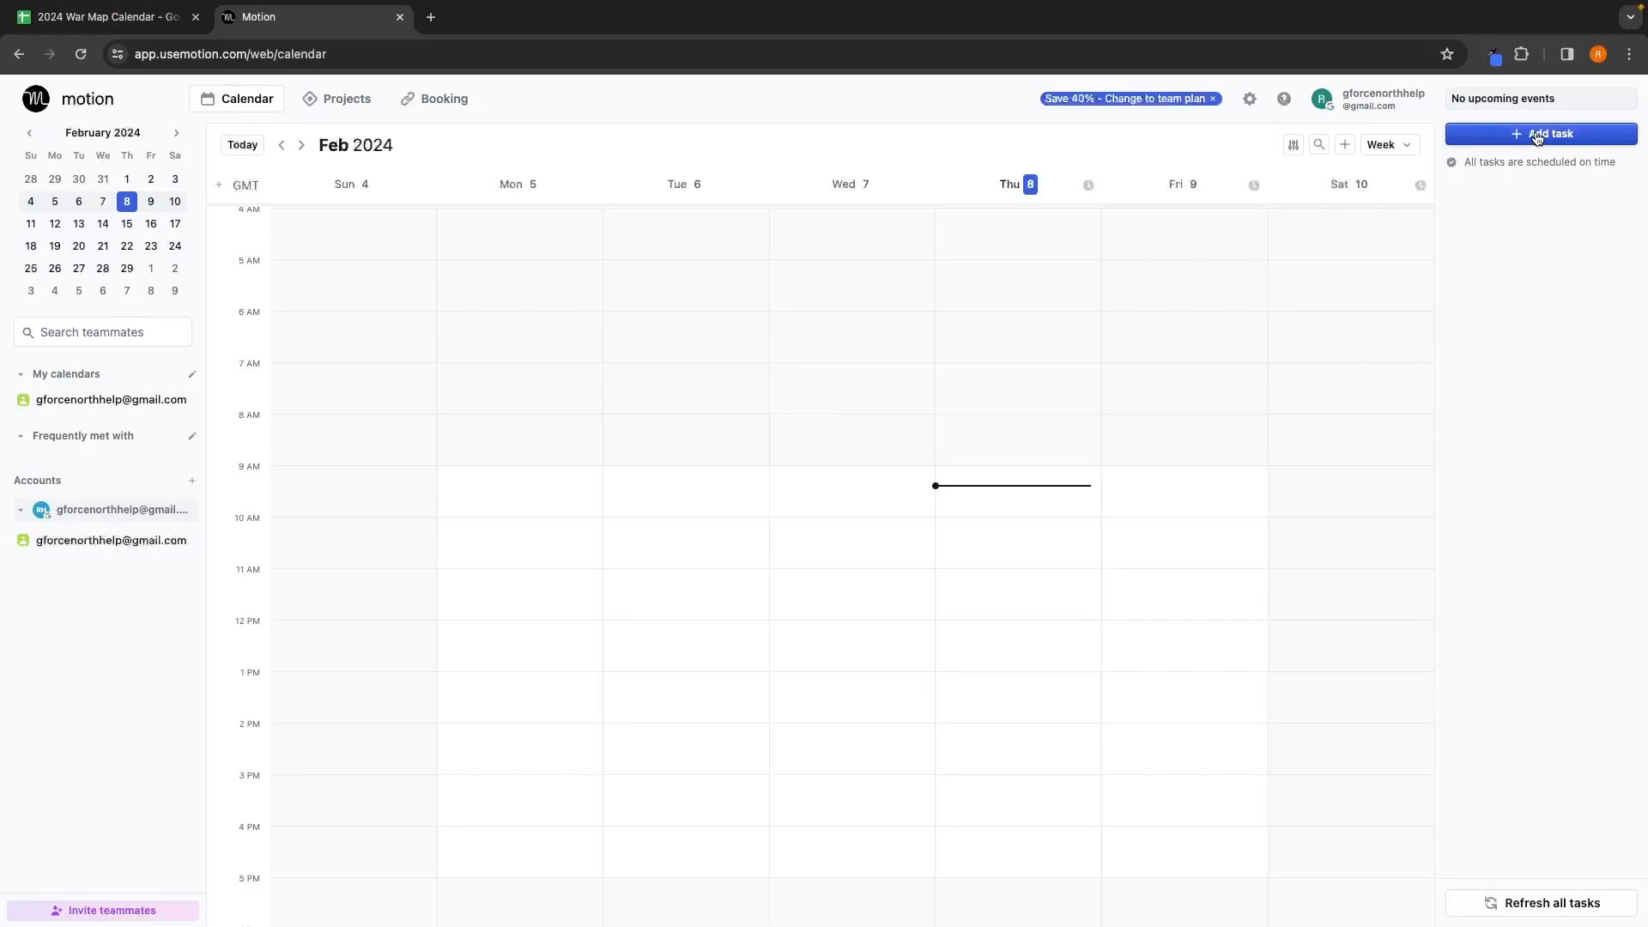
click(1569, 137)
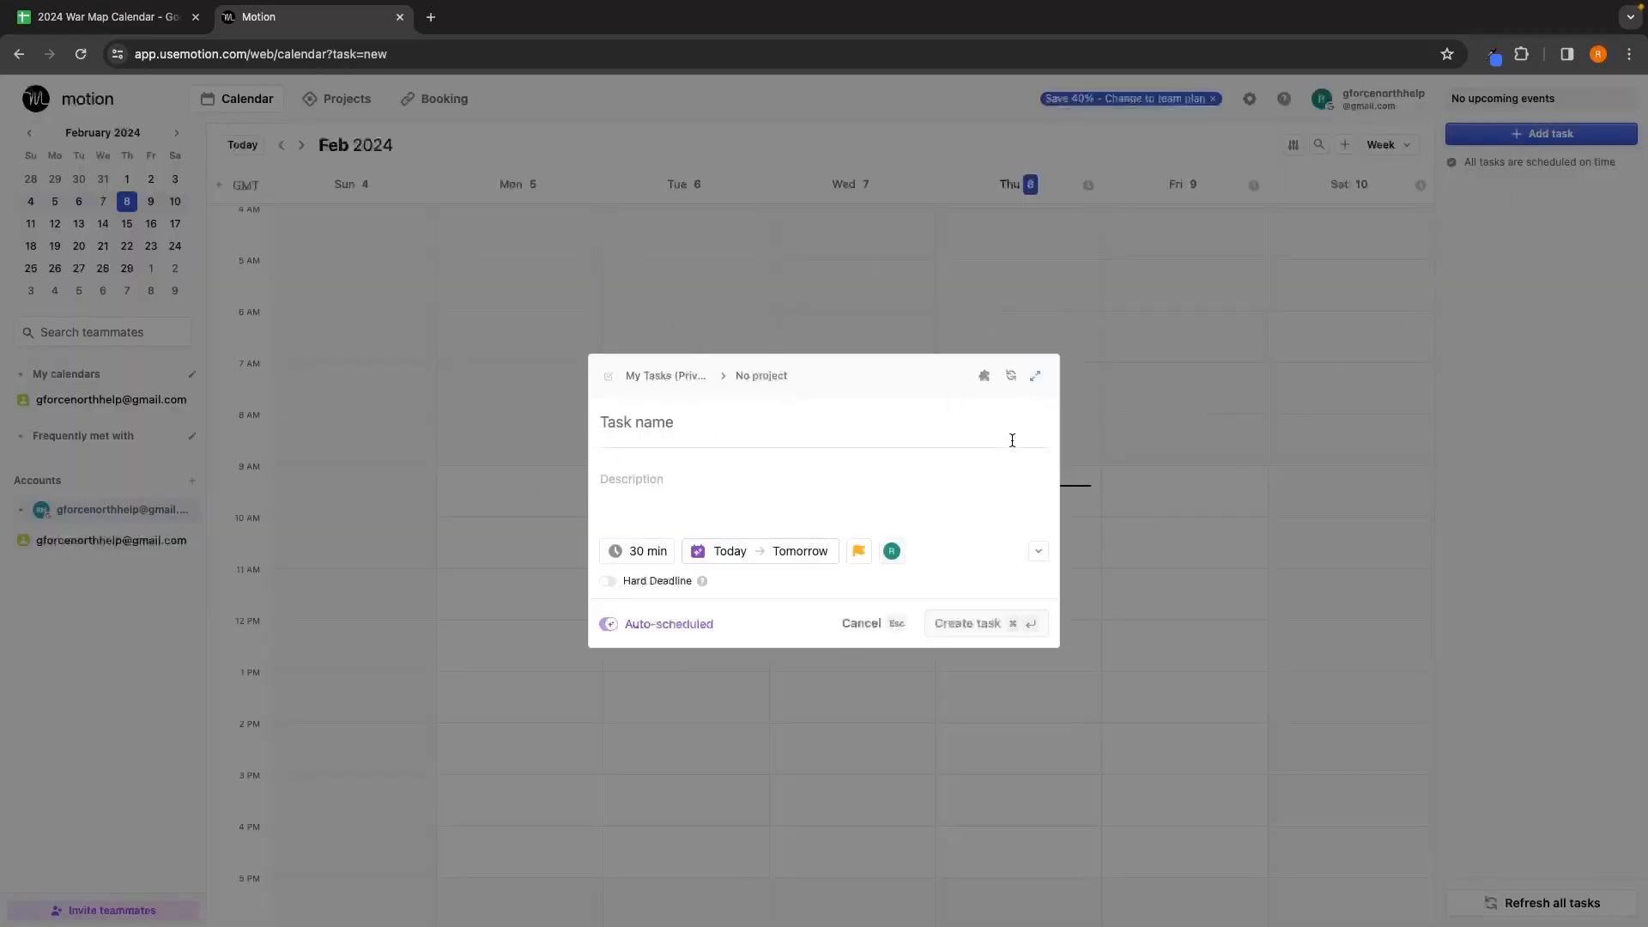
click(1098, 258)
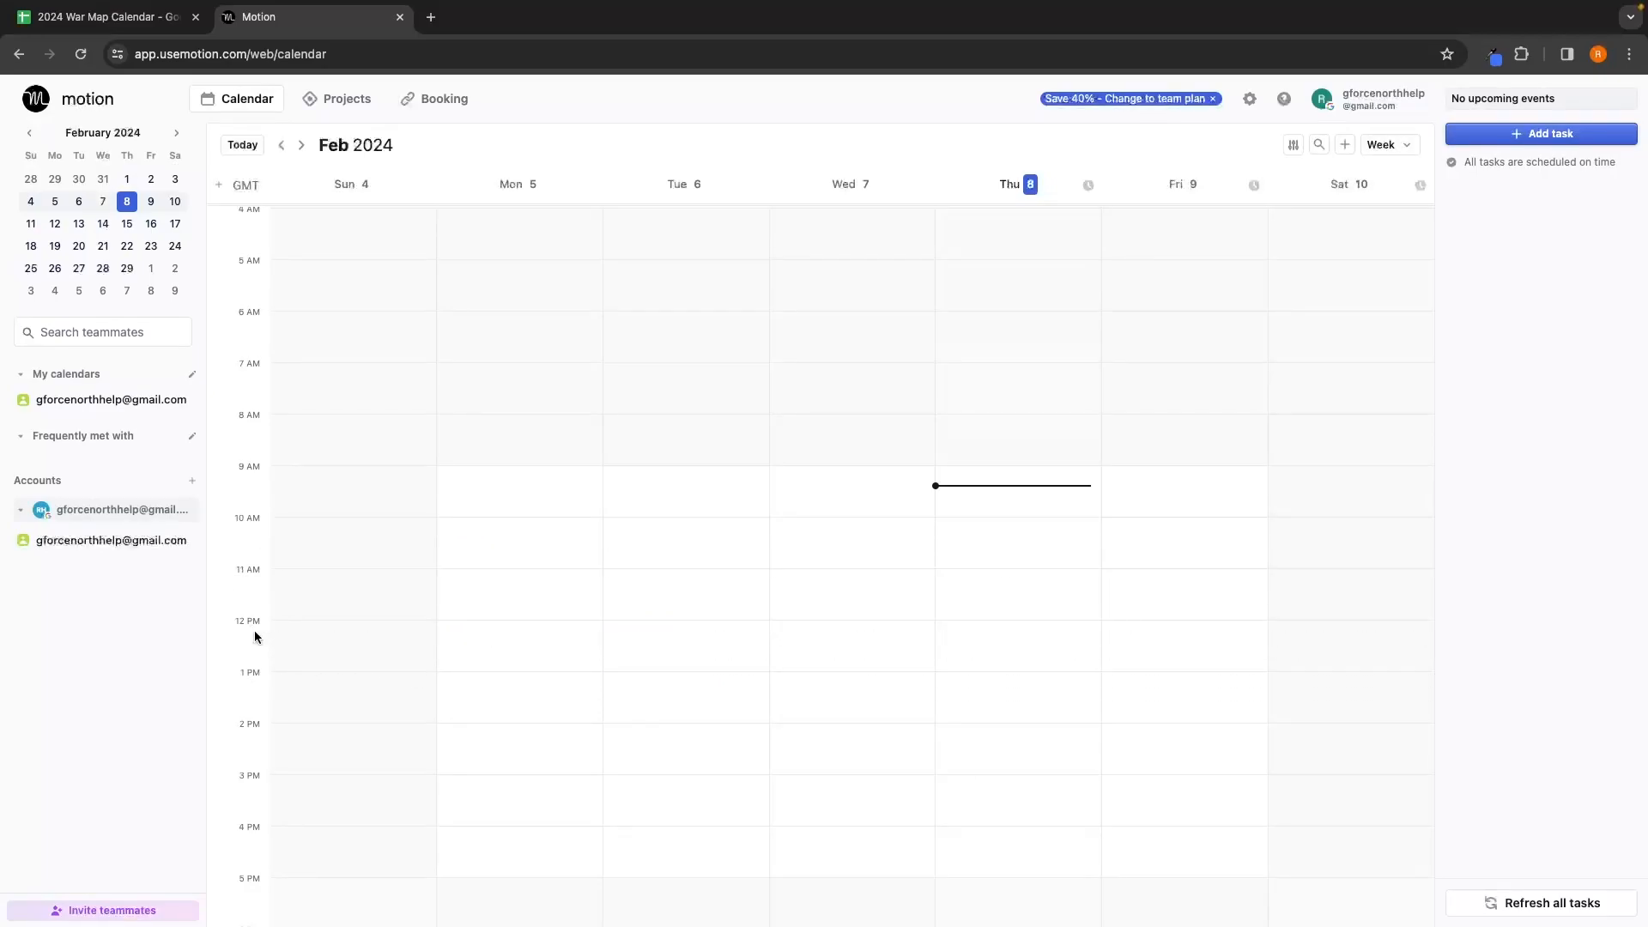
Step: Start a Busy Lunch event on Thursday at 12:00 PM
click(992, 631)
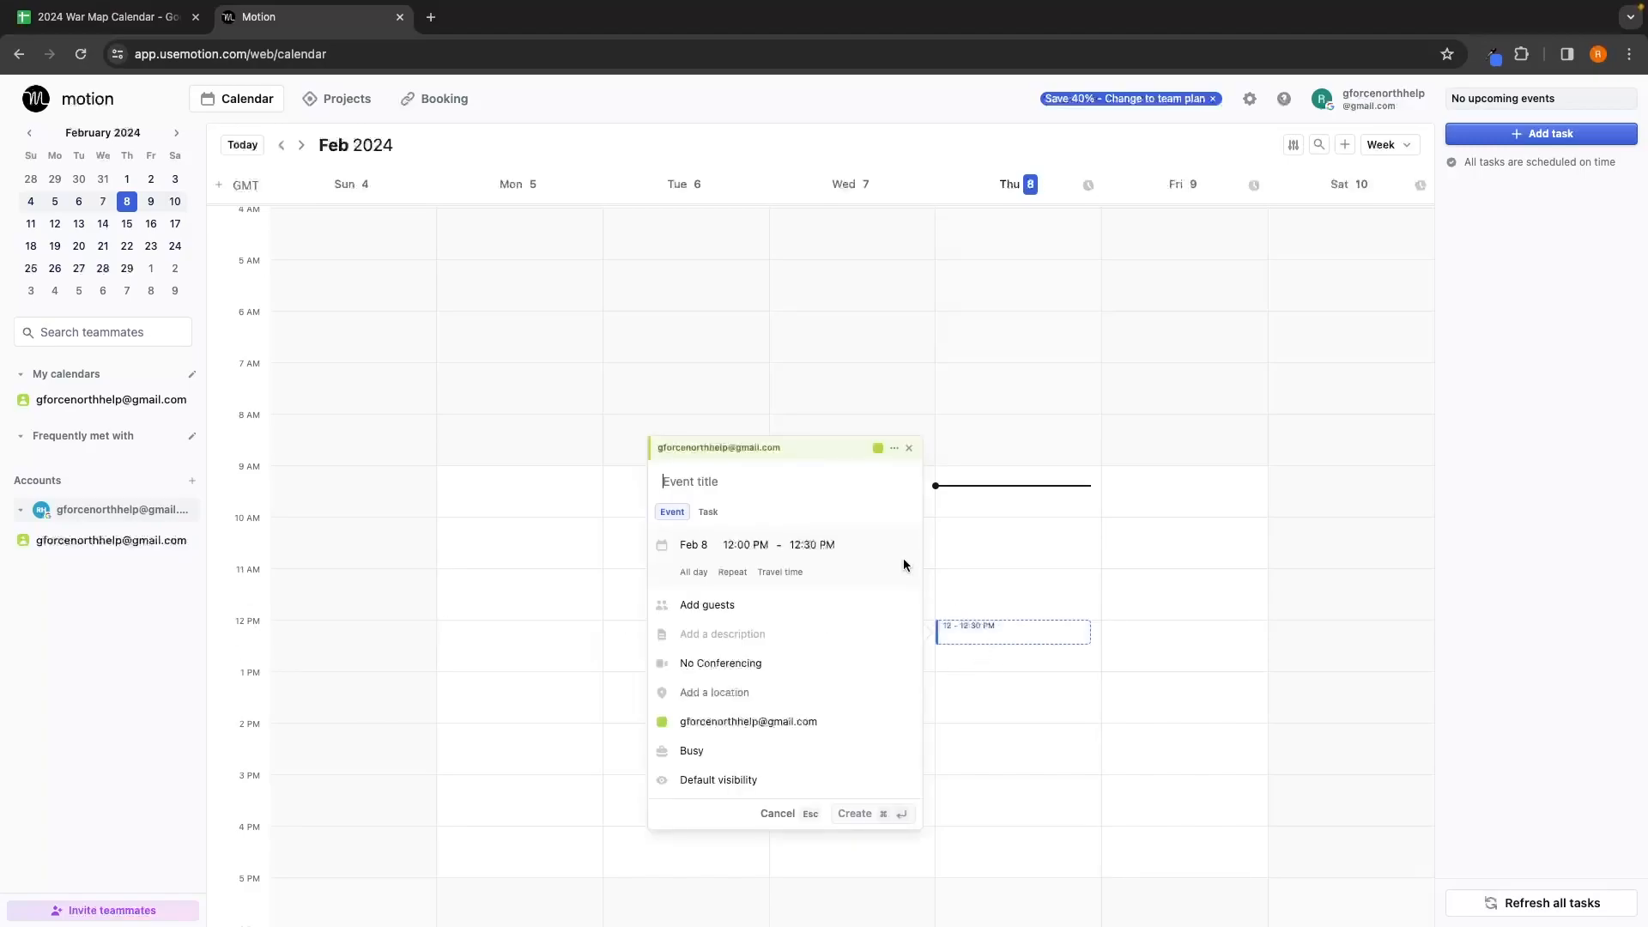
text(Lunch)
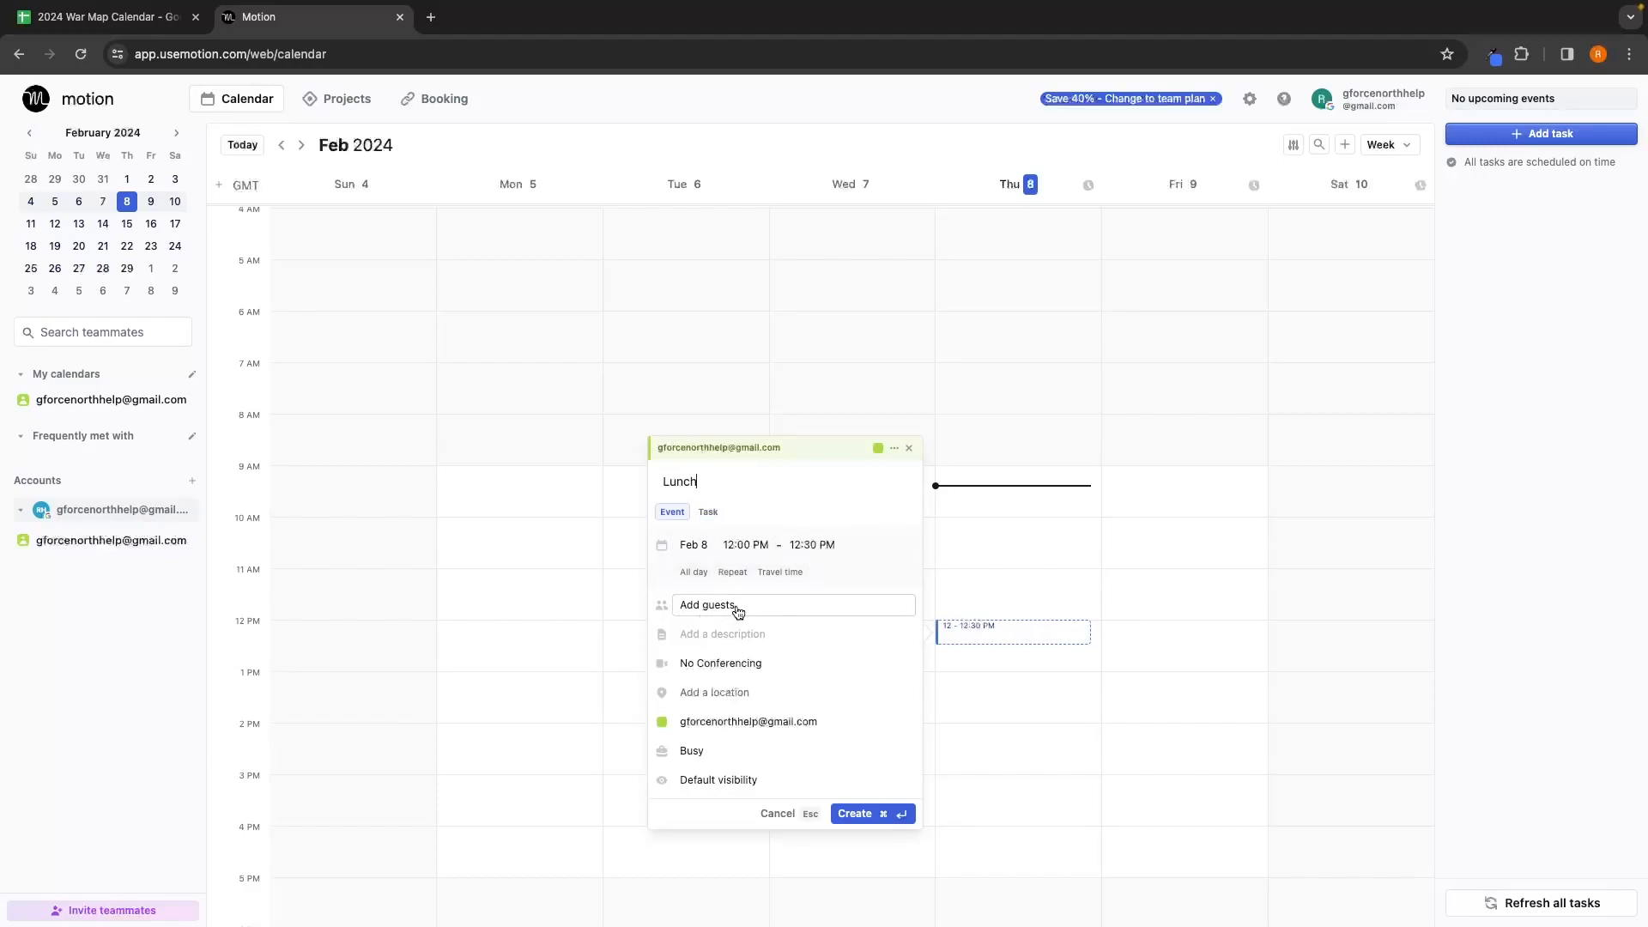
click(735, 752)
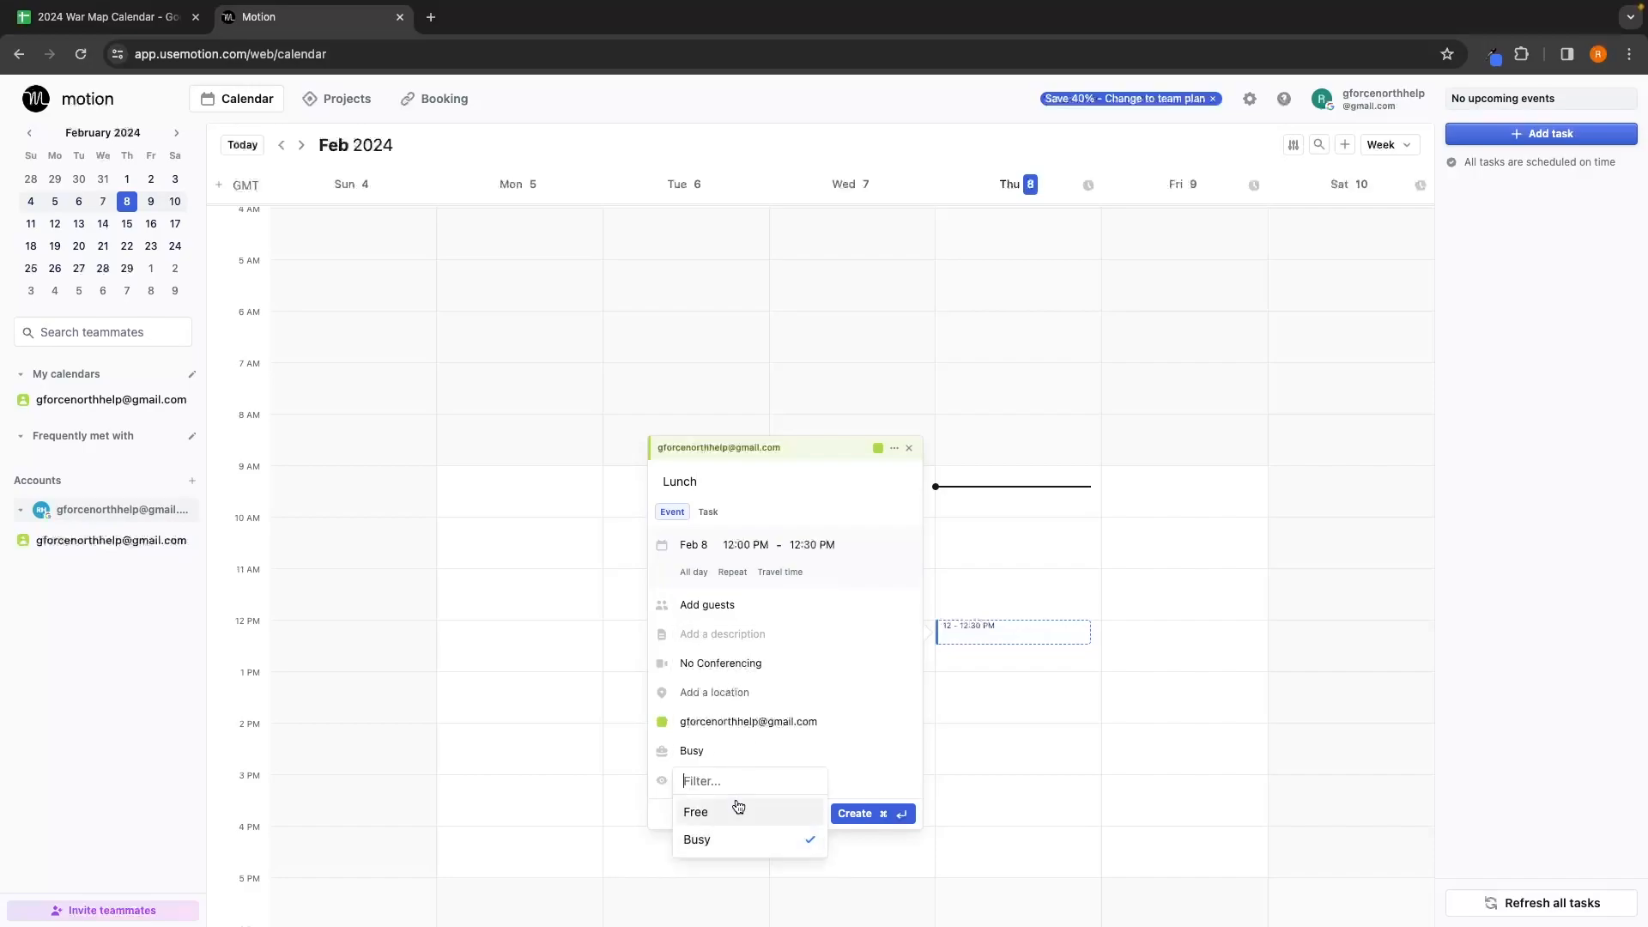
click(783, 581)
click(694, 572)
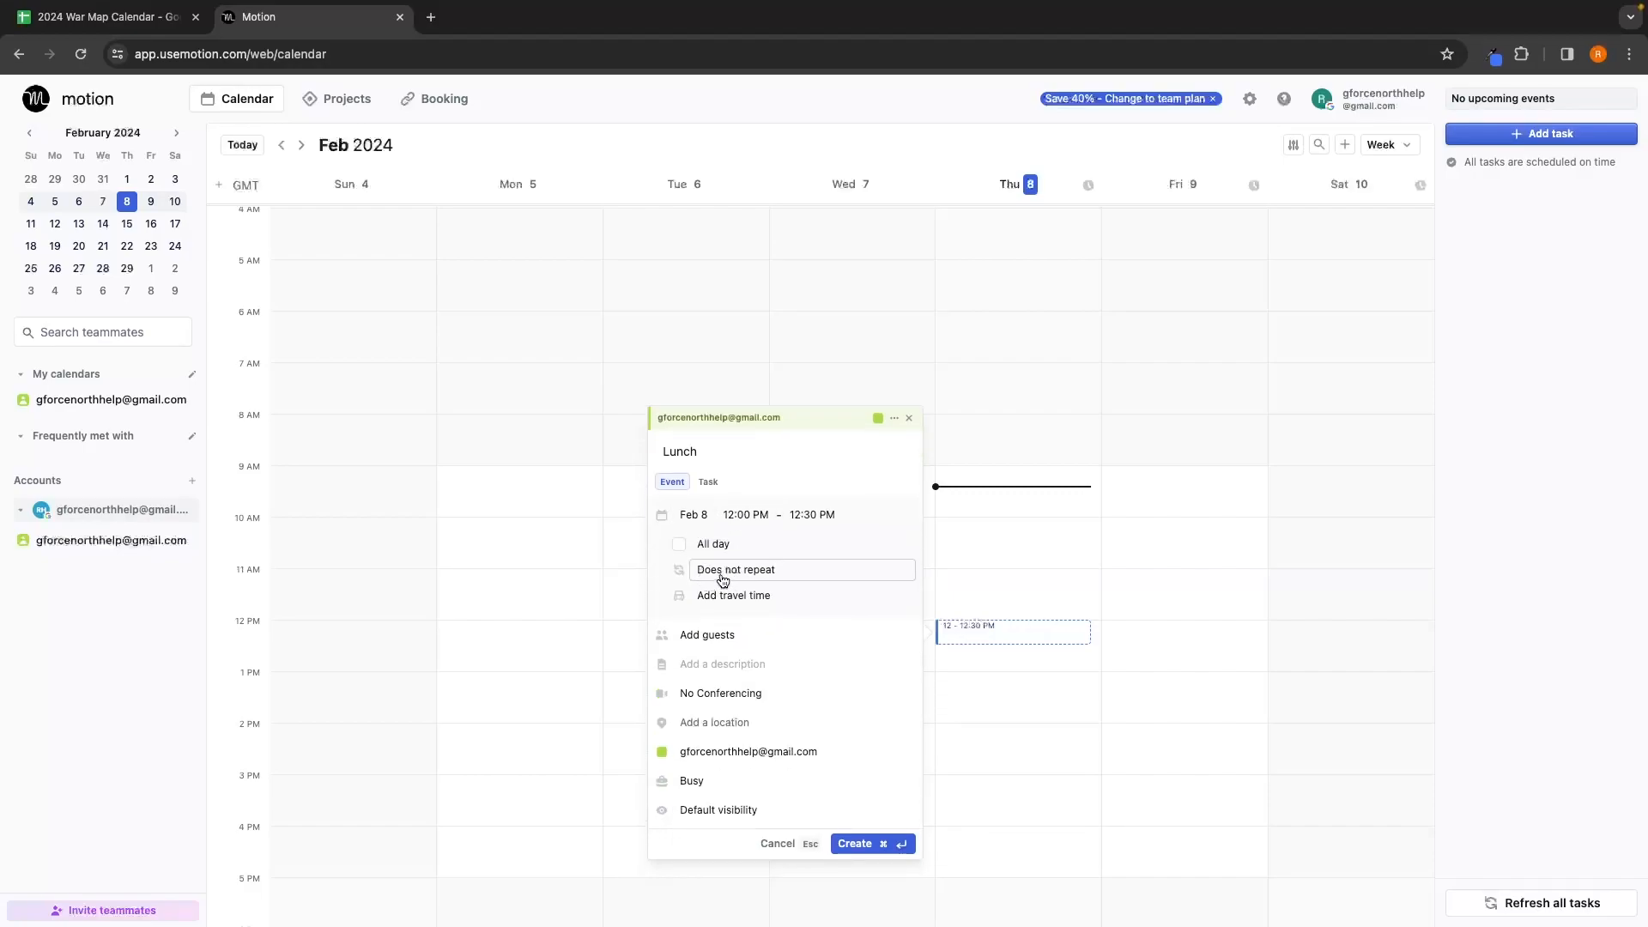
click(716, 577)
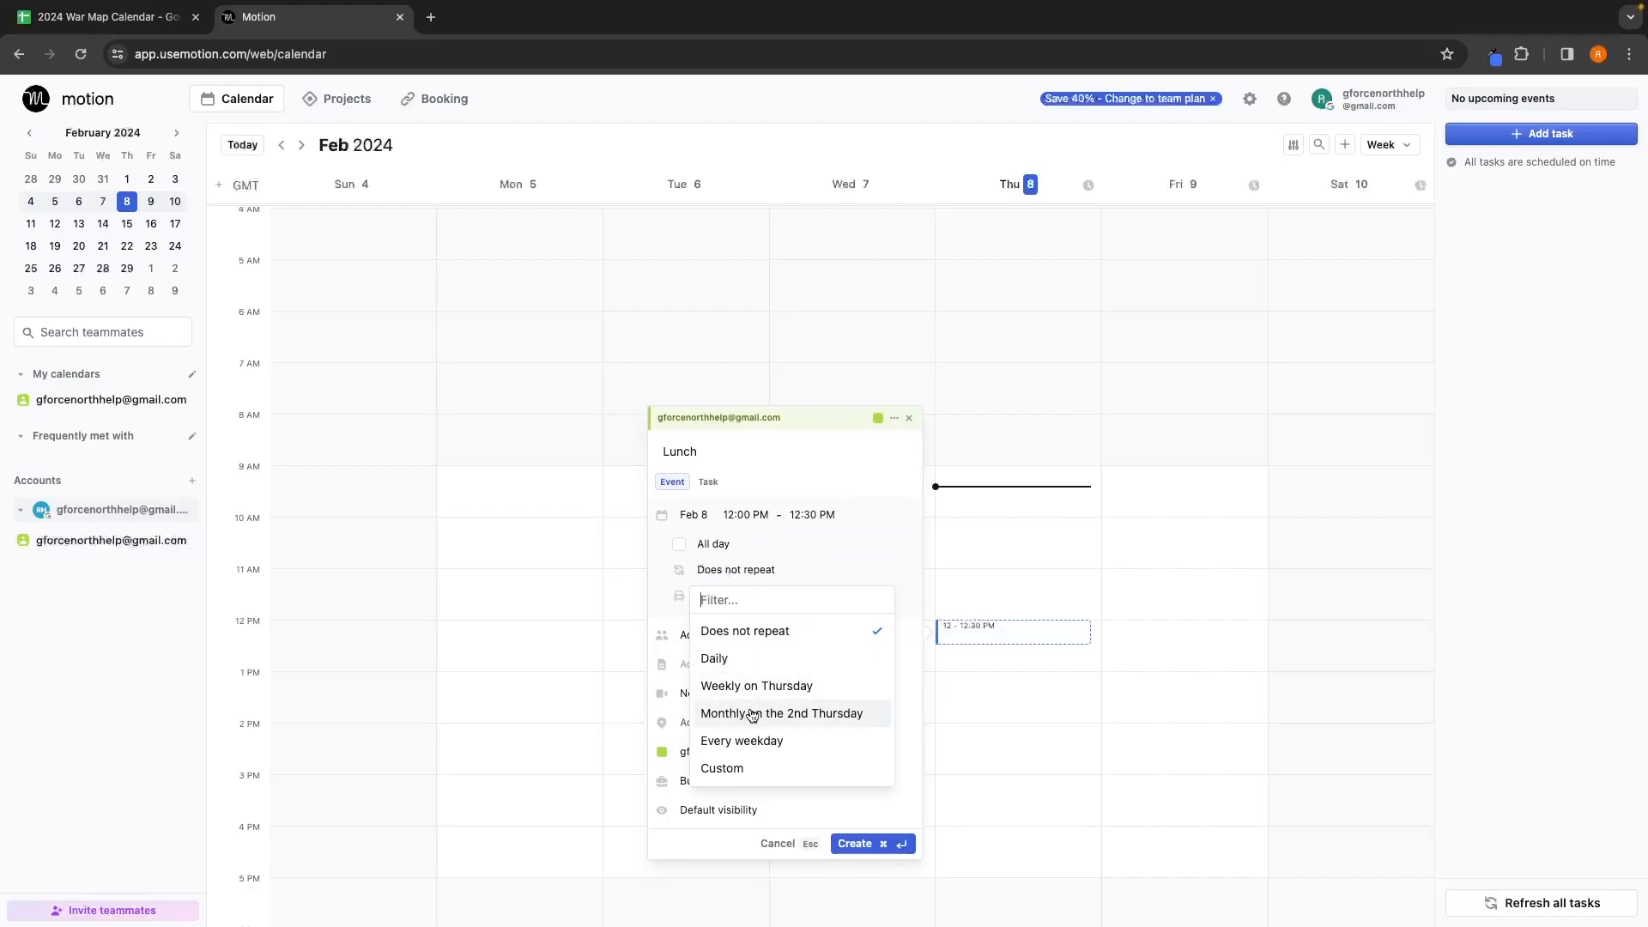
click(806, 582)
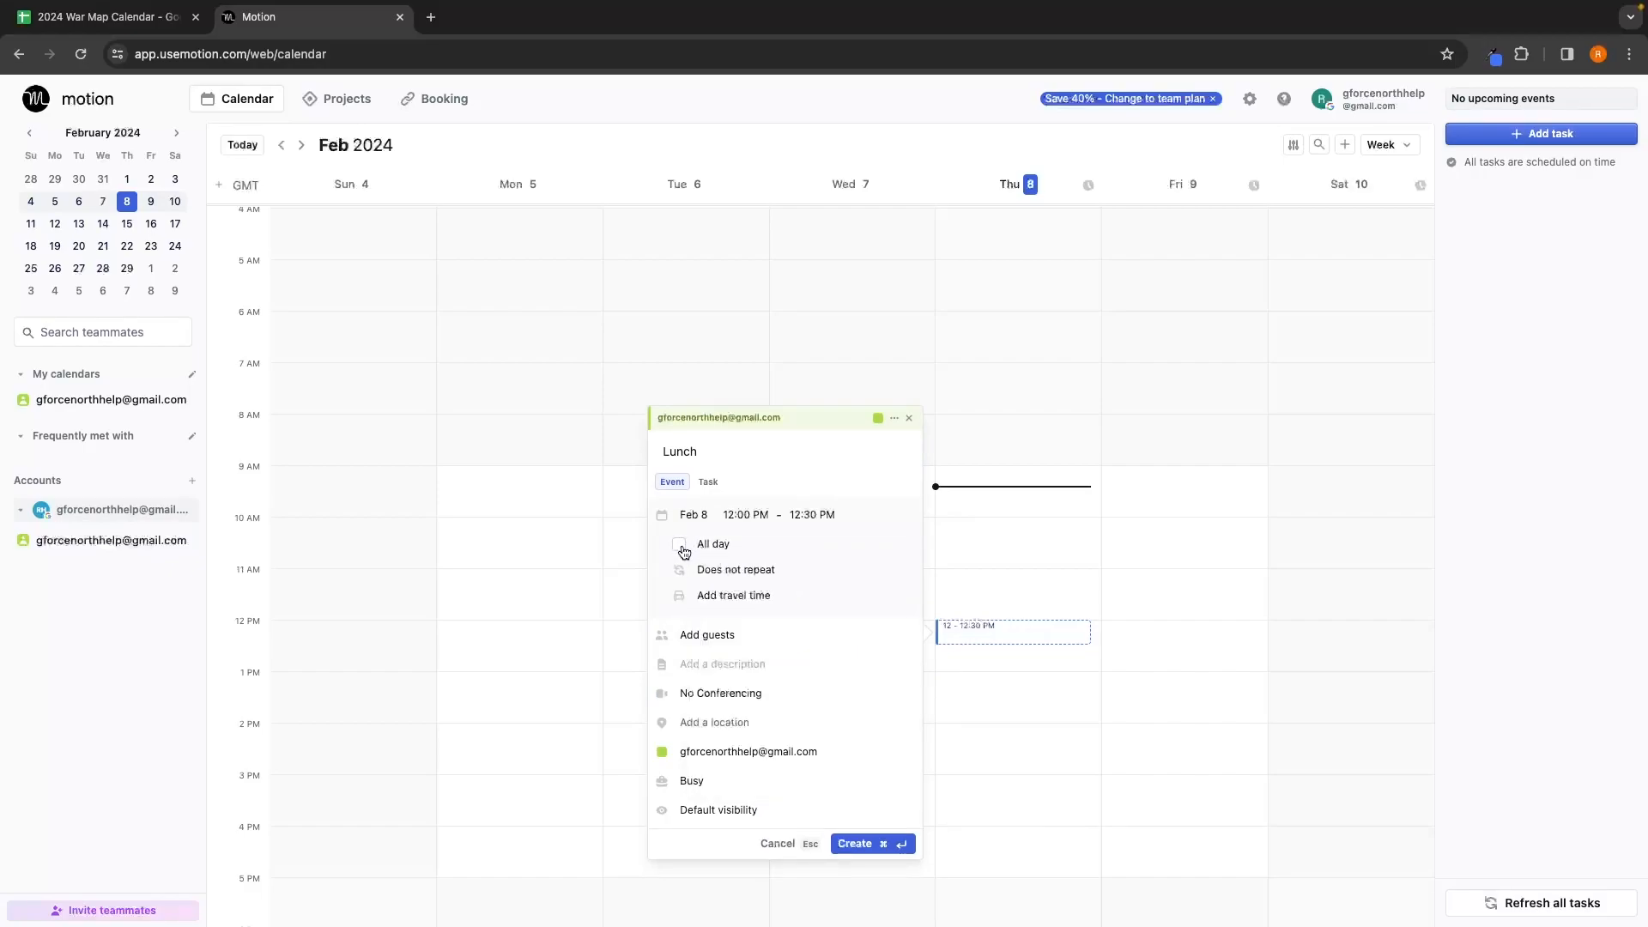
click(746, 515)
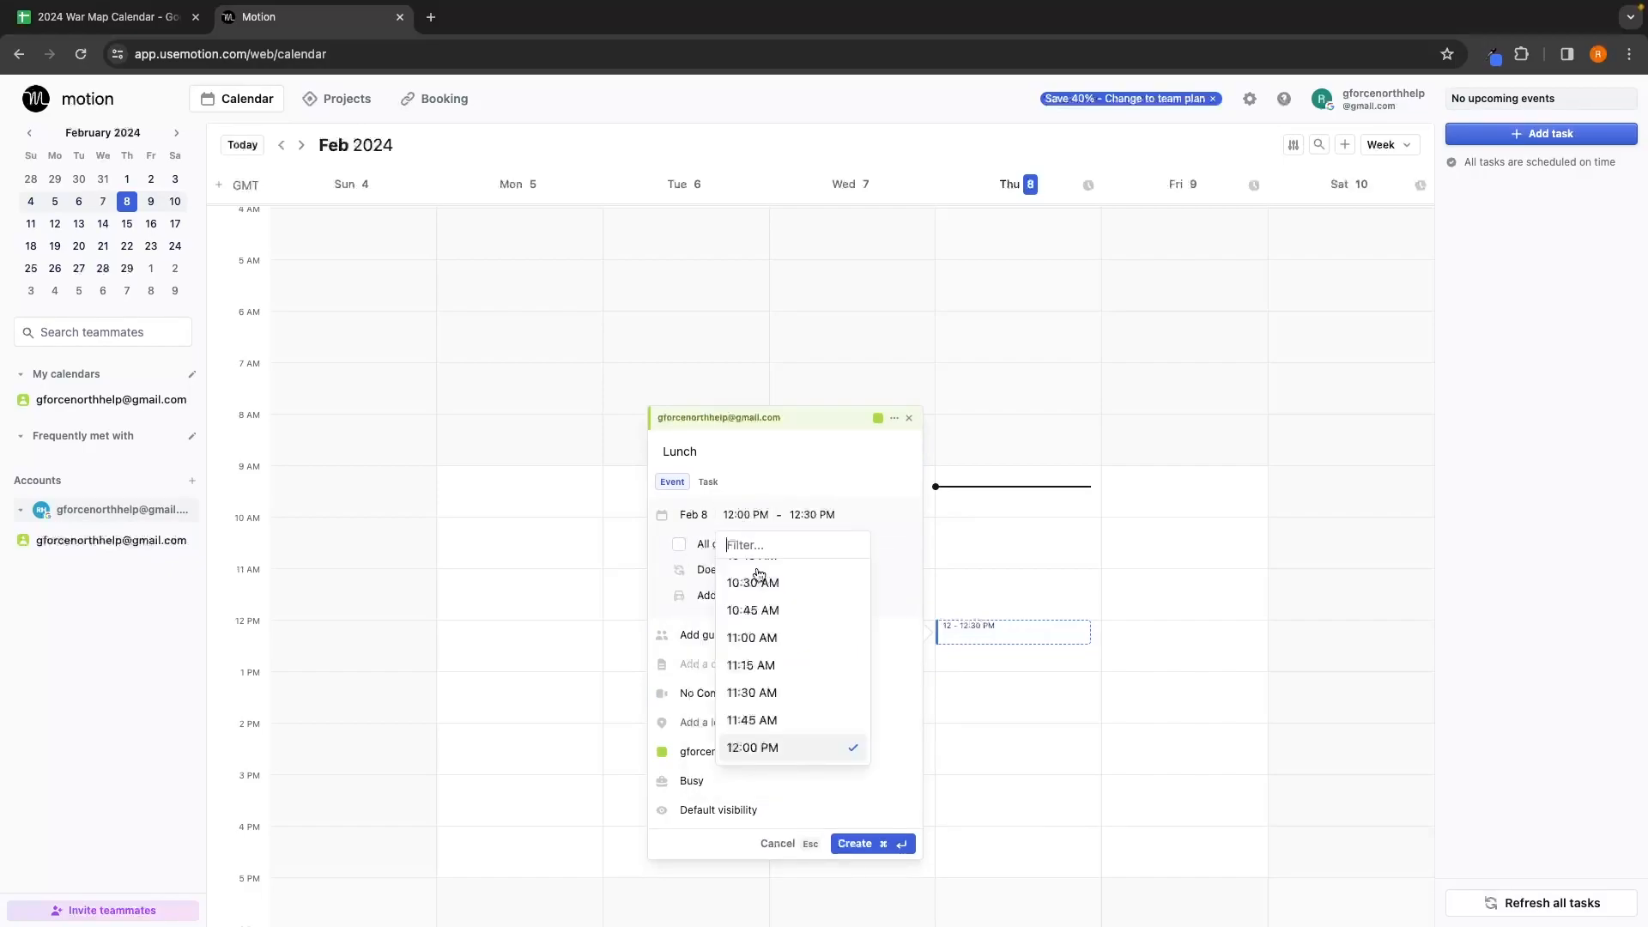
click(795, 498)
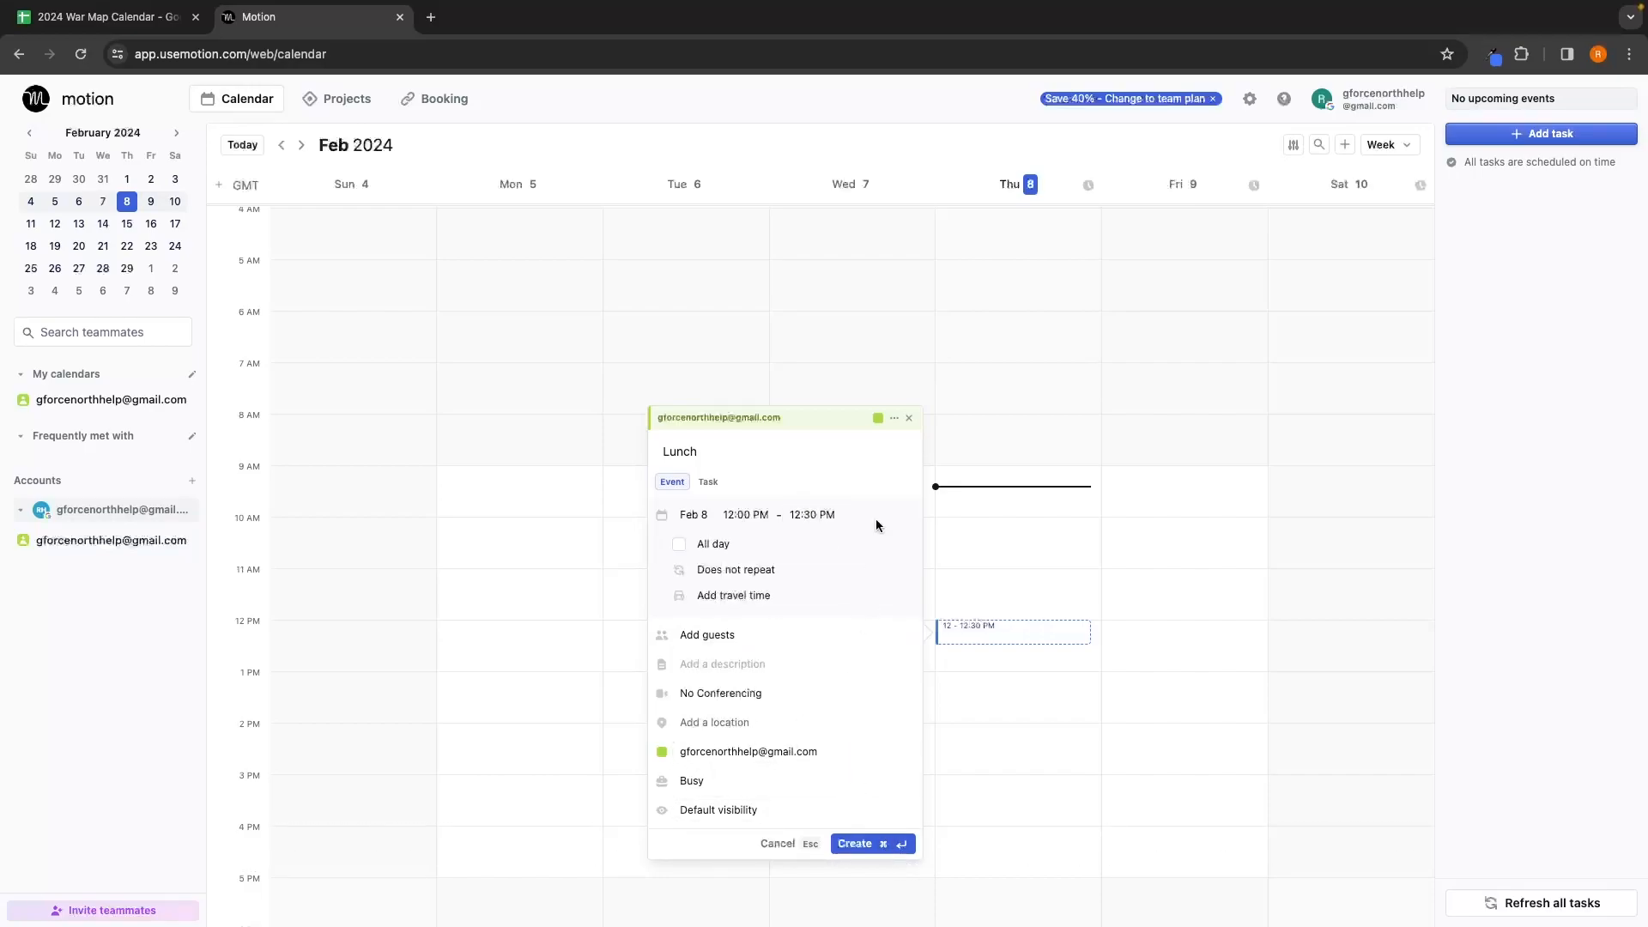
Step: Make the Lunch event red and repeat daily, create it, and check the following week
click(877, 418)
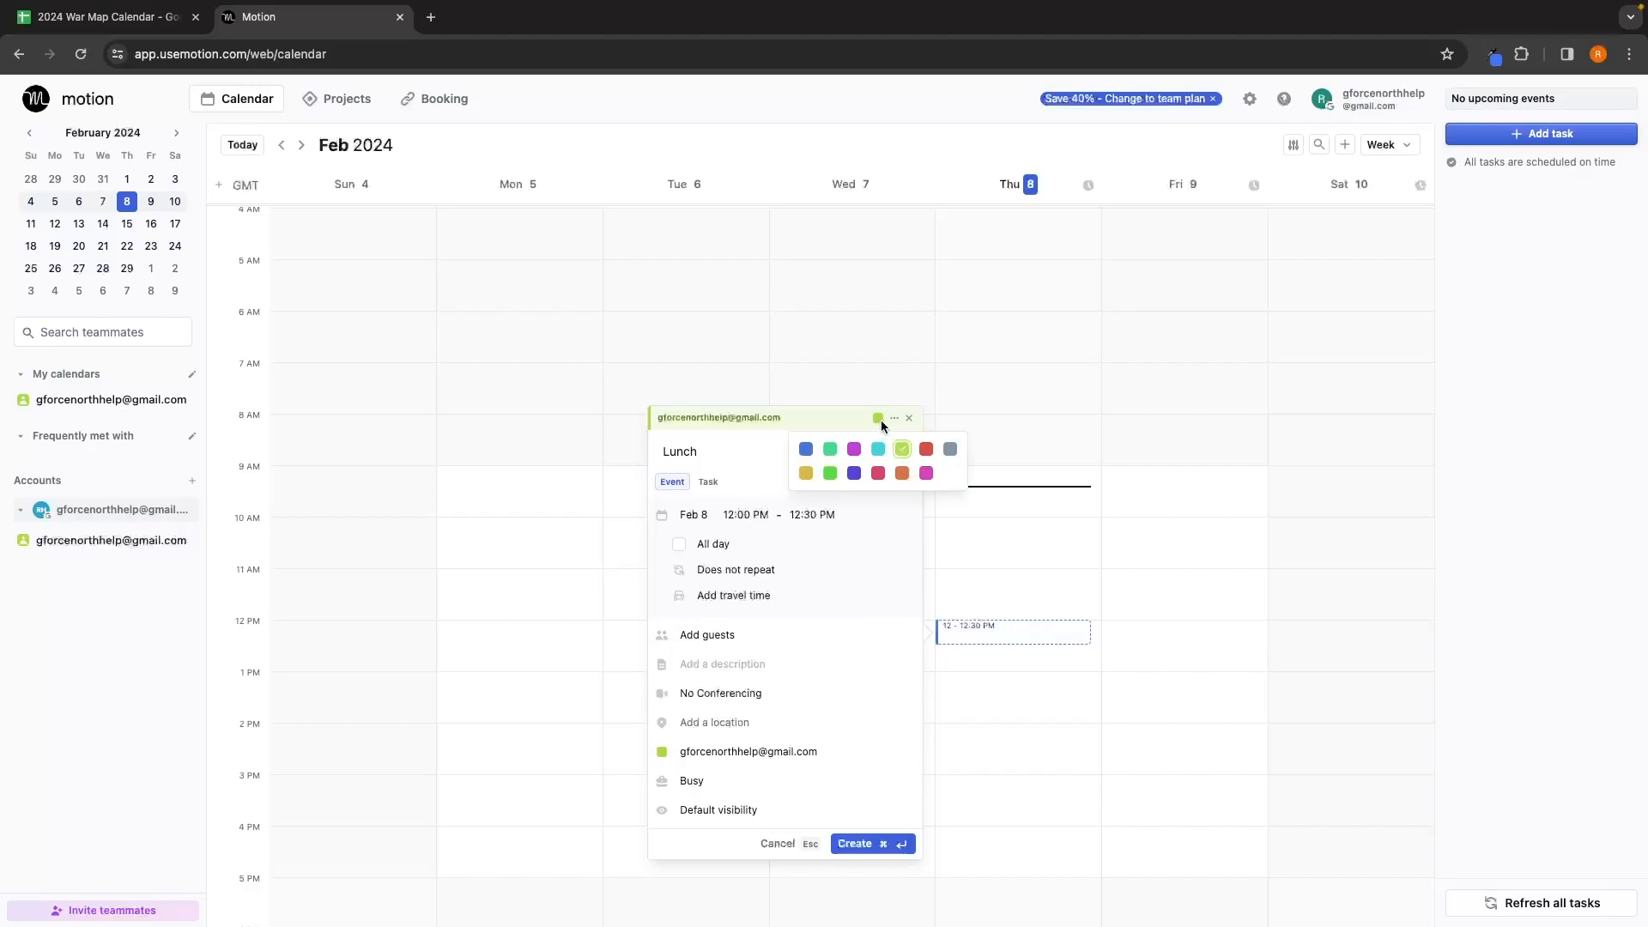
click(926, 451)
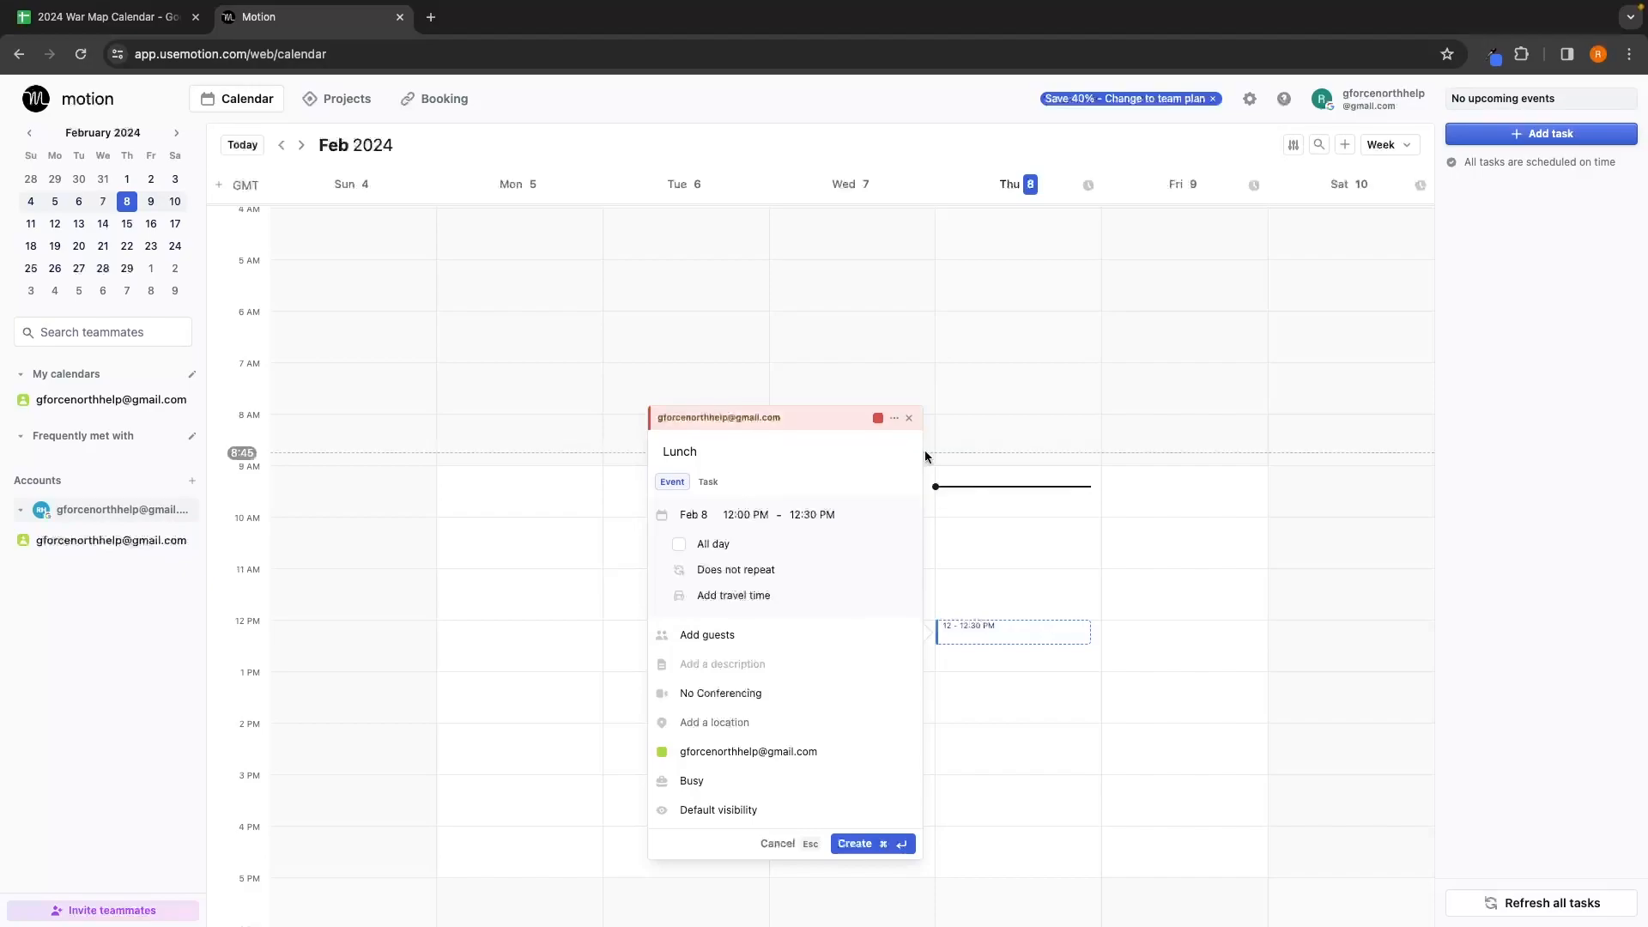
click(728, 575)
click(712, 657)
click(867, 848)
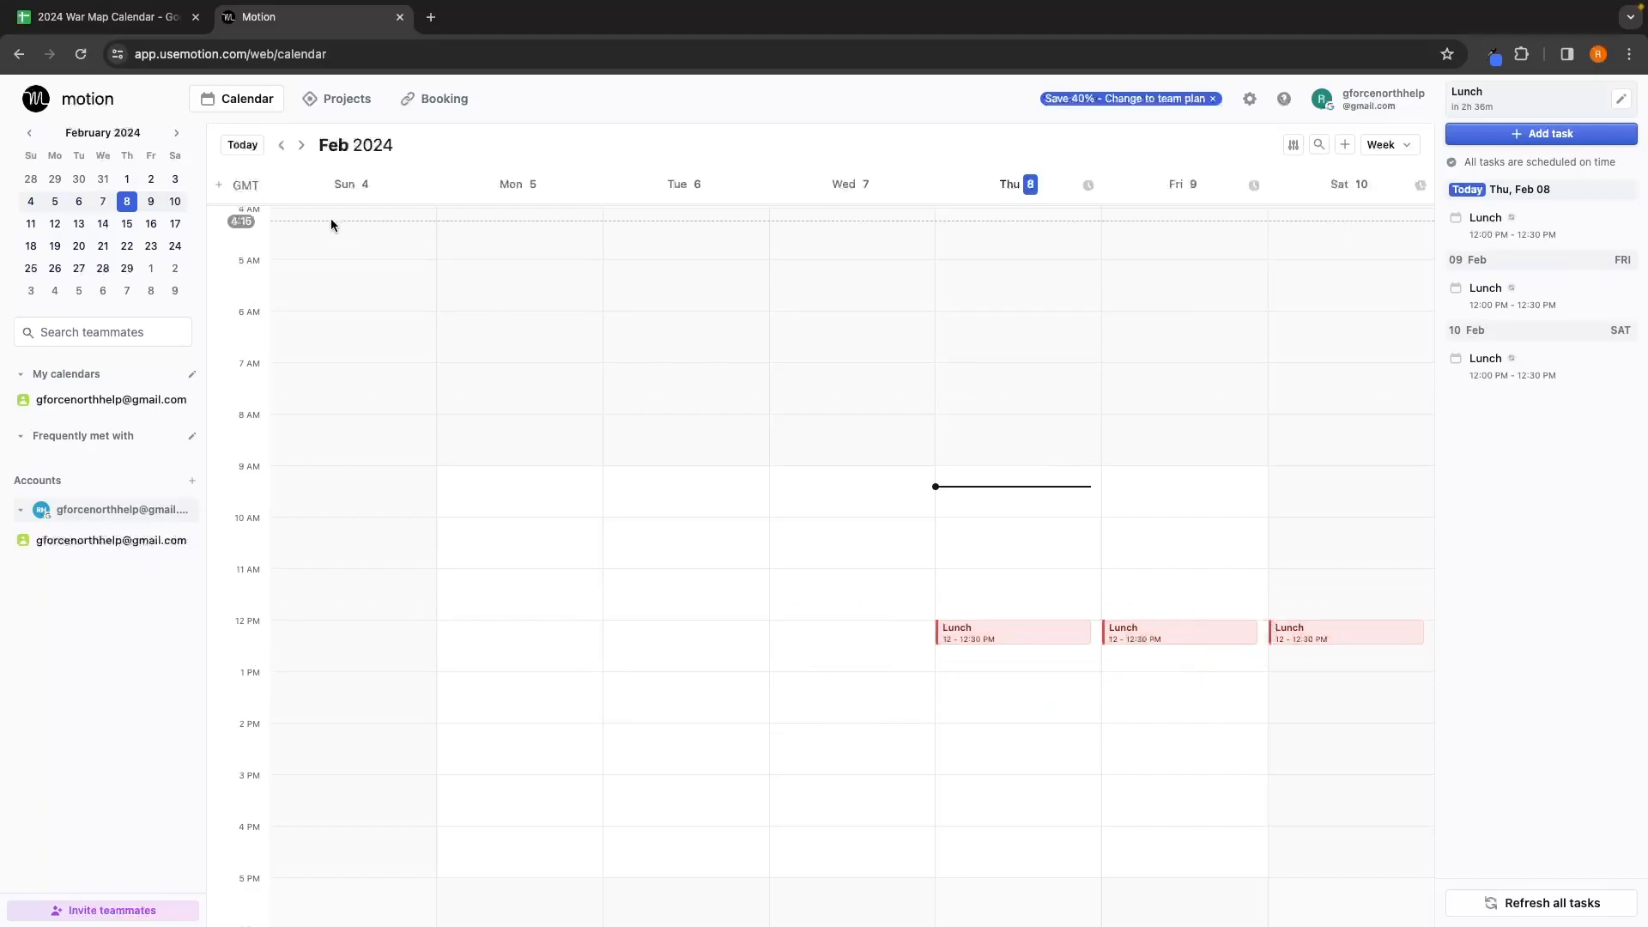
click(302, 146)
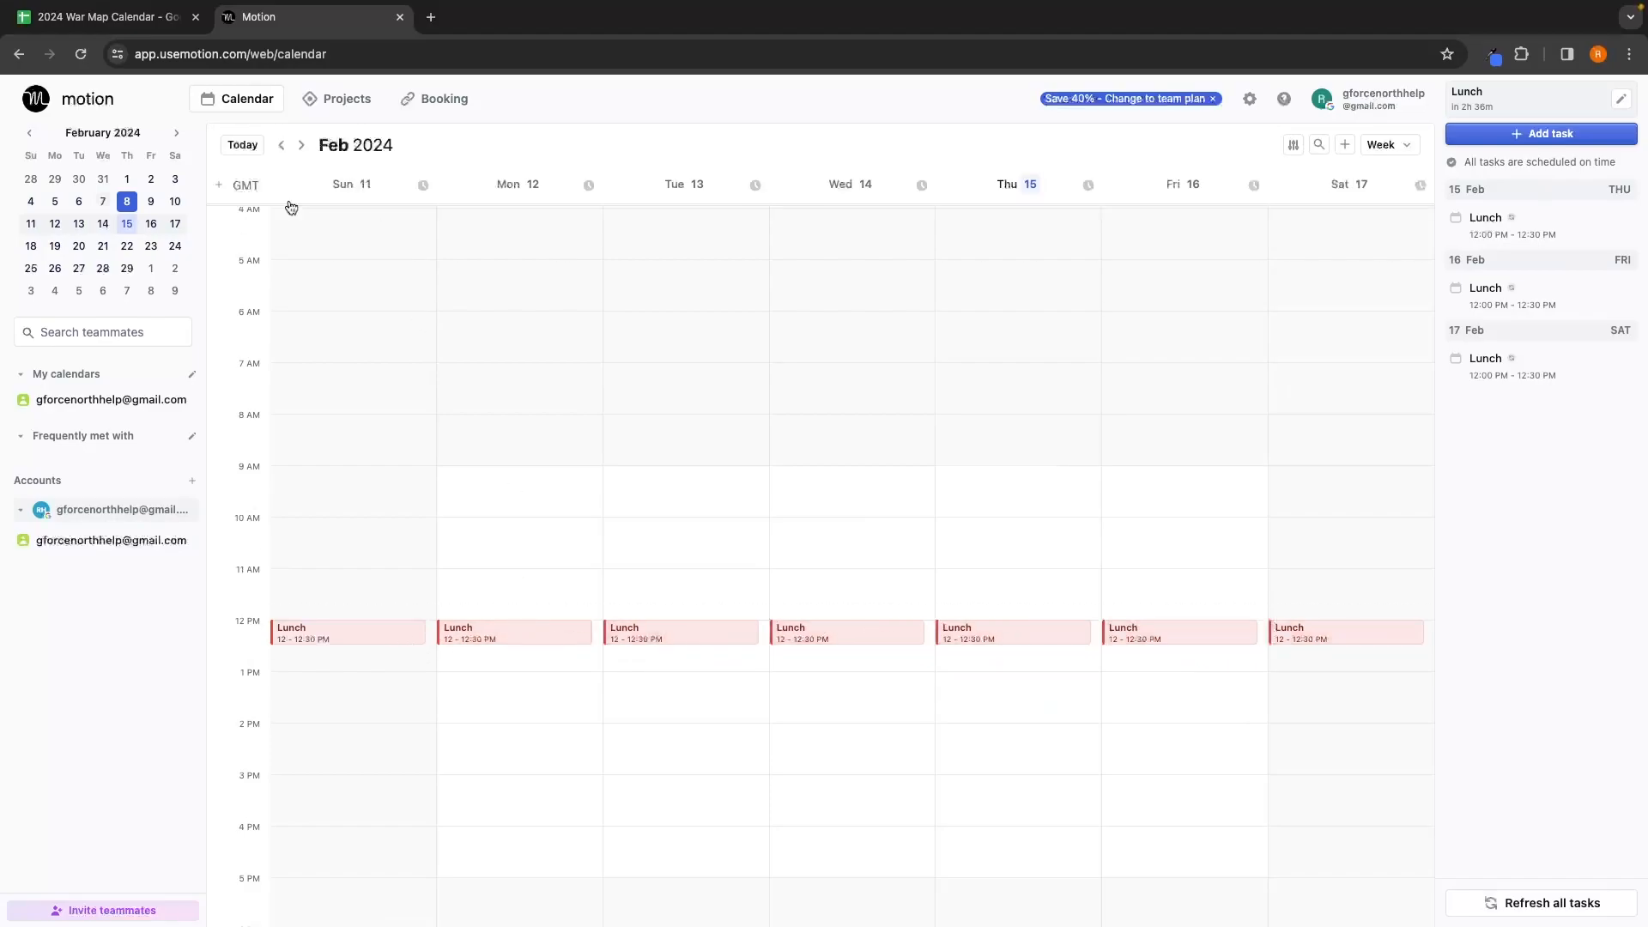
click(281, 144)
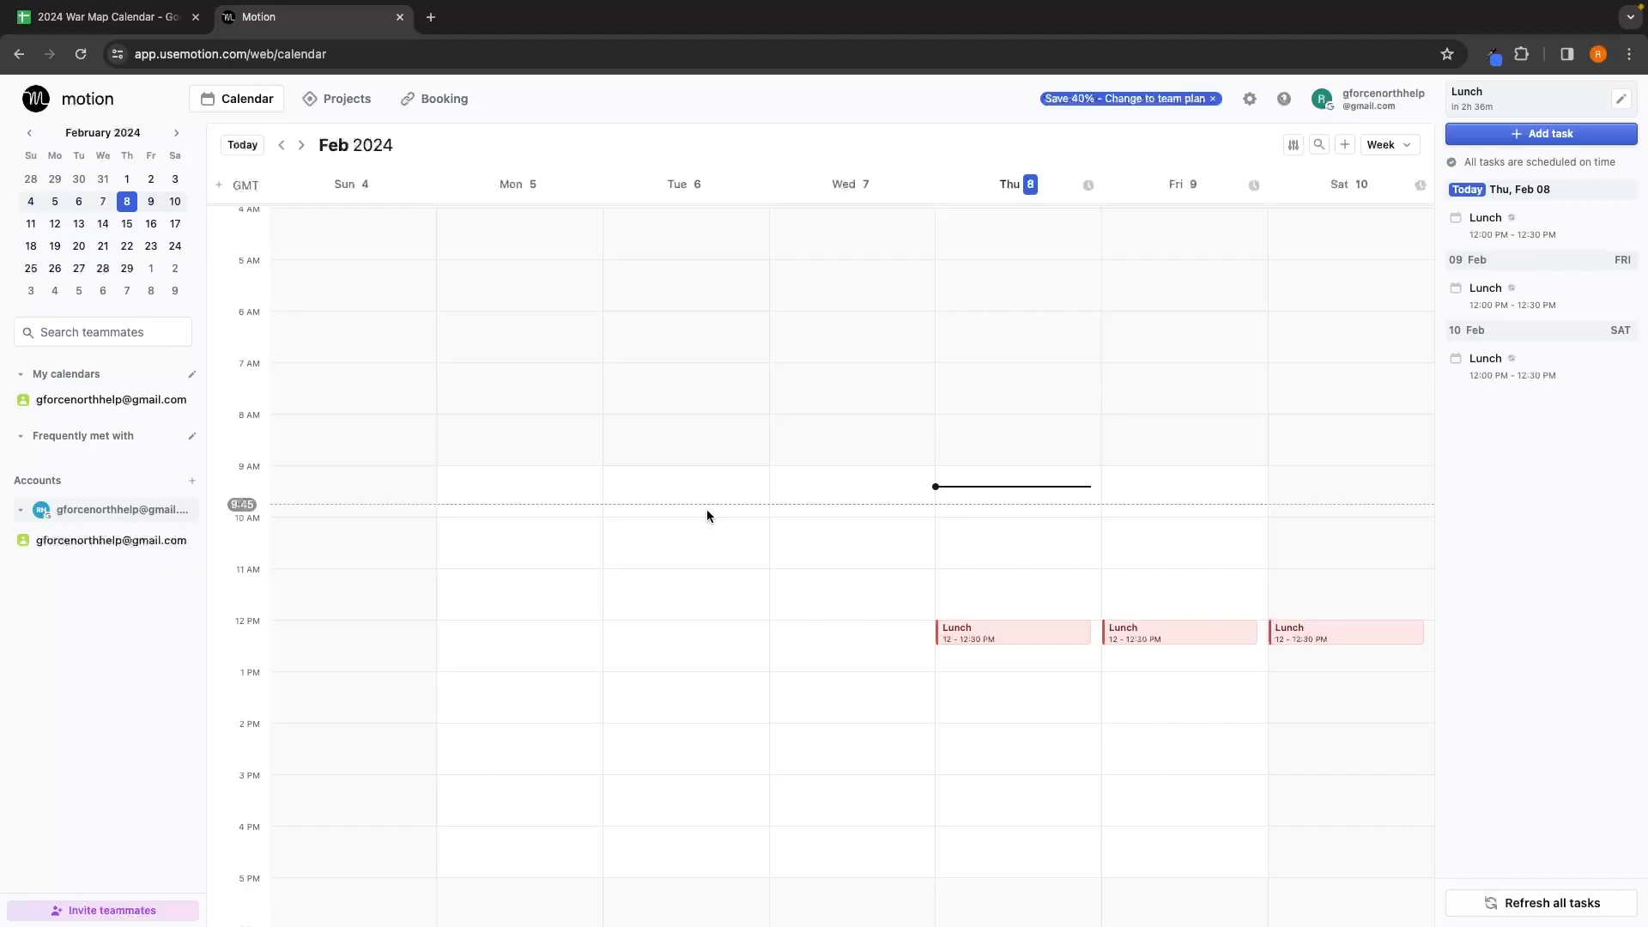
Step: Start a sales call event on Fri Feb 9 from 2:00 to 3:00 PM
click(1165, 736)
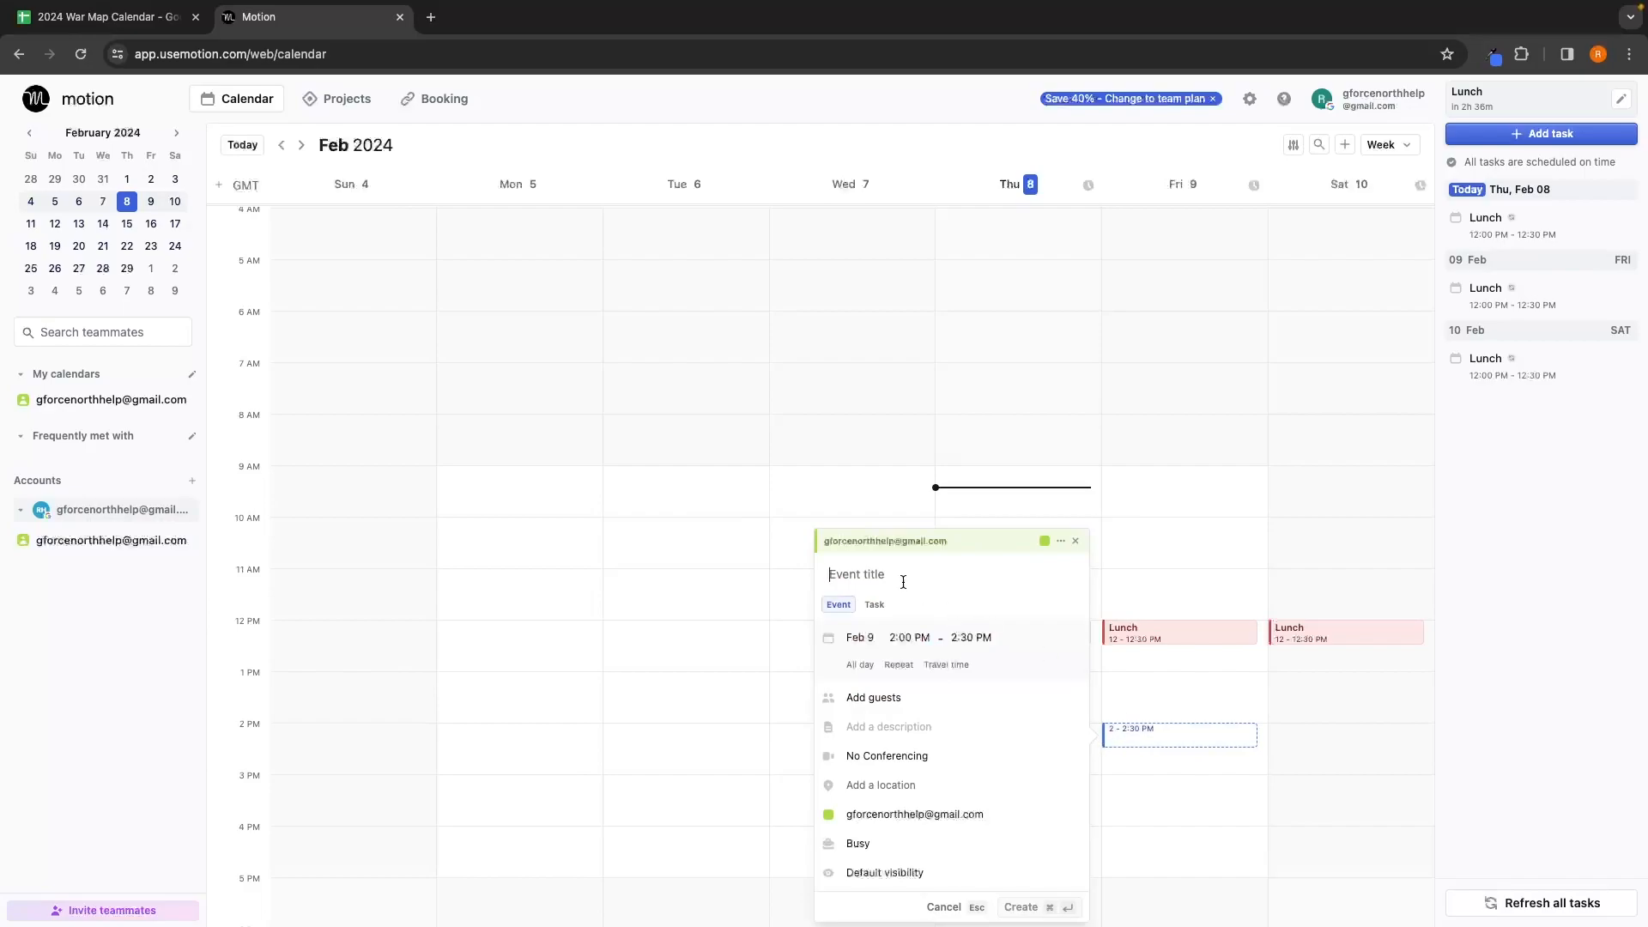
text(Sale call with Gary)
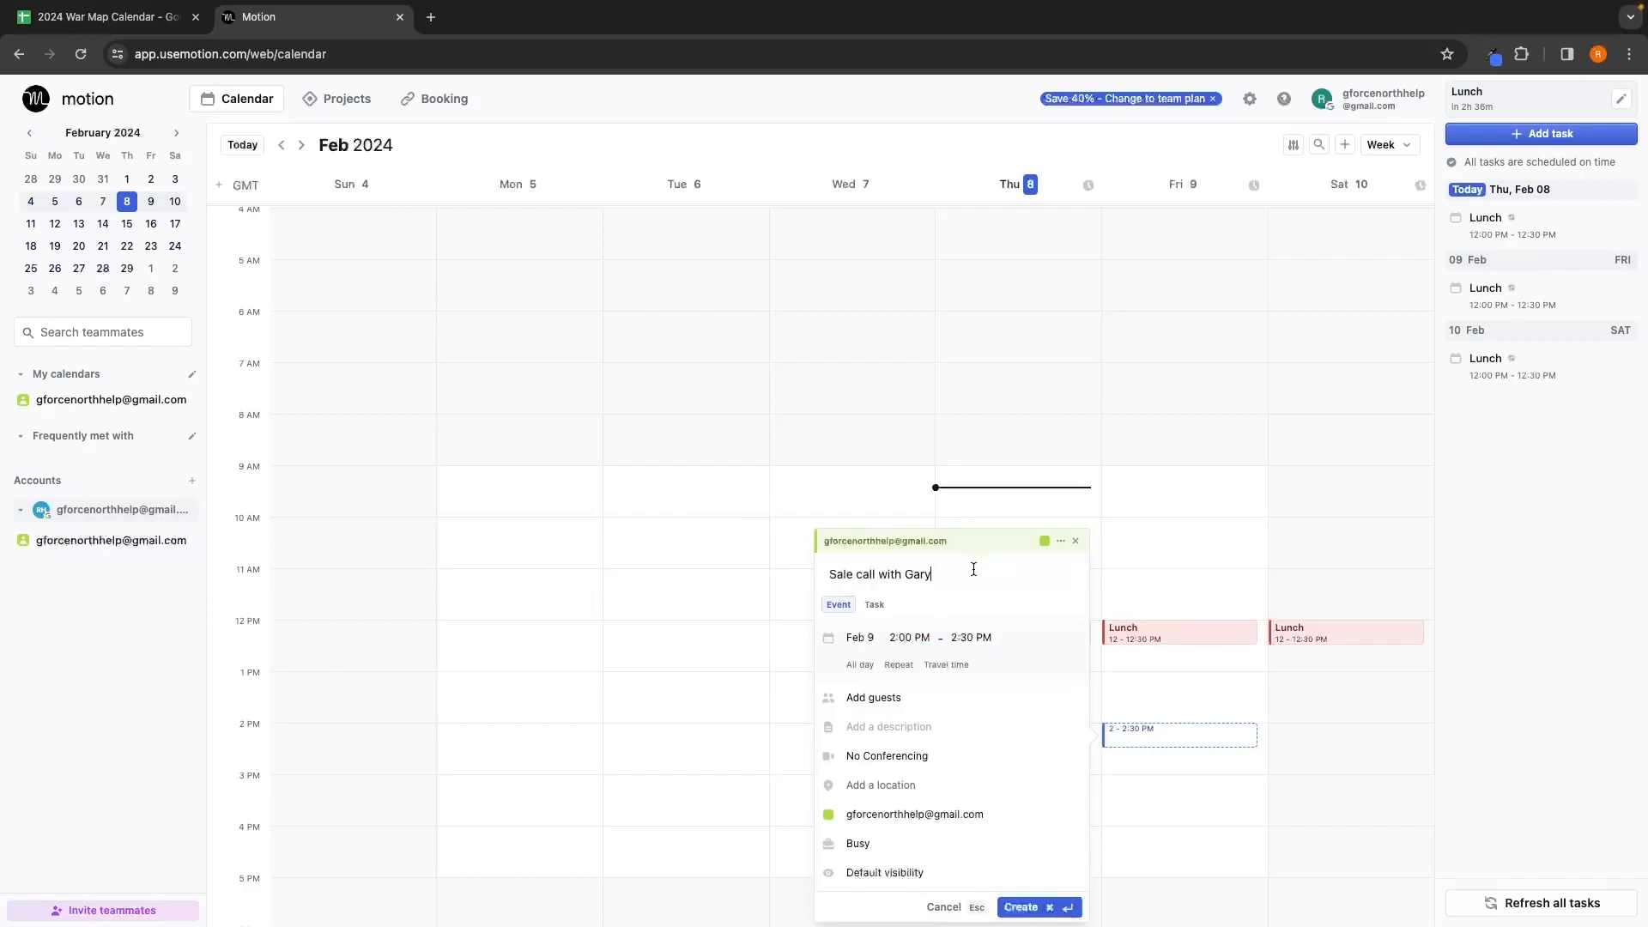
click(968, 637)
click(995, 780)
click(975, 641)
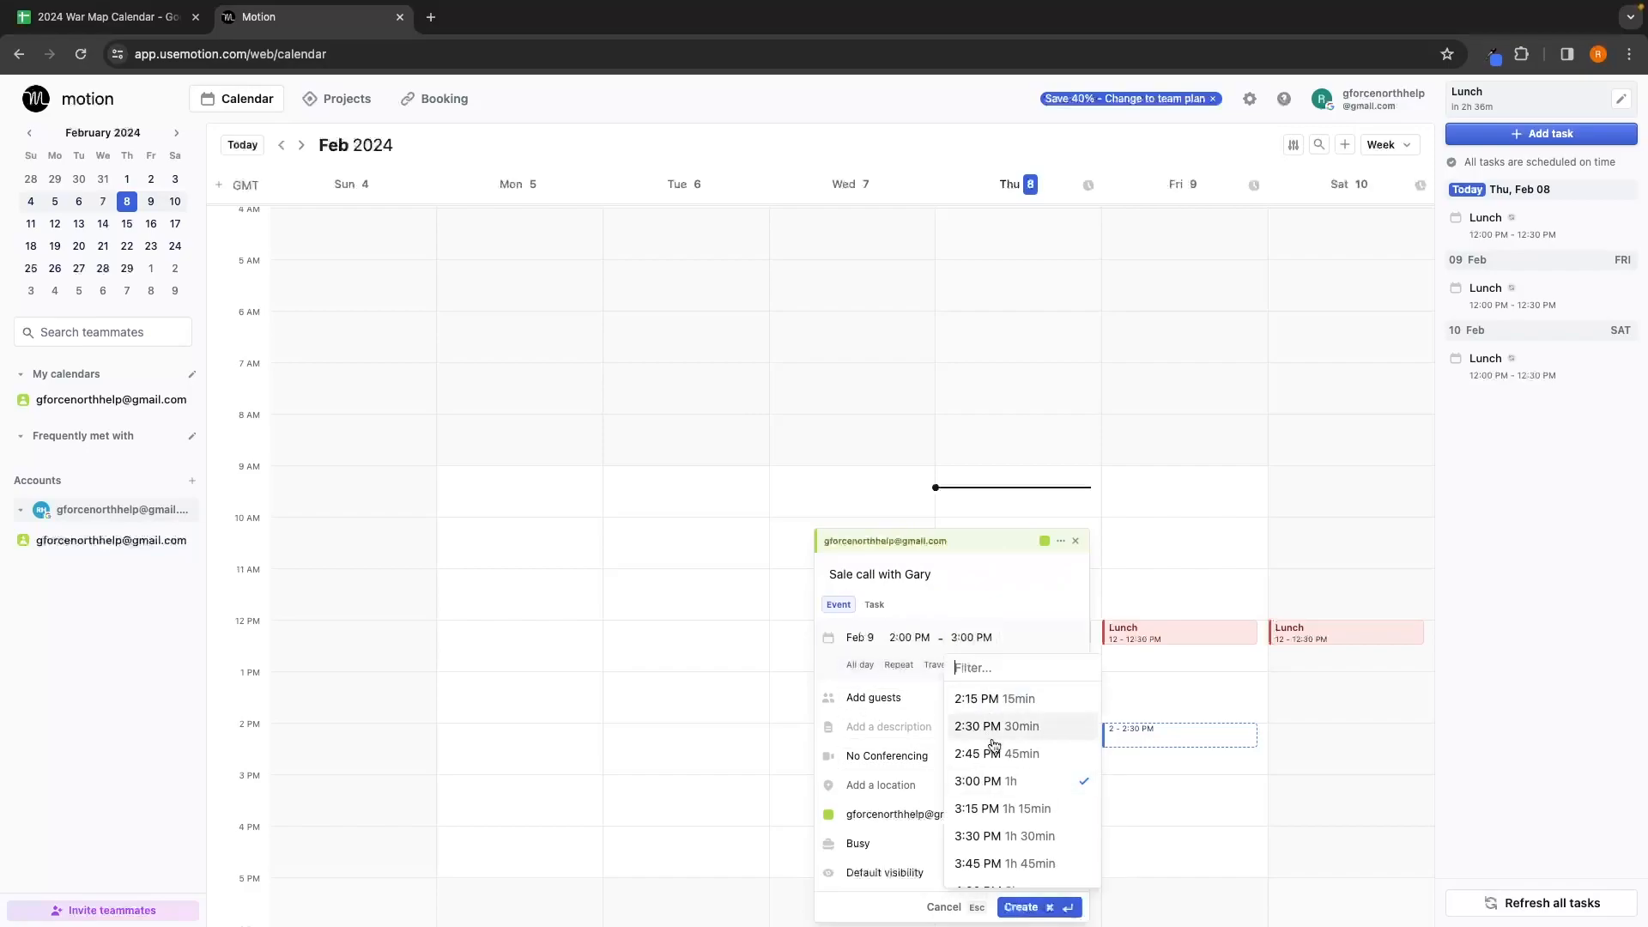
click(1017, 635)
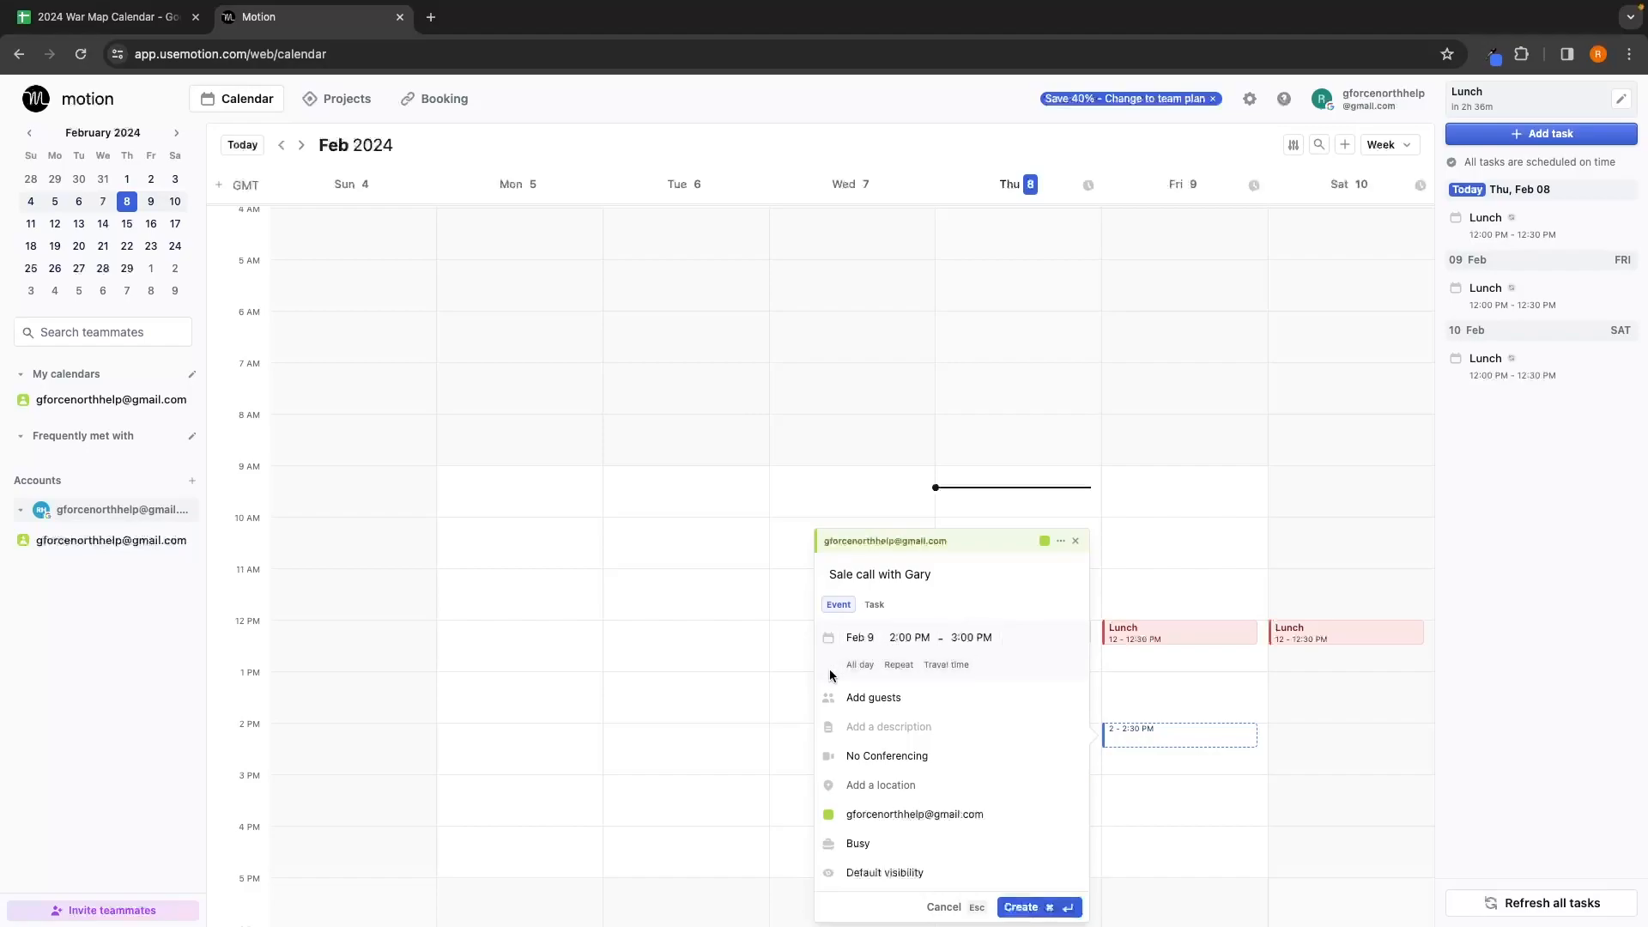
click(885, 666)
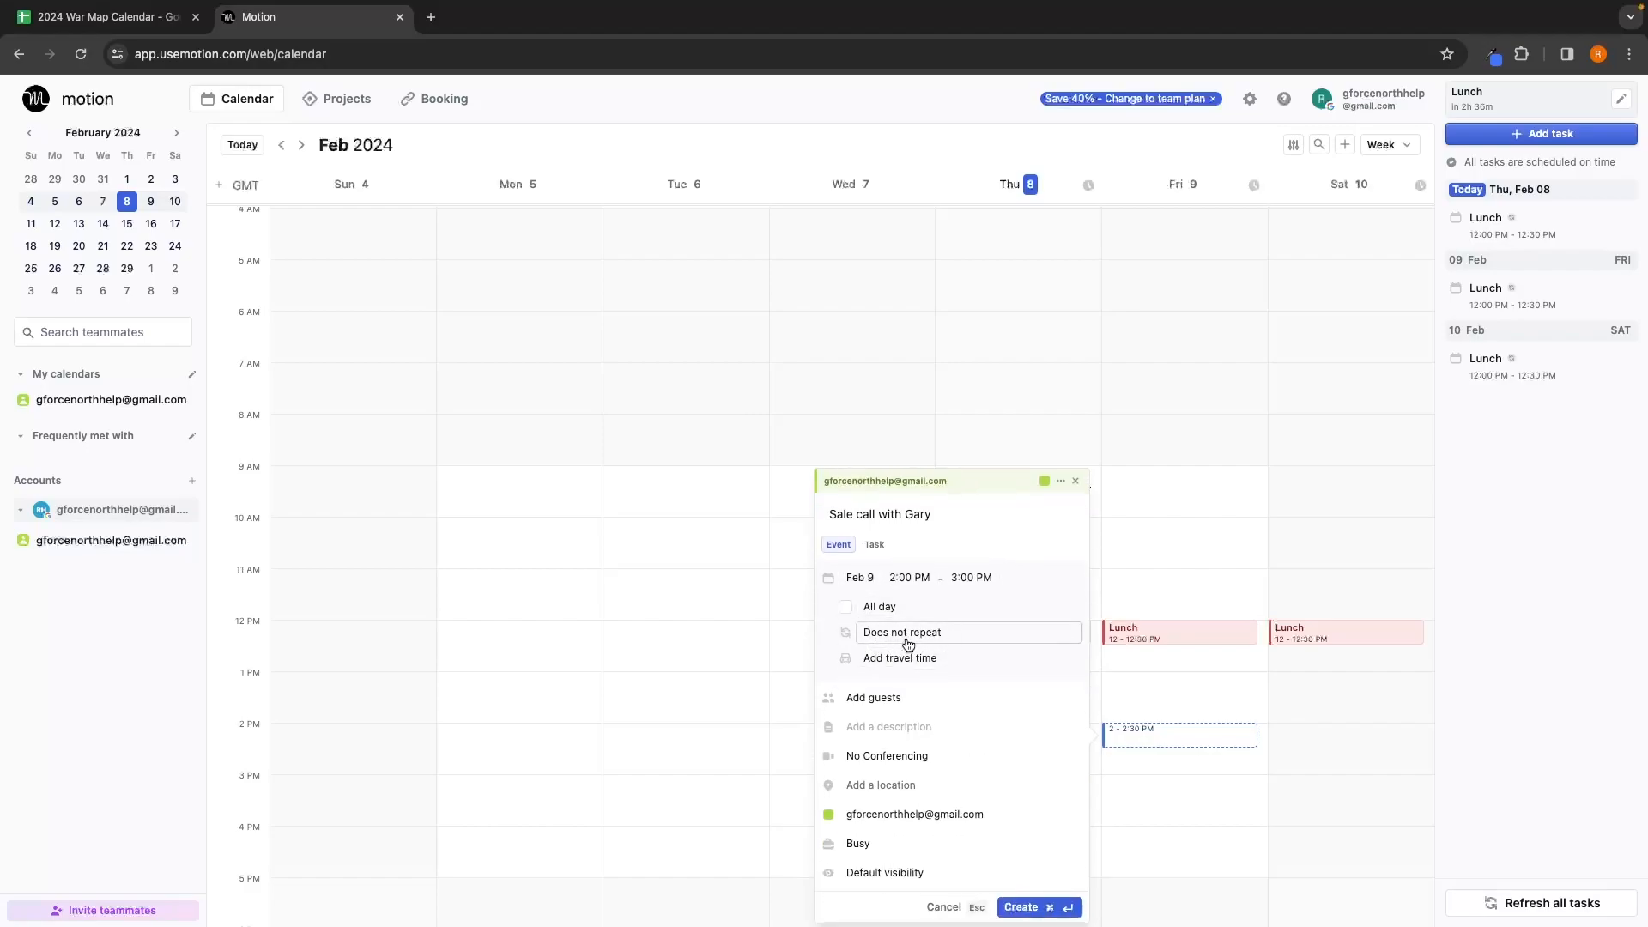
Step: Invite the guest by entering their e-mail address
click(893, 697)
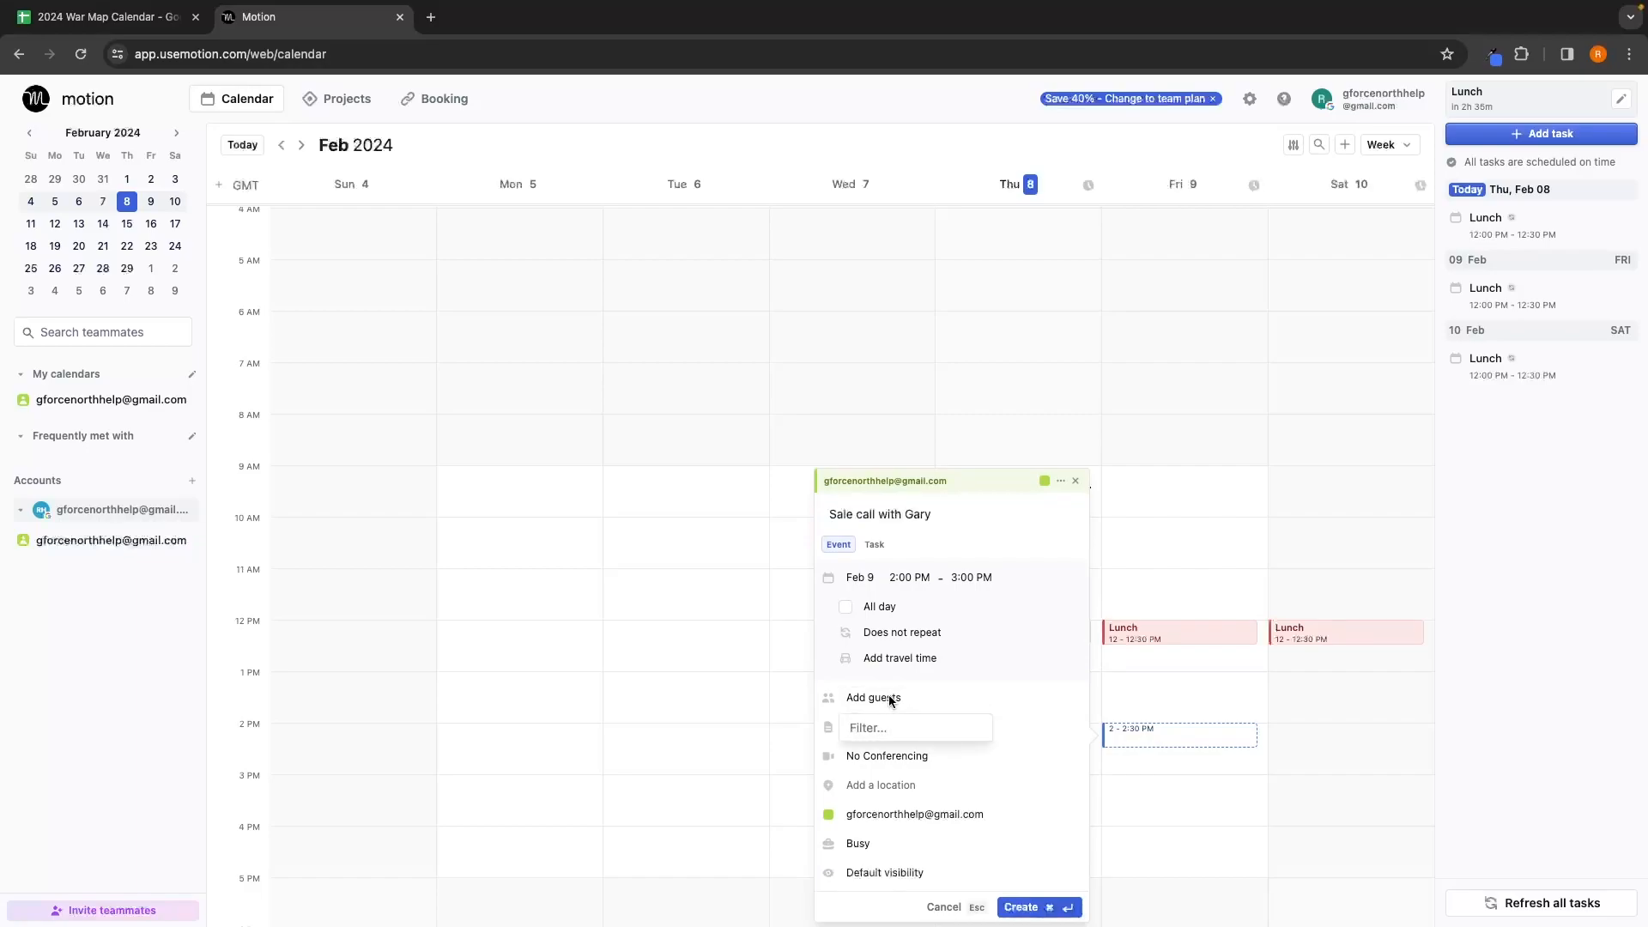
text(gary@example.com)
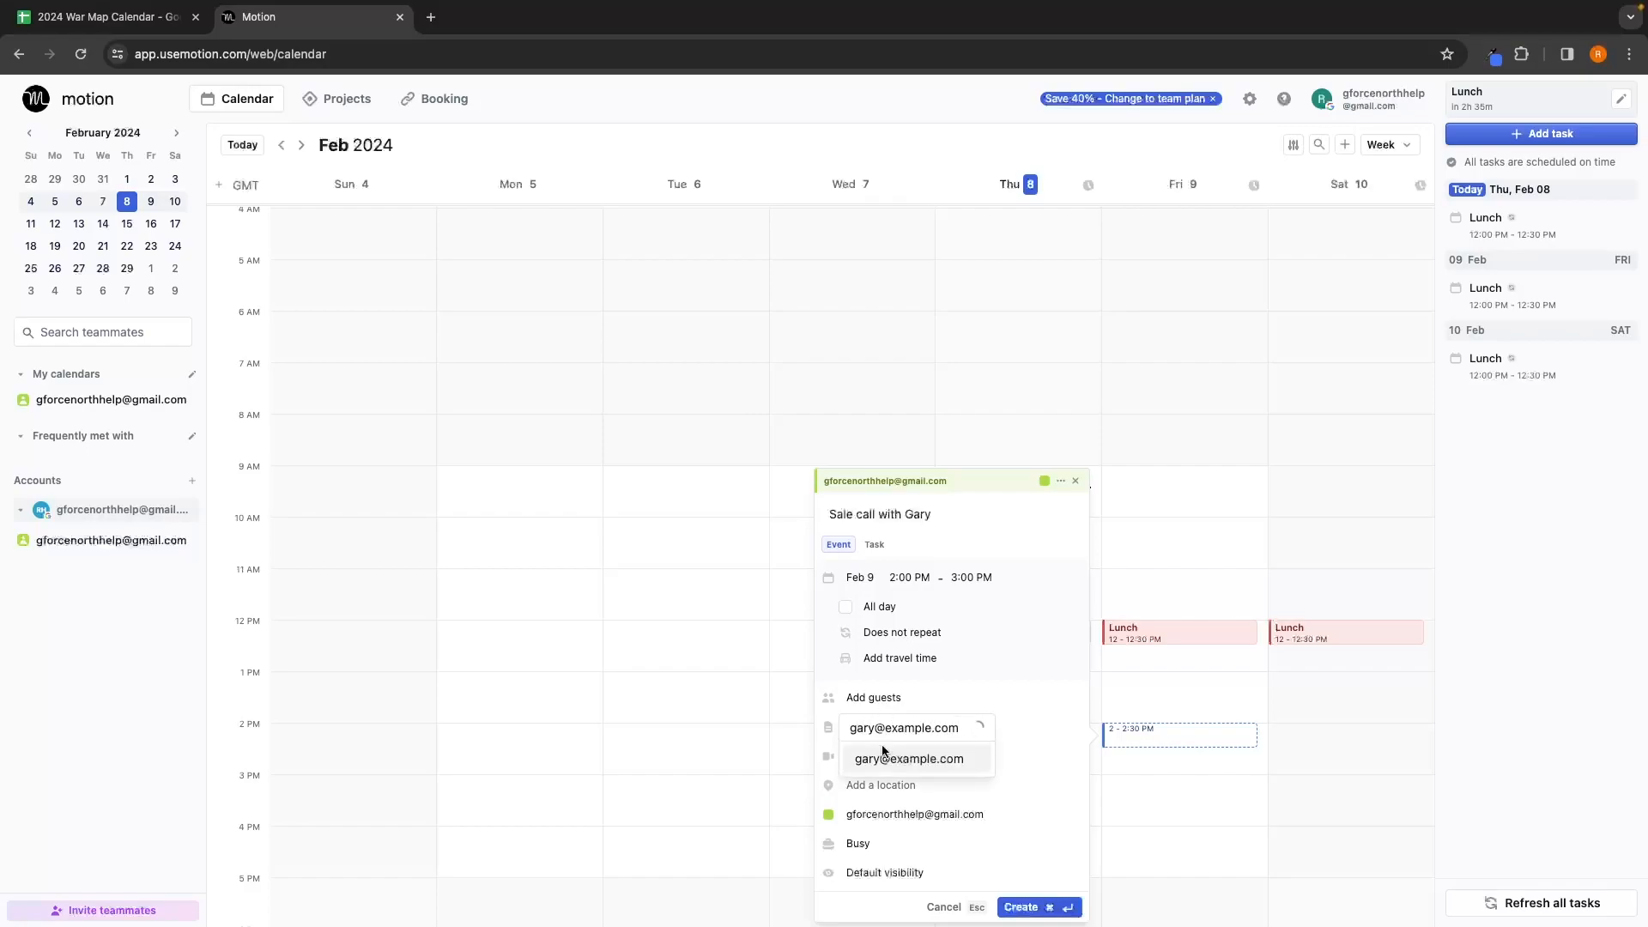
click(892, 759)
Step: Add a description about a potential new client and choose Zoom conferencing
click(961, 727)
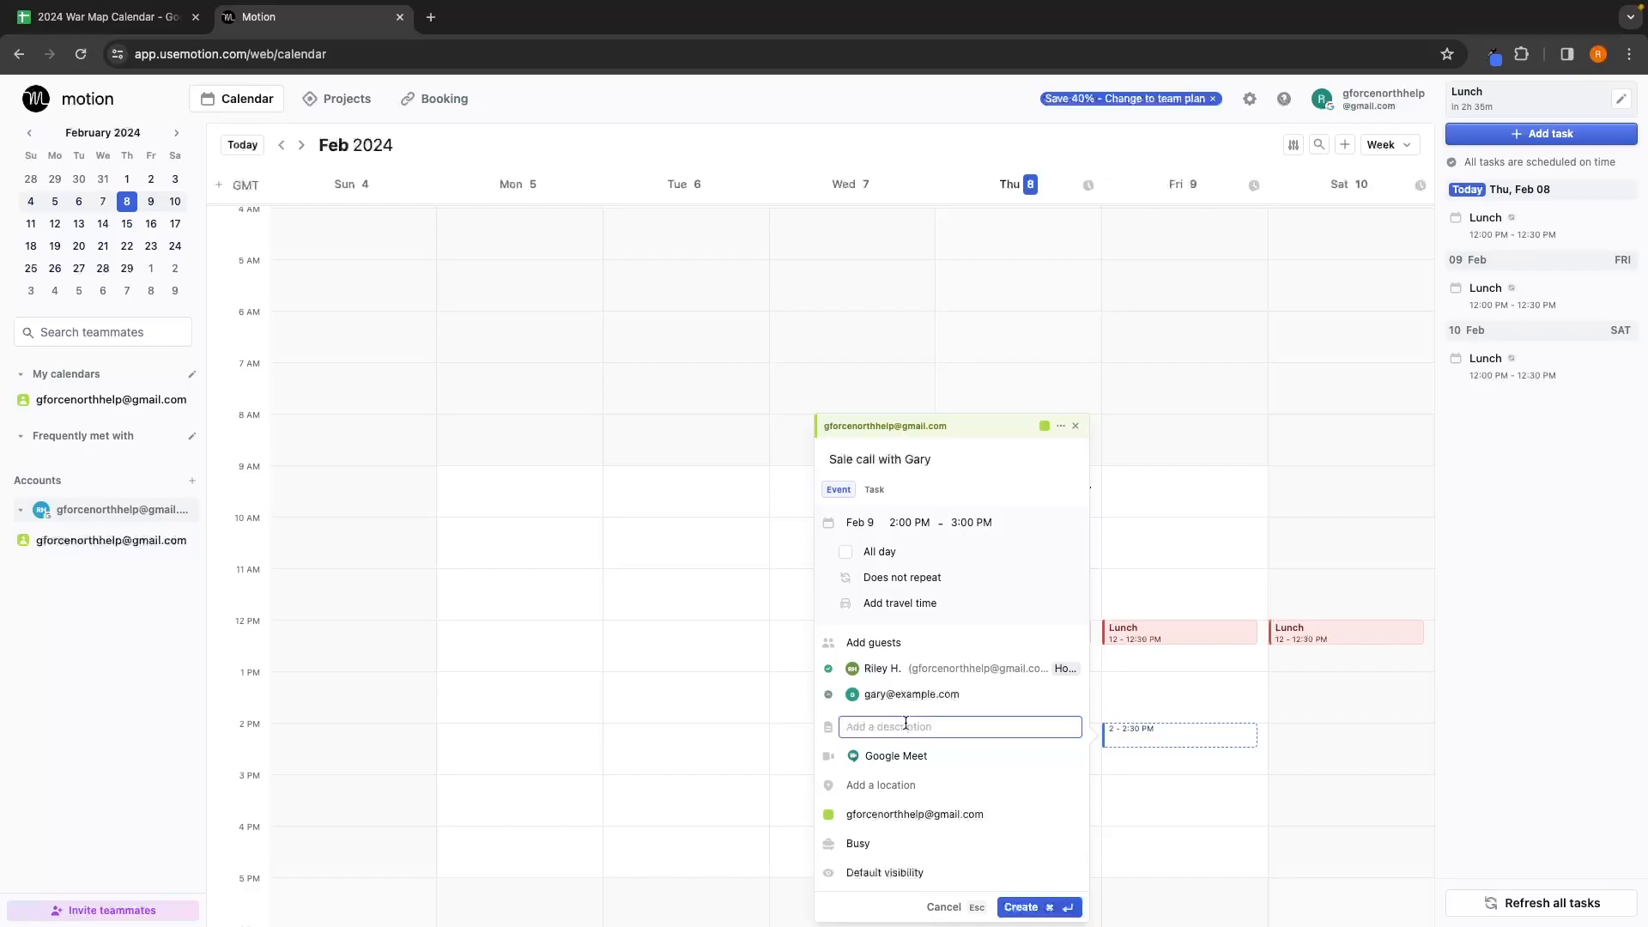
text(Sales call with gary, potentially becoming a clint)
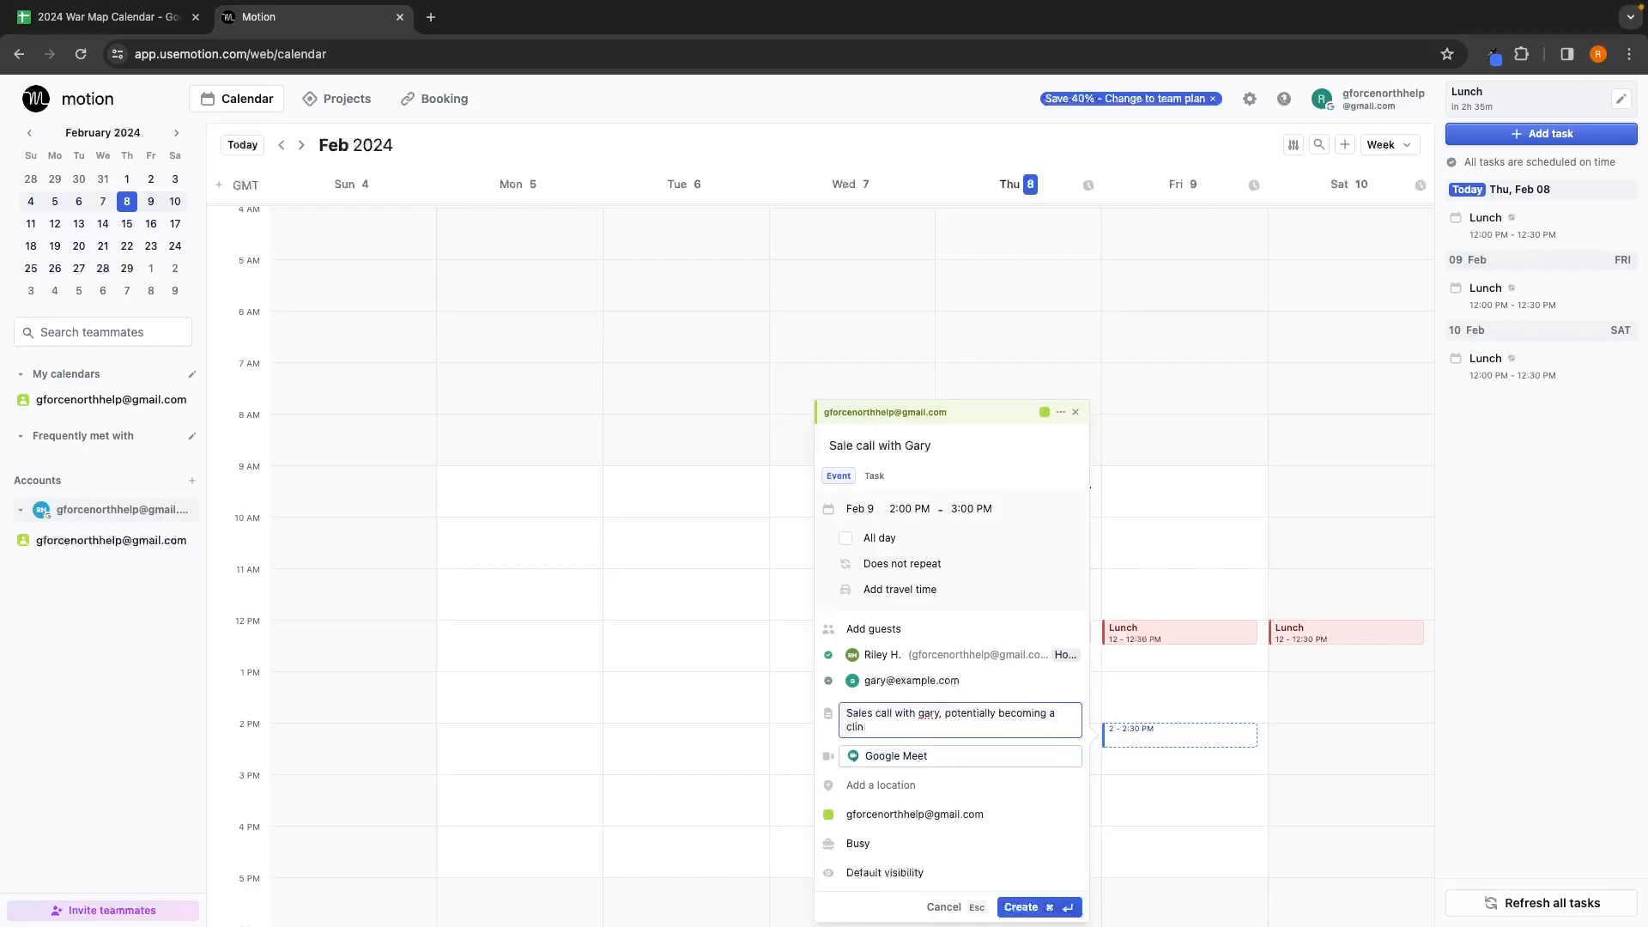
key(BackSpace)
key(BackSpace)
key(BackSpace)
text(ient)
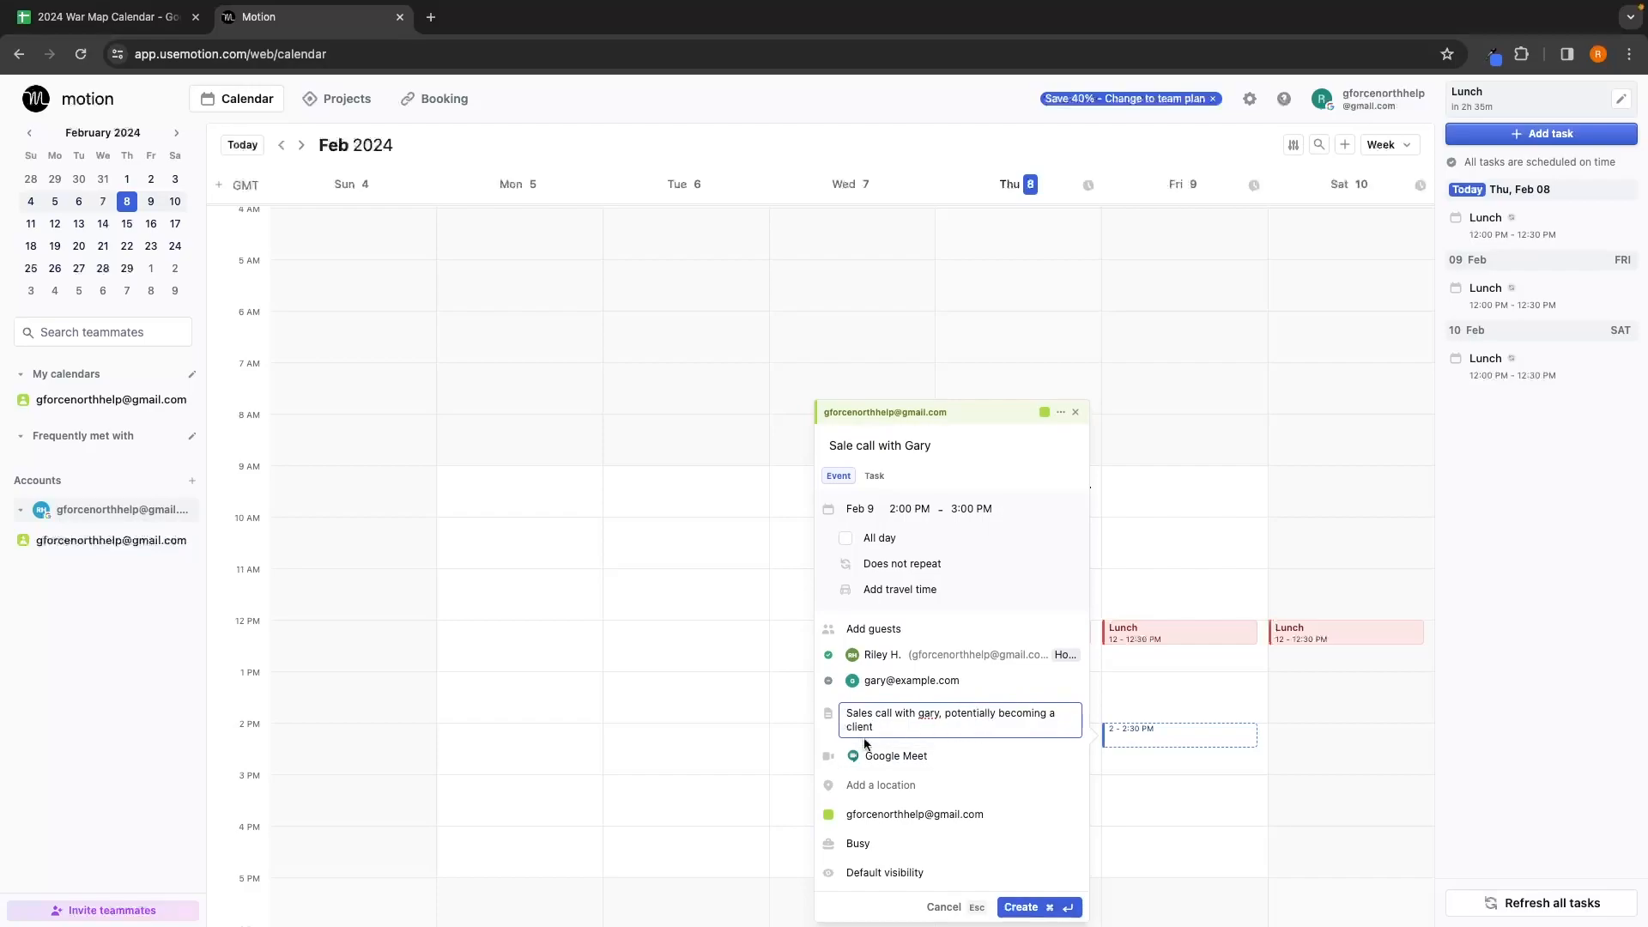
click(882, 762)
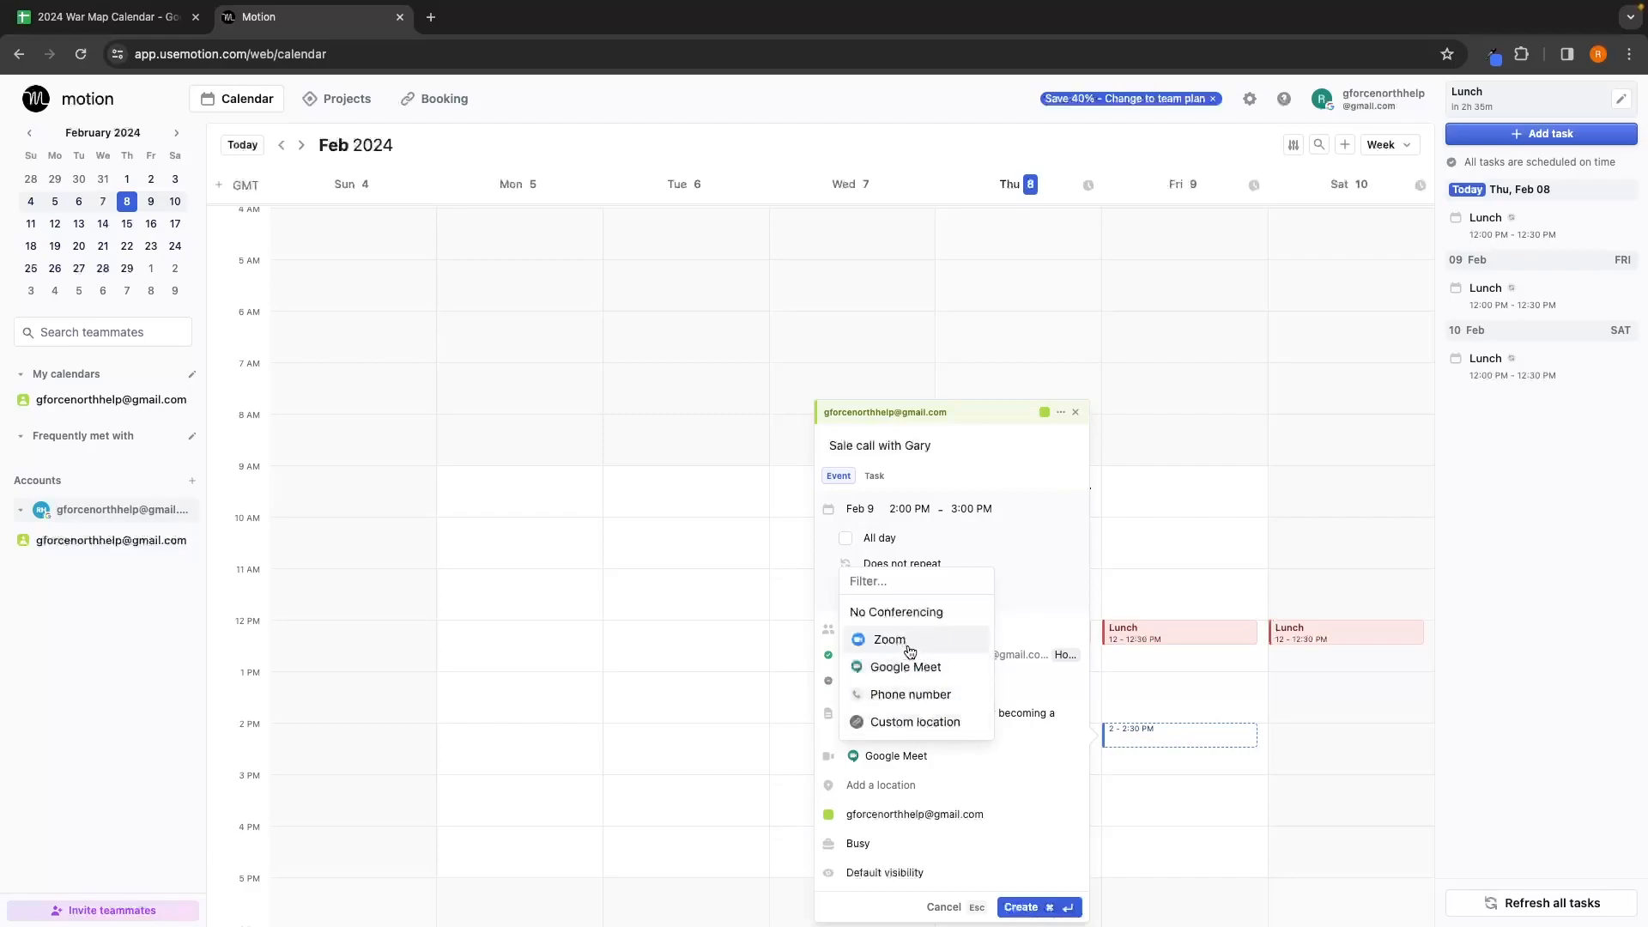
click(908, 649)
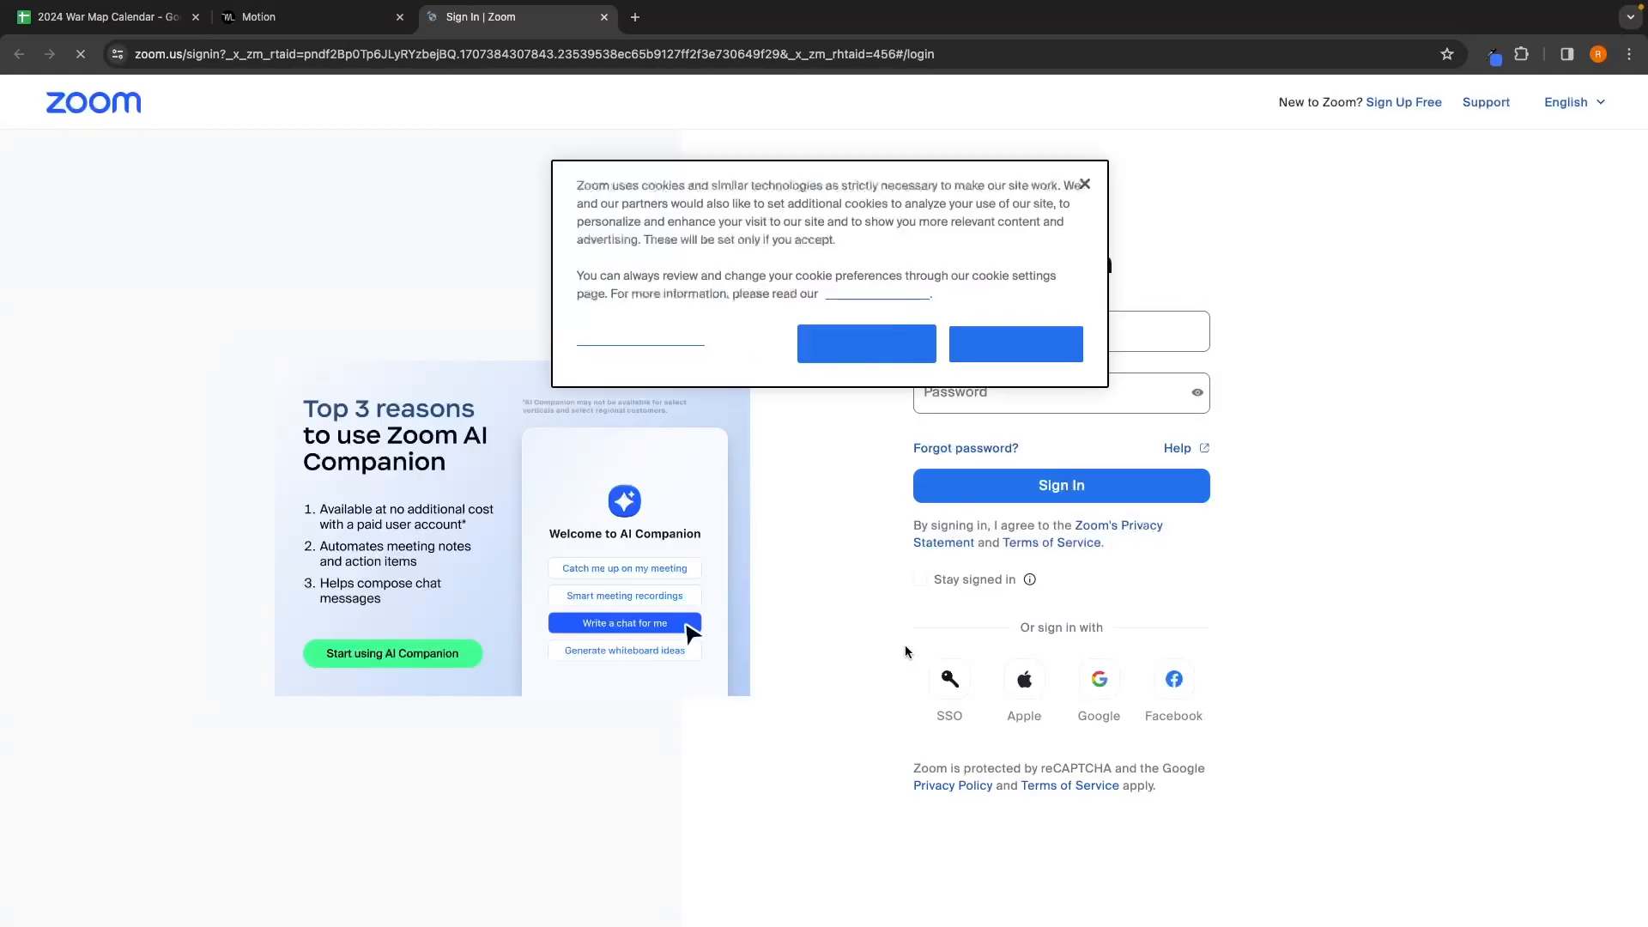
Step: Dismiss the cookie notice and close the Zoom sign-in page
click(1017, 343)
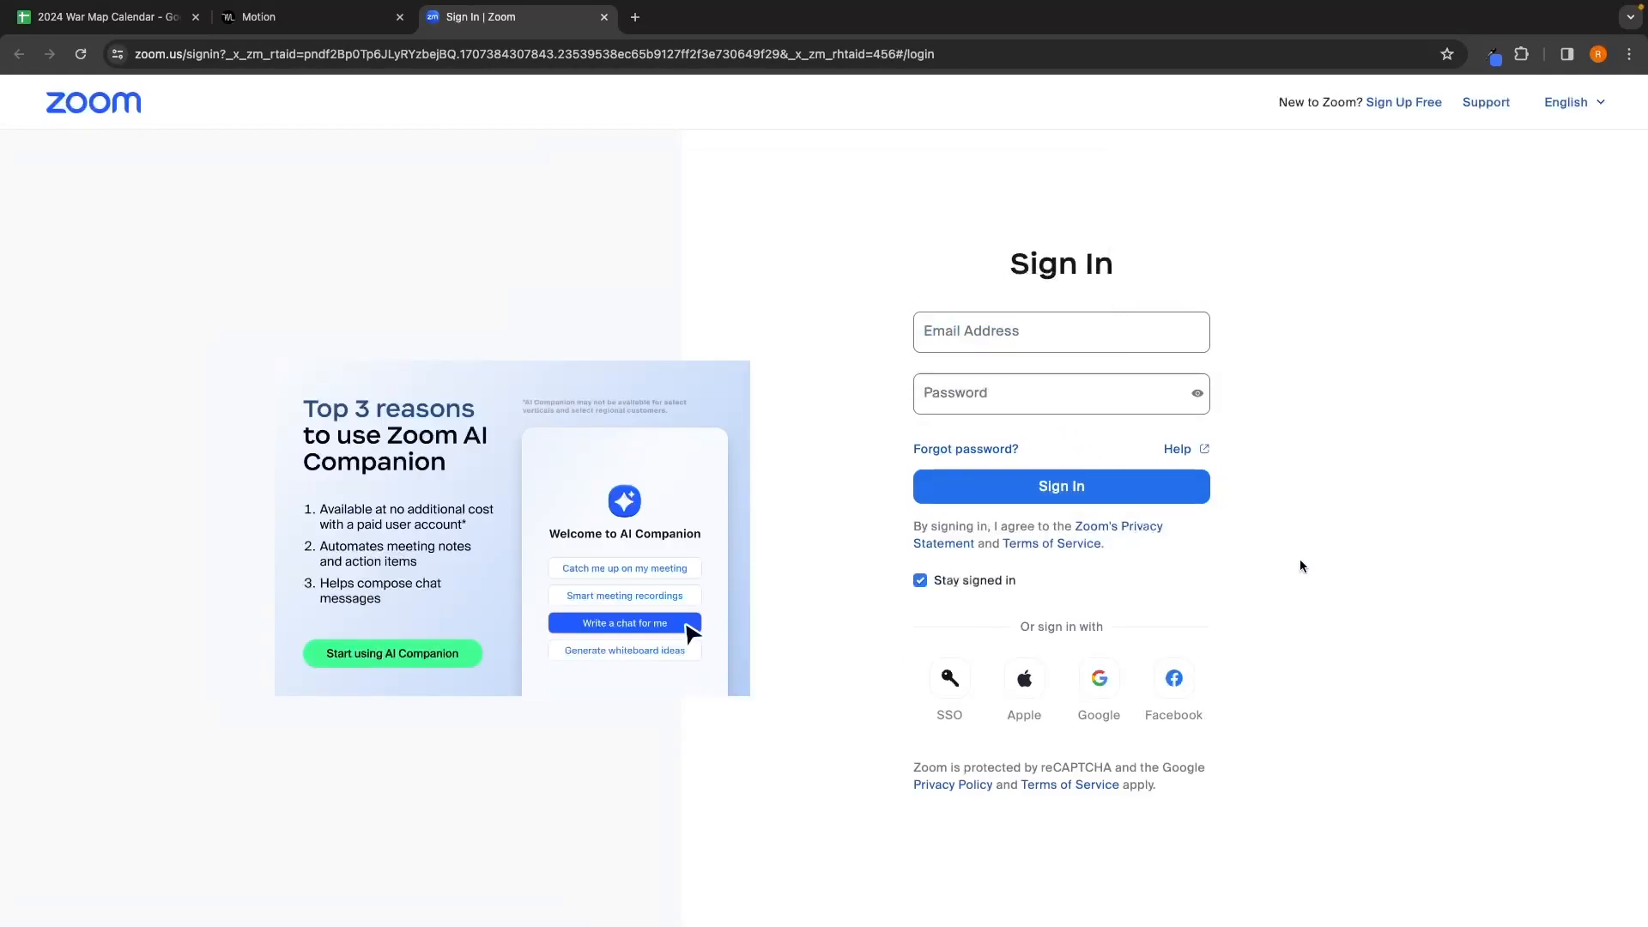
click(351, 32)
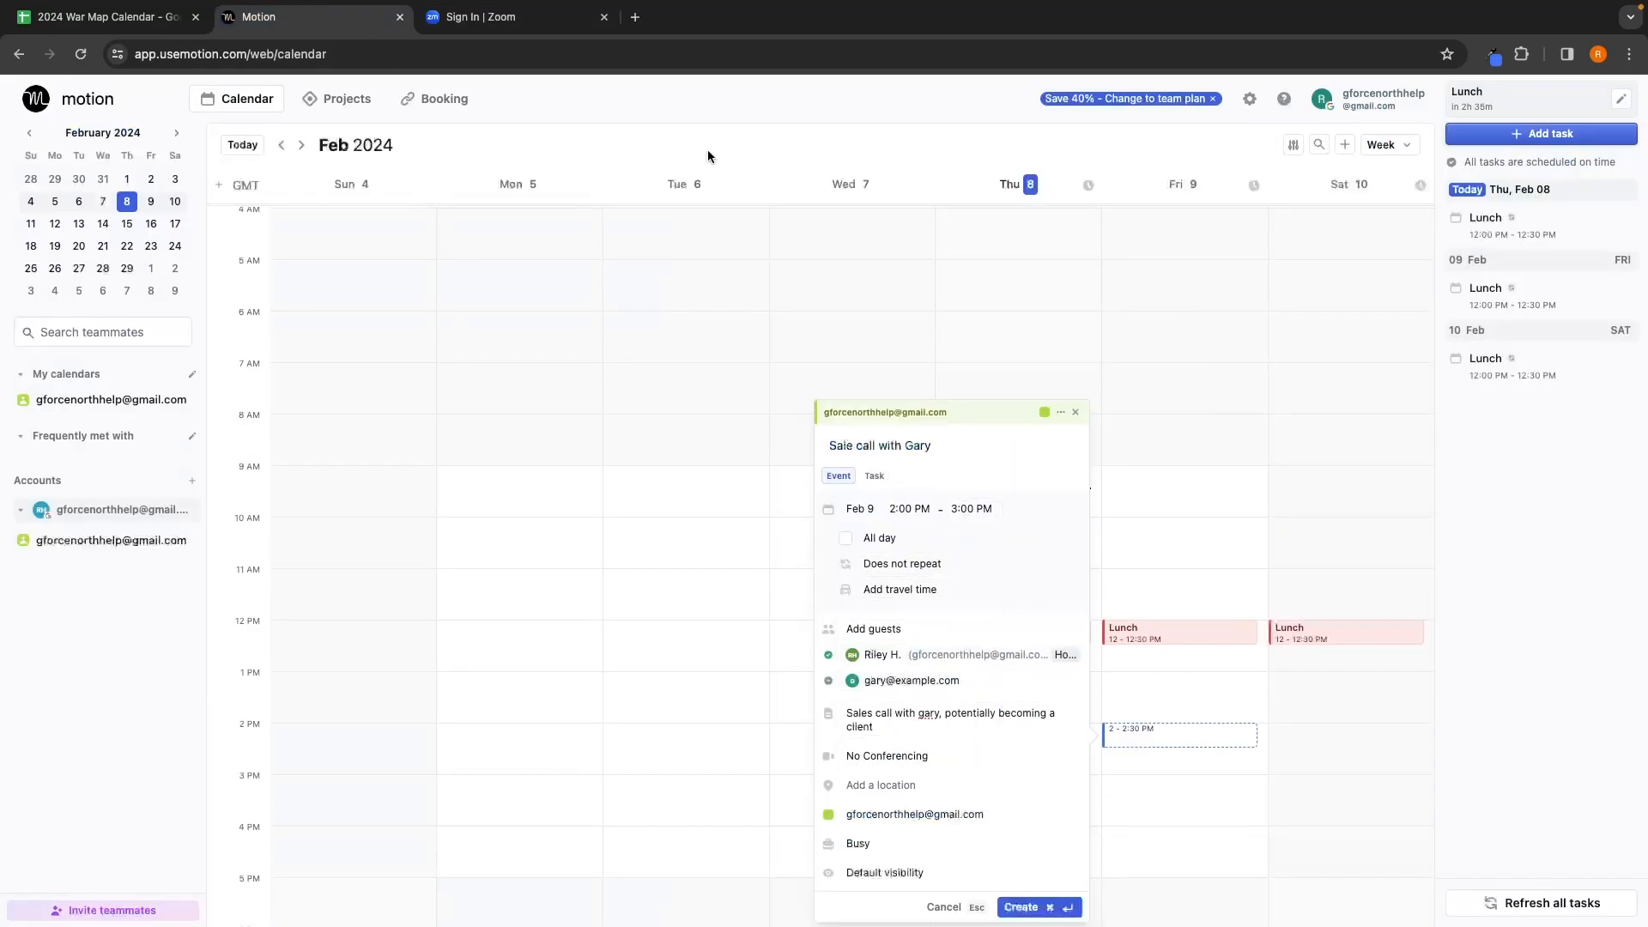
click(524, 19)
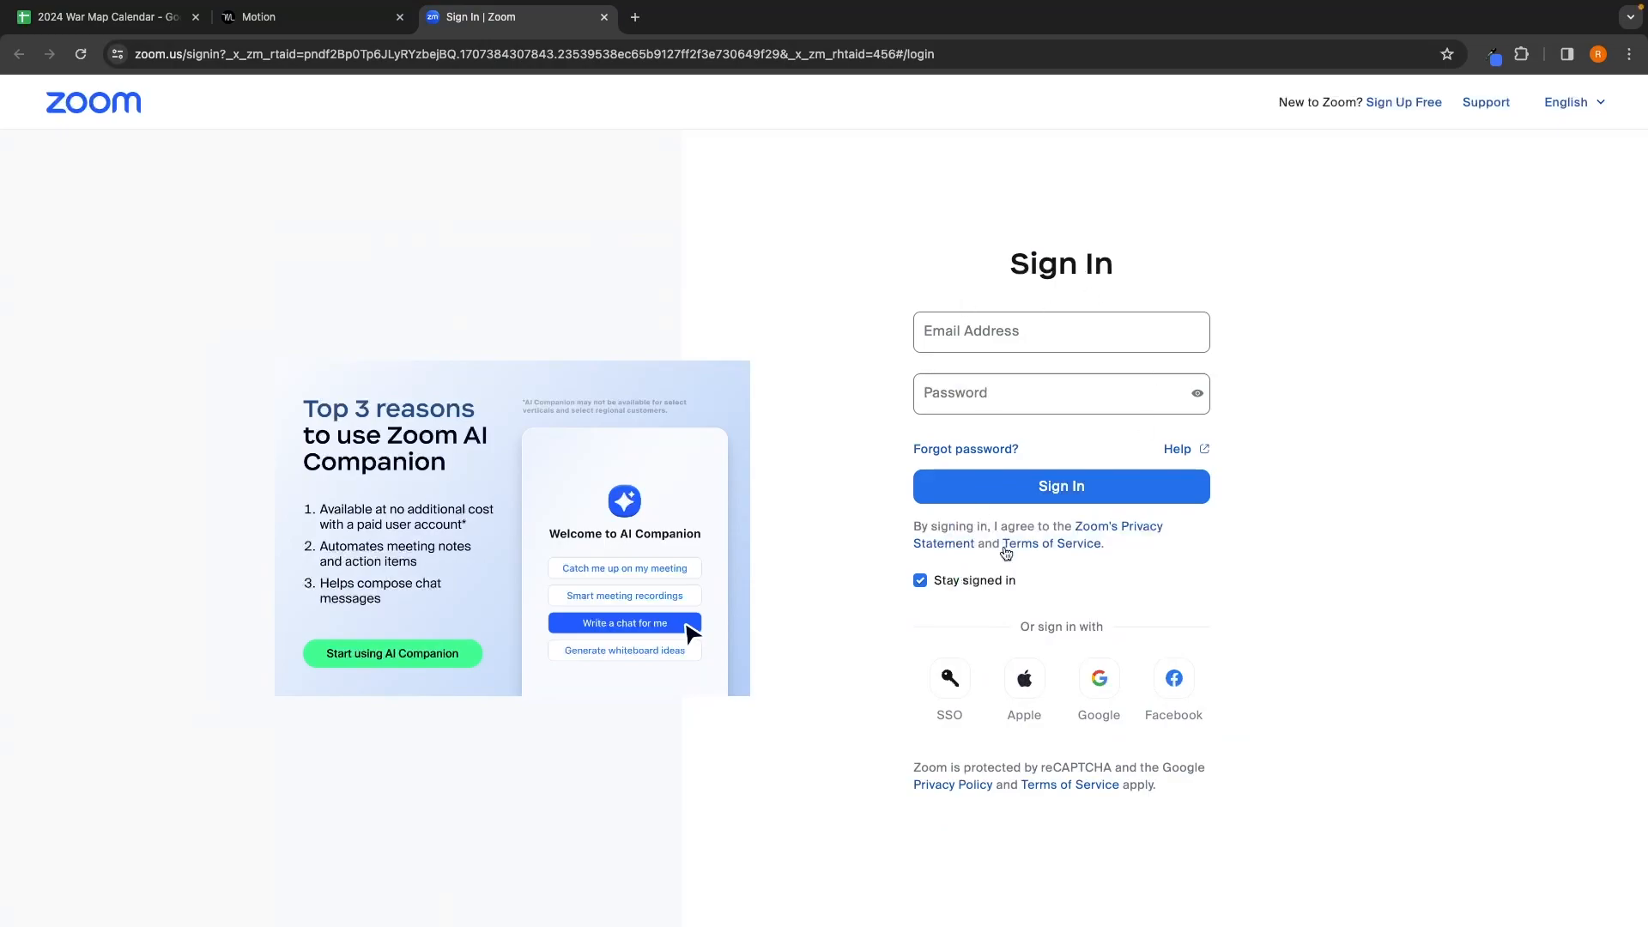
key(super+w)
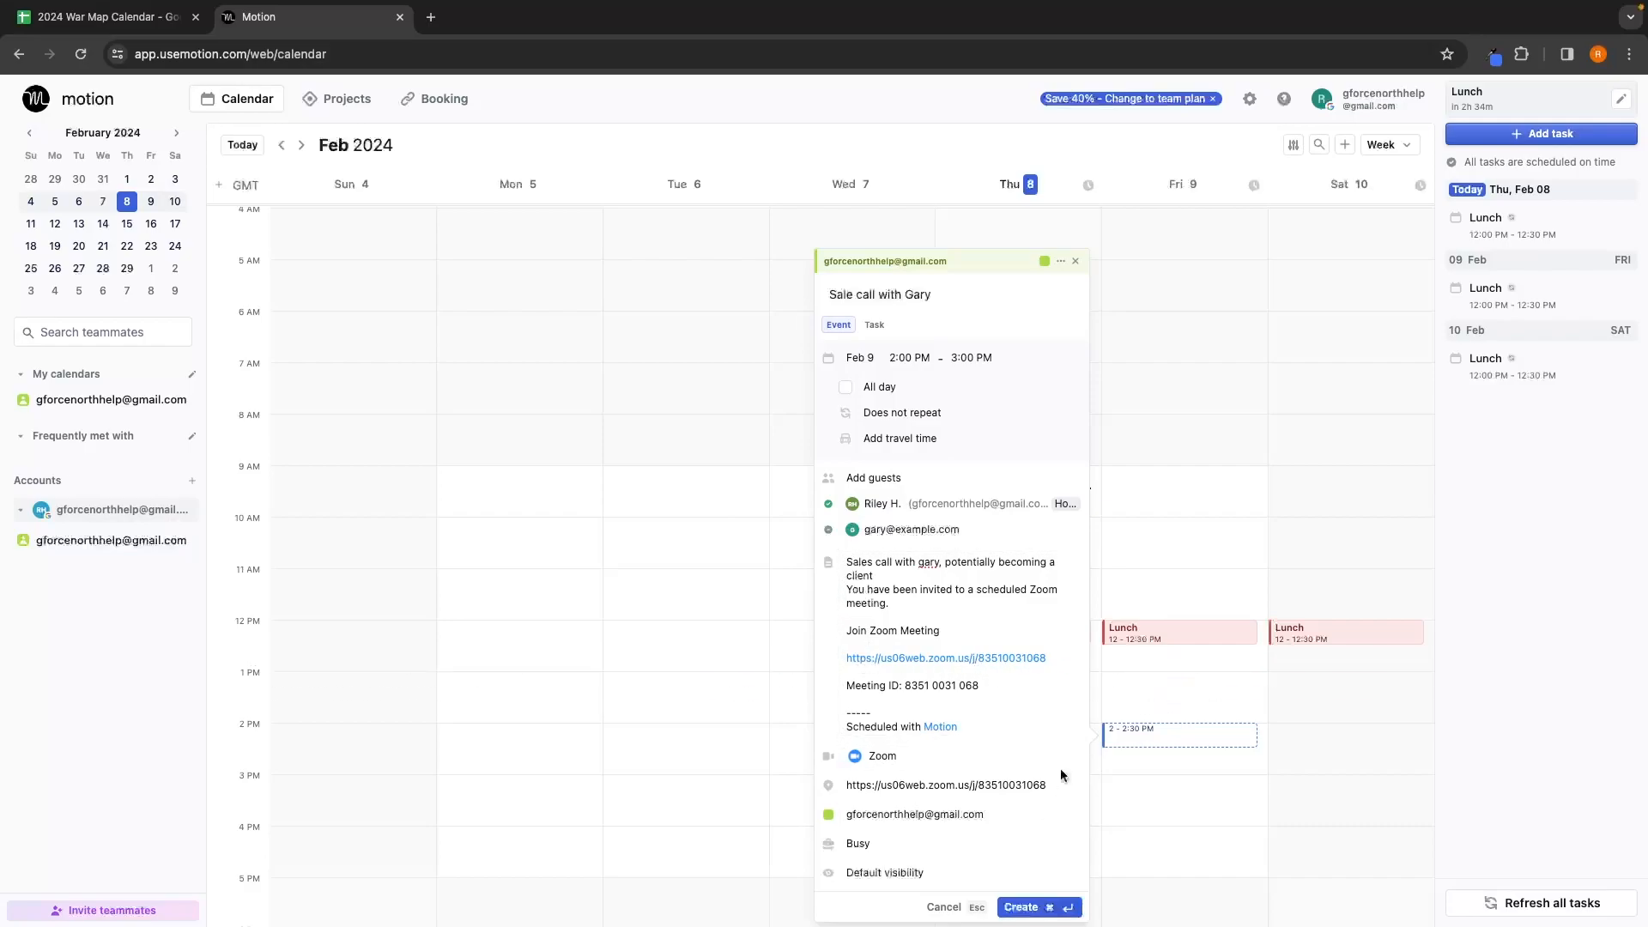
Step: Create the sales call event and open its Zoom meeting link from the event details
click(1034, 908)
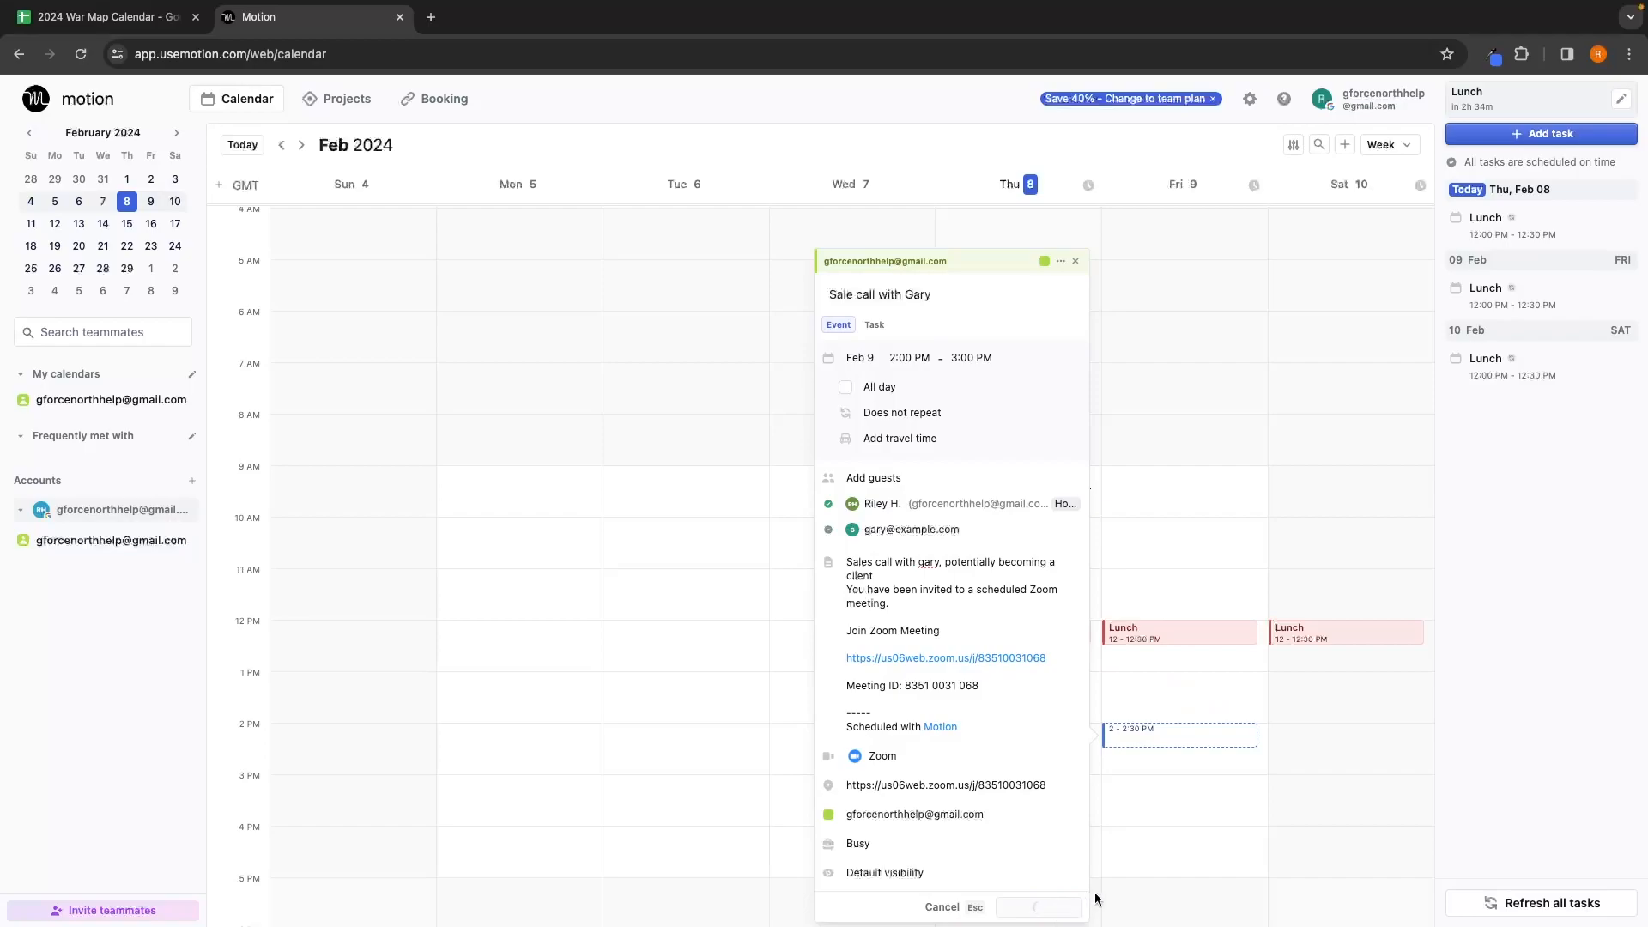
scroll(1163, 765, down, 1)
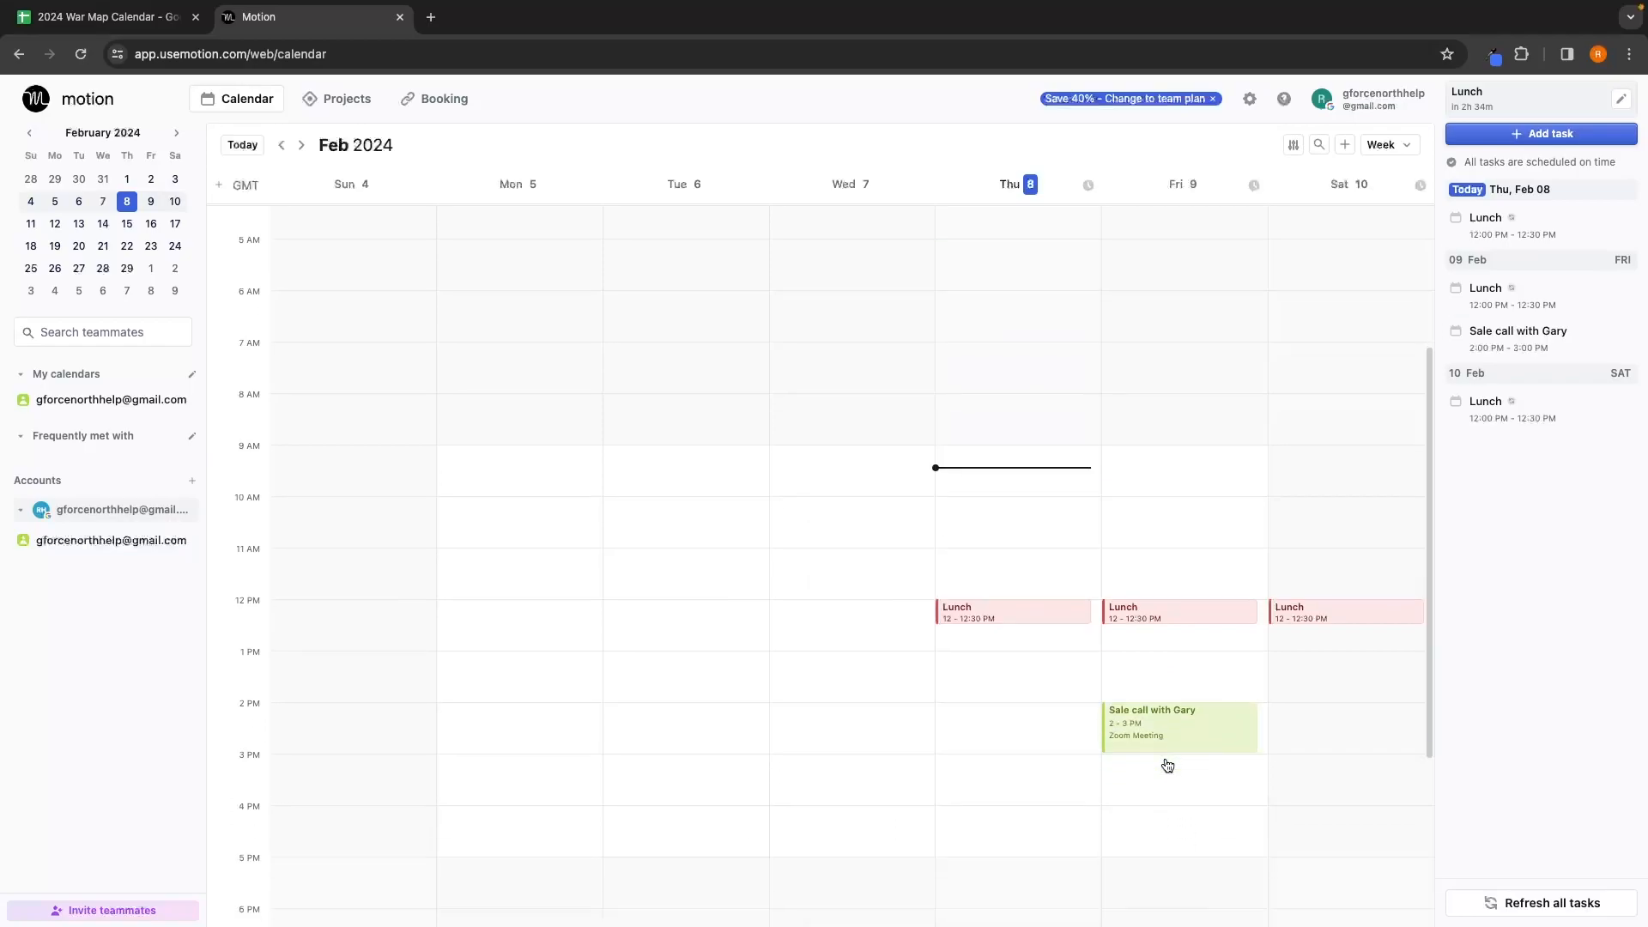
click(1189, 729)
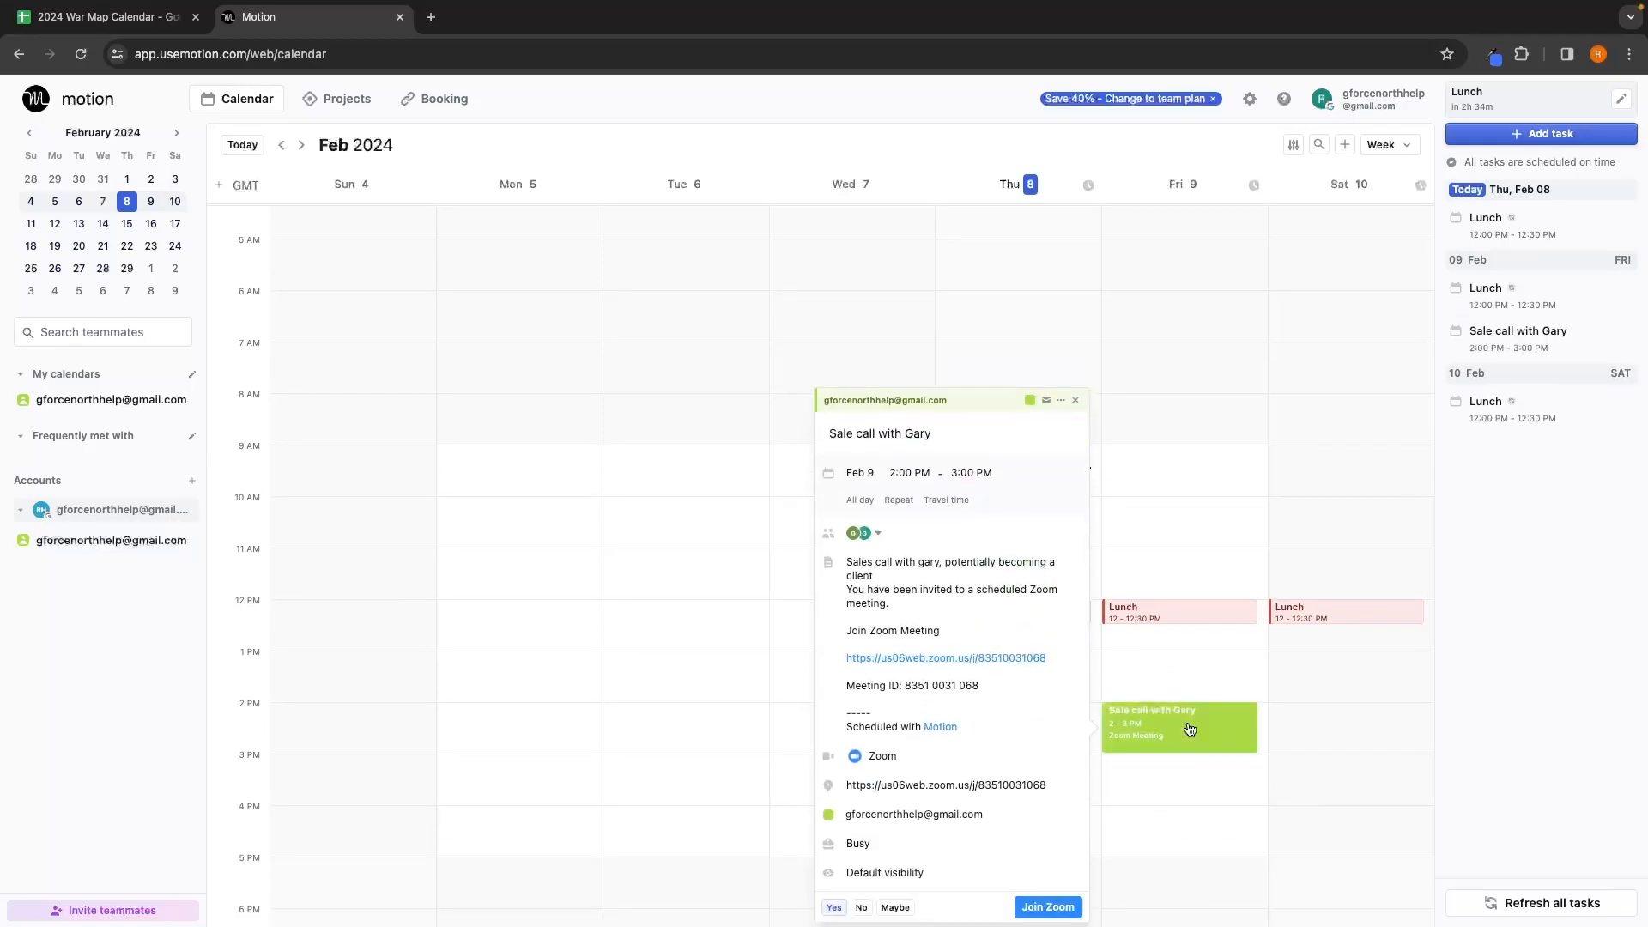
click(927, 658)
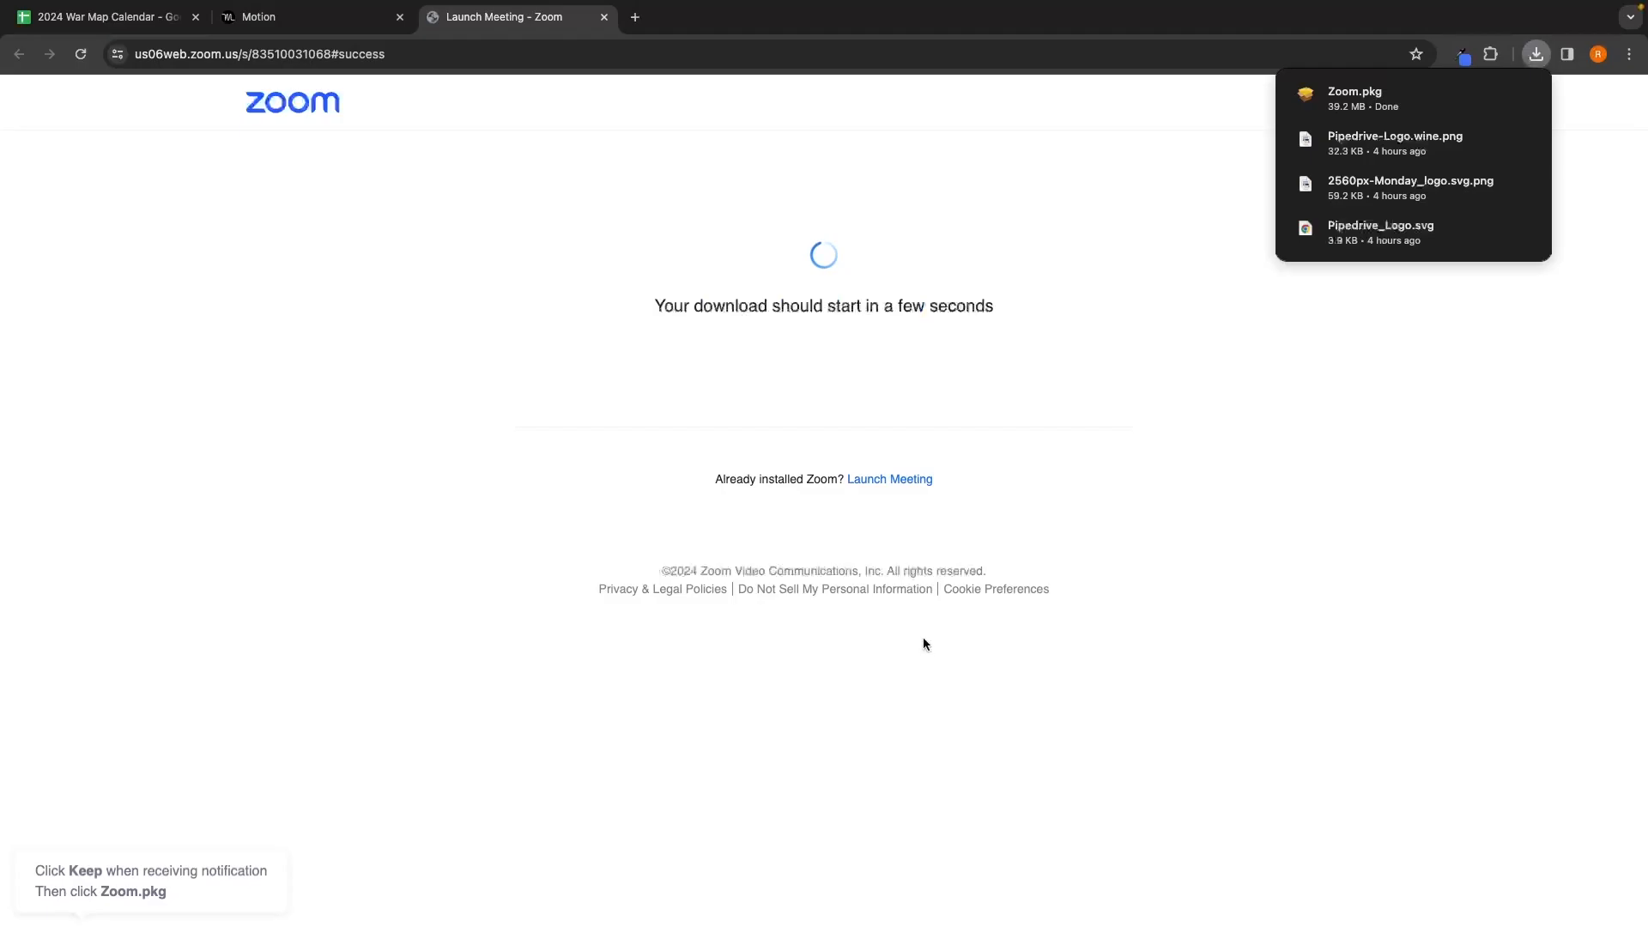
Step: Close the Zoom Launch Meeting tab
key(super+w)
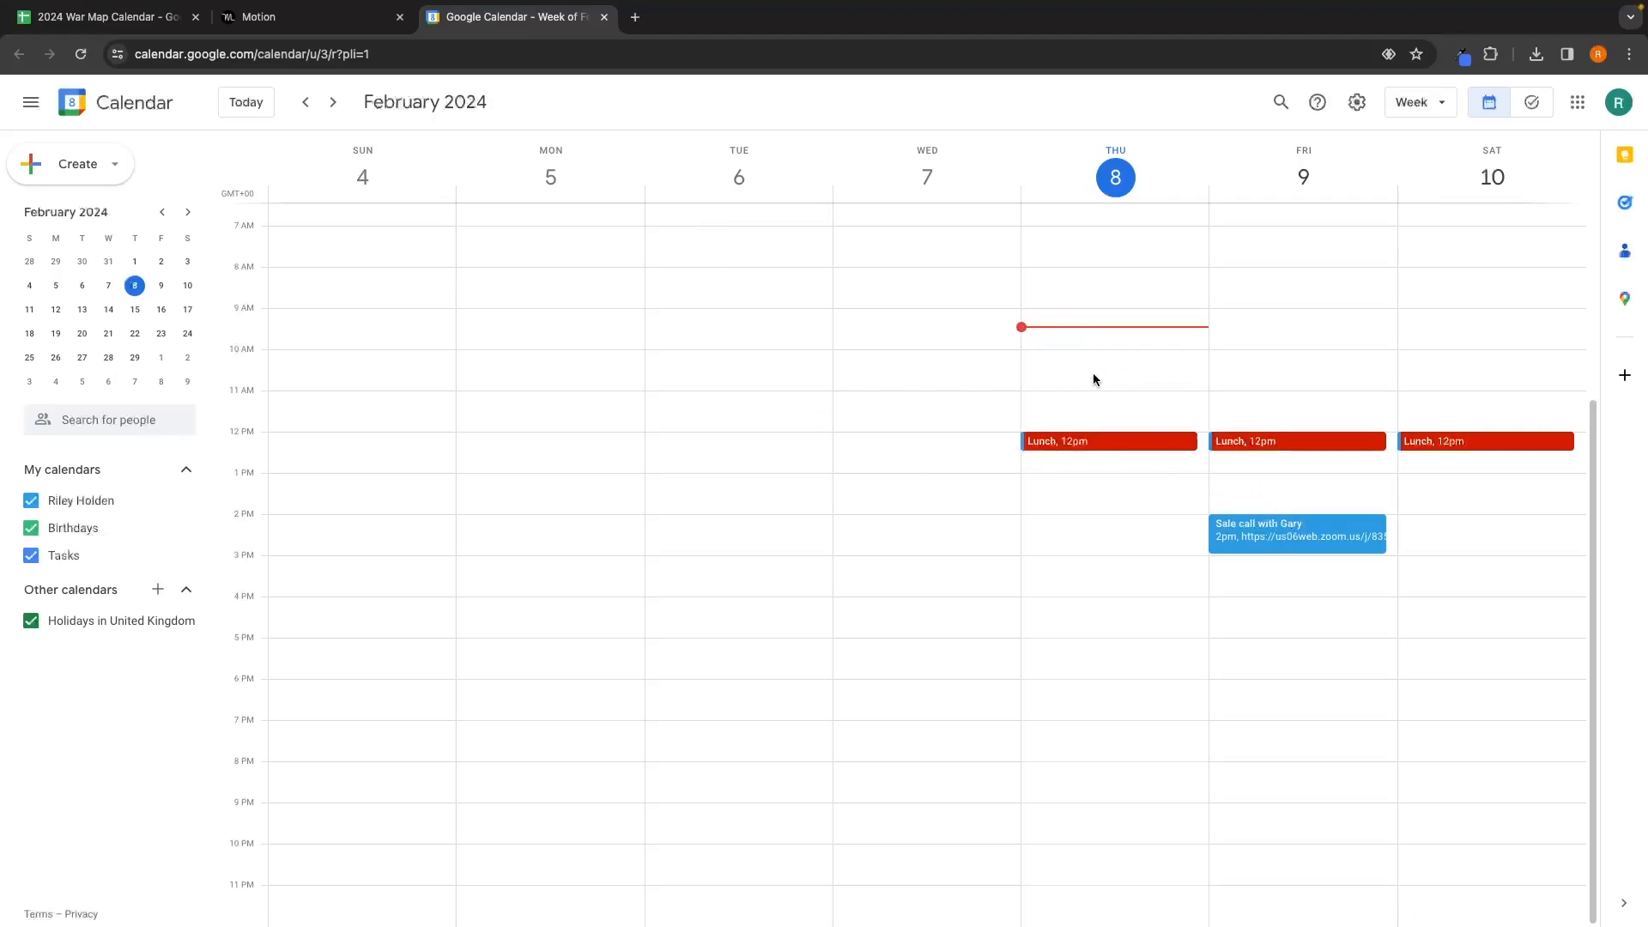
Step: Create a Gym event on Thursday Feb 8, 4–5 PM, and return to Motion
click(1118, 605)
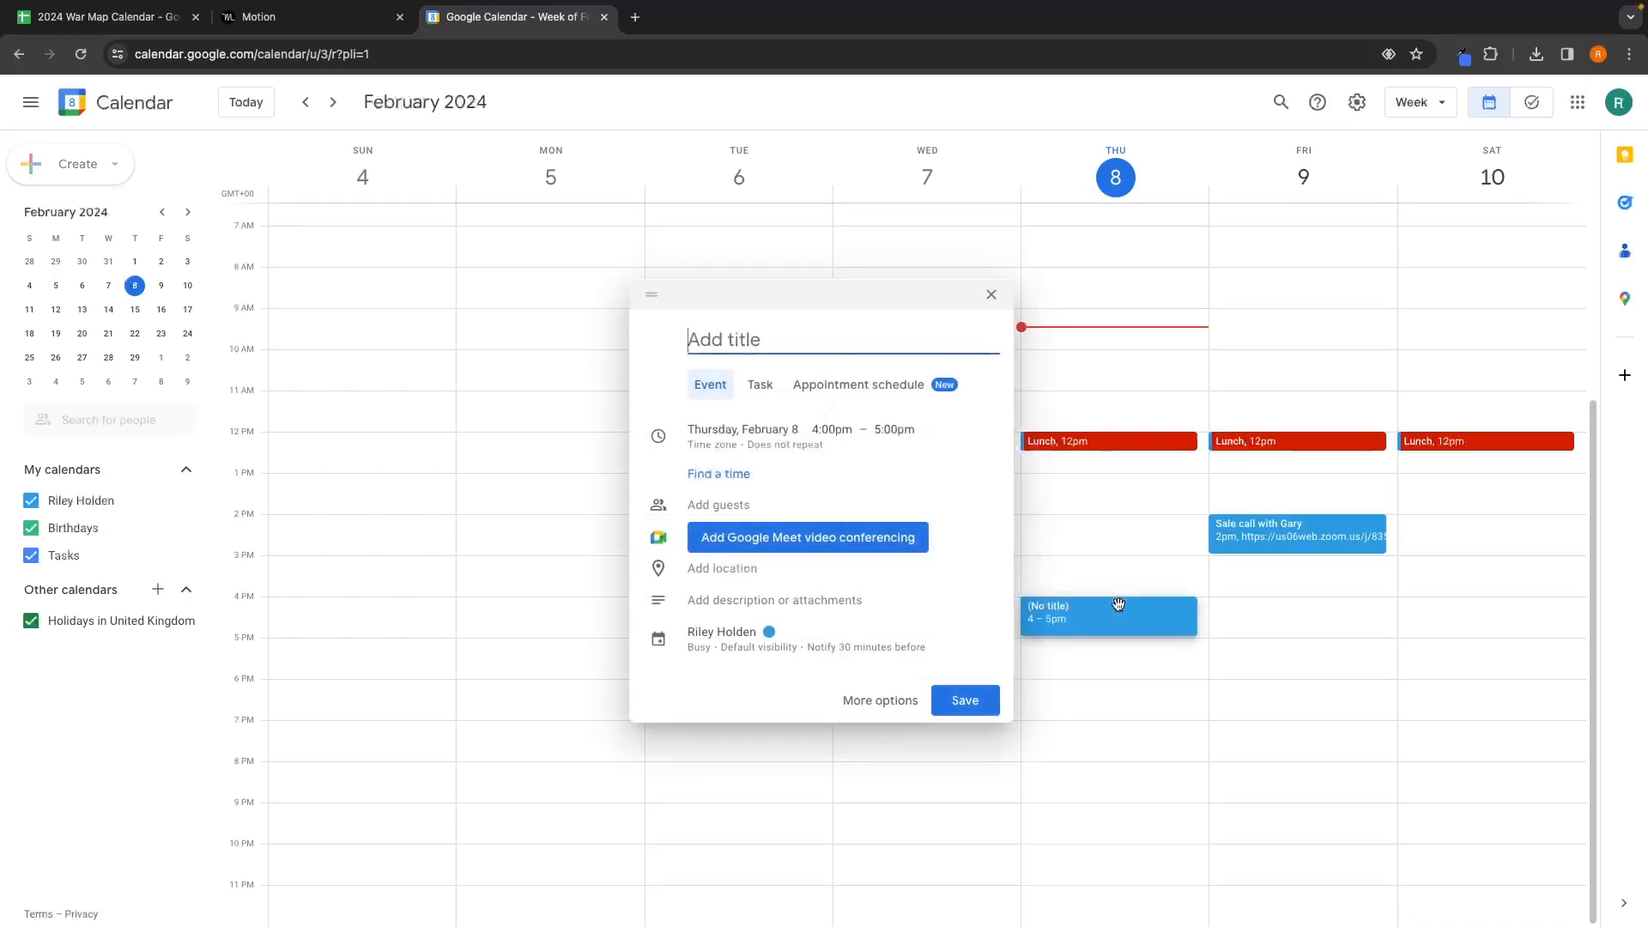
text(Gym)
click(967, 700)
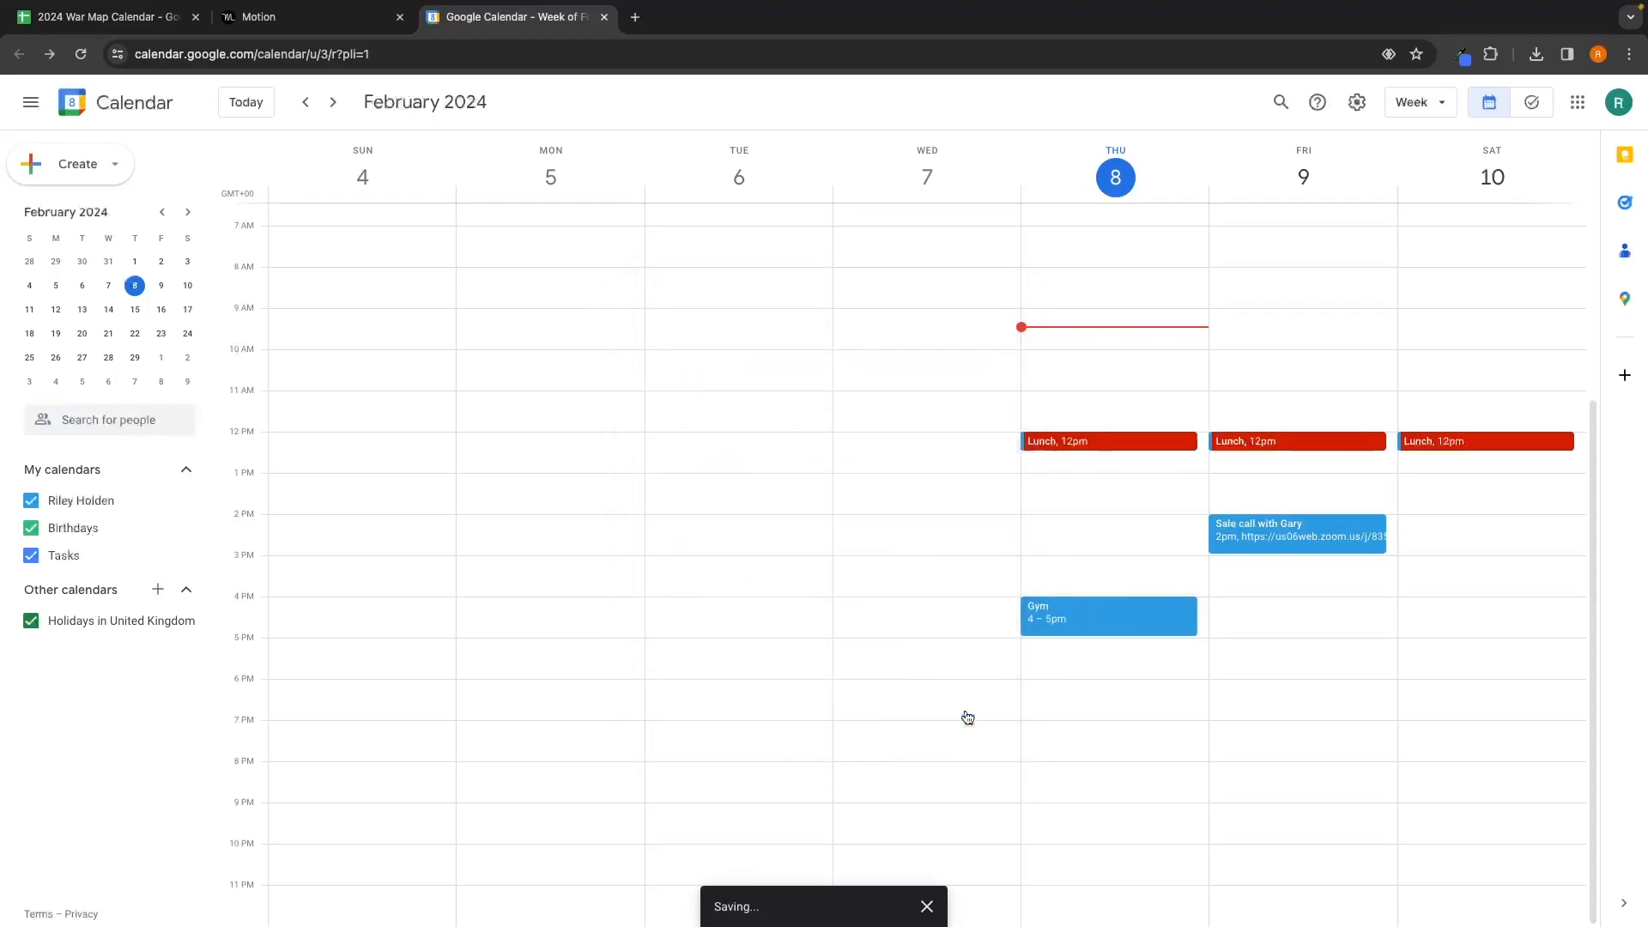
click(258, 17)
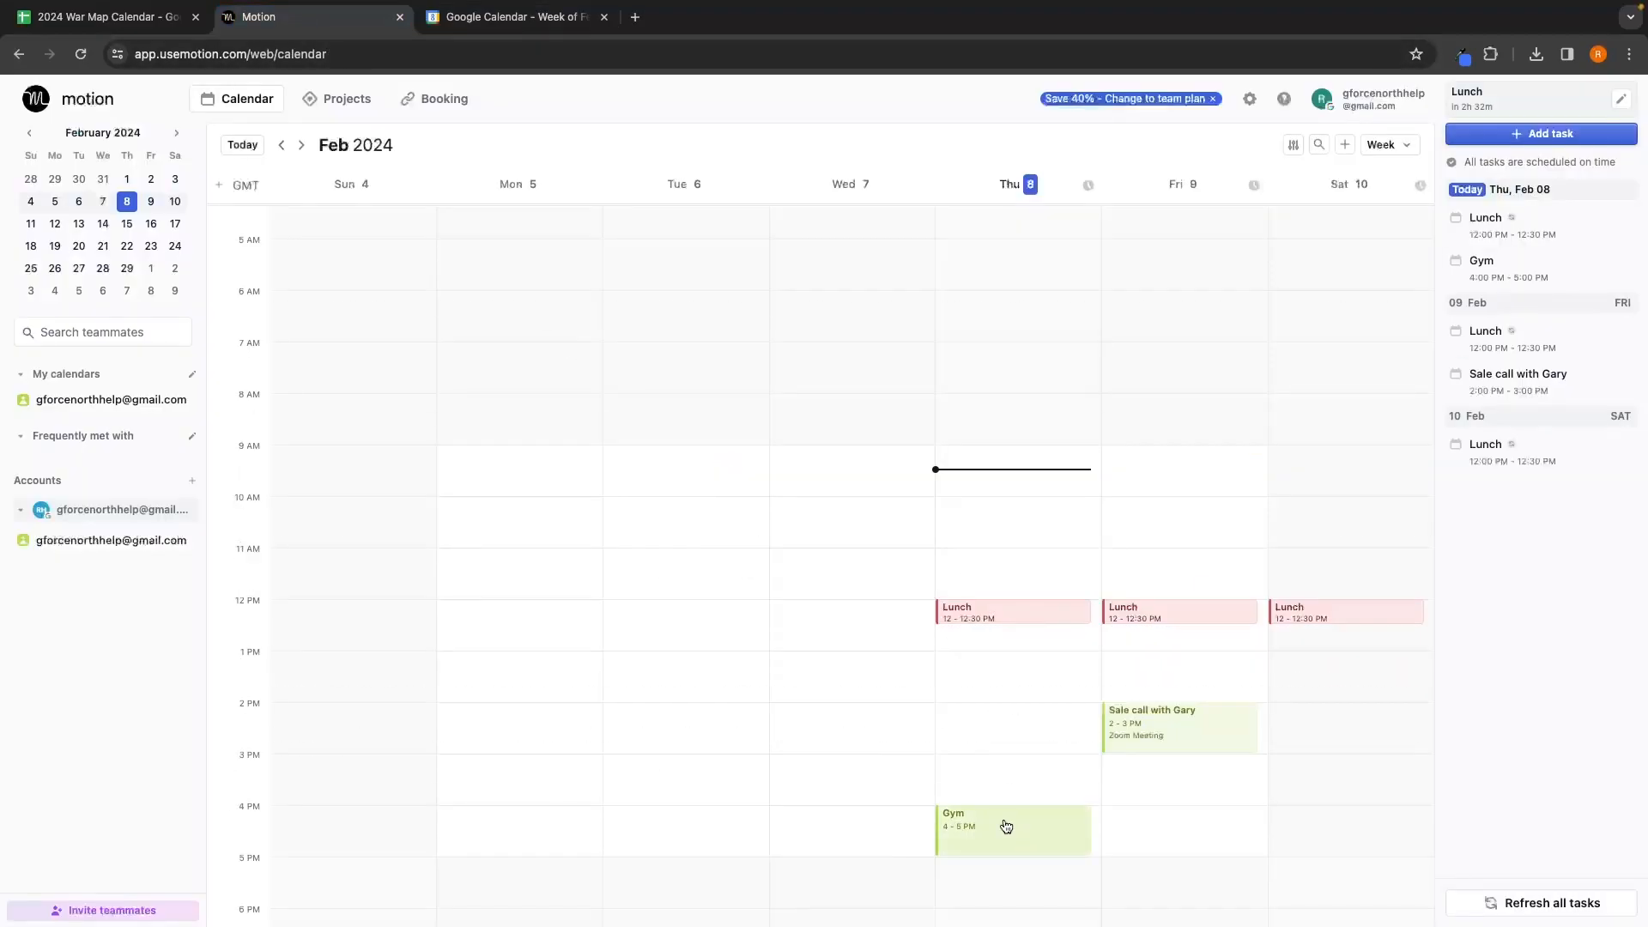
Step: Close the Google Calendar tab
scroll(1005, 826, down, 2)
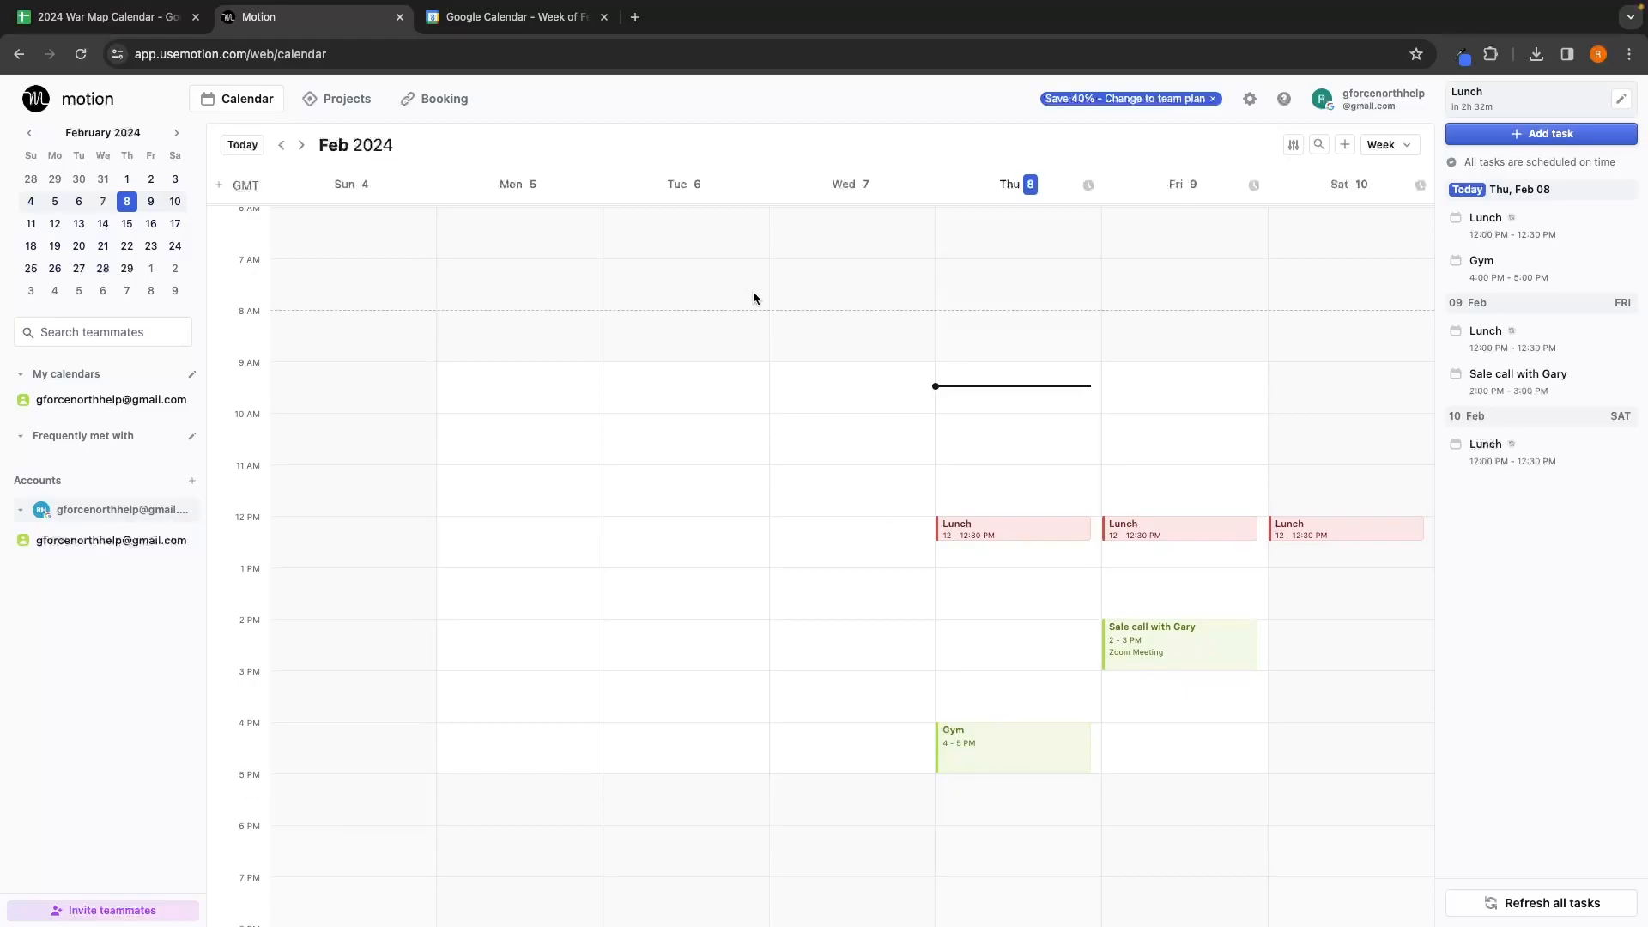
click(592, 21)
click(604, 16)
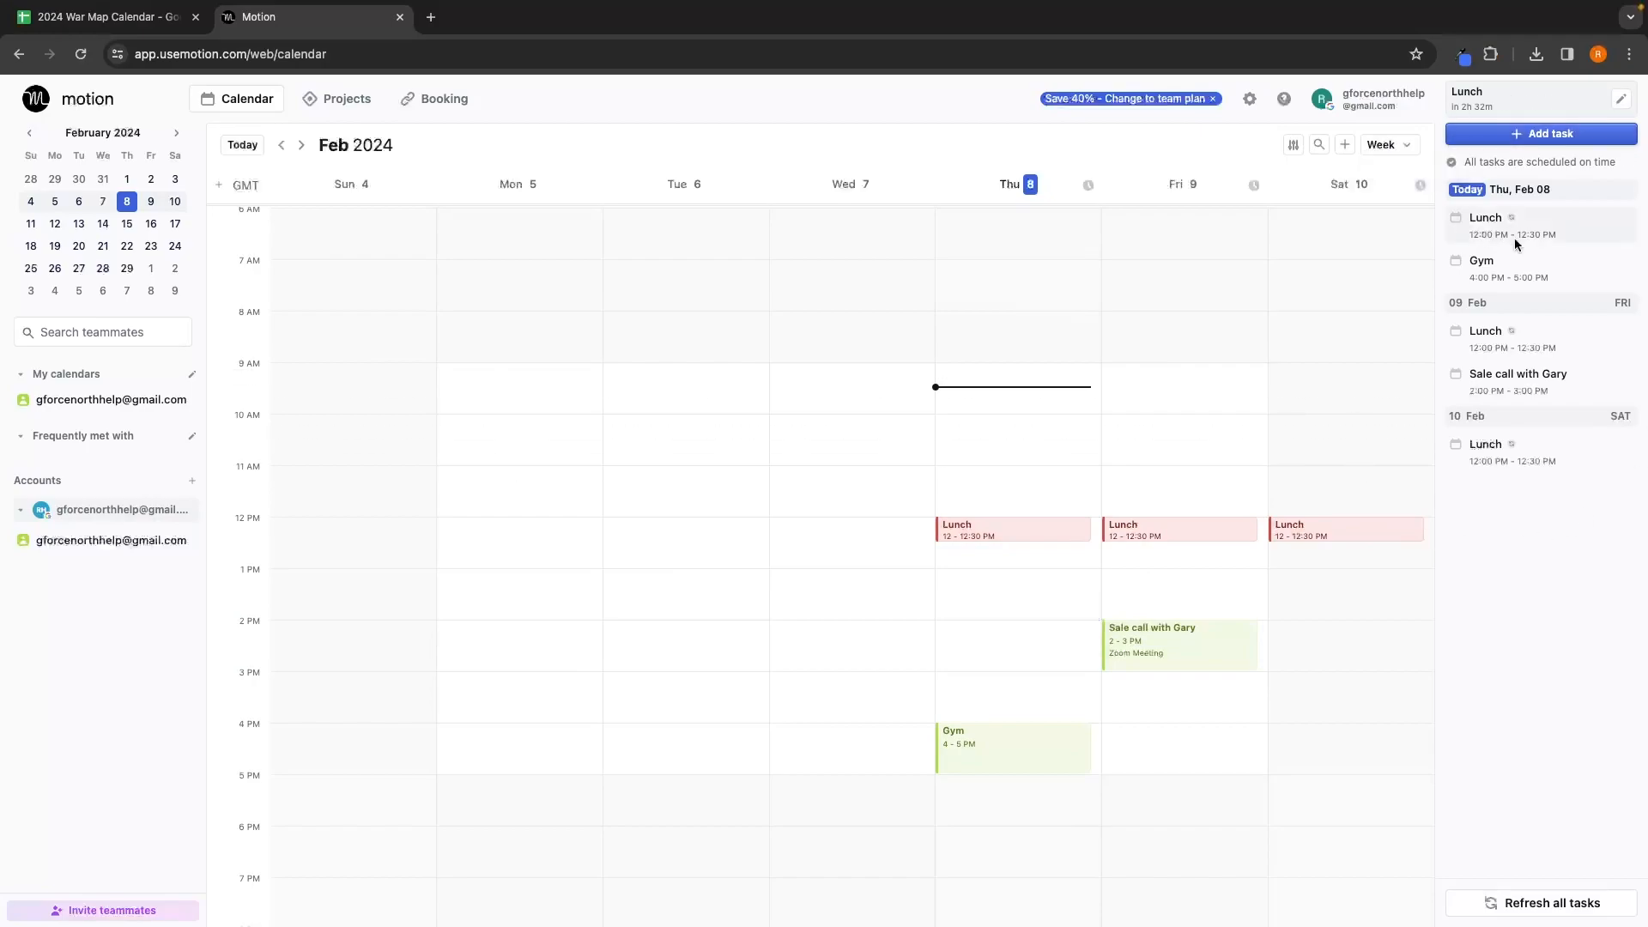
Step: Review the agenda headings for today, 09 Feb and 10 Feb
drag(1468, 190, 1553, 193)
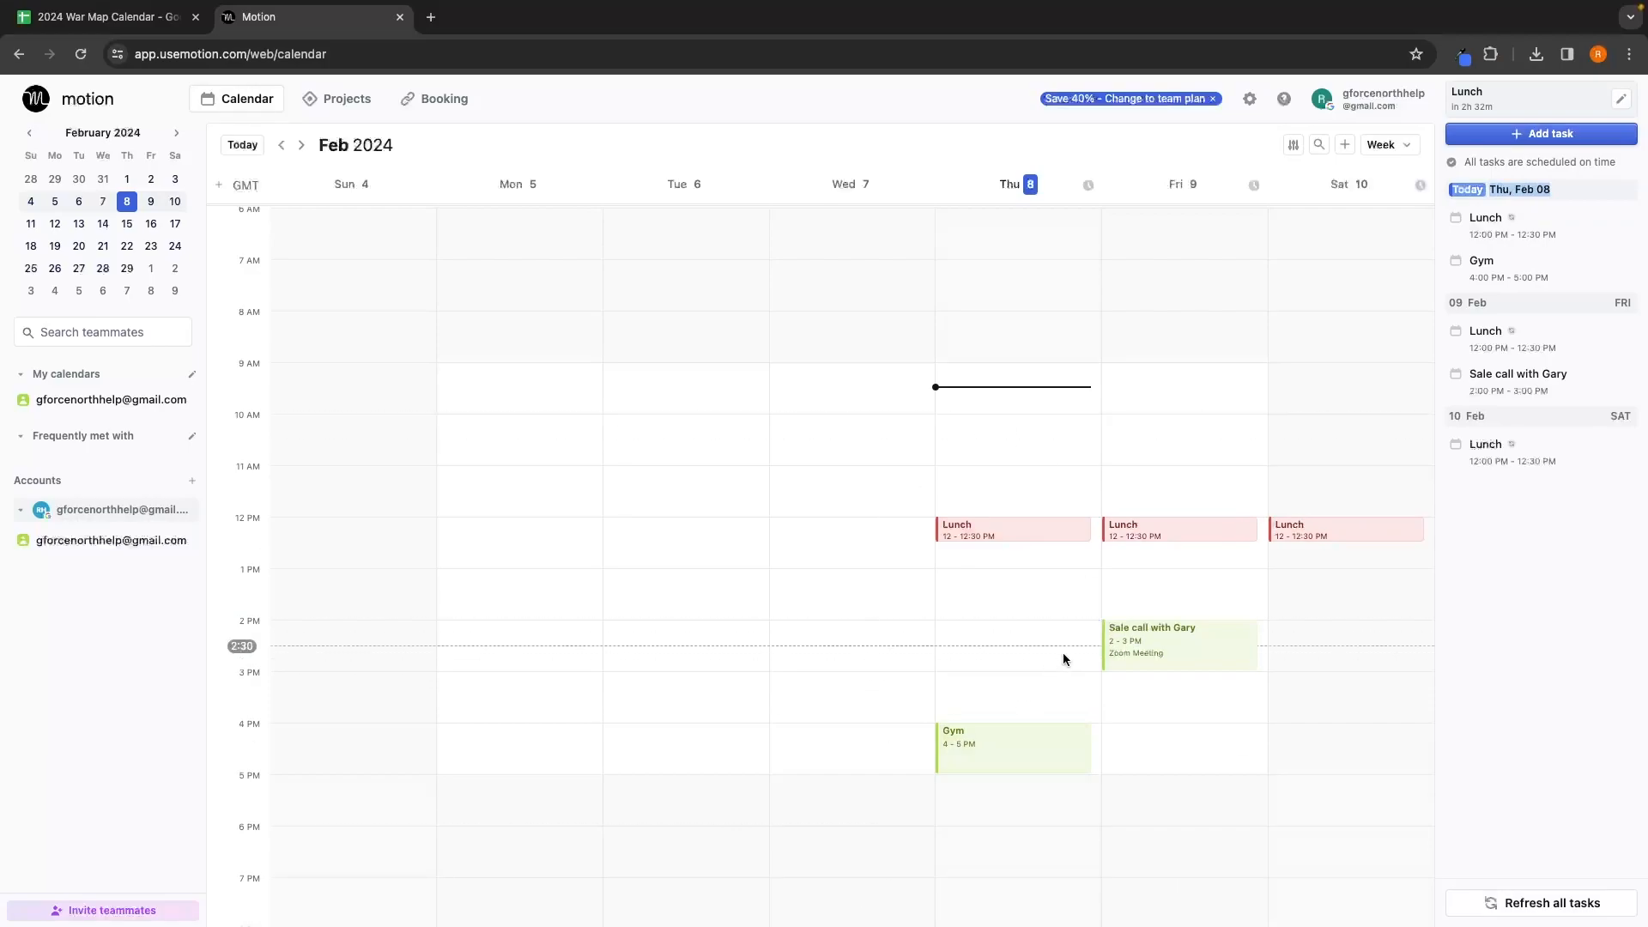
drag(1446, 301, 1511, 310)
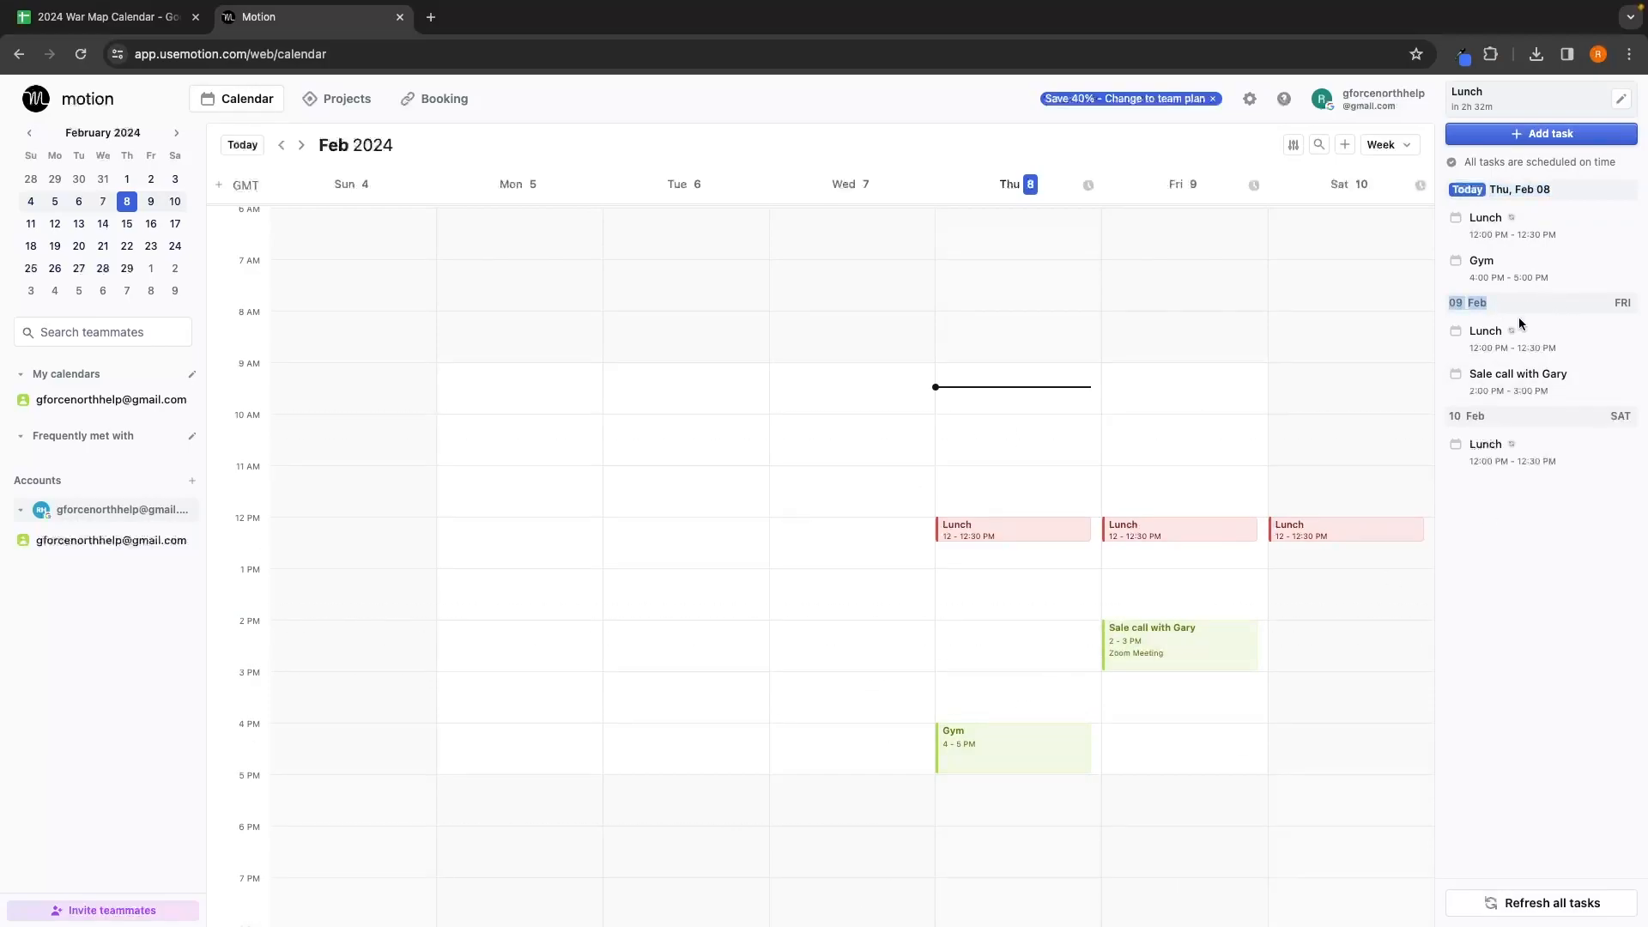
drag(1447, 416, 1508, 420)
click(1465, 522)
scroll(997, 529, up, 1)
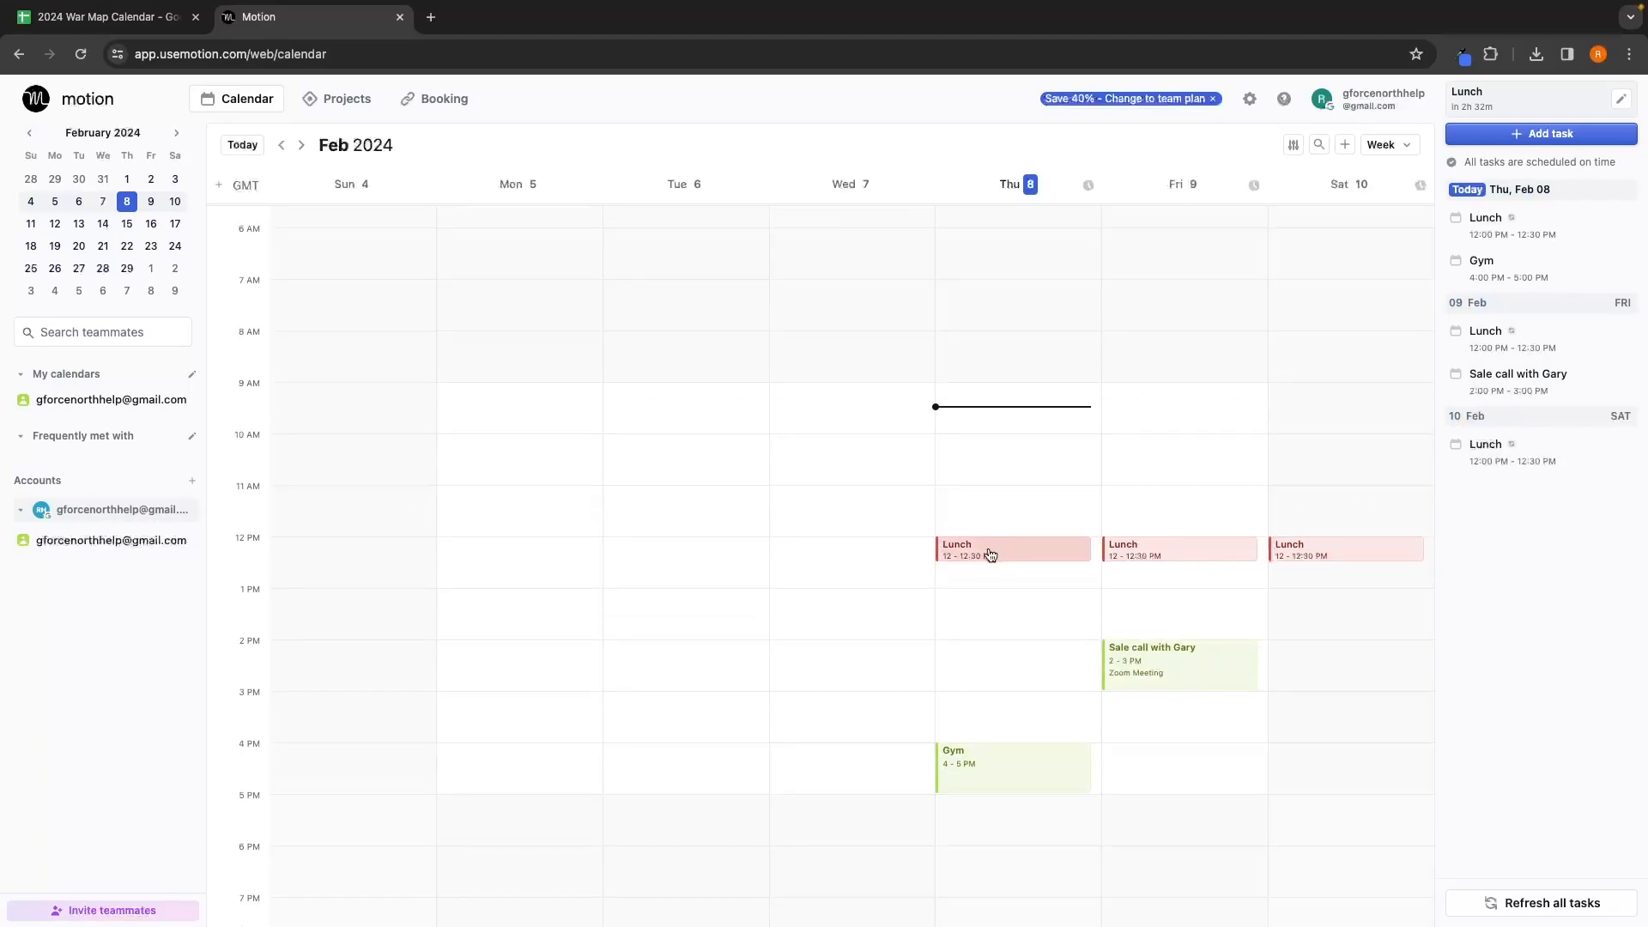
Step: Delete all occurrences of the recurring Lunch event
click(993, 558)
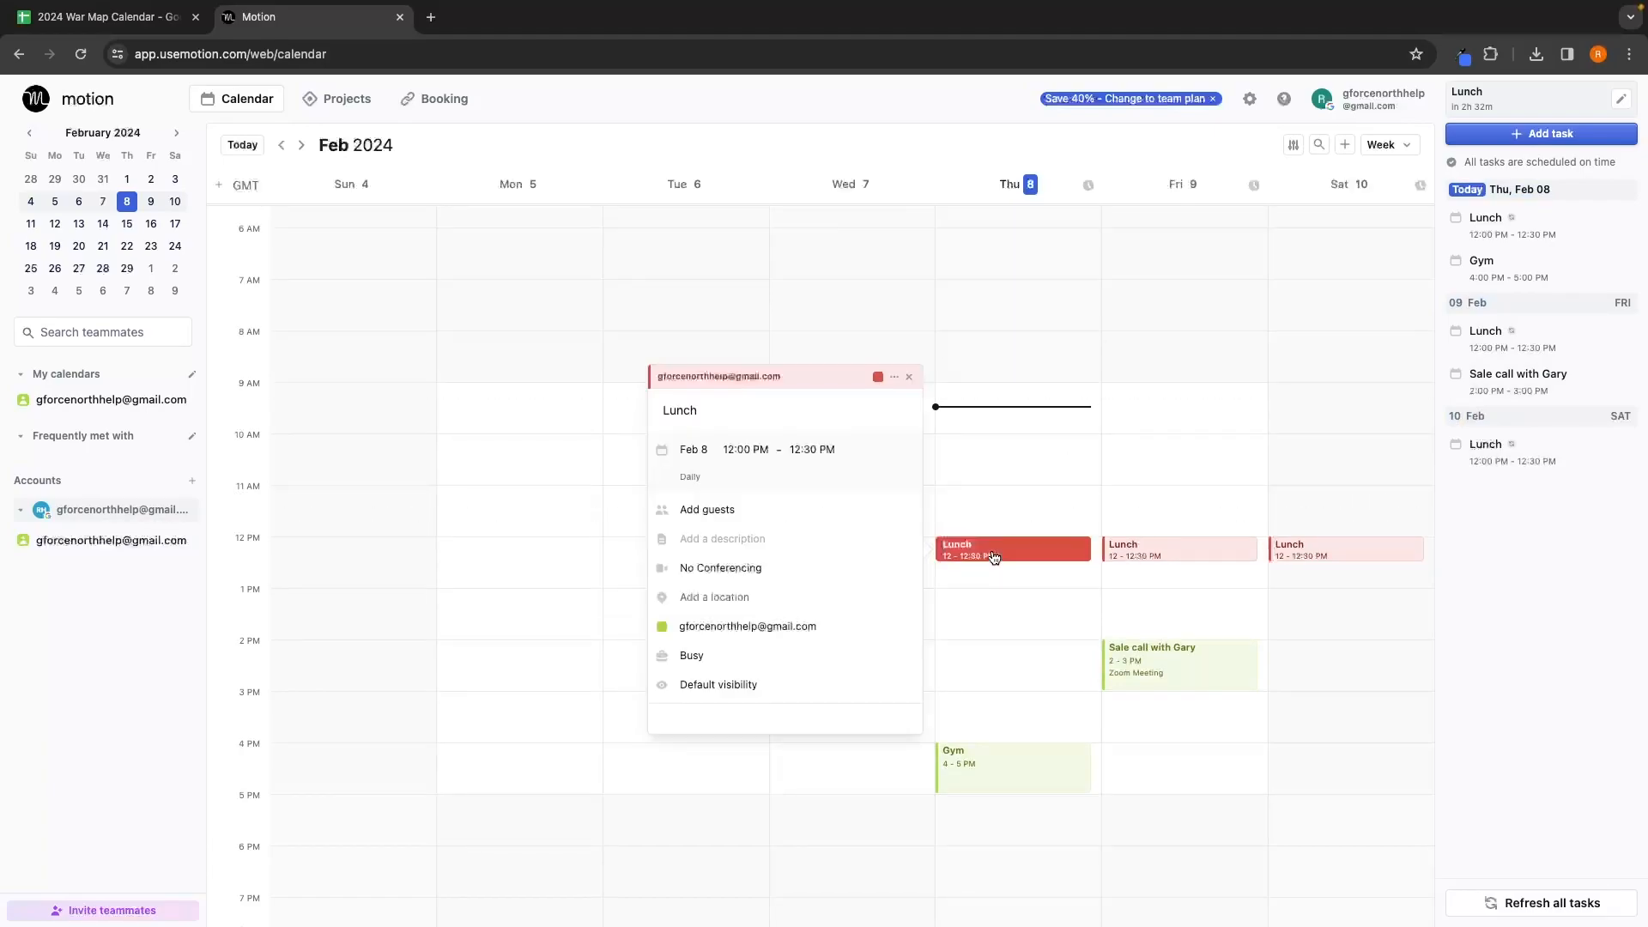
click(894, 378)
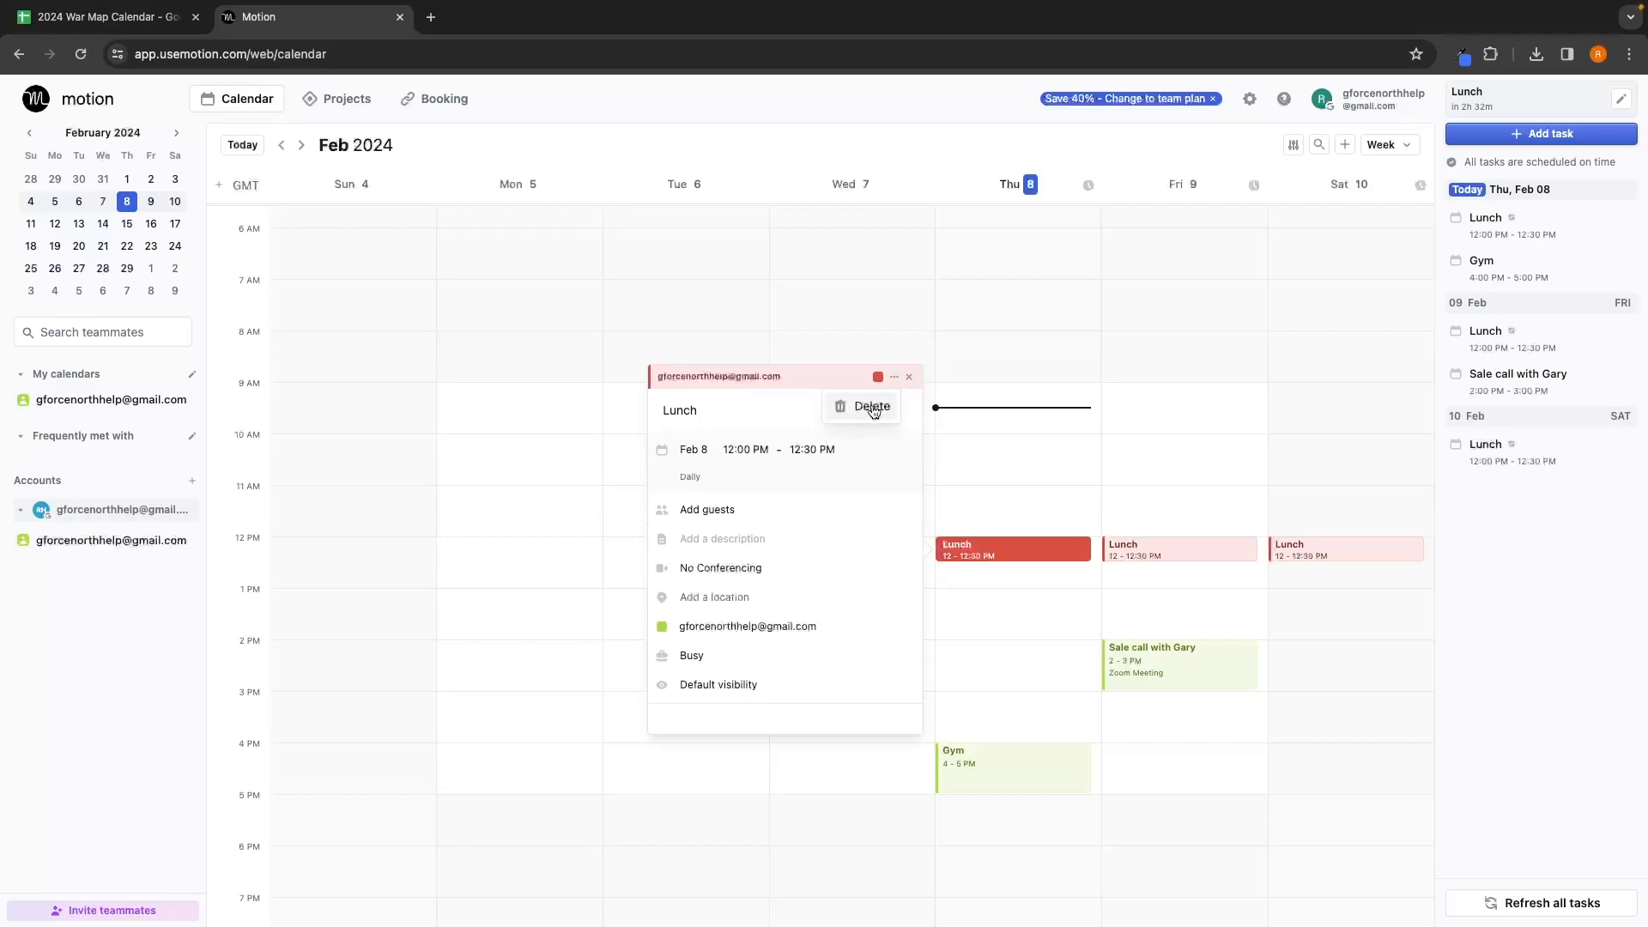
click(872, 409)
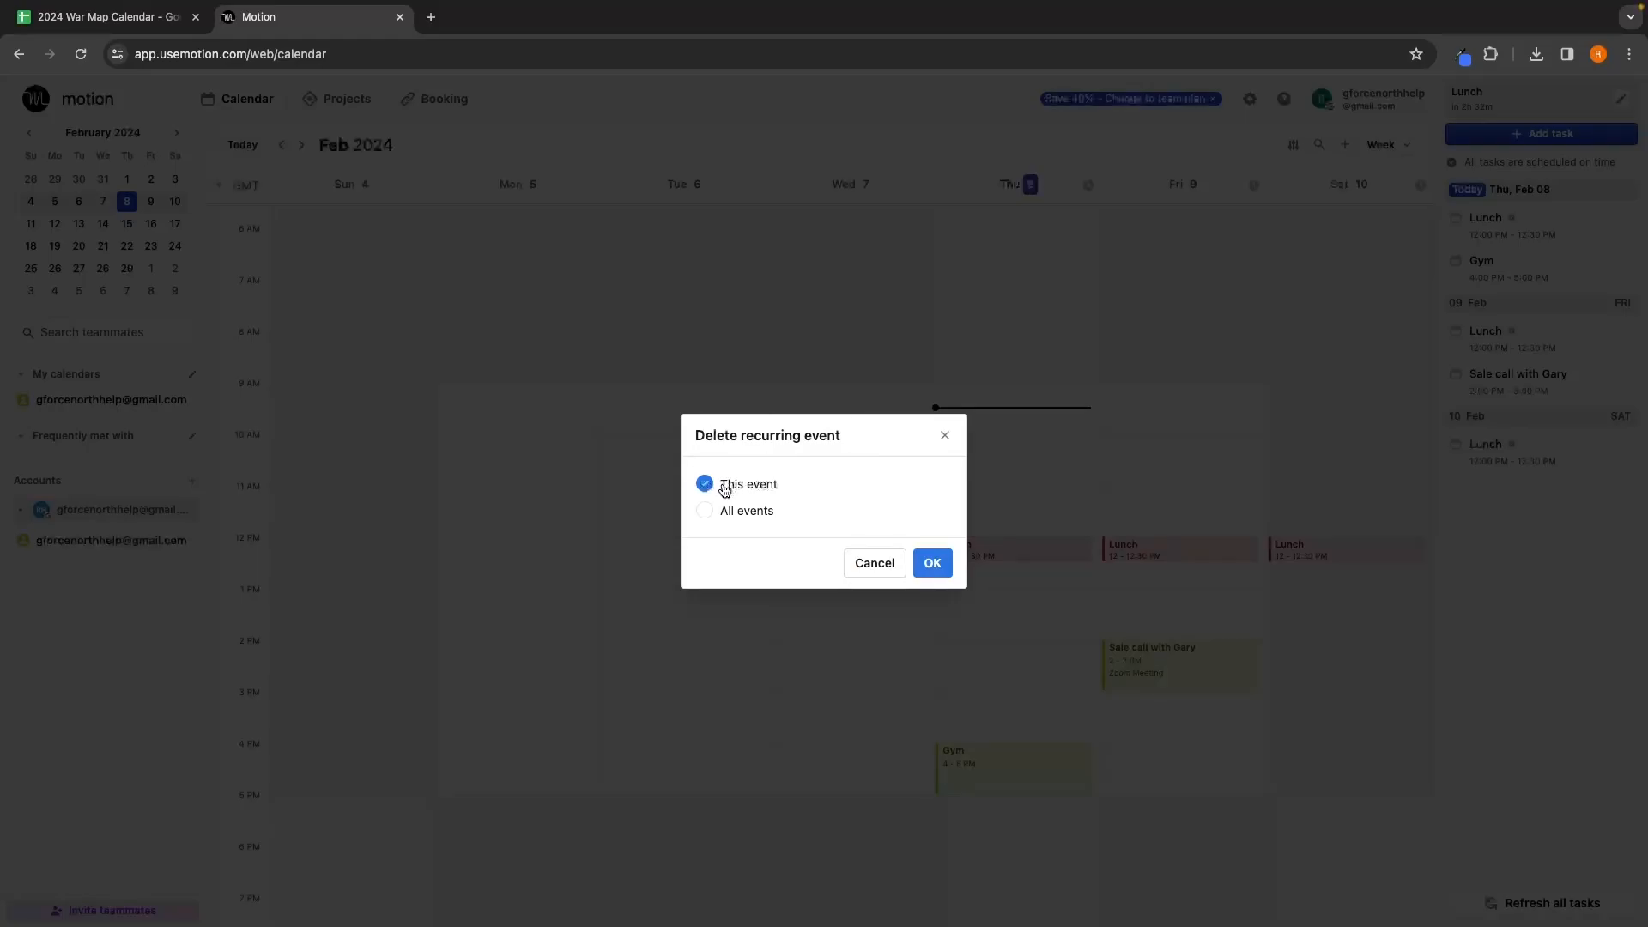
click(762, 517)
click(930, 564)
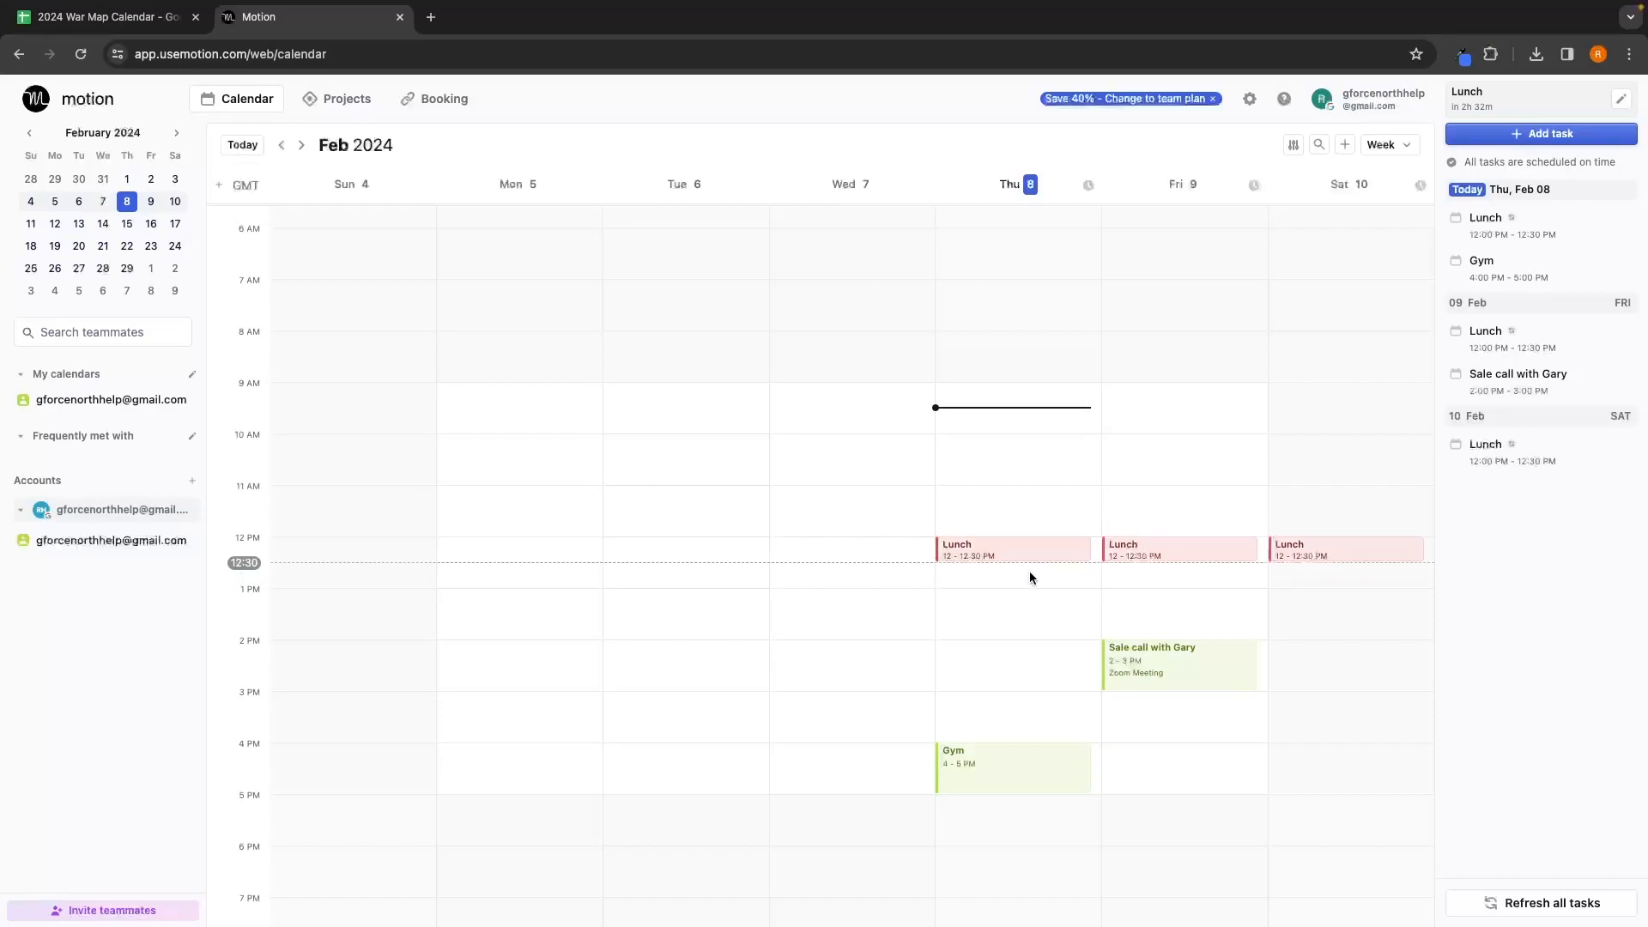
scroll(1344, 536, down, 1)
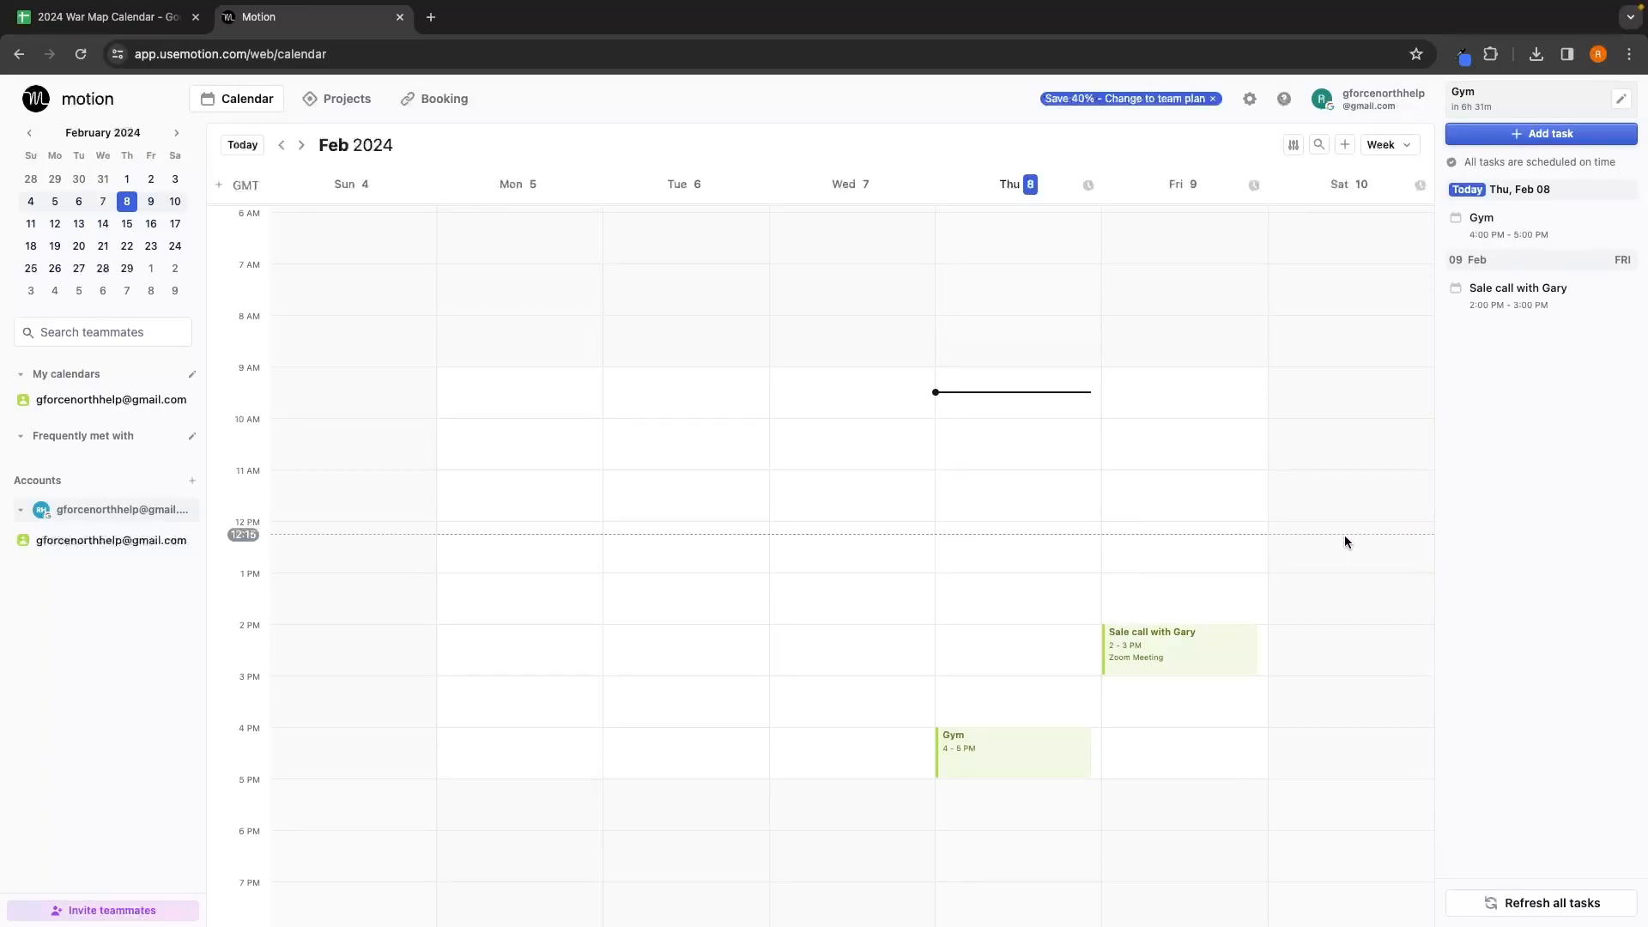
click(1399, 151)
Step: View Thursday in Day view, switch back to Week view, then go to Projects
click(1383, 205)
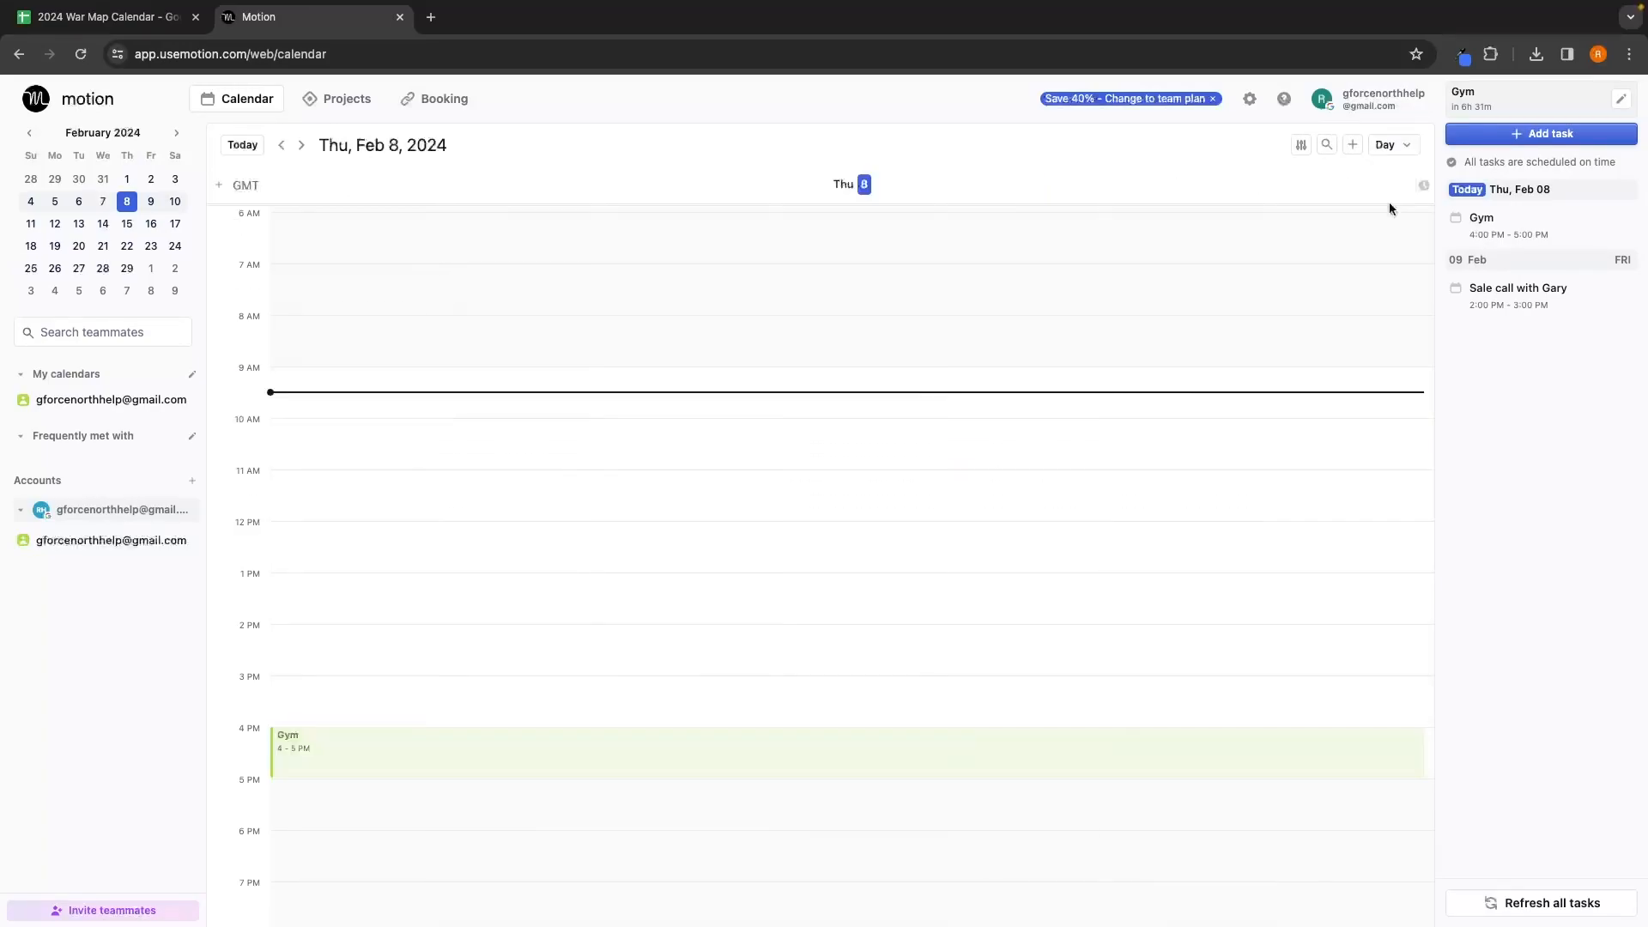
scroll(1271, 342, down, 5)
scroll(1270, 338, up, 8)
scroll(1271, 338, down, 6)
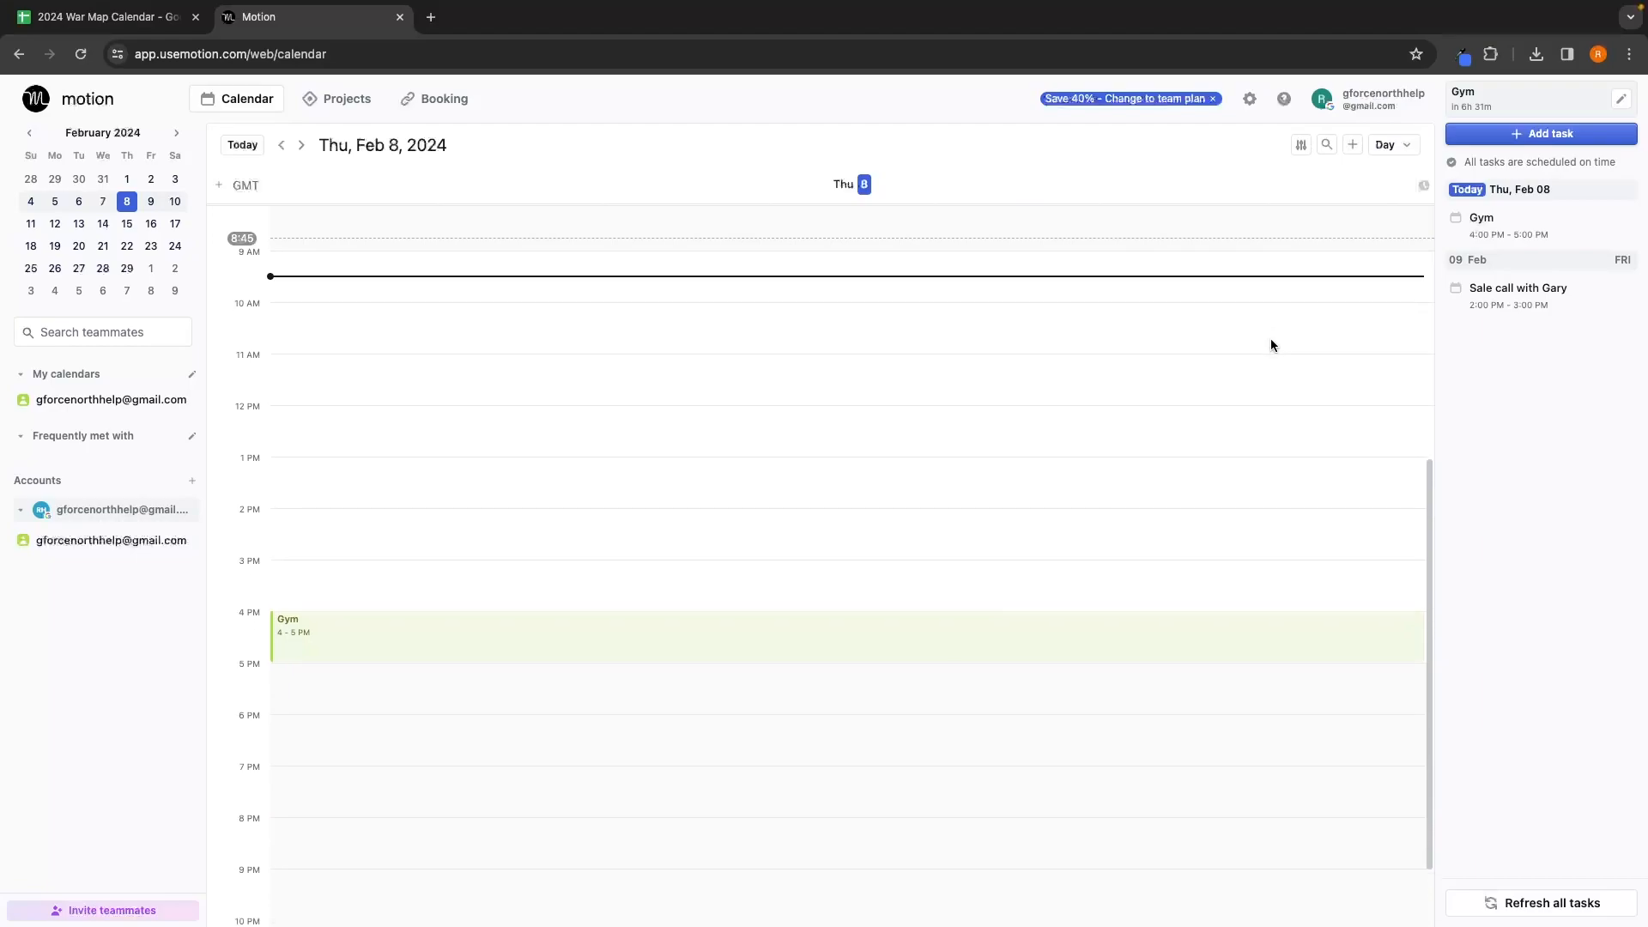
scroll(900, 376, down, 3)
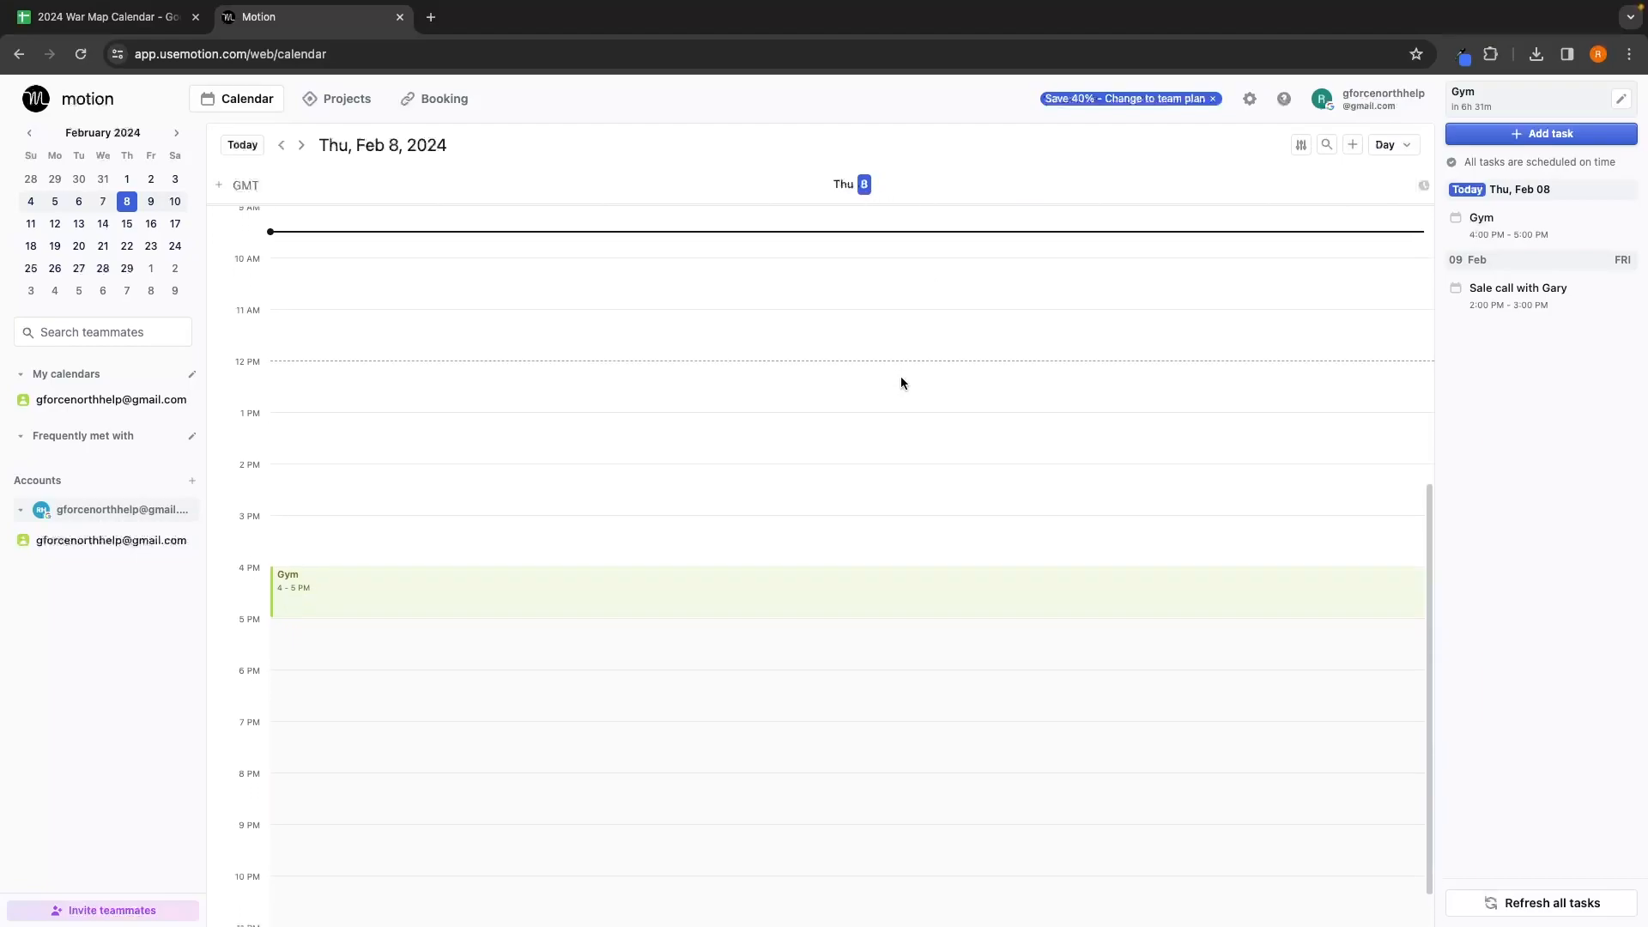
click(1391, 145)
click(1394, 178)
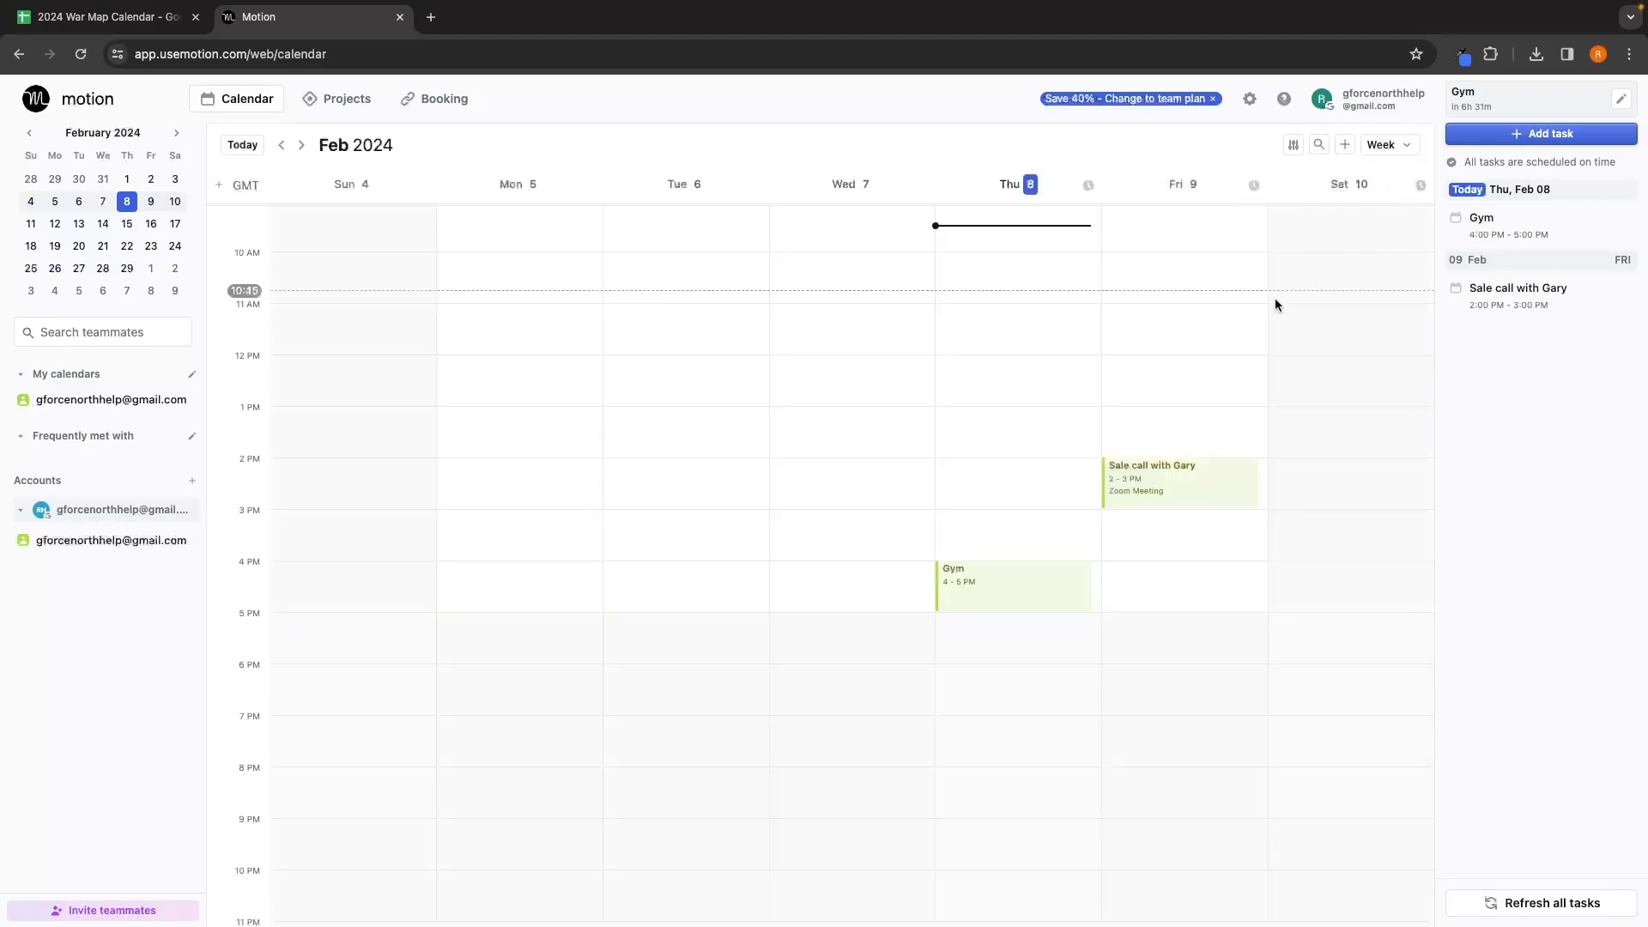
scroll(1254, 320, up, 5)
scroll(1253, 320, down, 5)
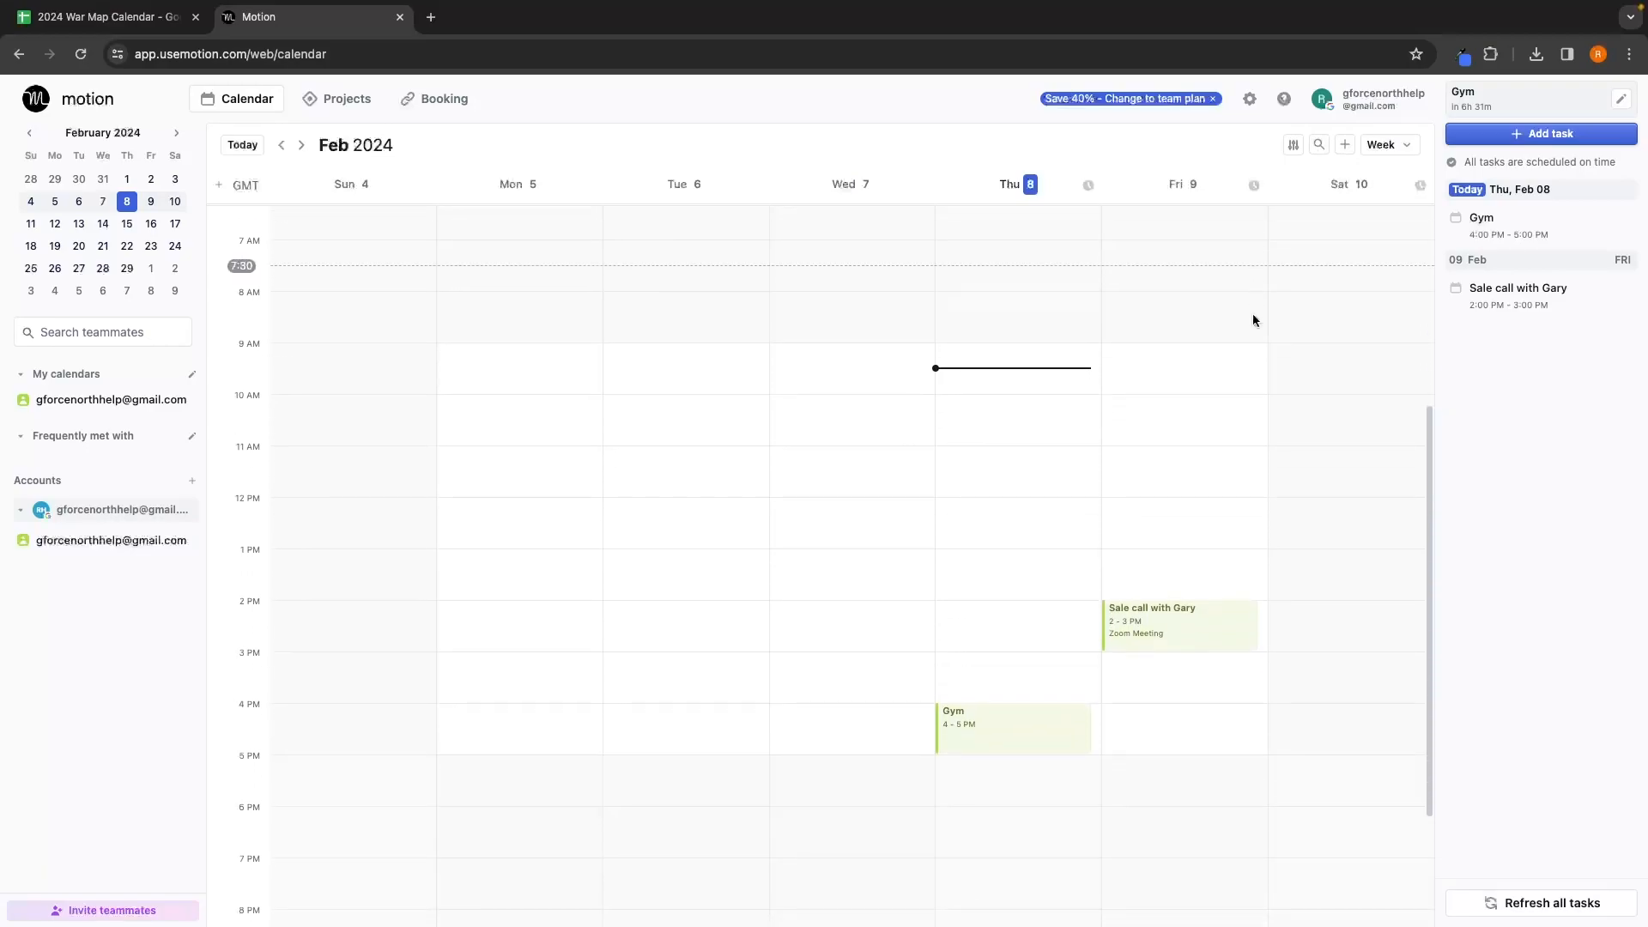
scroll(1253, 320, up, 5)
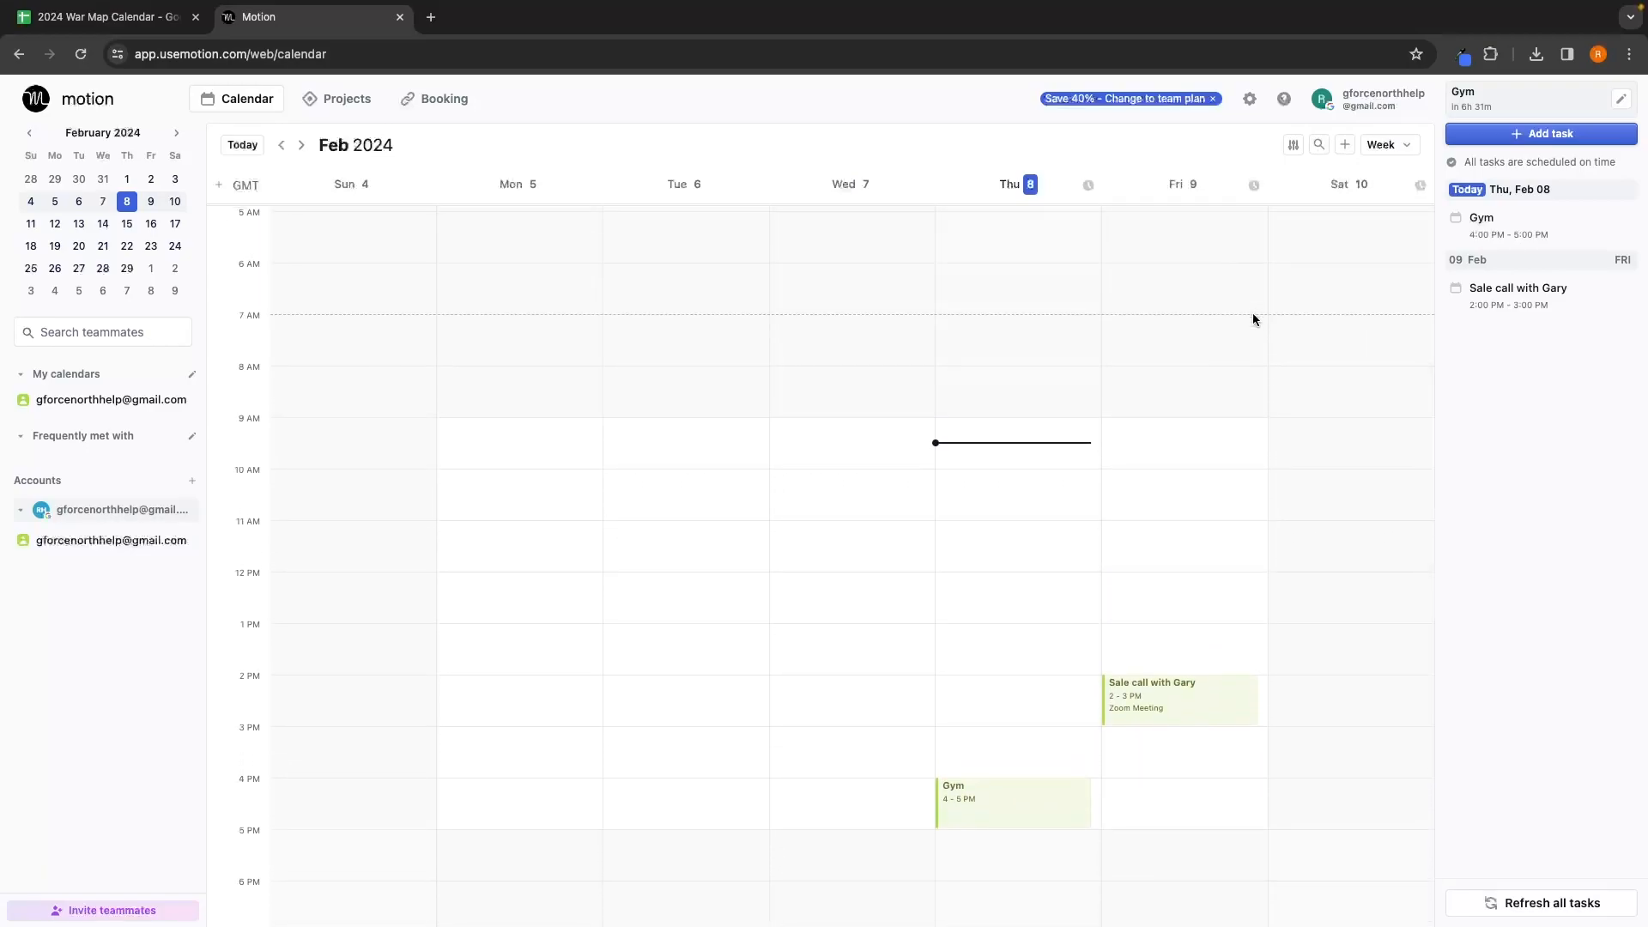
click(344, 98)
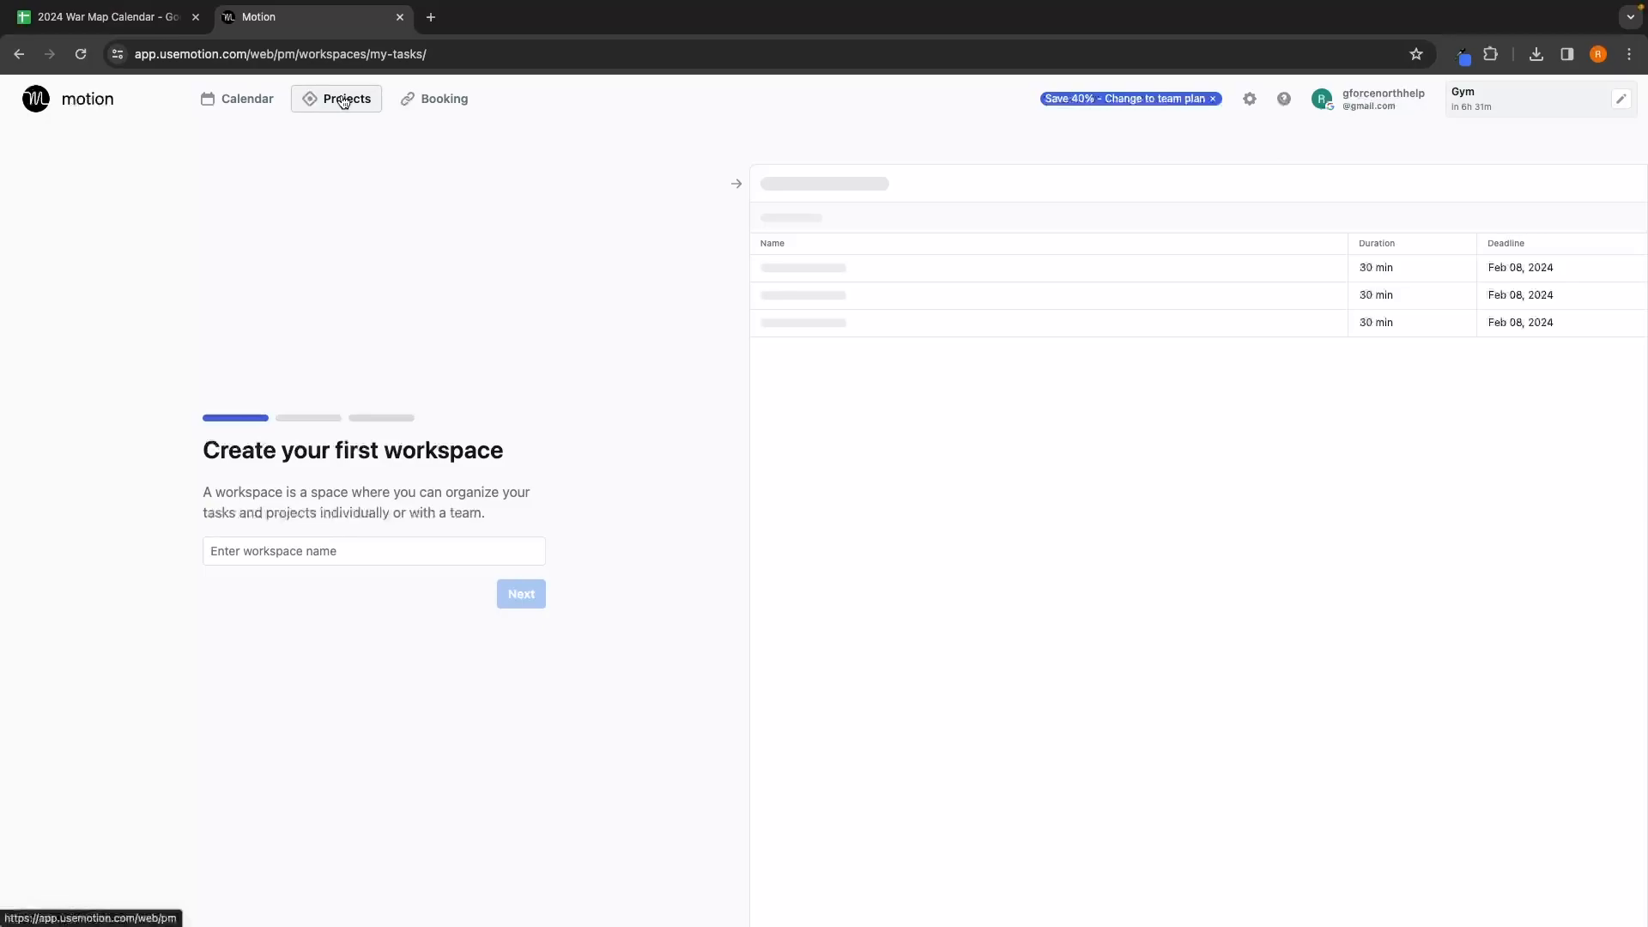
Step: Name the workspace 'Sales & Client Acquisition' and continue past the save-password popup
text(Sales & Client Acquisition)
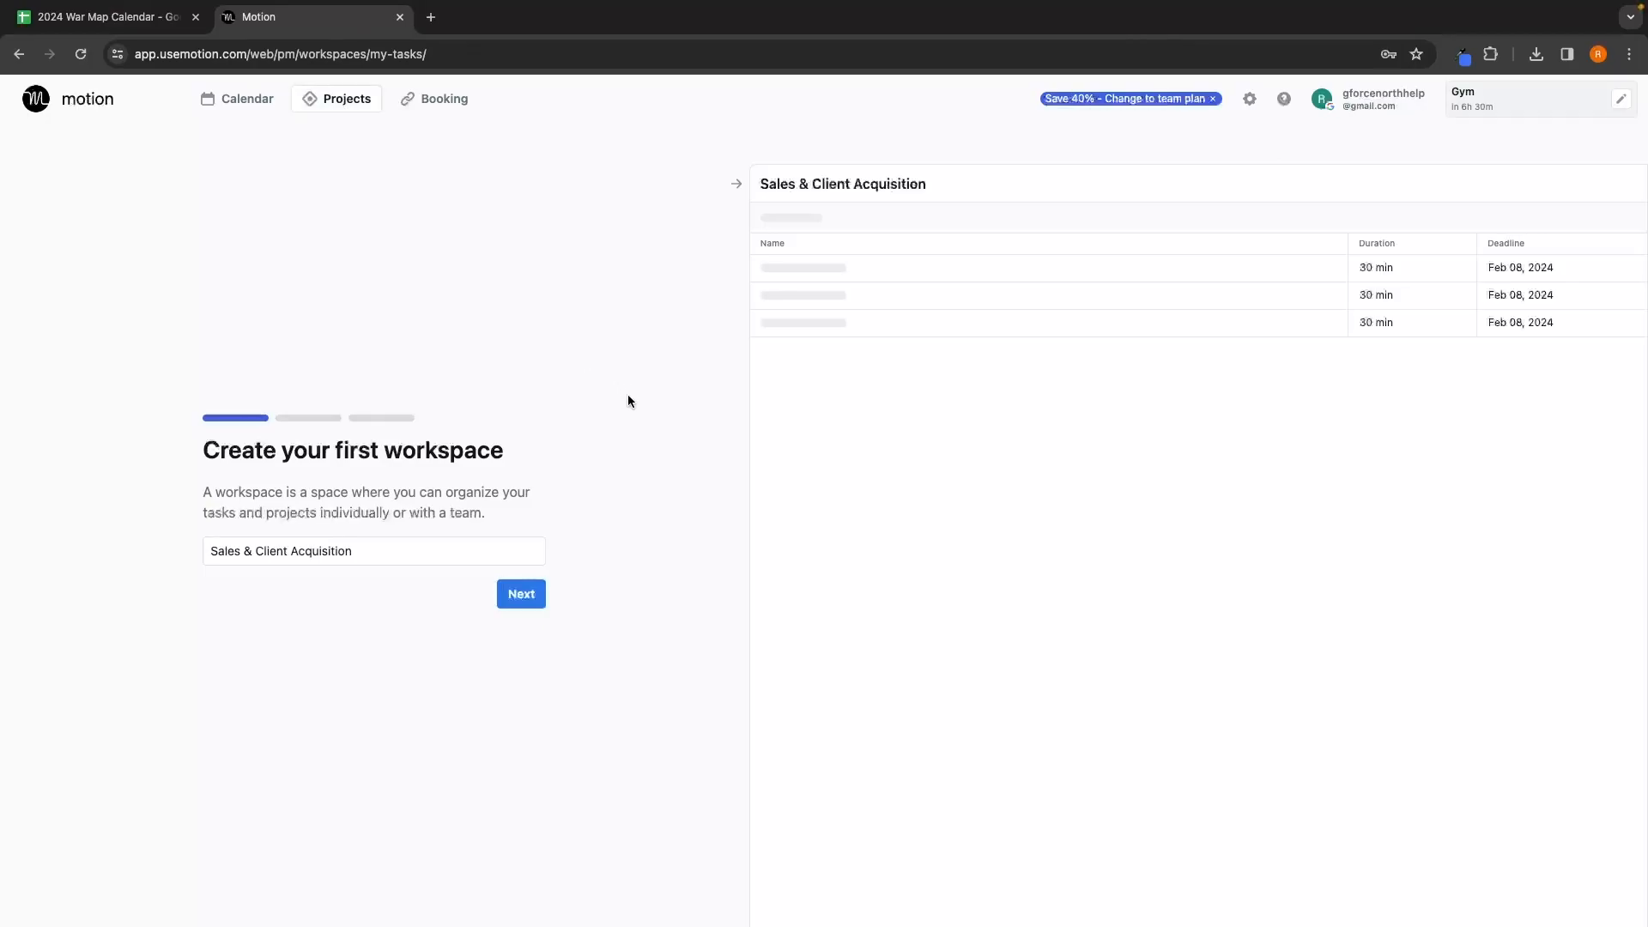
click(510, 595)
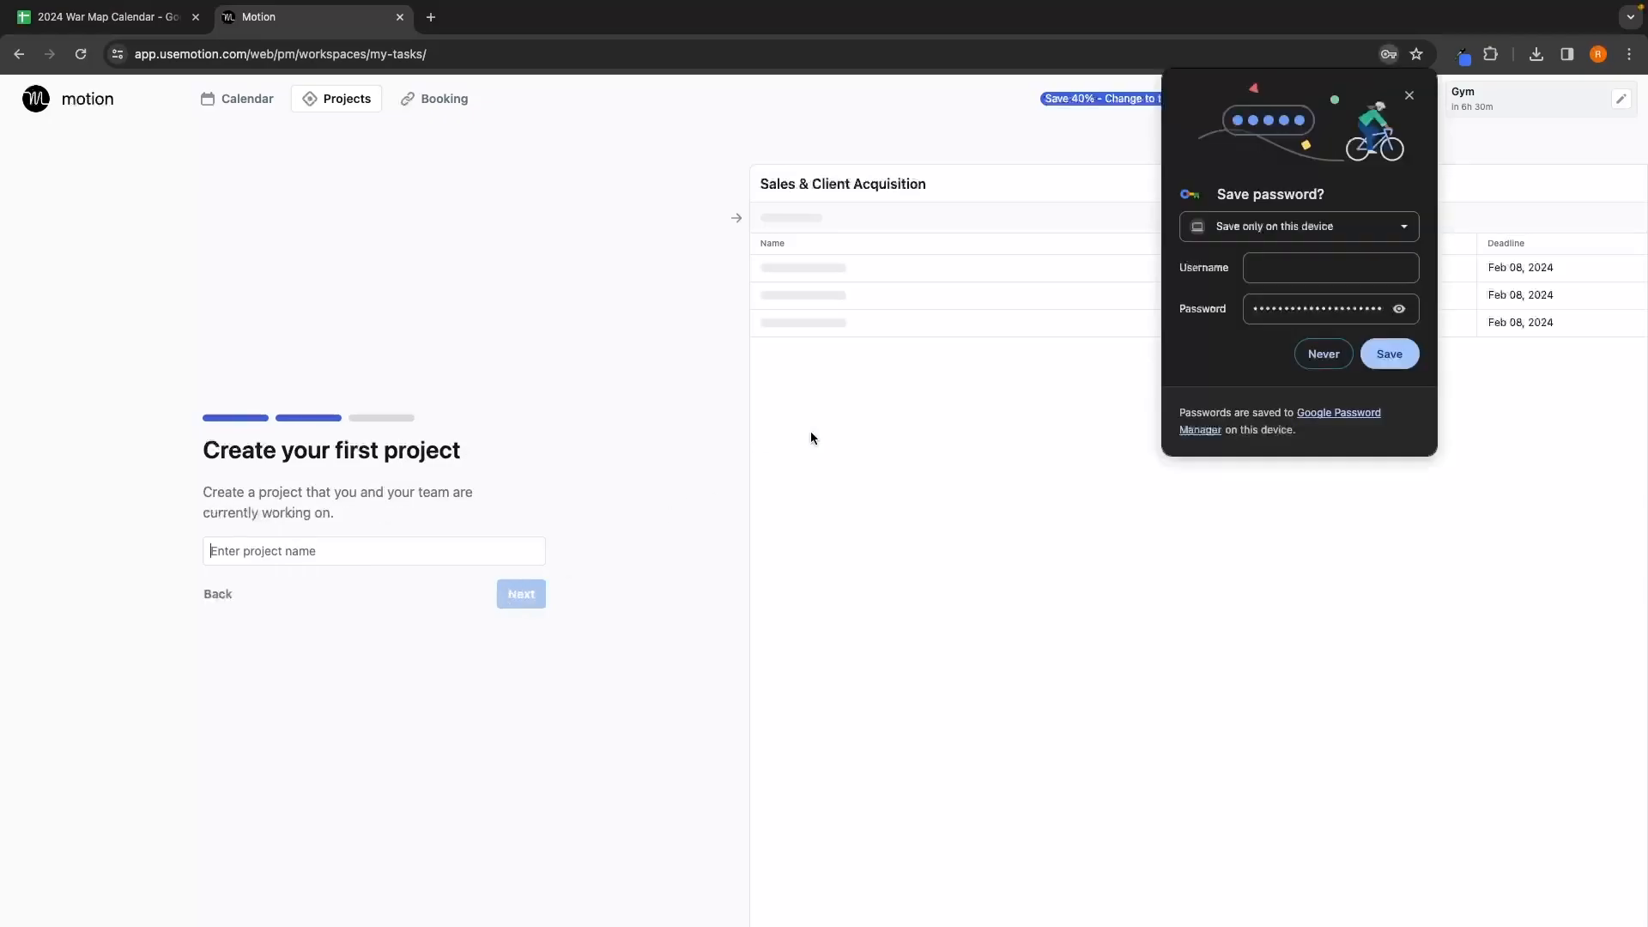
click(1323, 358)
Step: Enter 'February Outreach' as the first project's name
click(464, 557)
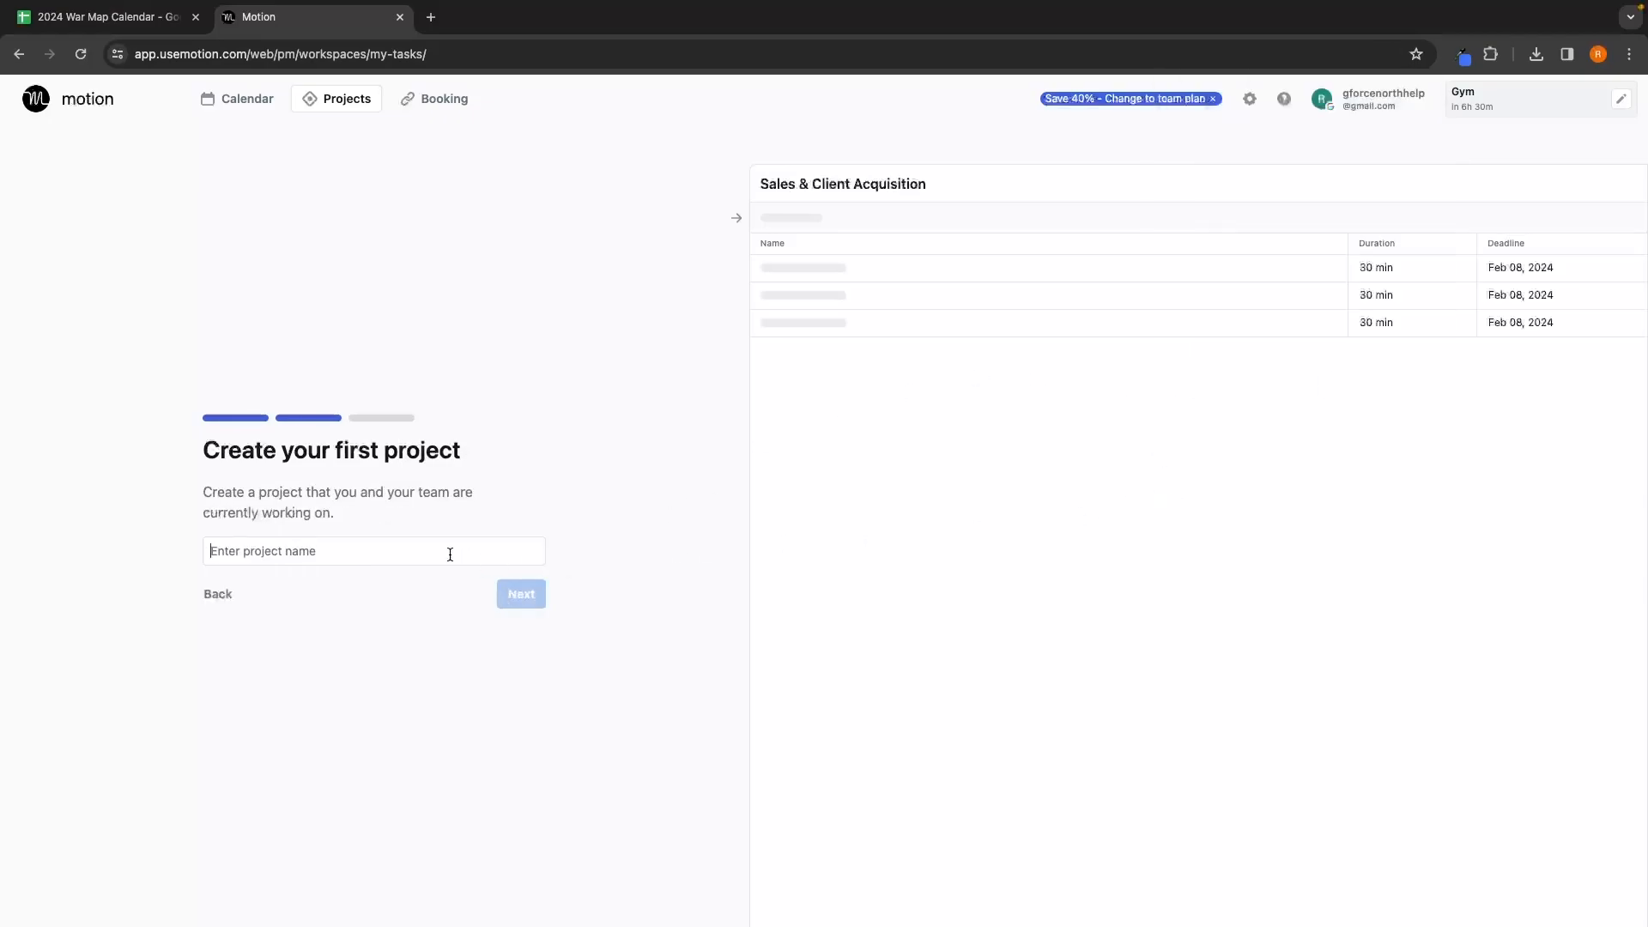
click(310, 547)
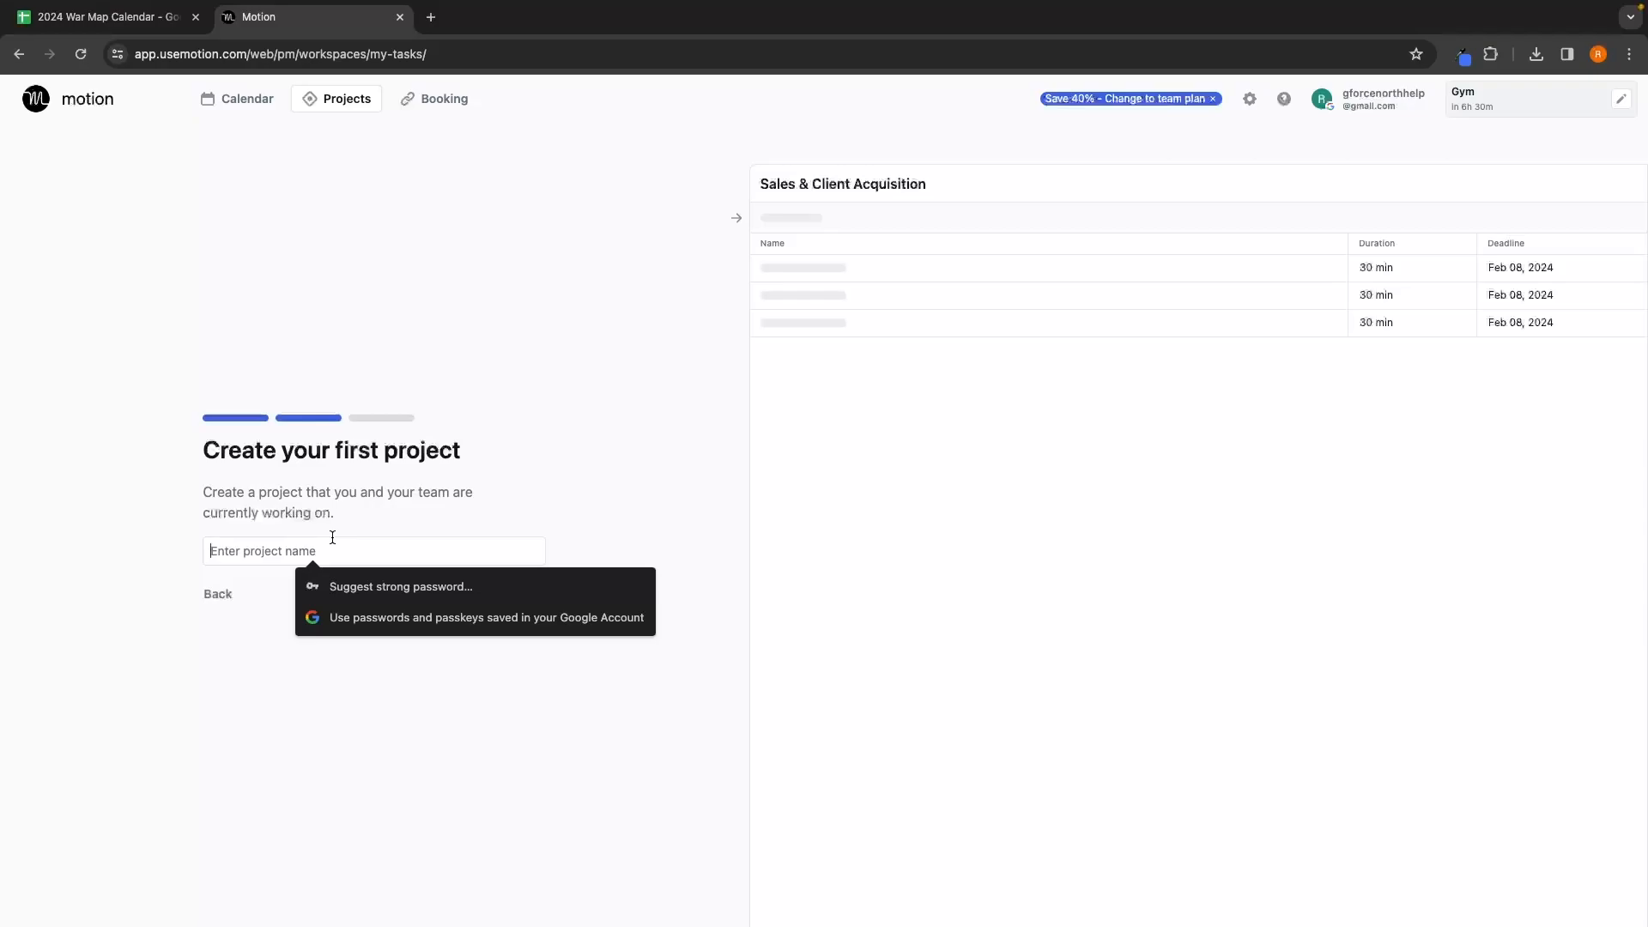
text(February Outreach)
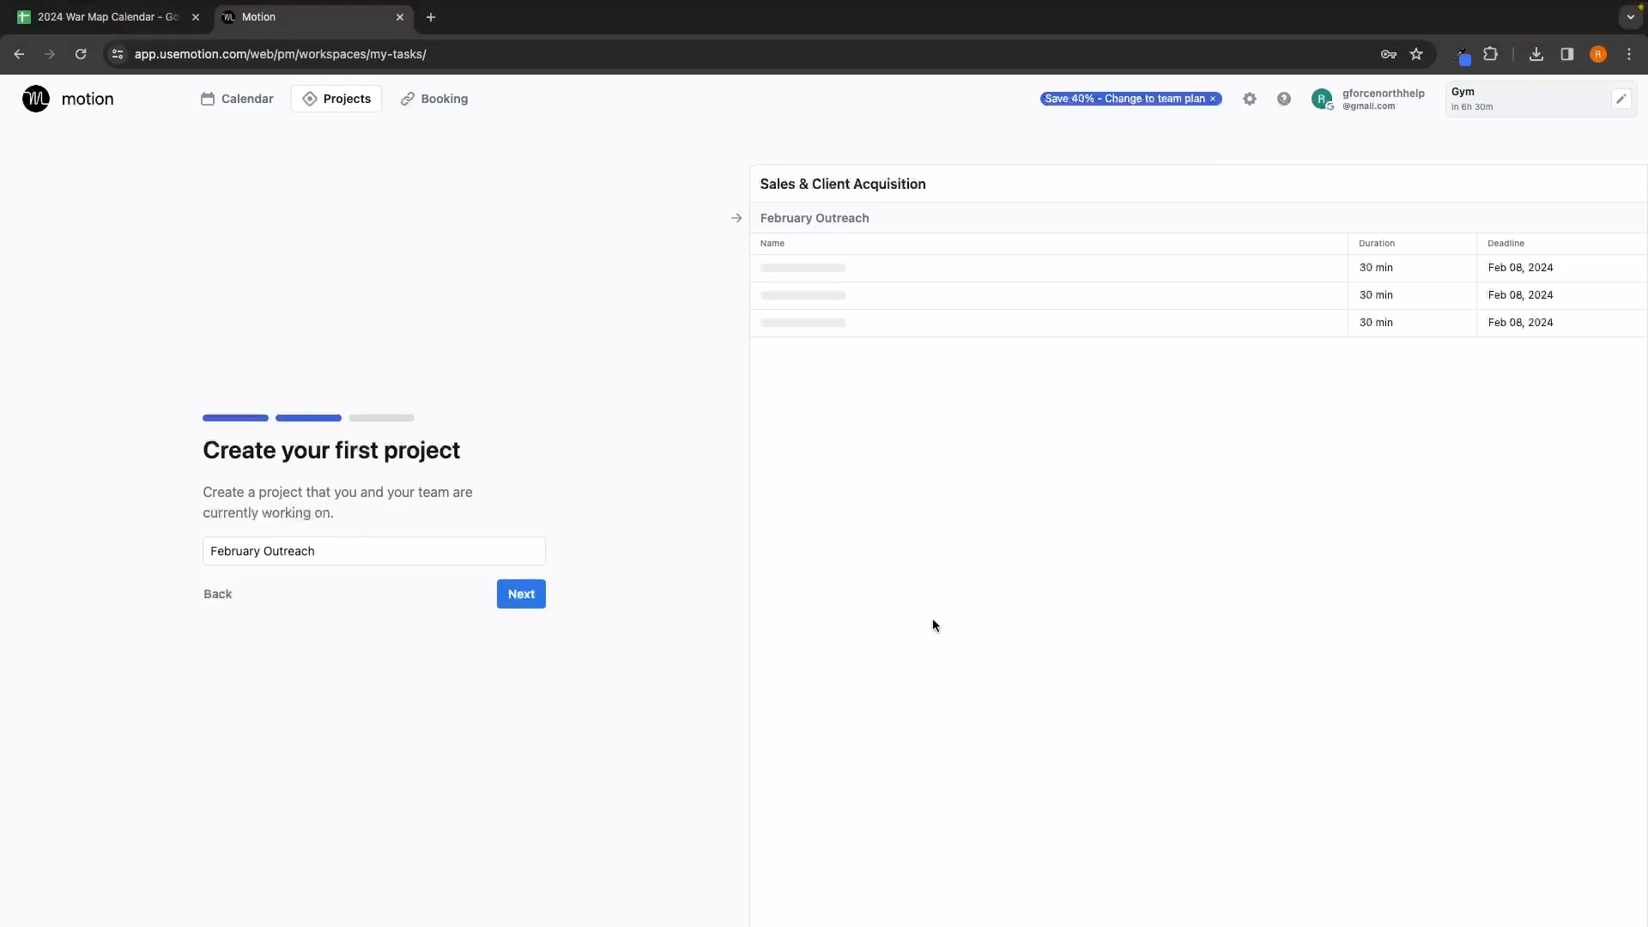
Step: Confirm the project name and review the workspace and project names in the preview
click(515, 596)
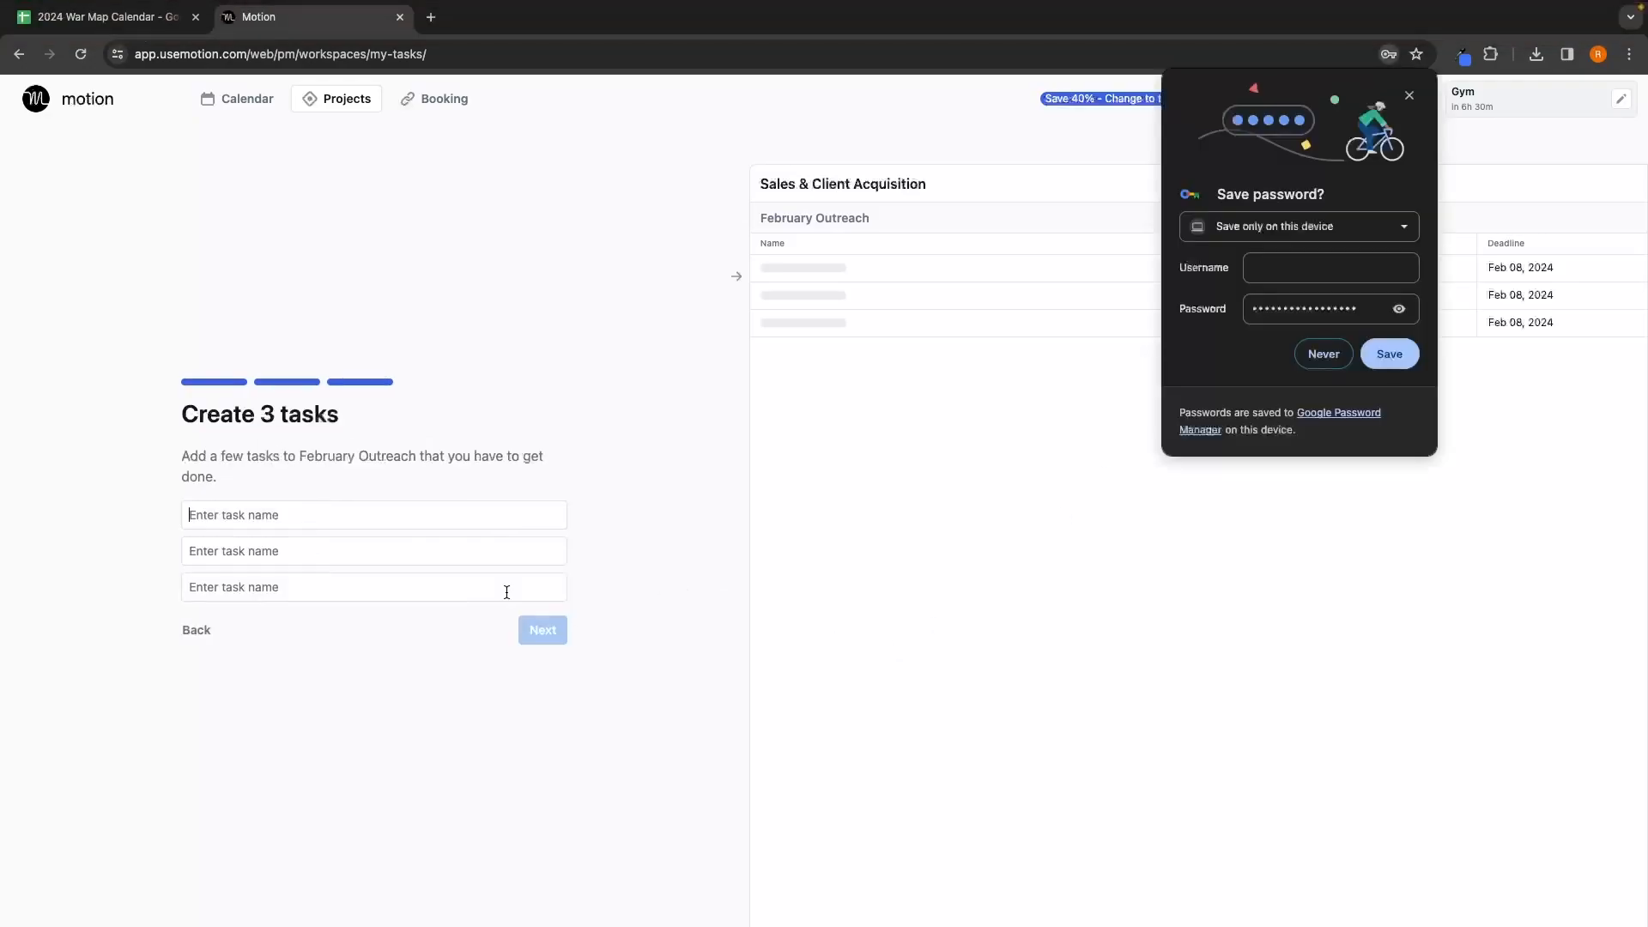
click(1326, 344)
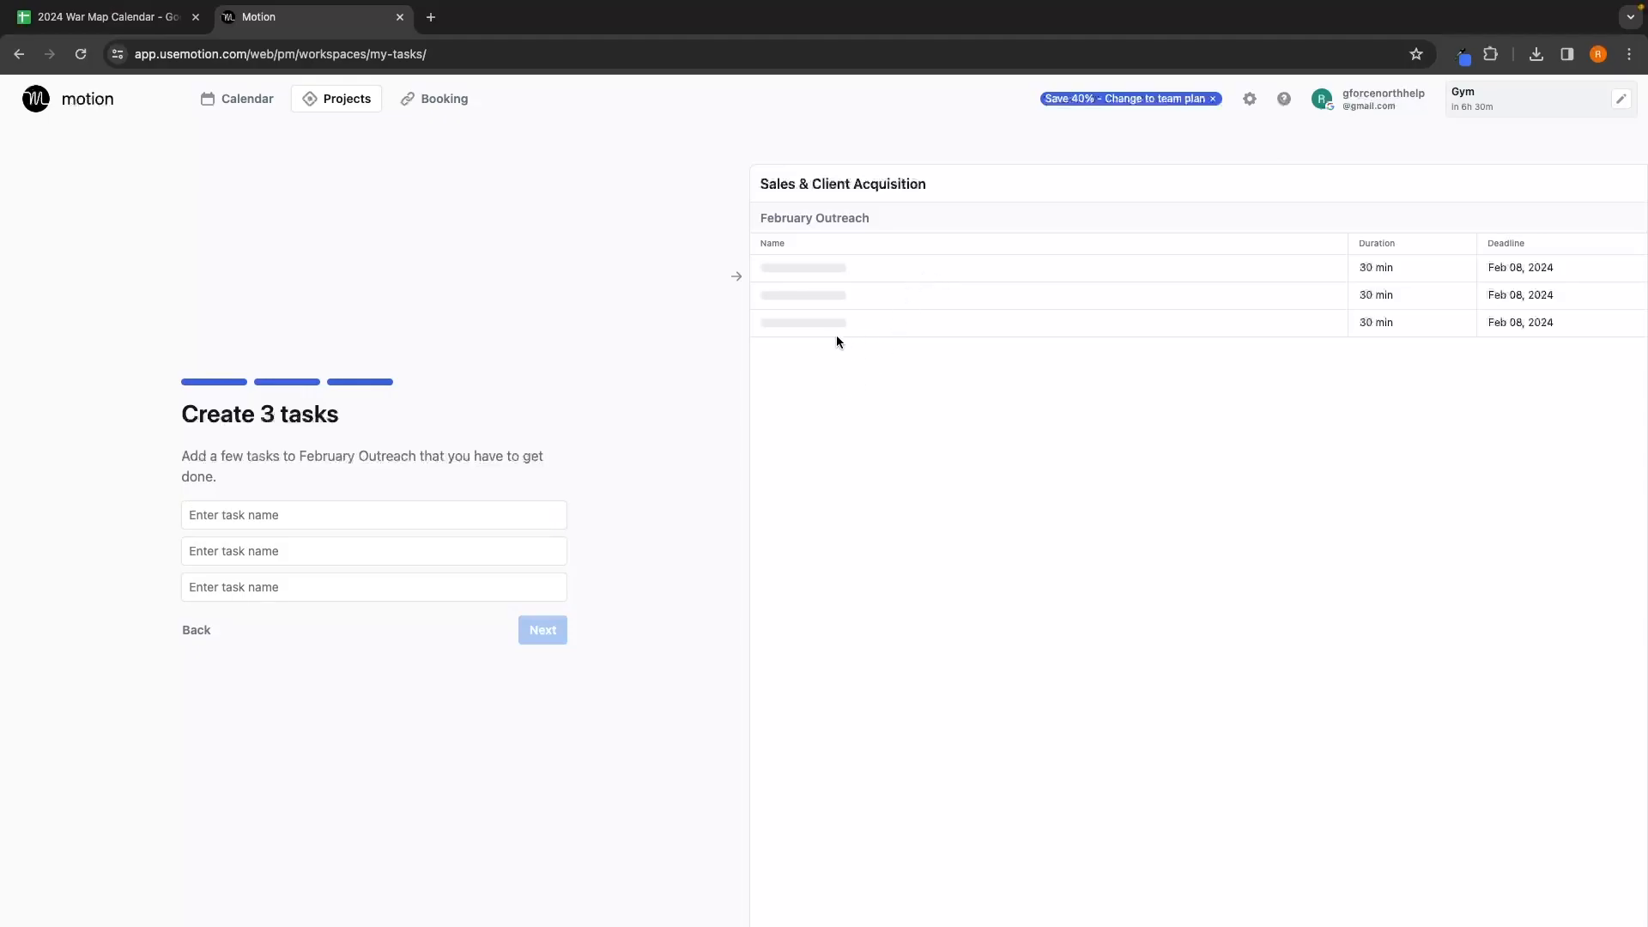
drag(755, 183, 933, 184)
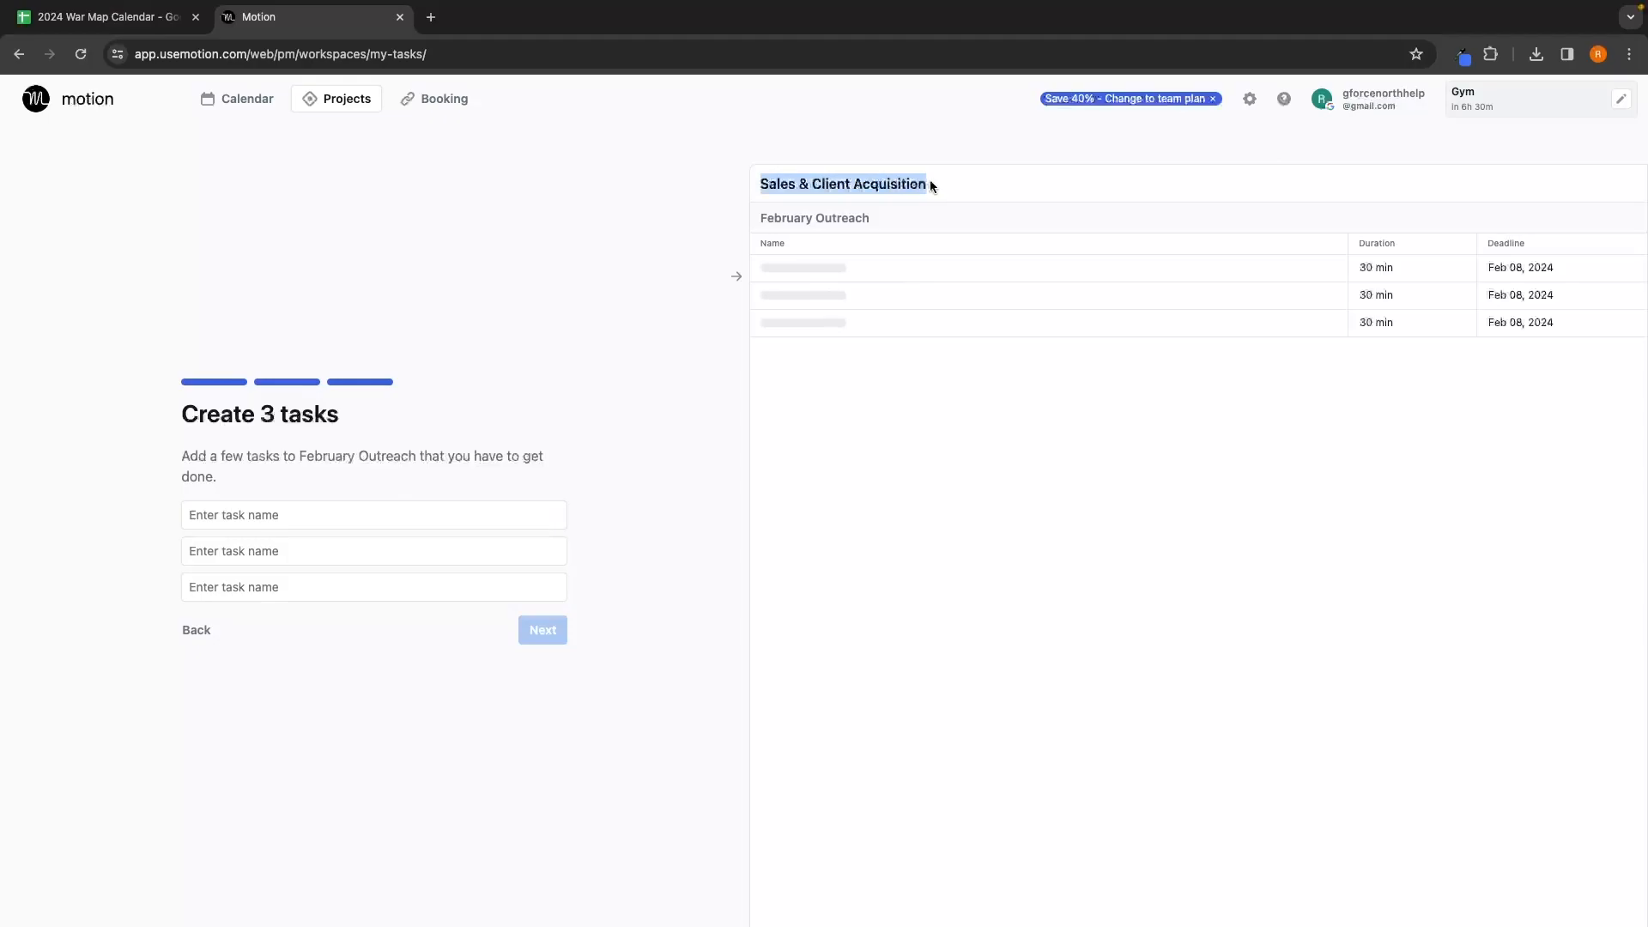
drag(755, 214, 866, 215)
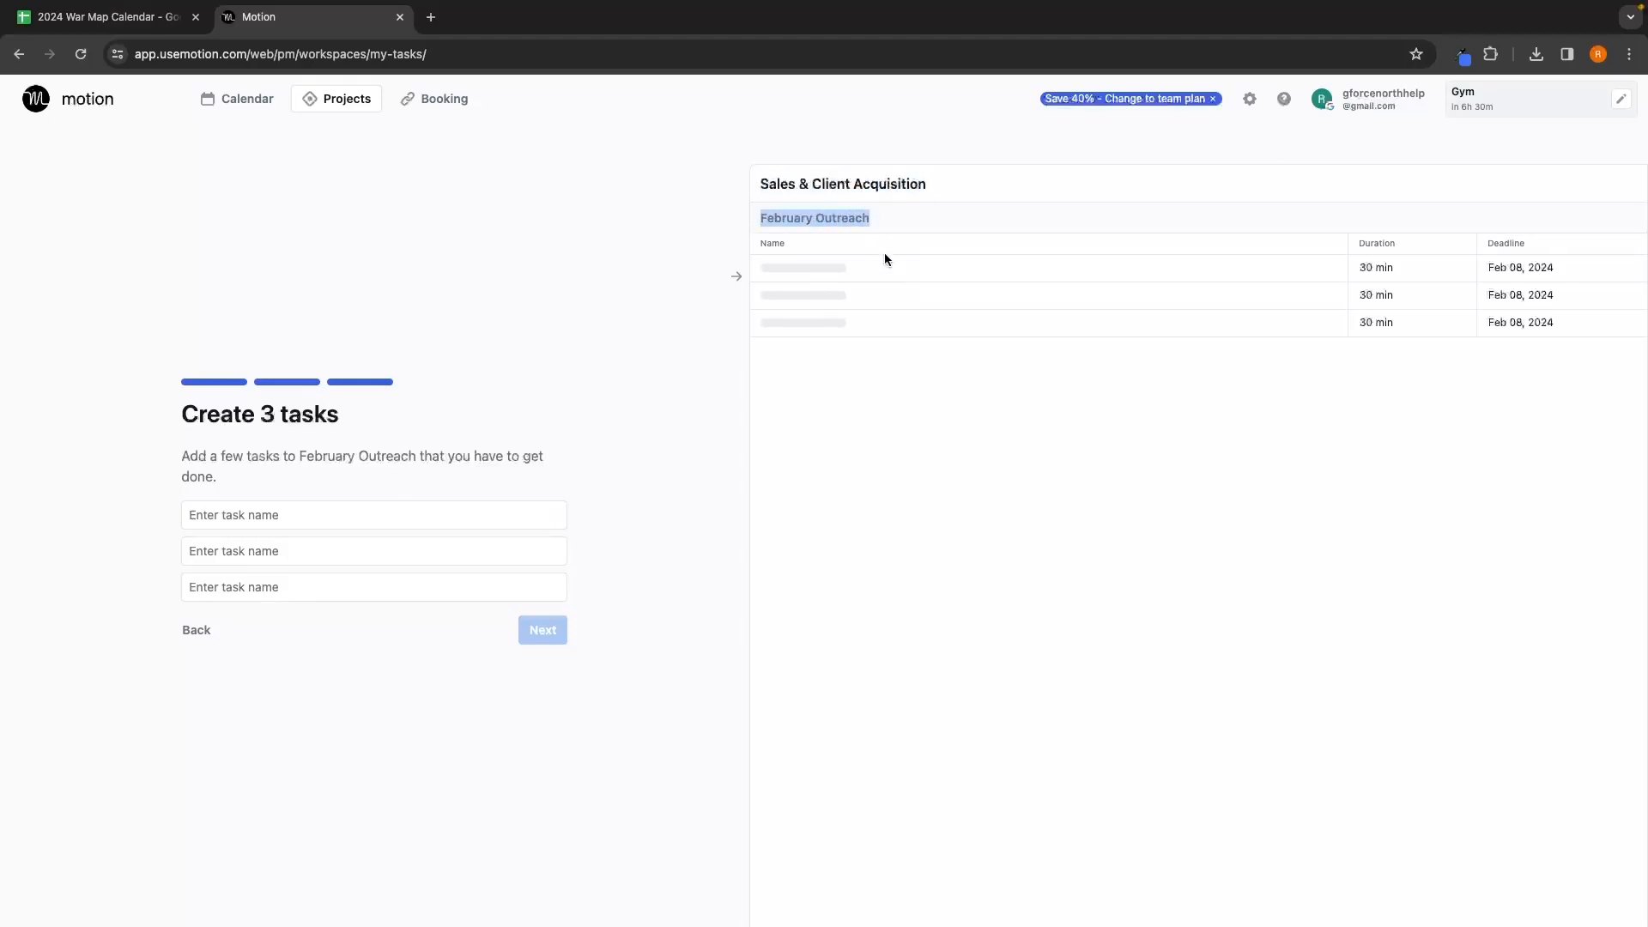
click(790, 266)
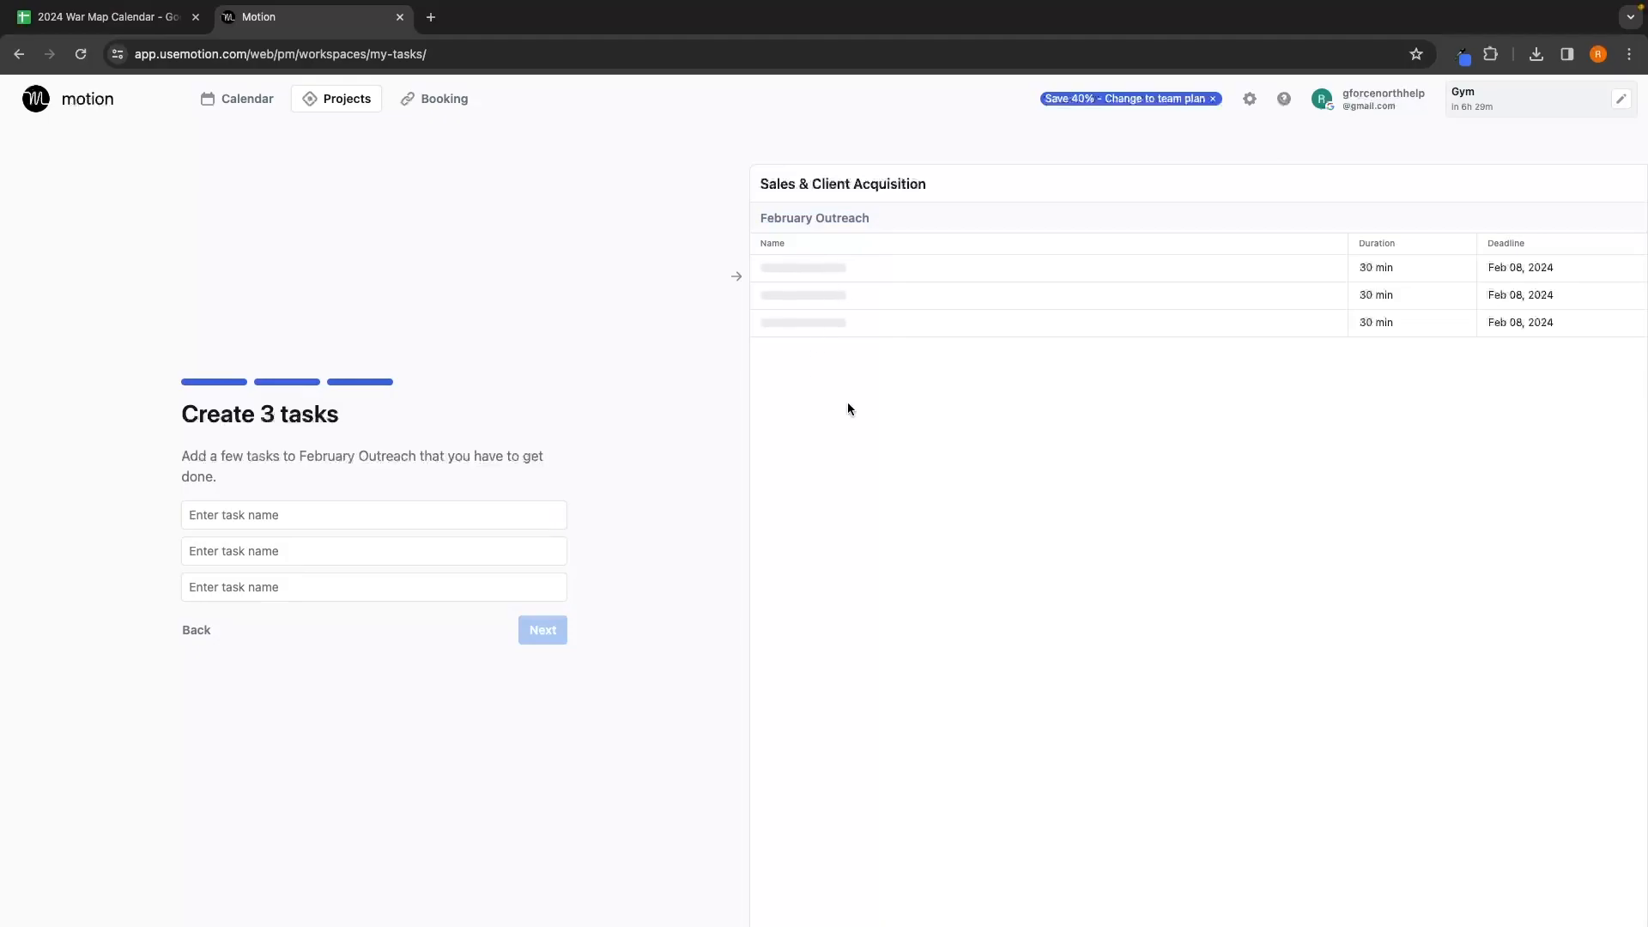
Step: Add tasks 'Reach out to 1,000 prospects via email' and 'Follow up from Januarys prospects', then finish setup
click(351, 514)
text(Reach out to 1,000 prospects via email)
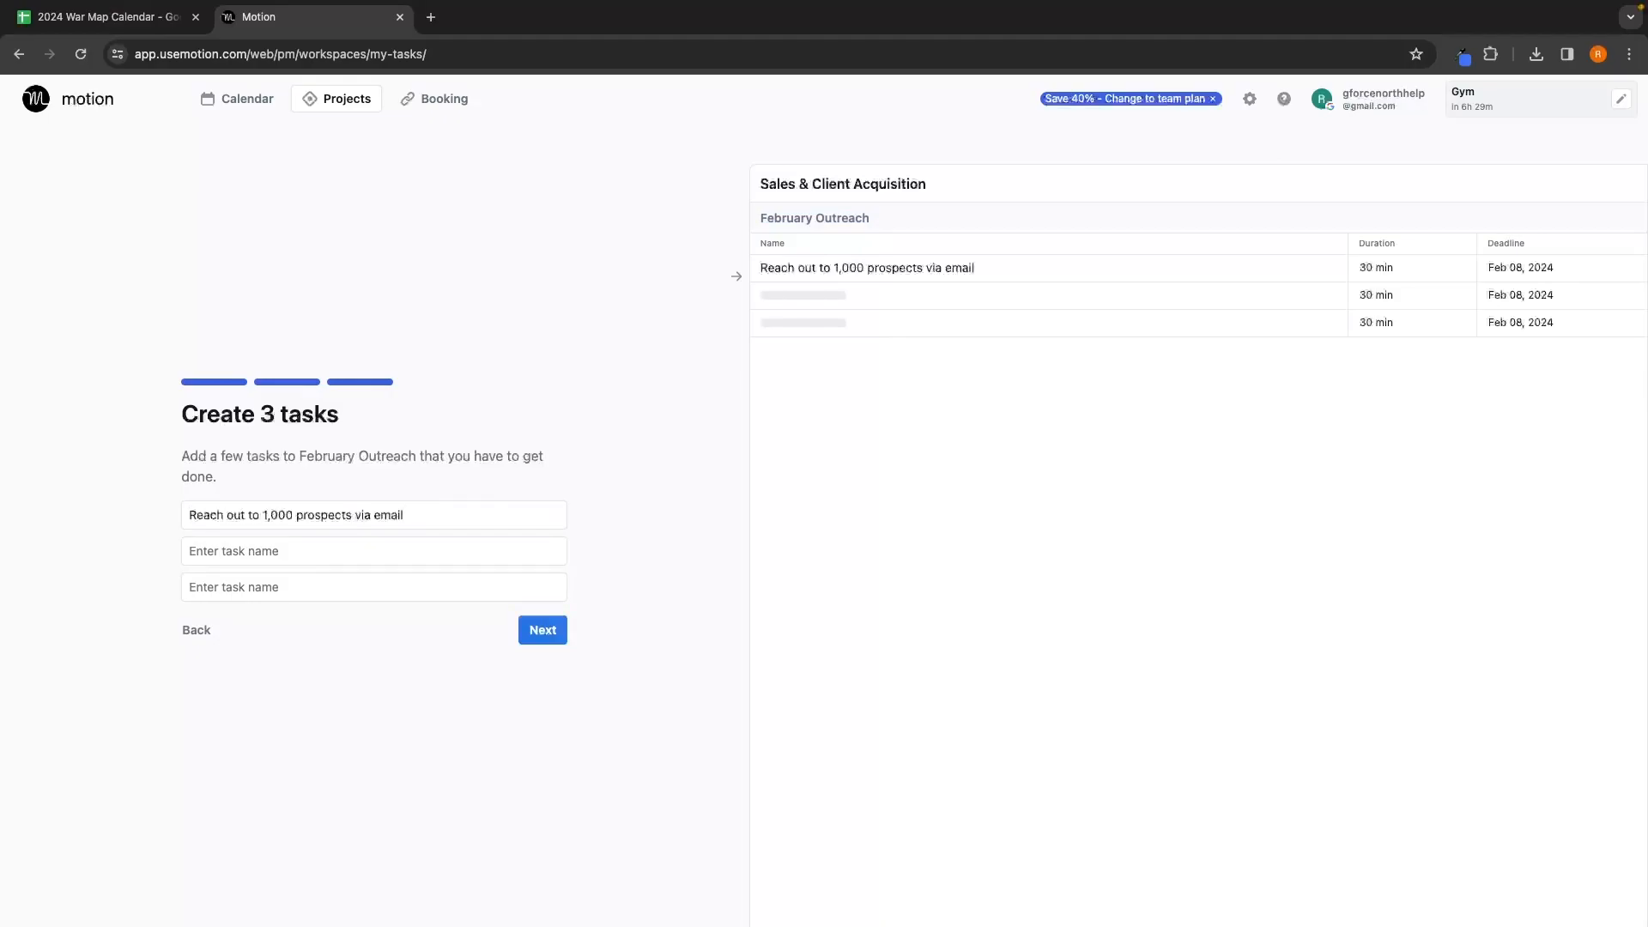
click(253, 558)
text(Follow up from Januarys prospects)
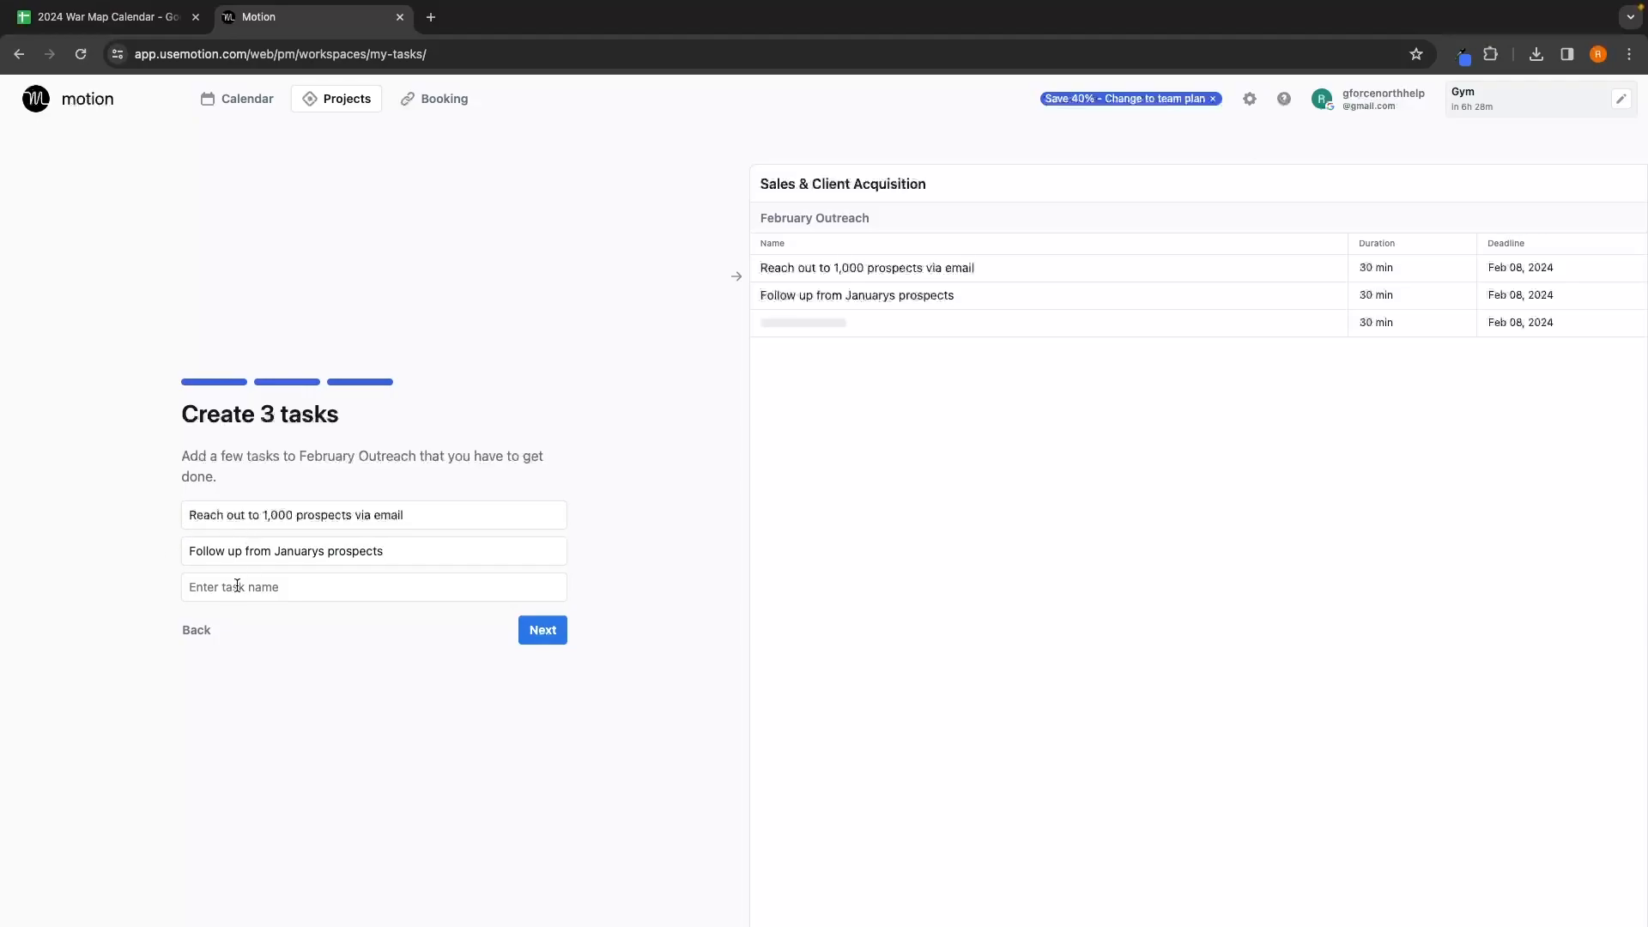
click(543, 630)
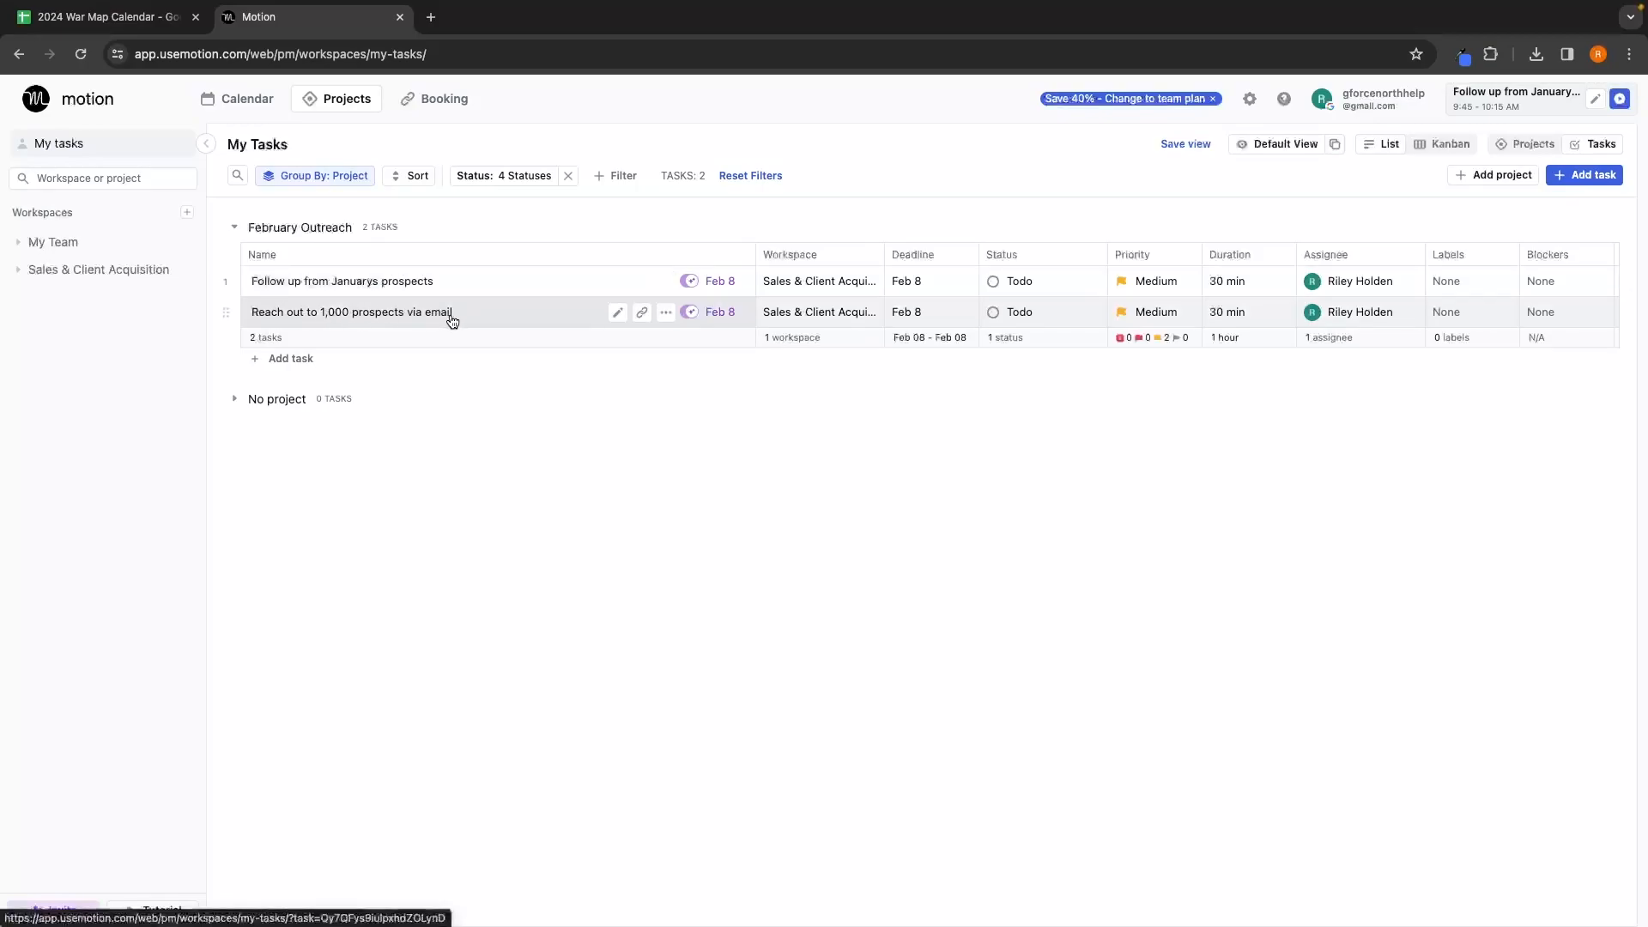
Step: Collapse the sidebar, paste a four-item checklist into the outreach task's description, and save it
key([)
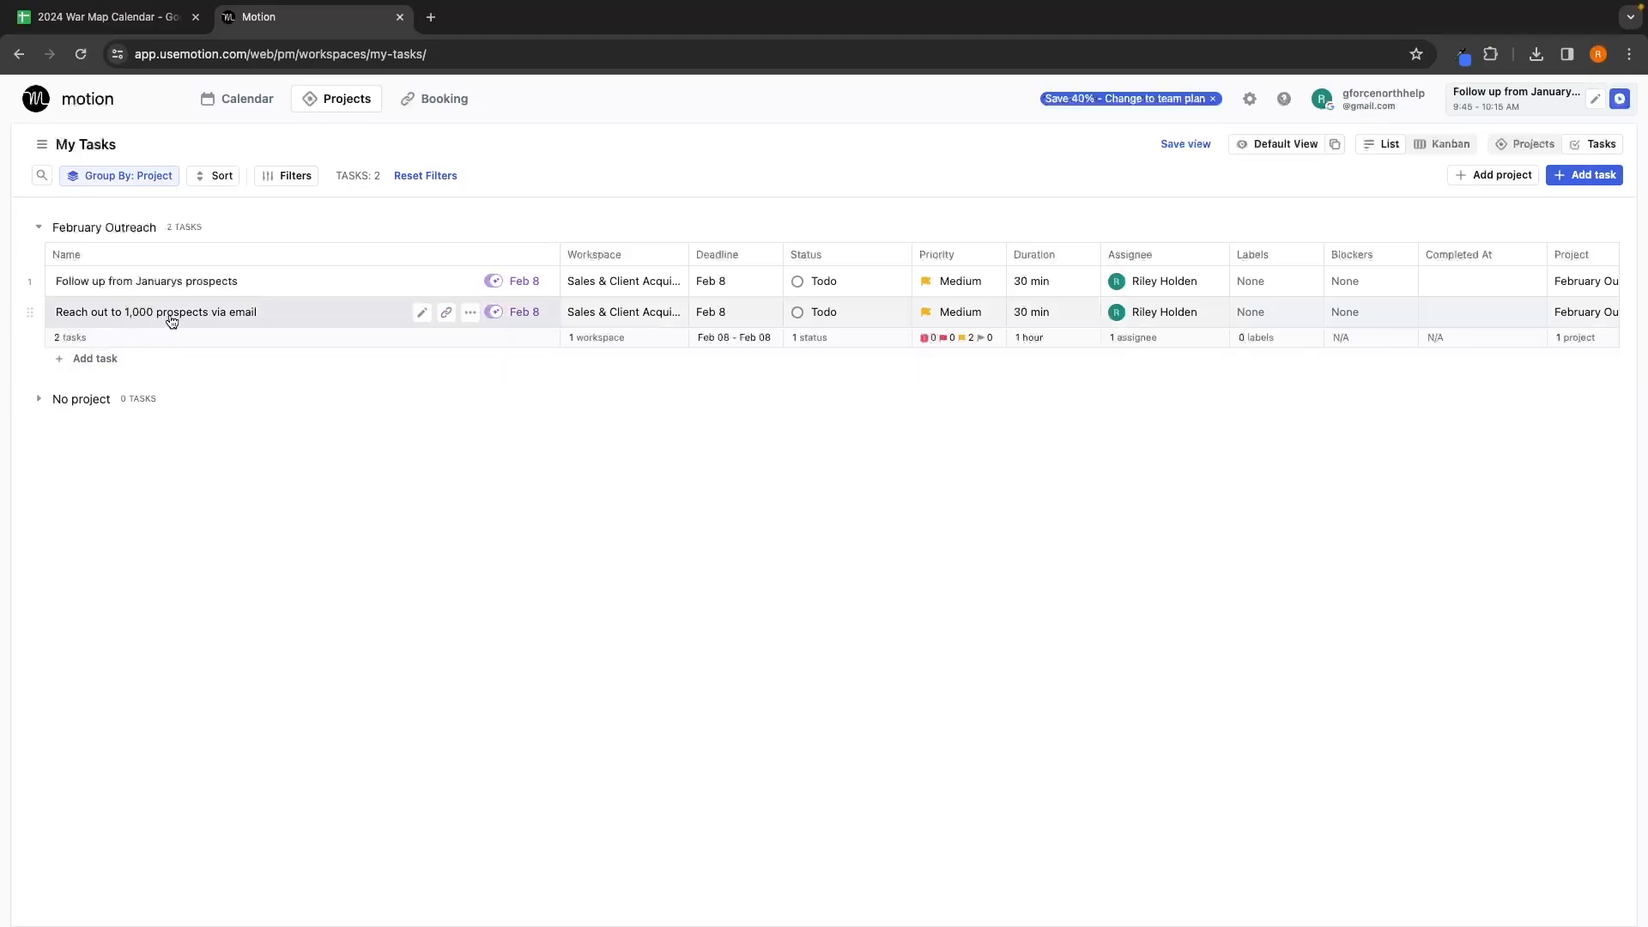
click(264, 323)
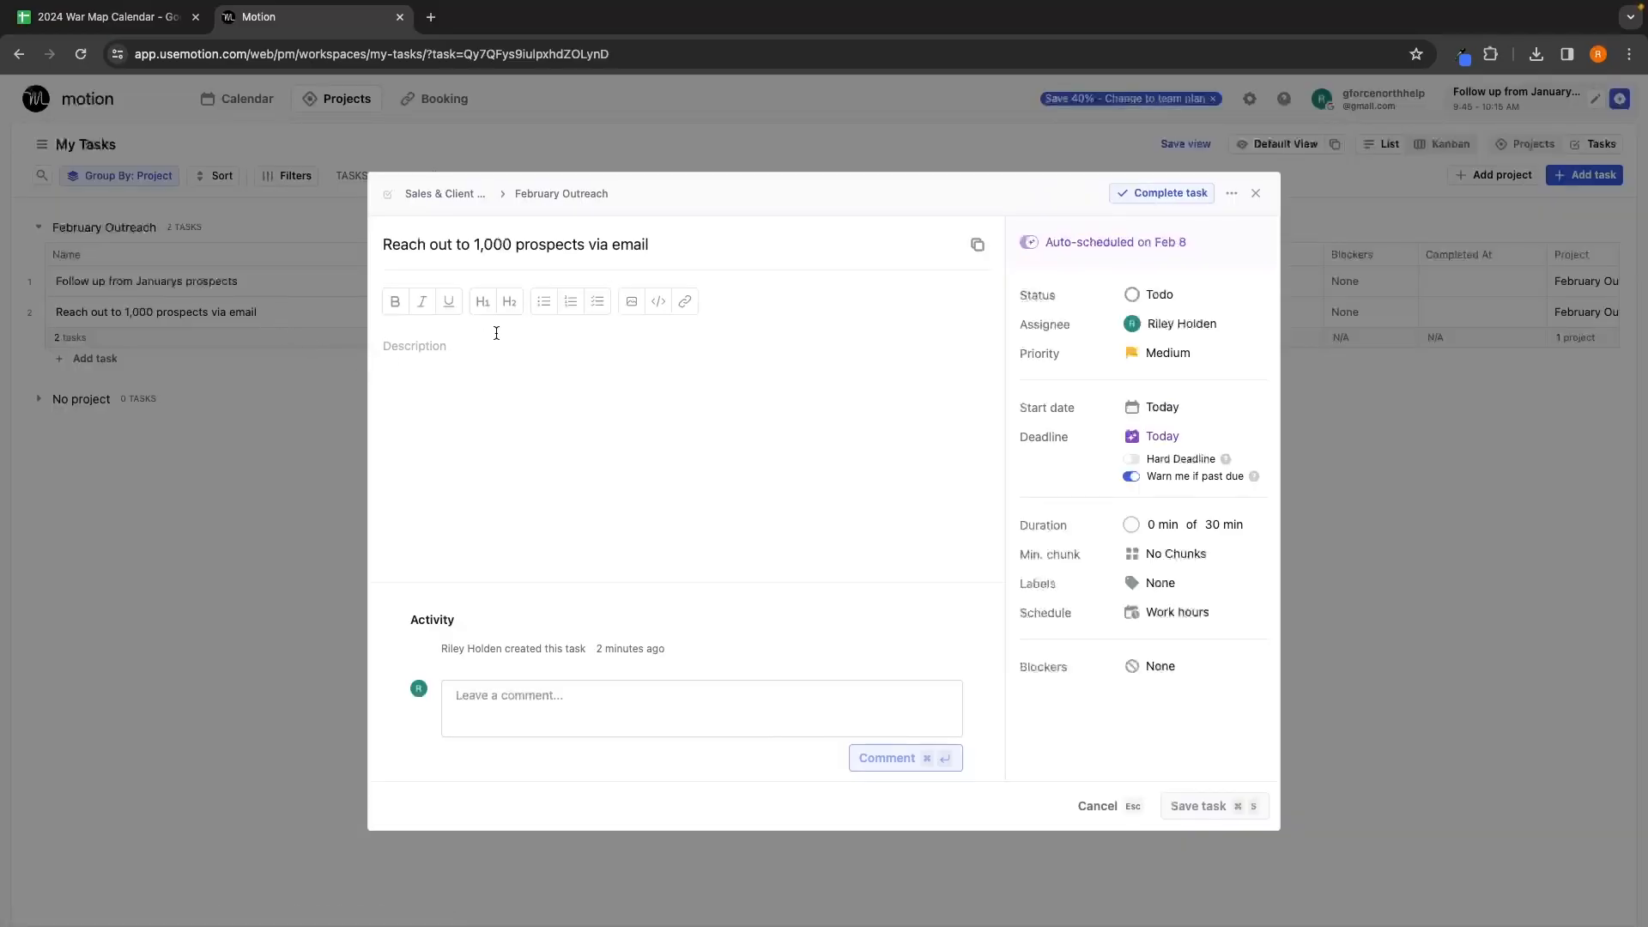
click(599, 307)
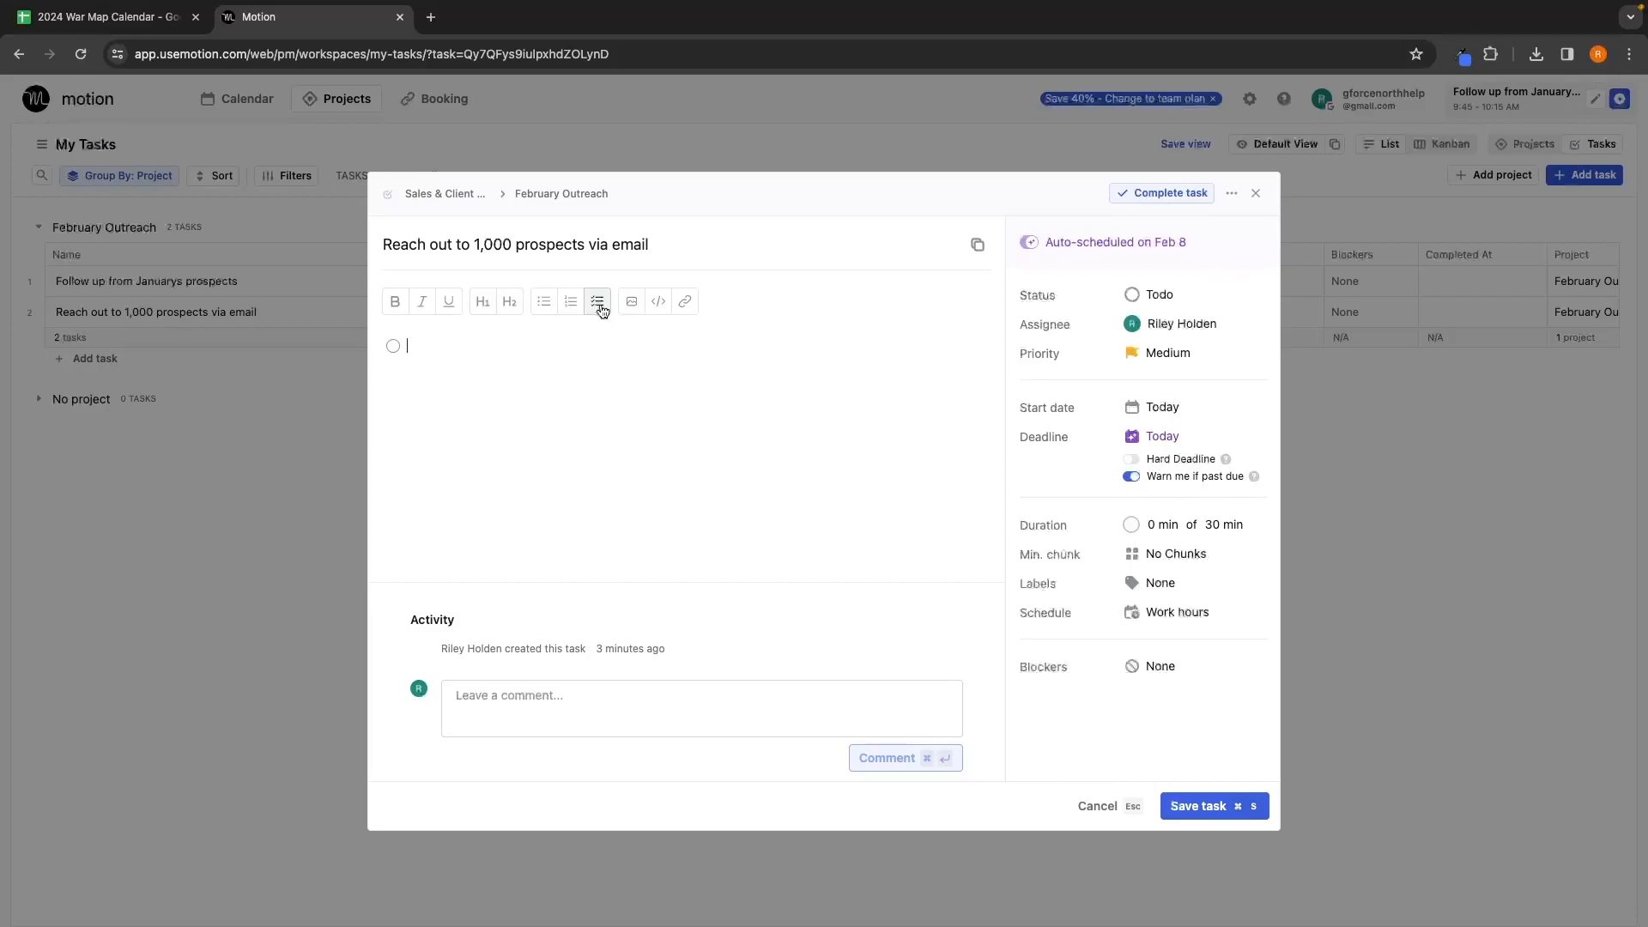
text(Use Apollo prospecting software to find 1,000 leads in the plumbing niche)
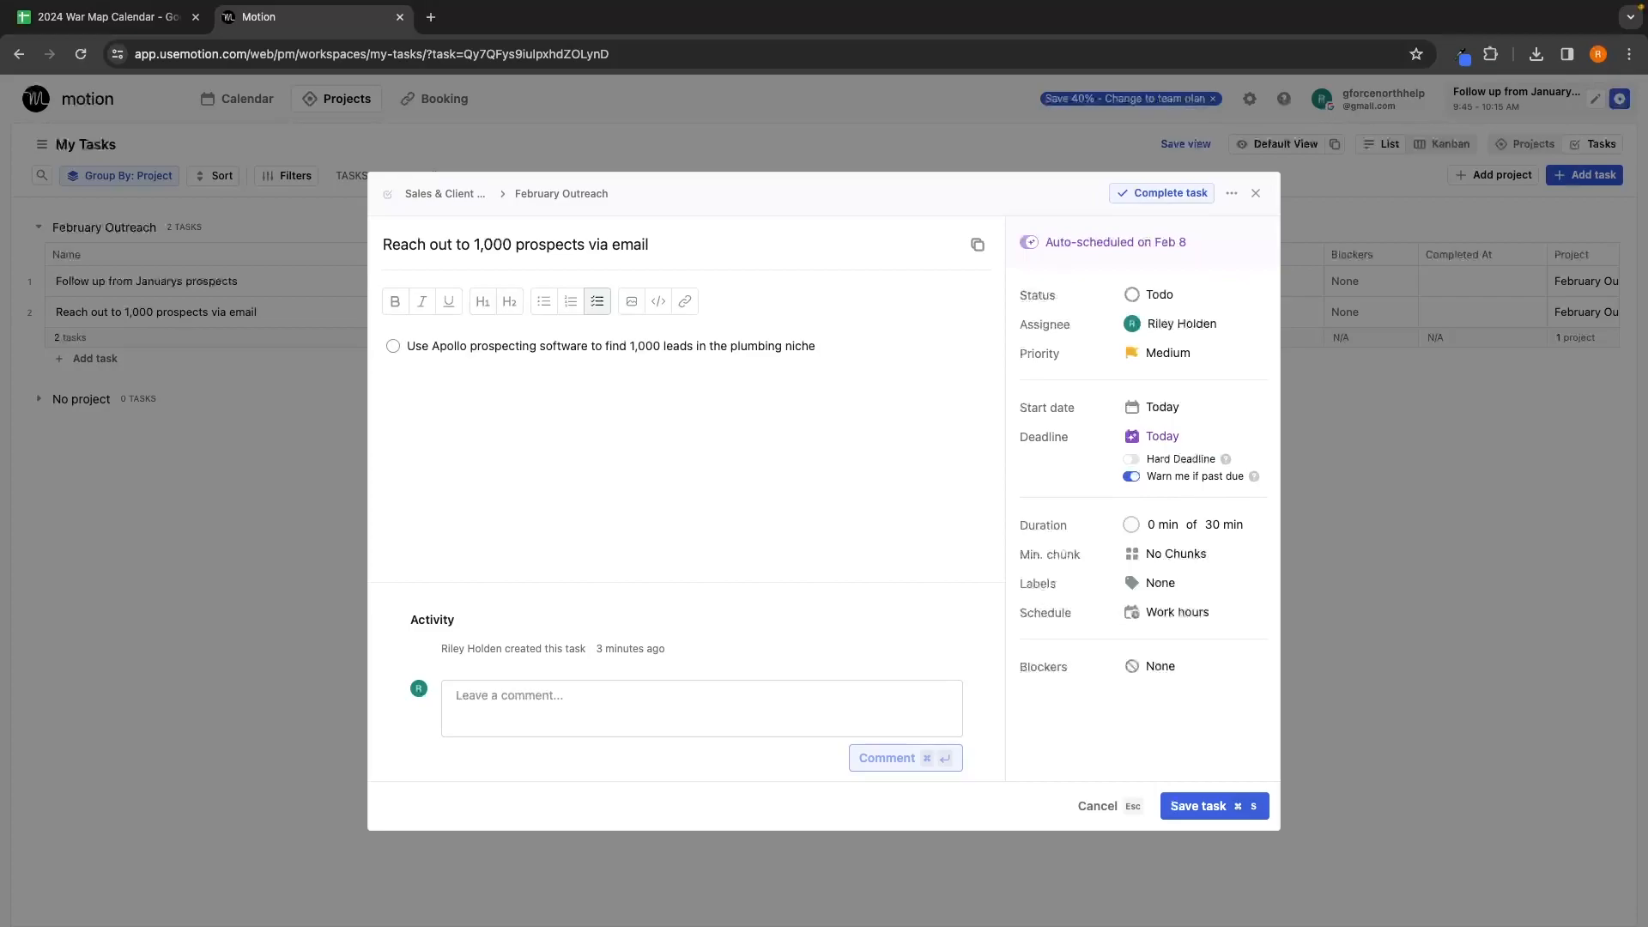
key(Return)
text(Create 3 different emails to test out Test the 3 emails by sending to 100 people each)
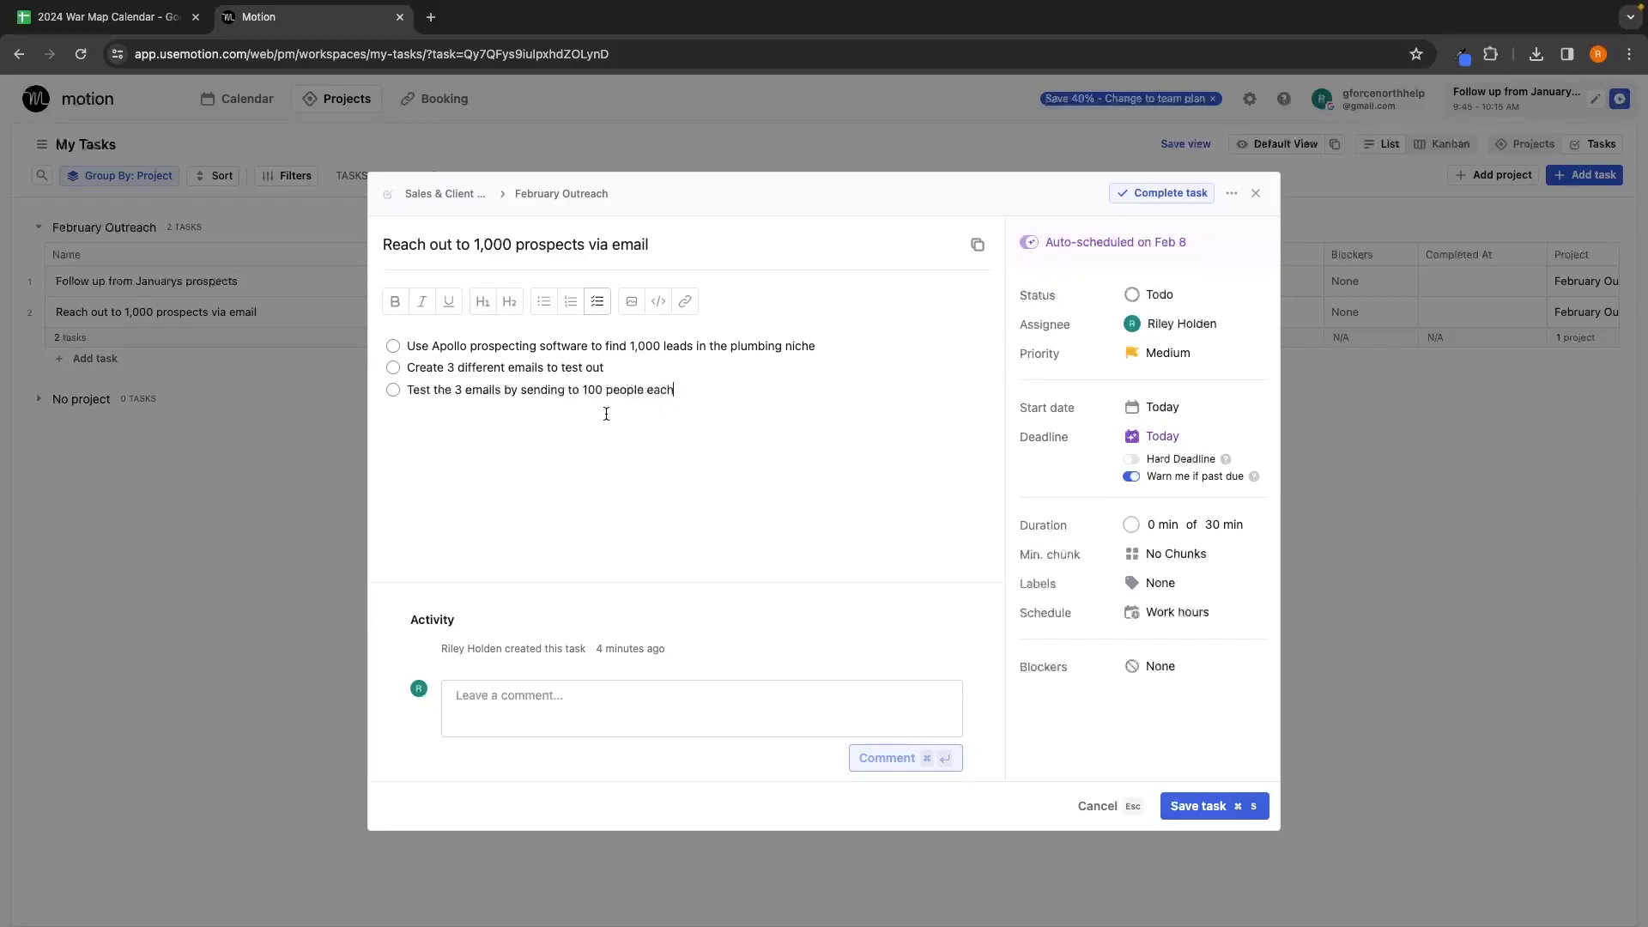
key(Return)
text(Whichever email had the best response rate, send that to the other 700 leads)
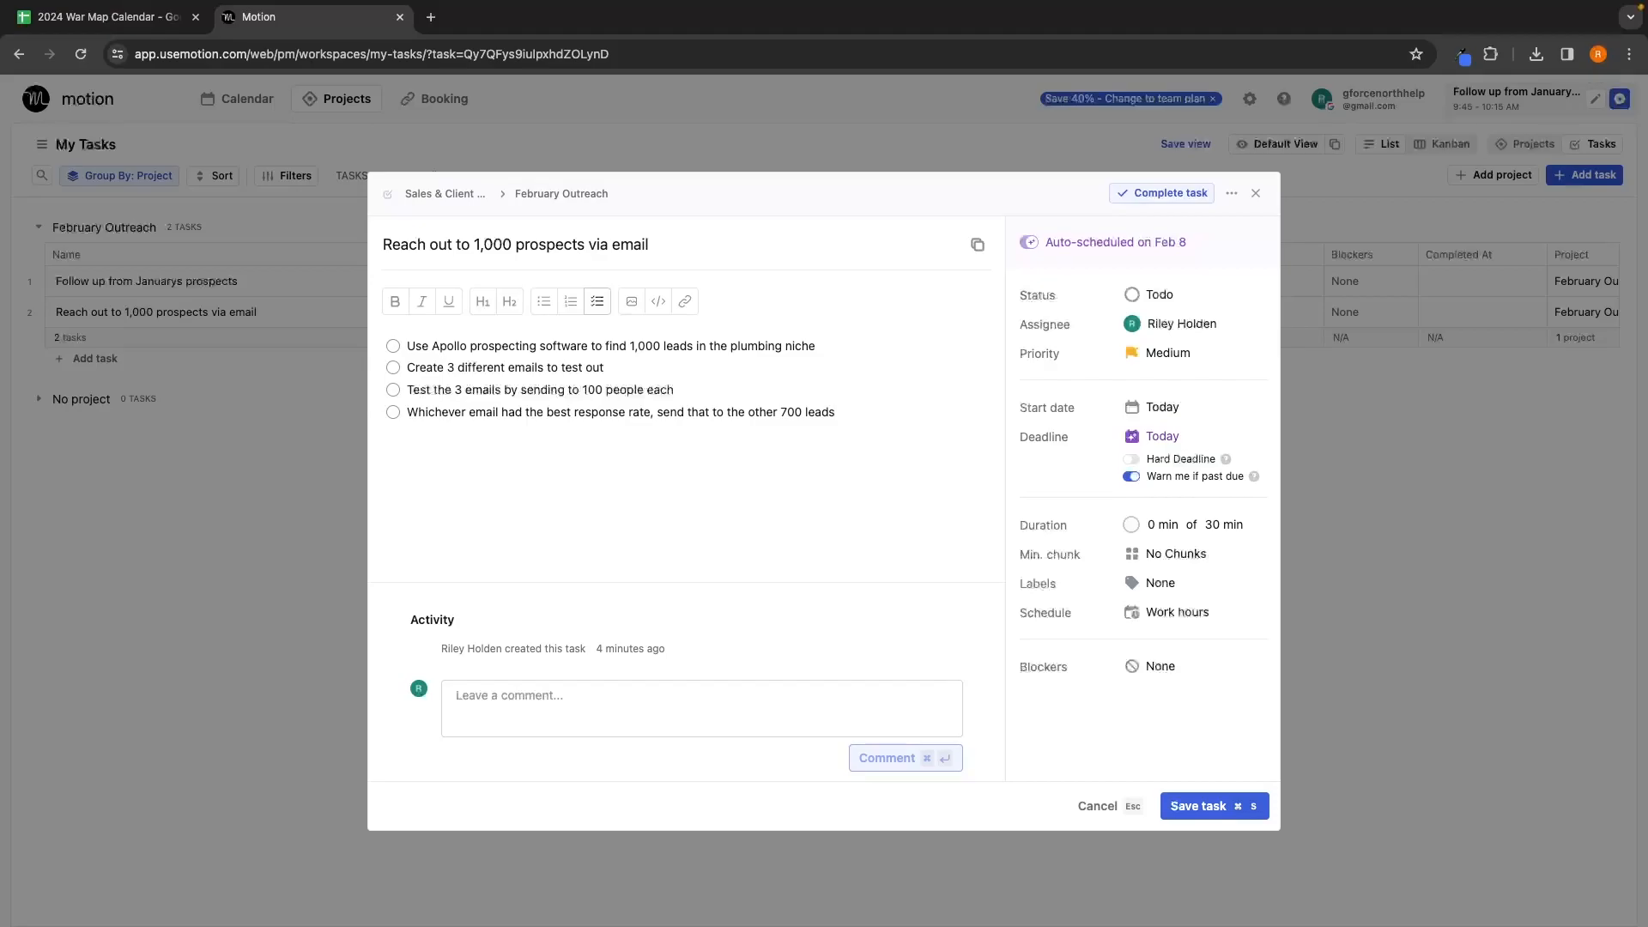
click(1195, 804)
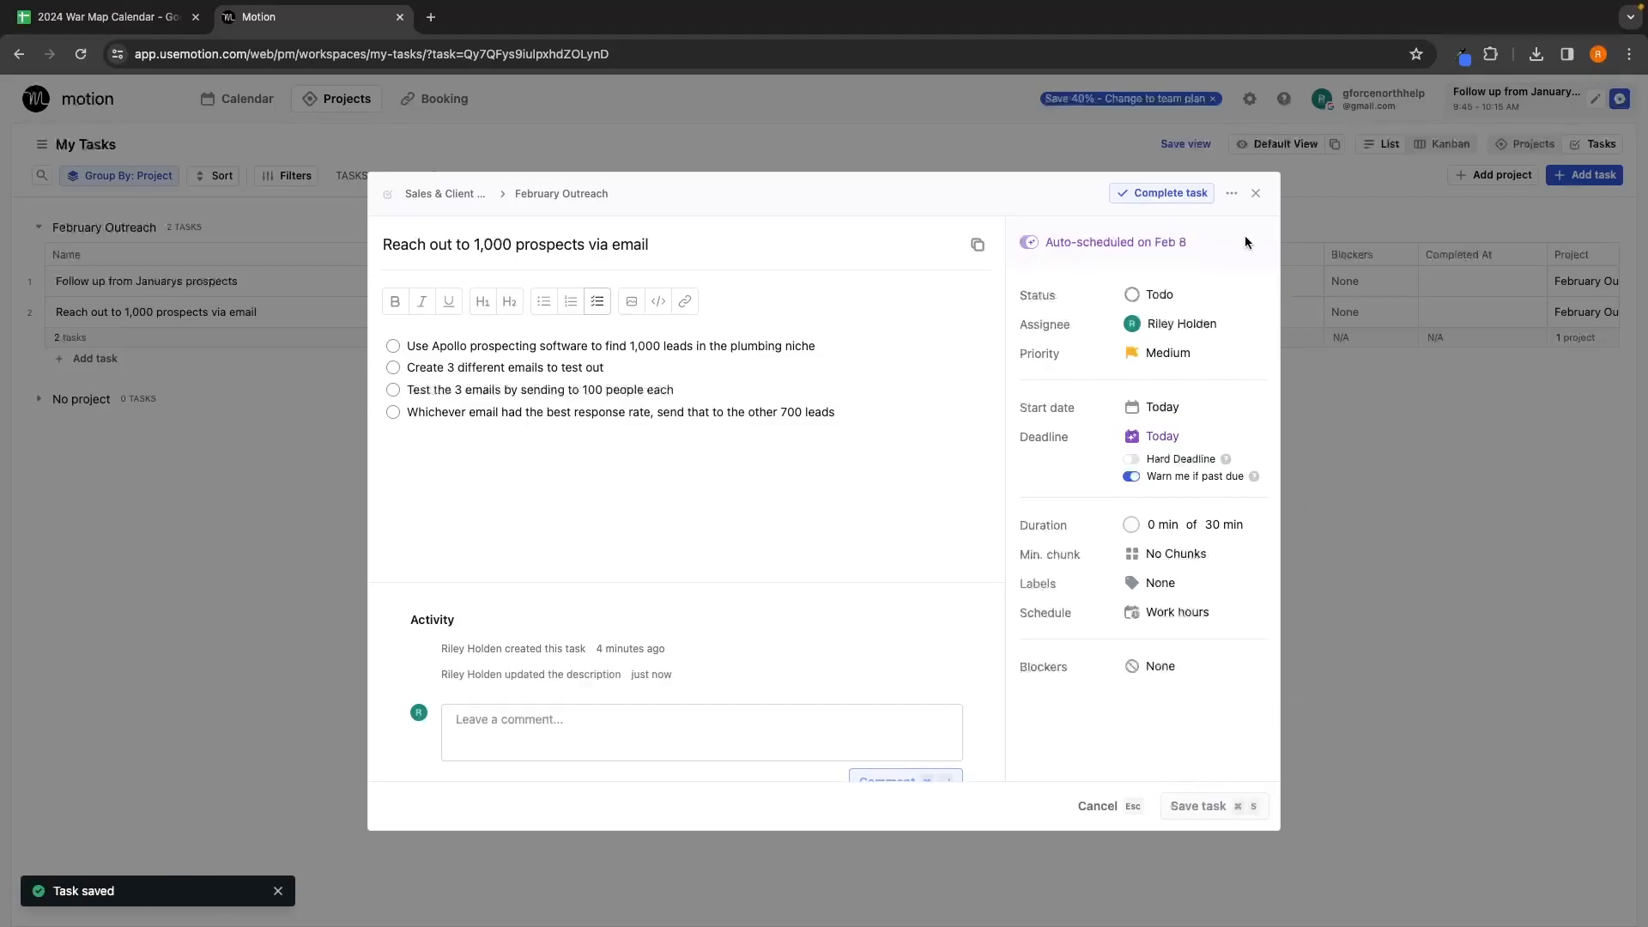
click(1256, 193)
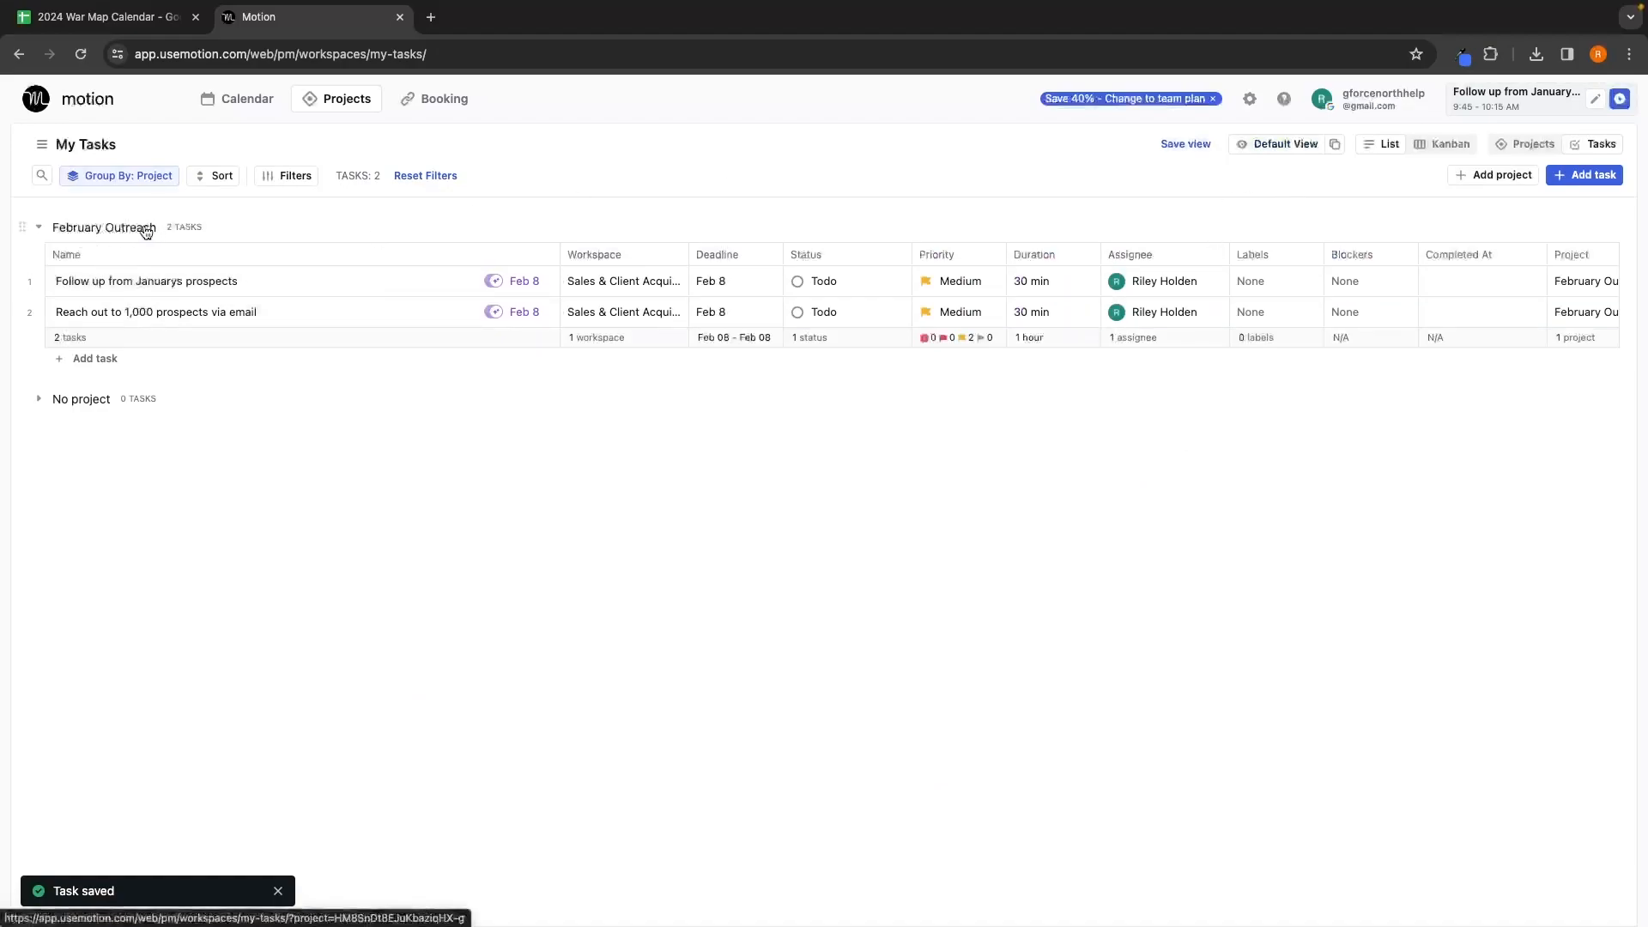
Step: Reopen the outreach task, tick all four checklist steps, then untick them all
click(134, 314)
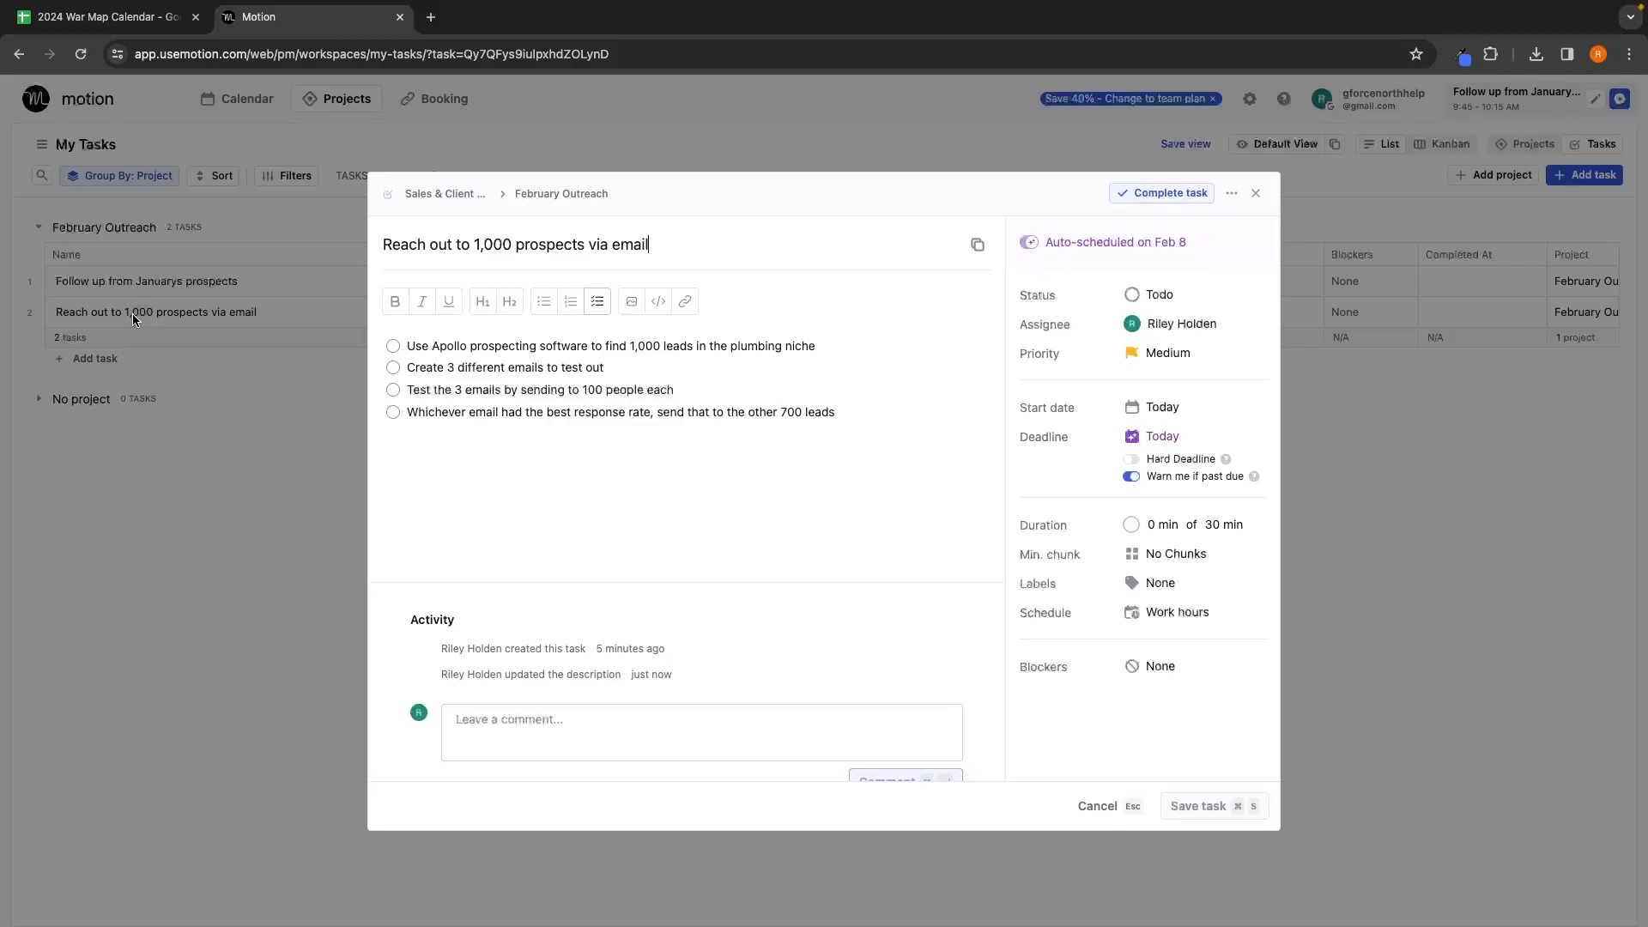
click(393, 346)
click(393, 367)
click(393, 389)
click(394, 413)
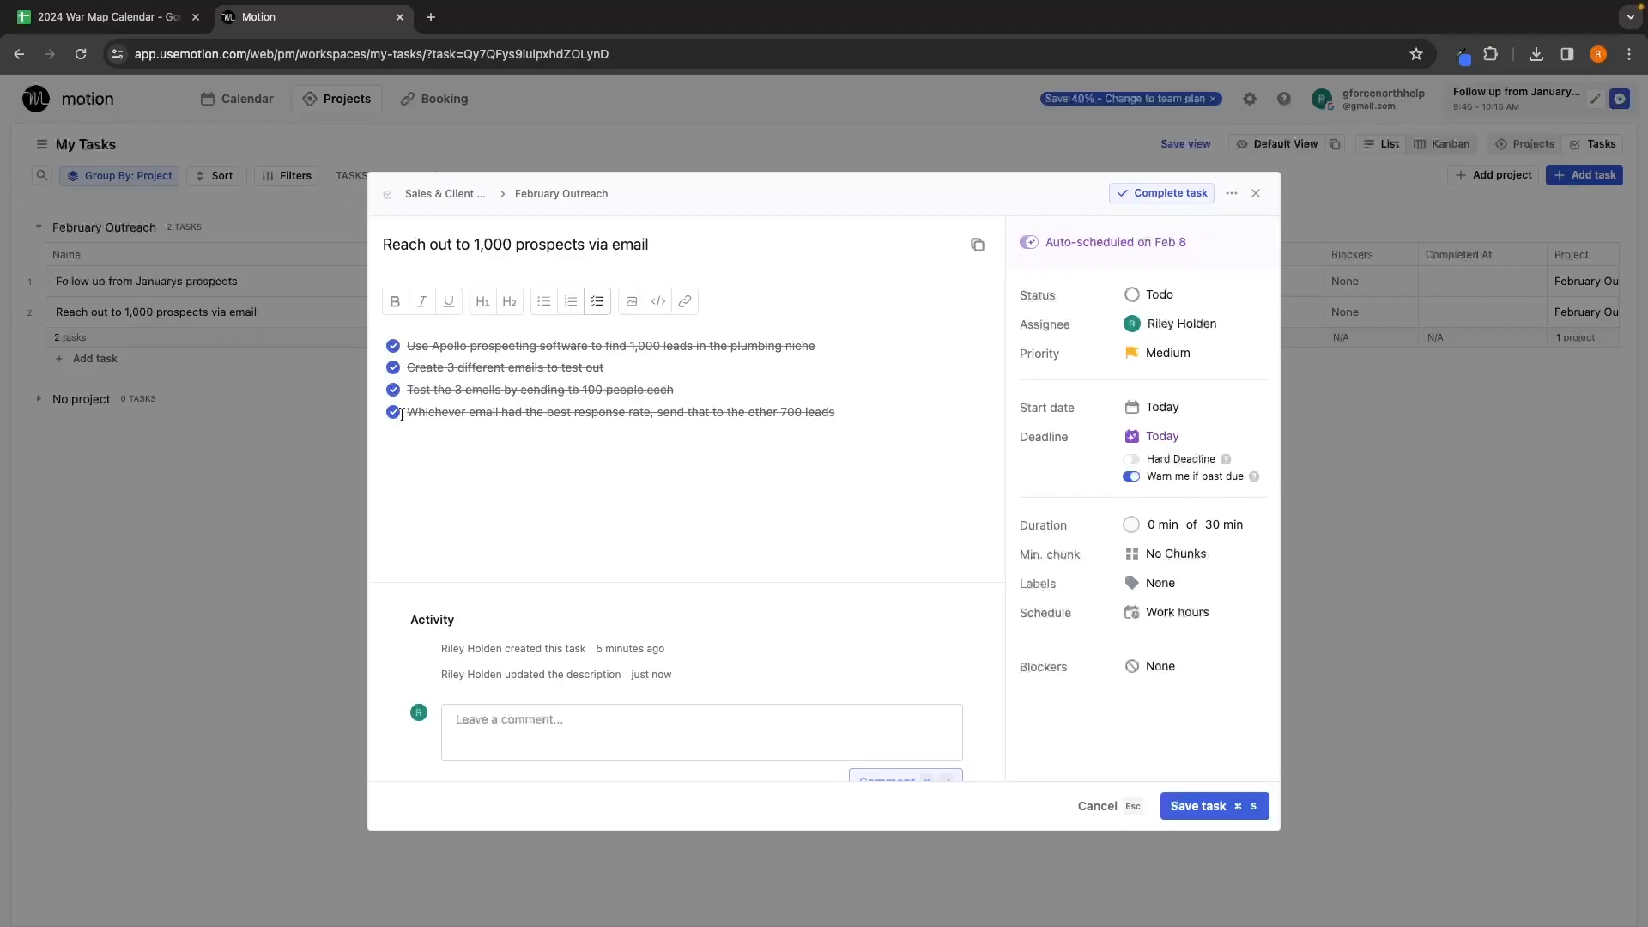
click(393, 412)
click(393, 390)
click(393, 367)
click(393, 345)
Step: Save and close the task, then bring up the follow-up task's deadline calendar
click(1191, 806)
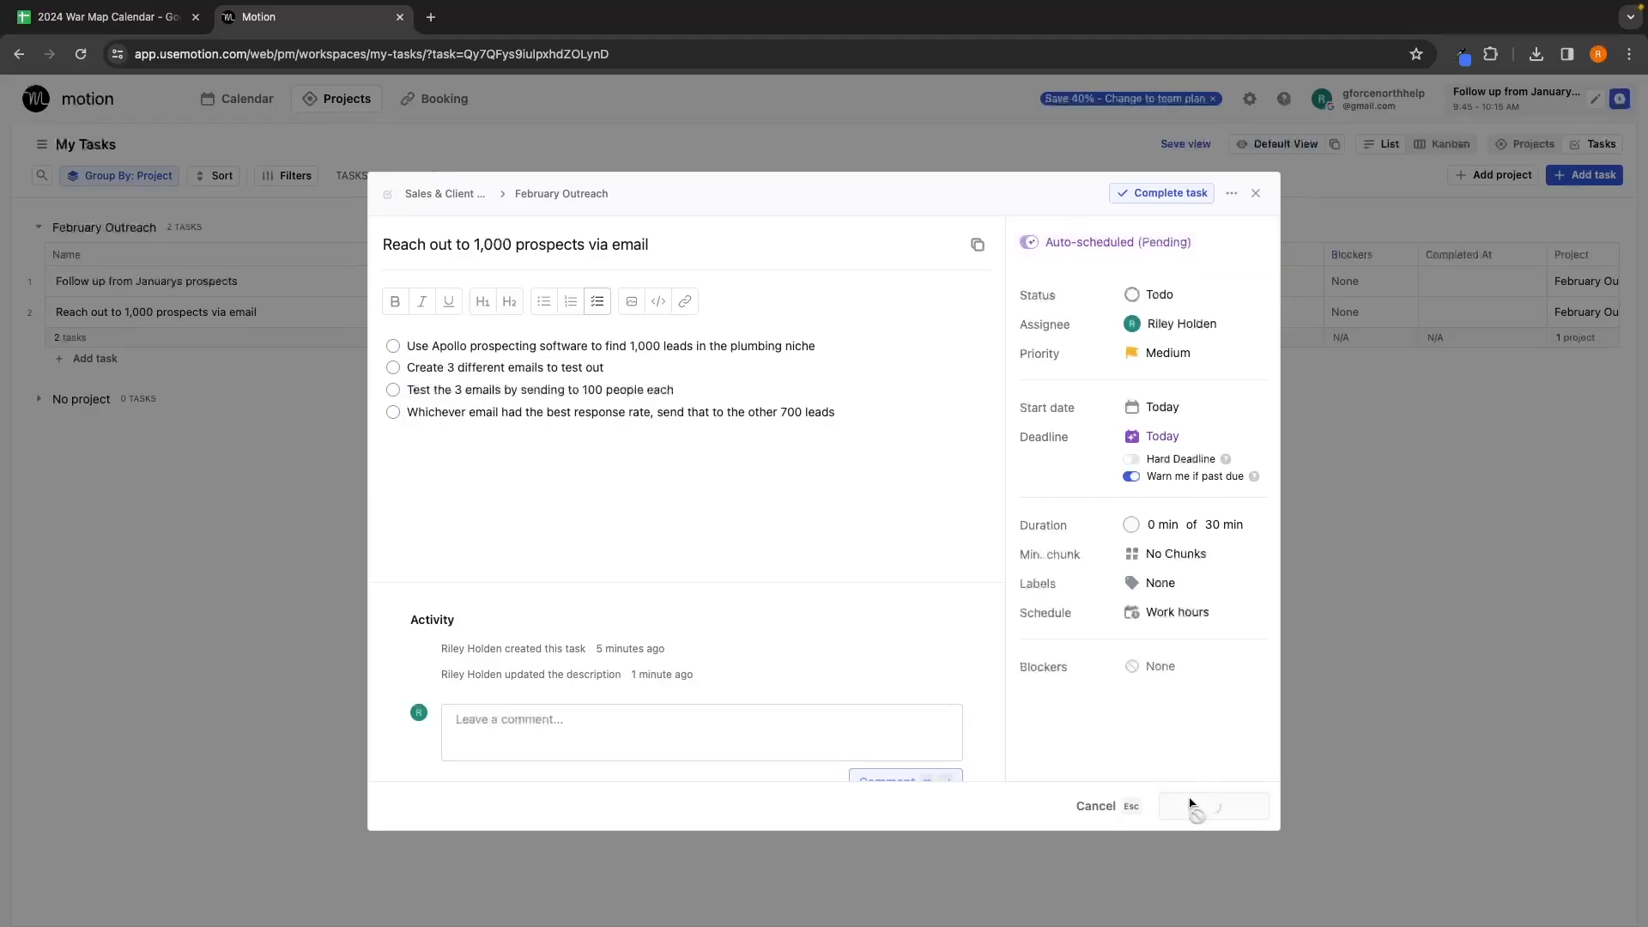
click(1257, 190)
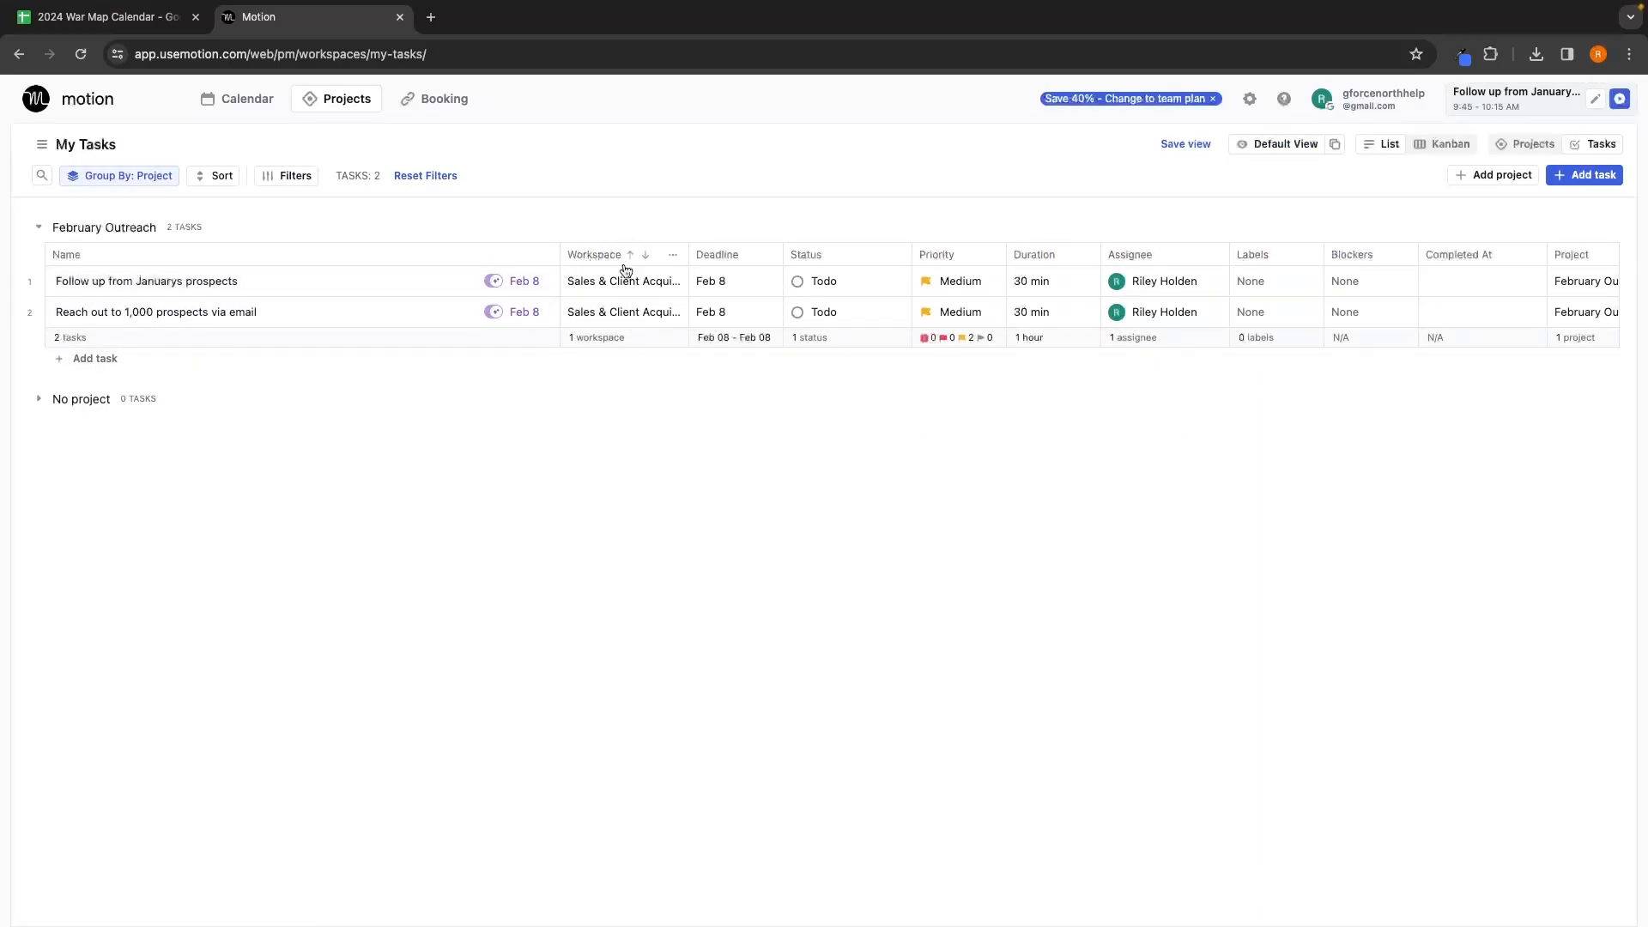
click(741, 277)
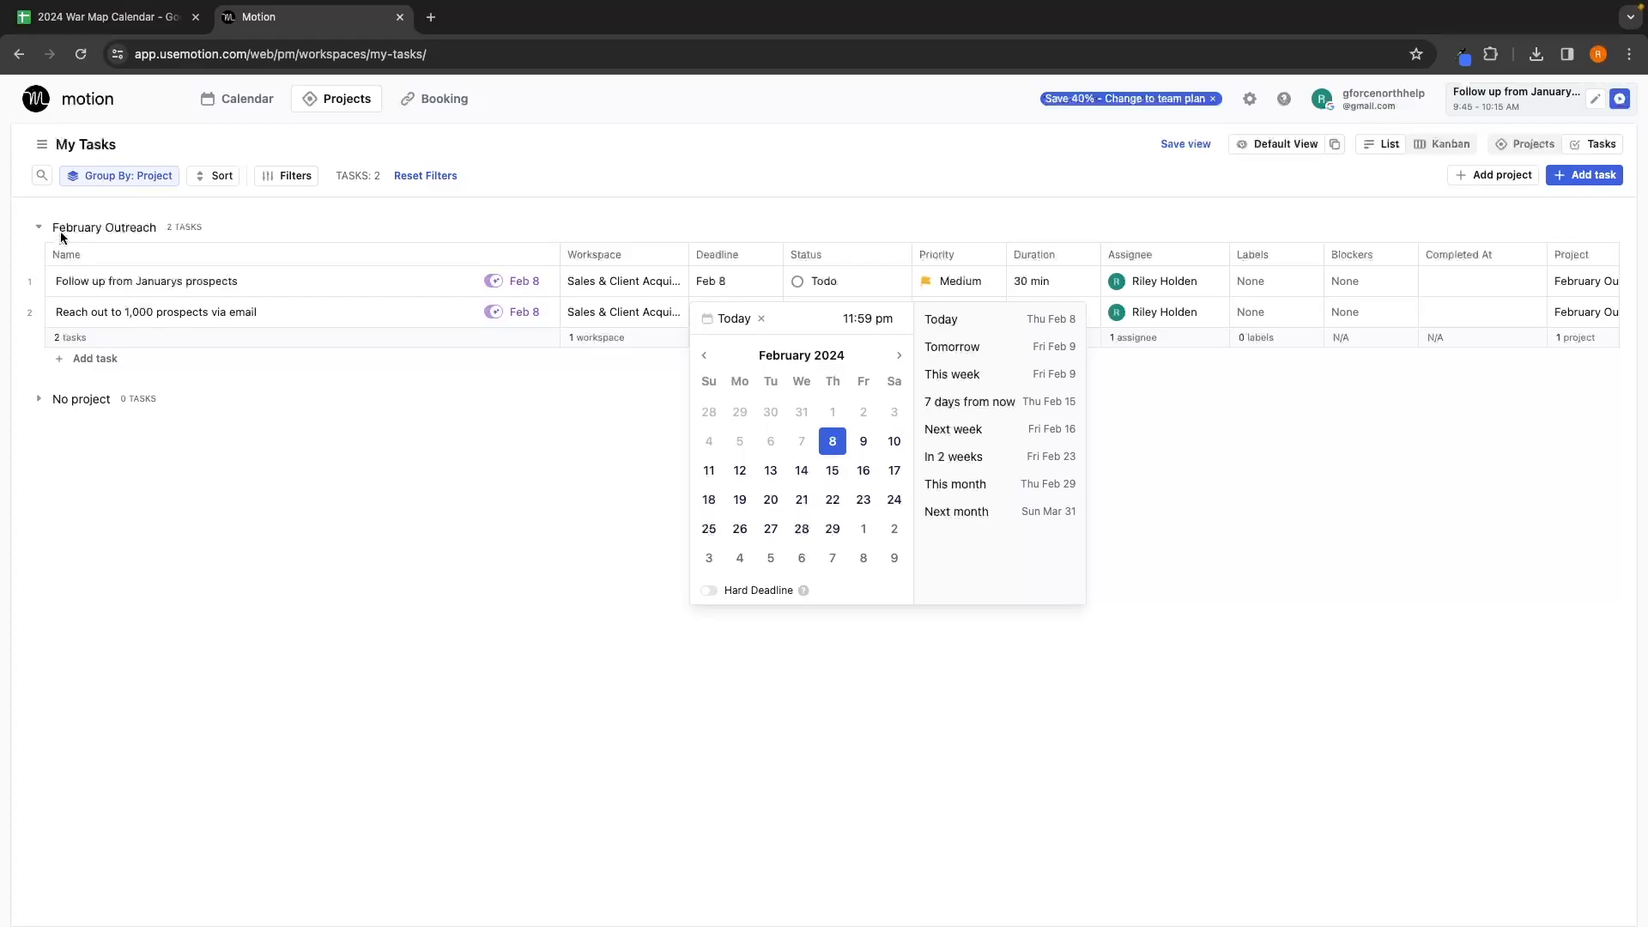
Step: Set the follow-up and outreach tasks' deadlines to Feb 29
click(829, 532)
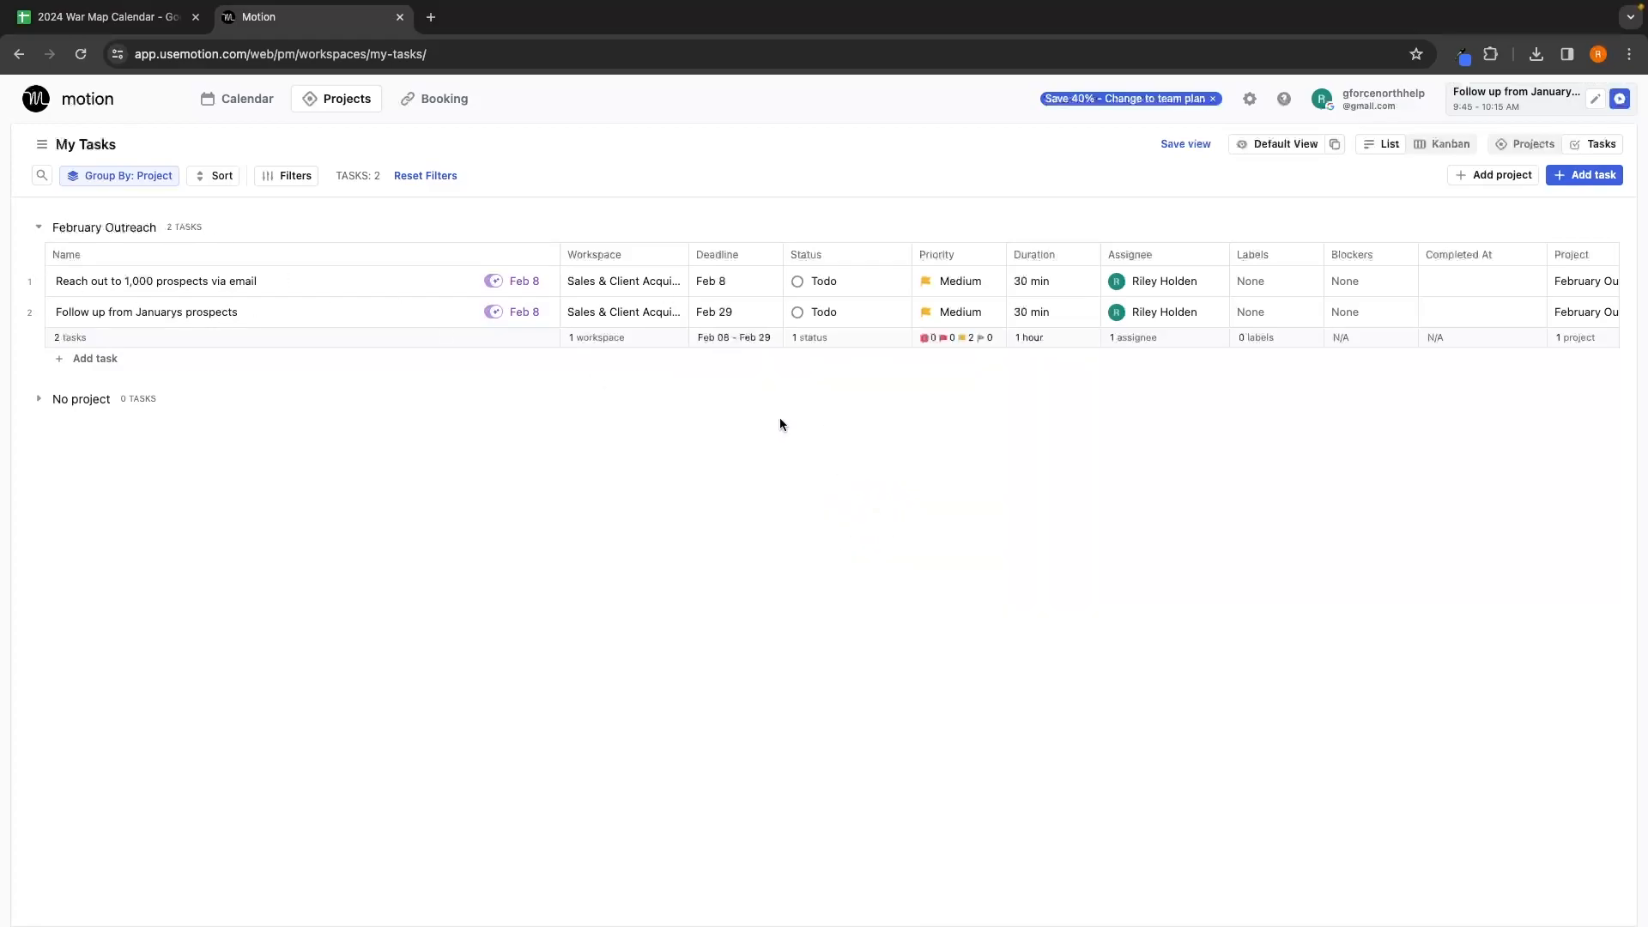
click(725, 288)
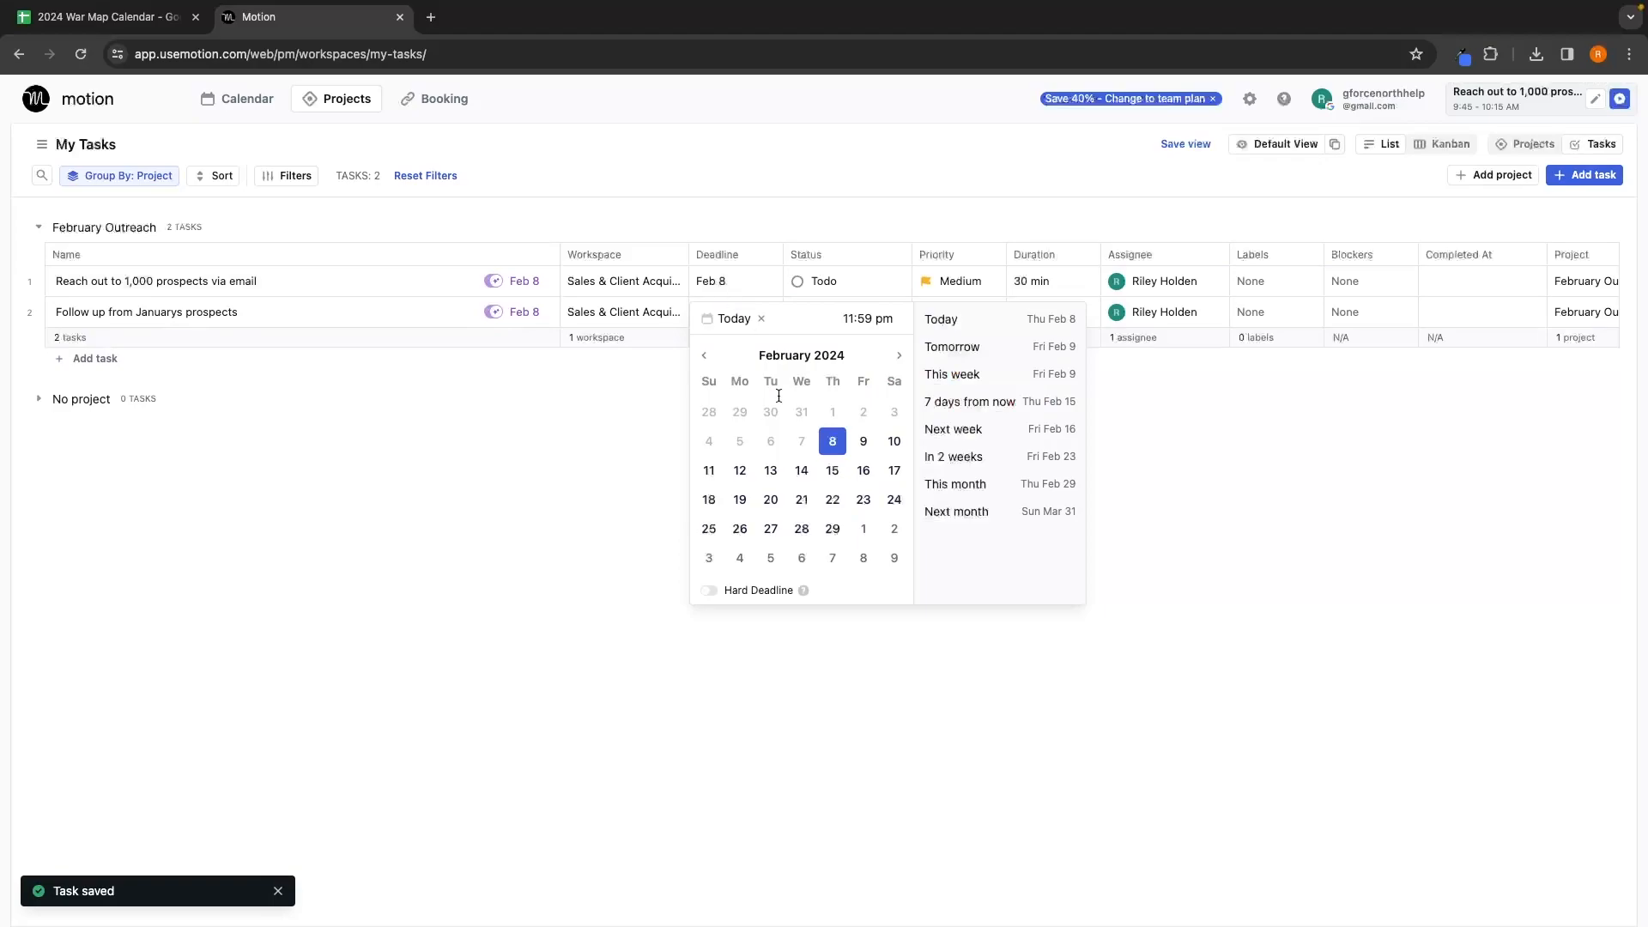
click(829, 529)
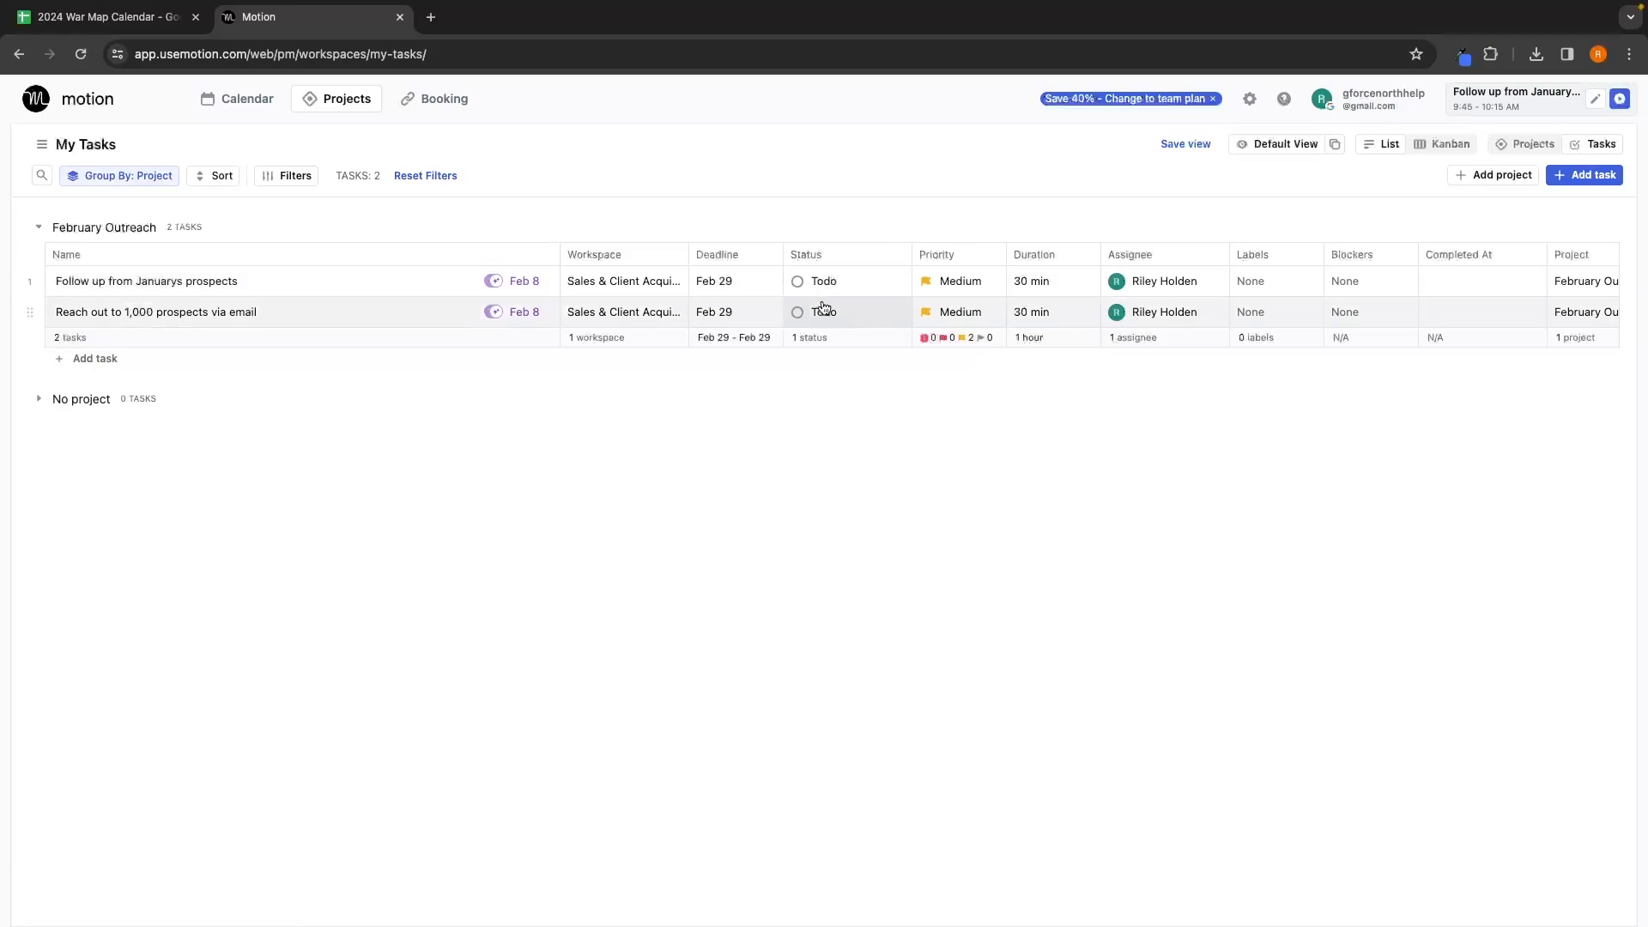
click(832, 313)
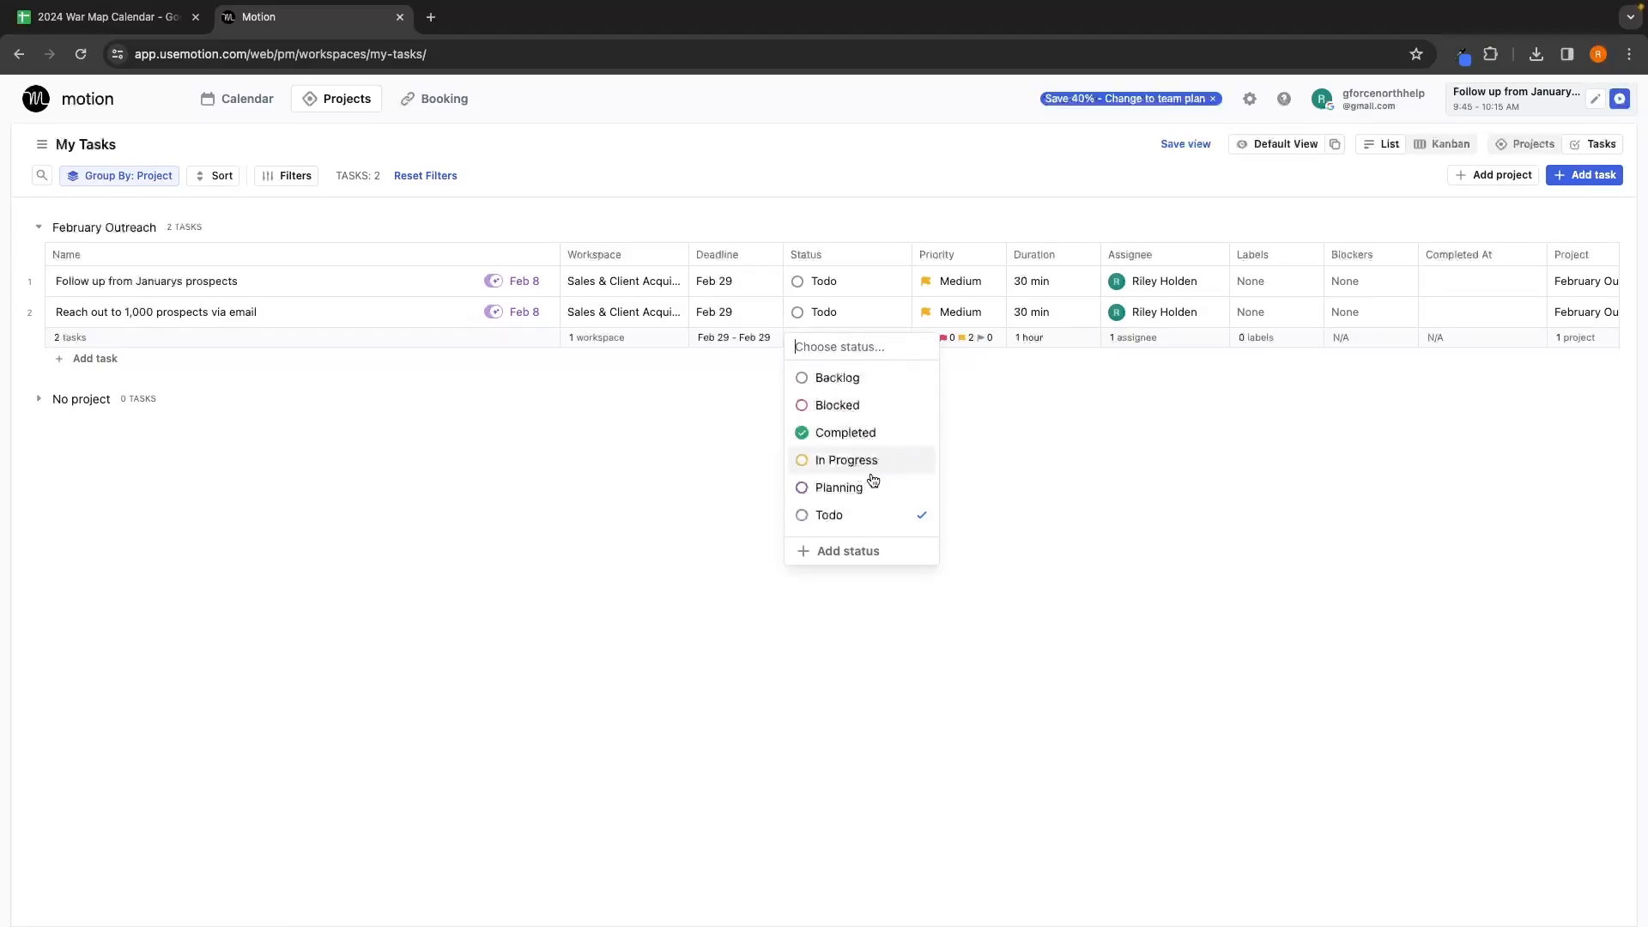
Step: Add a pink custom status named 'Under review' and confirm it appears among the status choices
click(857, 553)
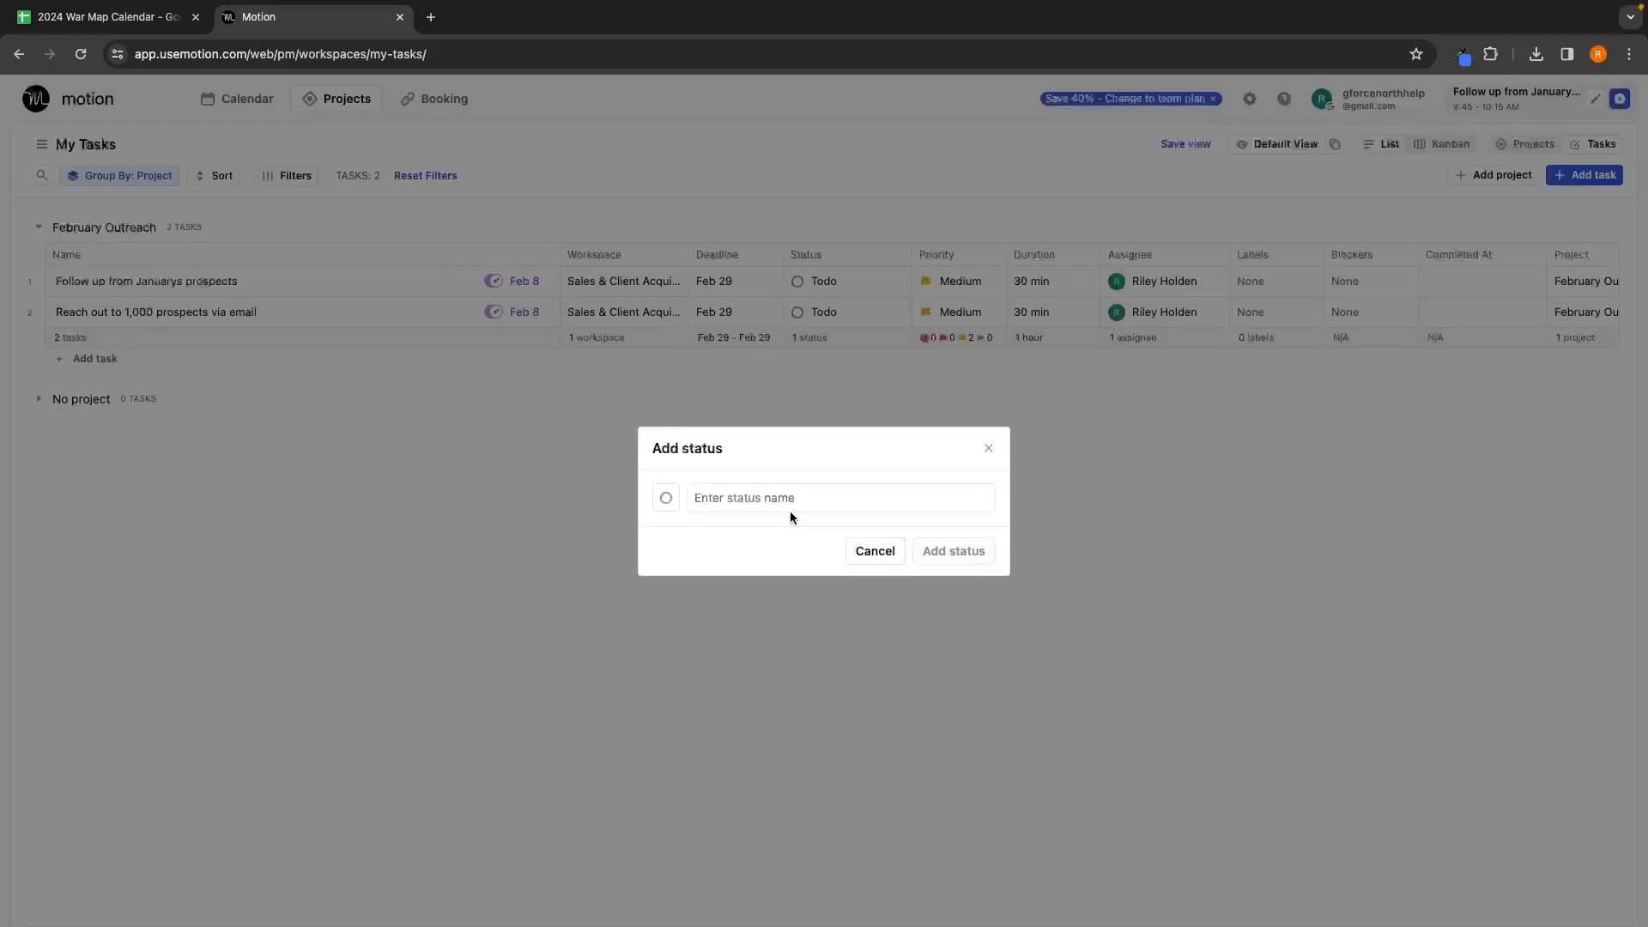
text(Under review)
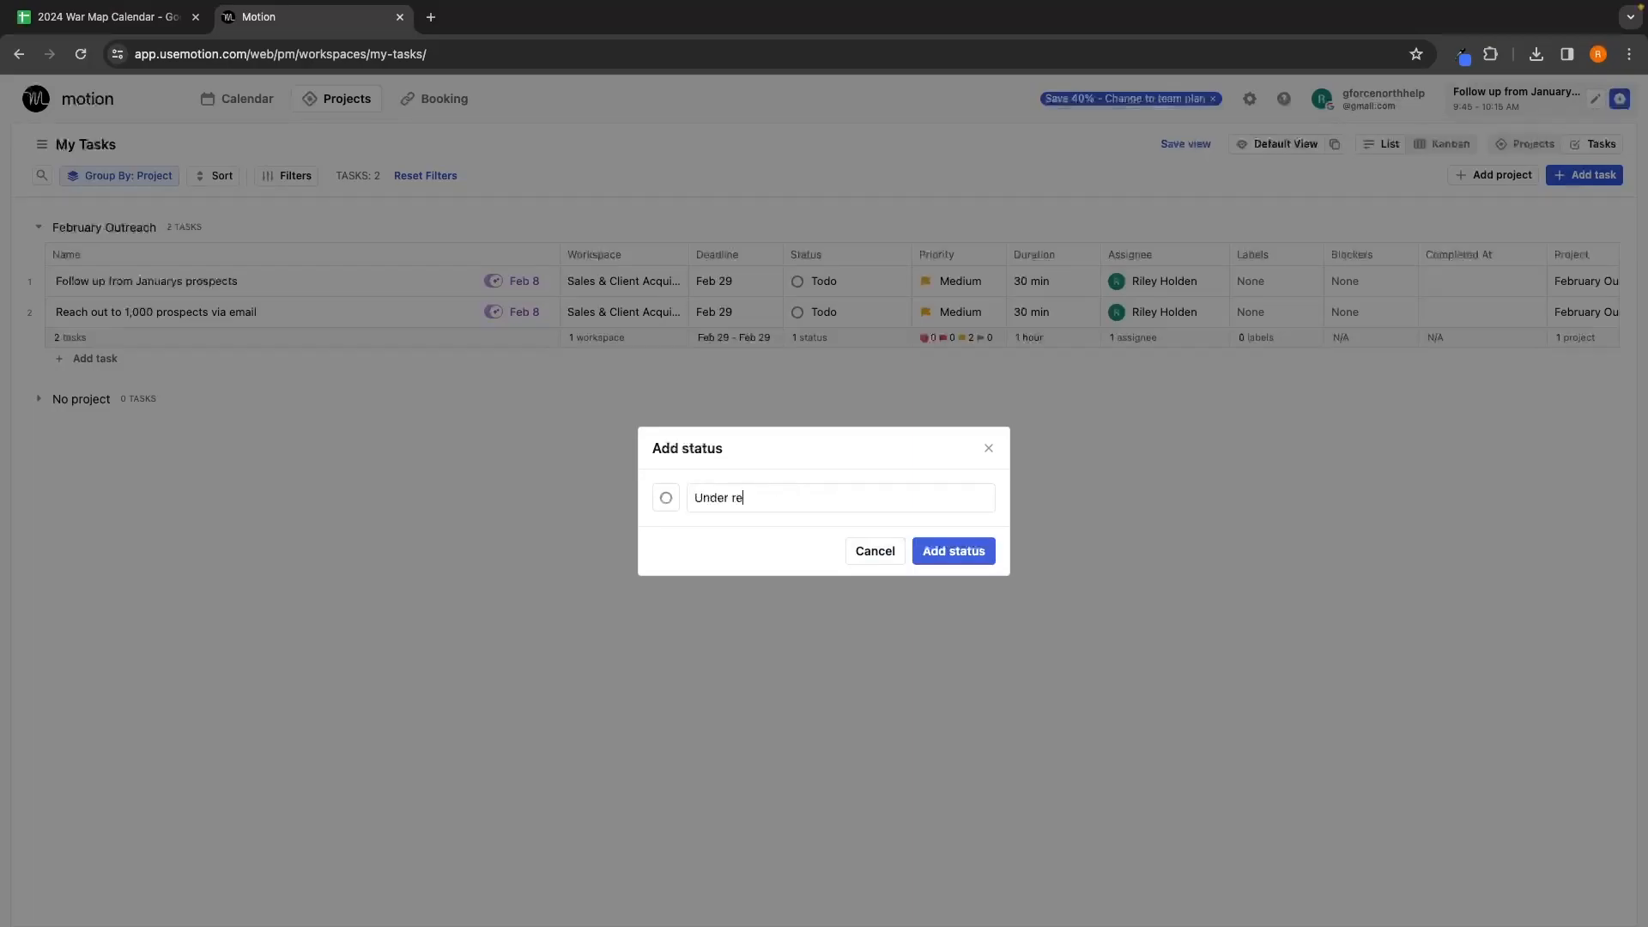
click(667, 498)
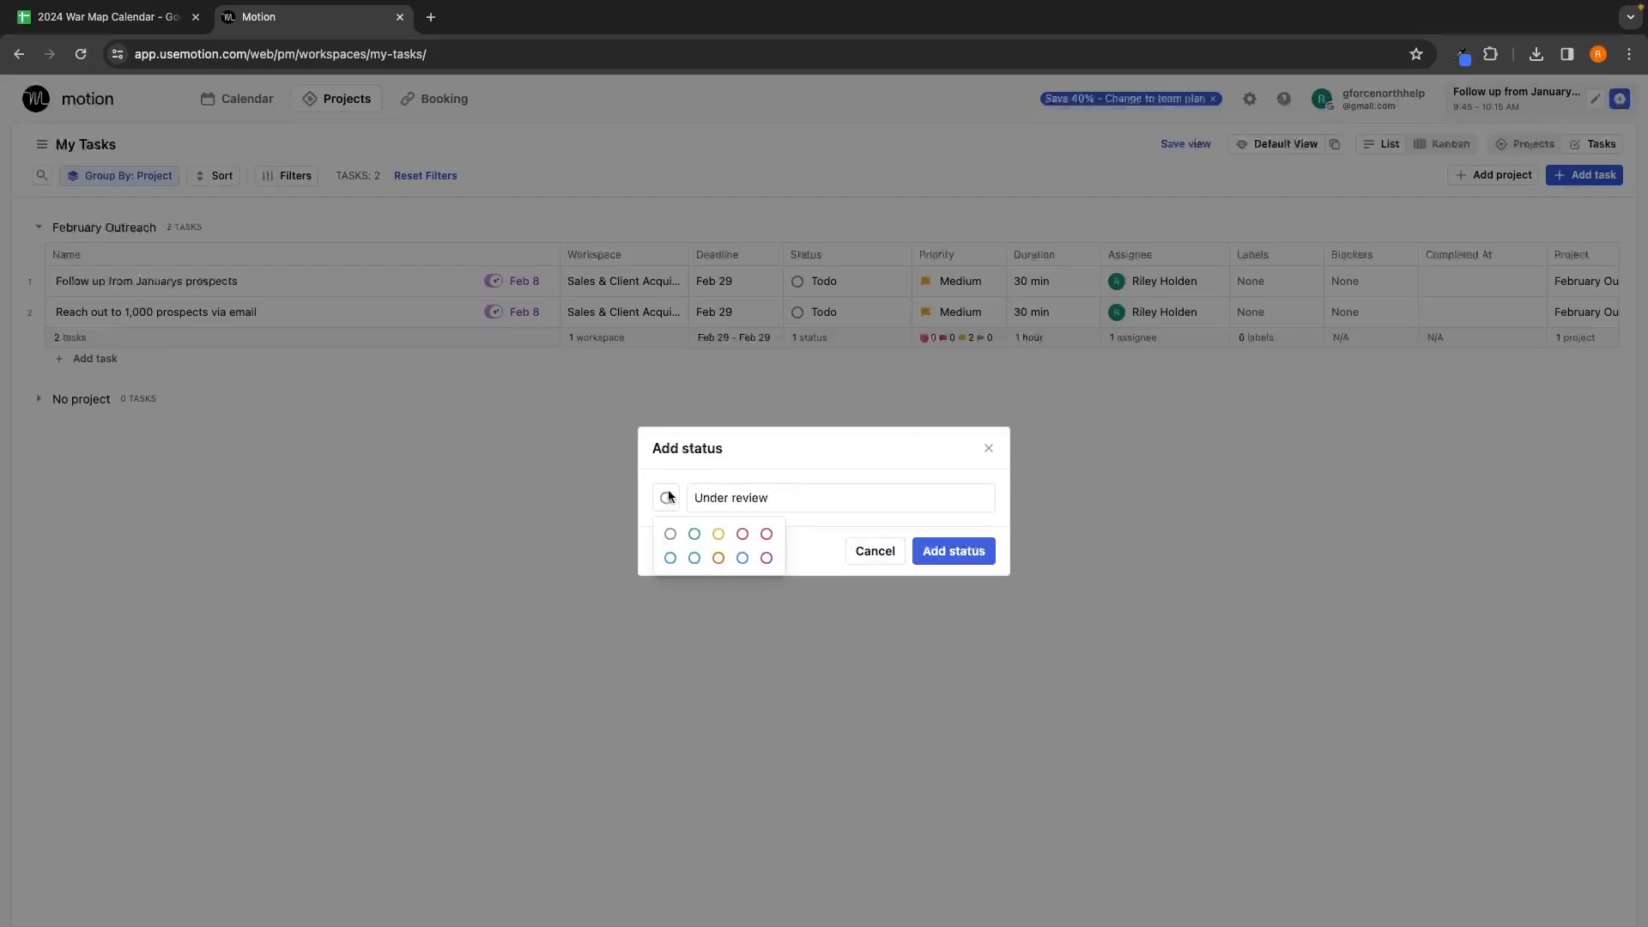
click(766, 558)
click(955, 554)
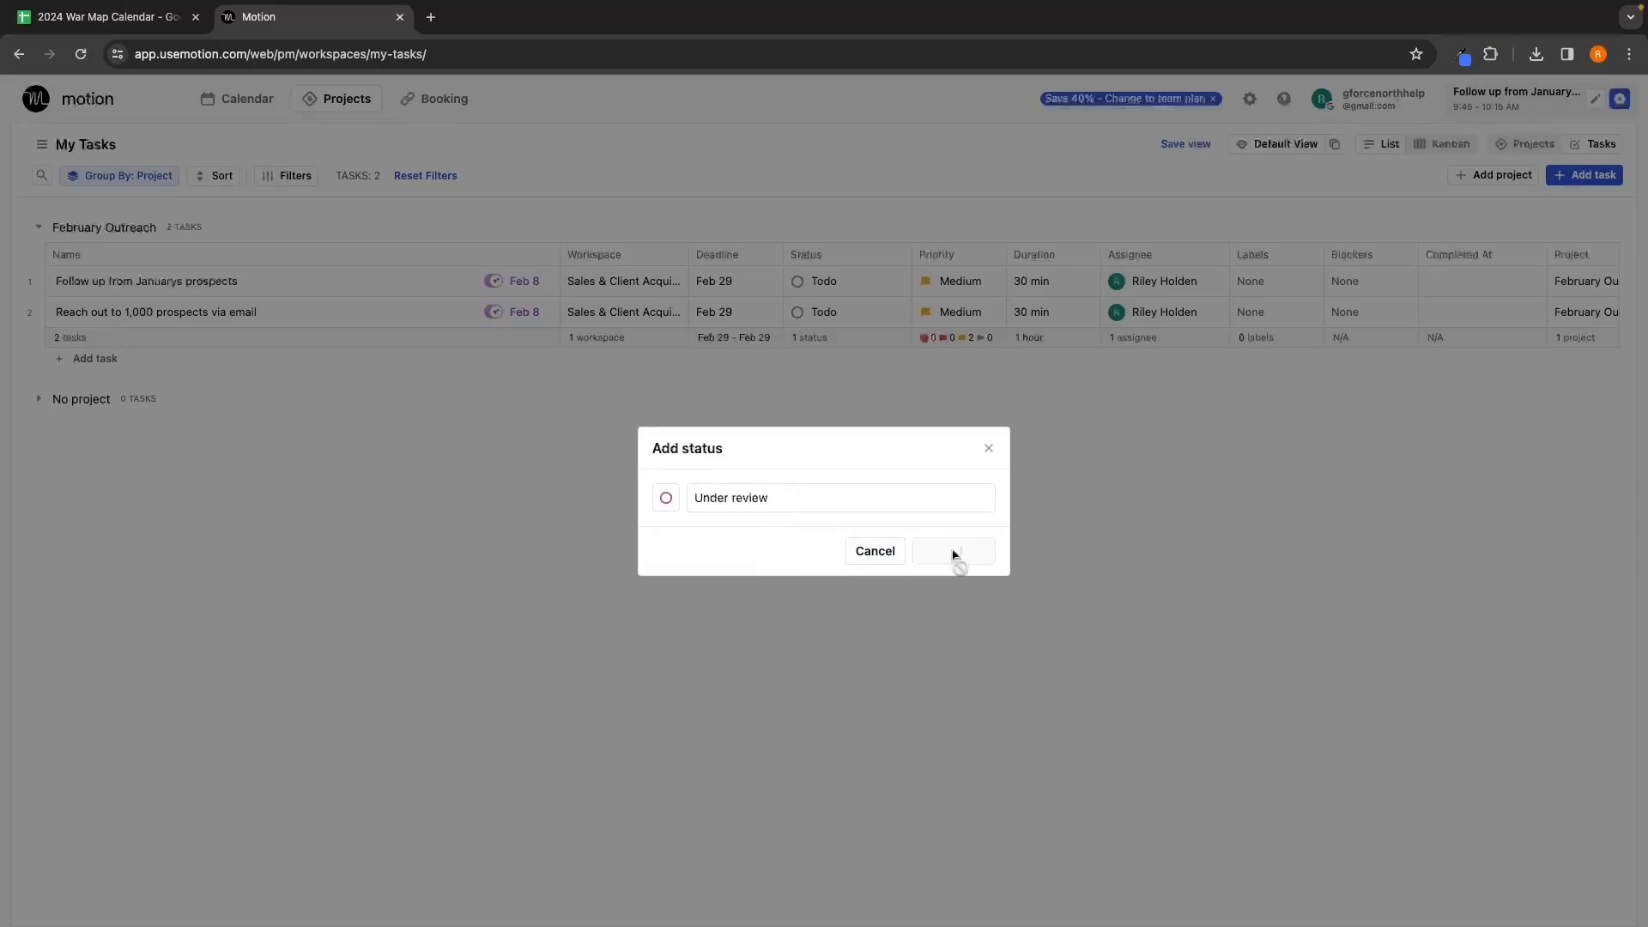
click(849, 281)
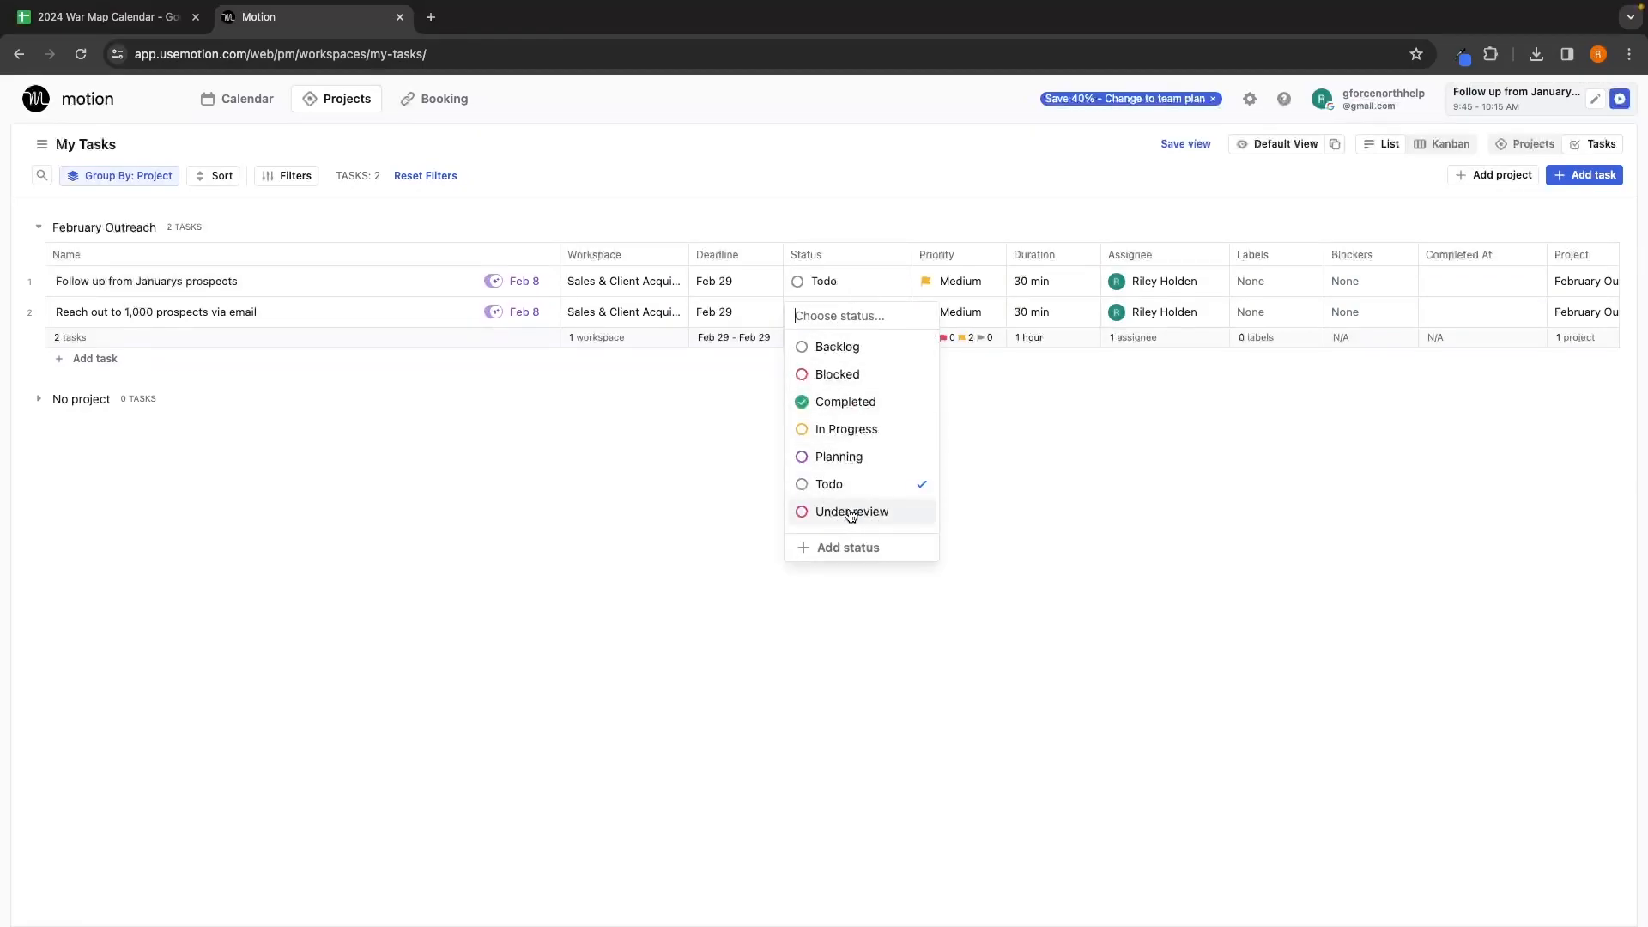
click(983, 486)
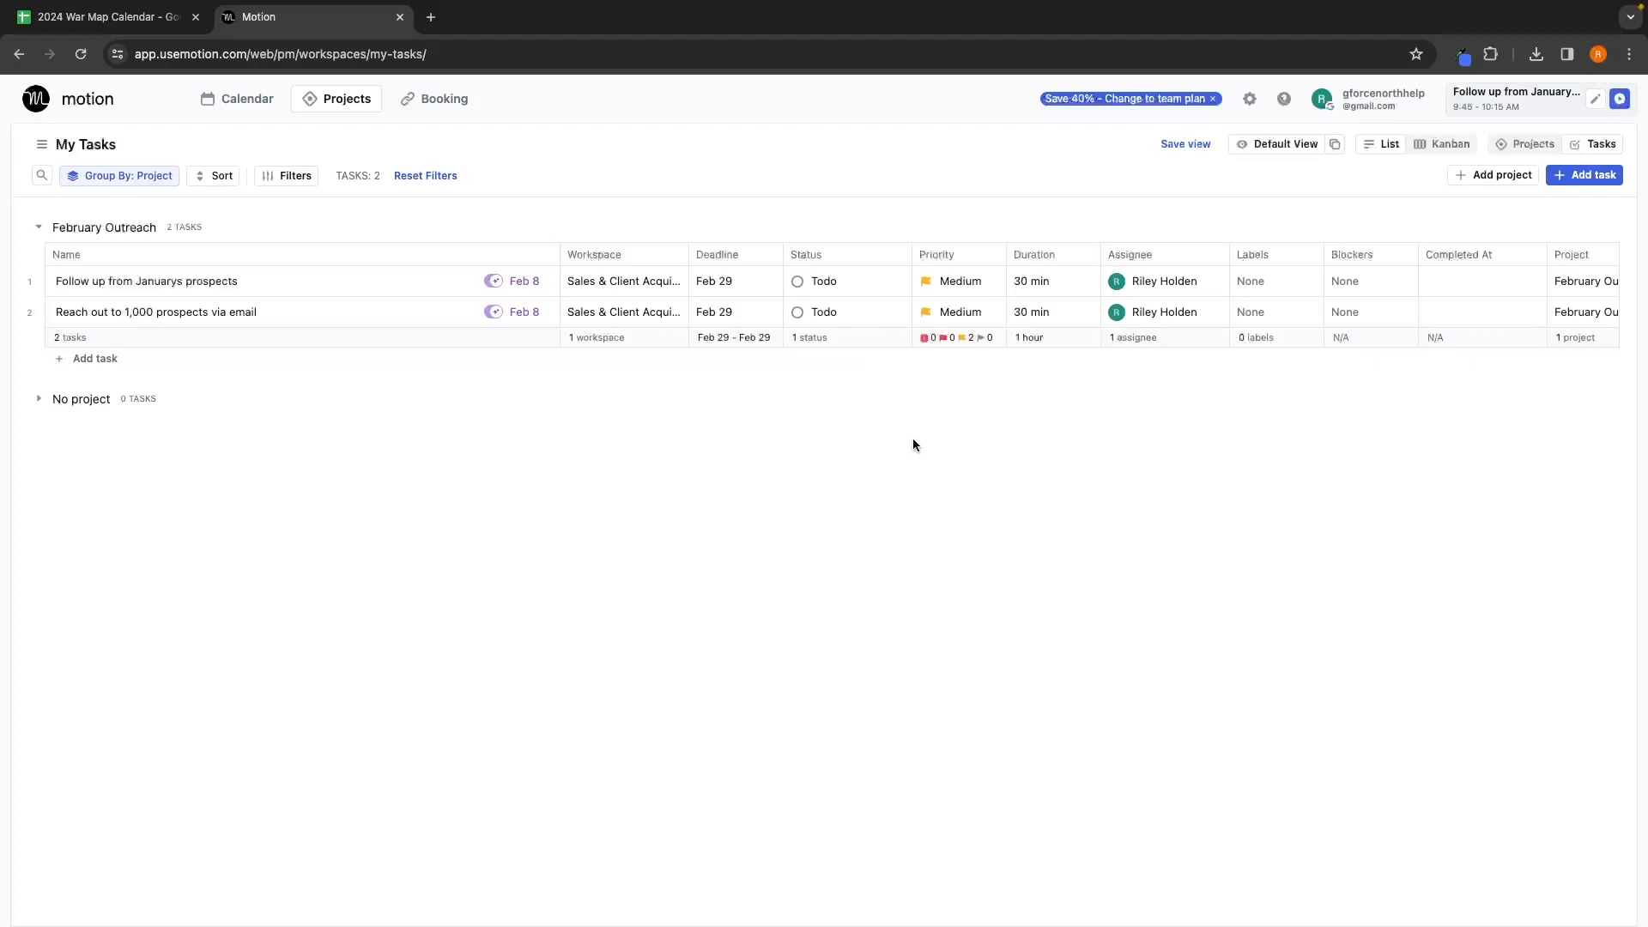
Step: Tick the first two checklist steps of the outreach task and save
click(212, 314)
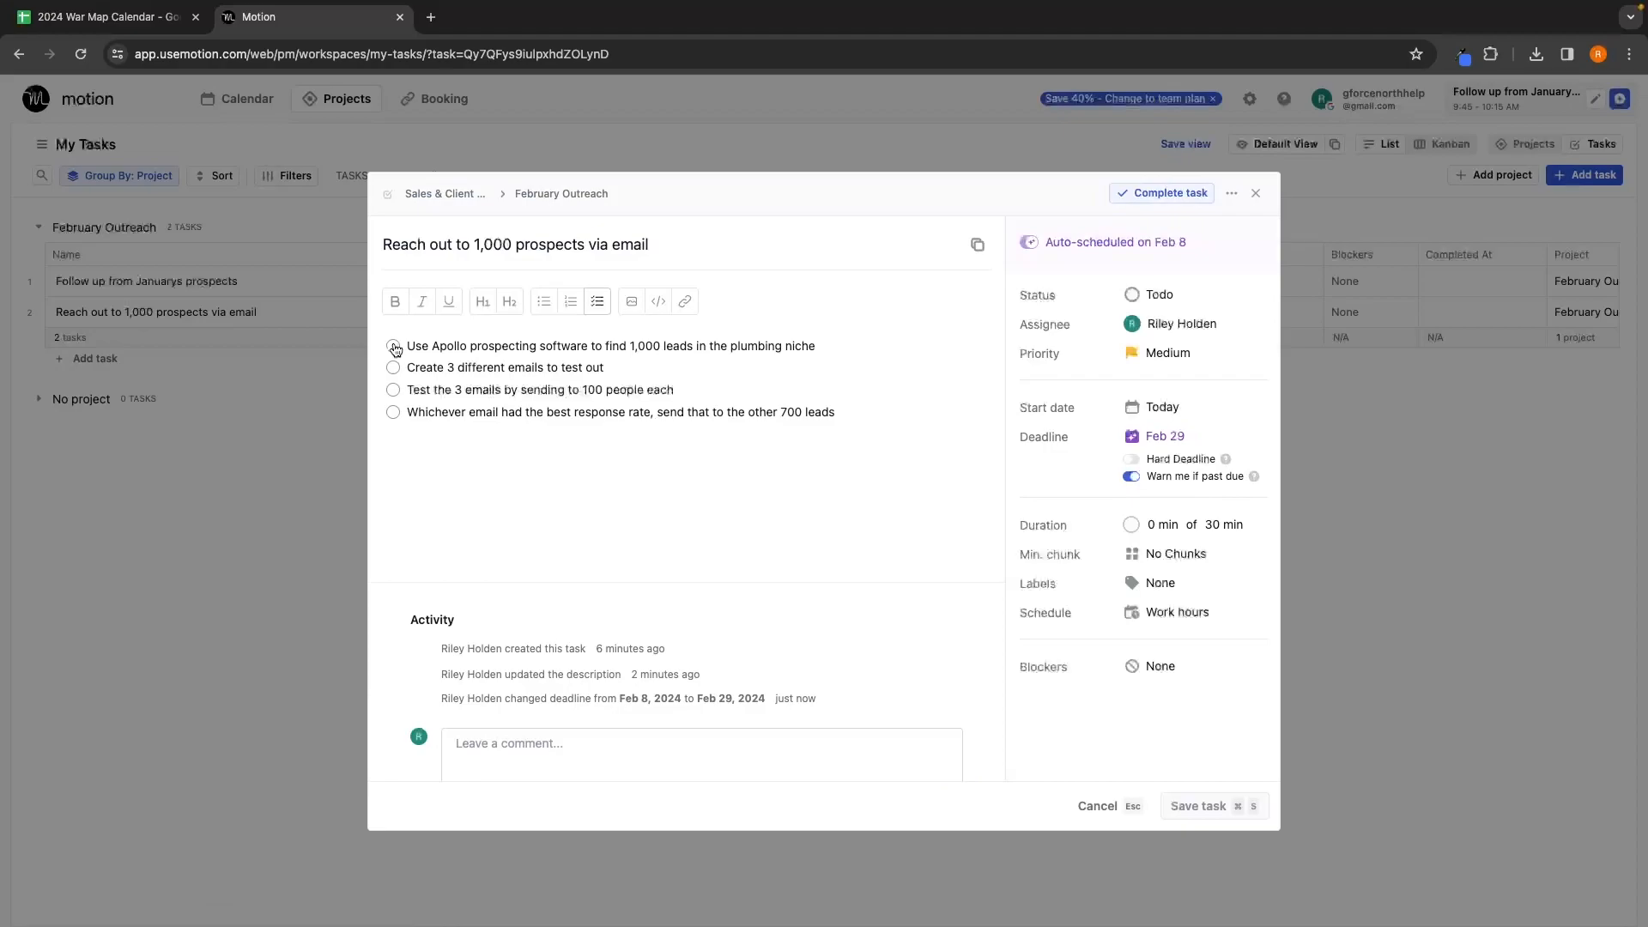
click(393, 346)
click(393, 367)
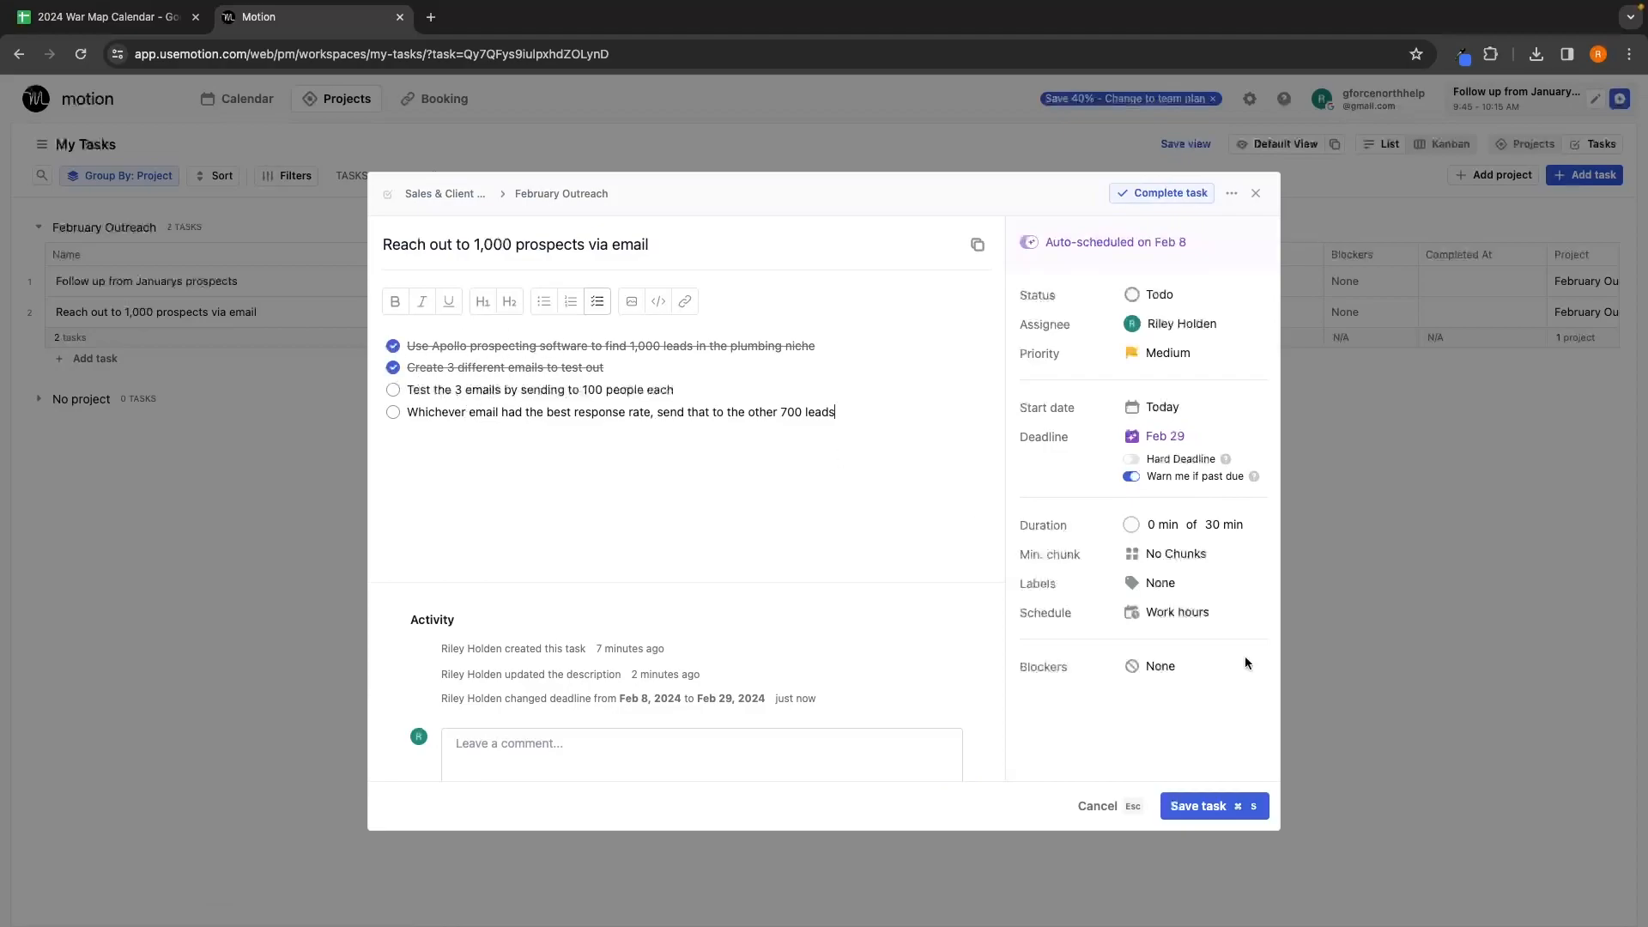
click(1226, 808)
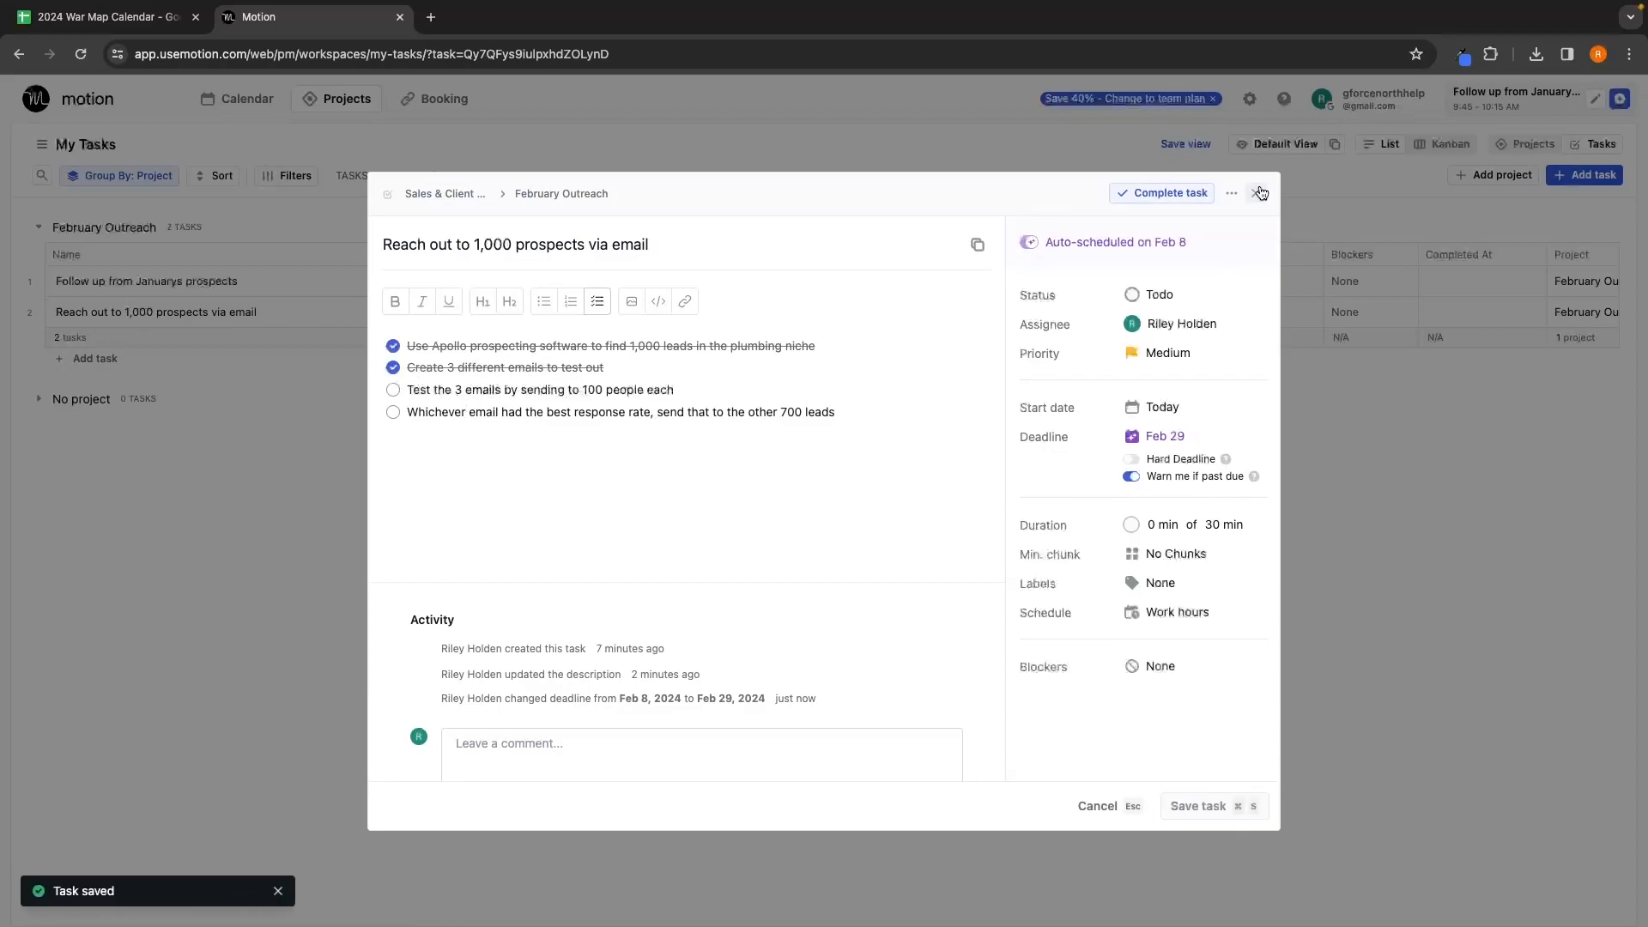
click(1260, 193)
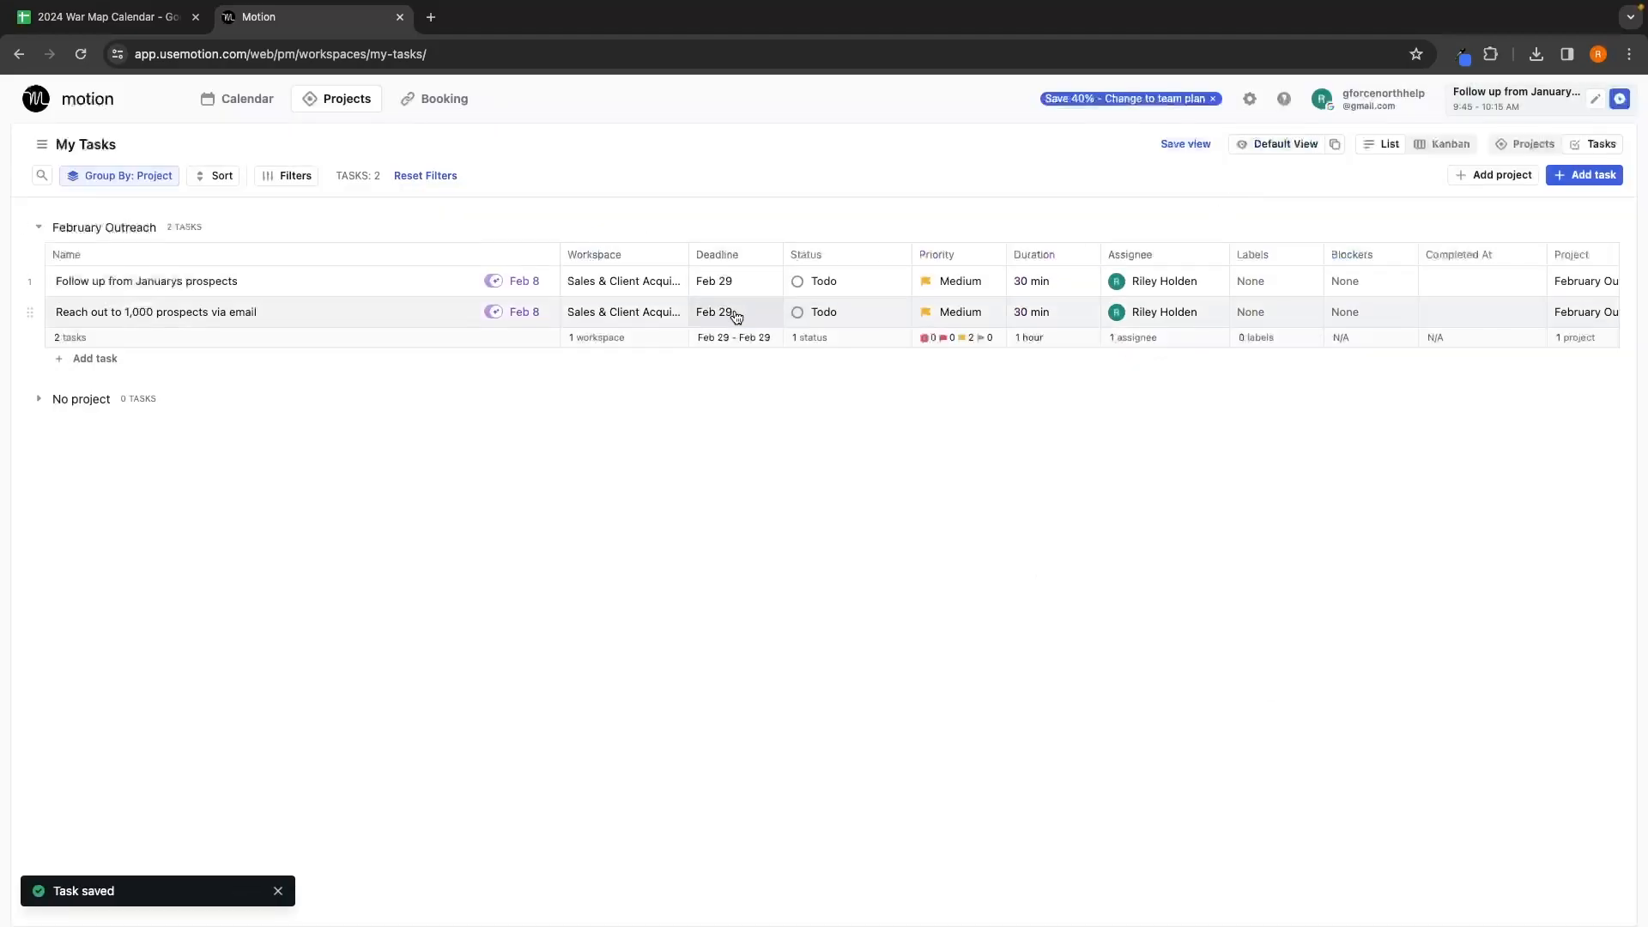
Step: Set the outreach task's status to In Progress, then to Completed
click(848, 309)
click(902, 461)
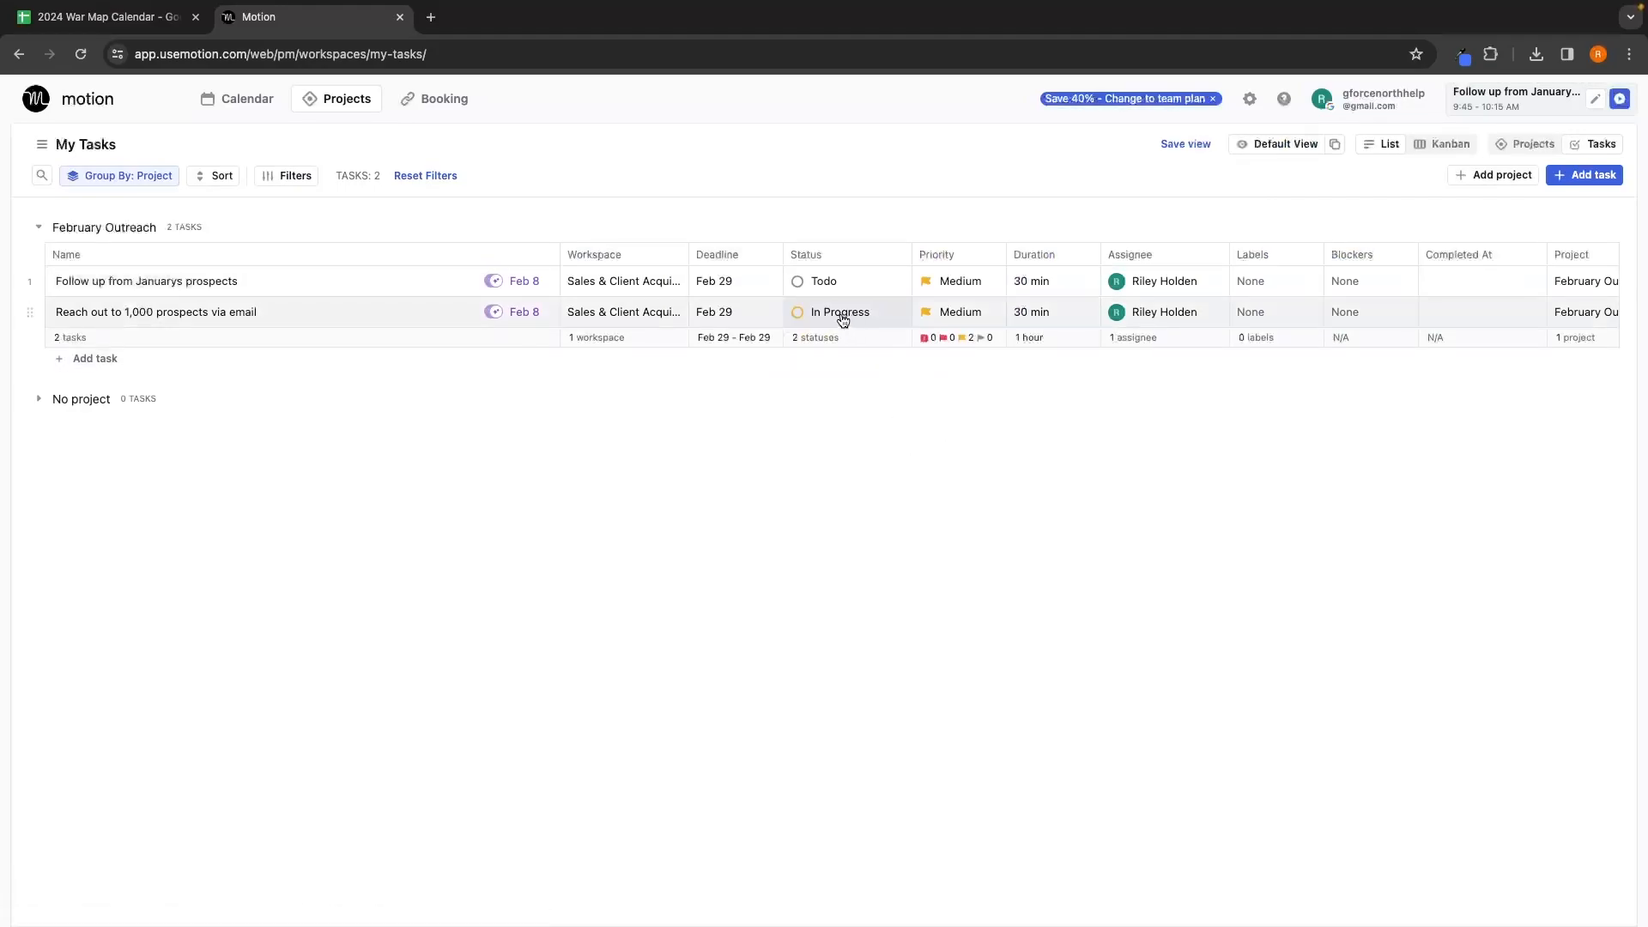
click(839, 311)
click(875, 432)
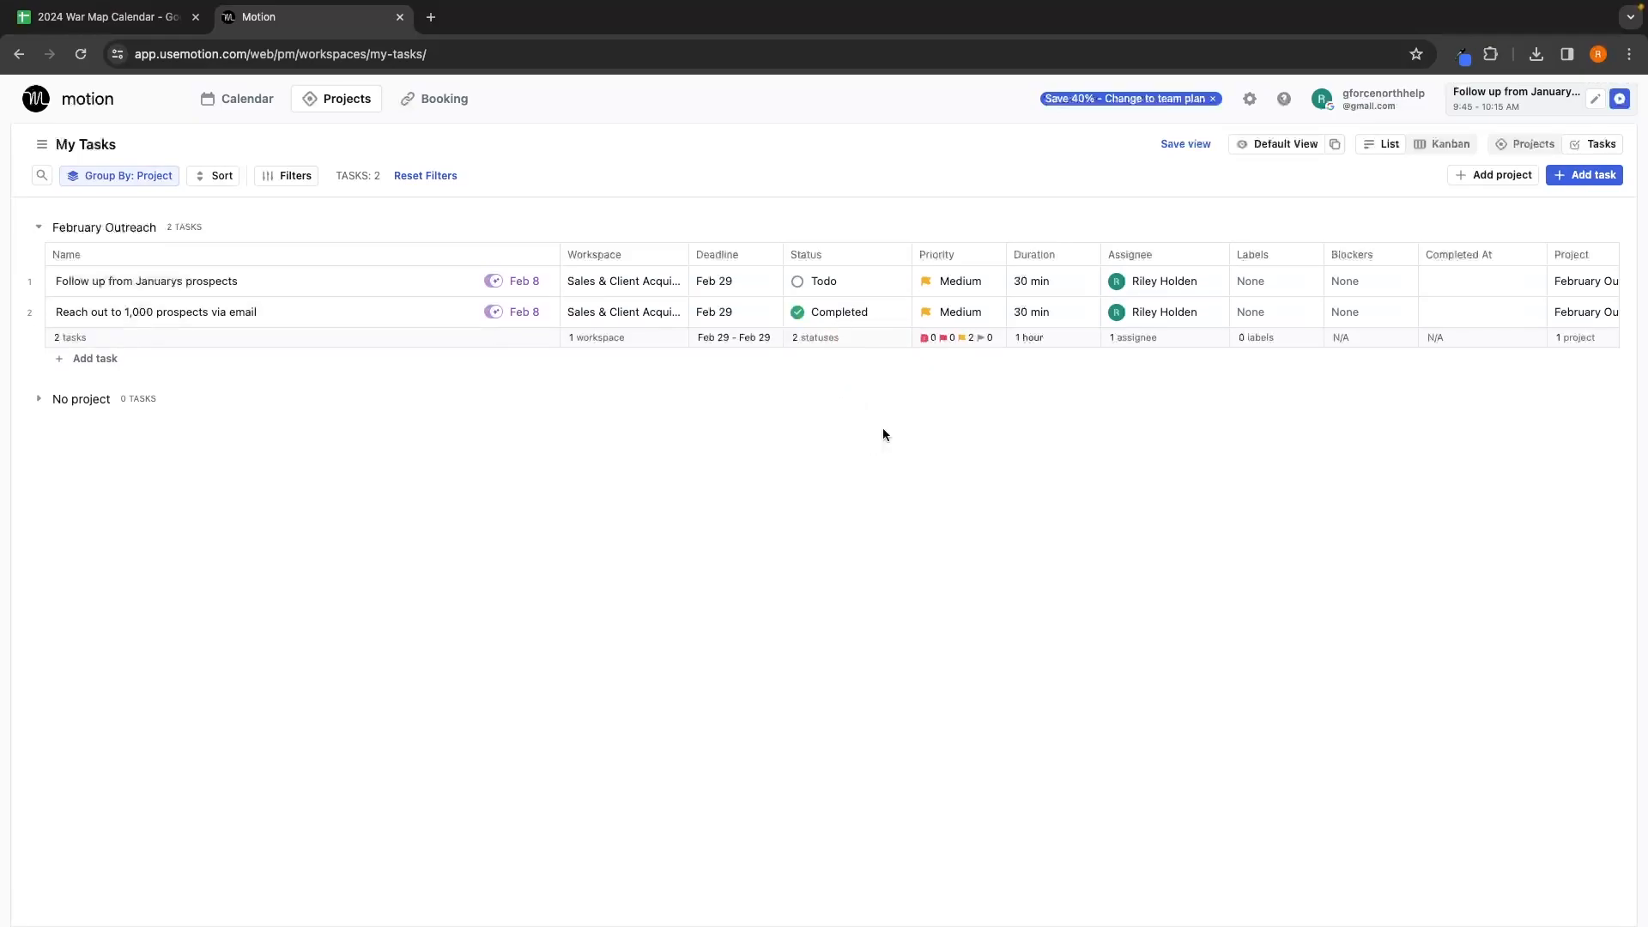
Step: Switch the email outreach task back to In Progress, leaving its priority unchanged
click(869, 312)
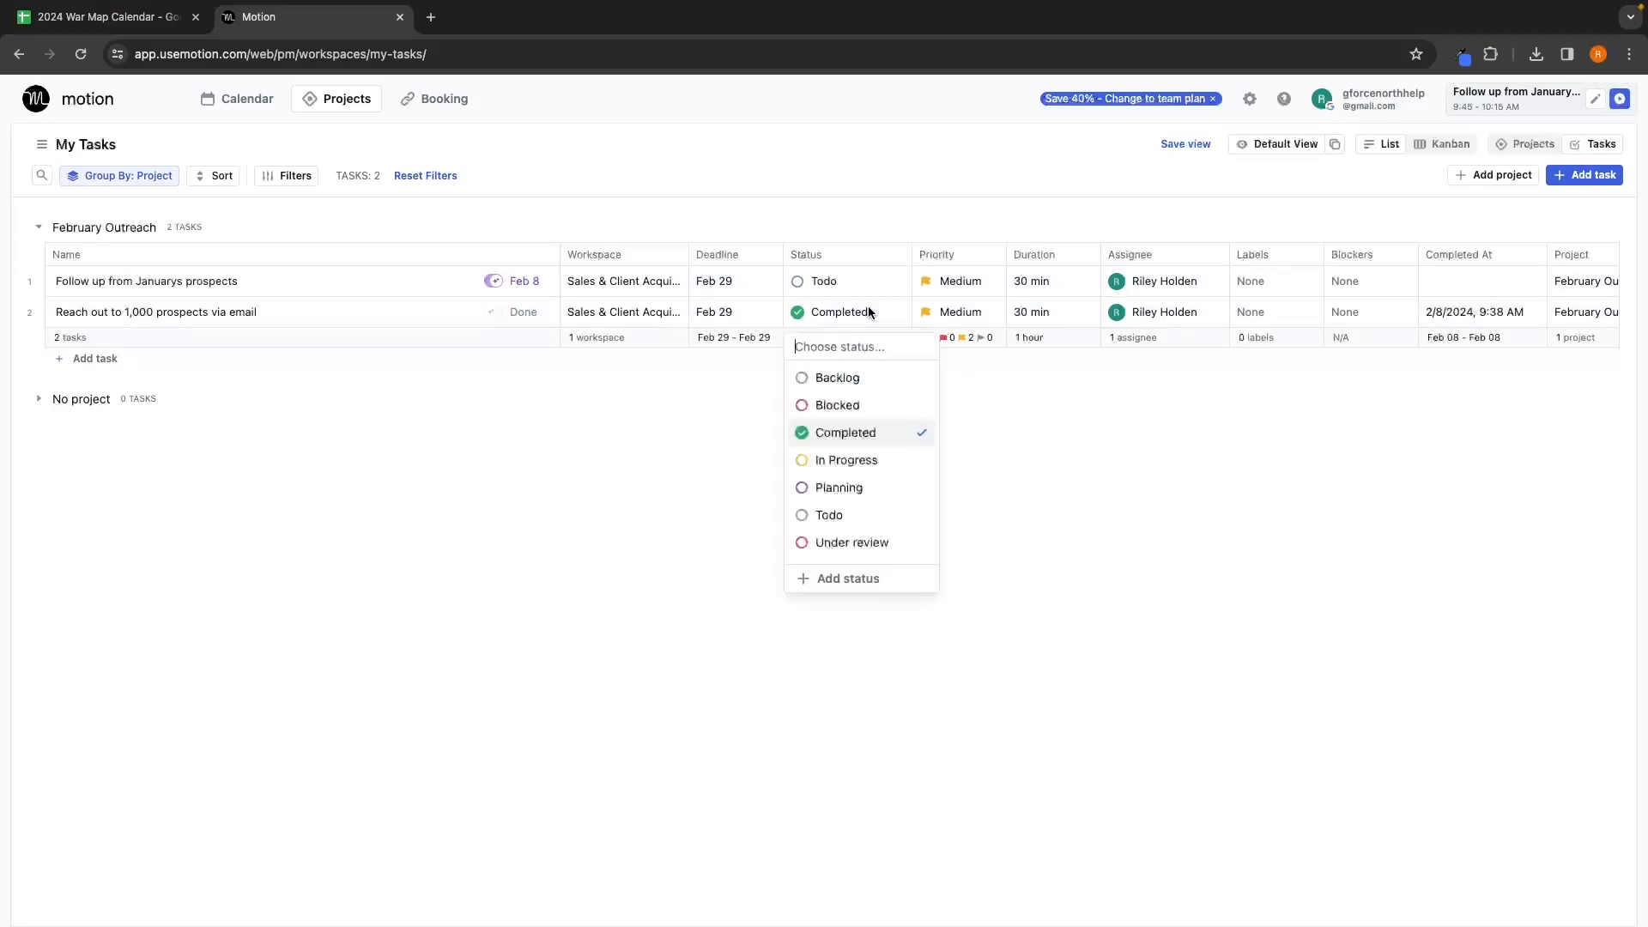
click(848, 460)
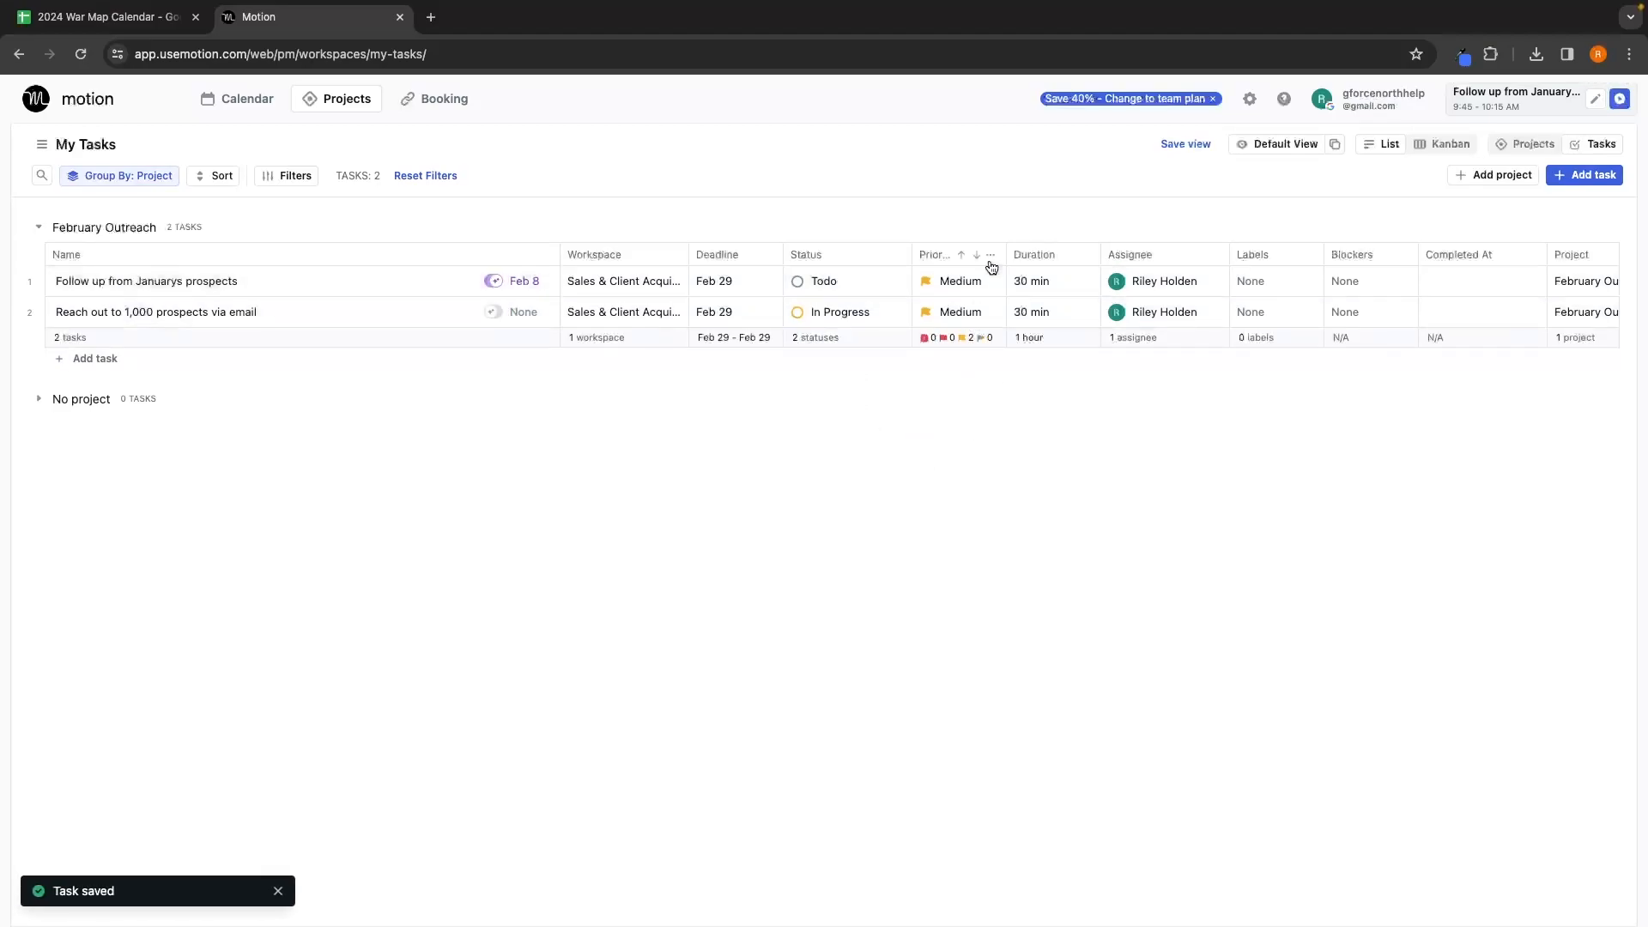
click(968, 300)
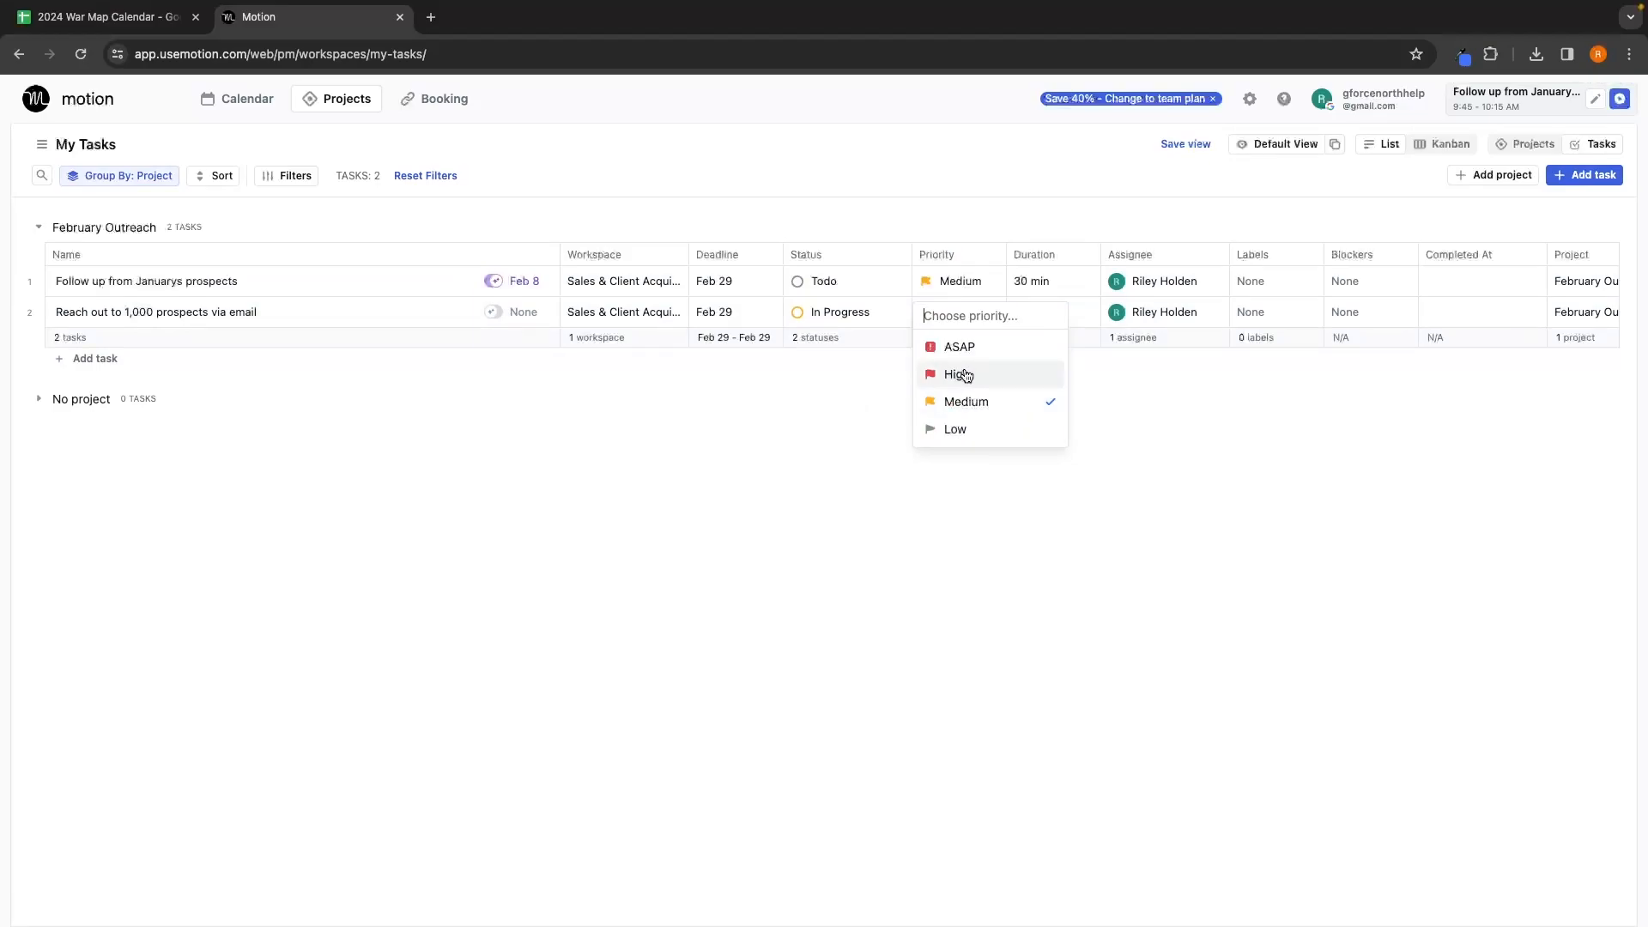
click(861, 361)
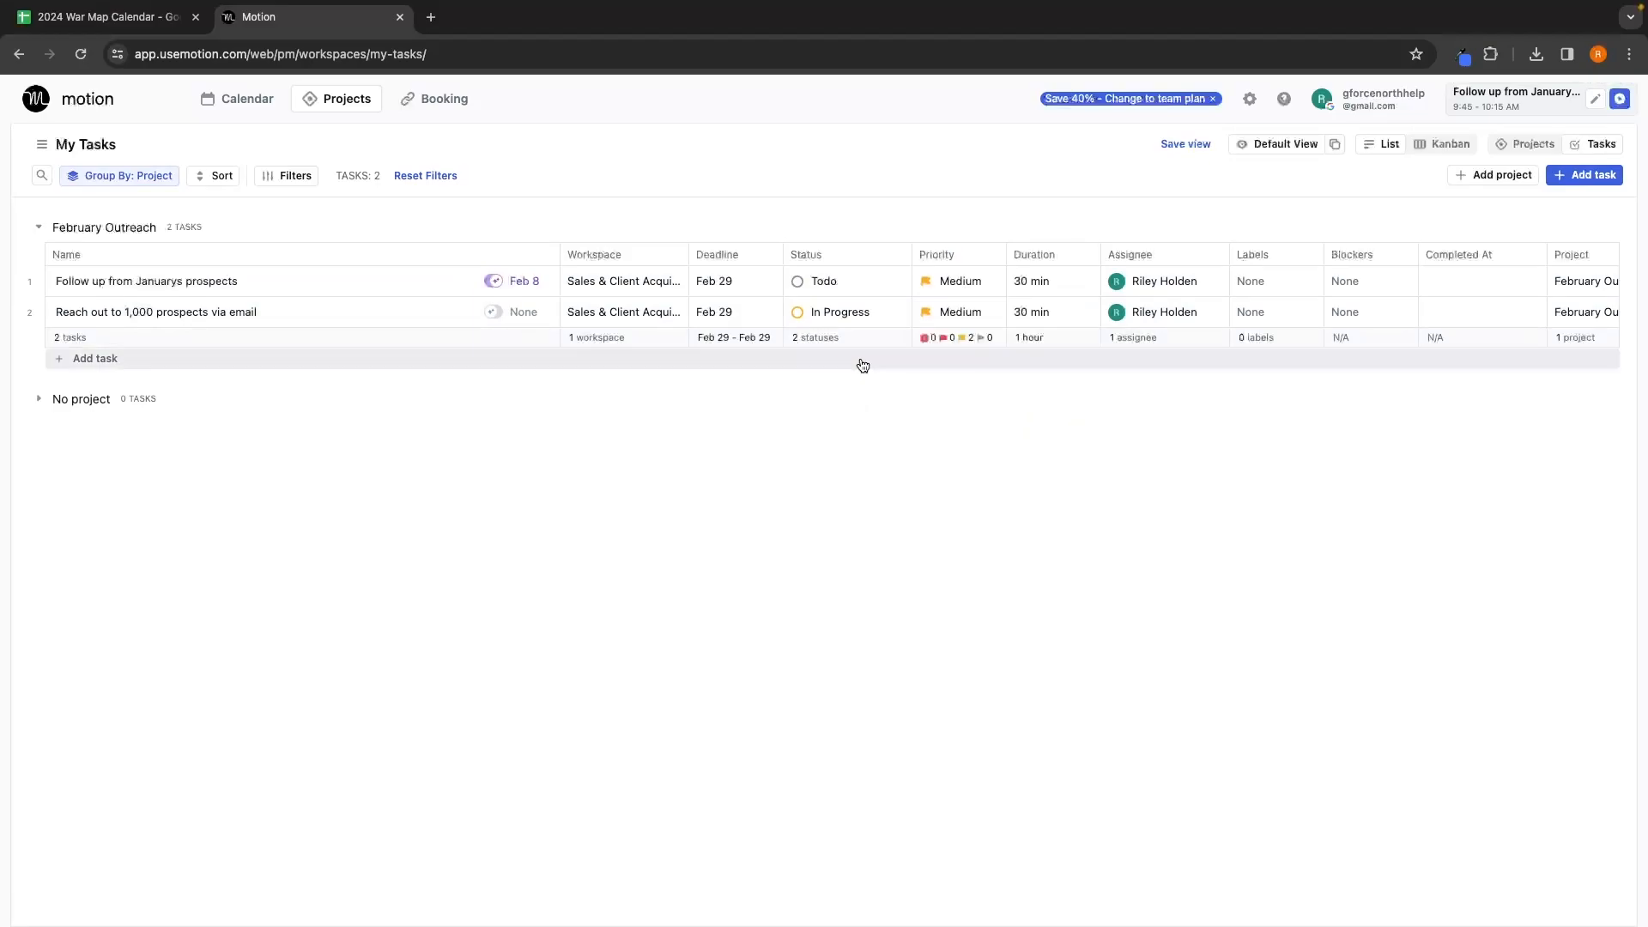
Step: Set both tasks' duration to None/Not Sure, keeping the email task's assignee
click(1033, 281)
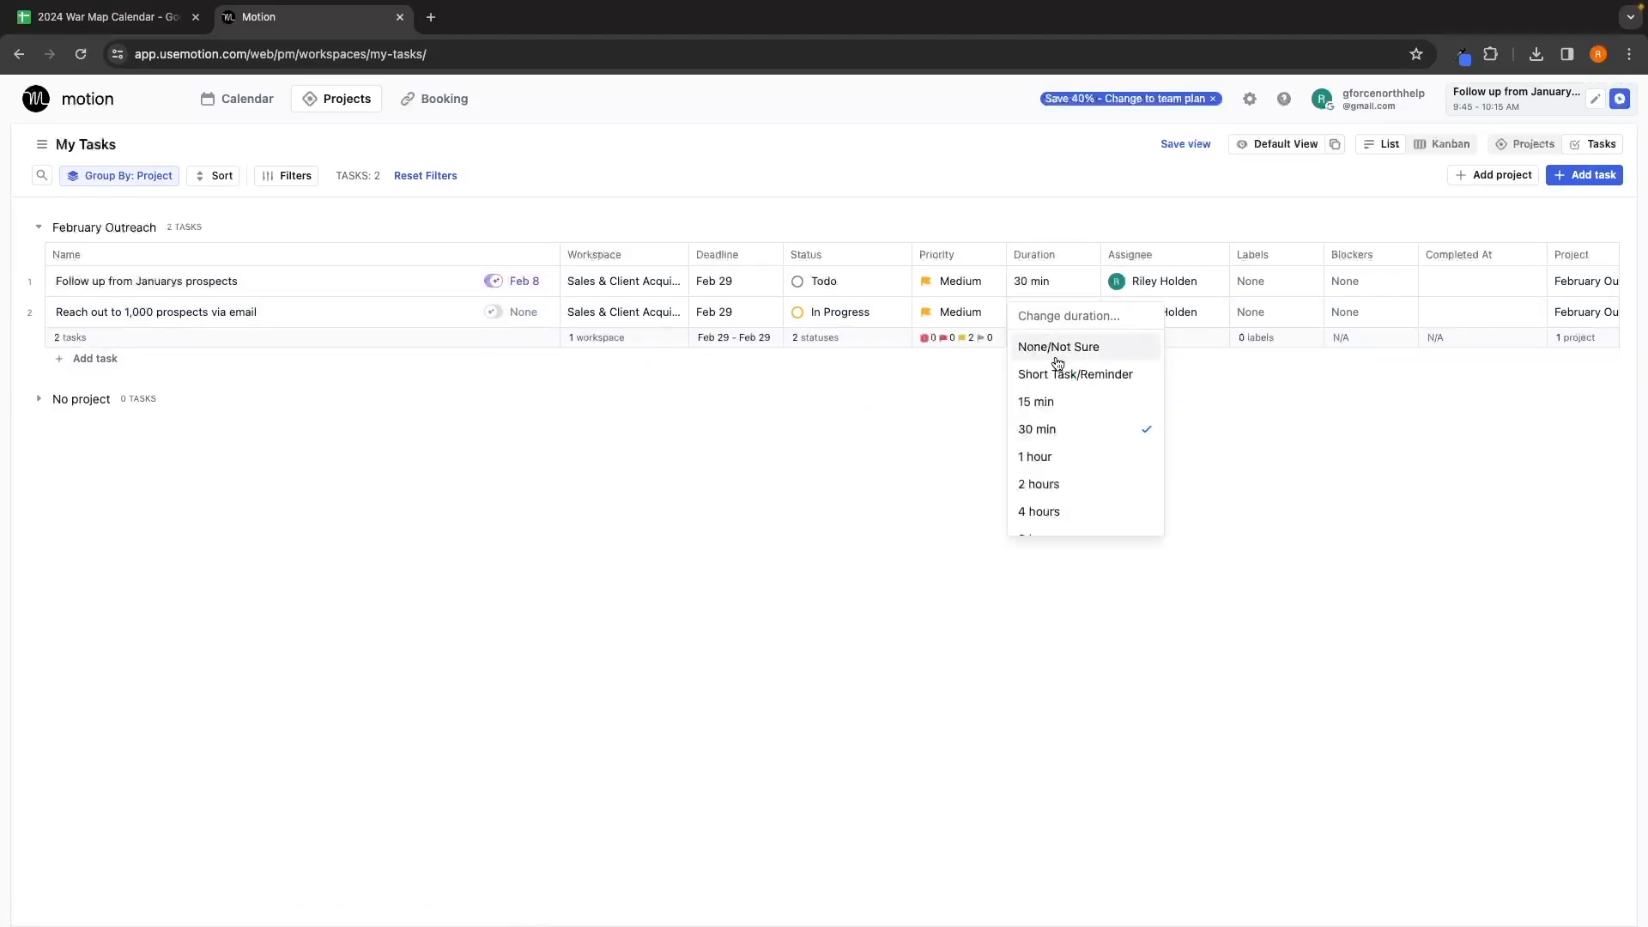
click(1088, 344)
click(1049, 313)
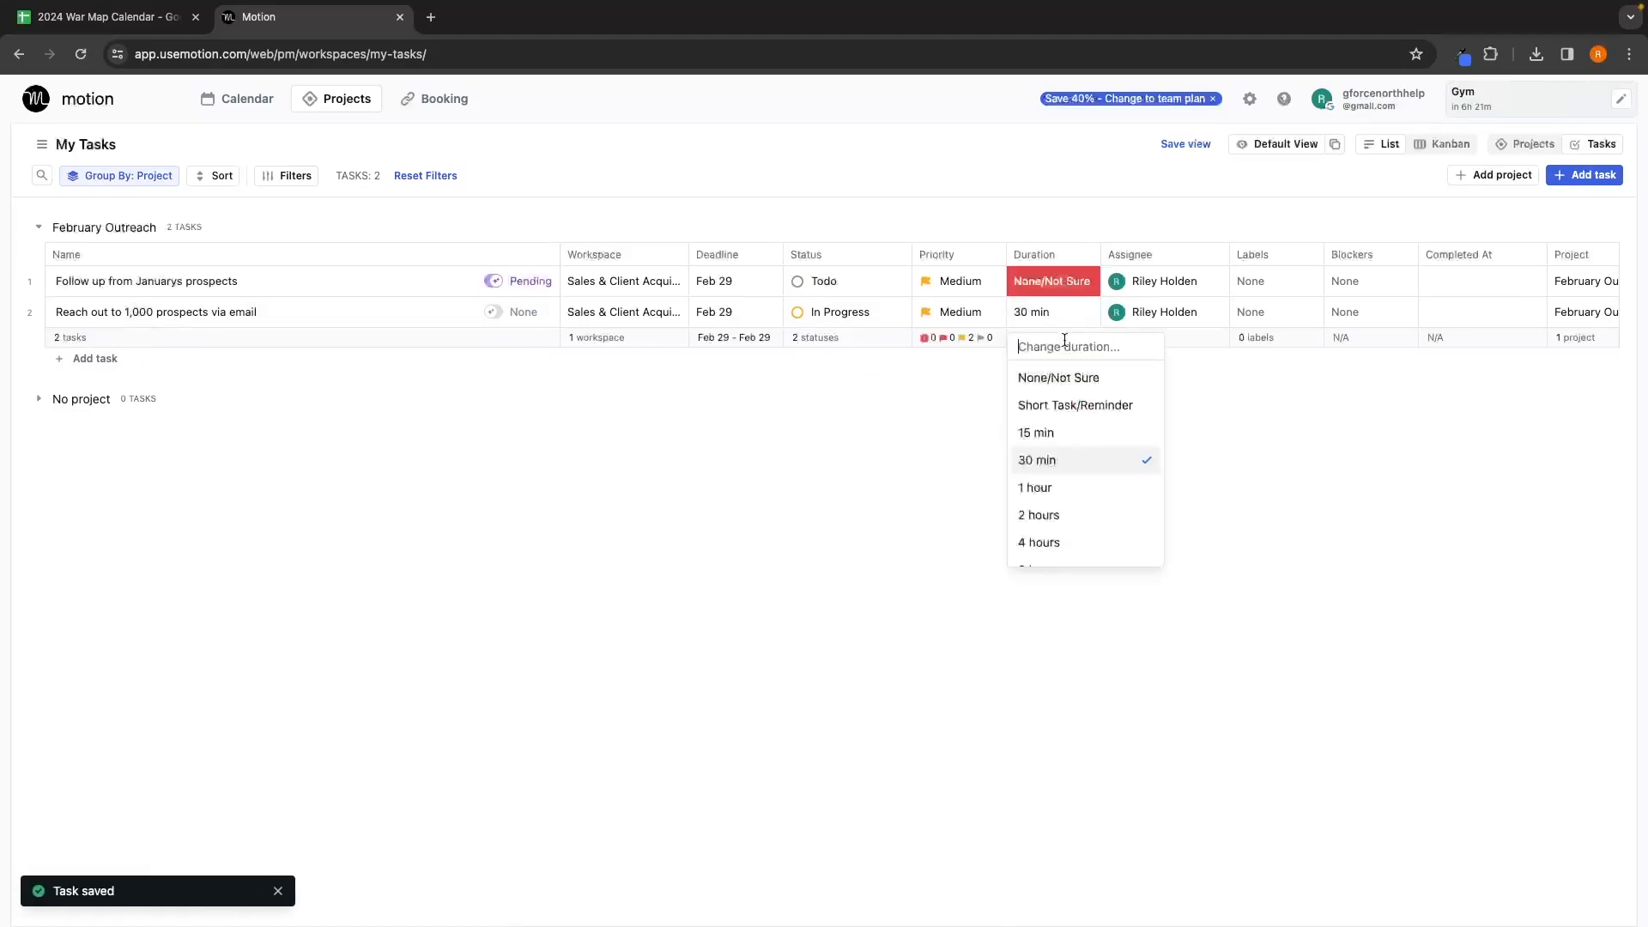
click(1071, 375)
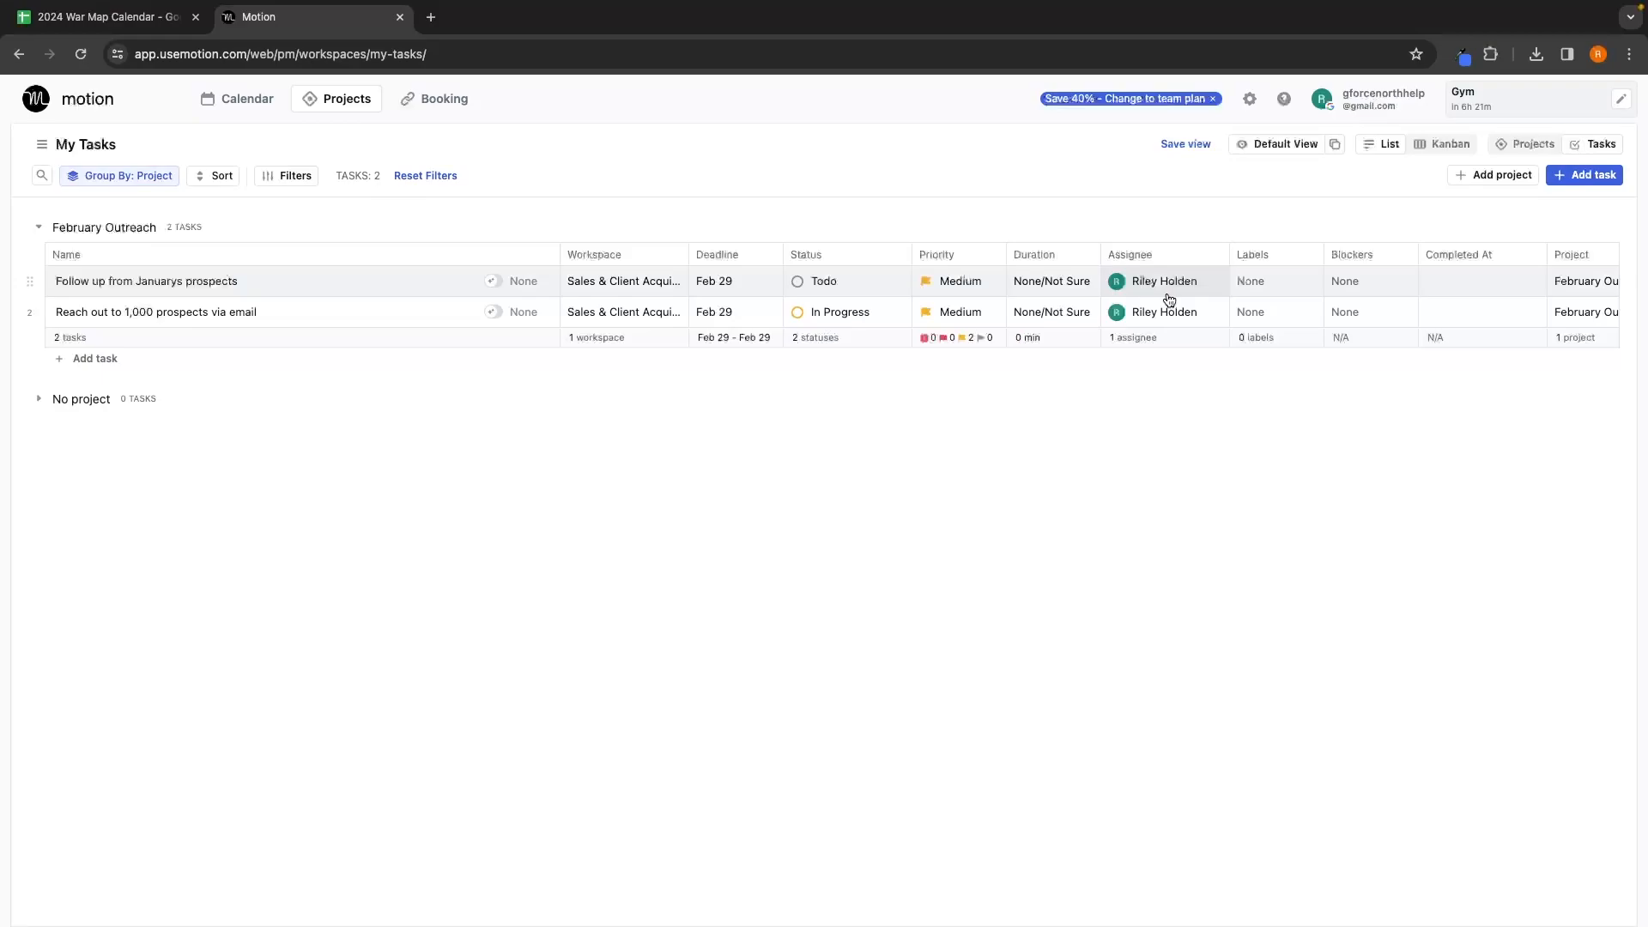
click(1168, 301)
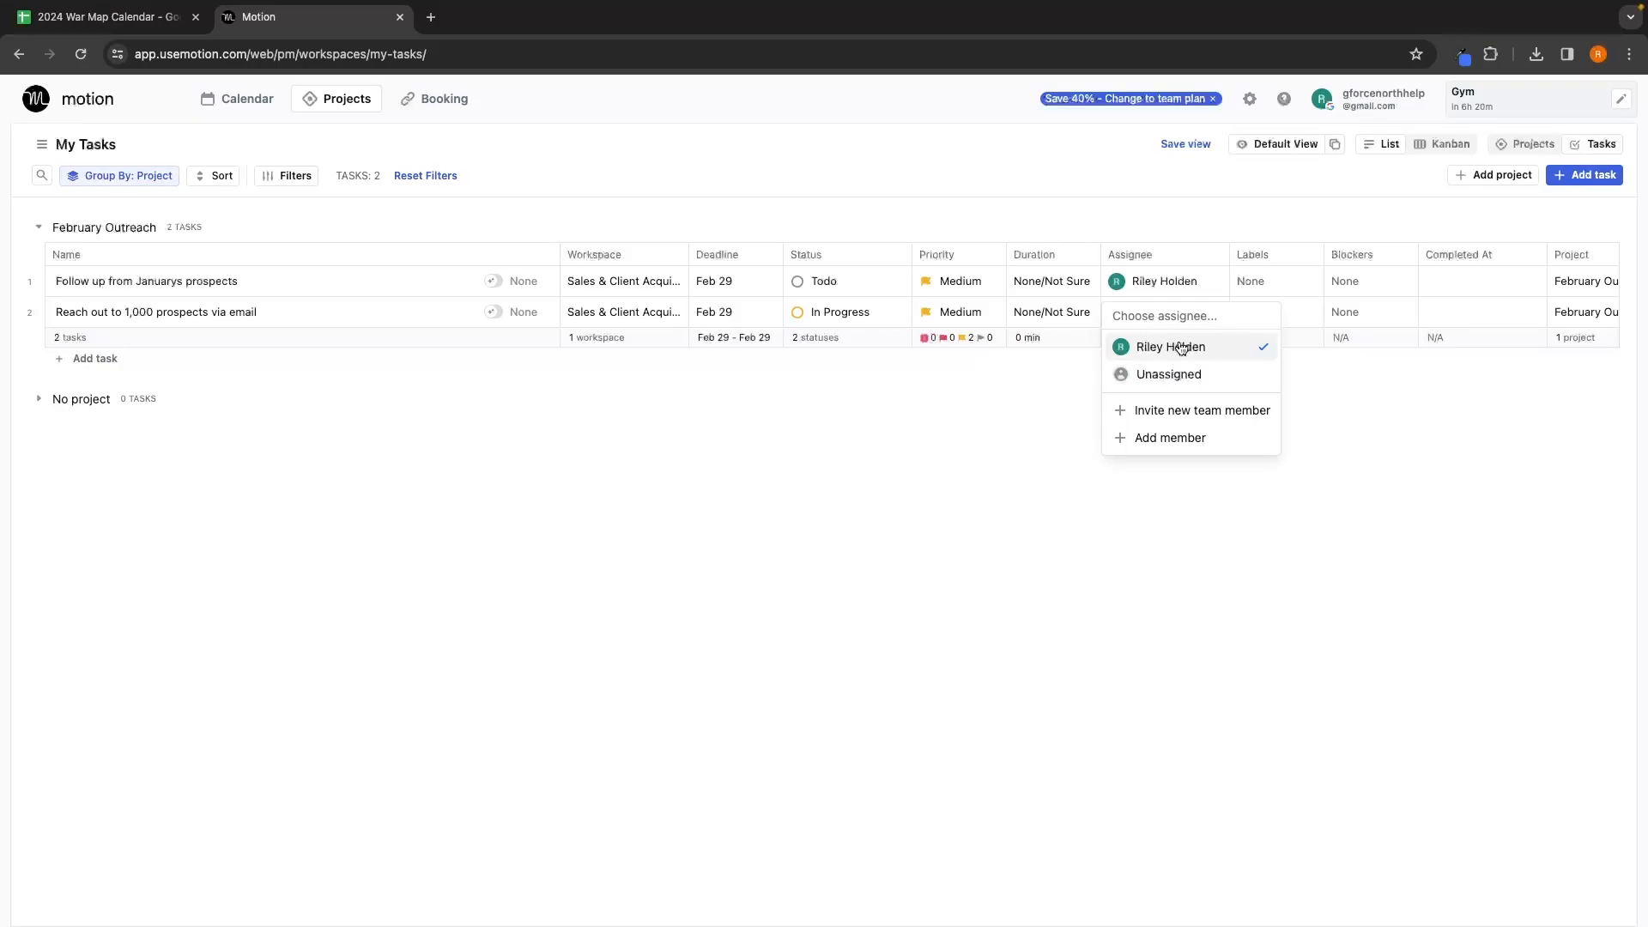
click(1179, 346)
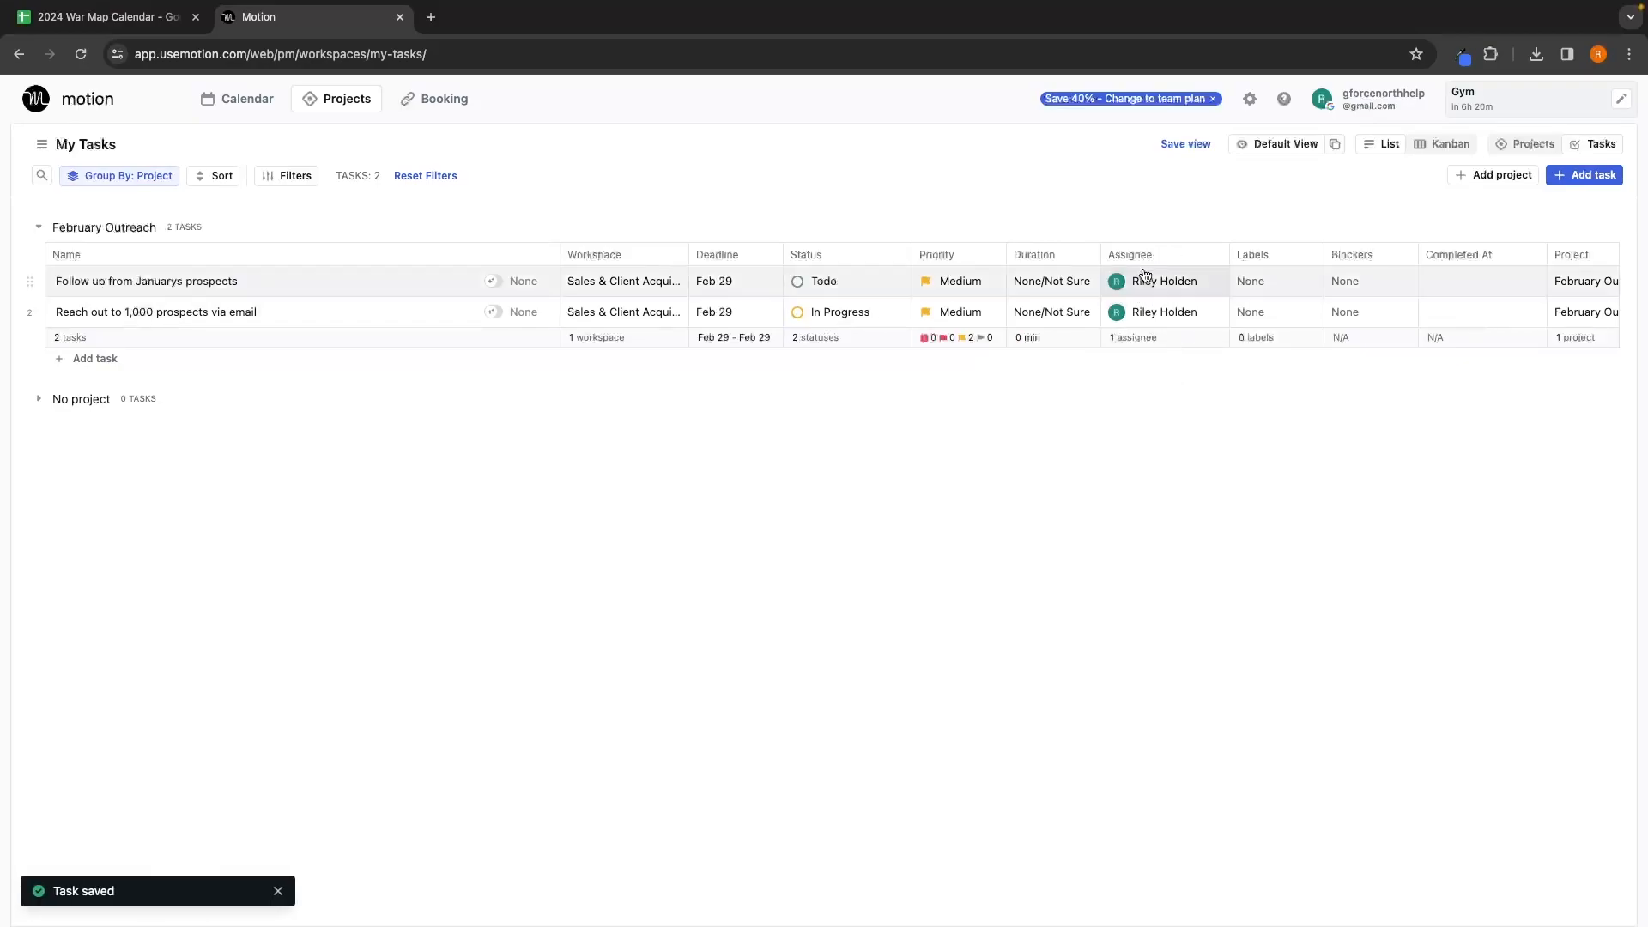
Step: Hide the Labels and Blockers columns from the My Tasks table
click(1265, 273)
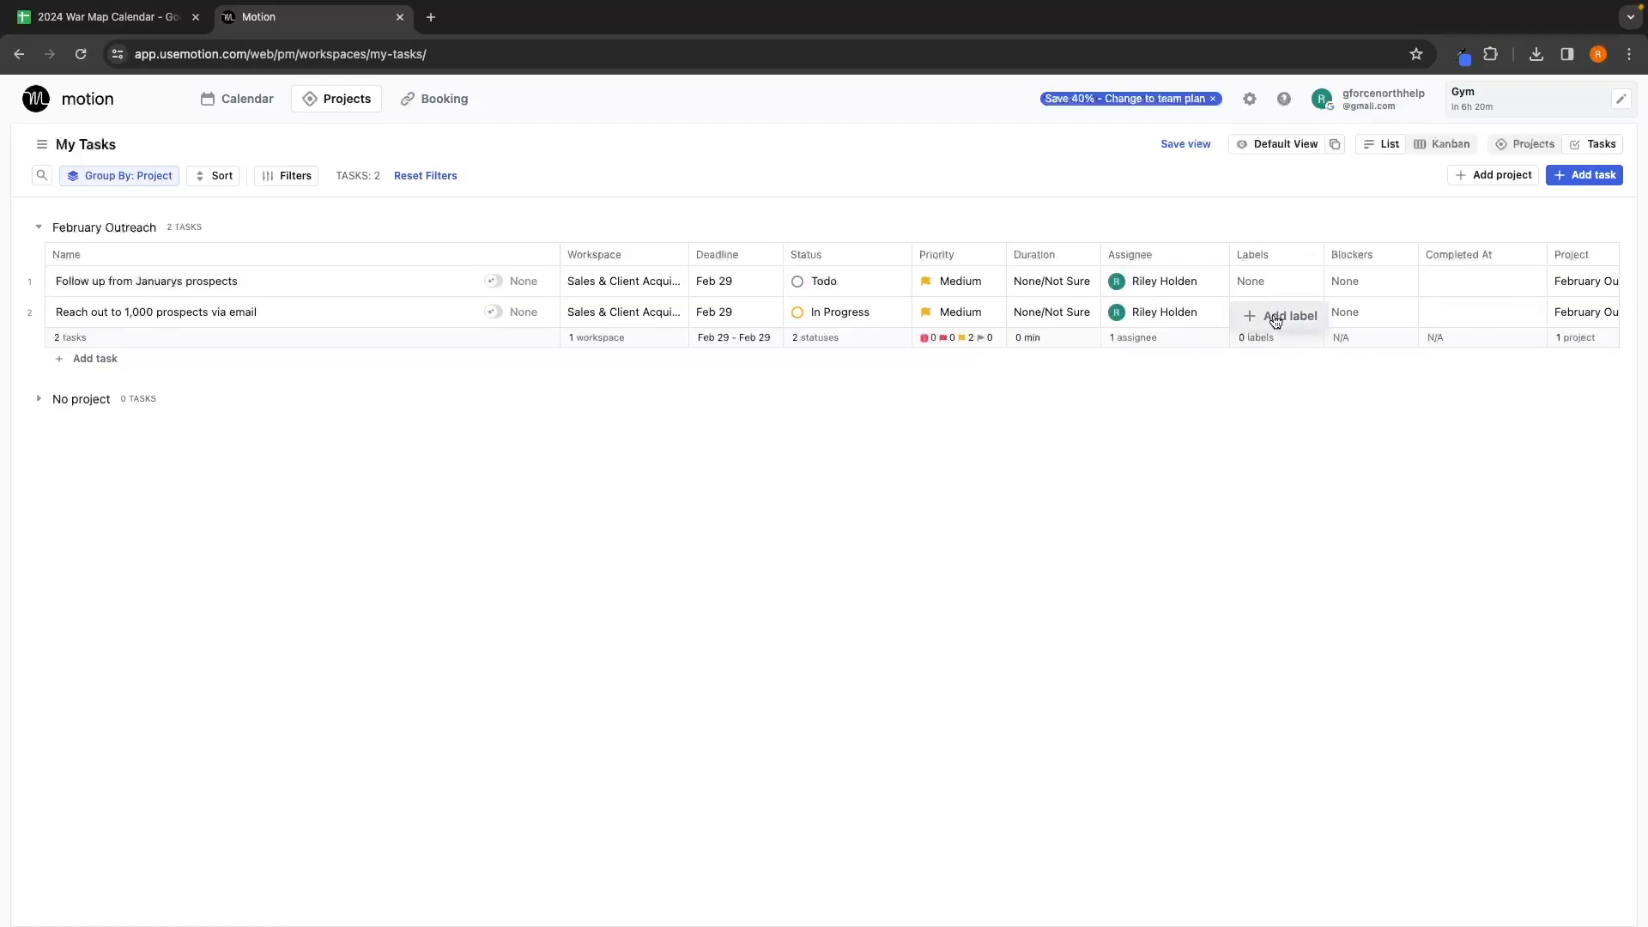
click(1272, 276)
click(1302, 256)
click(1279, 339)
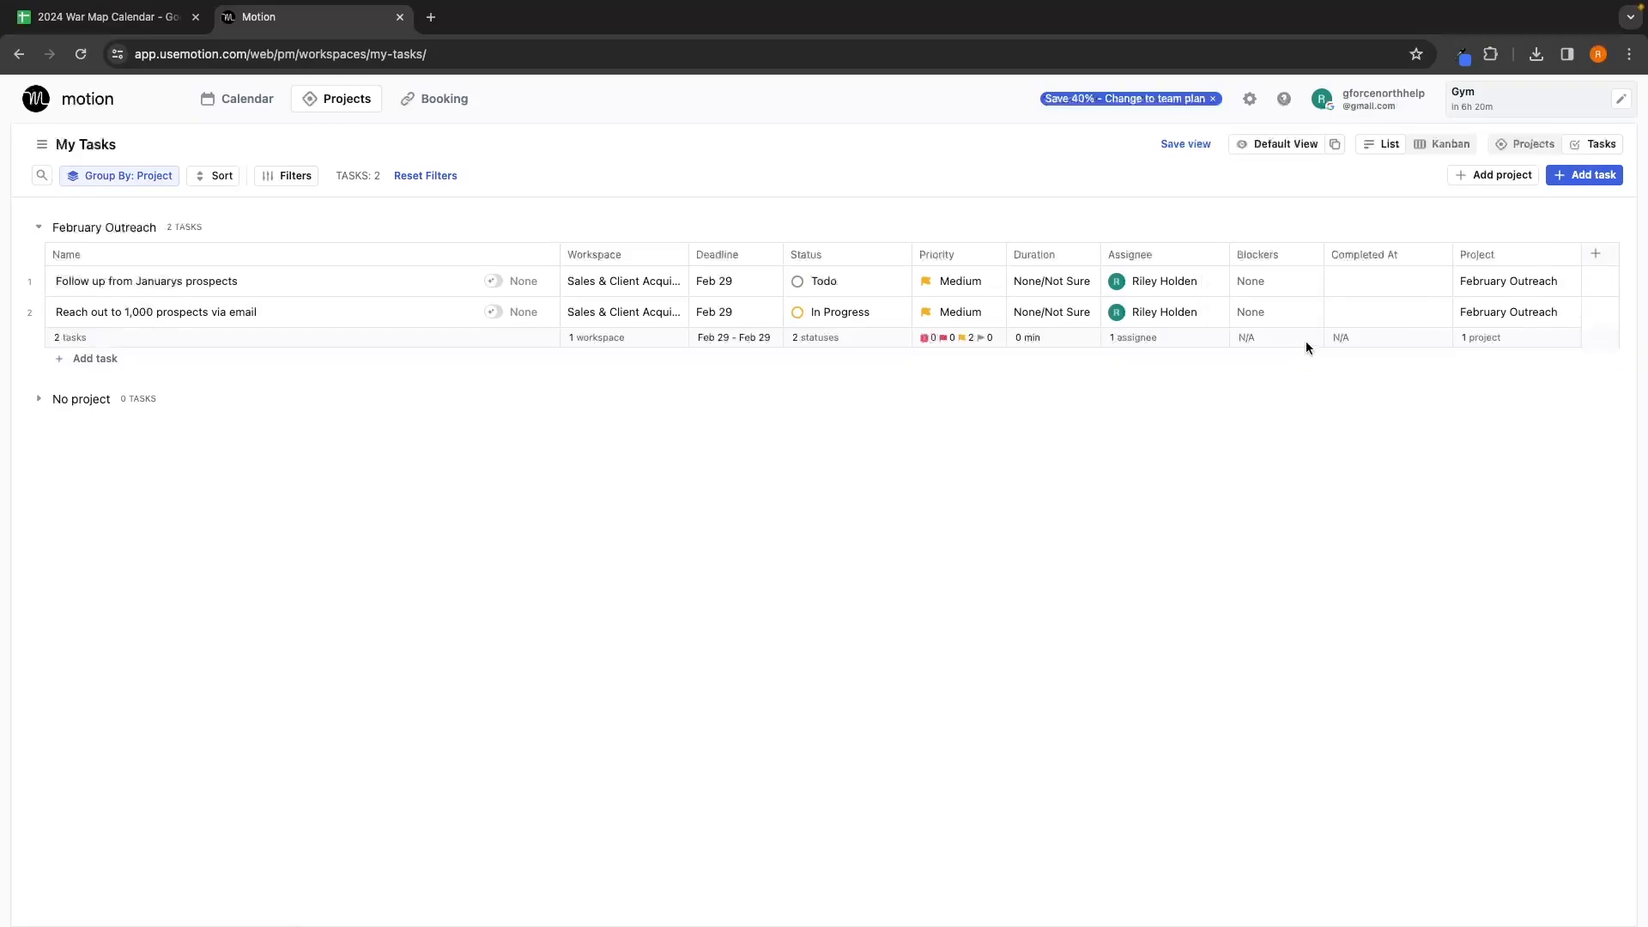
click(1284, 279)
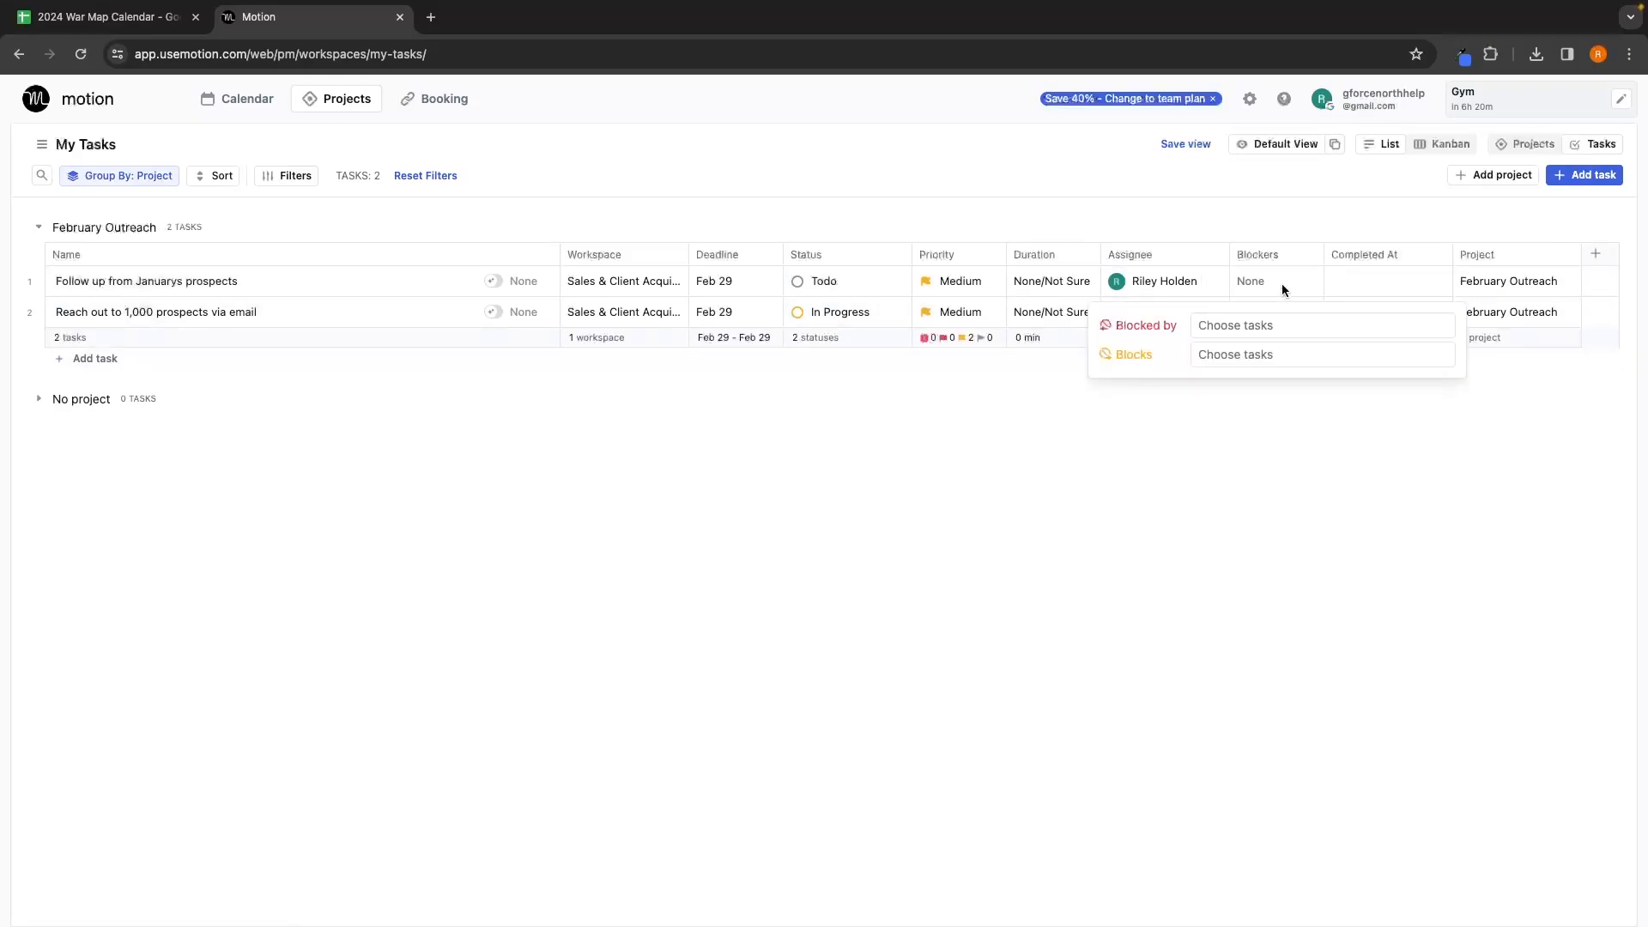
click(1277, 280)
click(1307, 255)
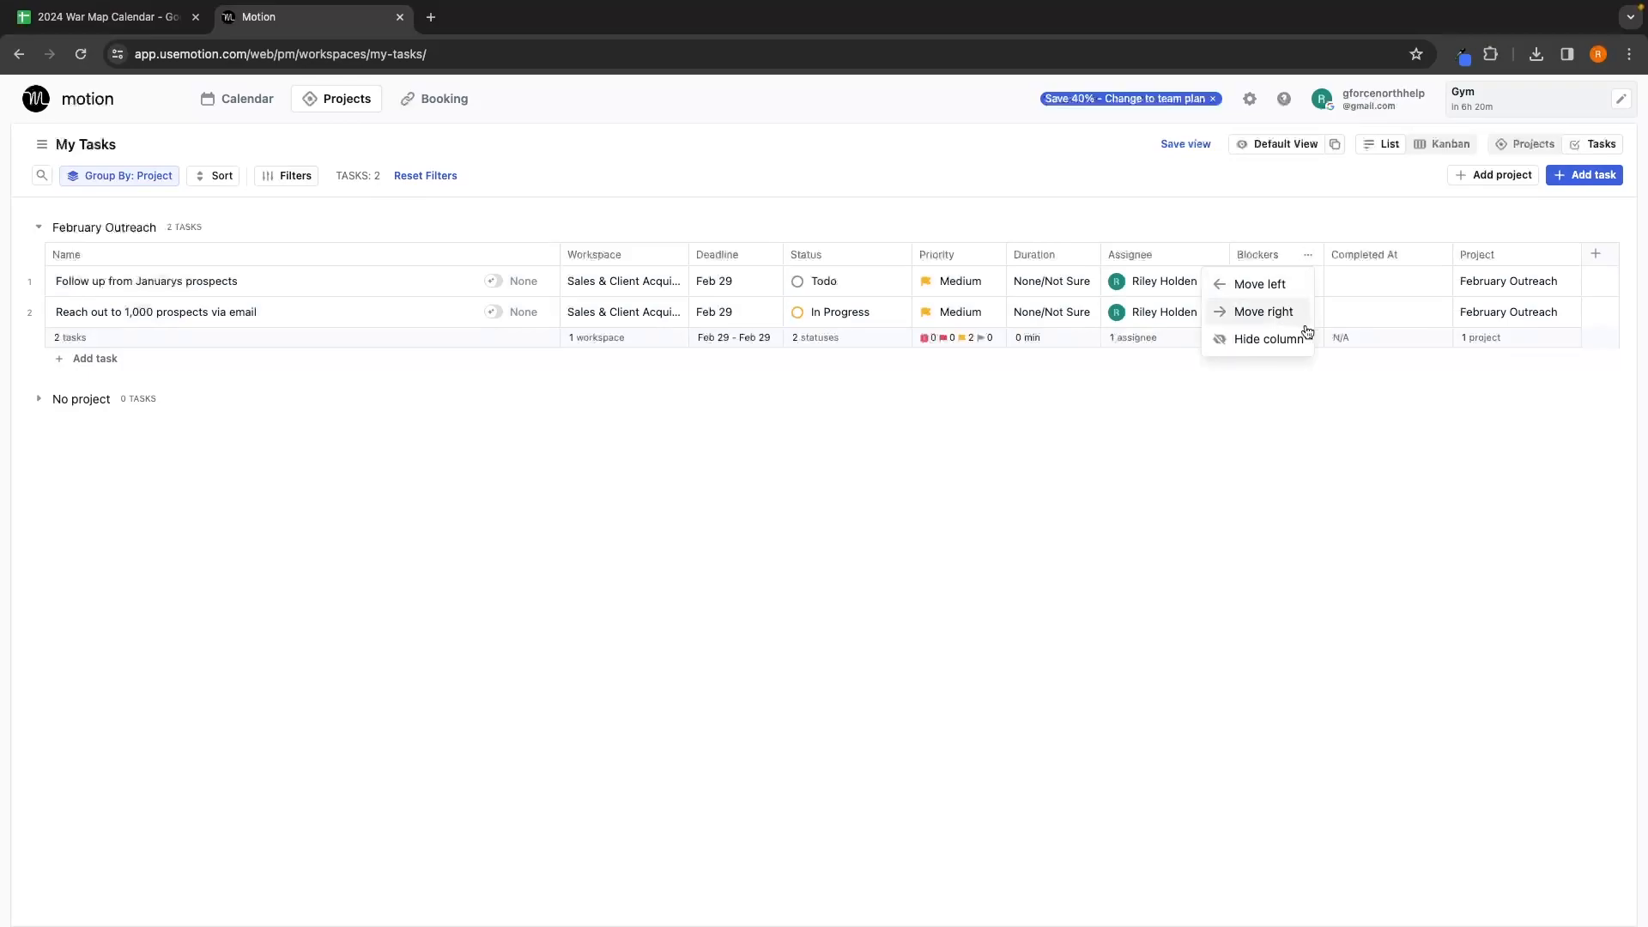
click(1290, 336)
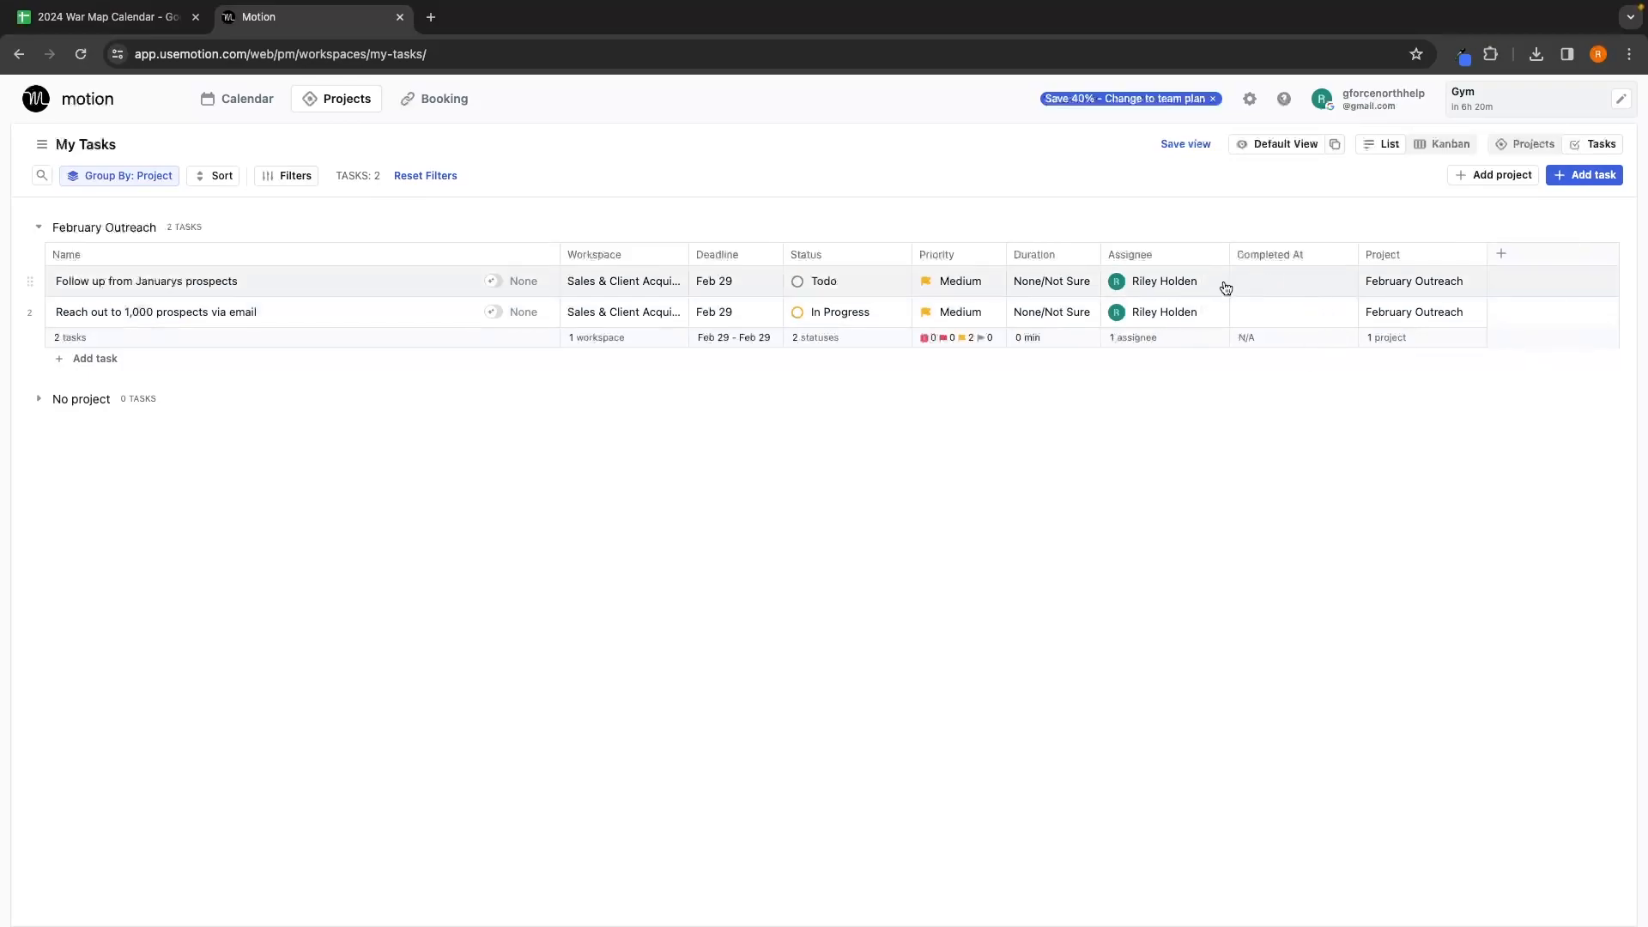
Step: Mark the email outreach task Completed, keeping it in February Outreach
click(887, 314)
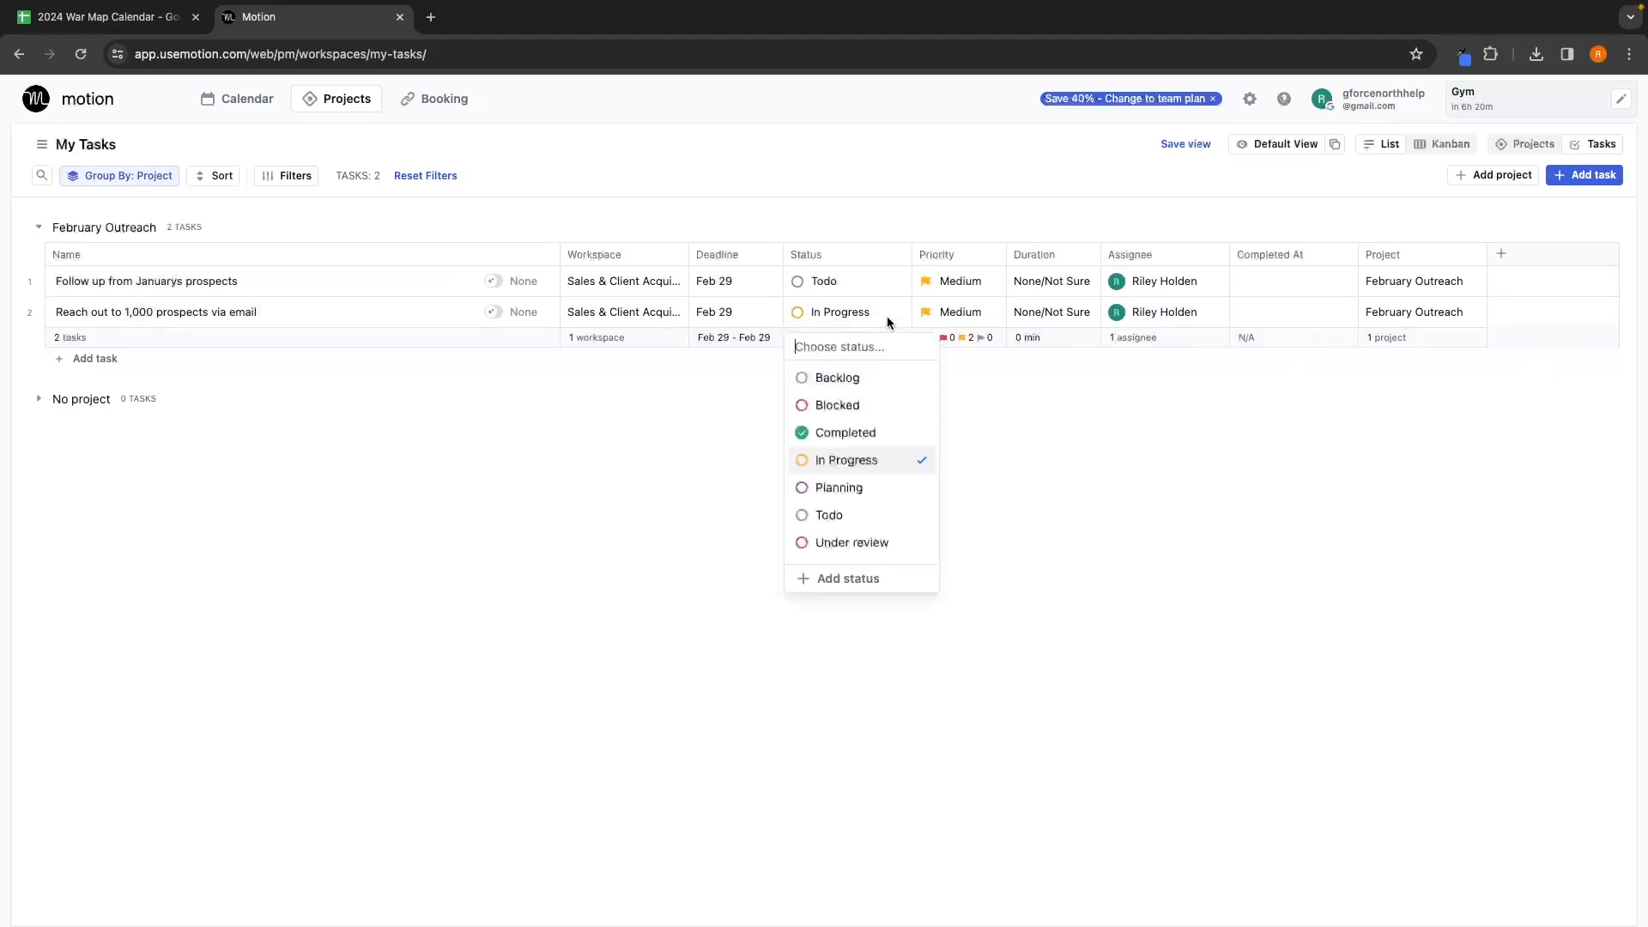
click(875, 430)
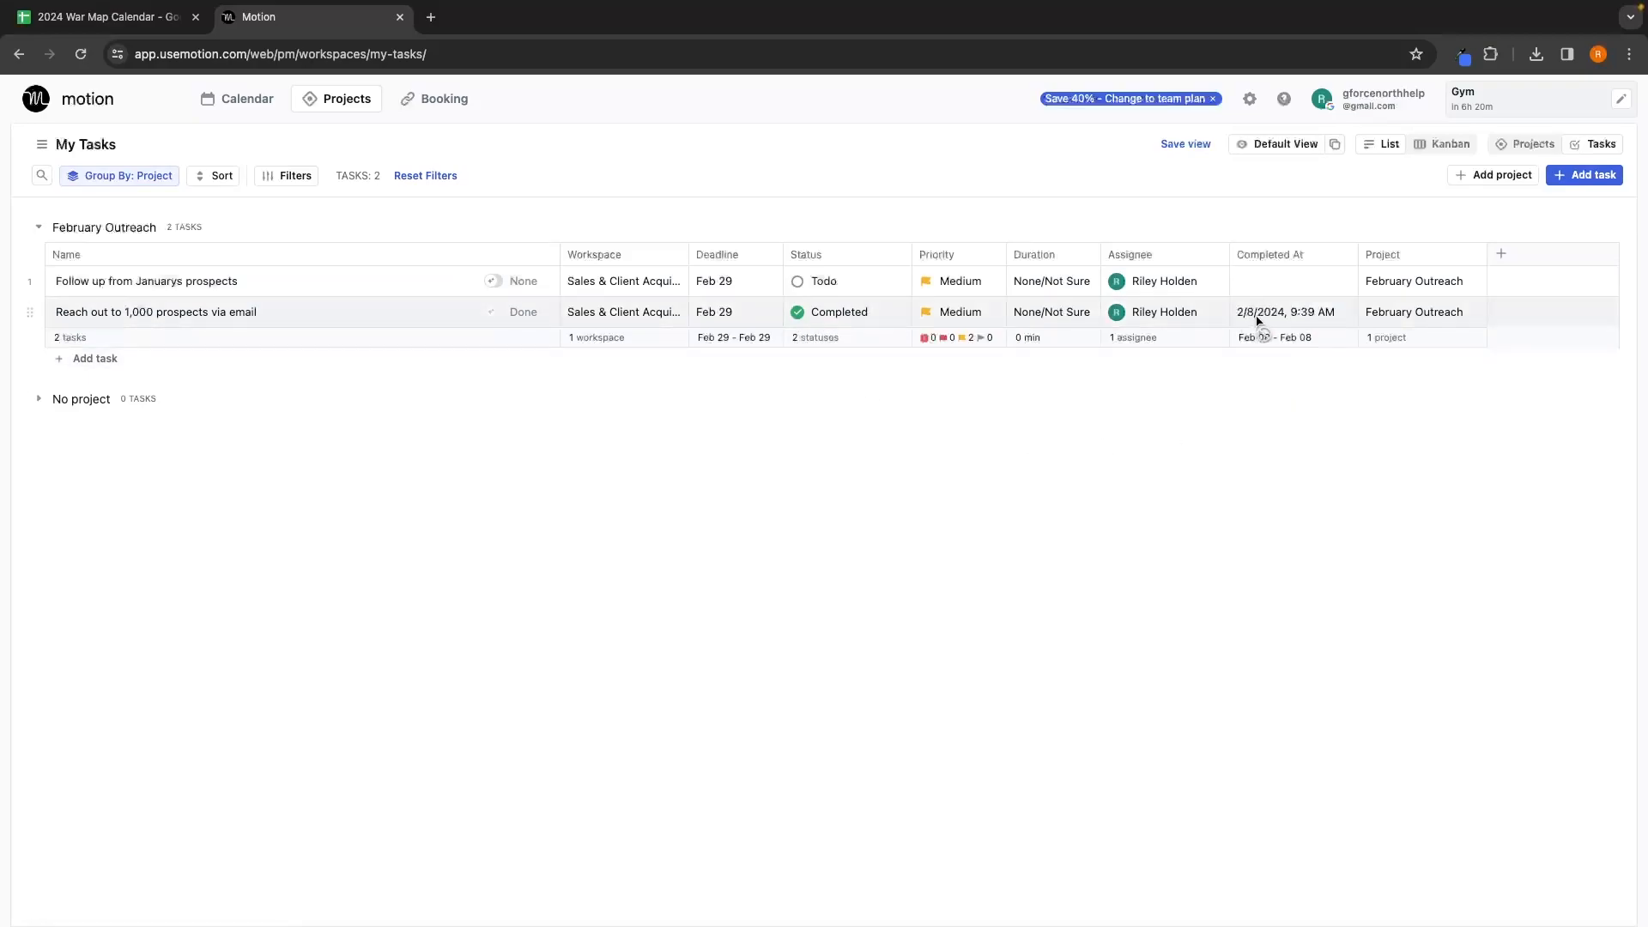
click(1400, 314)
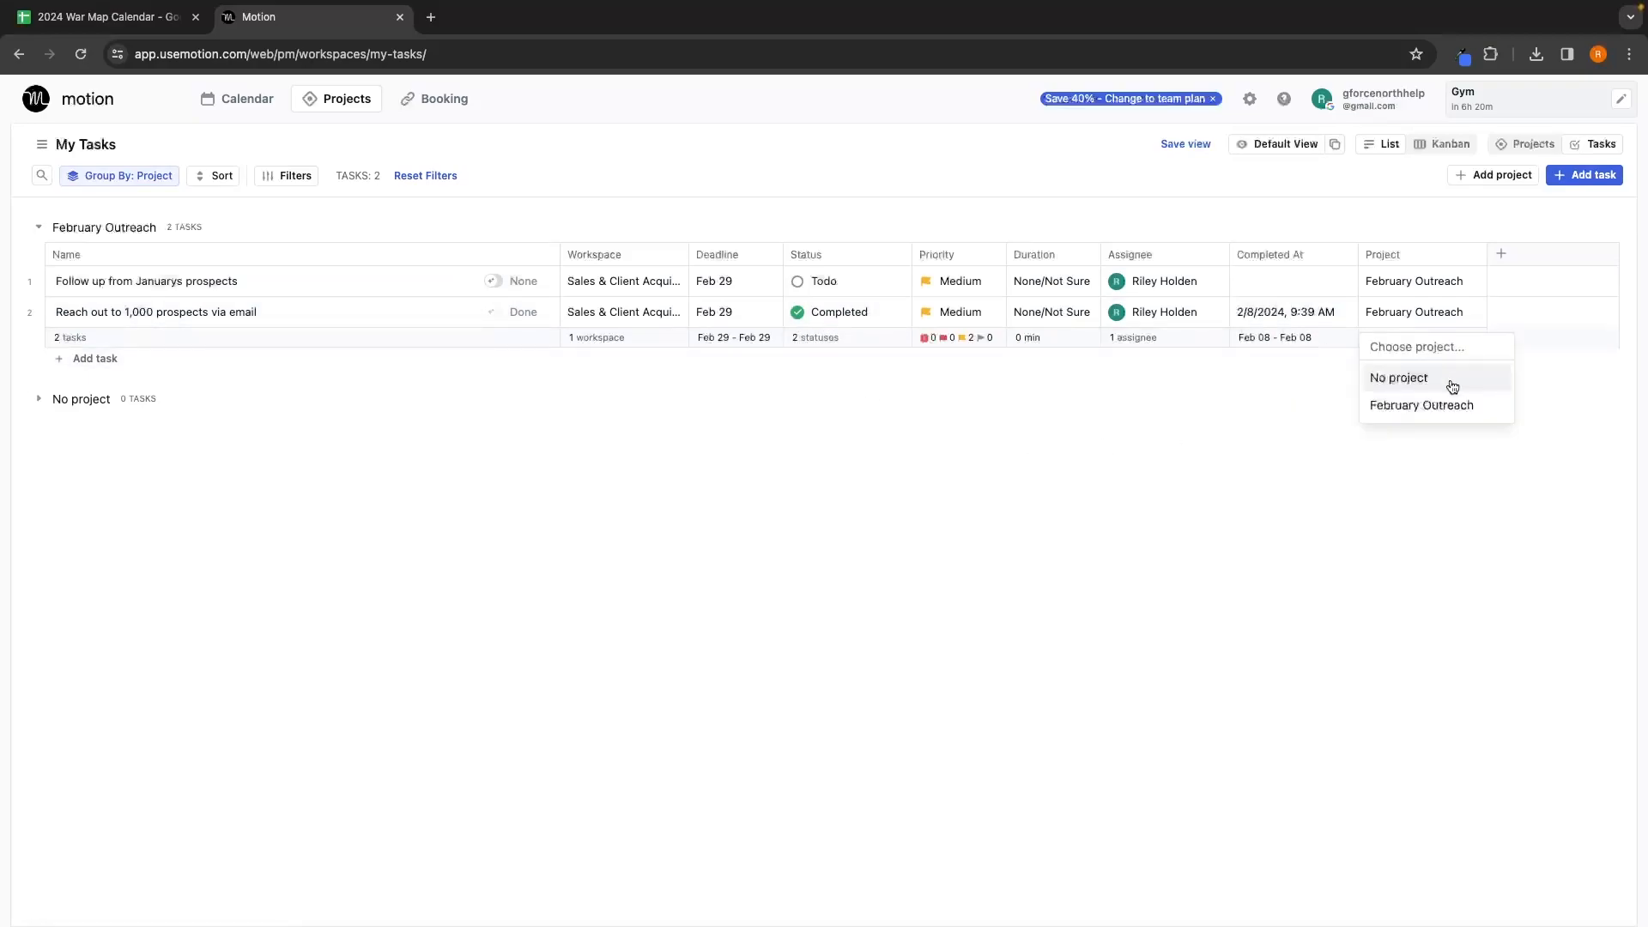
click(1397, 504)
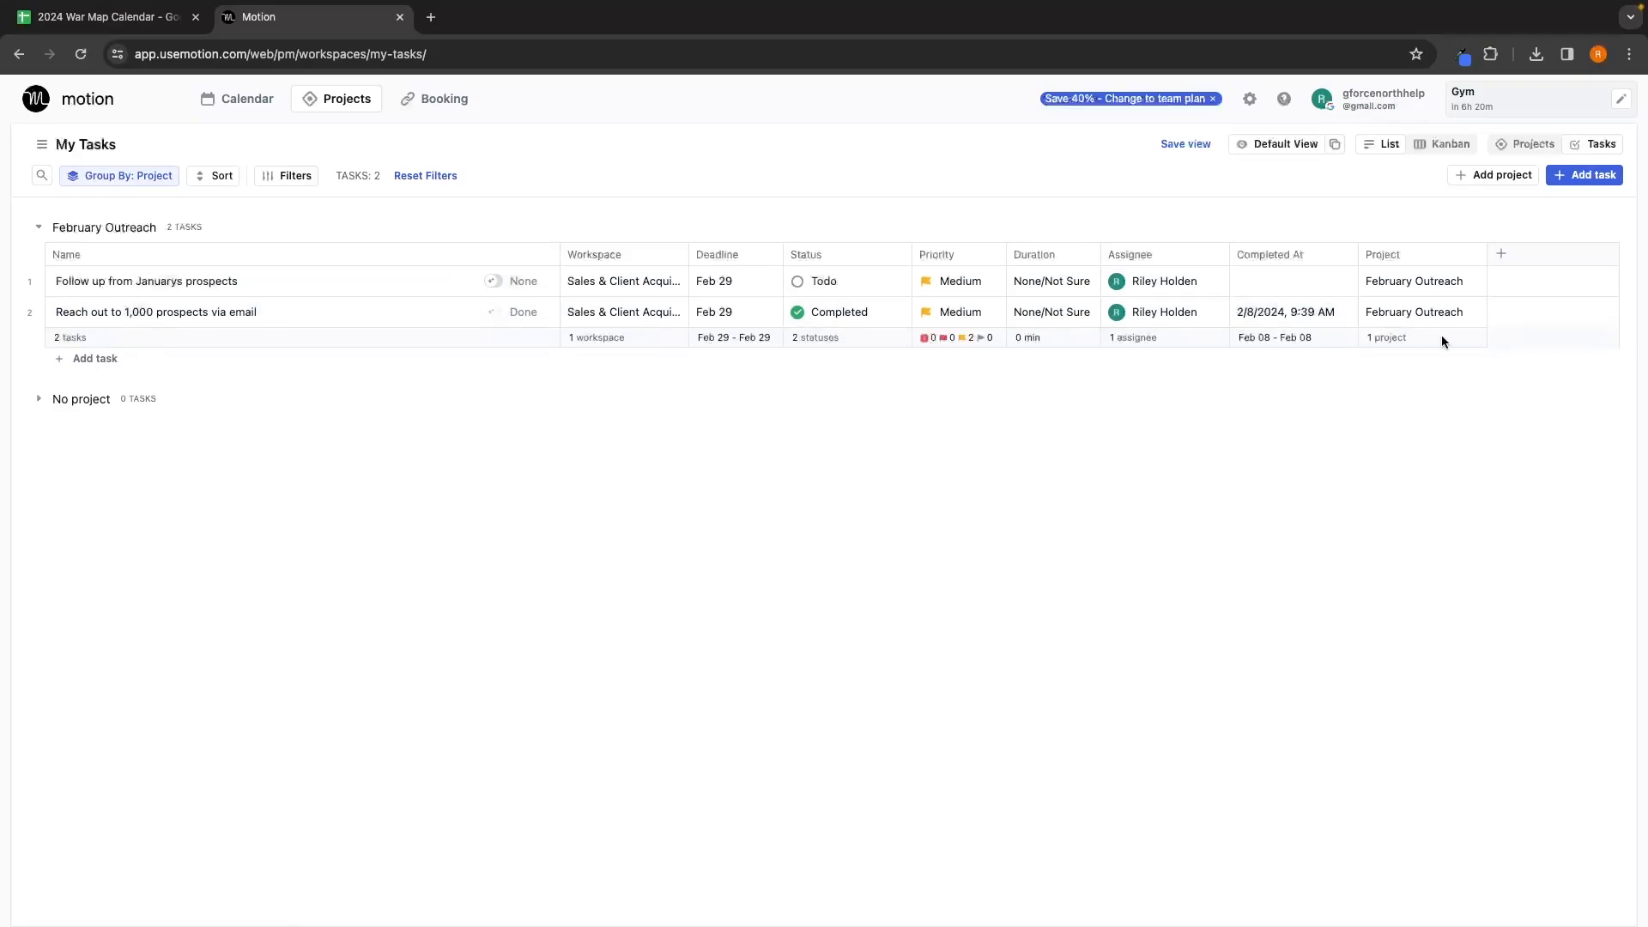
Step: Show the Created At column to check the completion time, then hide it again
click(1501, 253)
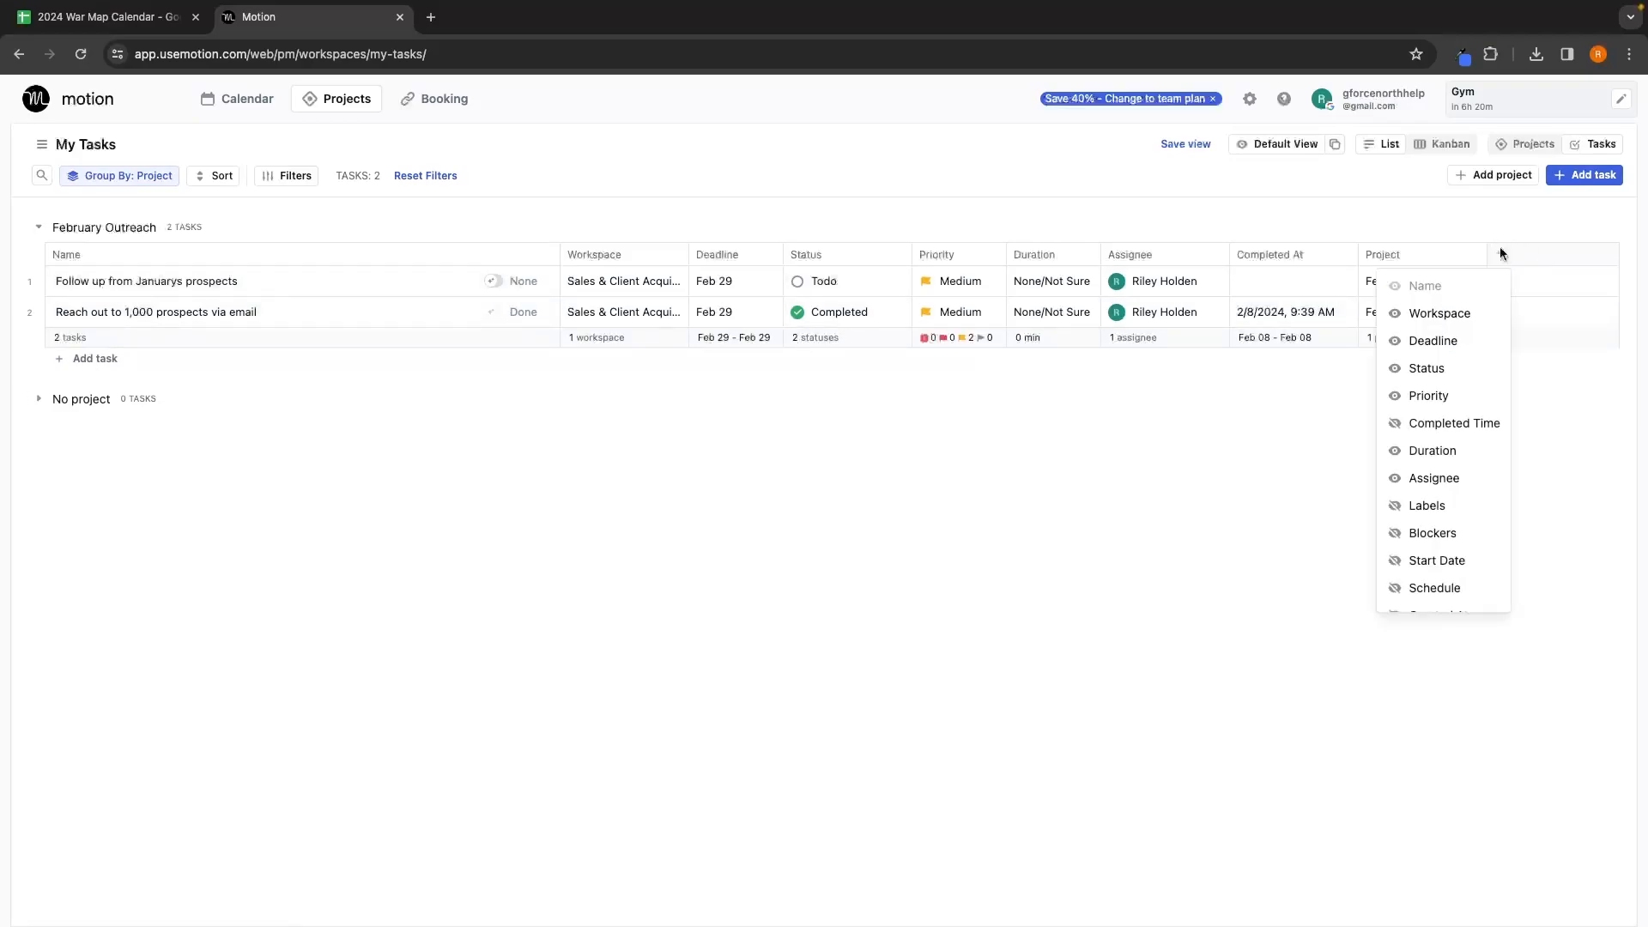
scroll(1480, 324, down, 3)
scroll(1478, 342, up, 2)
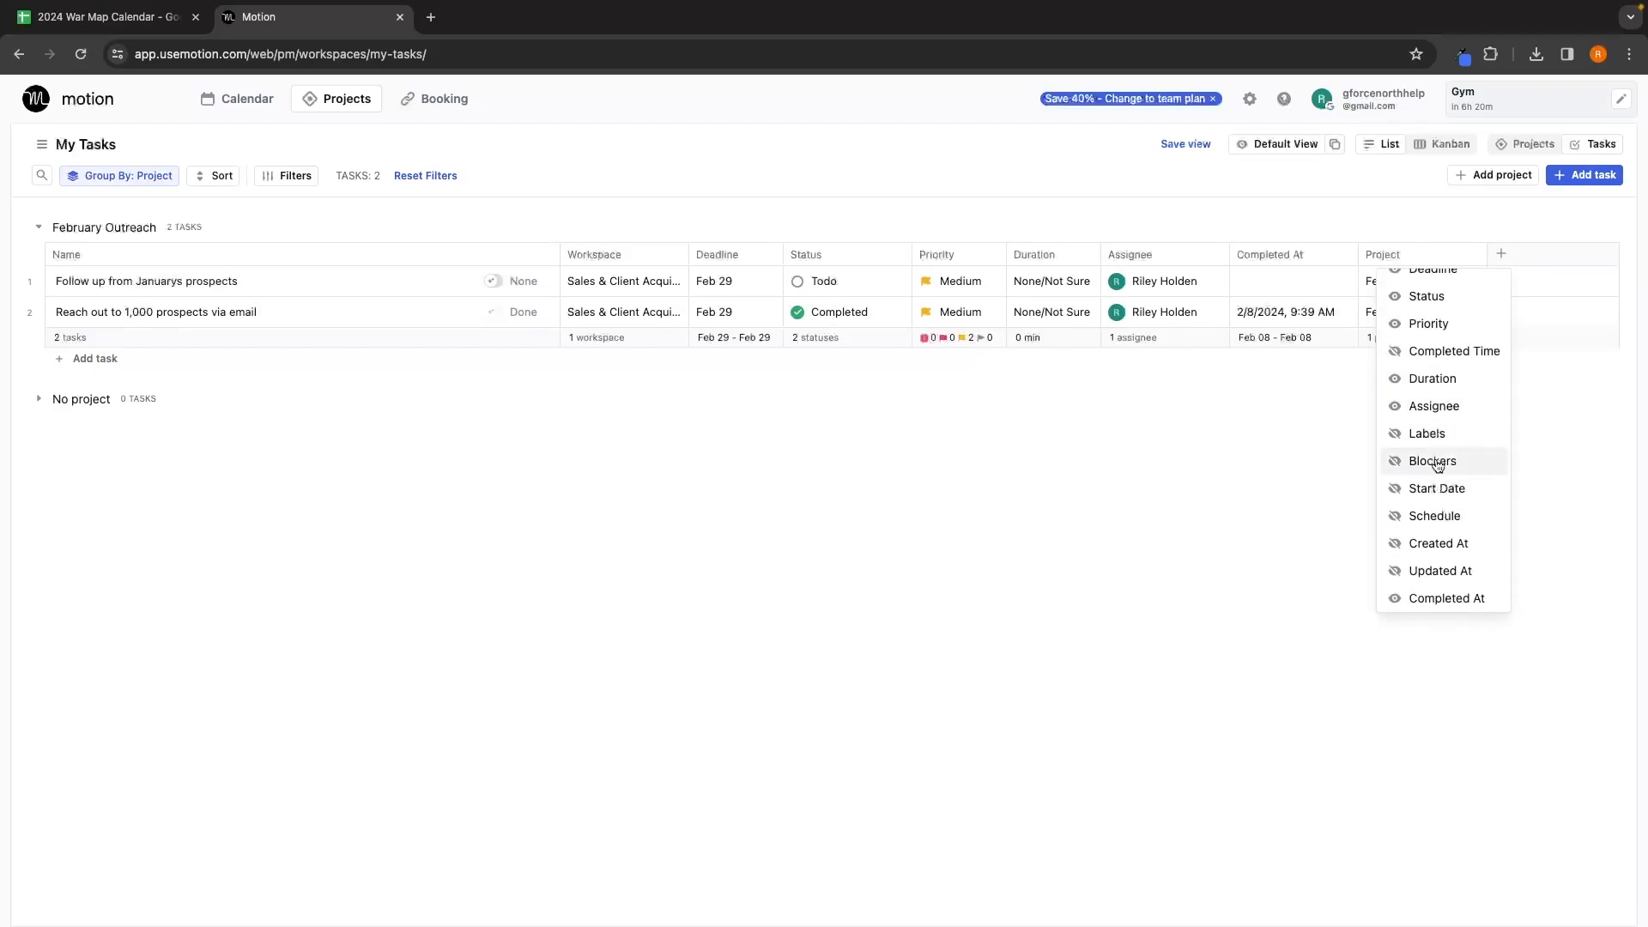
click(1459, 544)
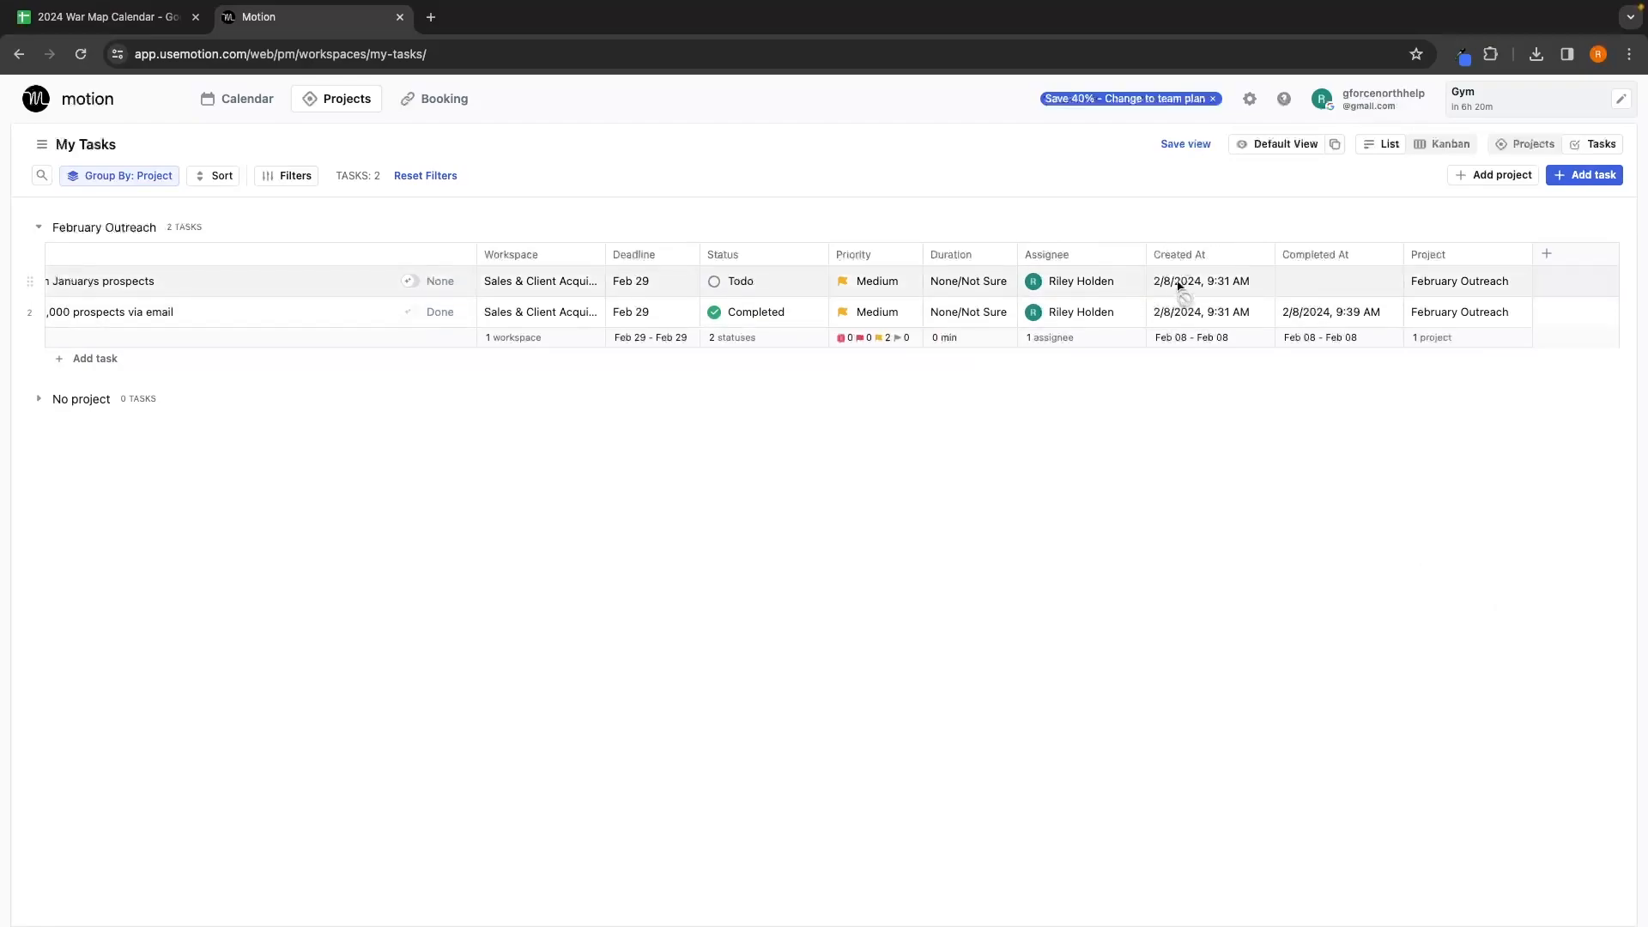
click(1258, 255)
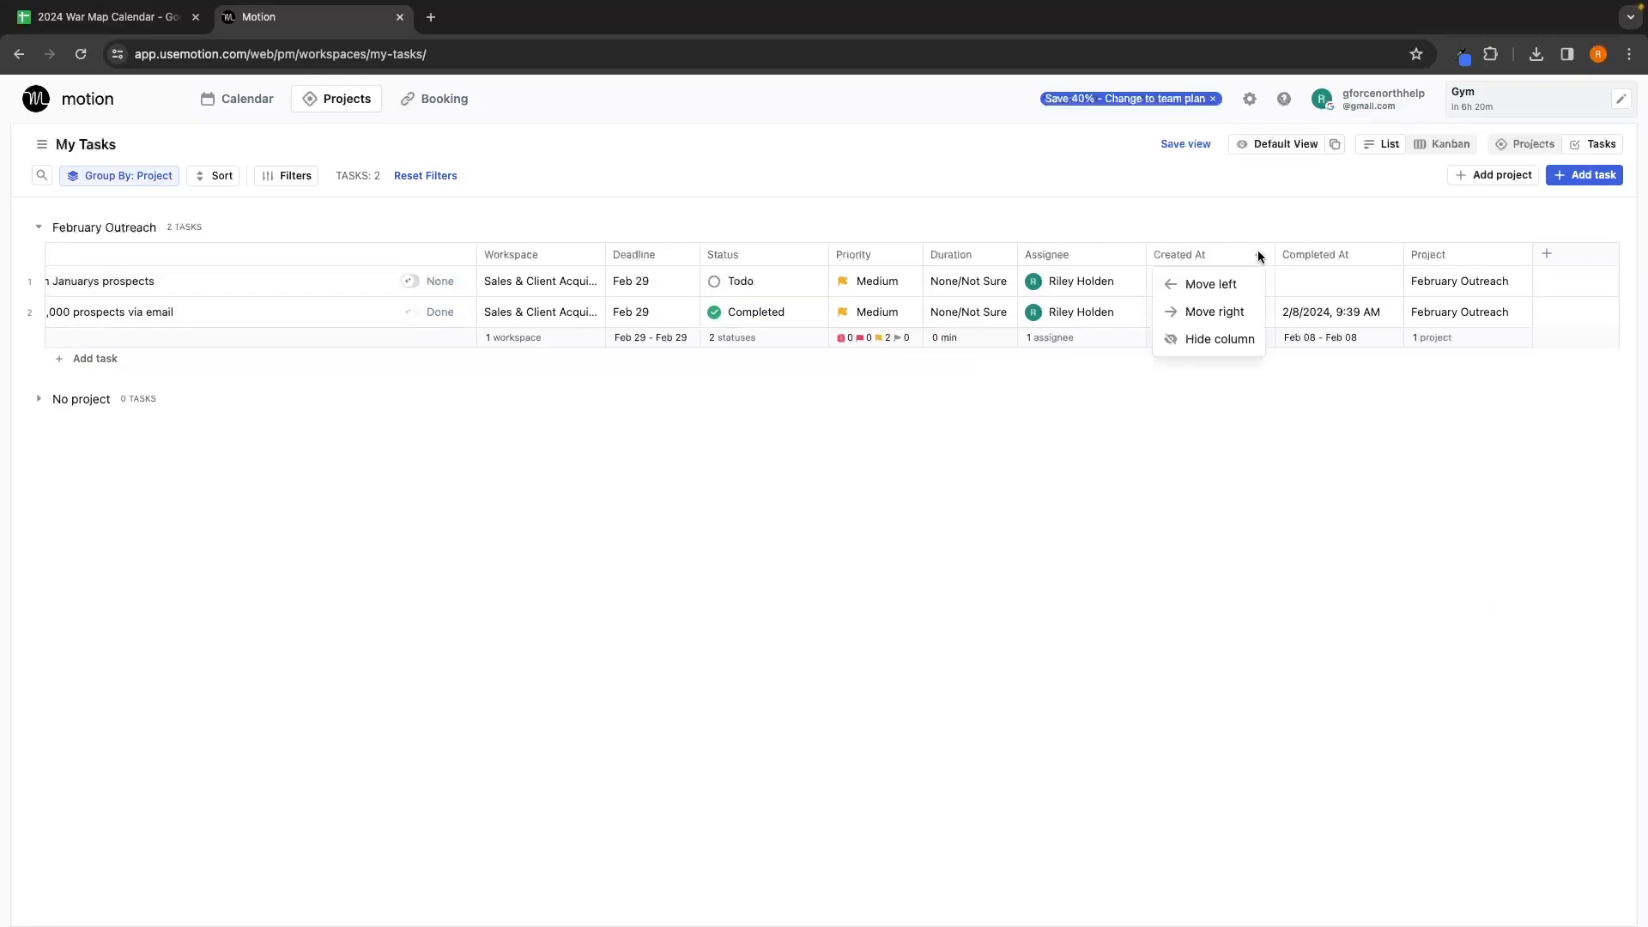
click(1232, 337)
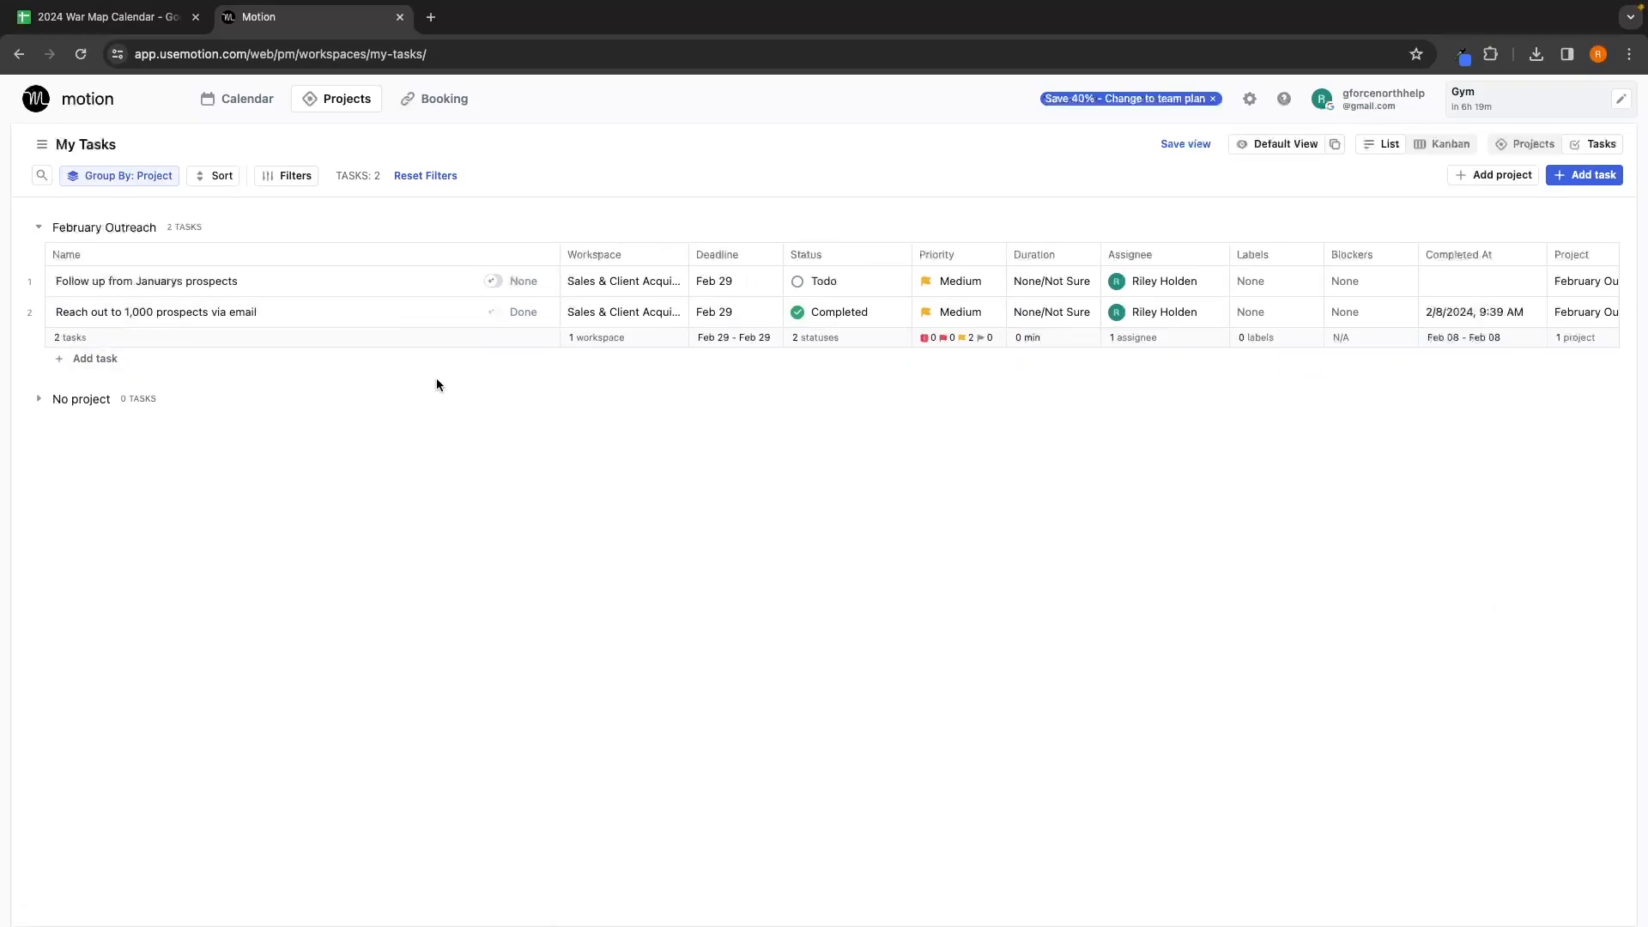
Step: Switch My Tasks to the Kanban board grouped by status
click(1433, 154)
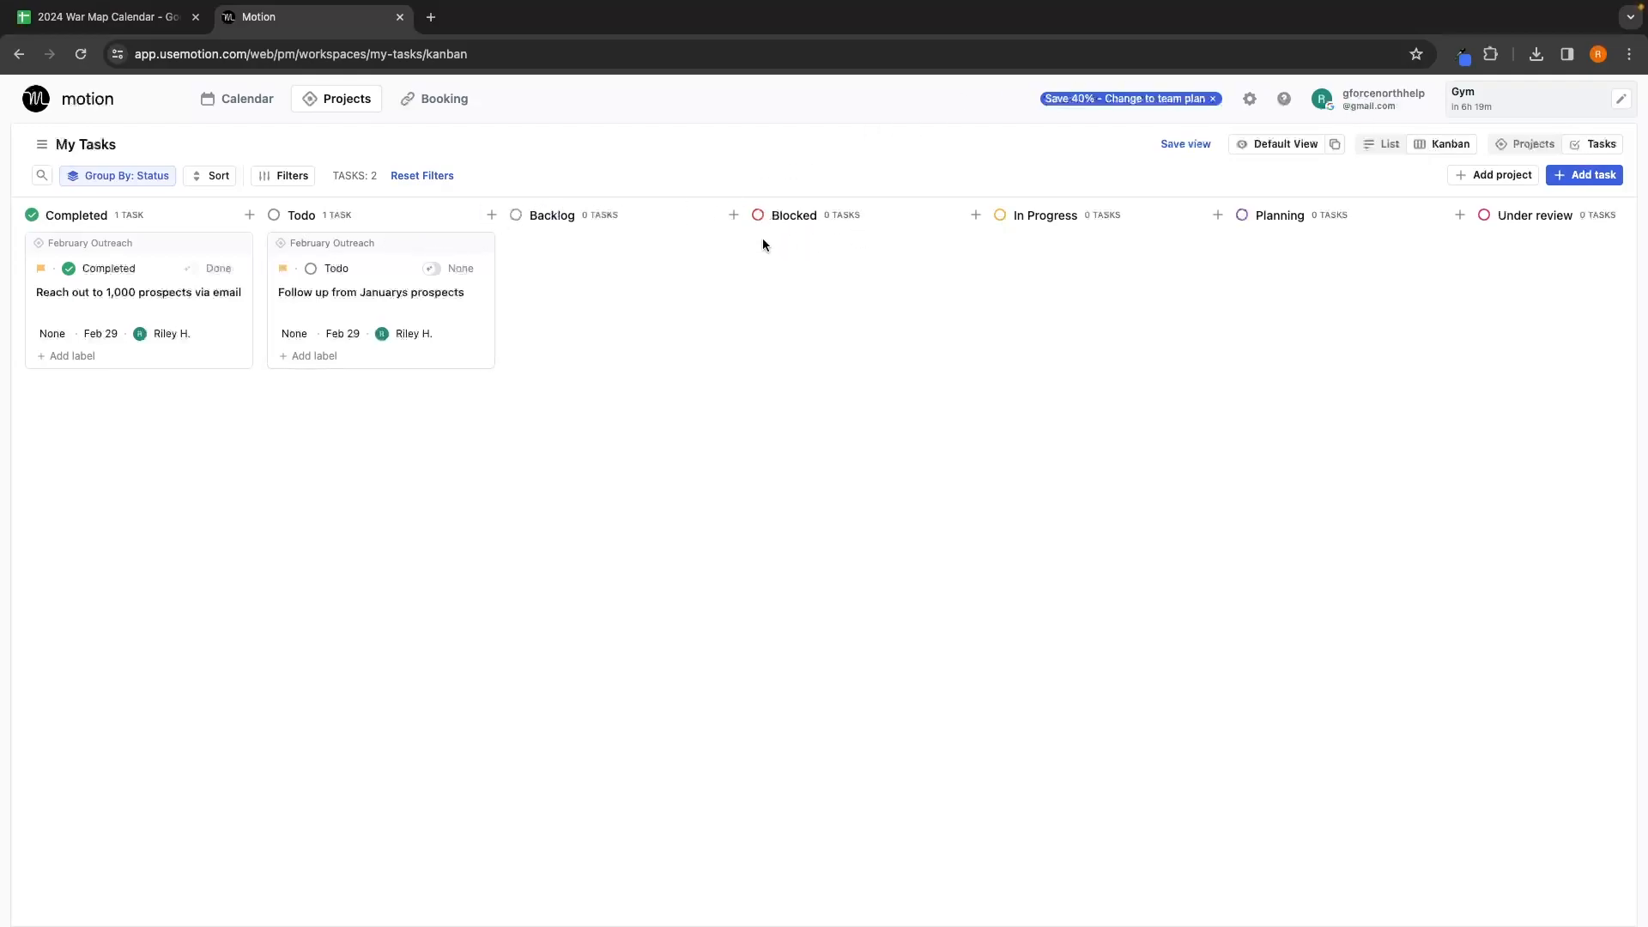
click(1376, 151)
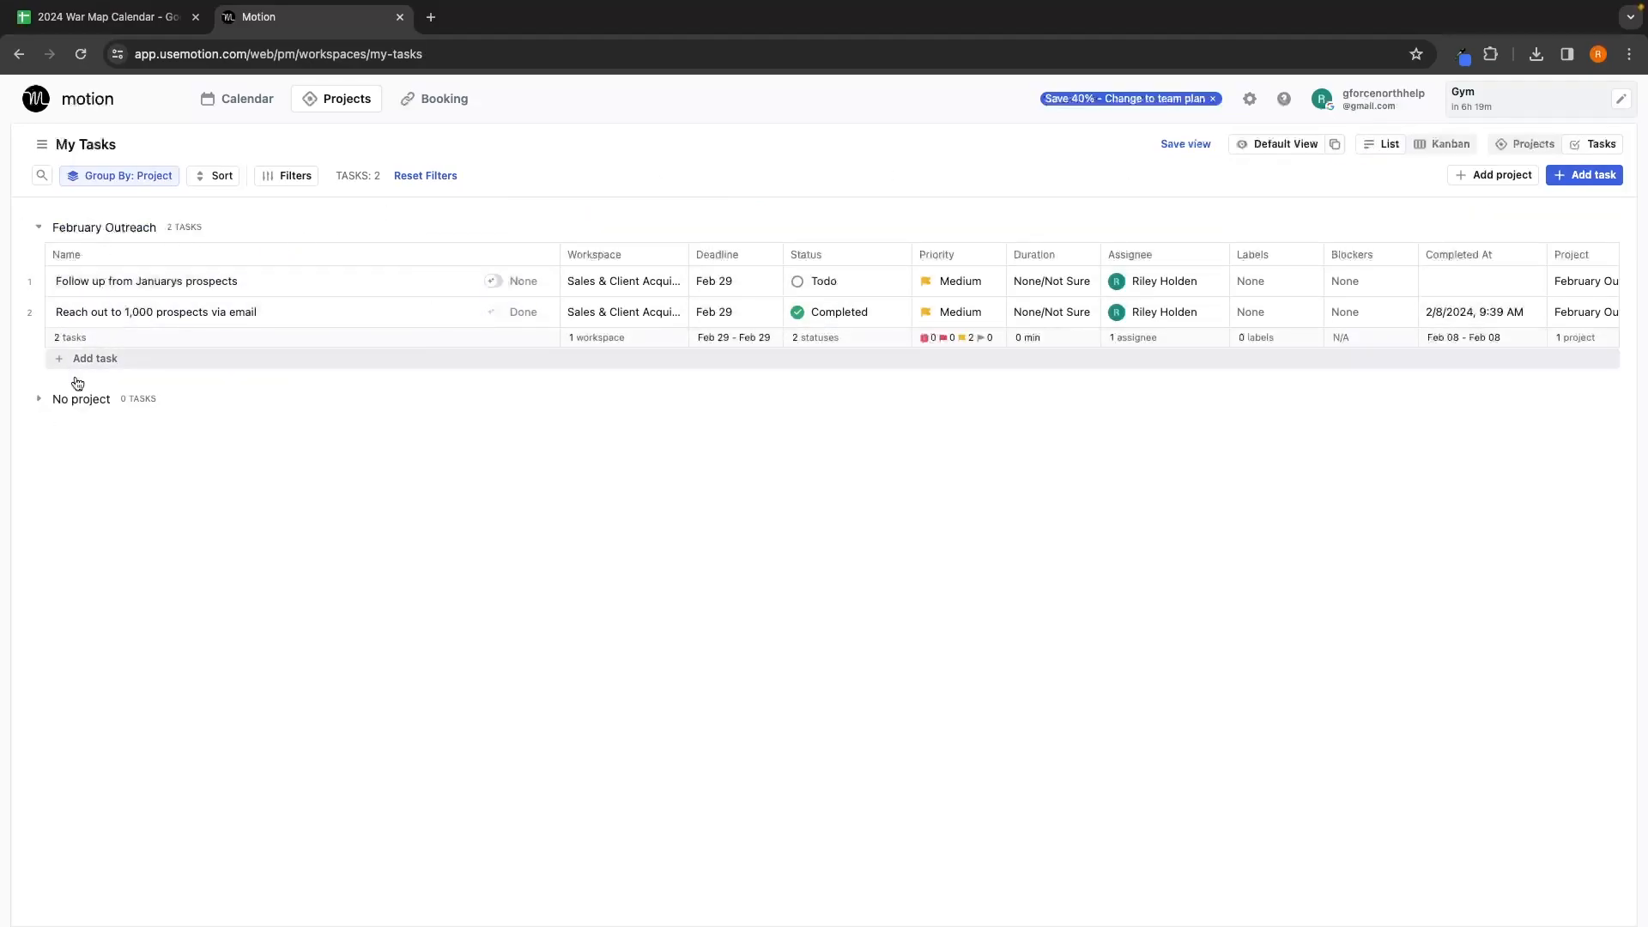
click(1437, 148)
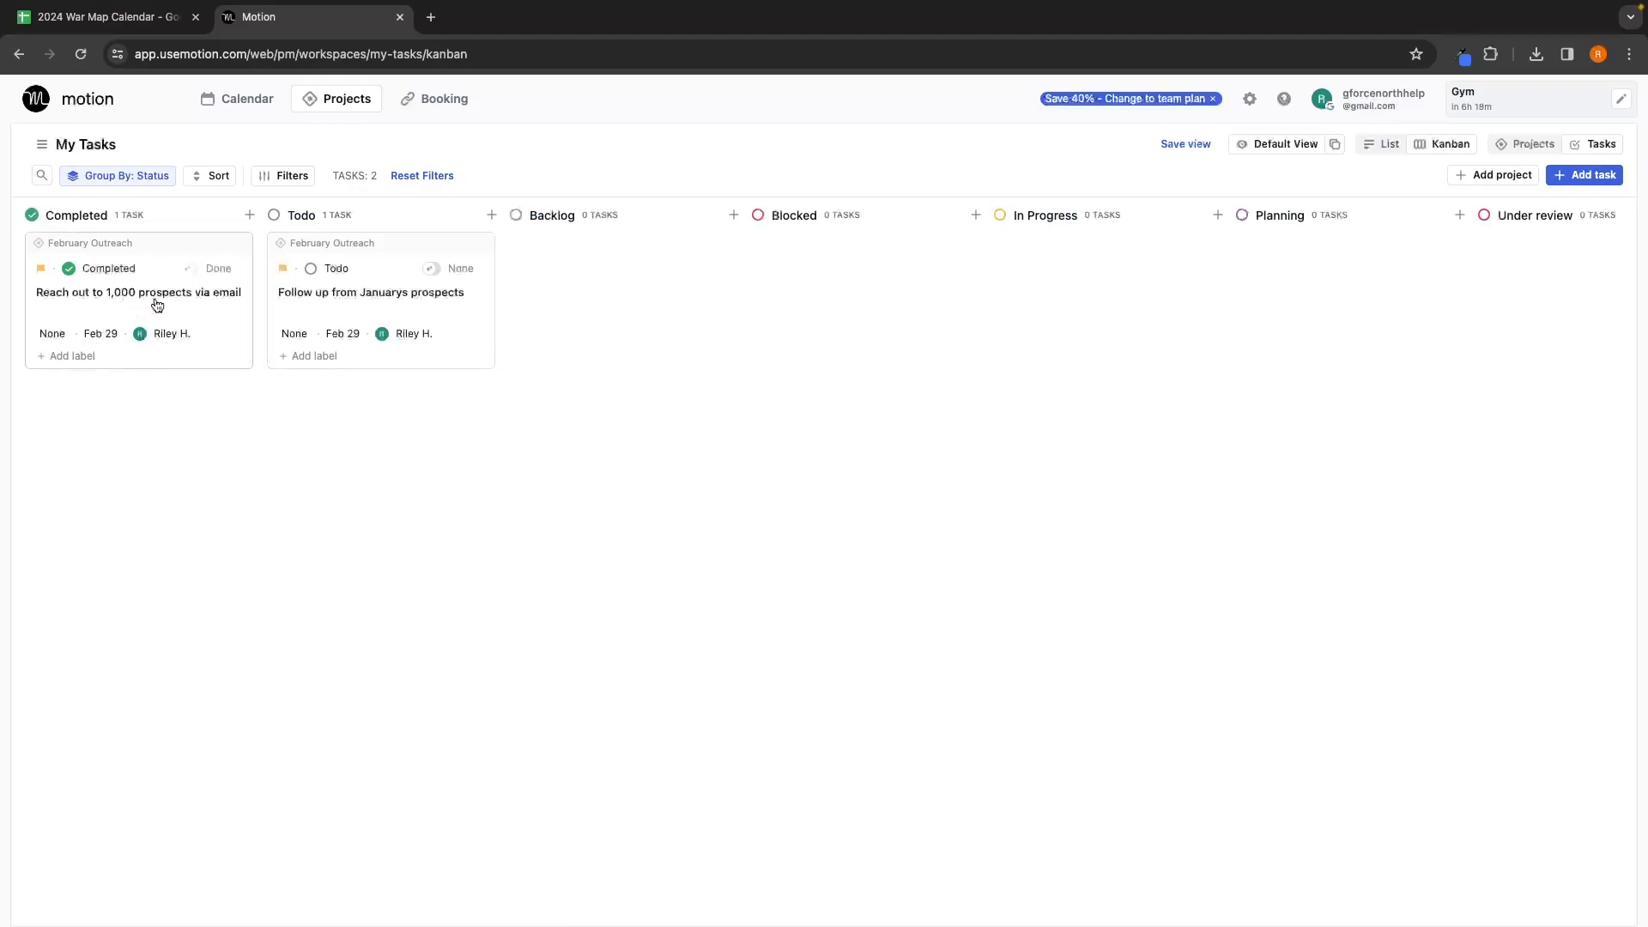
scroll(1117, 296, right, 2)
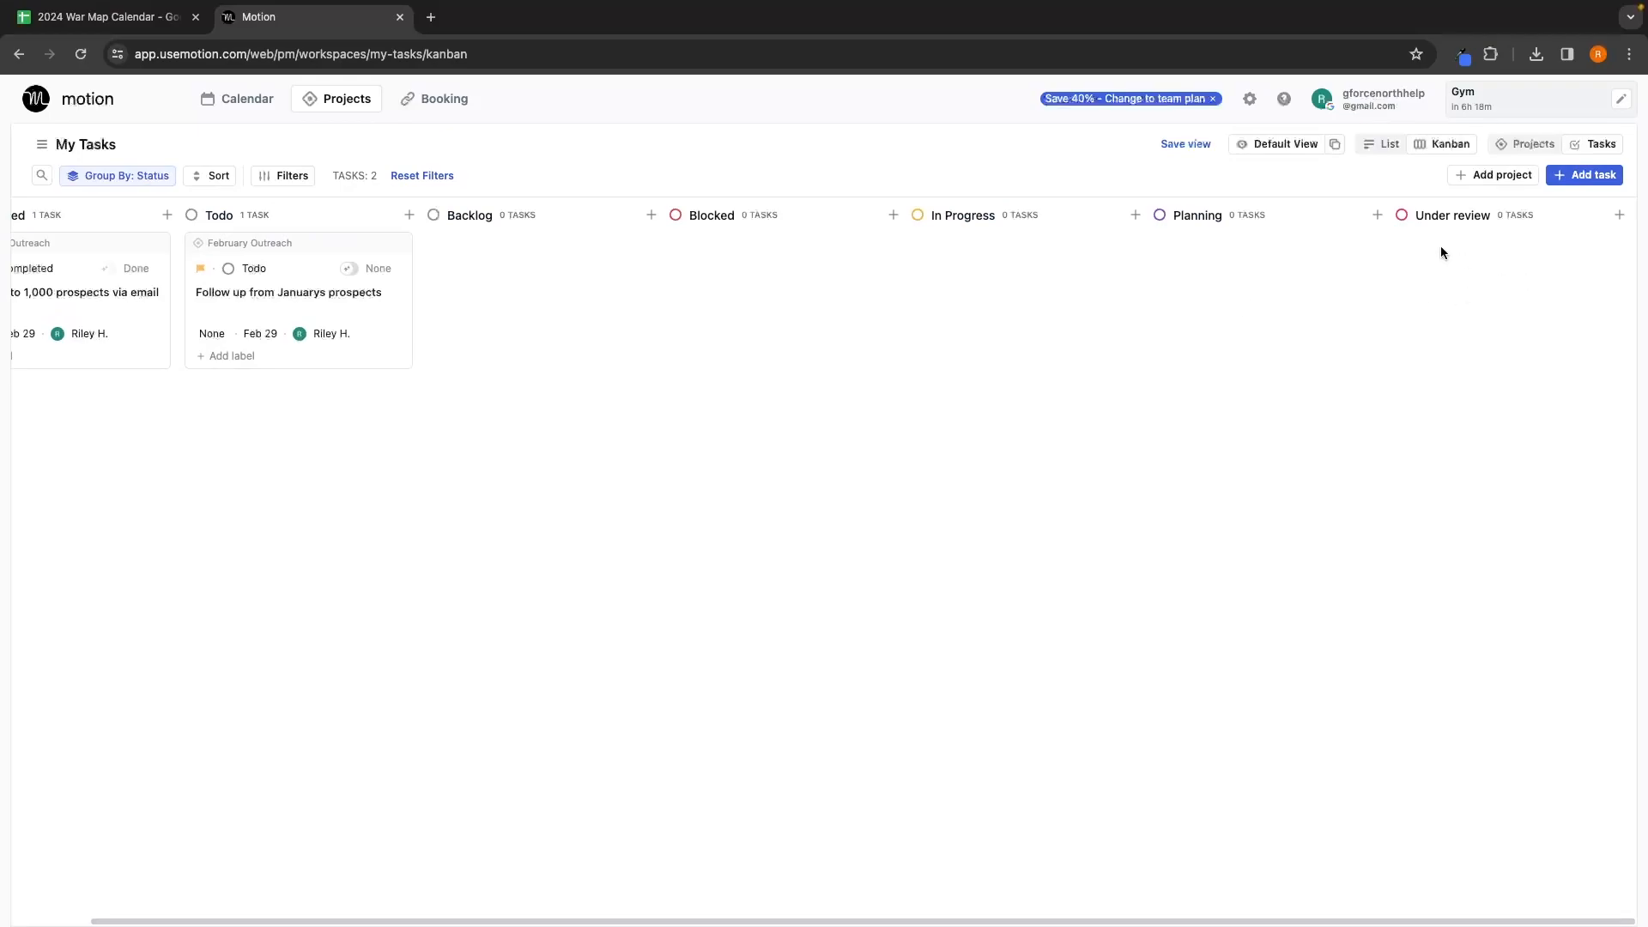
scroll(563, 309, left, 2)
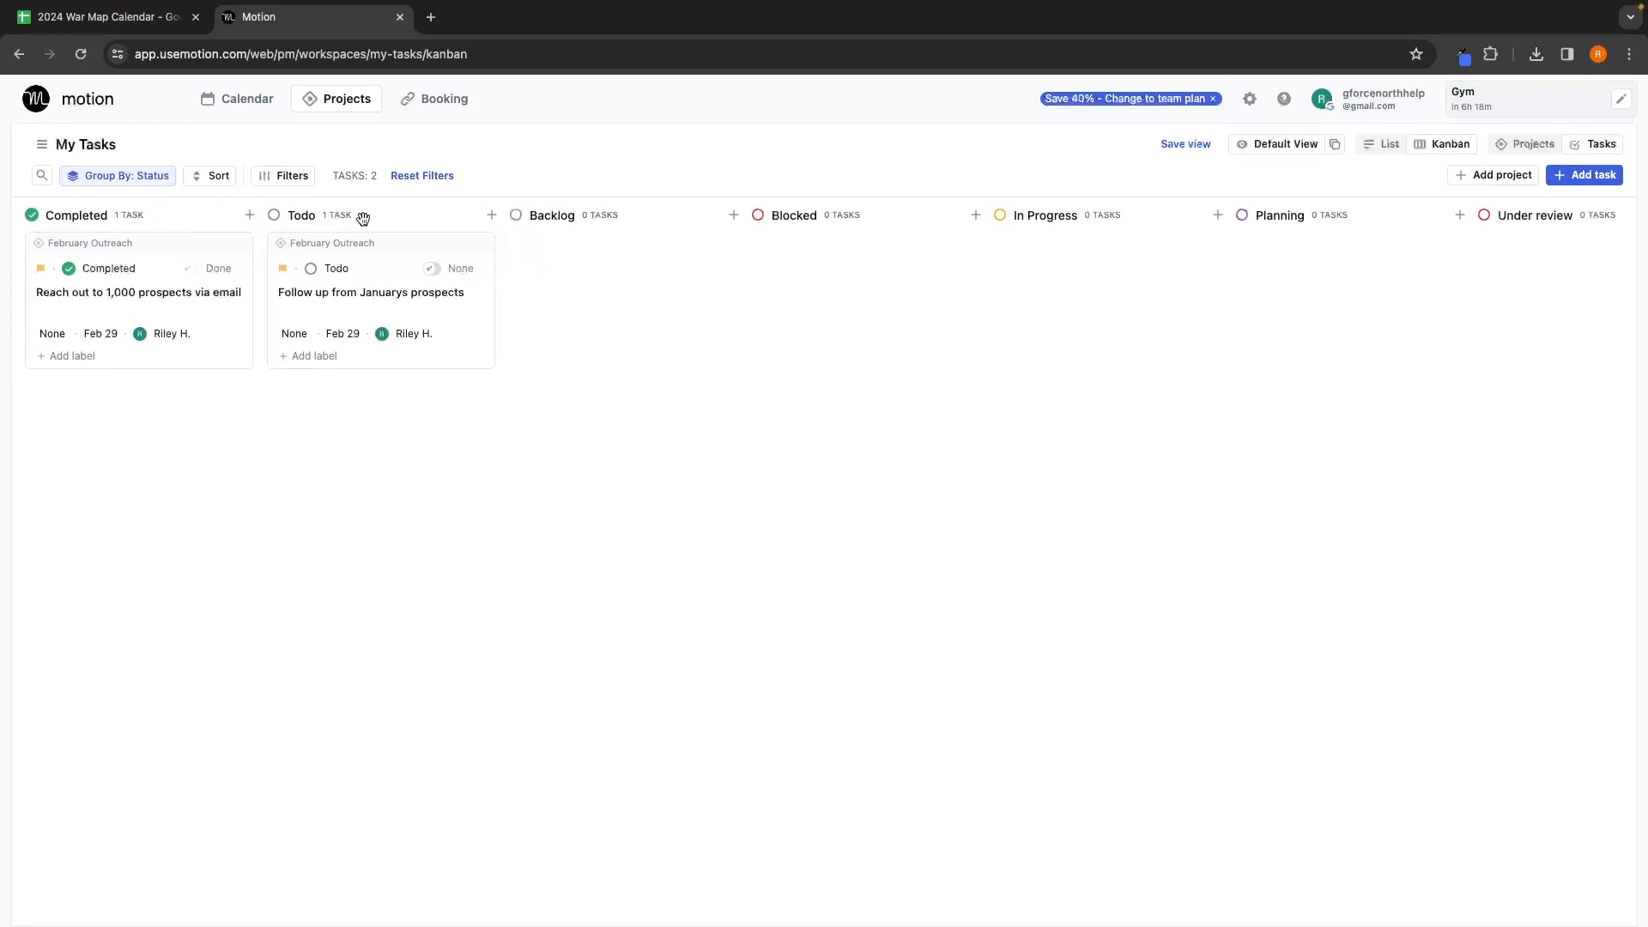
Step: Reorder board columns: Todo, Planning, In Progress, Under review, then Completed, Backlog, Blocked
drag(389, 219, 77, 223)
drag(296, 207, 1596, 232)
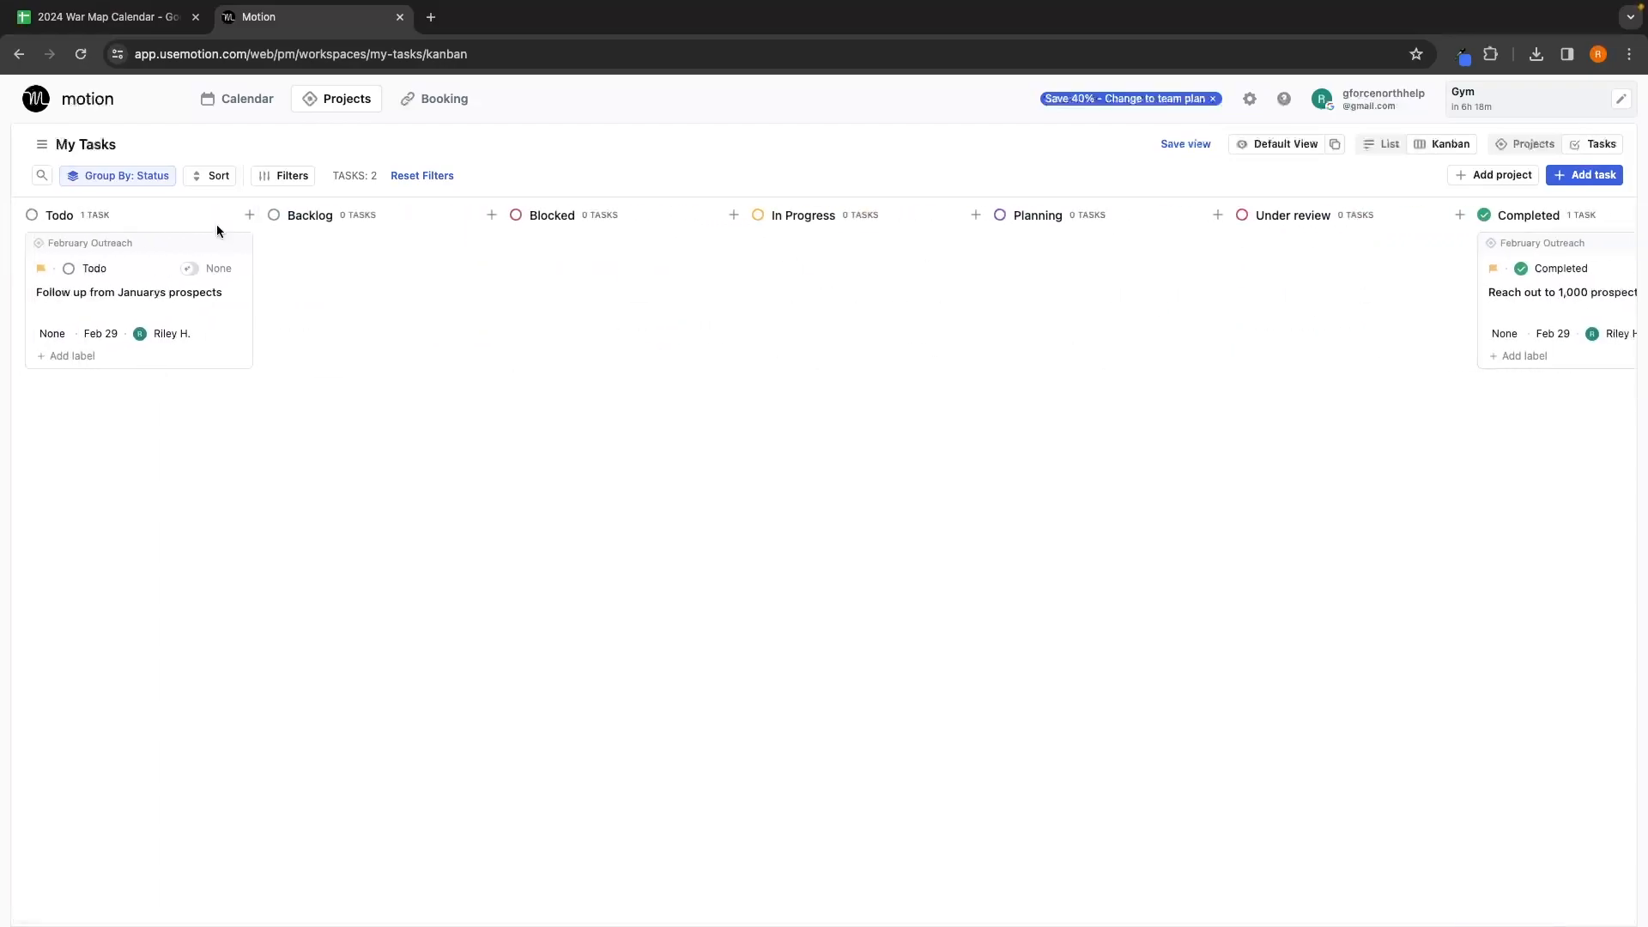
drag(1099, 218, 412, 216)
drag(1063, 214, 584, 257)
drag(1321, 218, 845, 227)
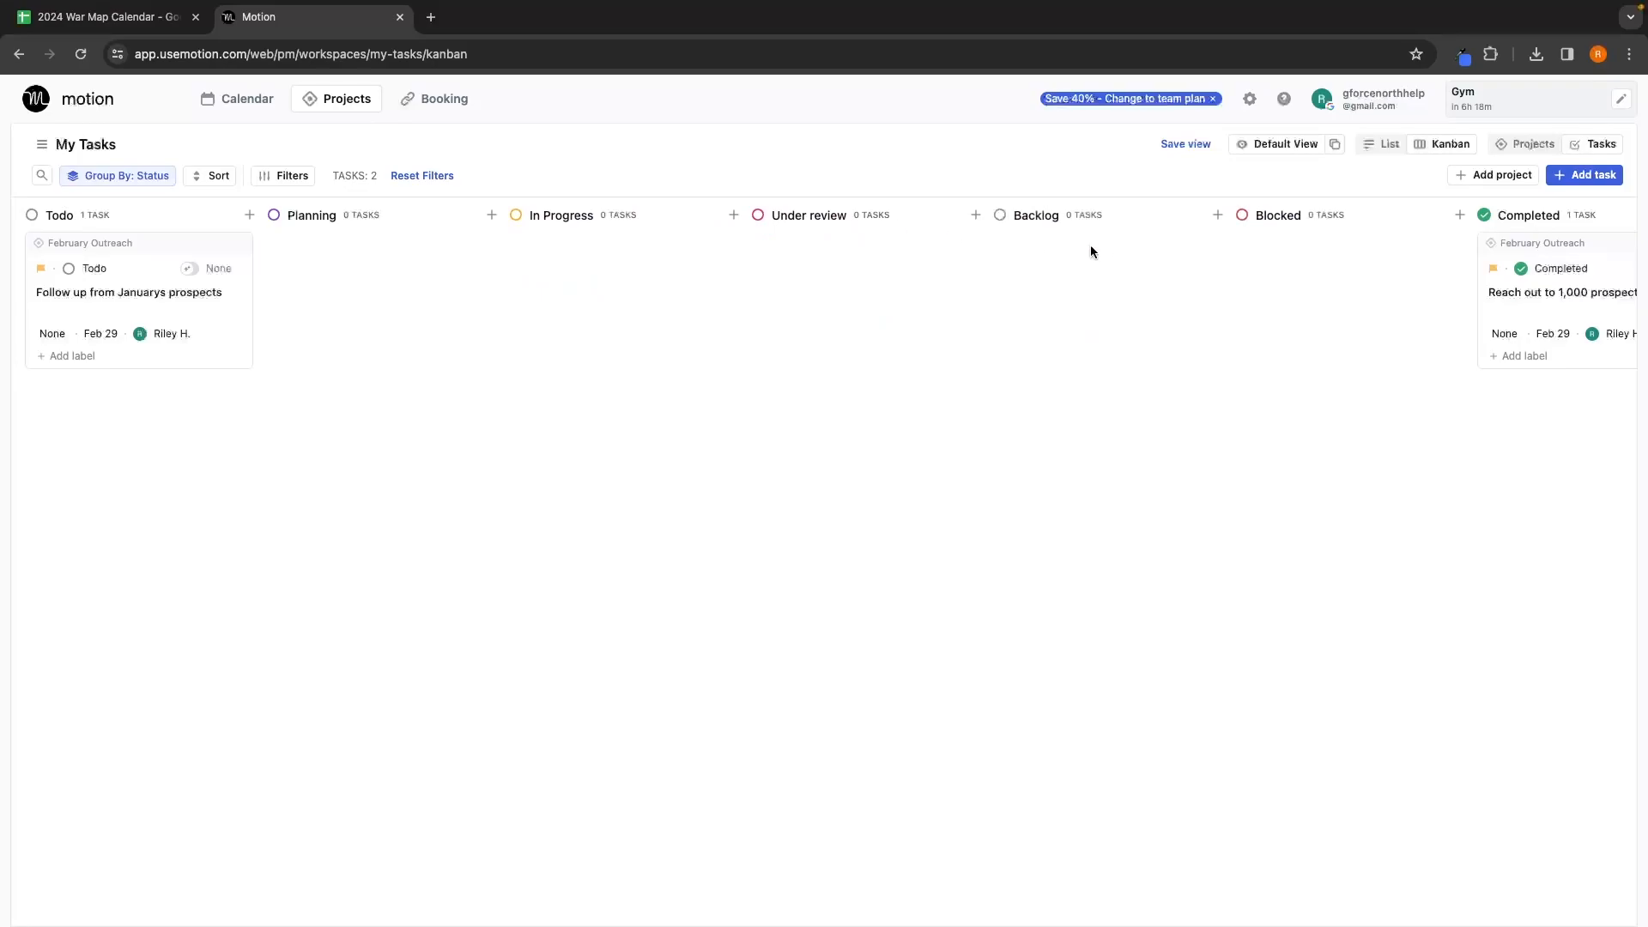
drag(1075, 214, 1070, 208)
drag(1271, 203, 1430, 221)
drag(725, 217, 1448, 216)
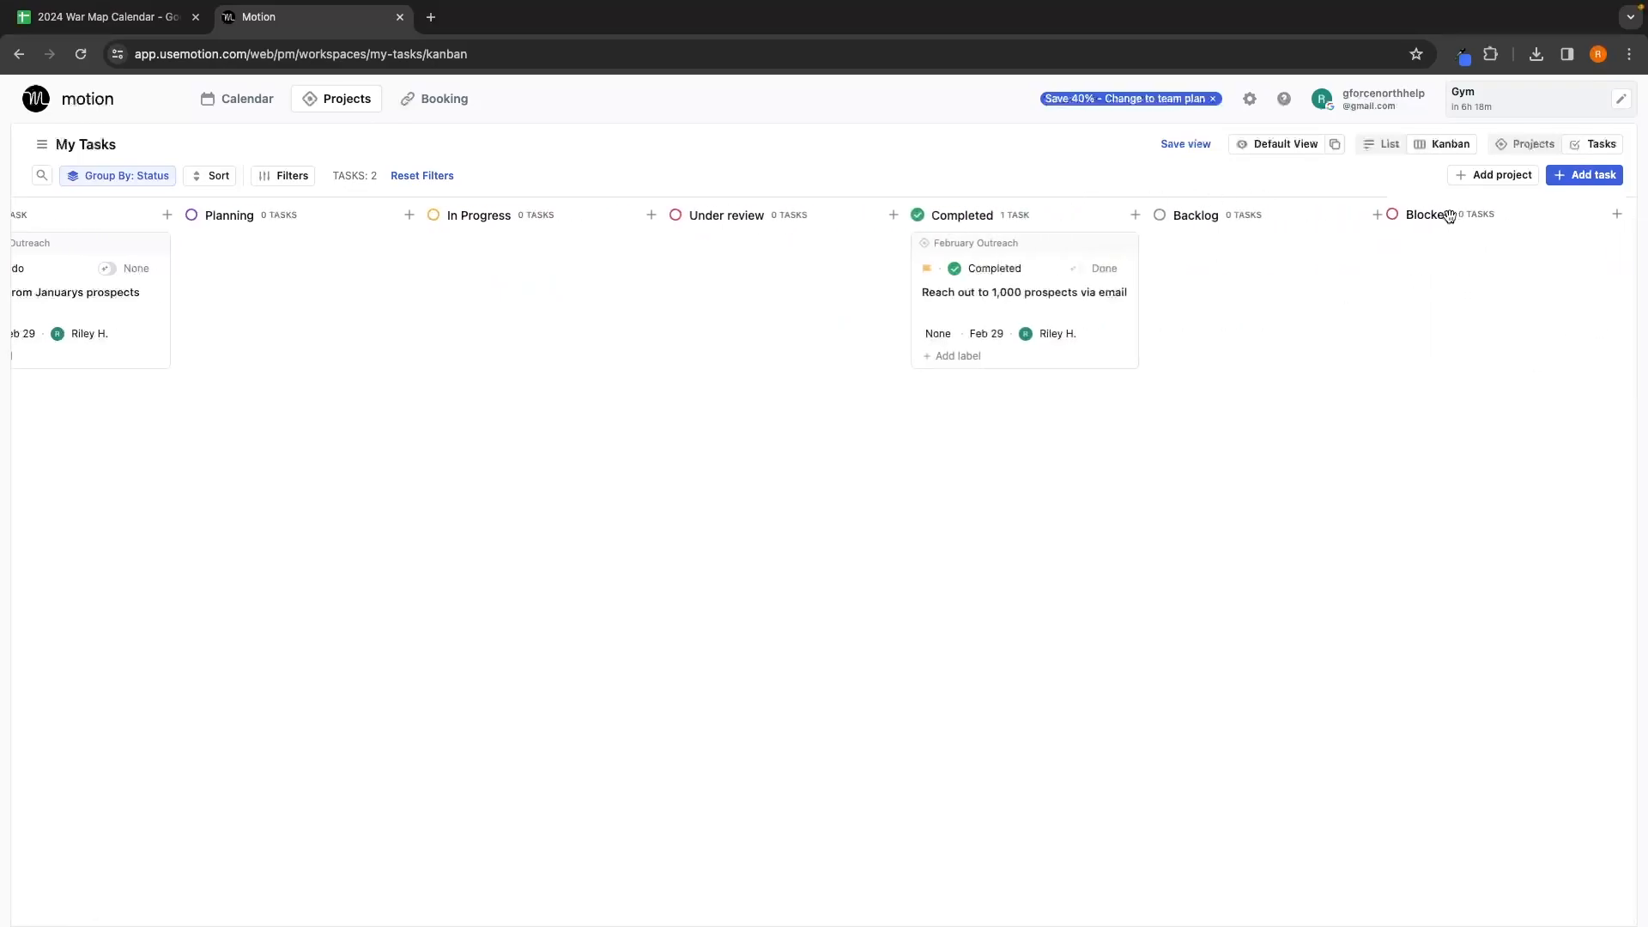
scroll(1207, 276, left, 2)
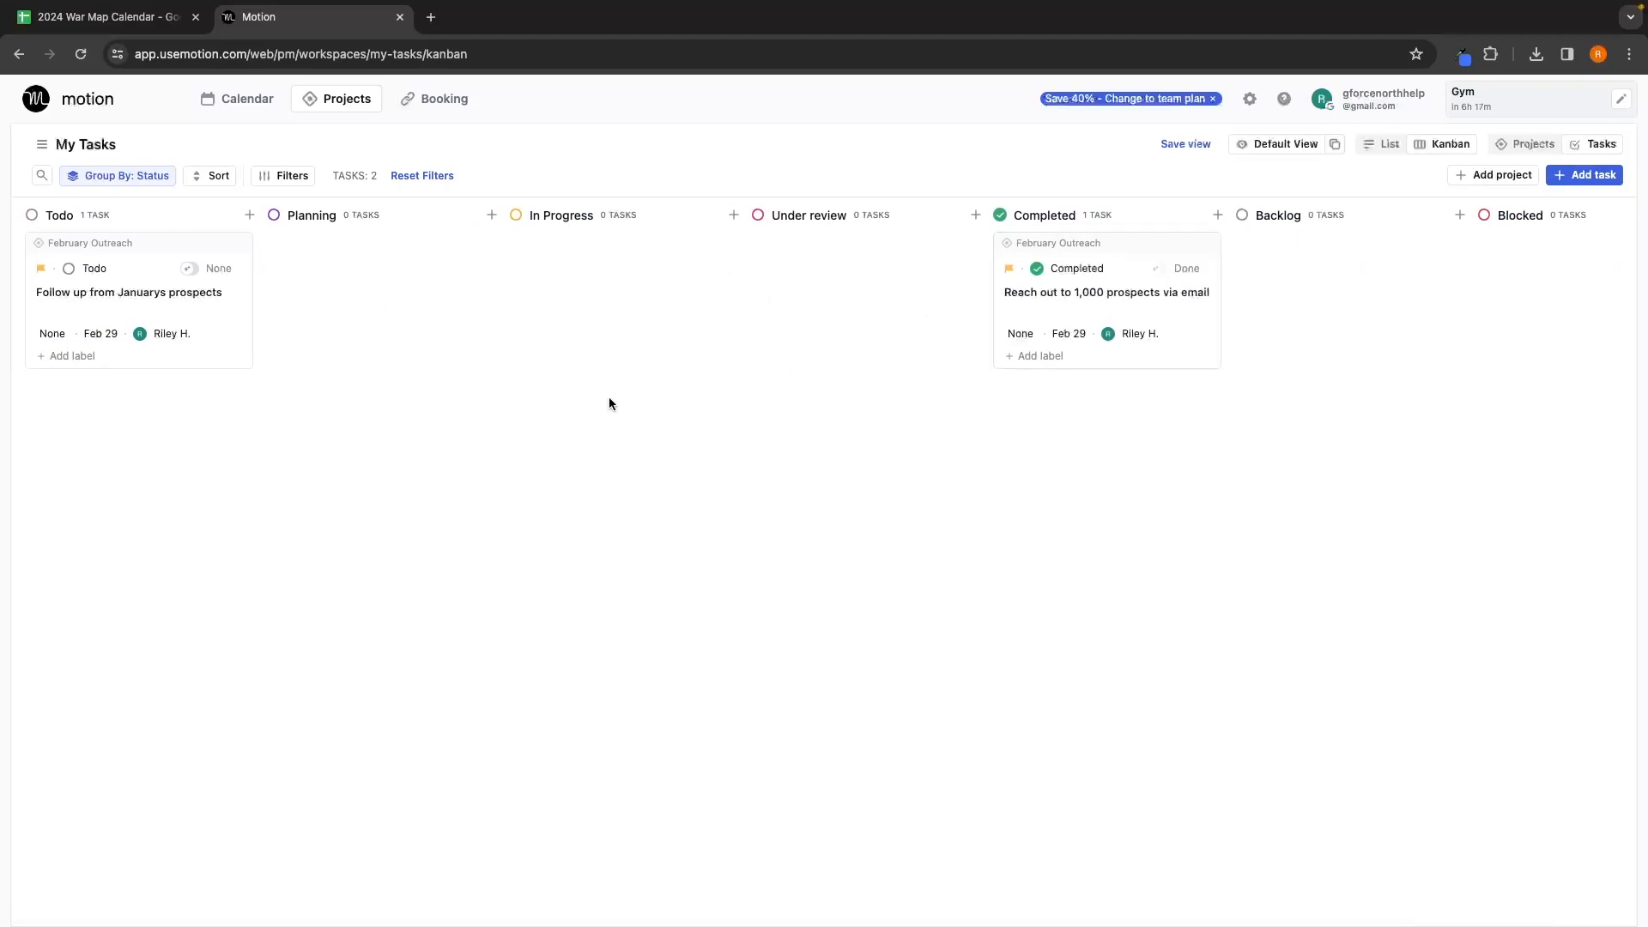
key(alt+Left)
Step: Set the email outreach task's status back to In Progress, then go to the Booking area
click(845, 313)
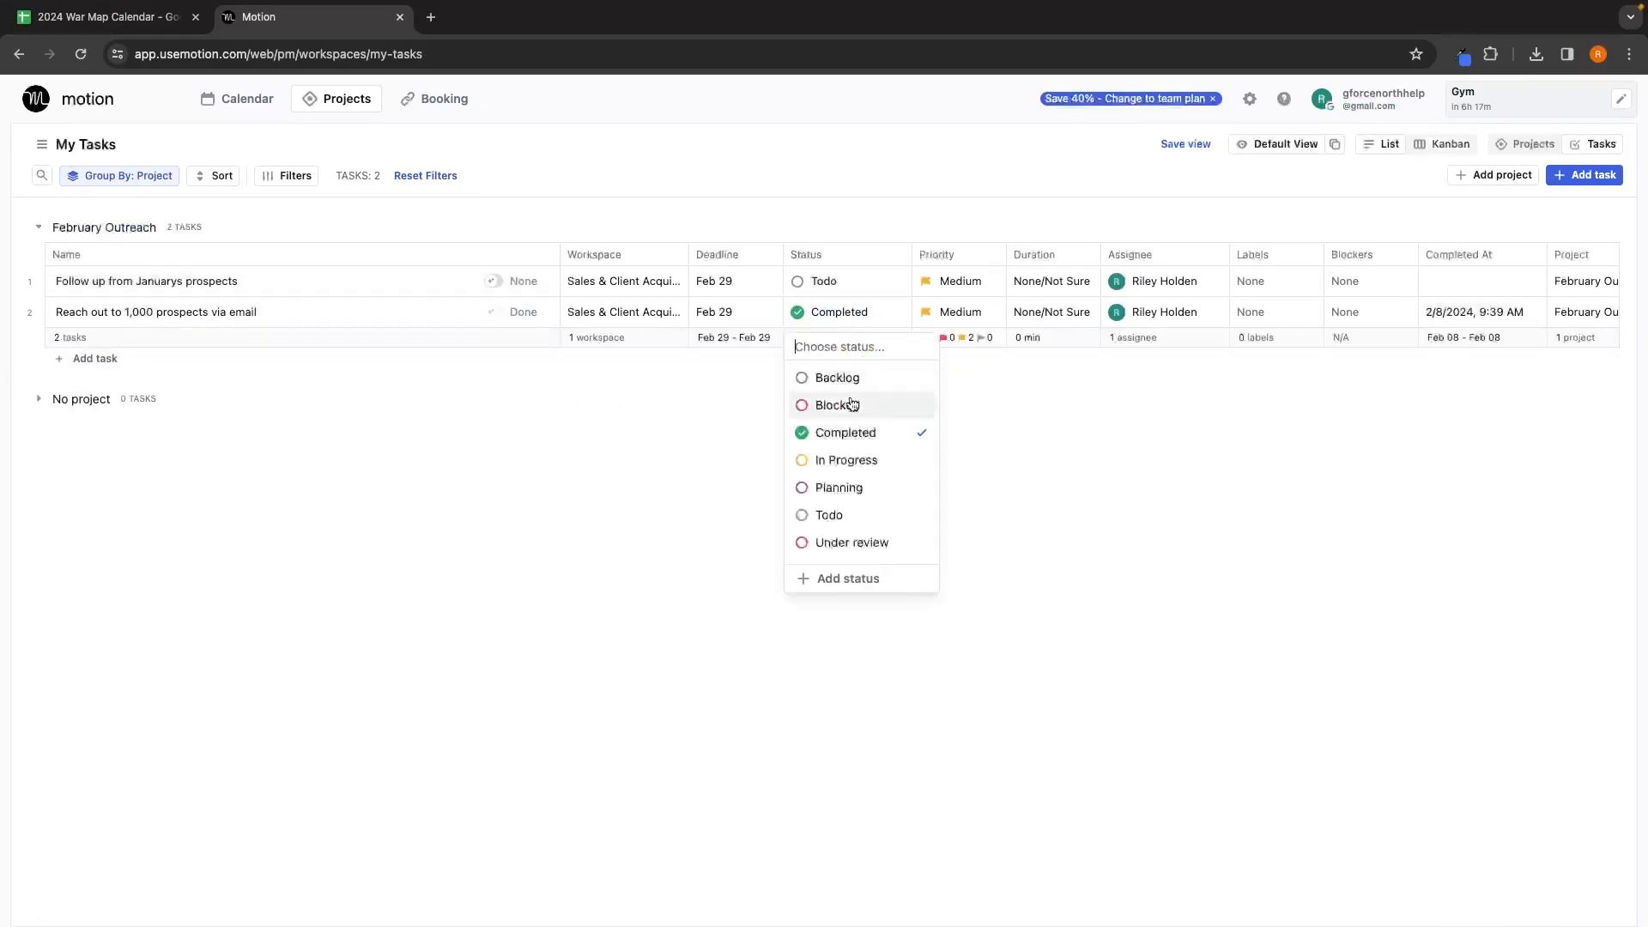
click(819, 460)
click(1431, 146)
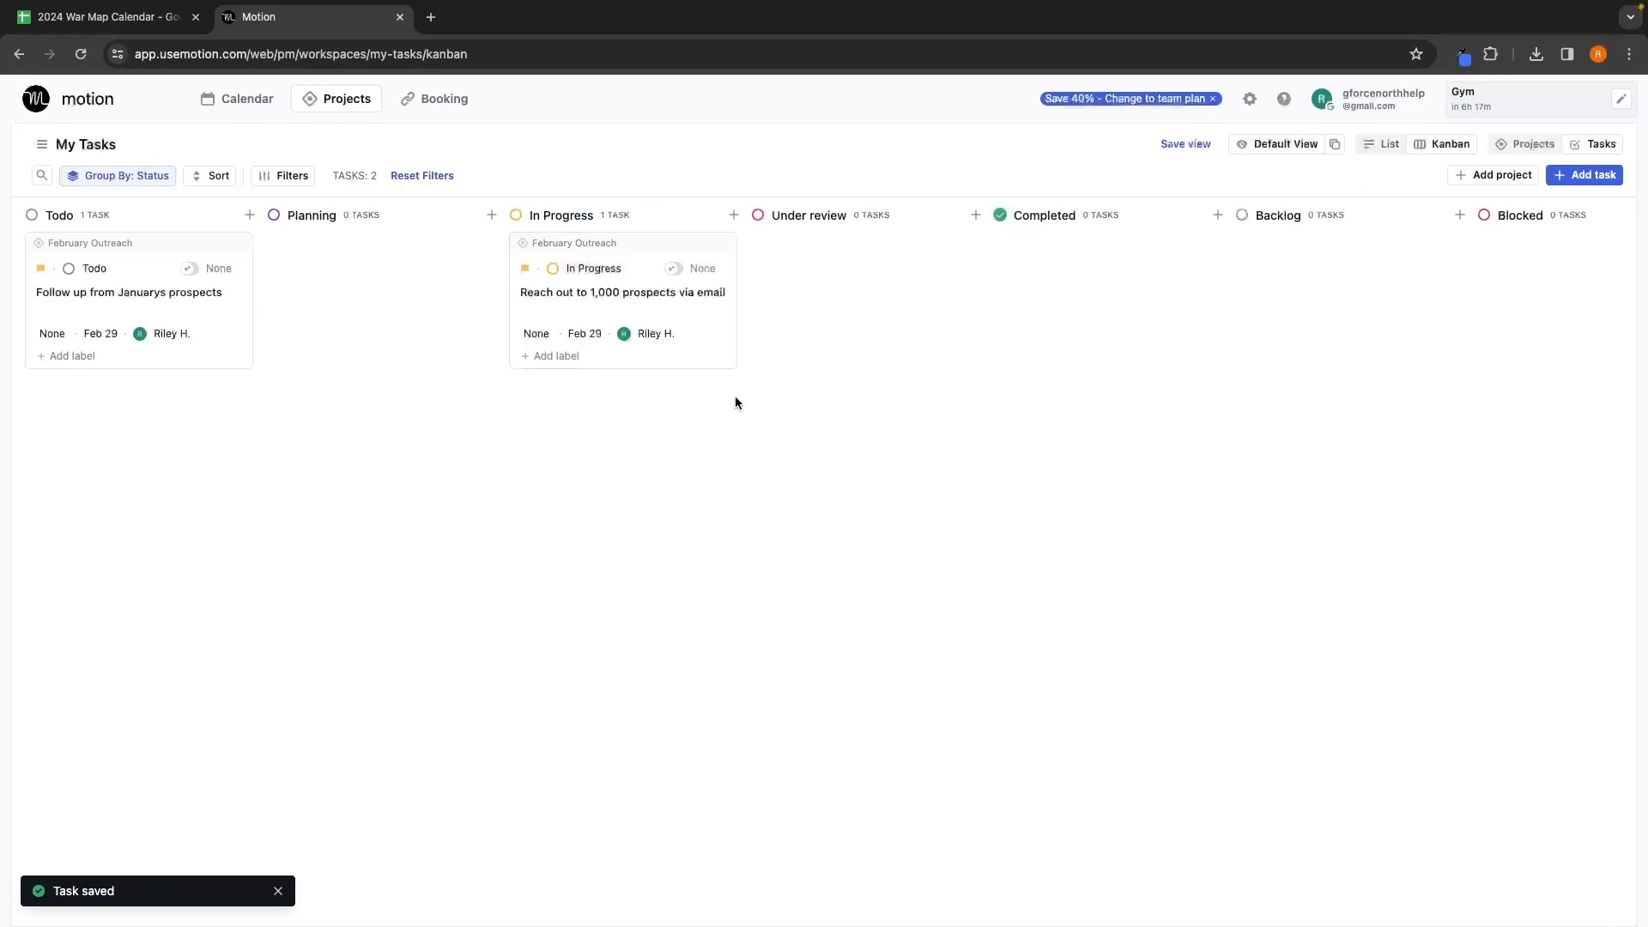
click(1384, 146)
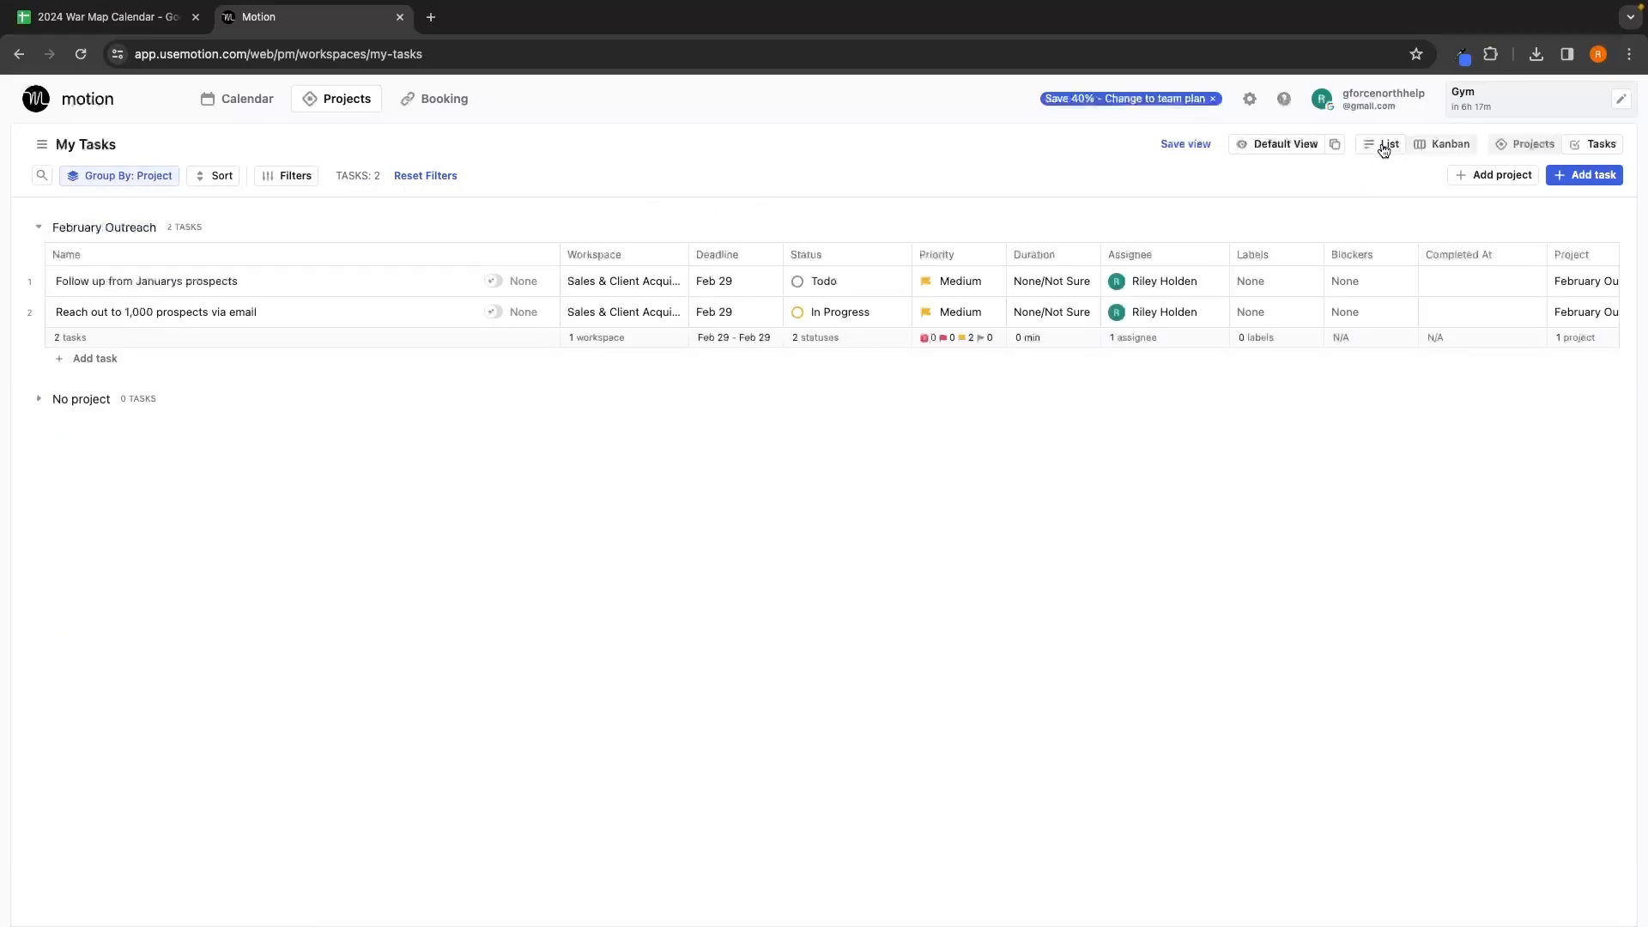
click(428, 103)
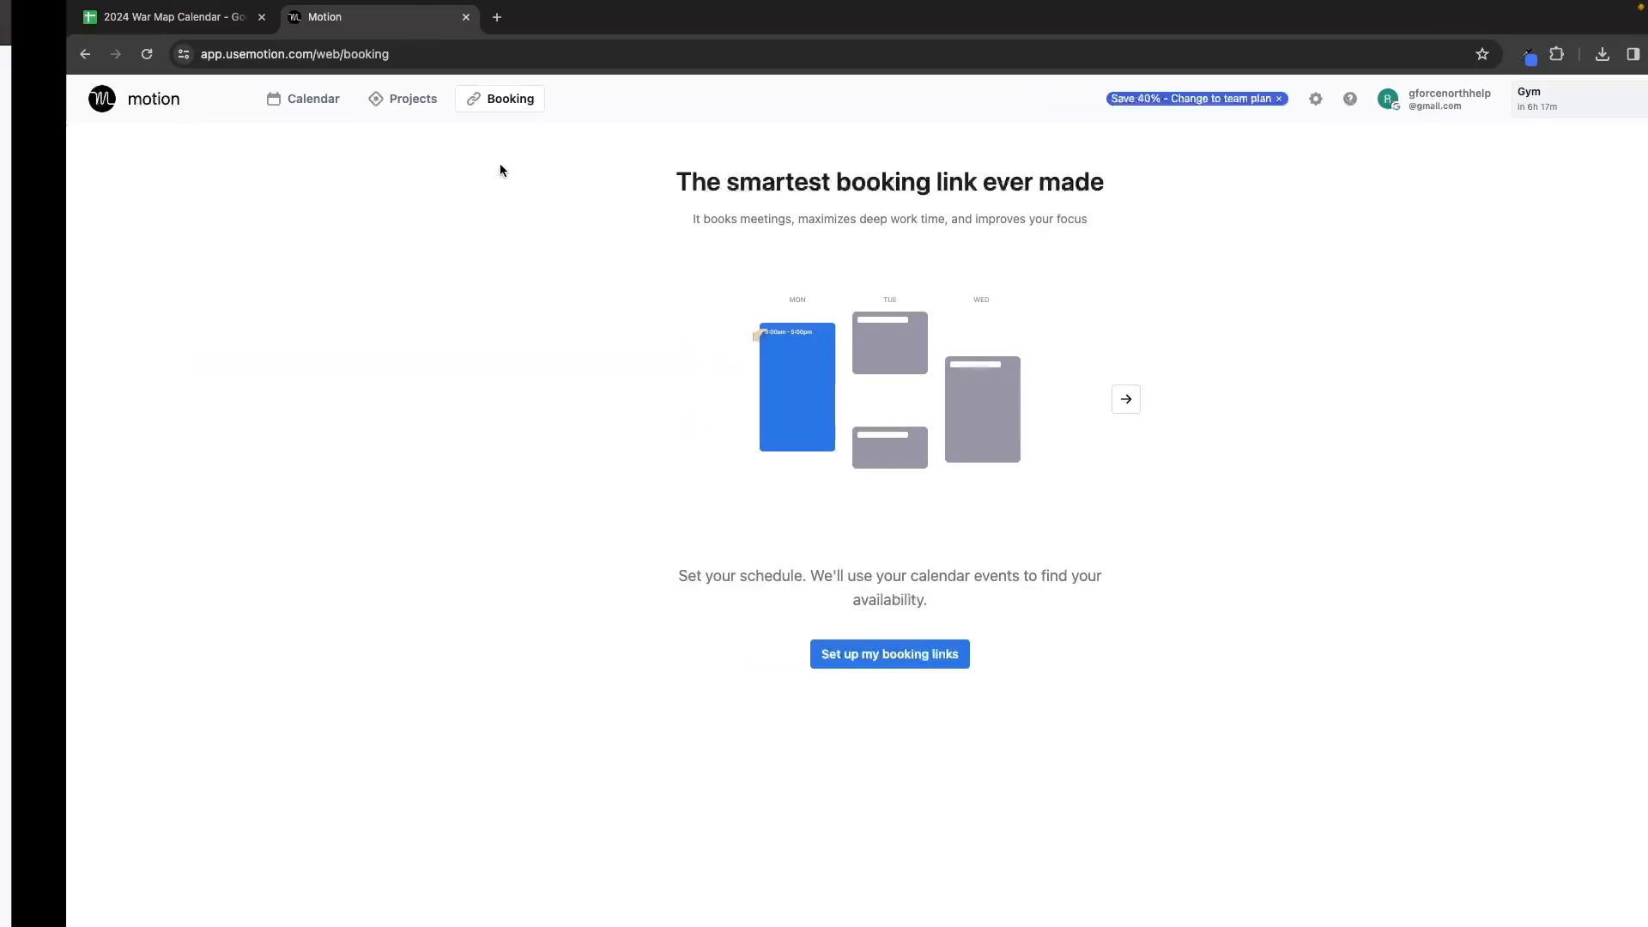
Step: Start a new booking link and keep Work hours as its schedule
click(865, 640)
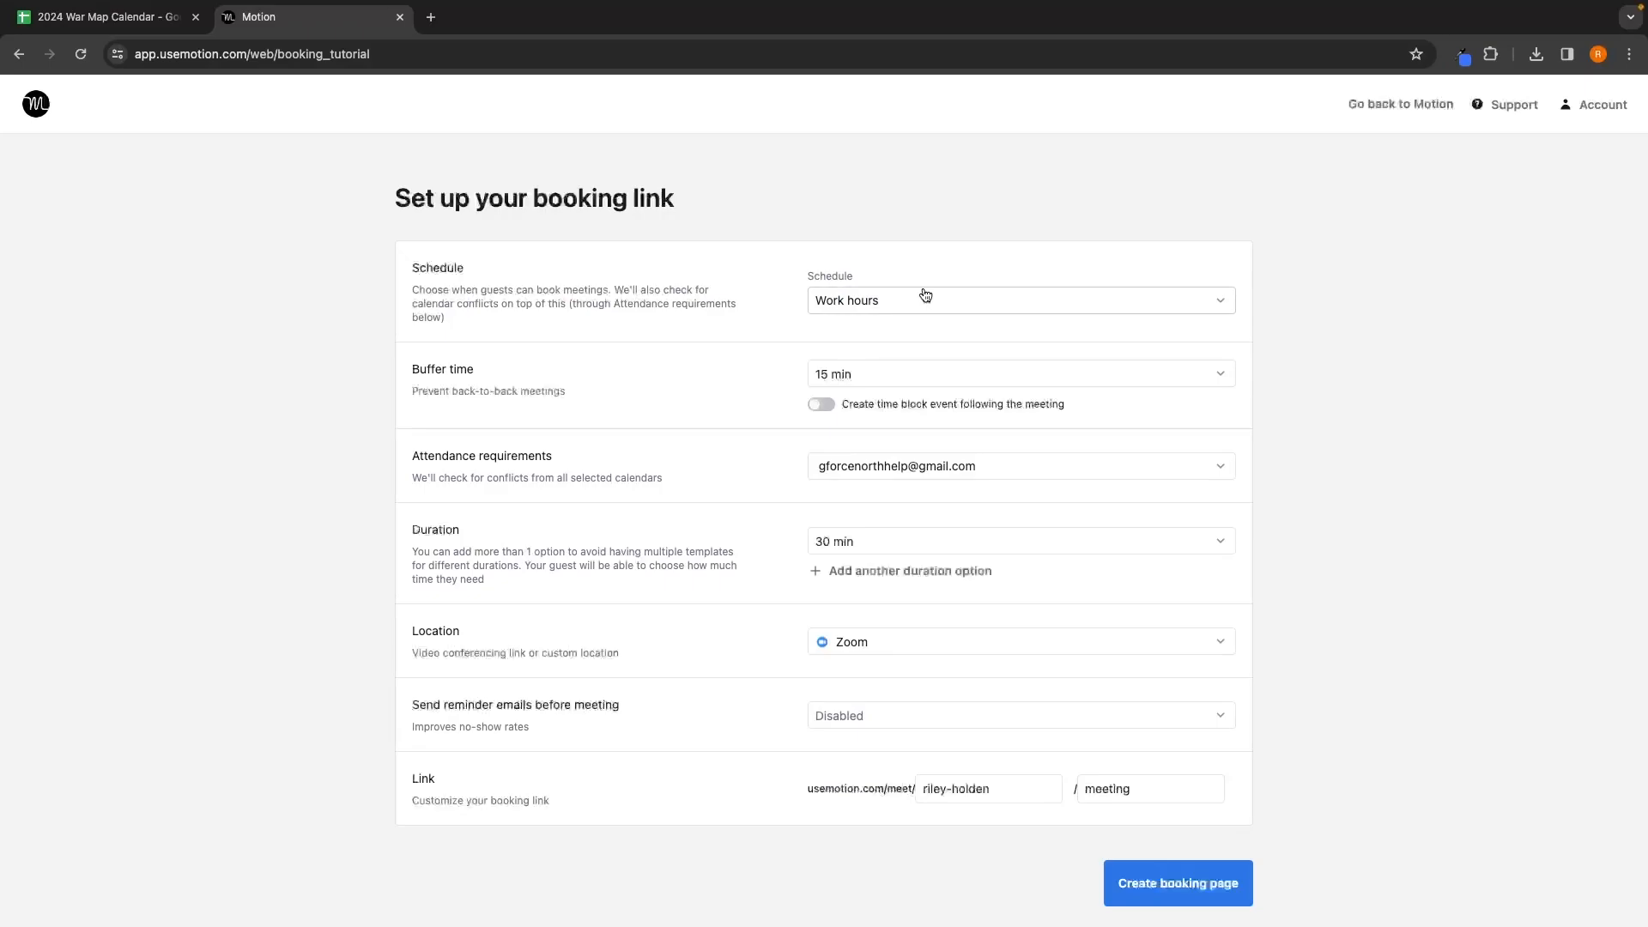
click(925, 295)
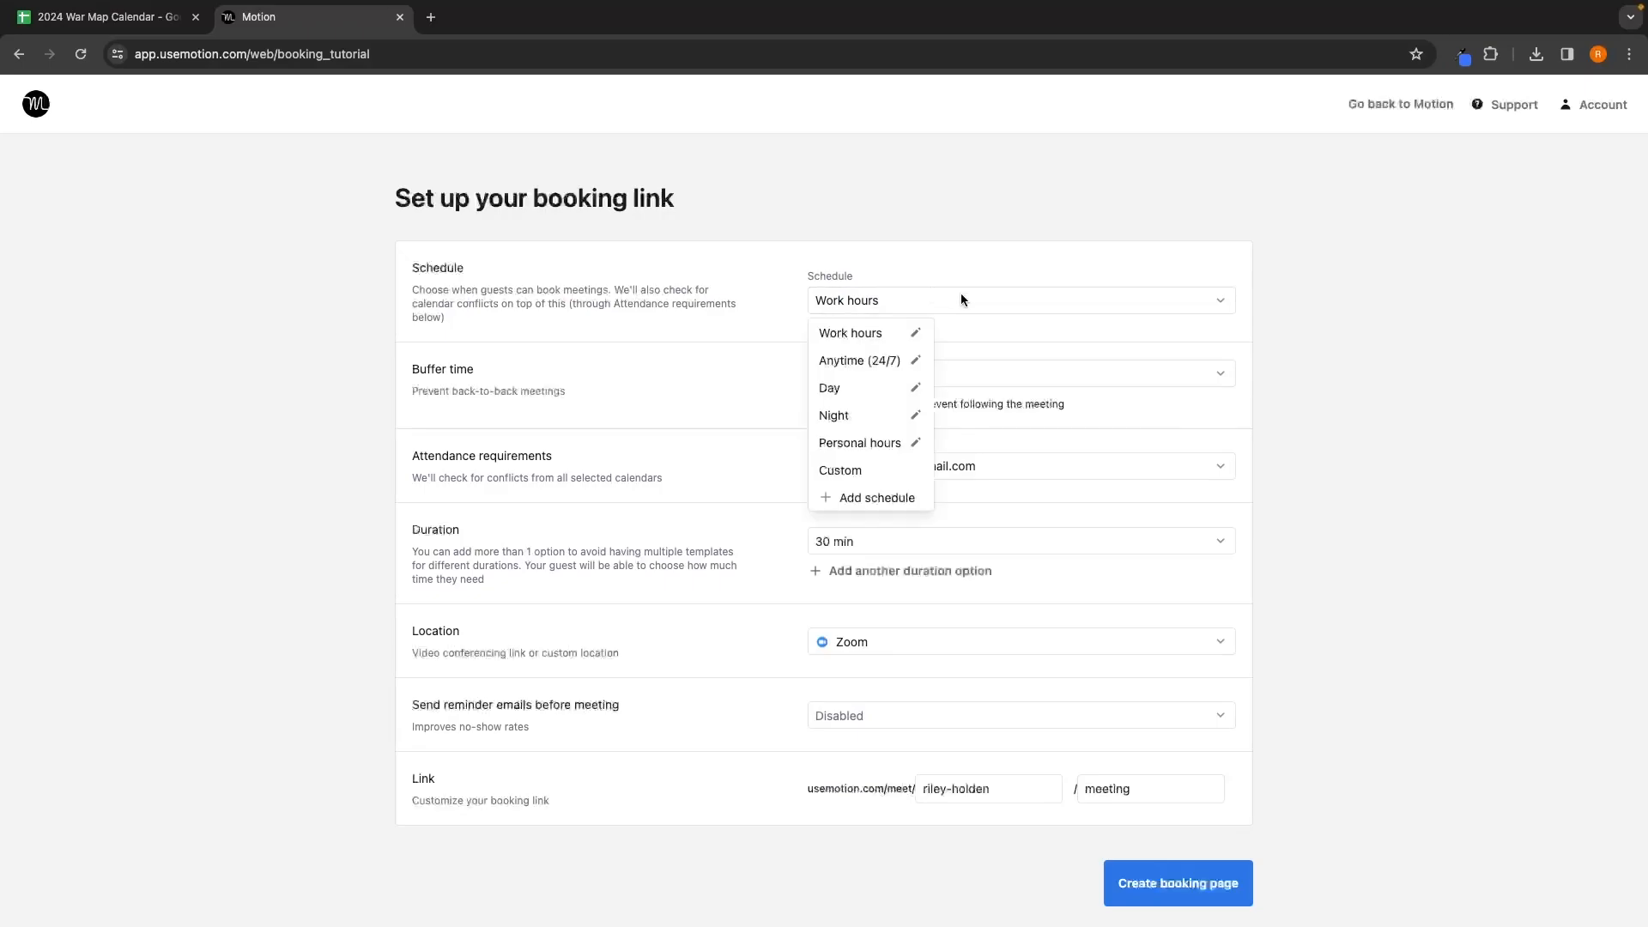
click(856, 333)
click(888, 293)
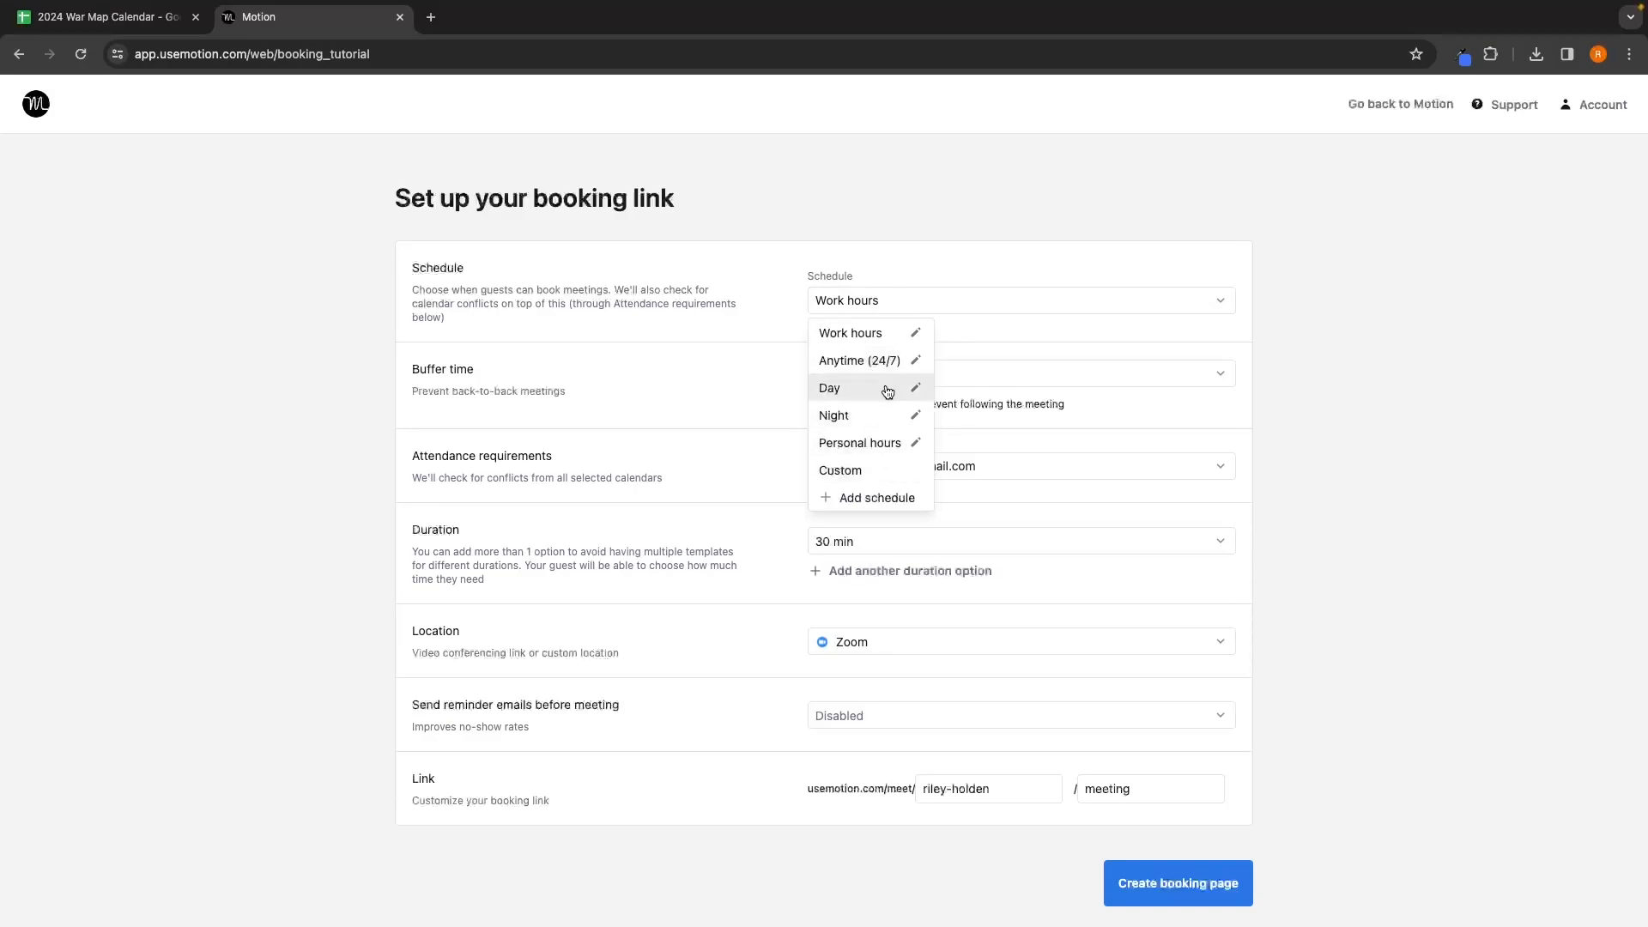
click(1146, 257)
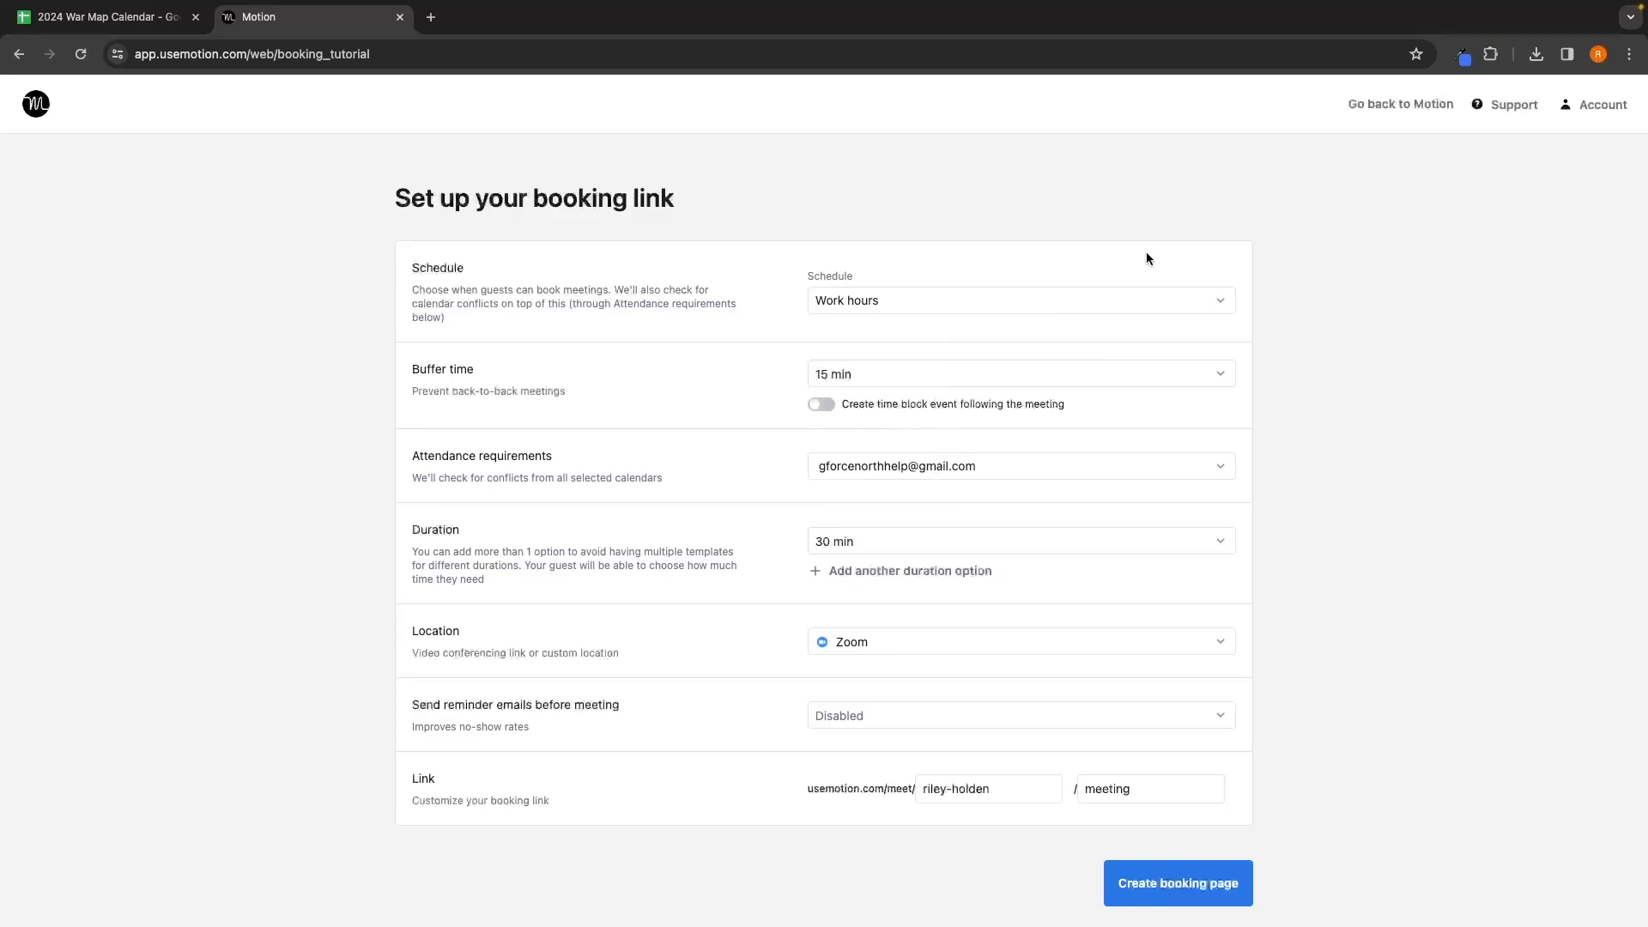
Step: Try a 0 min buffer time, then set it back to 15 min
drag(413, 367, 483, 364)
click(508, 369)
click(837, 375)
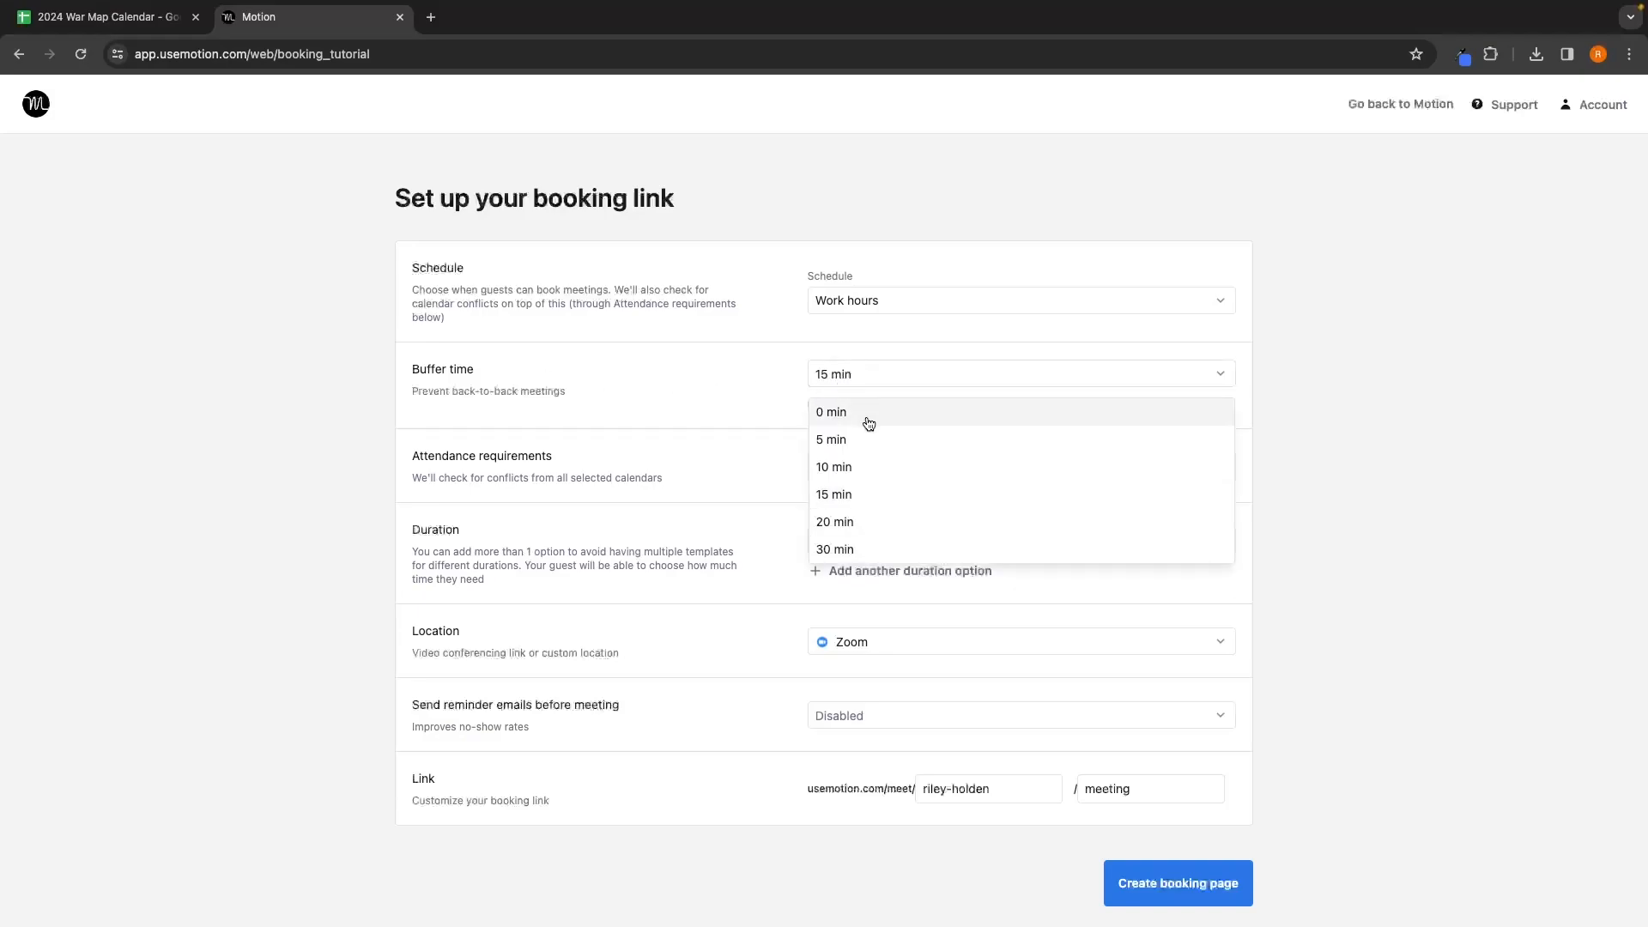
click(866, 422)
click(866, 388)
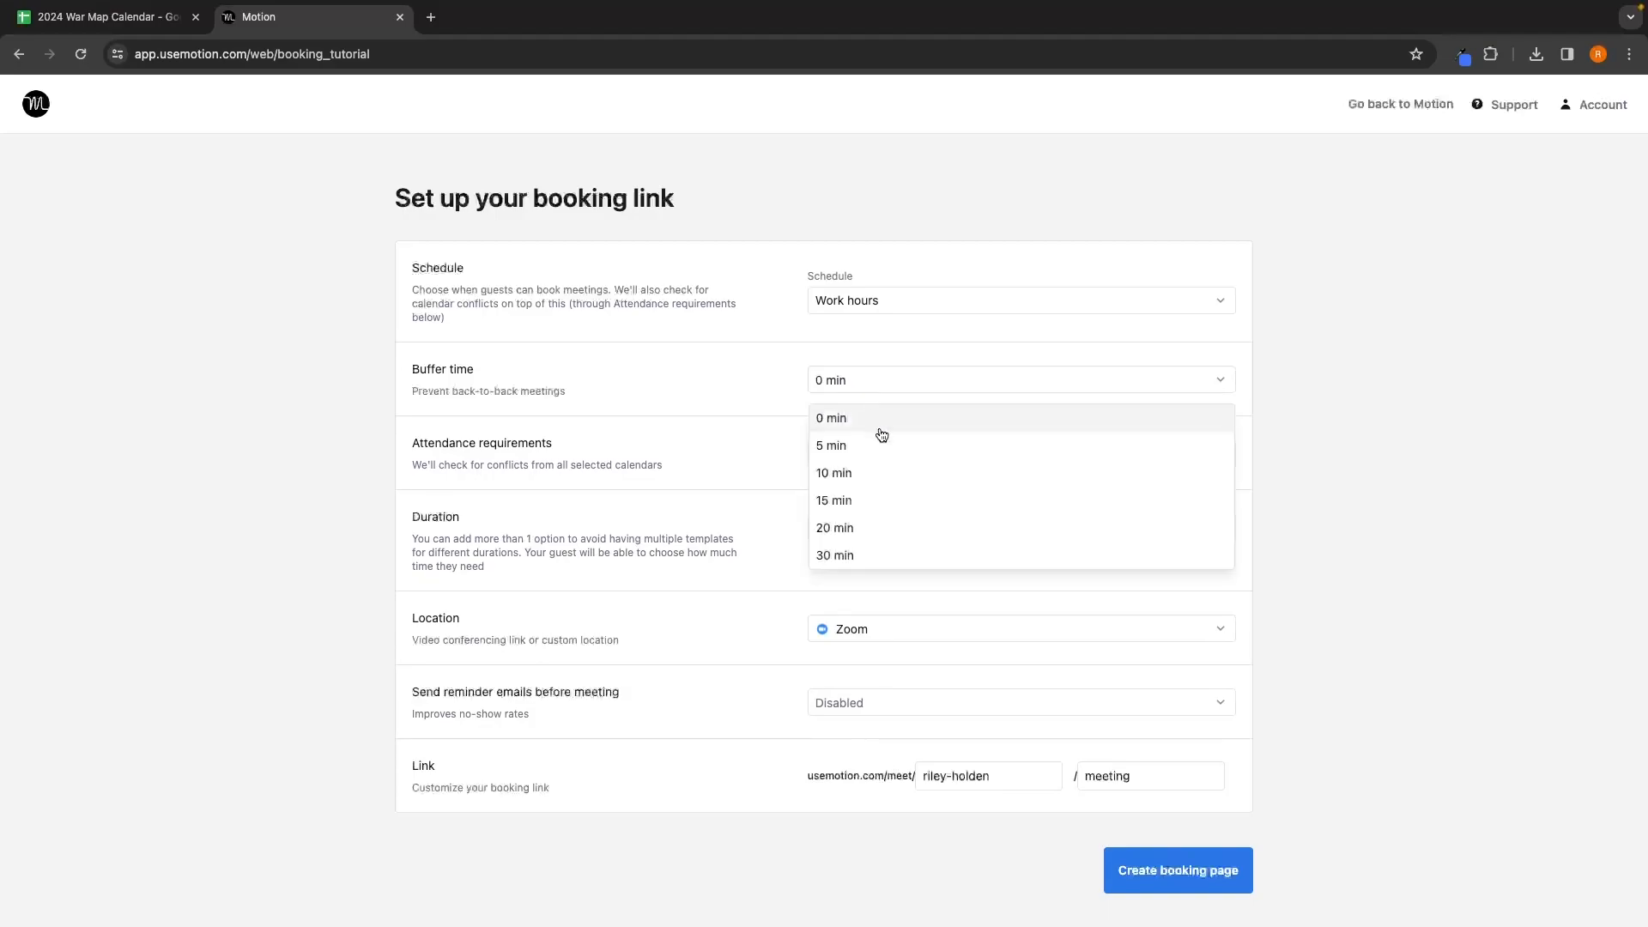
click(883, 494)
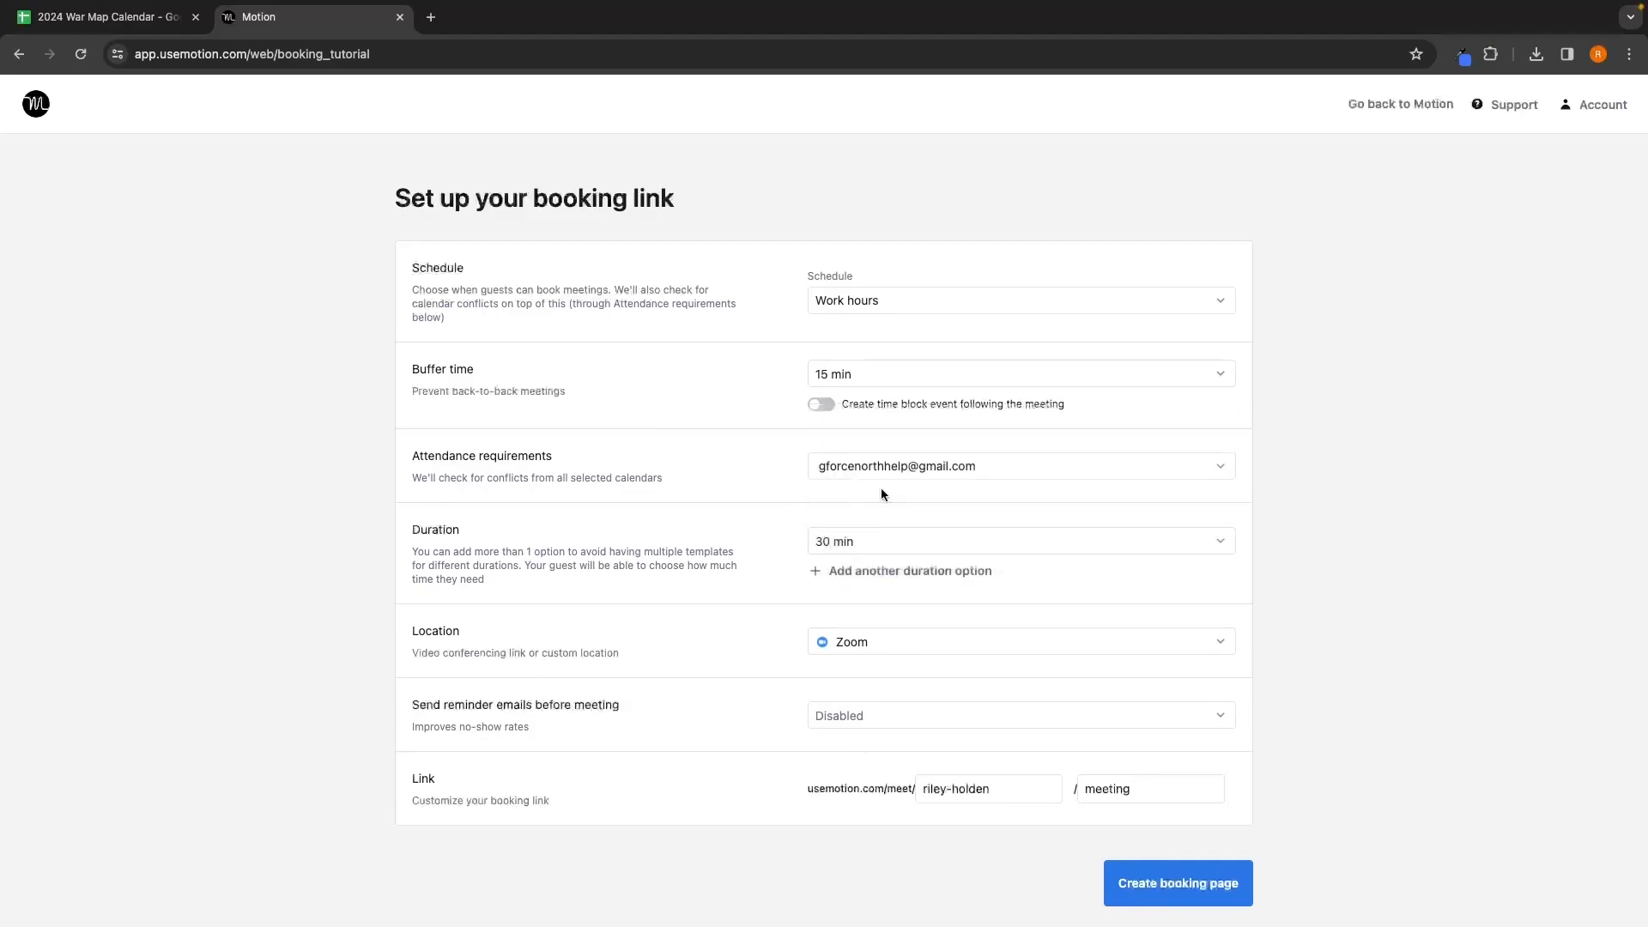
click(908, 375)
click(709, 463)
Step: Review the Attendance requirements and the calendars checked for conflicts without changing them
triple_click(580, 467)
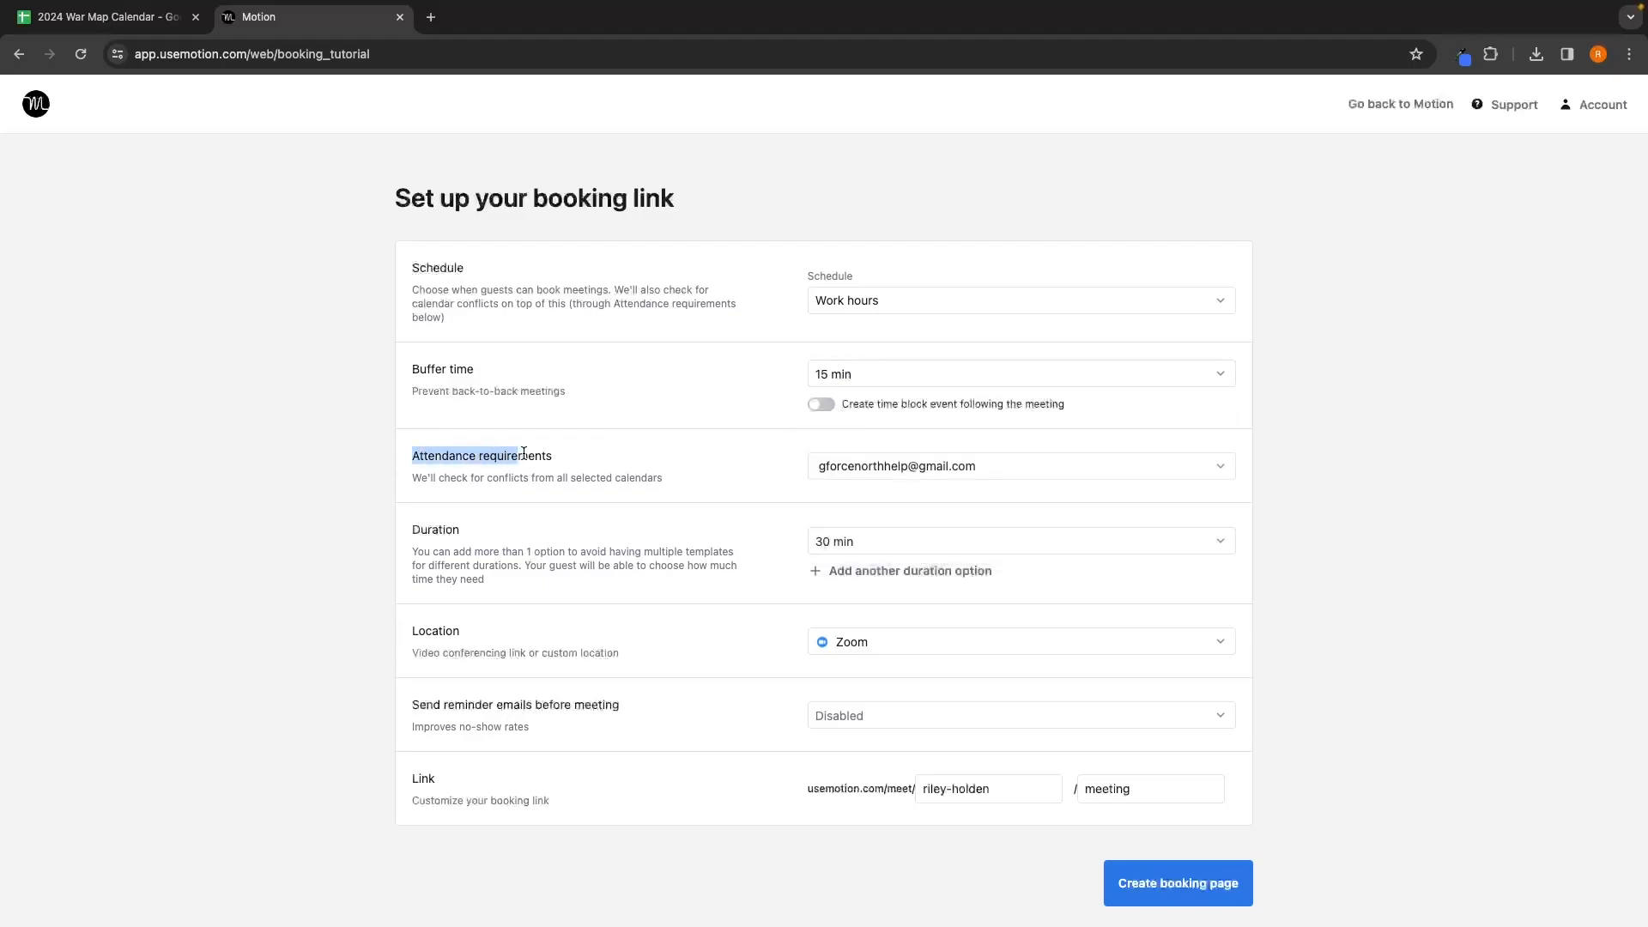
click(581, 467)
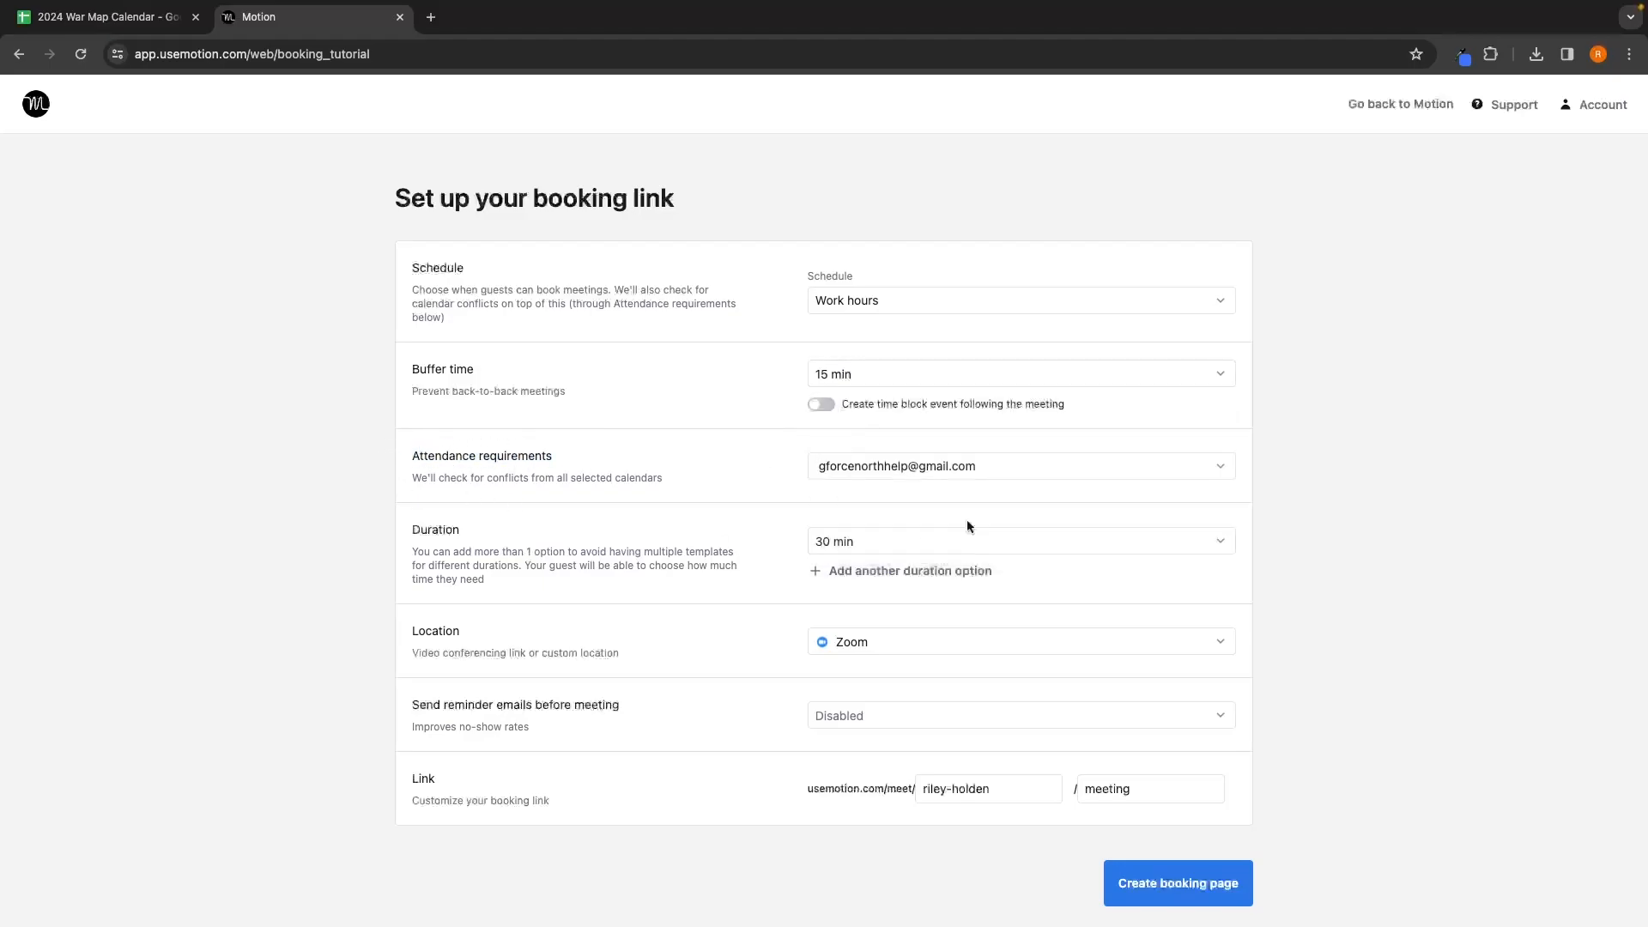
click(987, 467)
key(Escape)
drag(567, 478, 608, 478)
click(684, 482)
key(ctrl+t)
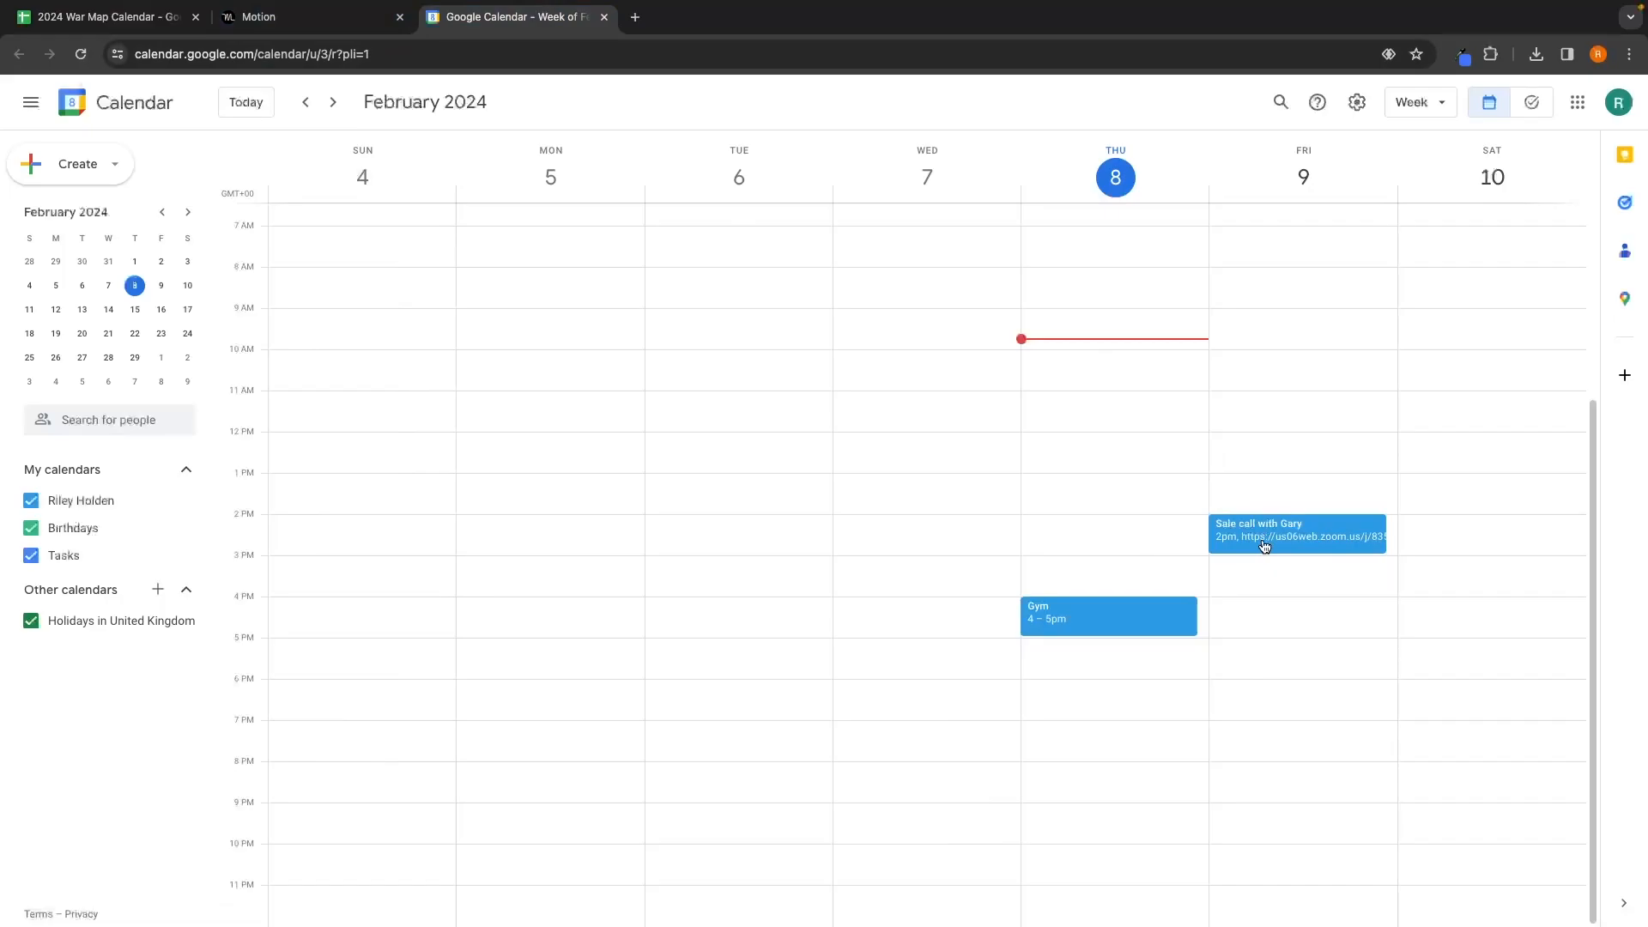
Step: Return from Google Calendar to the Motion booking-link setup
click(266, 19)
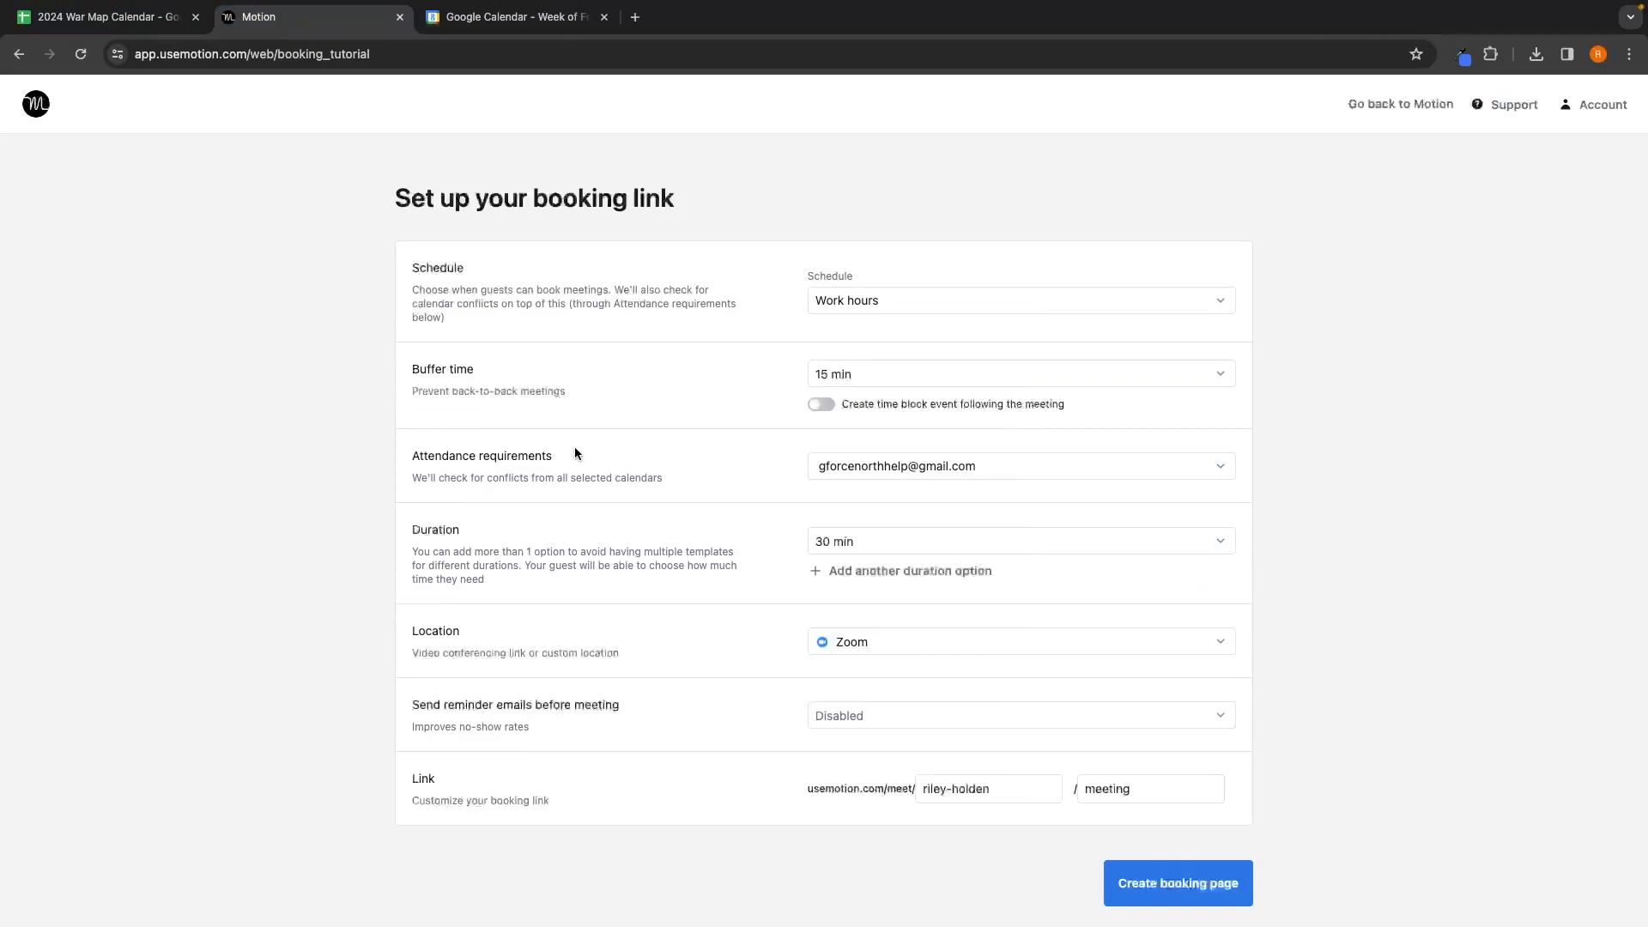
Step: Keep the 30 min duration and add a second 1 hour duration option
click(480, 528)
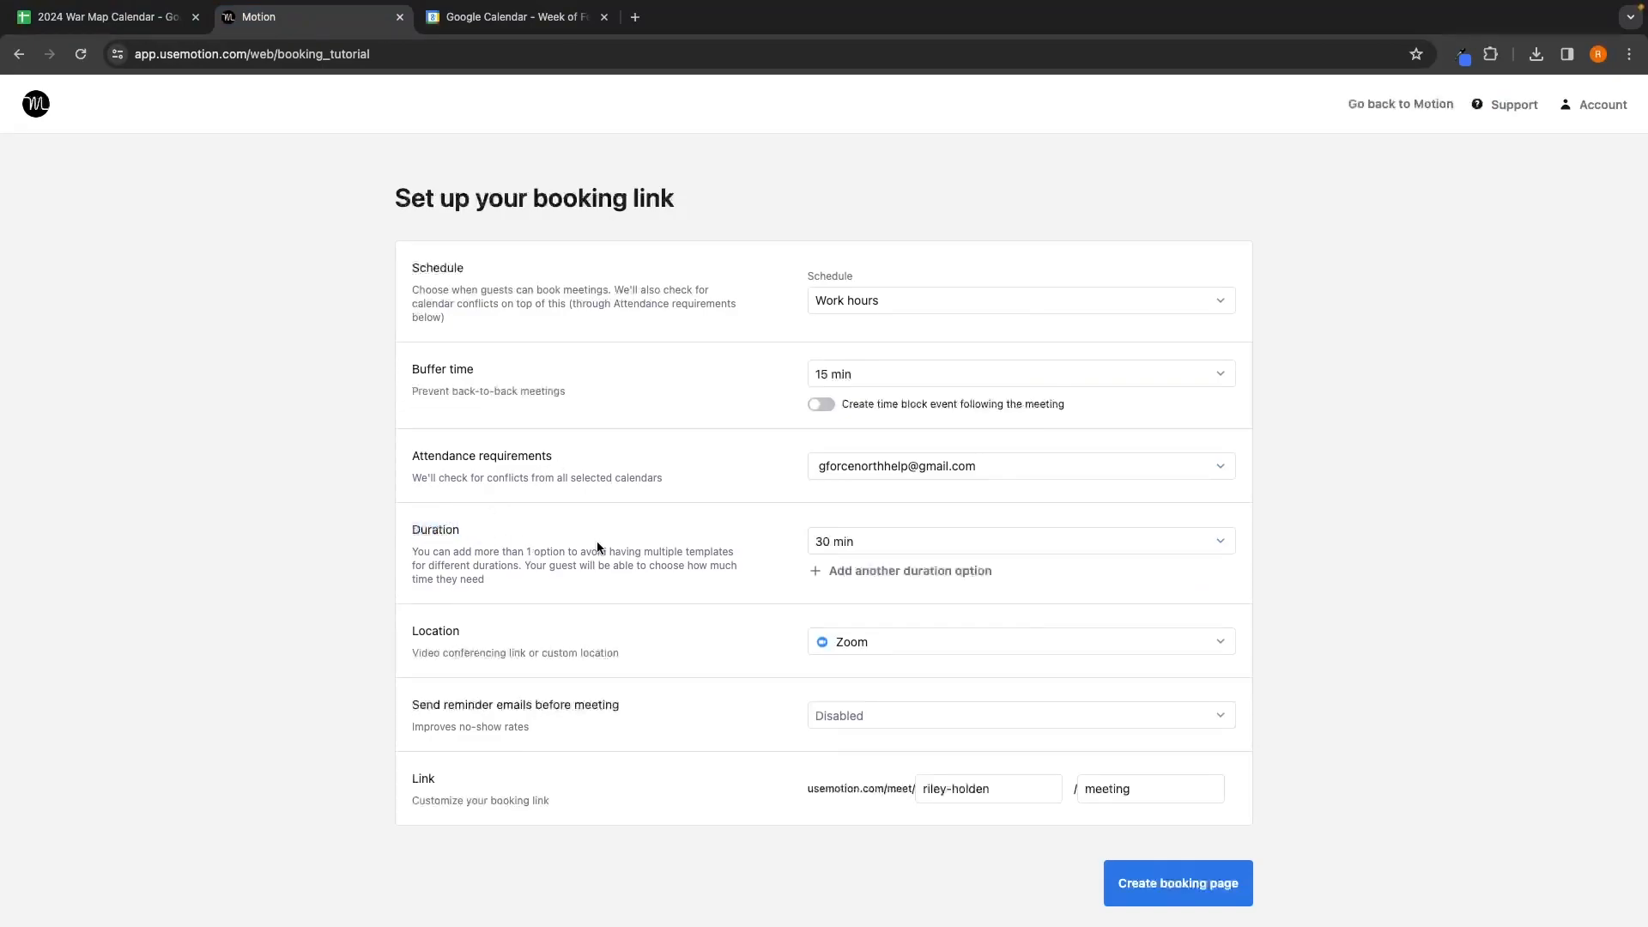
click(844, 539)
click(850, 654)
click(865, 572)
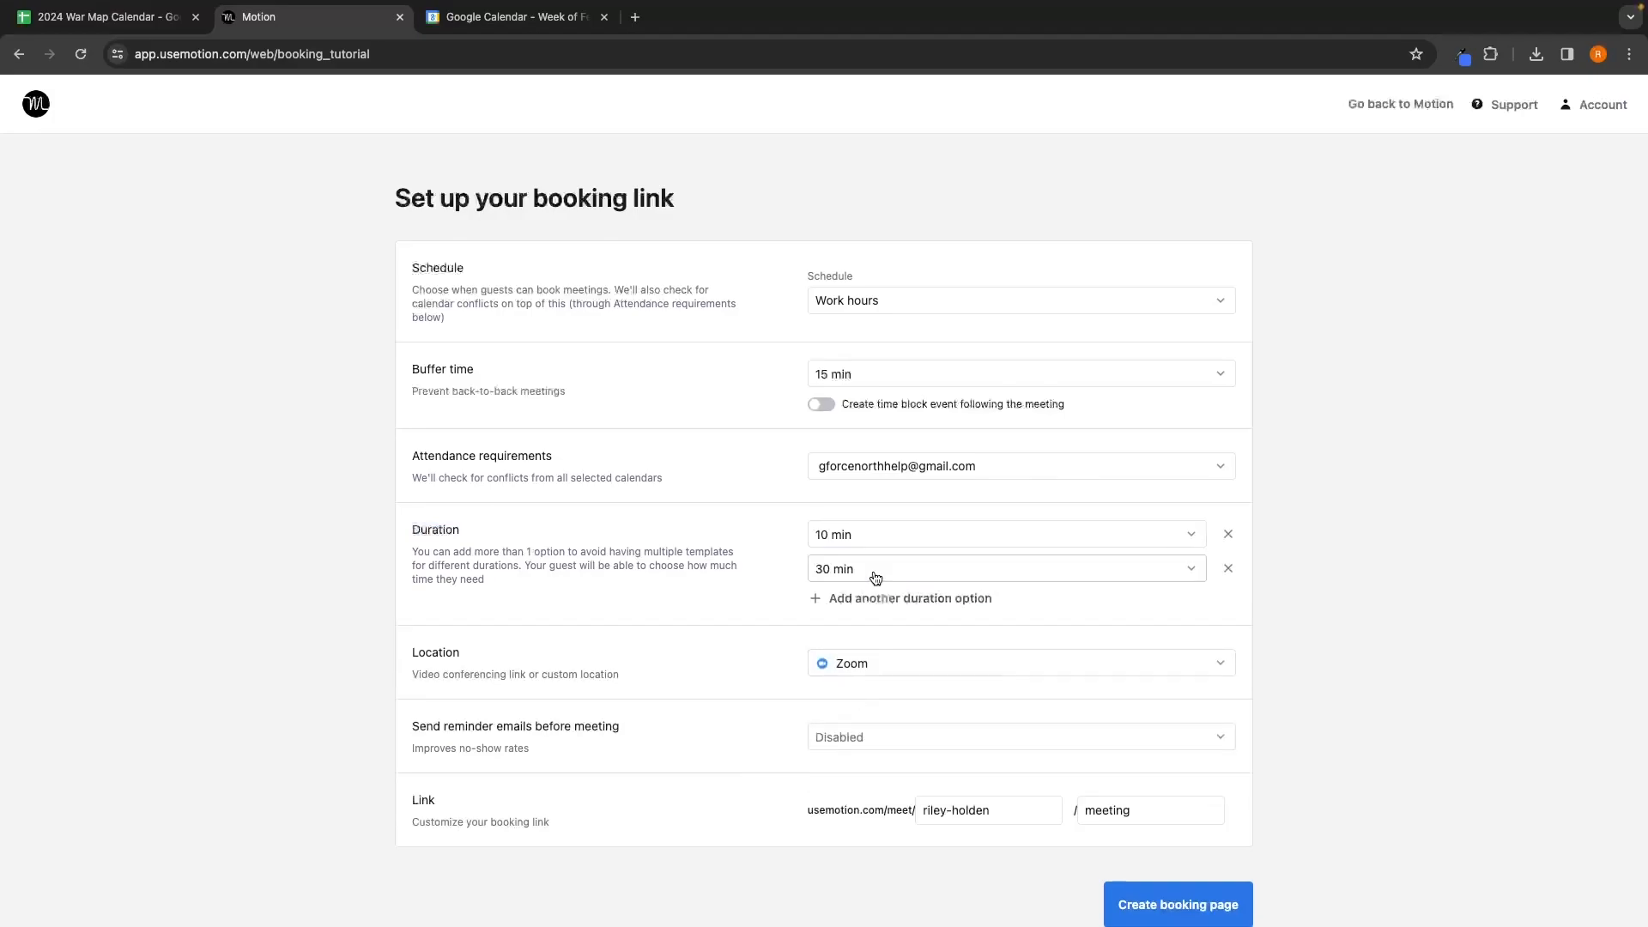
click(898, 539)
scroll(897, 665, down, 2)
click(866, 692)
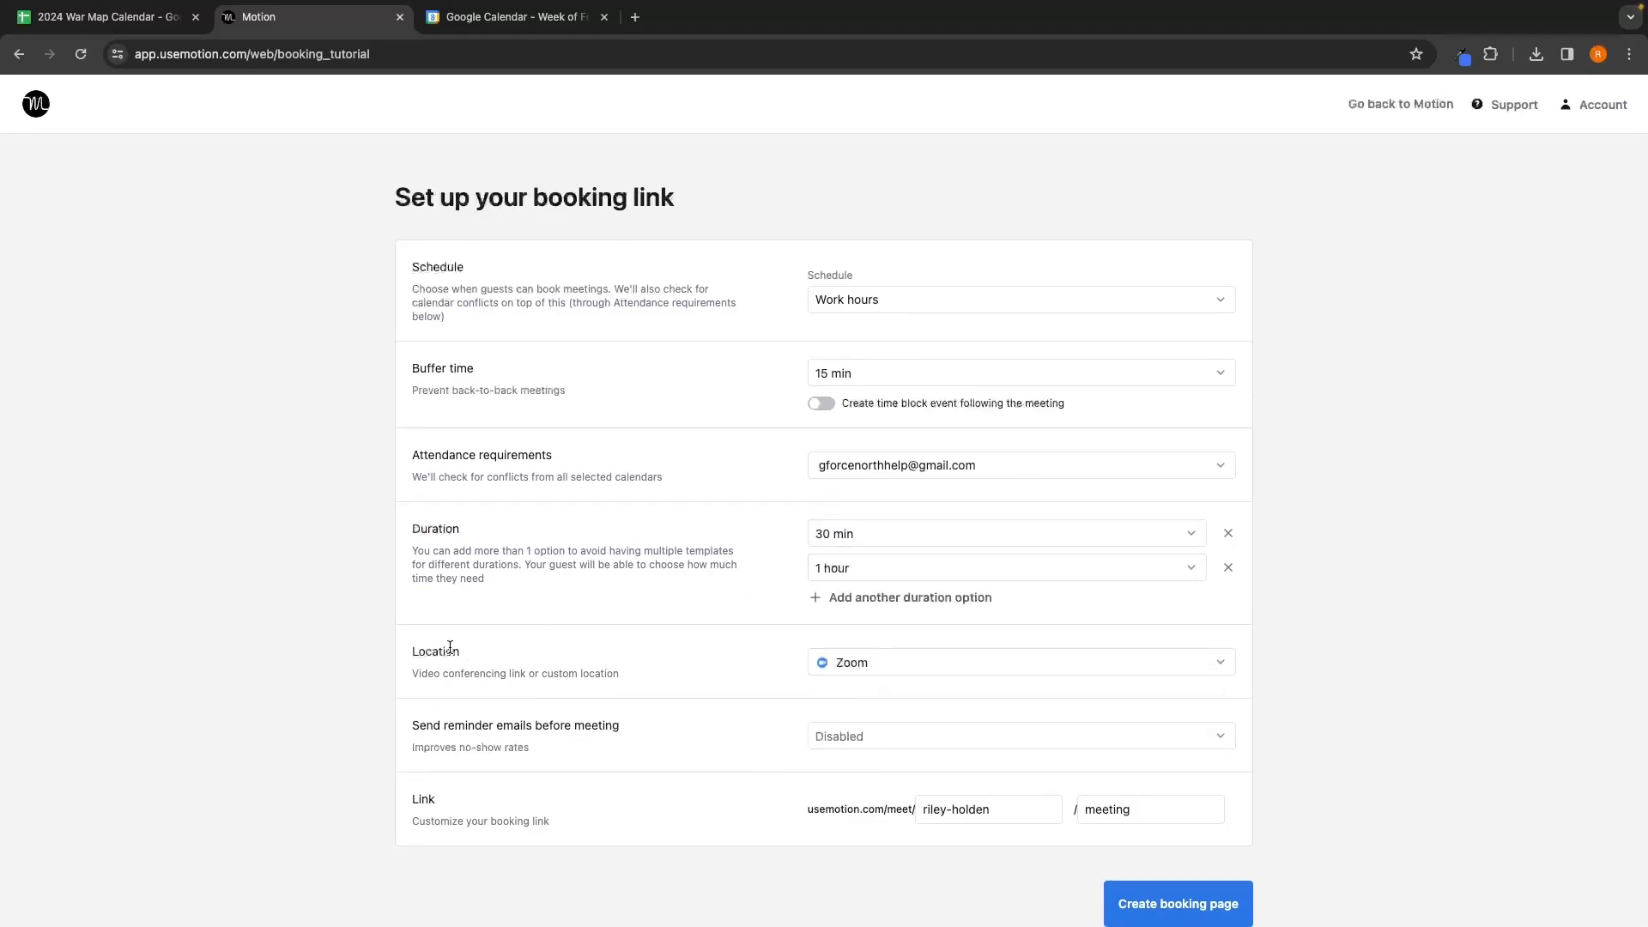
Step: Keep Zoom as the location and send reminder emails 1 hr. before meetings
click(868, 662)
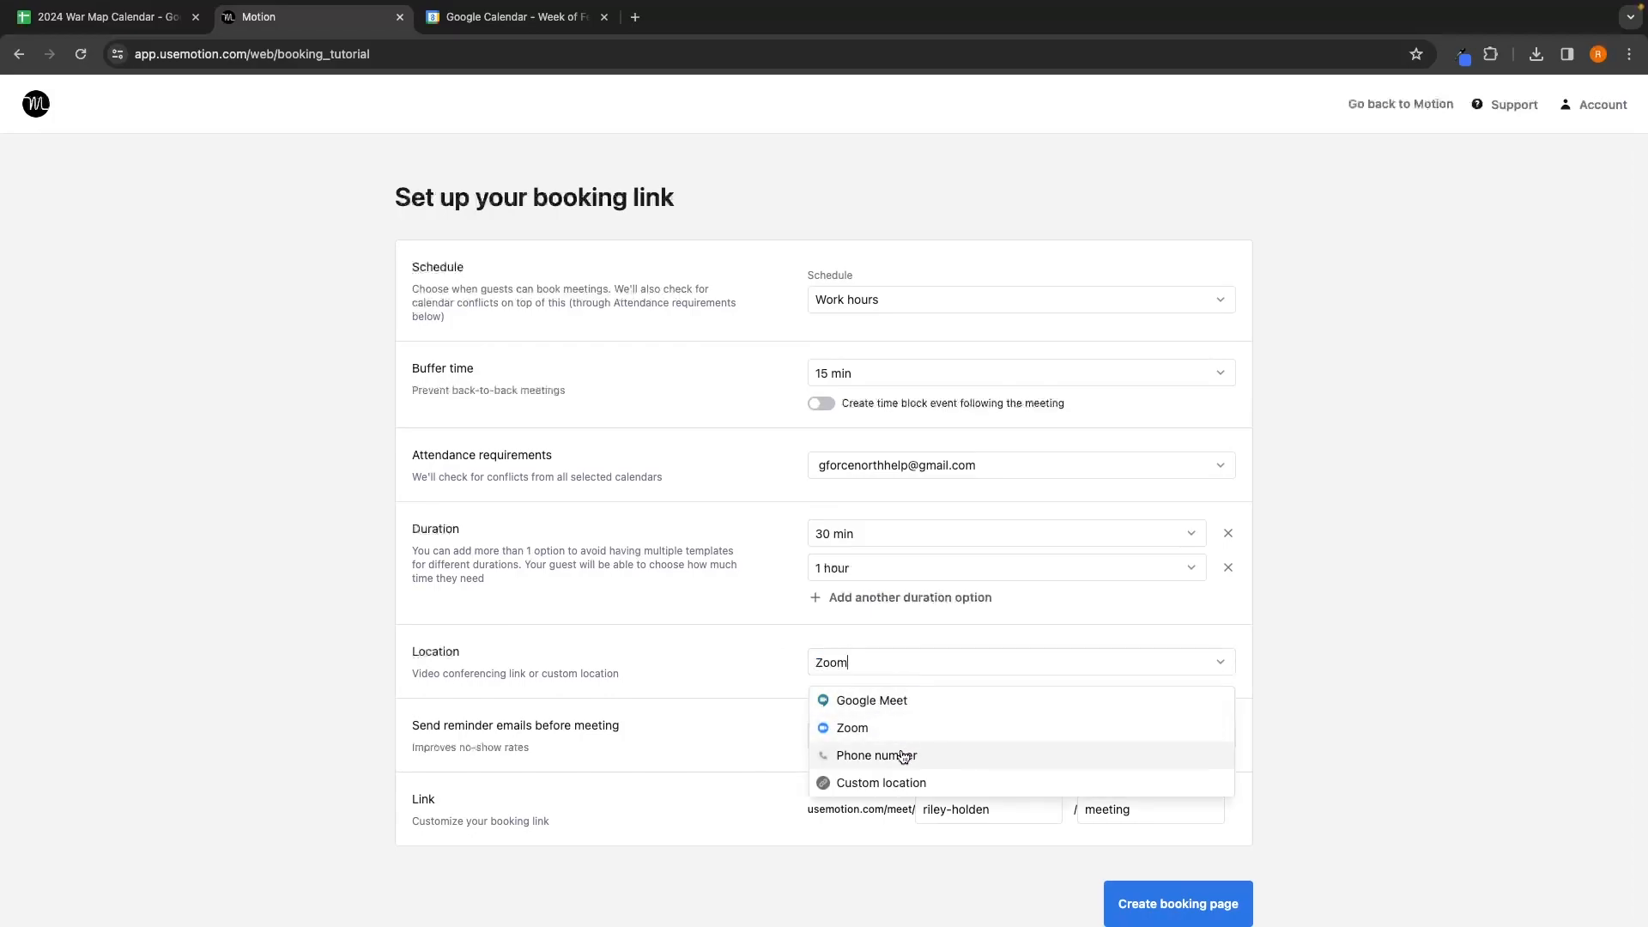
click(874, 730)
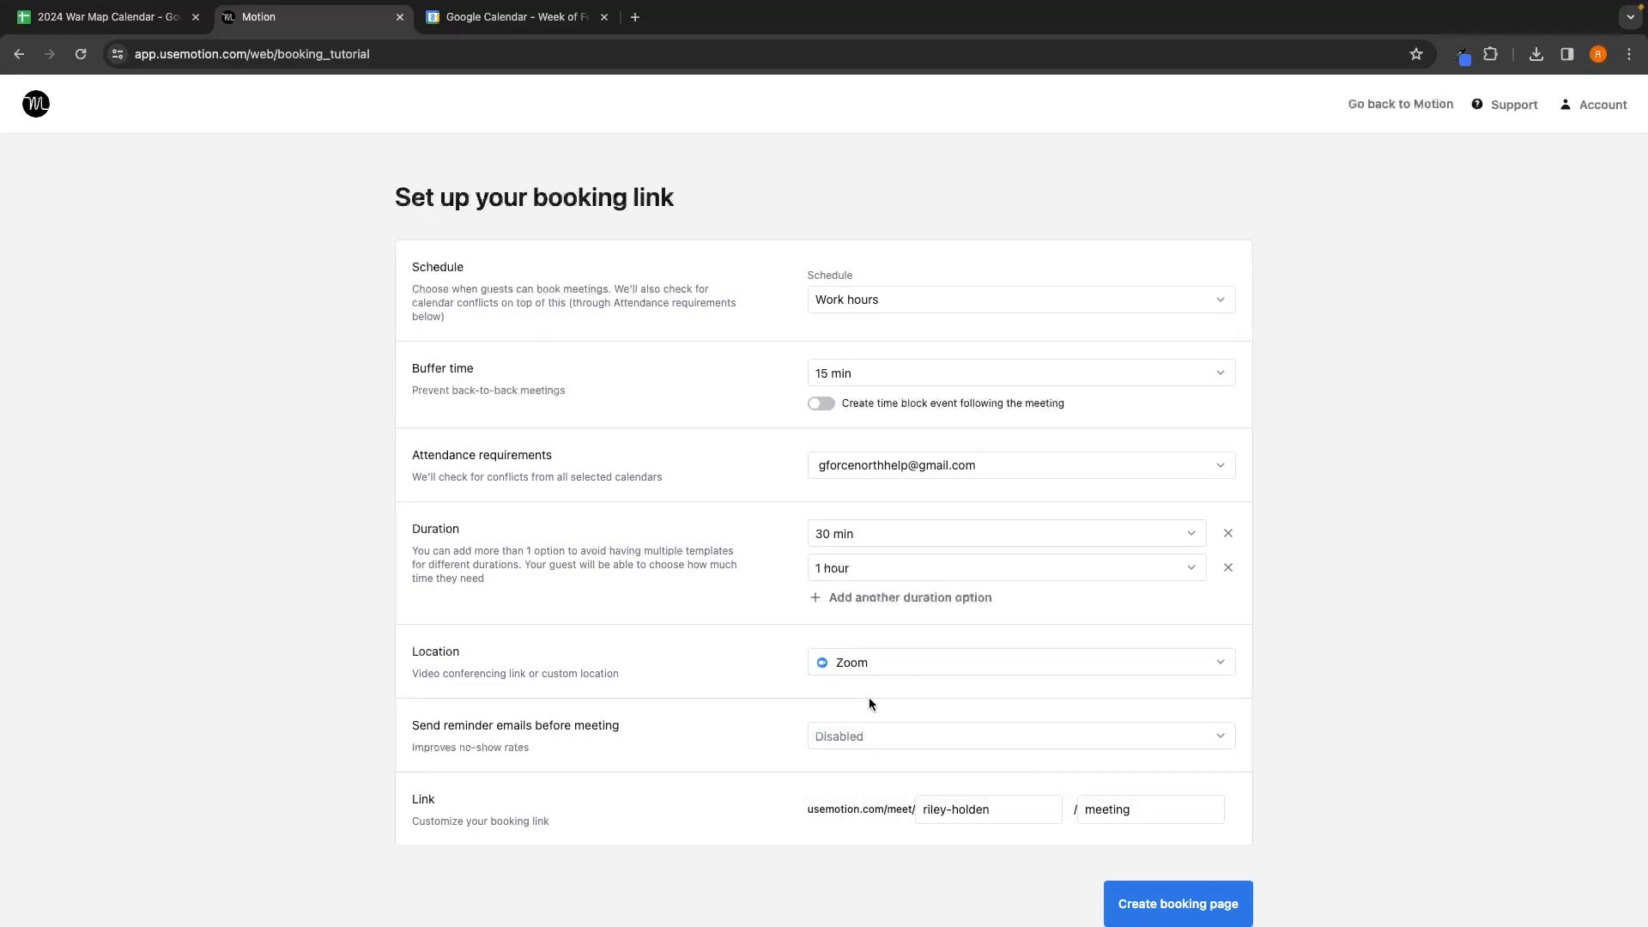
drag(411, 725, 623, 724)
click(627, 726)
click(829, 736)
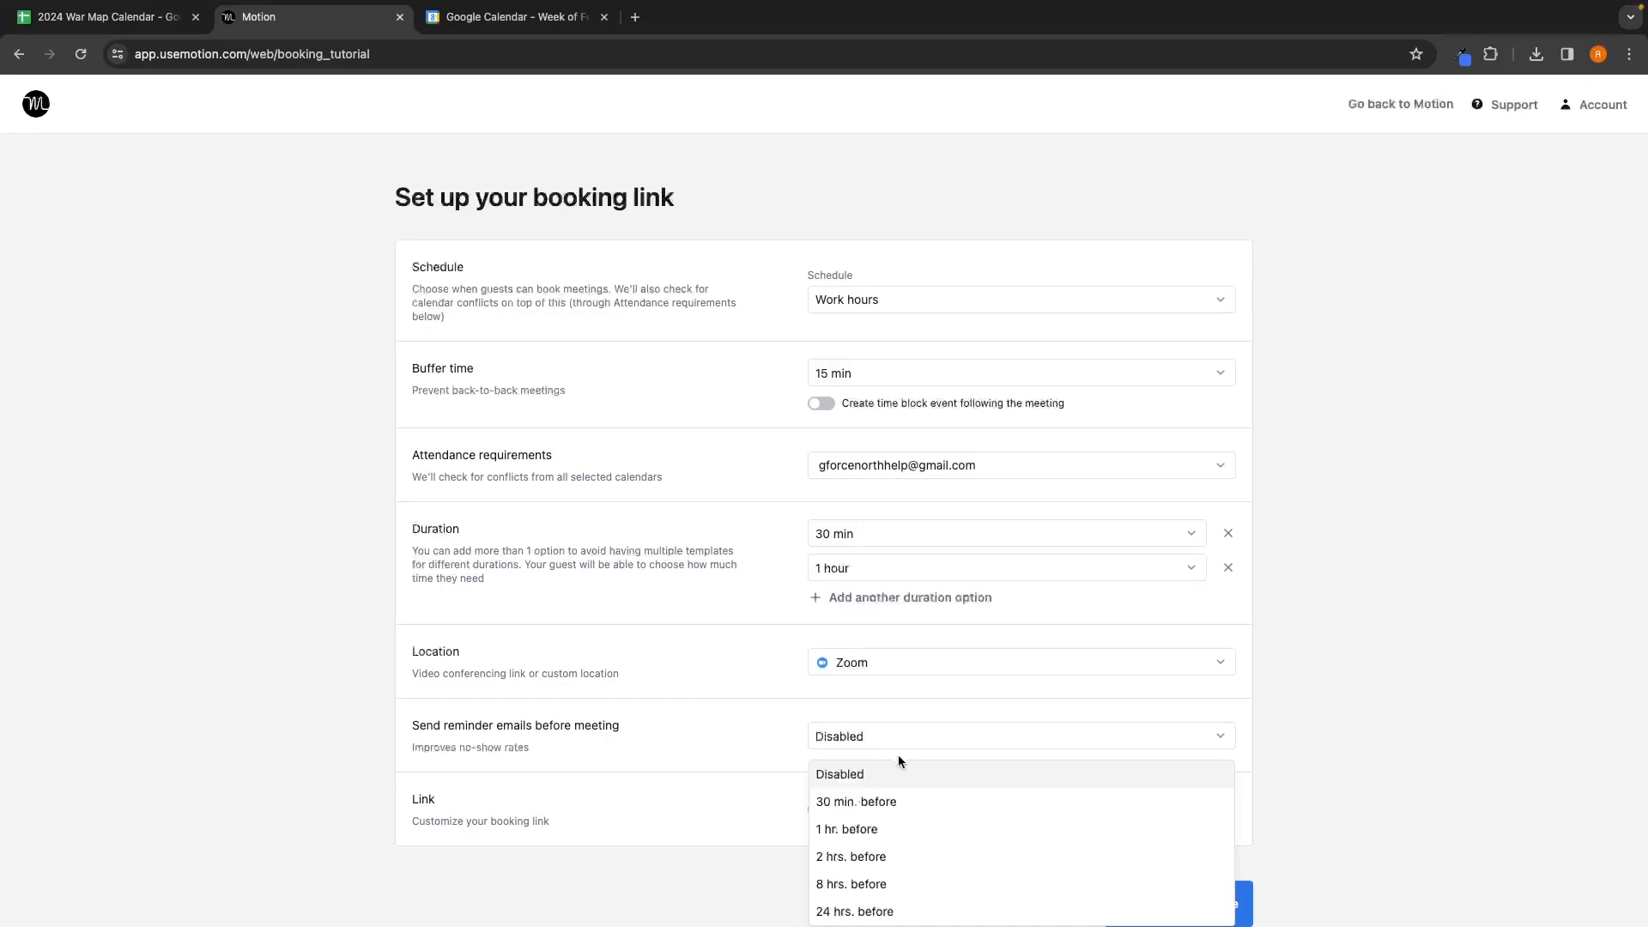
click(854, 912)
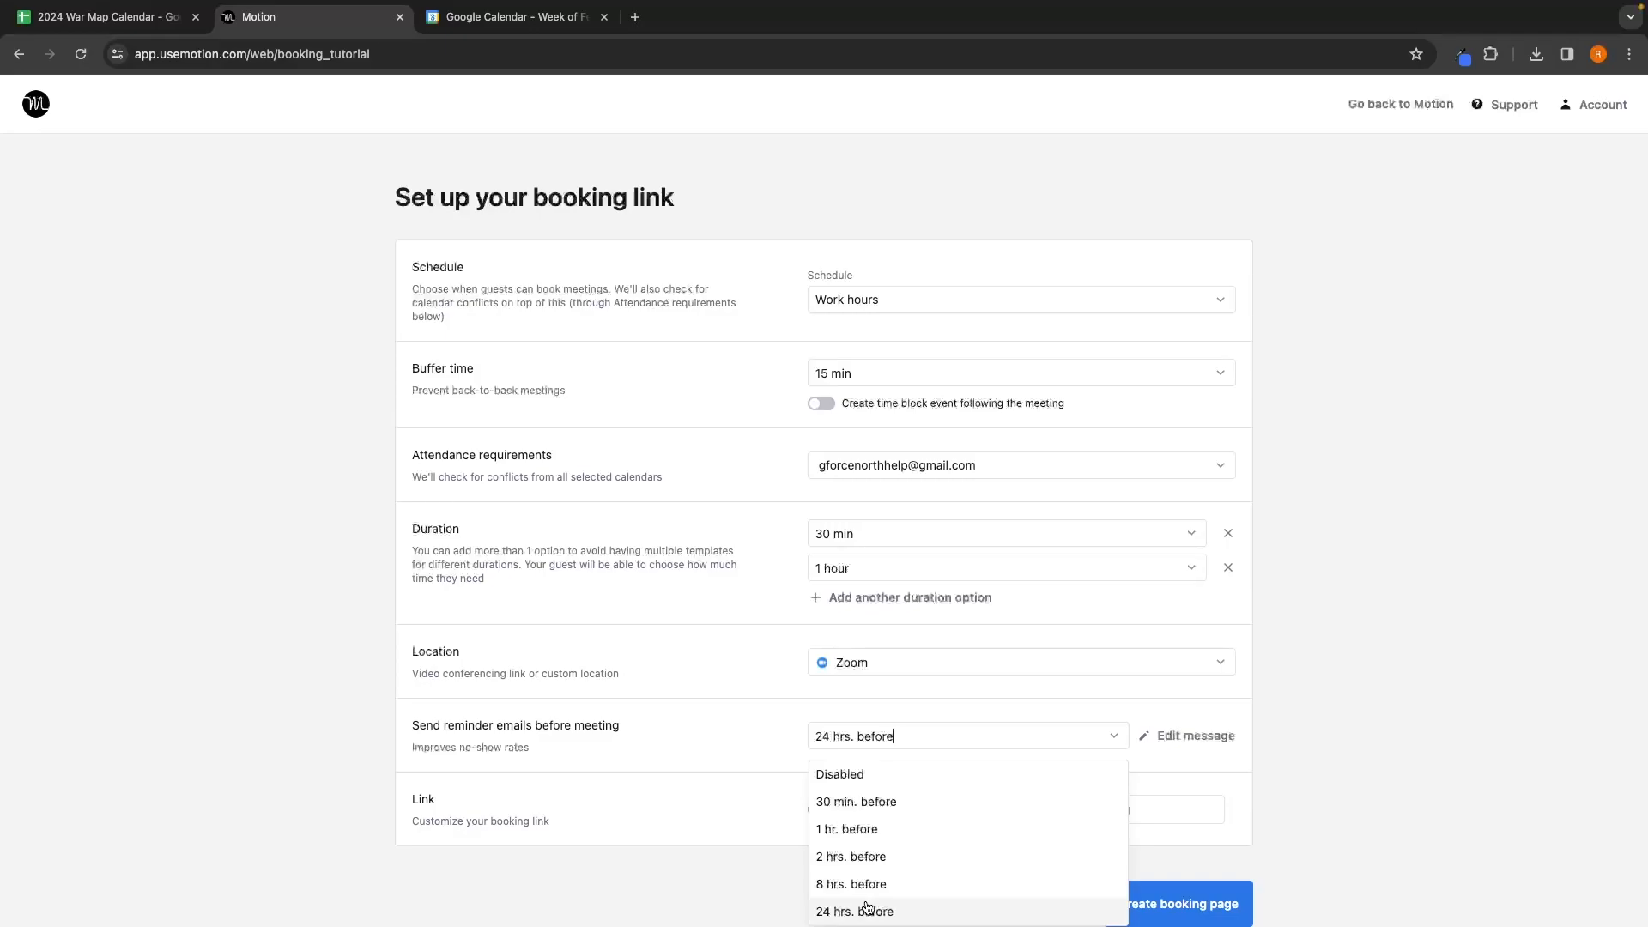
click(875, 832)
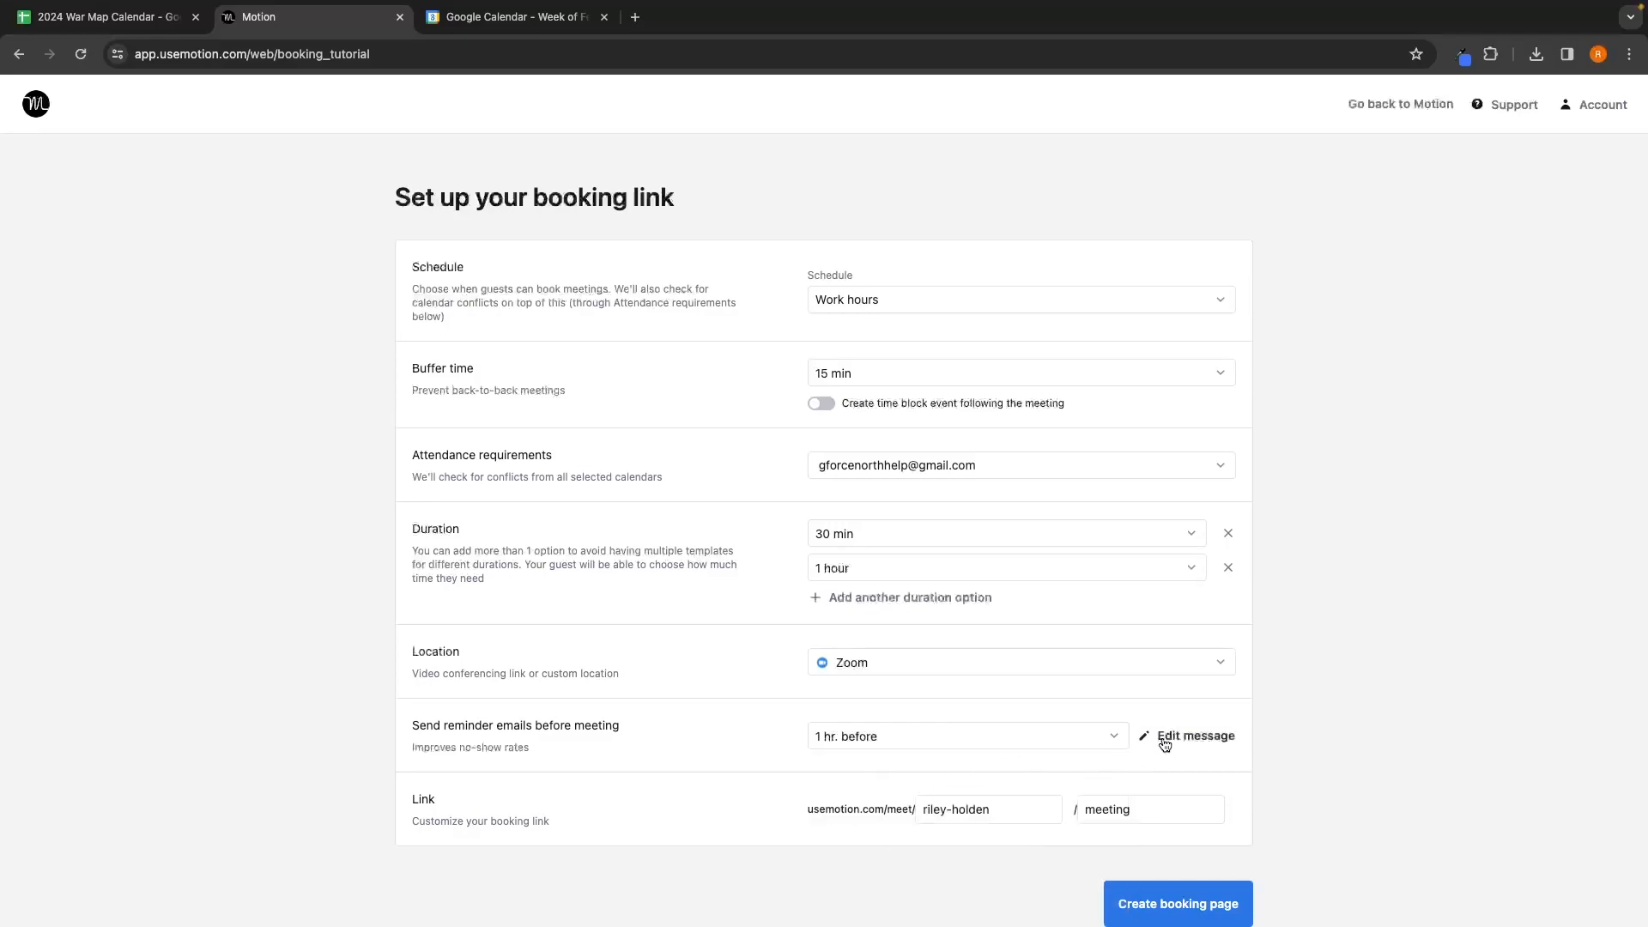
click(1164, 743)
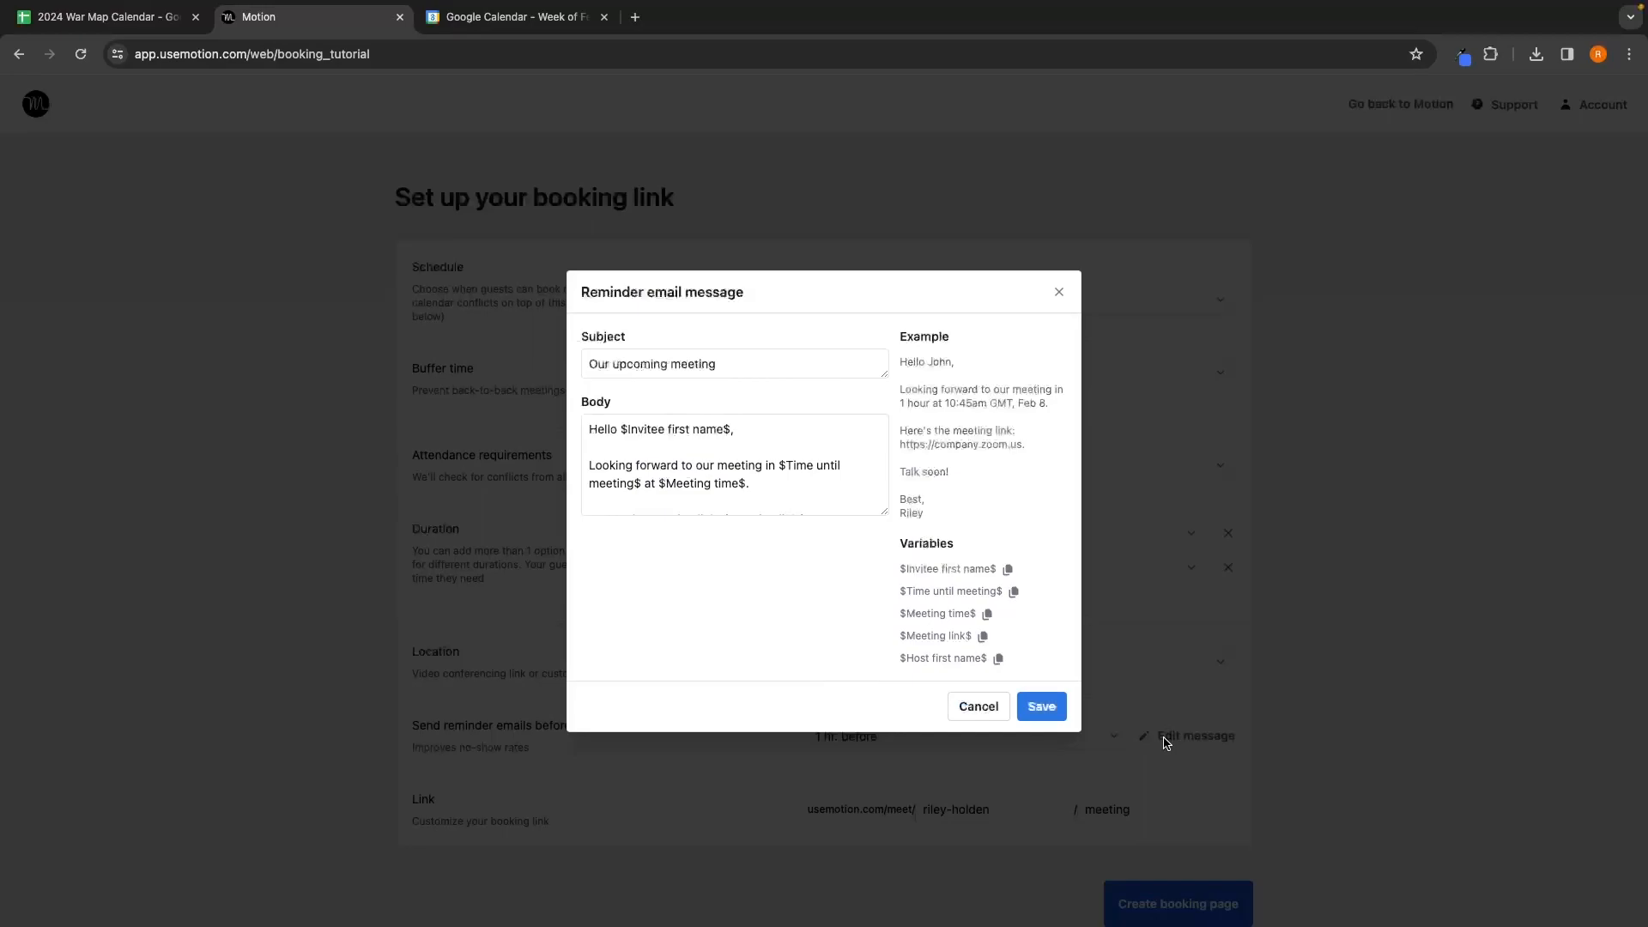
Step: Read through the default 'Our upcoming meeting' reminder email and close the editor unchanged
click(622, 428)
drag(622, 428, 731, 429)
click(767, 434)
scroll(768, 433, down, 2)
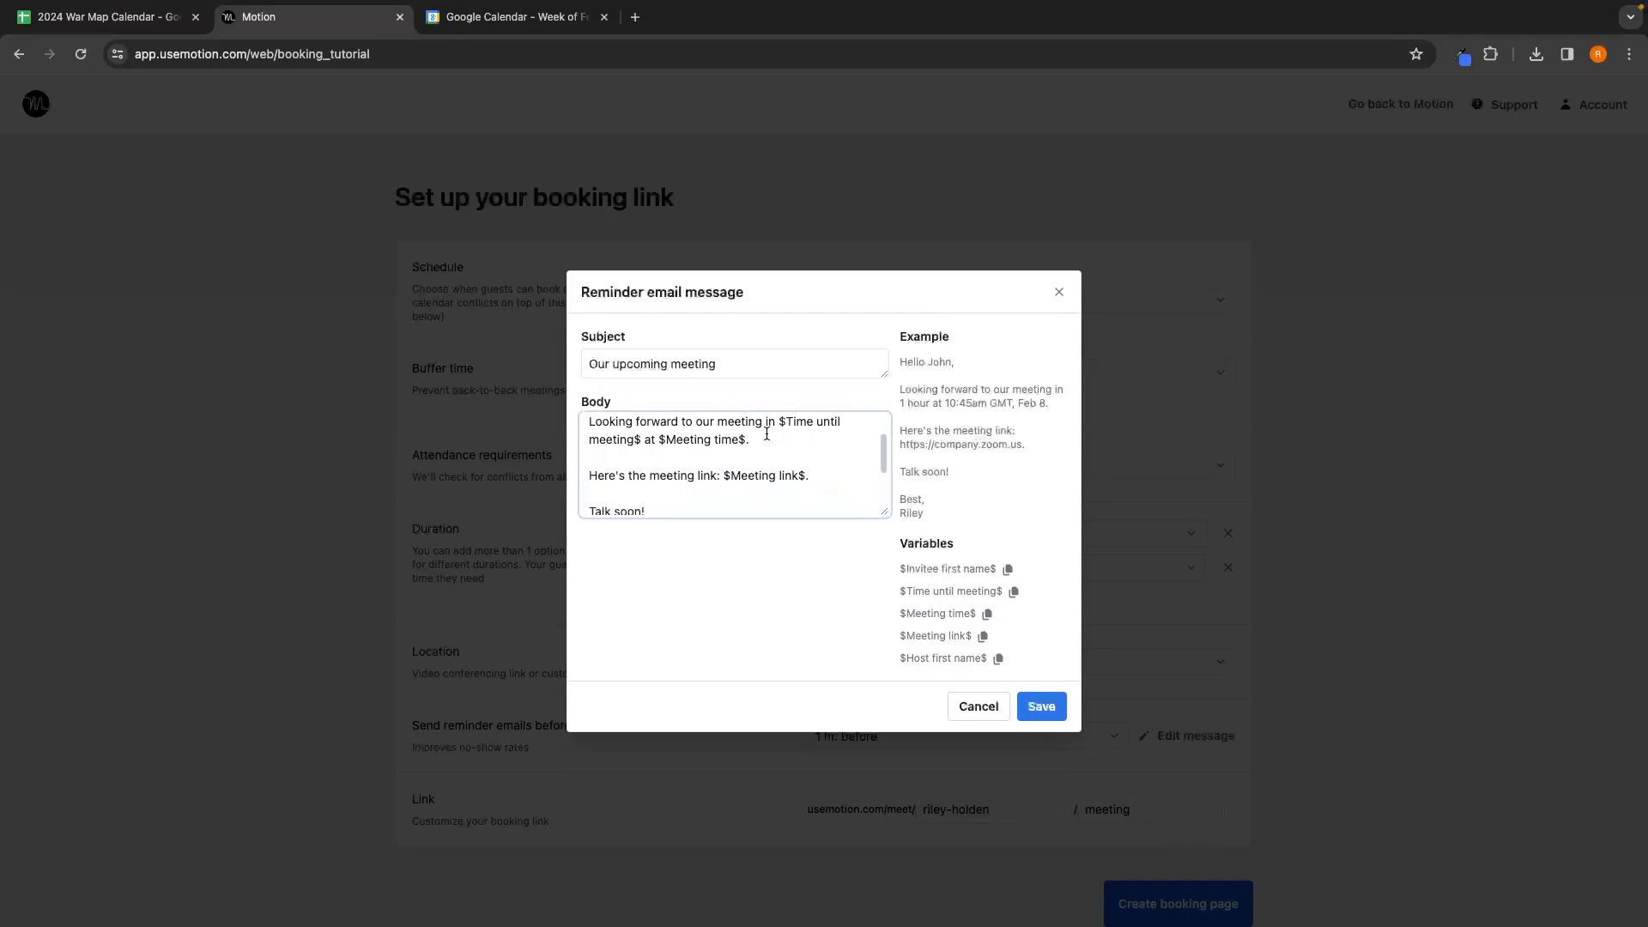
scroll(655, 426, up, 1)
drag(776, 429, 821, 435)
click(821, 436)
scroll(672, 487, down, 1)
scroll(700, 447, down, 1)
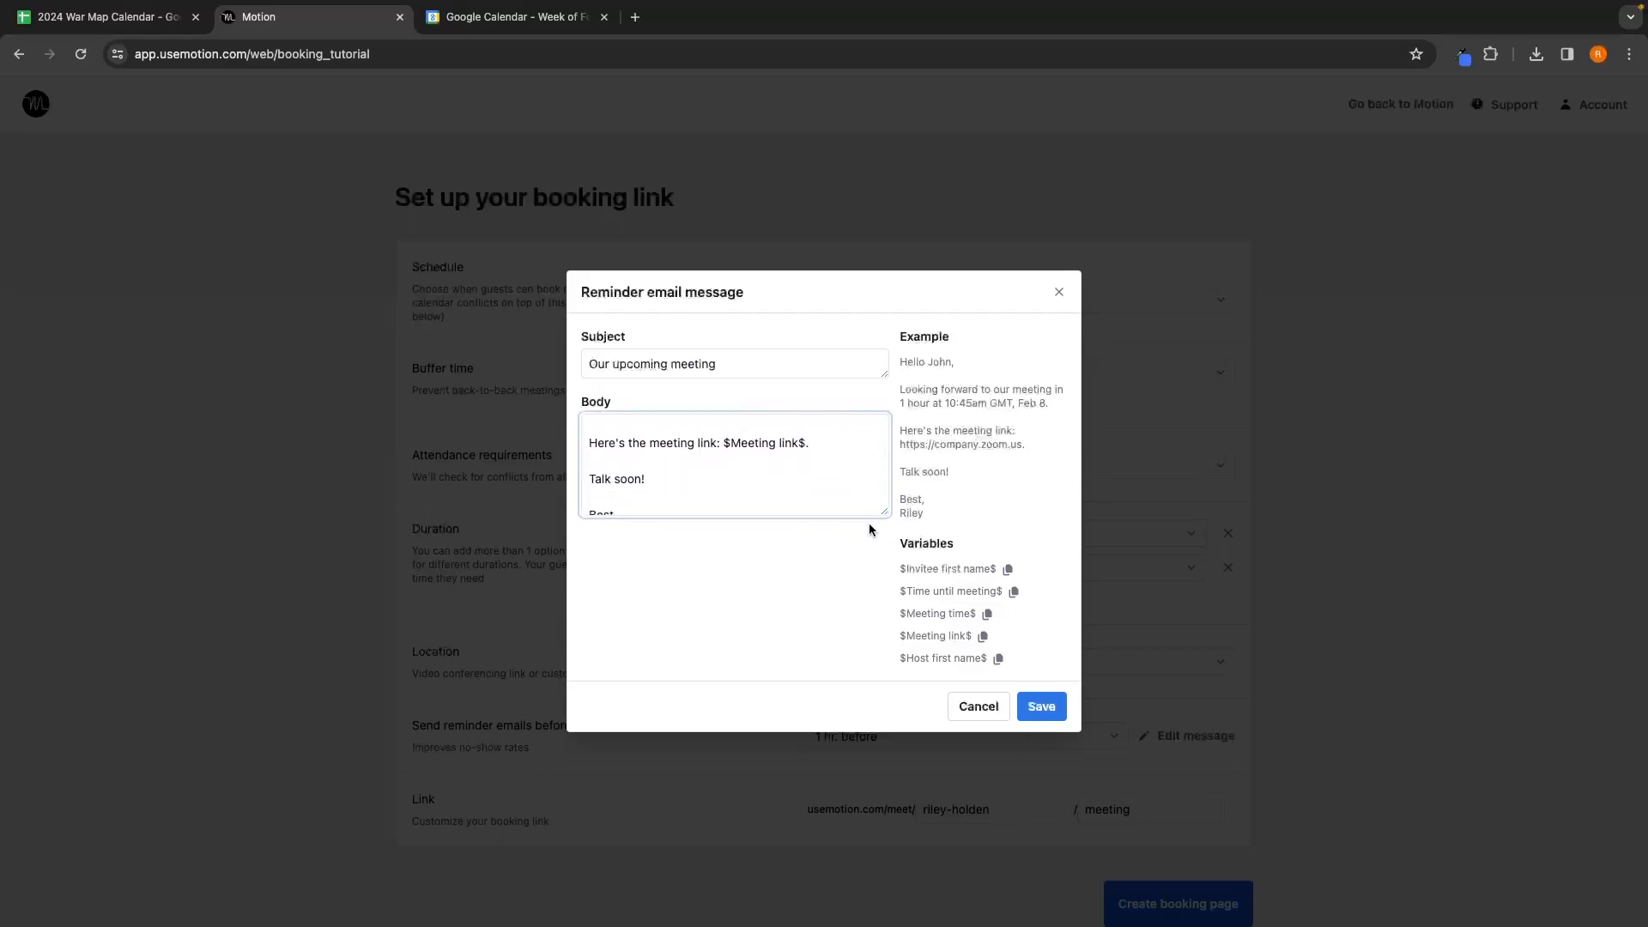
scroll(780, 457, down, 1)
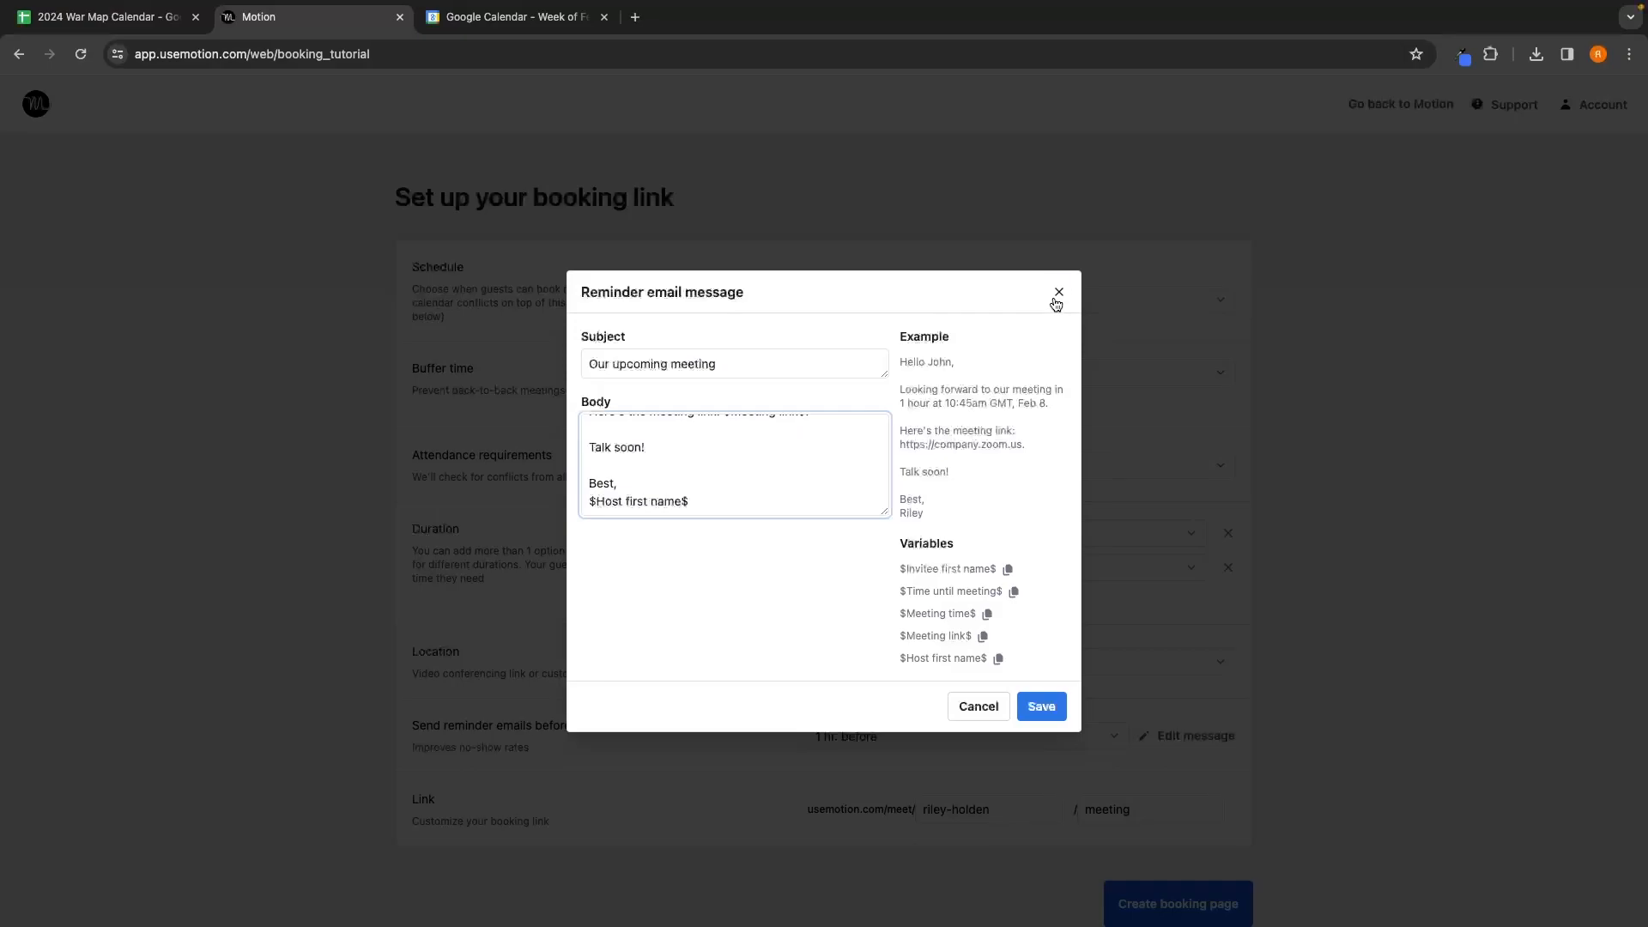
click(1058, 292)
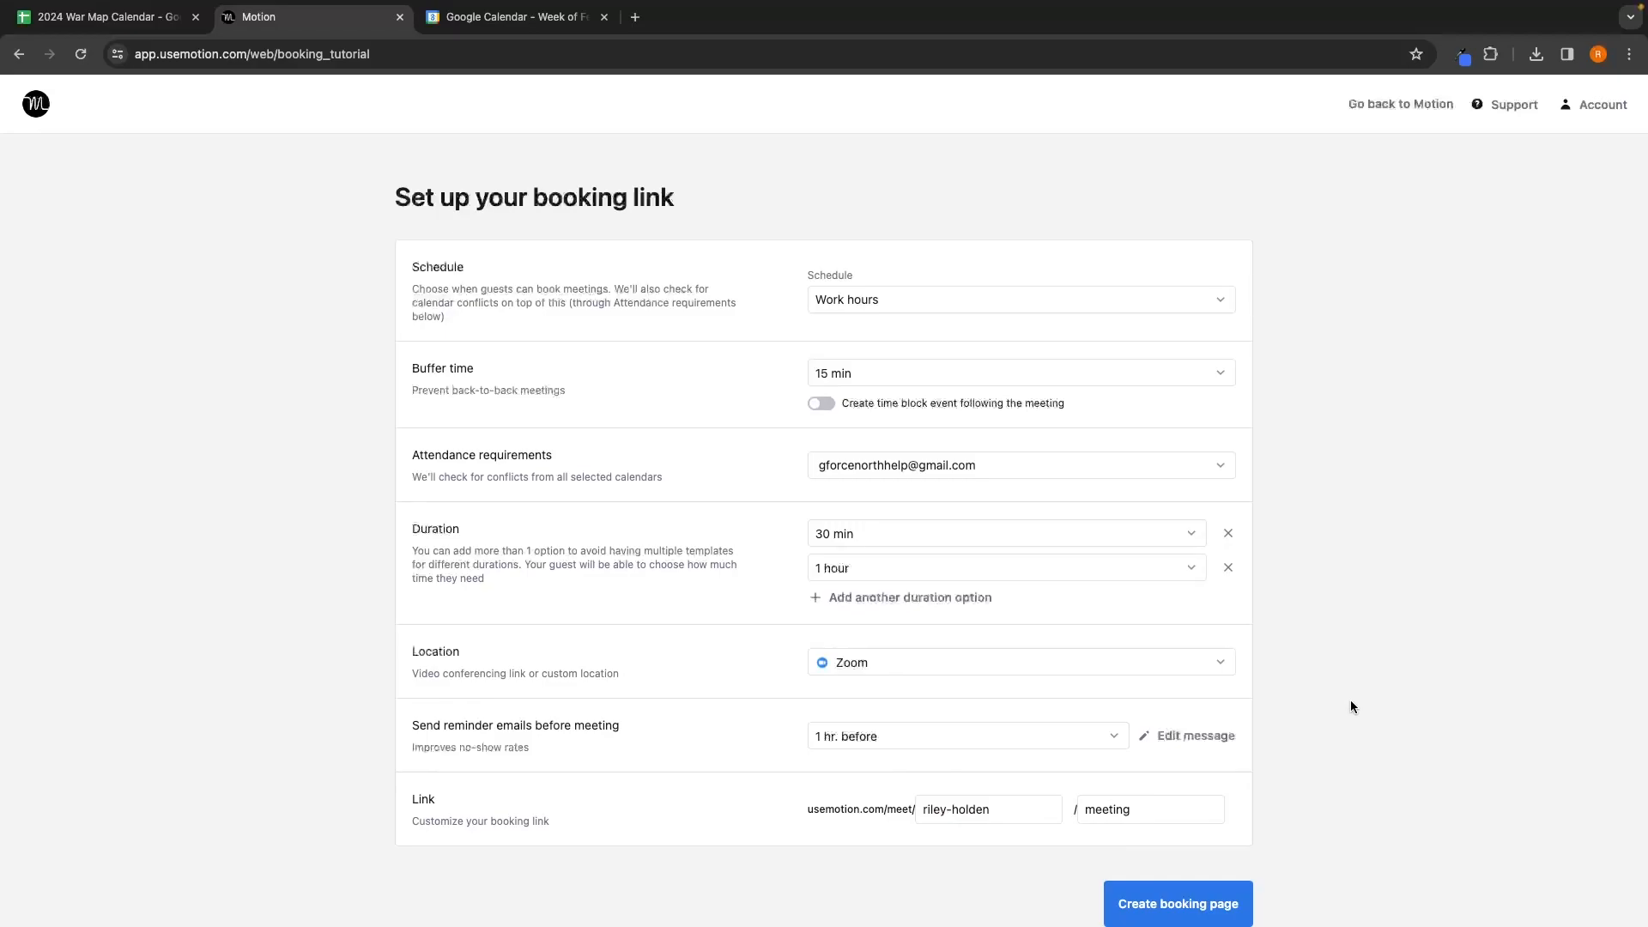
Step: Create Booking page 1 and copy its permanent link with 'Let guest choose duration'
click(1173, 896)
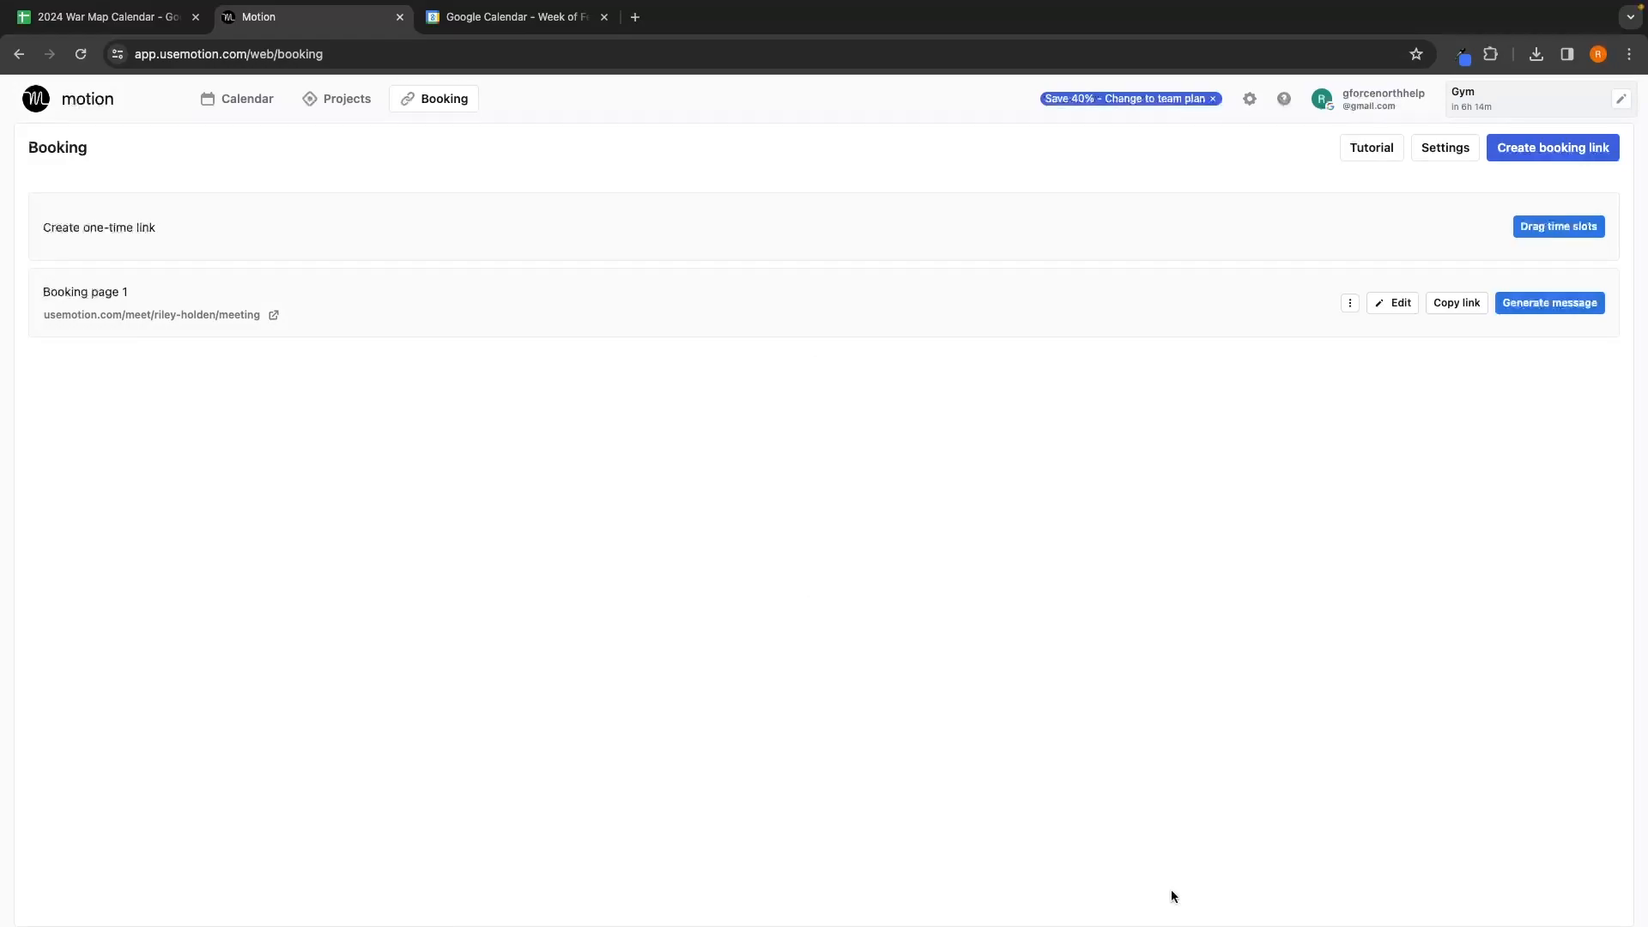
click(1458, 305)
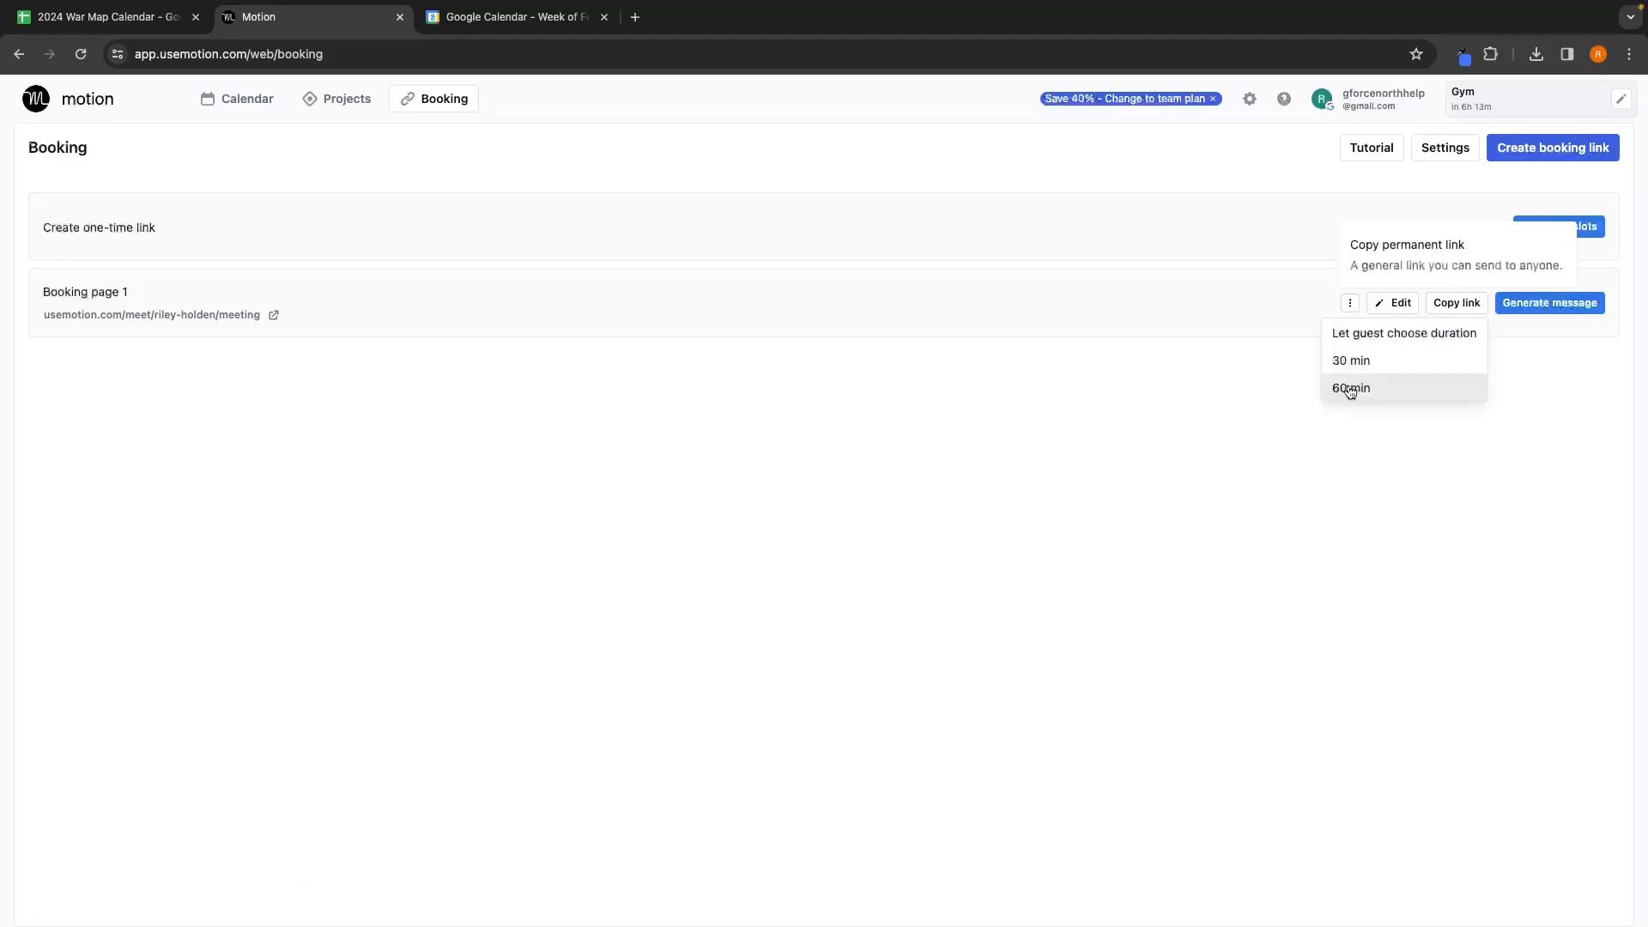
click(1444, 336)
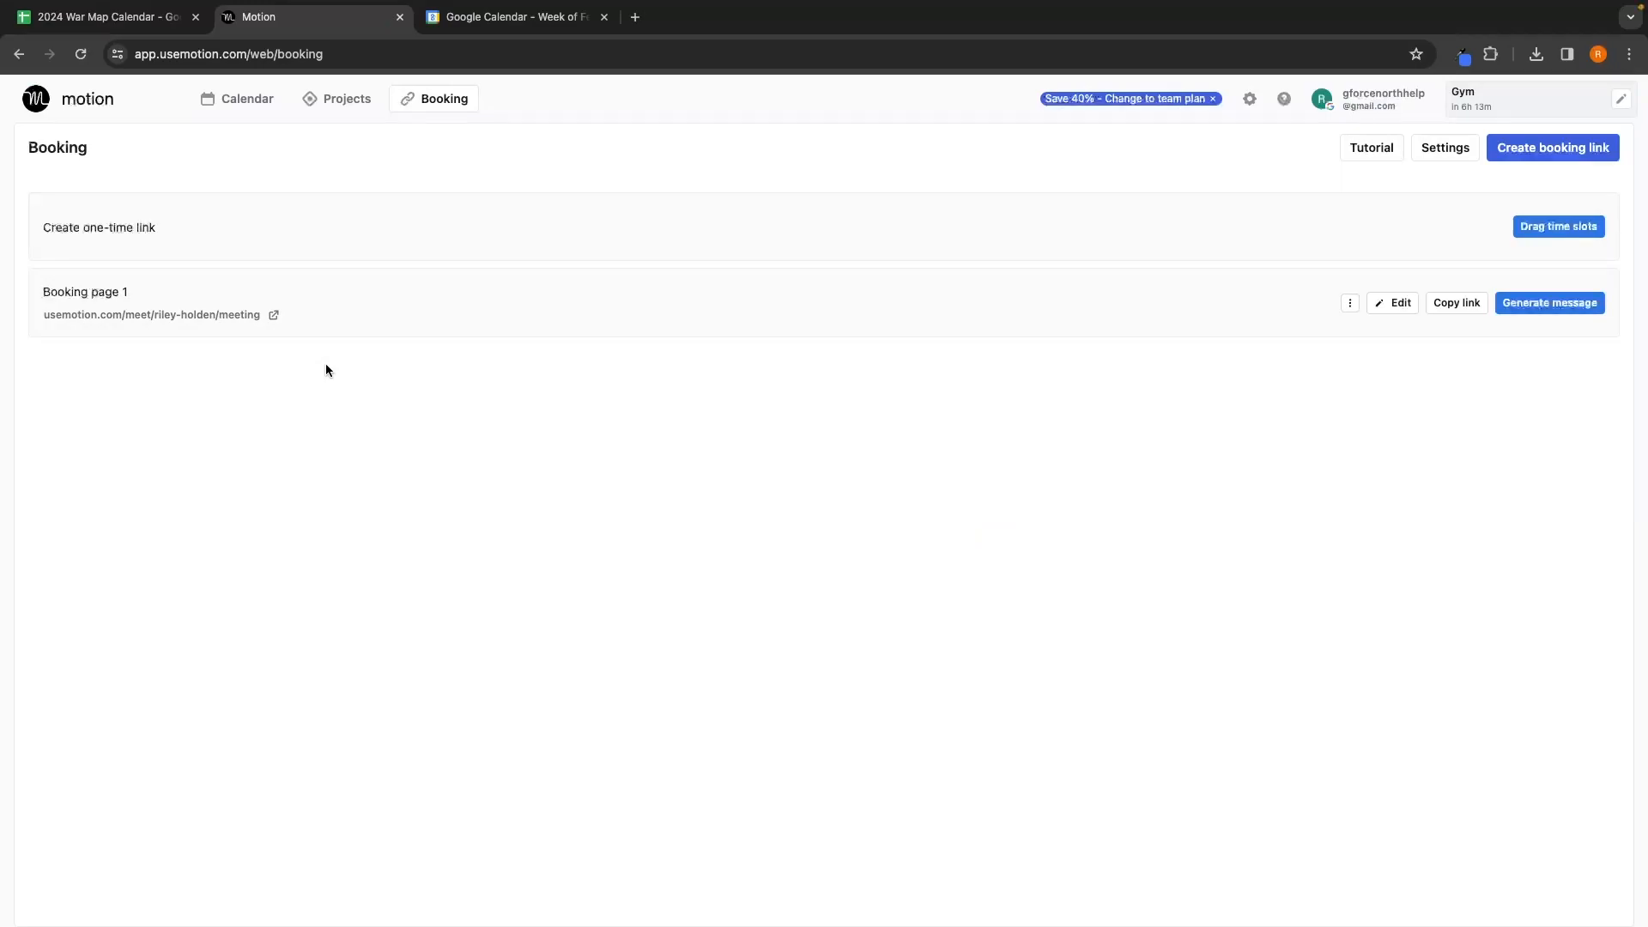
Step: Make the first invitee question 'Are you an ecom brand?', single line and required
click(1383, 308)
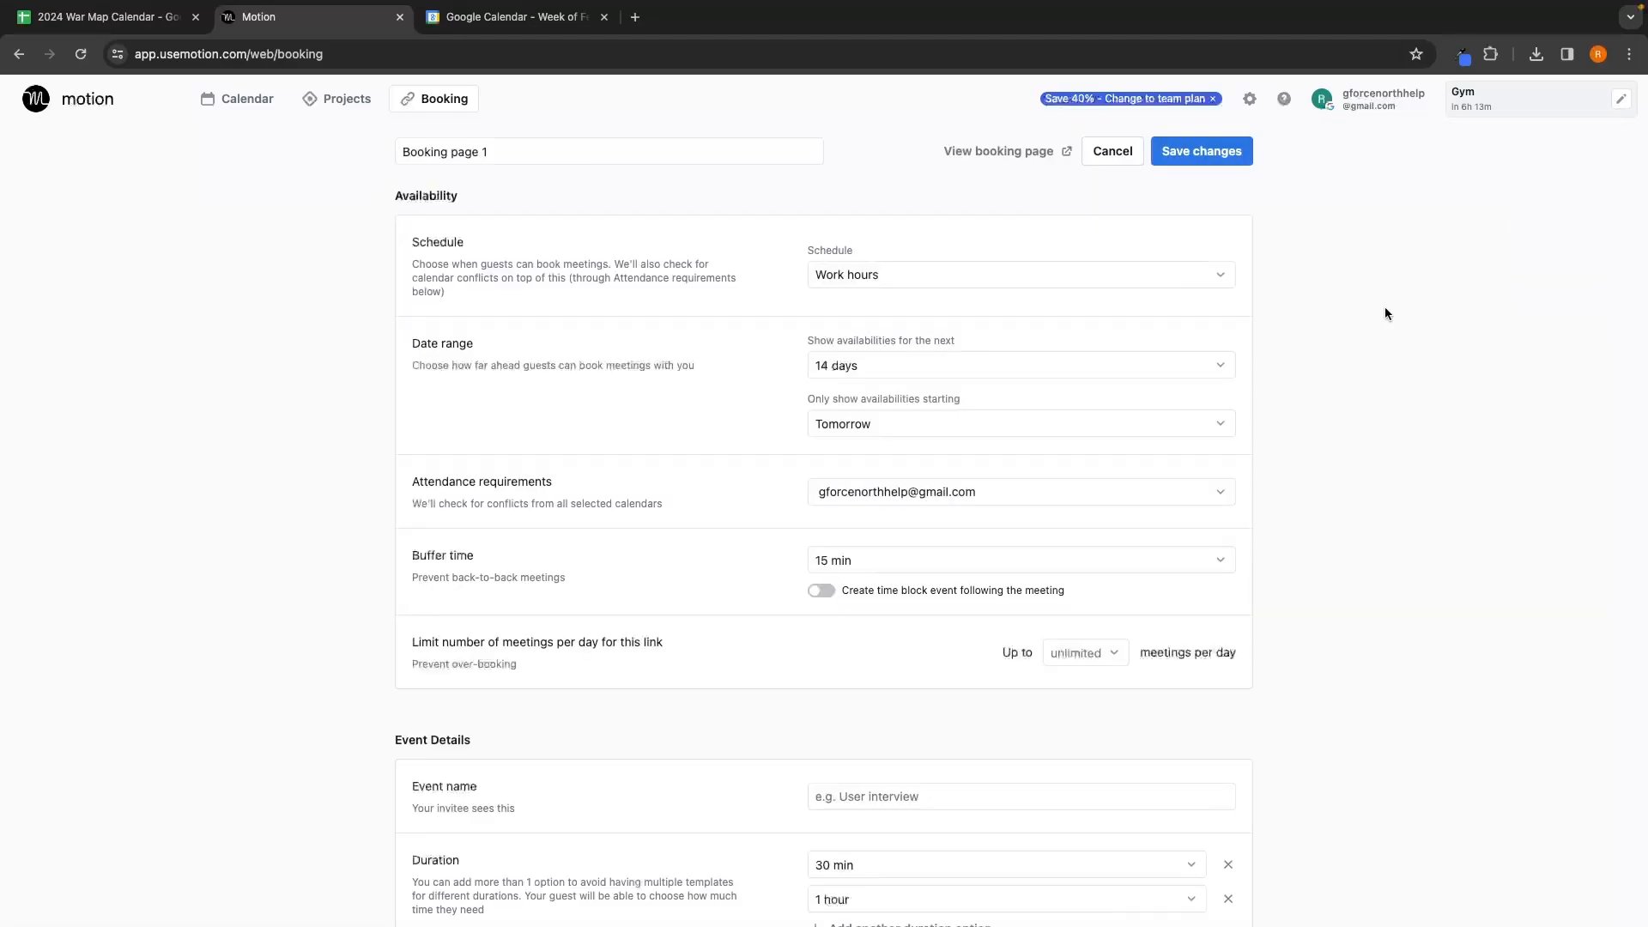
scroll(1382, 311, down, 8)
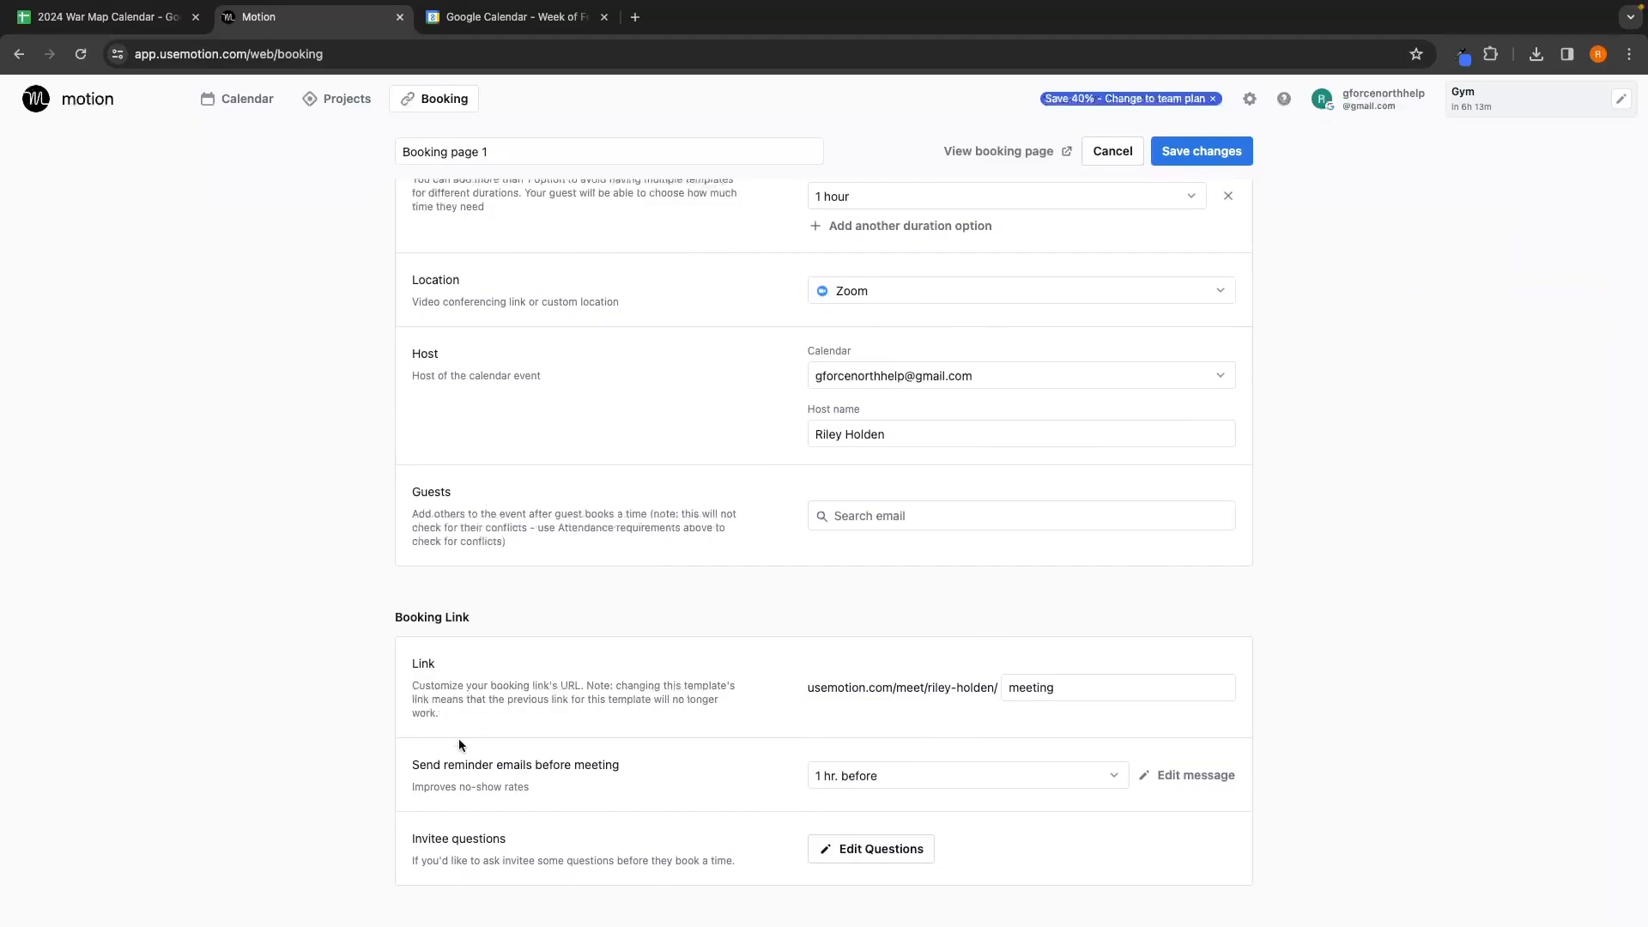
drag(403, 835, 762, 868)
click(773, 871)
click(865, 855)
drag(739, 332, 425, 337)
text(Are you )
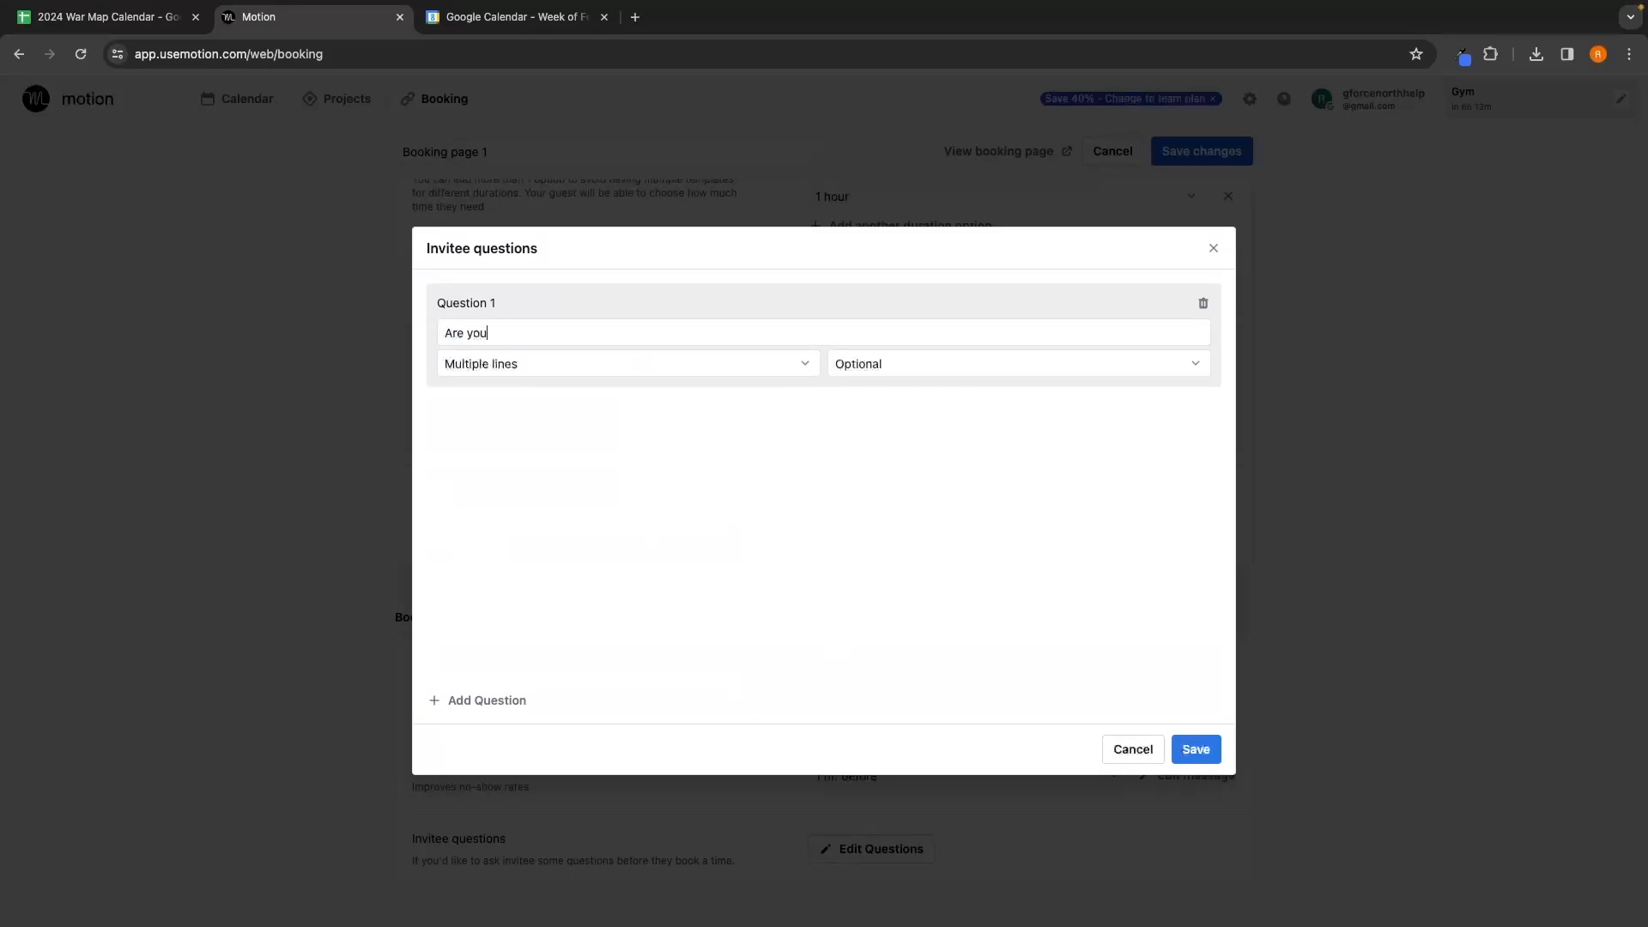
text(an ecom brand?)
click(570, 366)
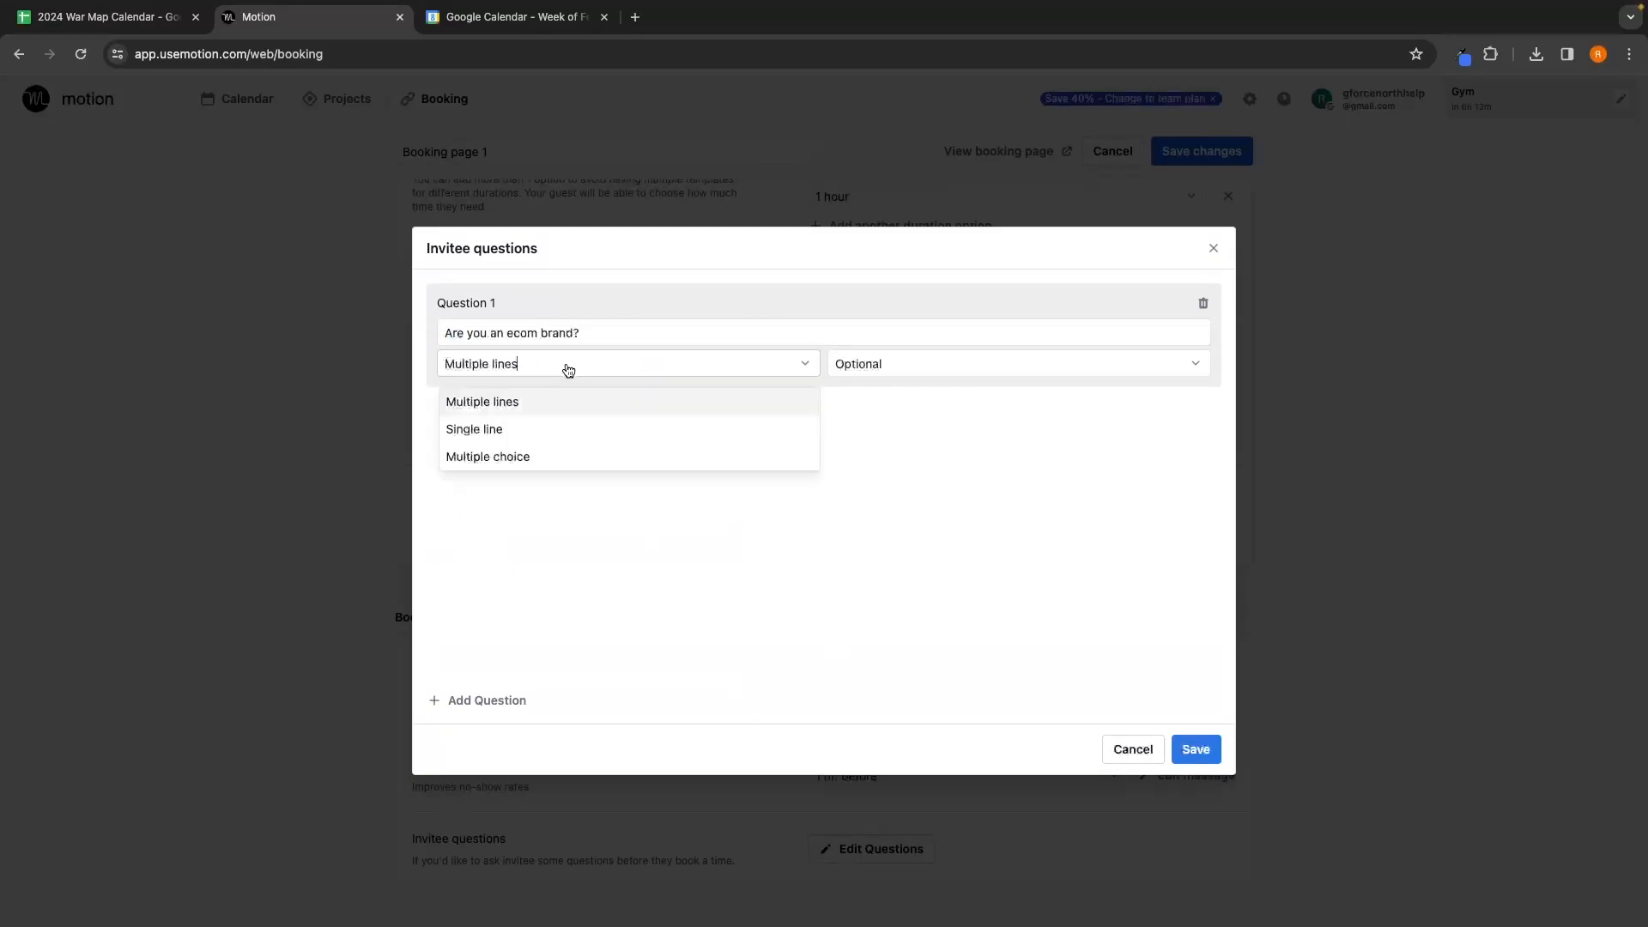
click(513, 429)
click(938, 368)
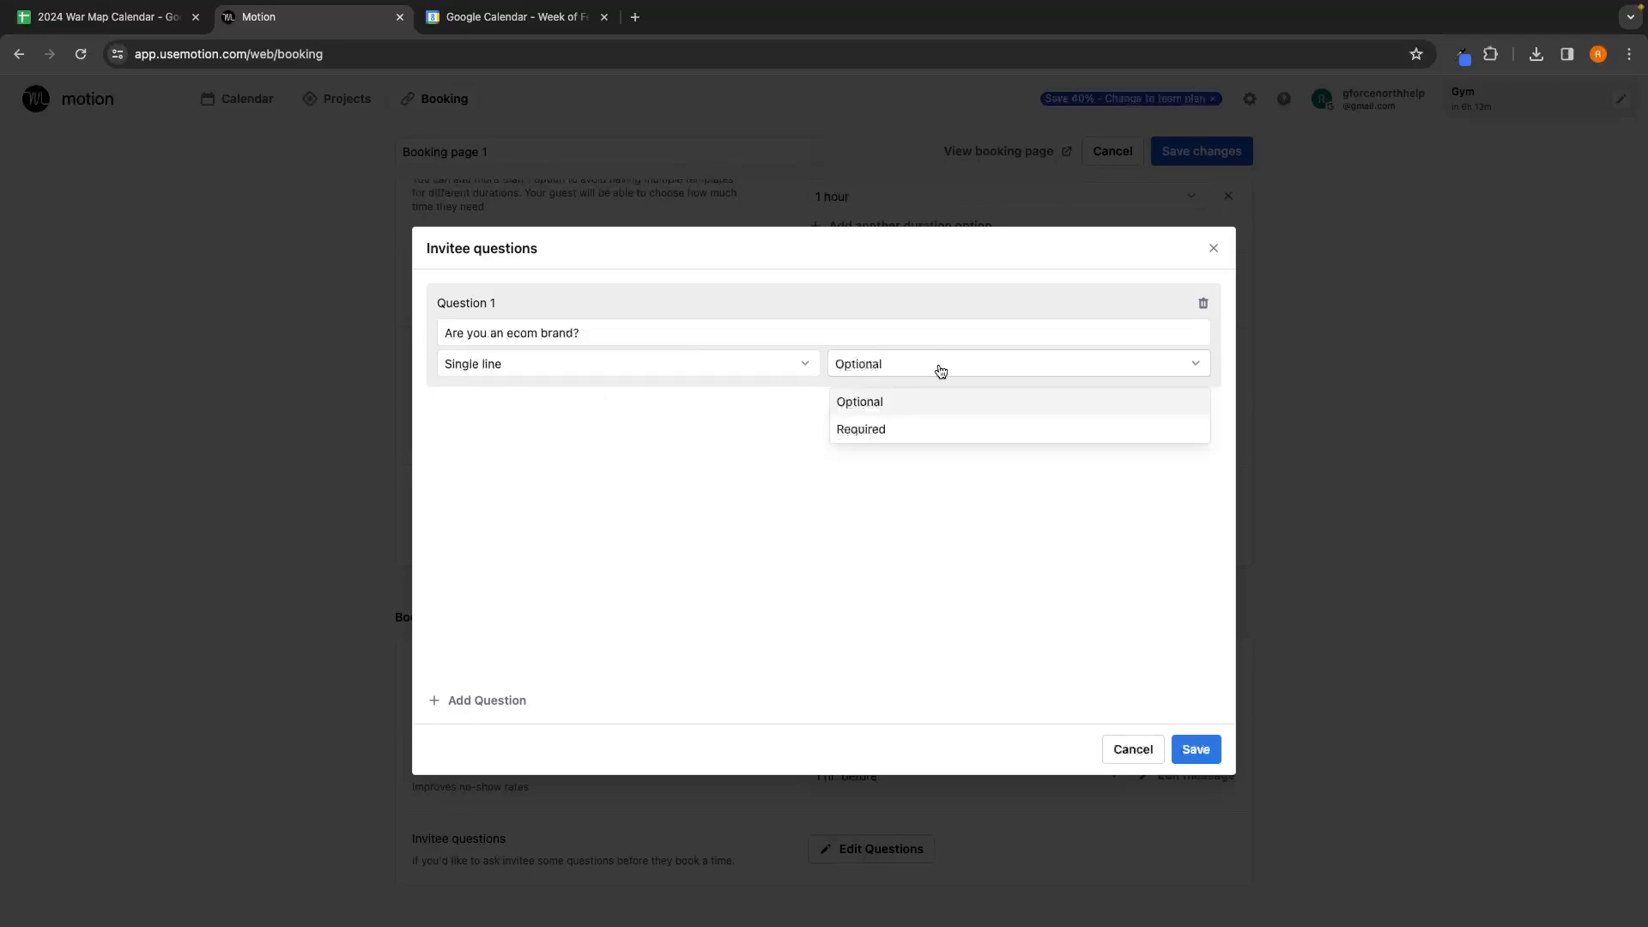
click(906, 425)
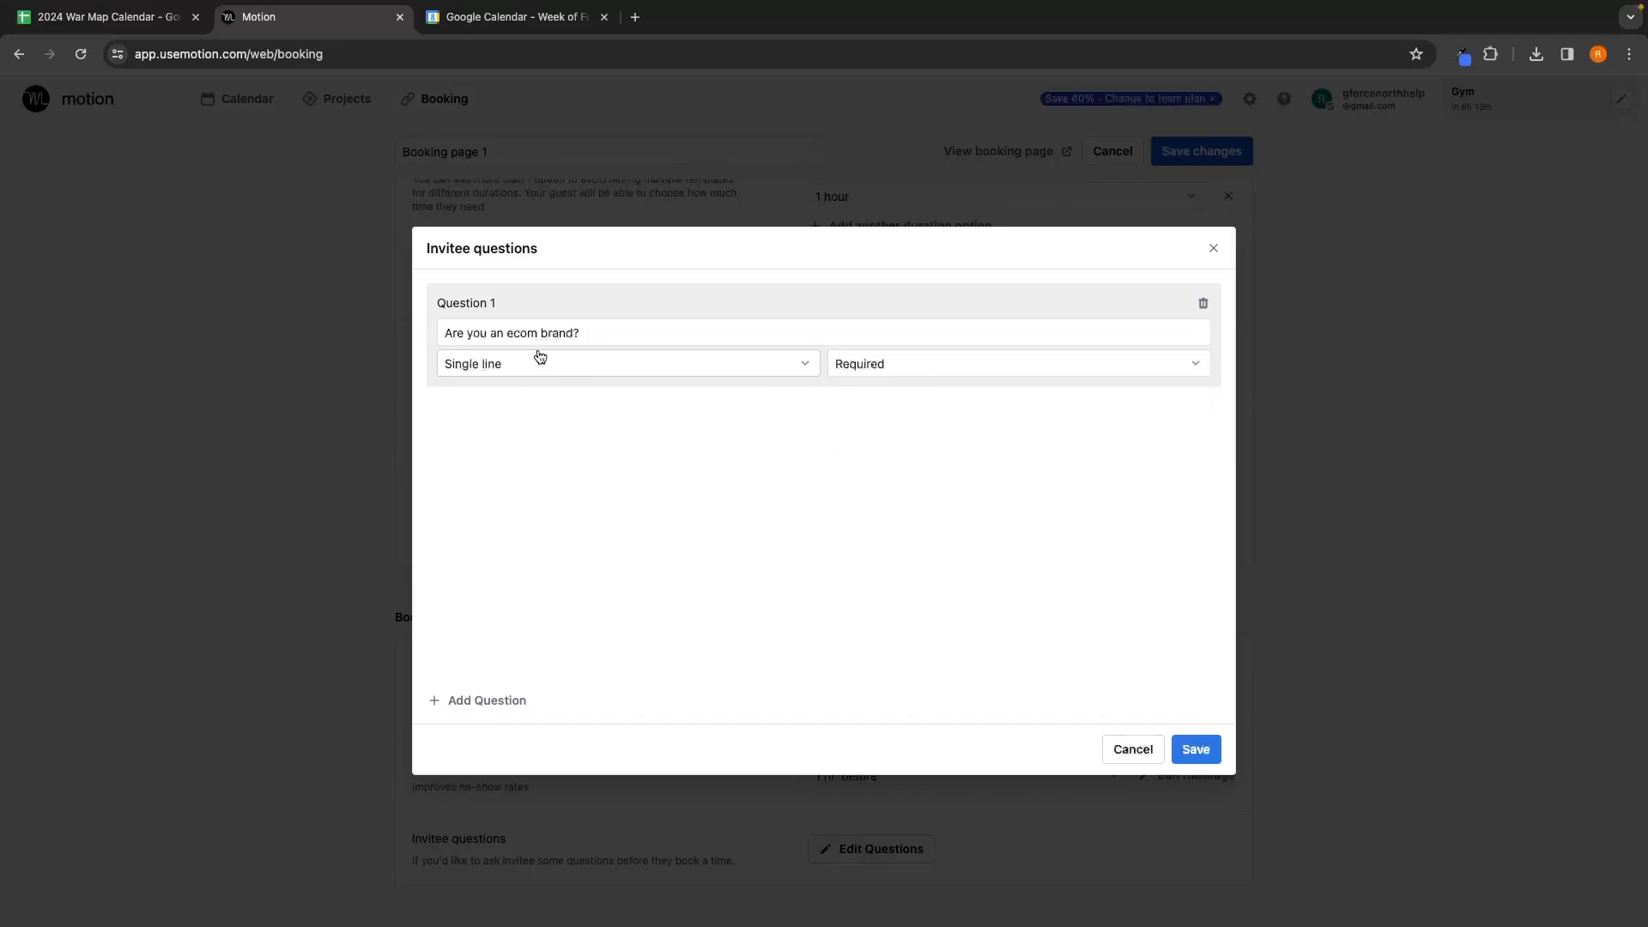
Step: Add a required single-line question 'Are you doing over $50k per month in revenue' and save
drag(620, 332, 440, 333)
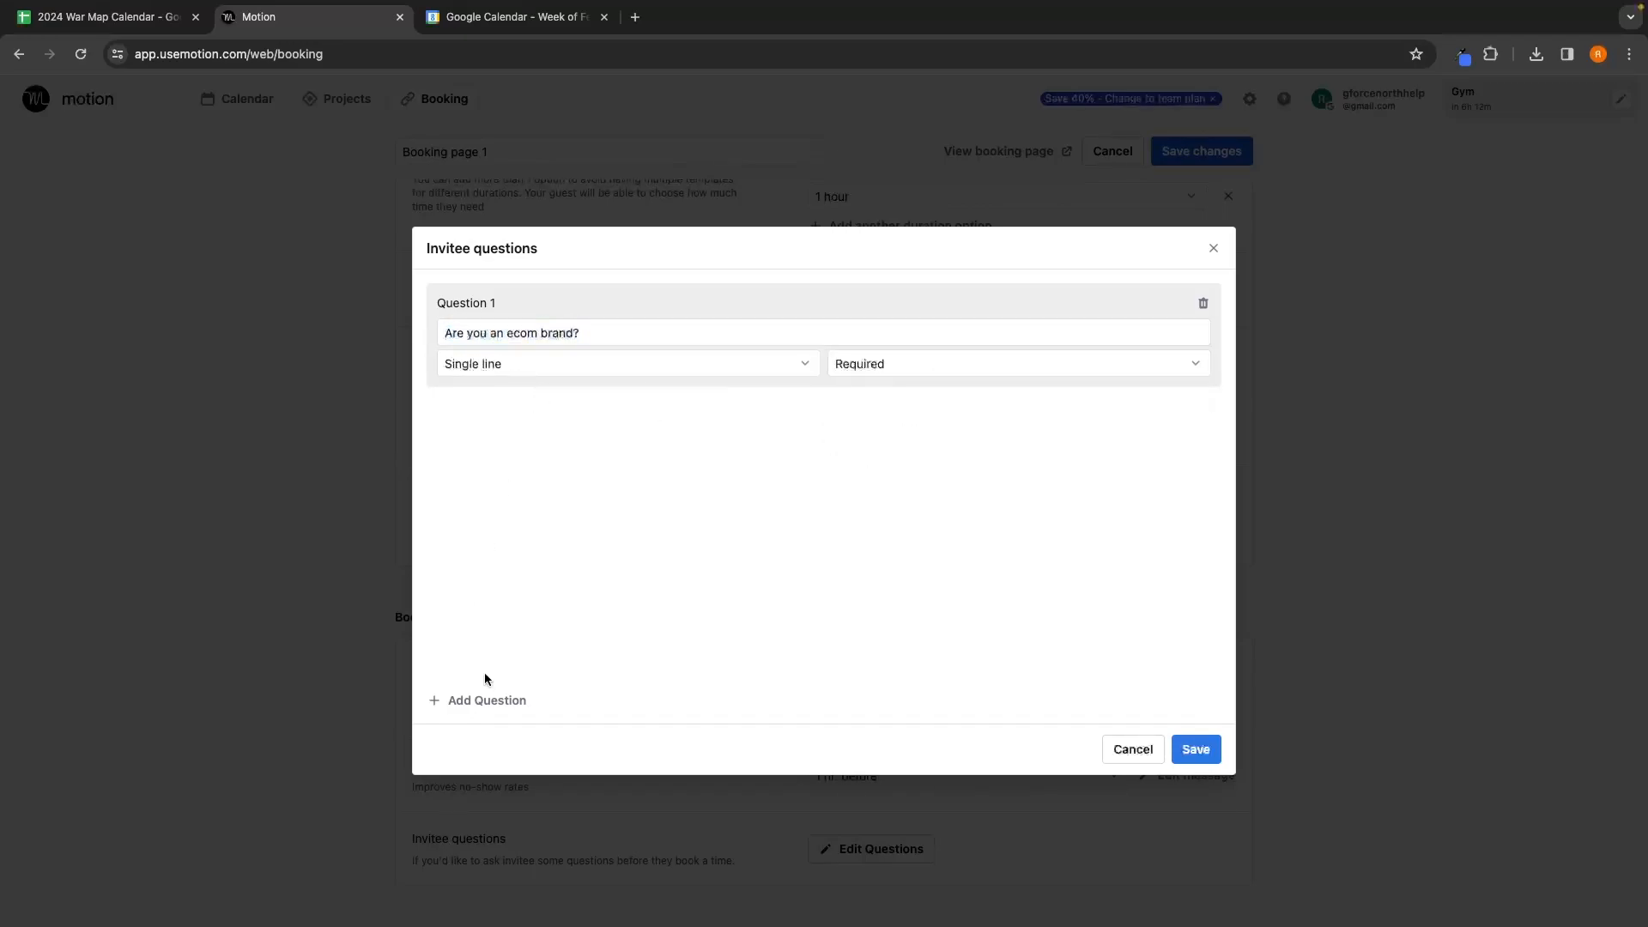
click(482, 701)
click(582, 446)
text(Are you doing over $50k per month in revenue)
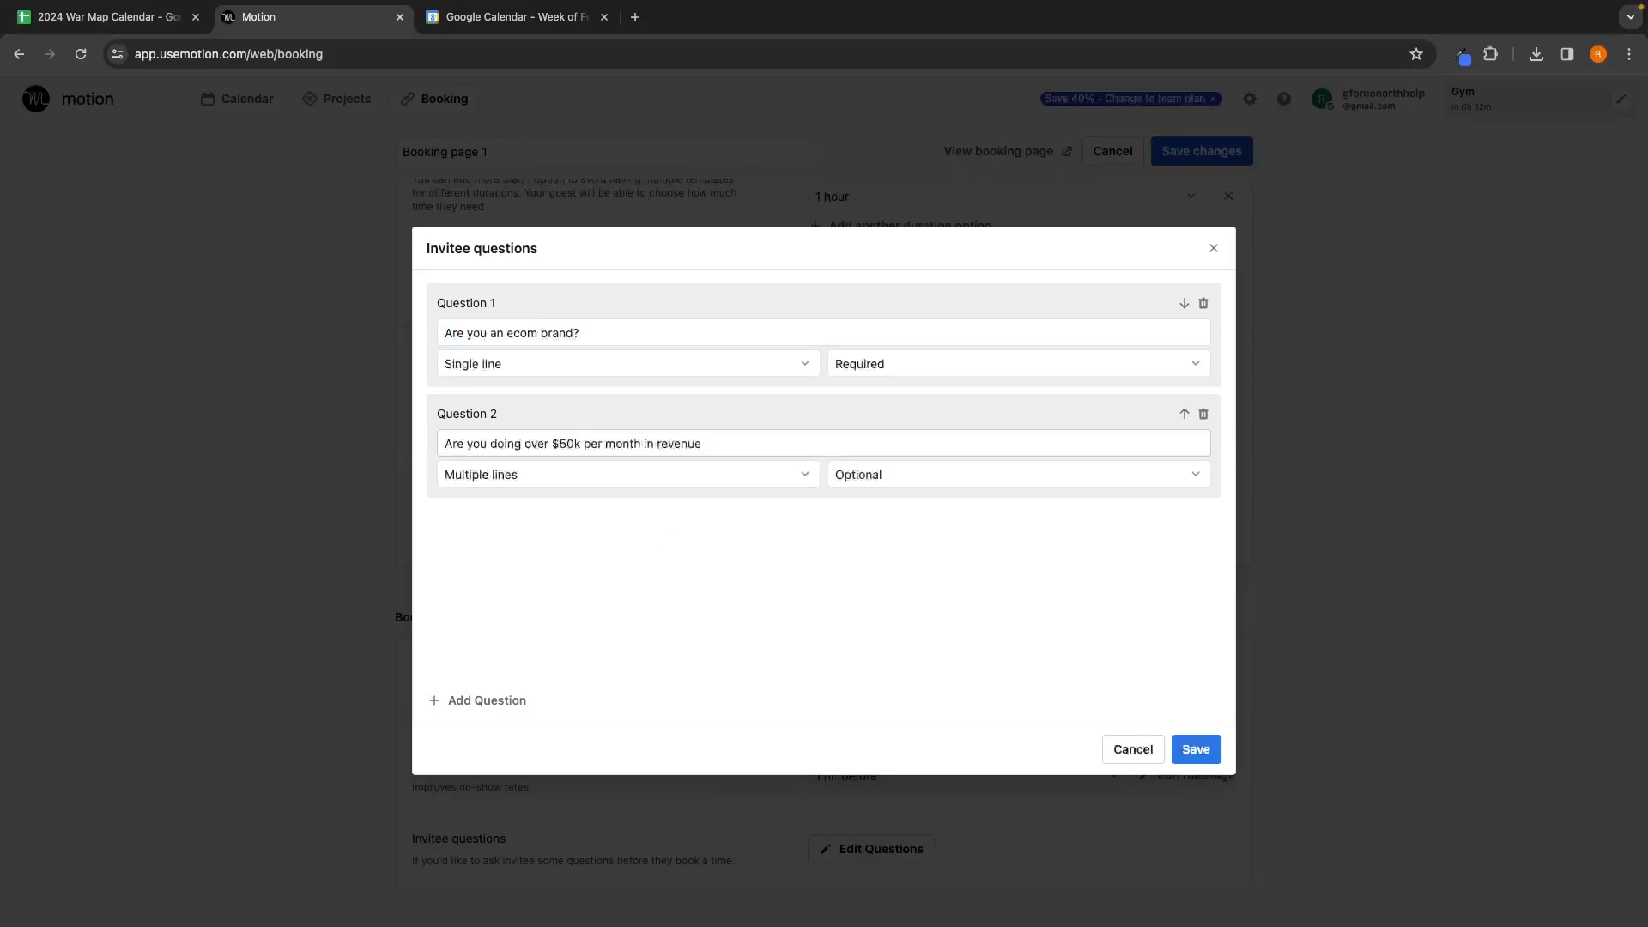
click(614, 478)
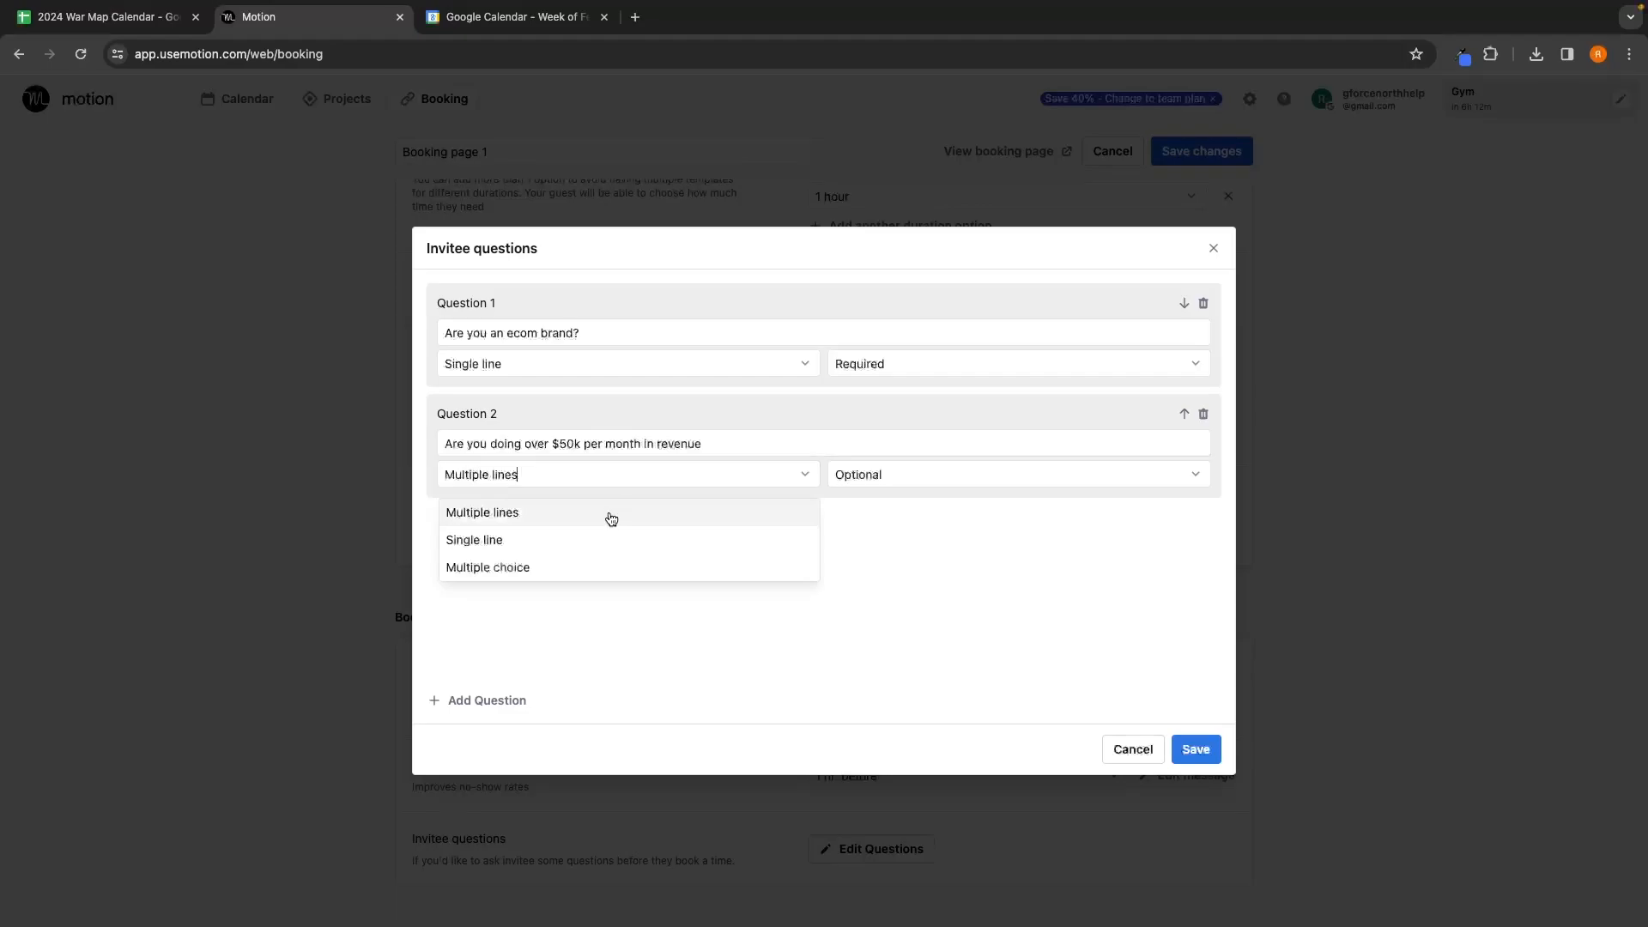
click(598, 538)
click(903, 479)
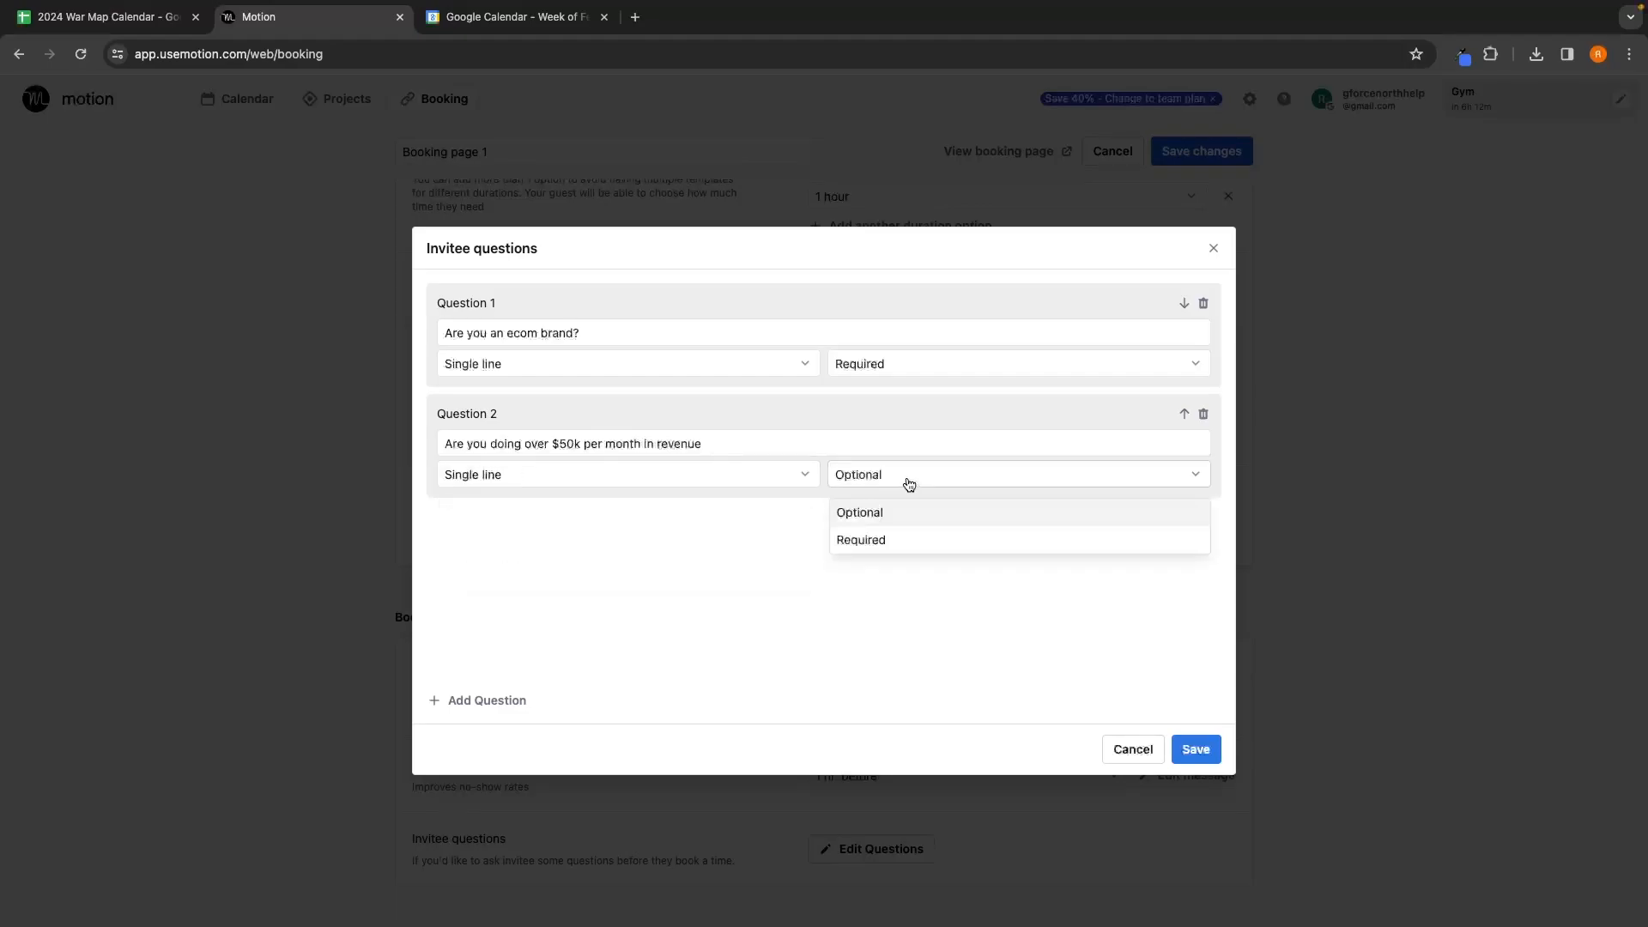
click(908, 537)
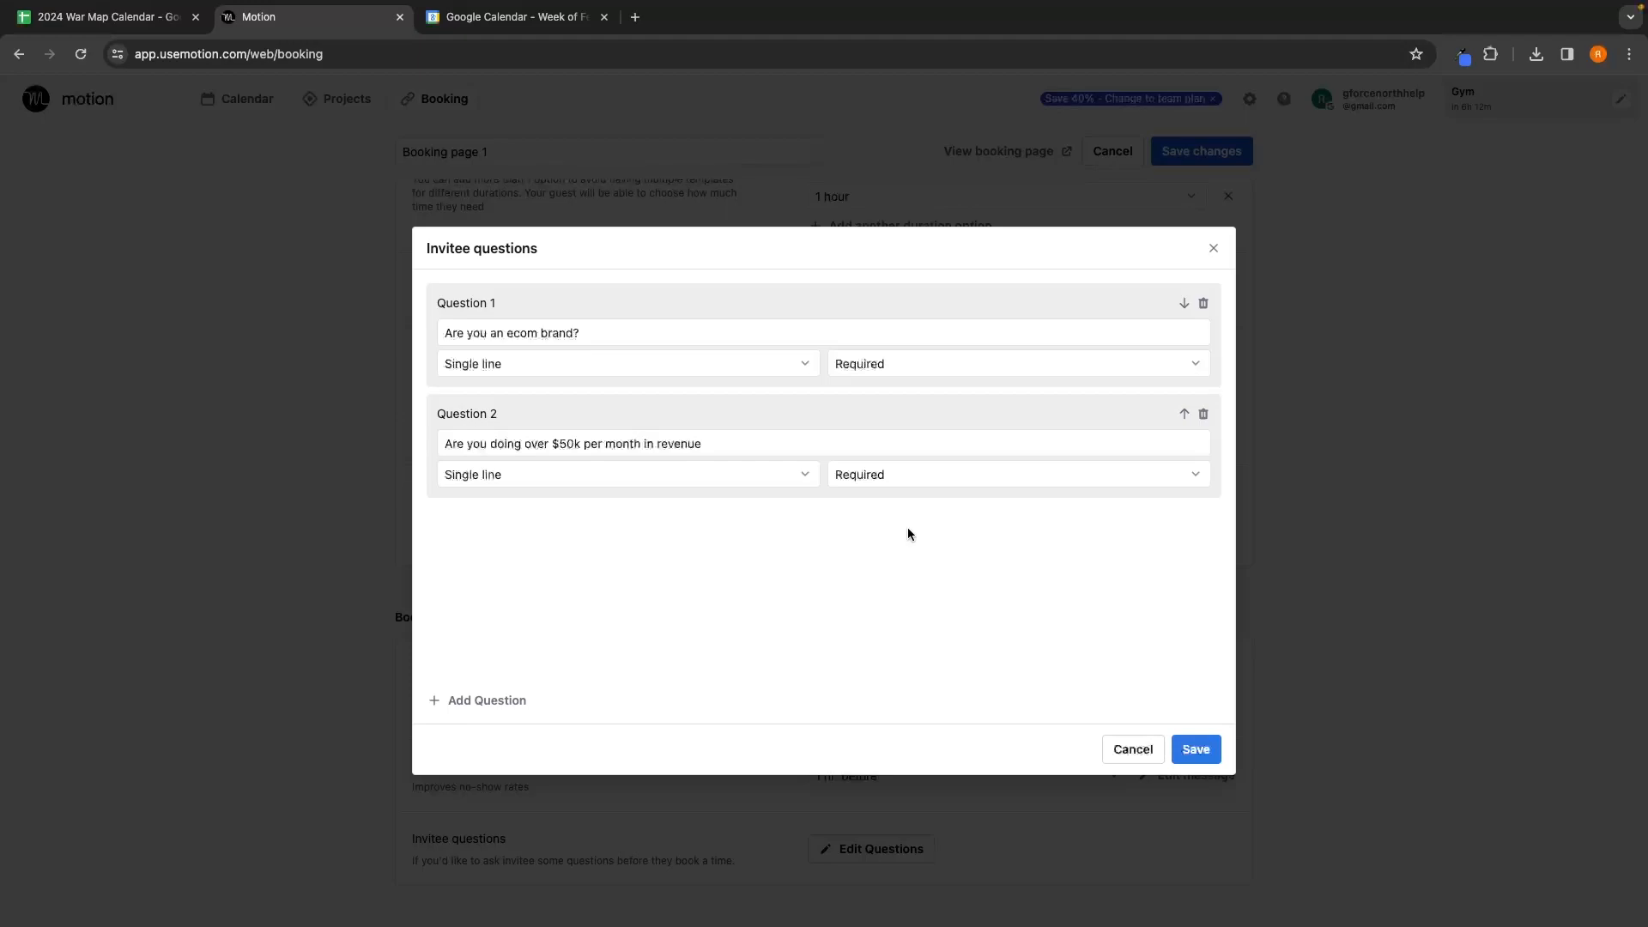
click(1201, 750)
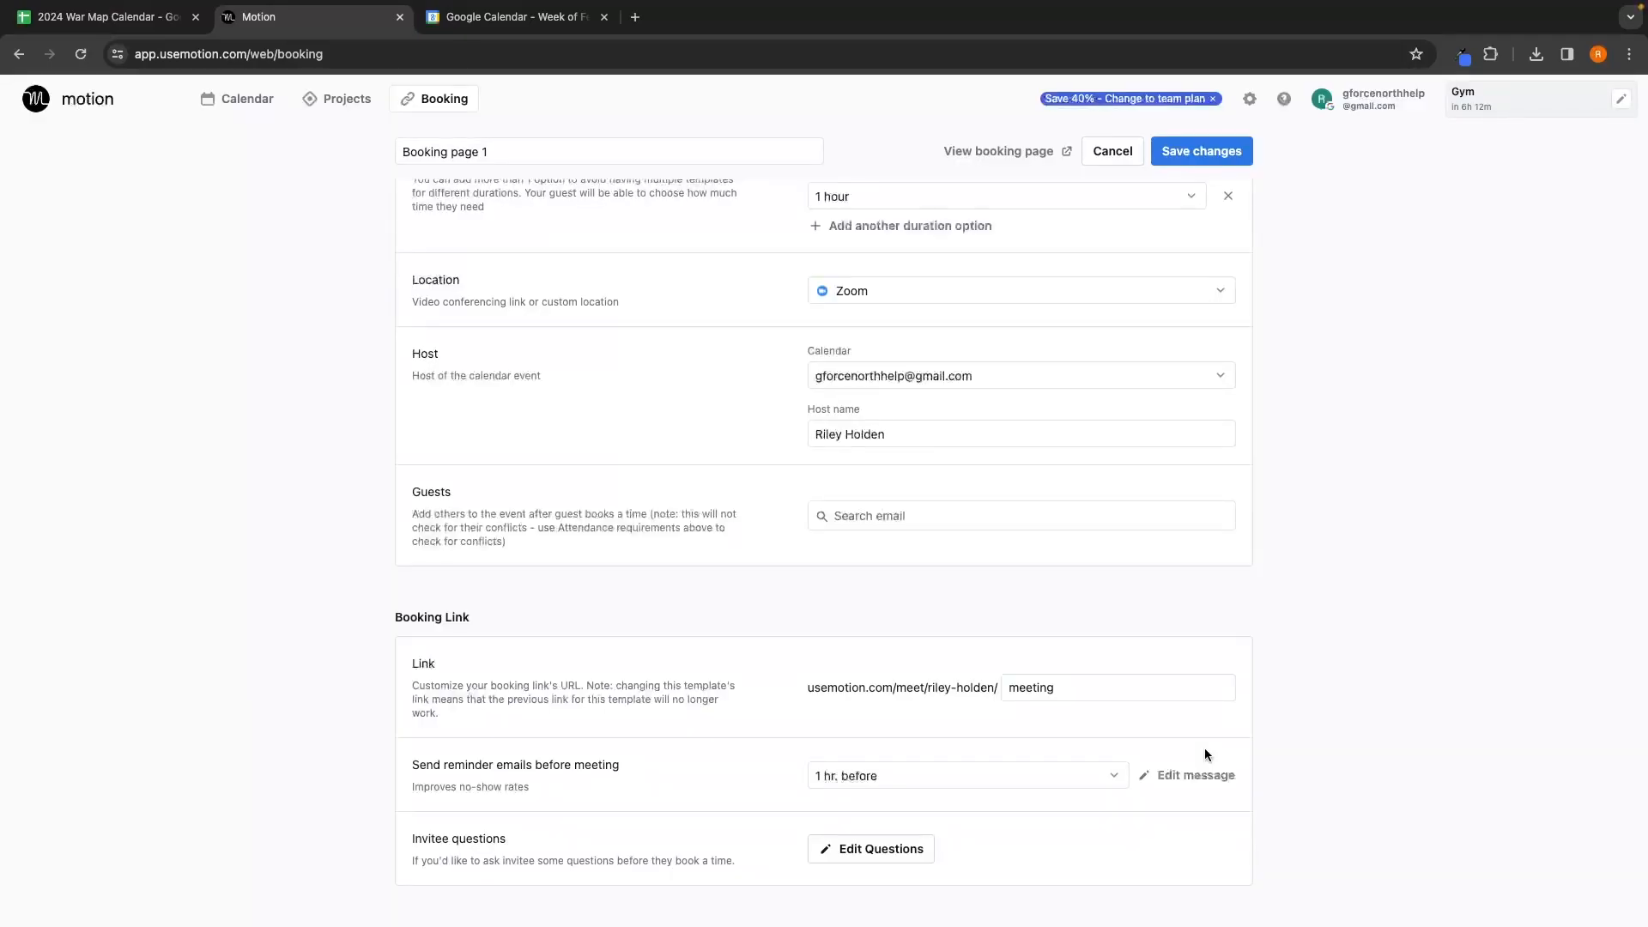
scroll(1219, 721, up, 10)
Step: Save the booking page changes and copy its 'Let guest choose duration' link
click(1220, 154)
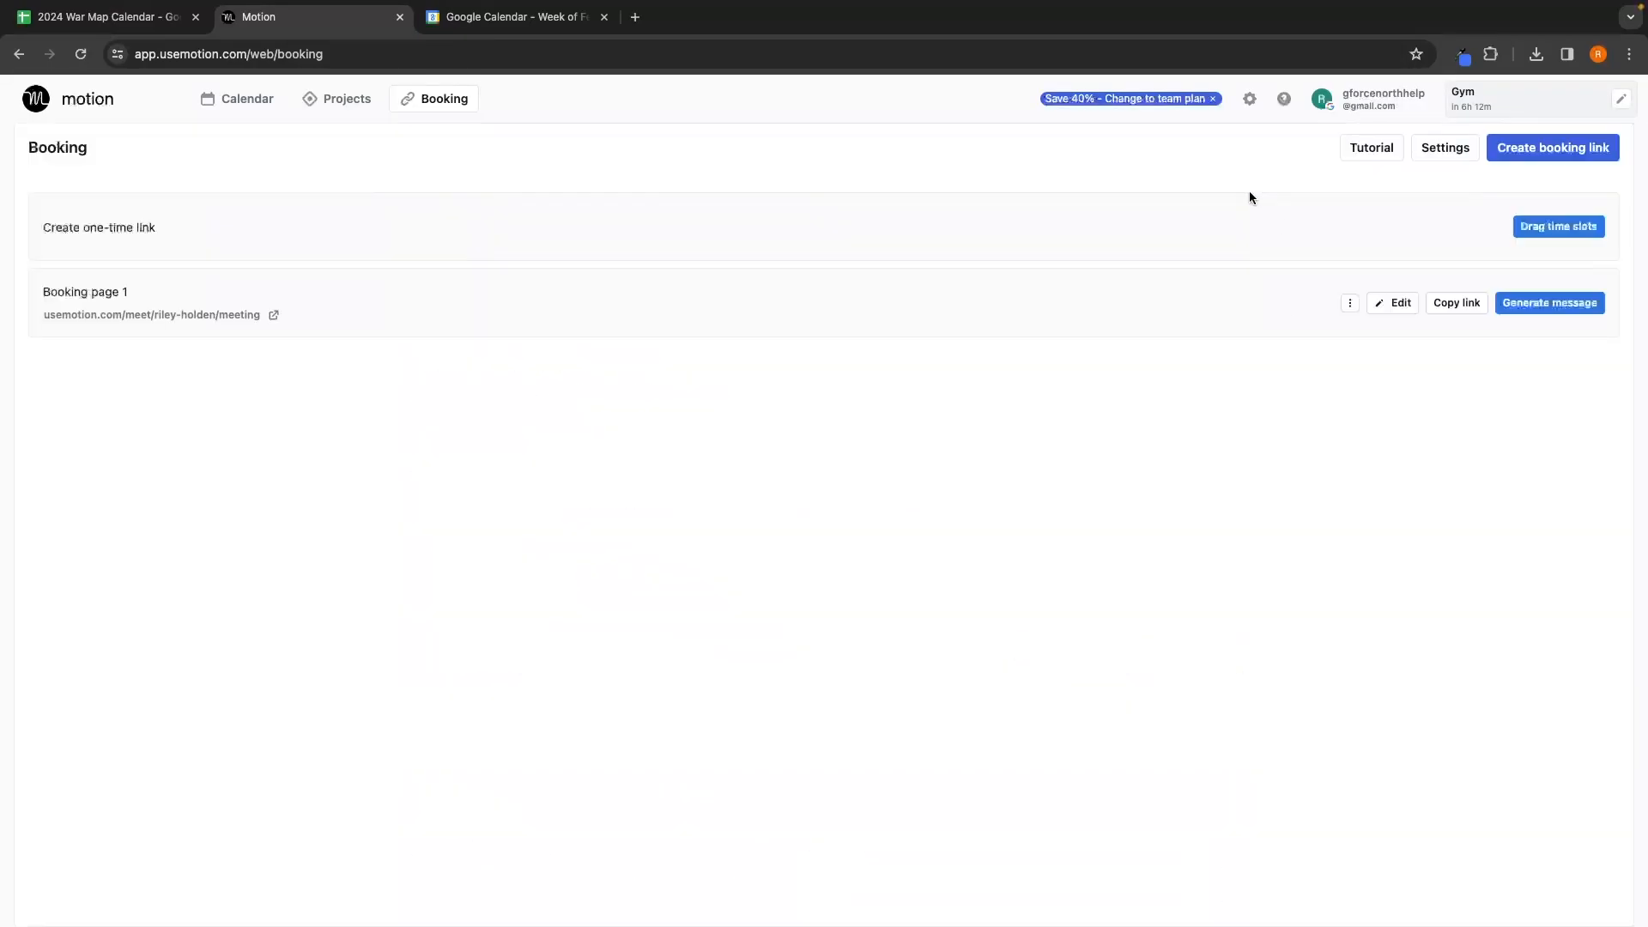
click(1456, 302)
click(1393, 330)
Step: Load the copied booking link in a new tab and choose a 30 minutes meeting
click(639, 17)
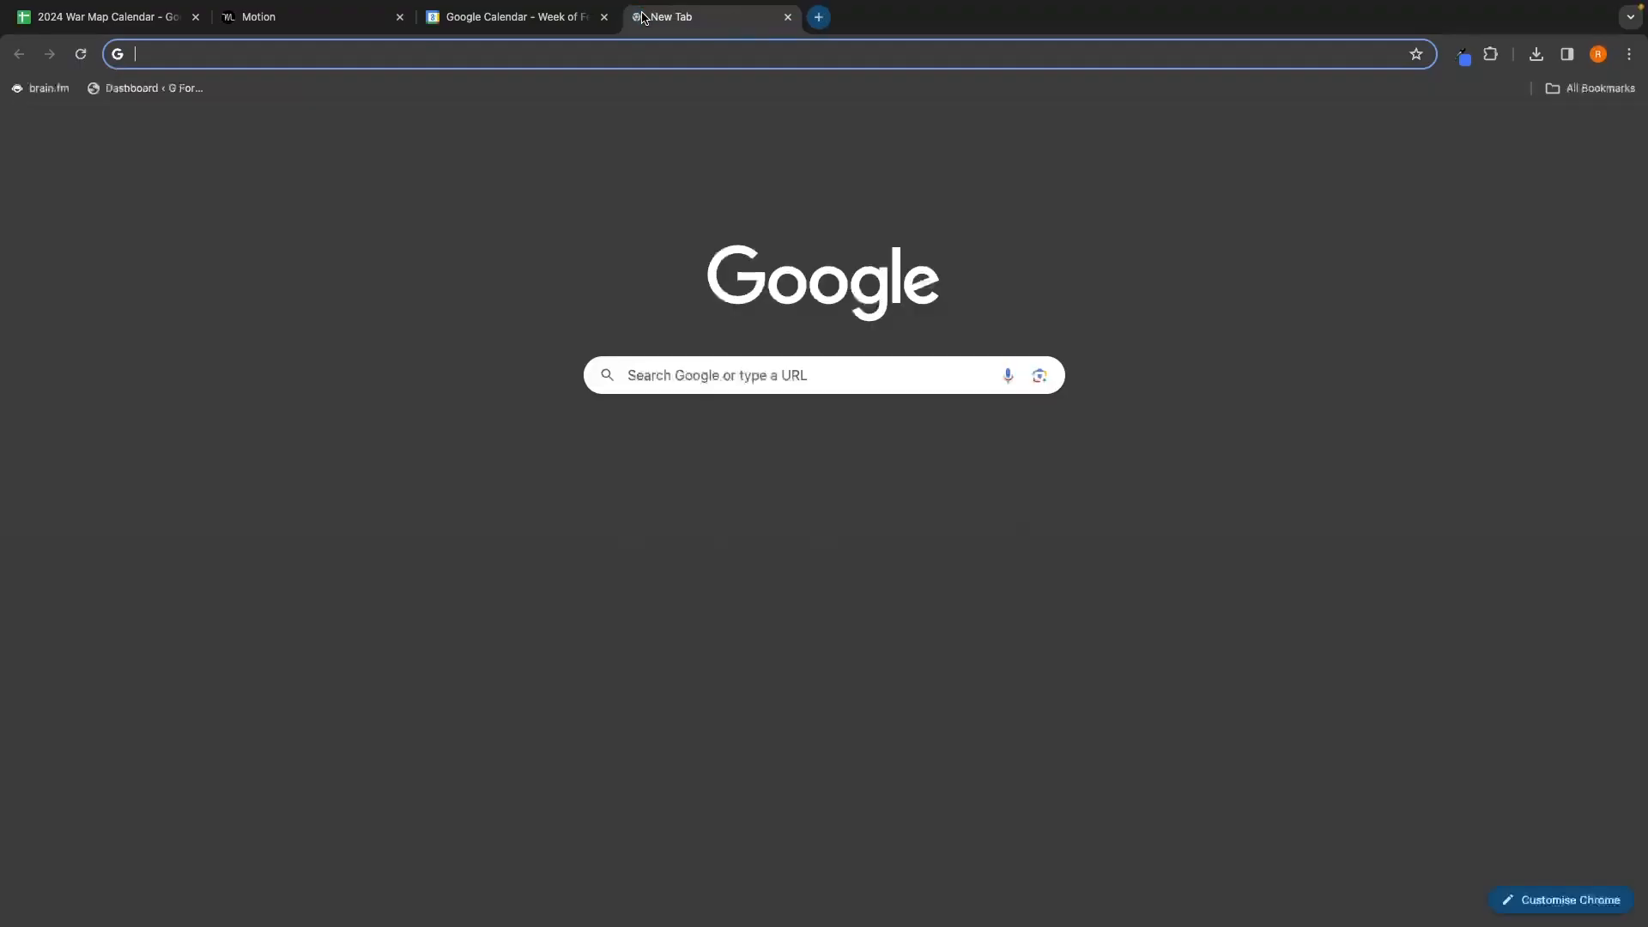
key(ctrl+v)
key(Return)
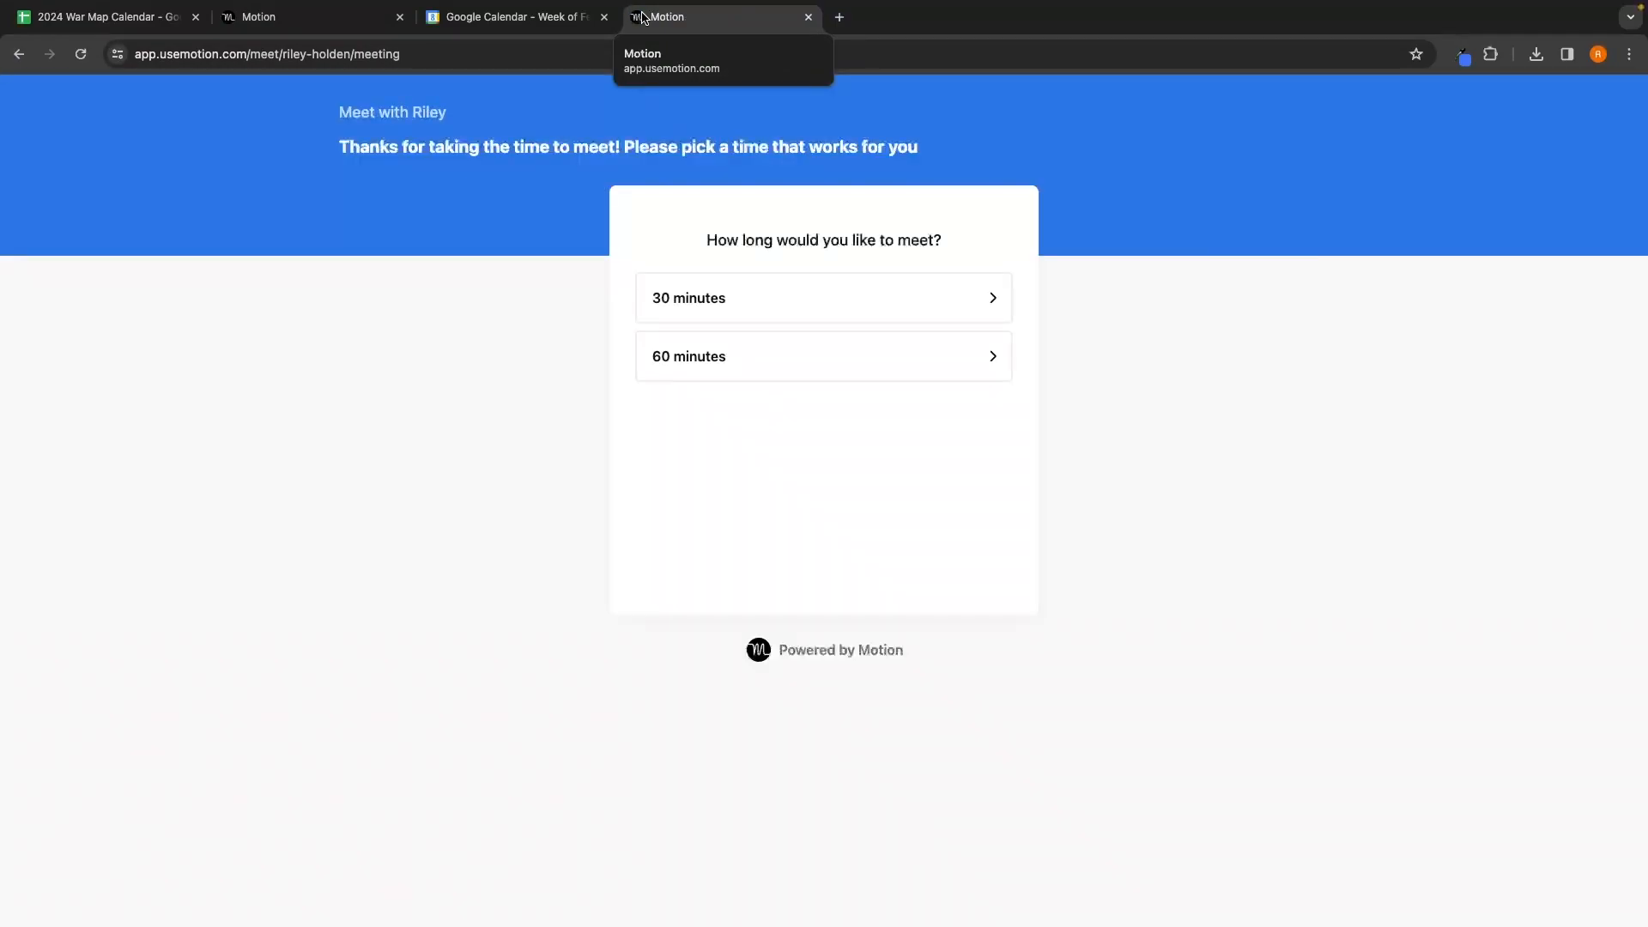
drag(700, 241, 986, 241)
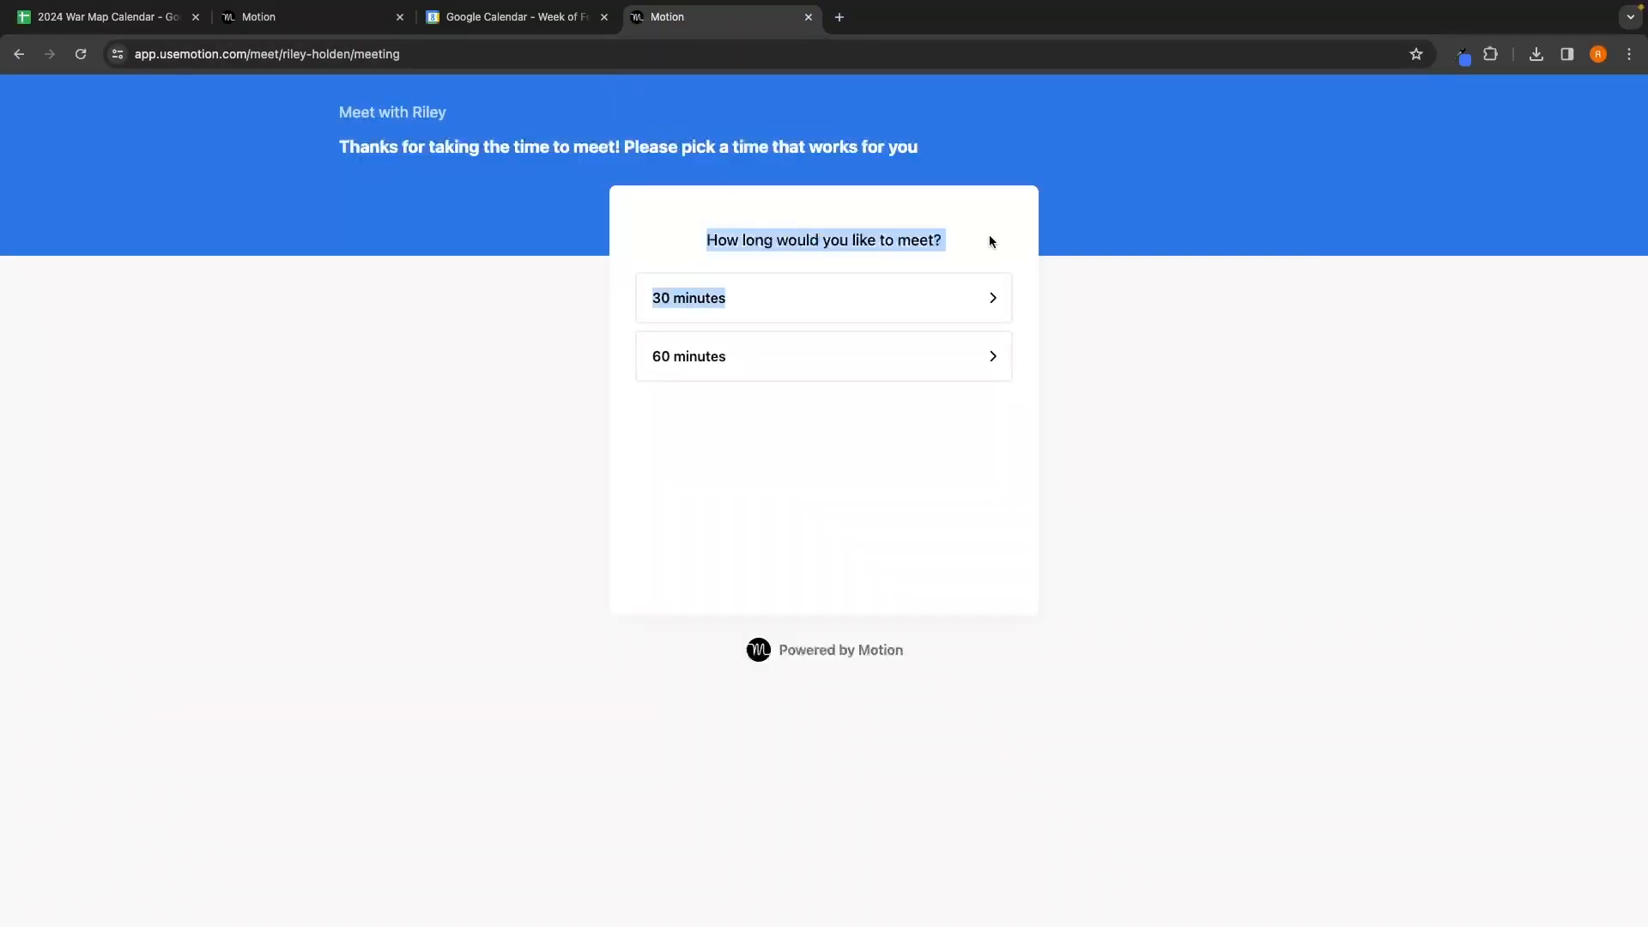
click(1008, 233)
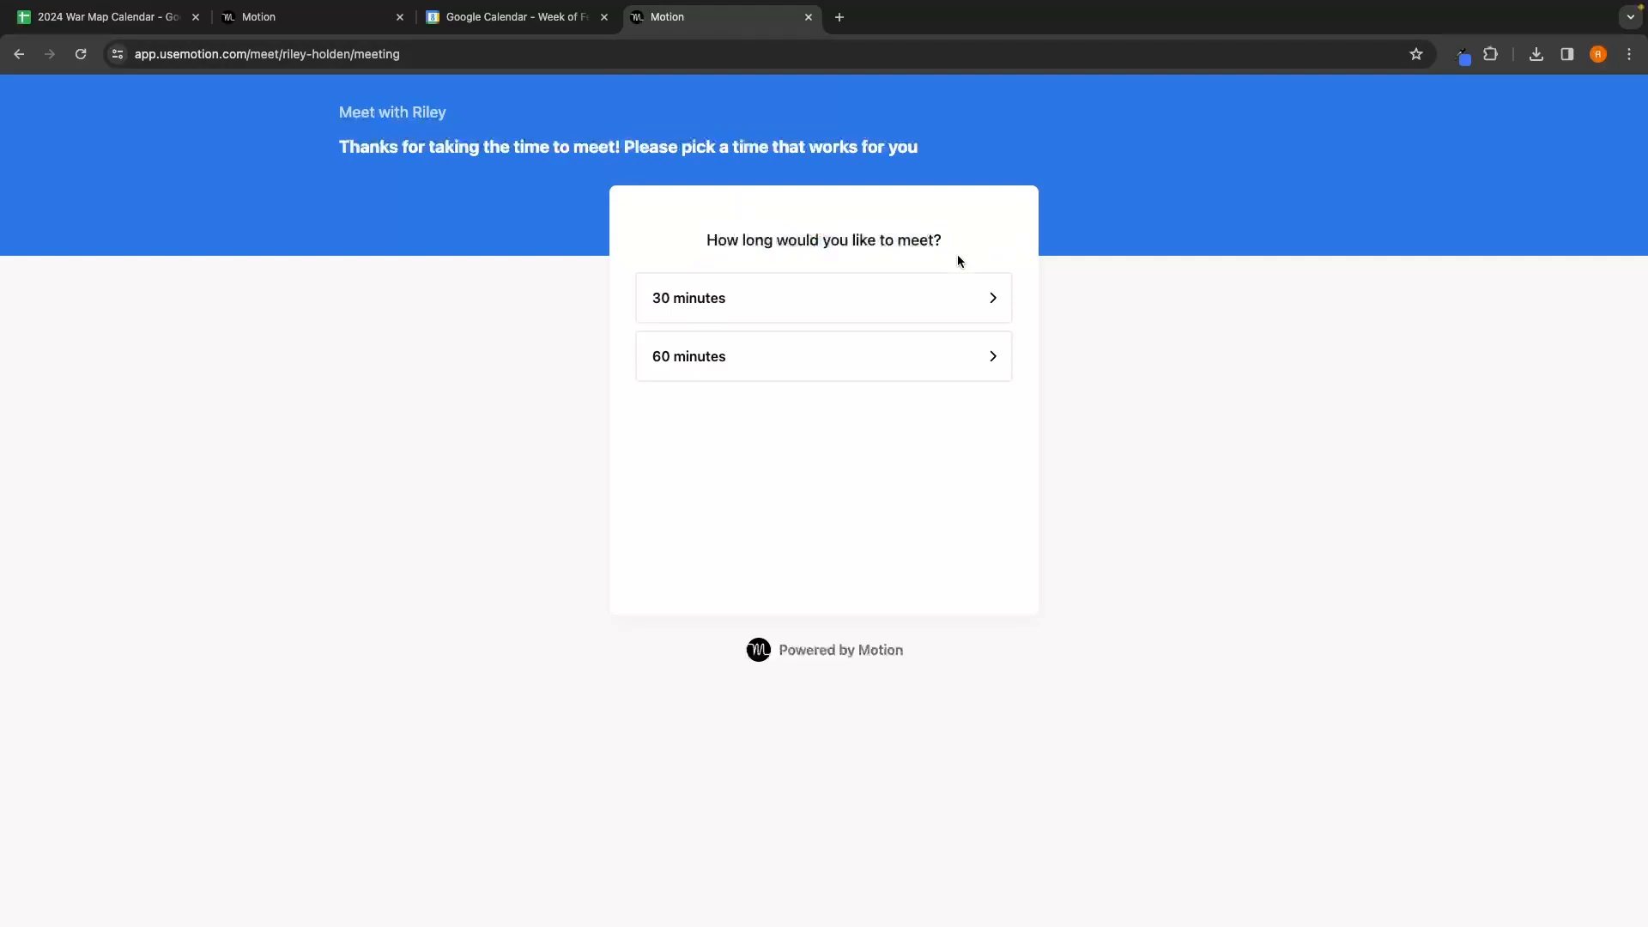
click(829, 318)
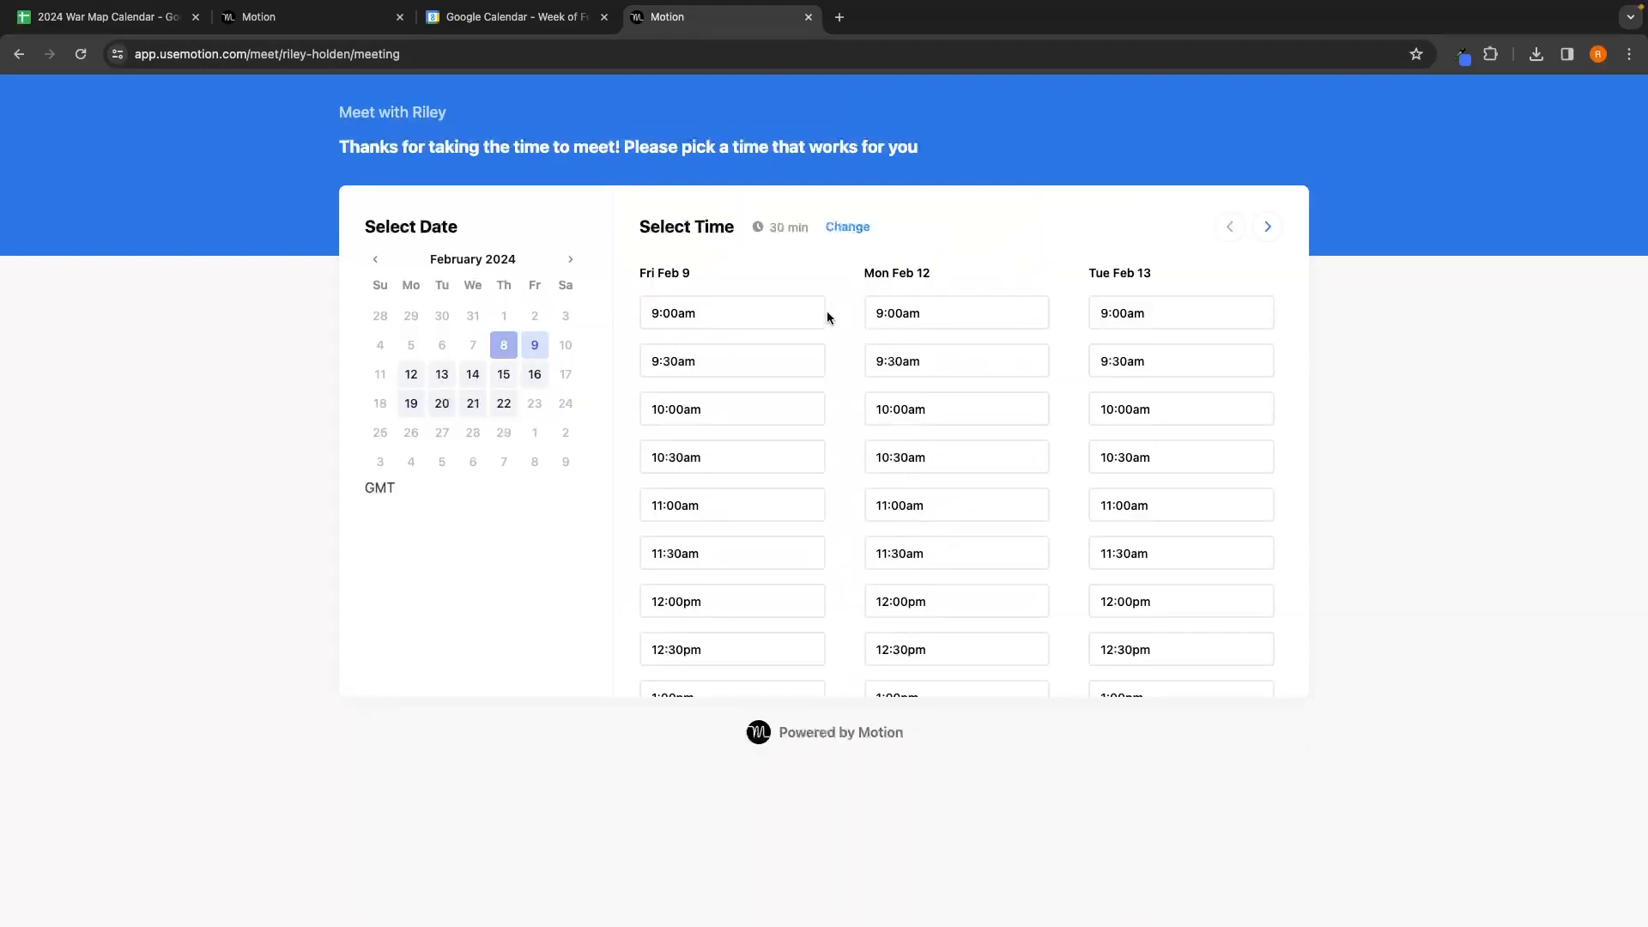
Step: Book the 12:00pm Mon Feb 12 slot with the guest's name and e-mail, answering yes twice
scroll(910, 370, down, 2)
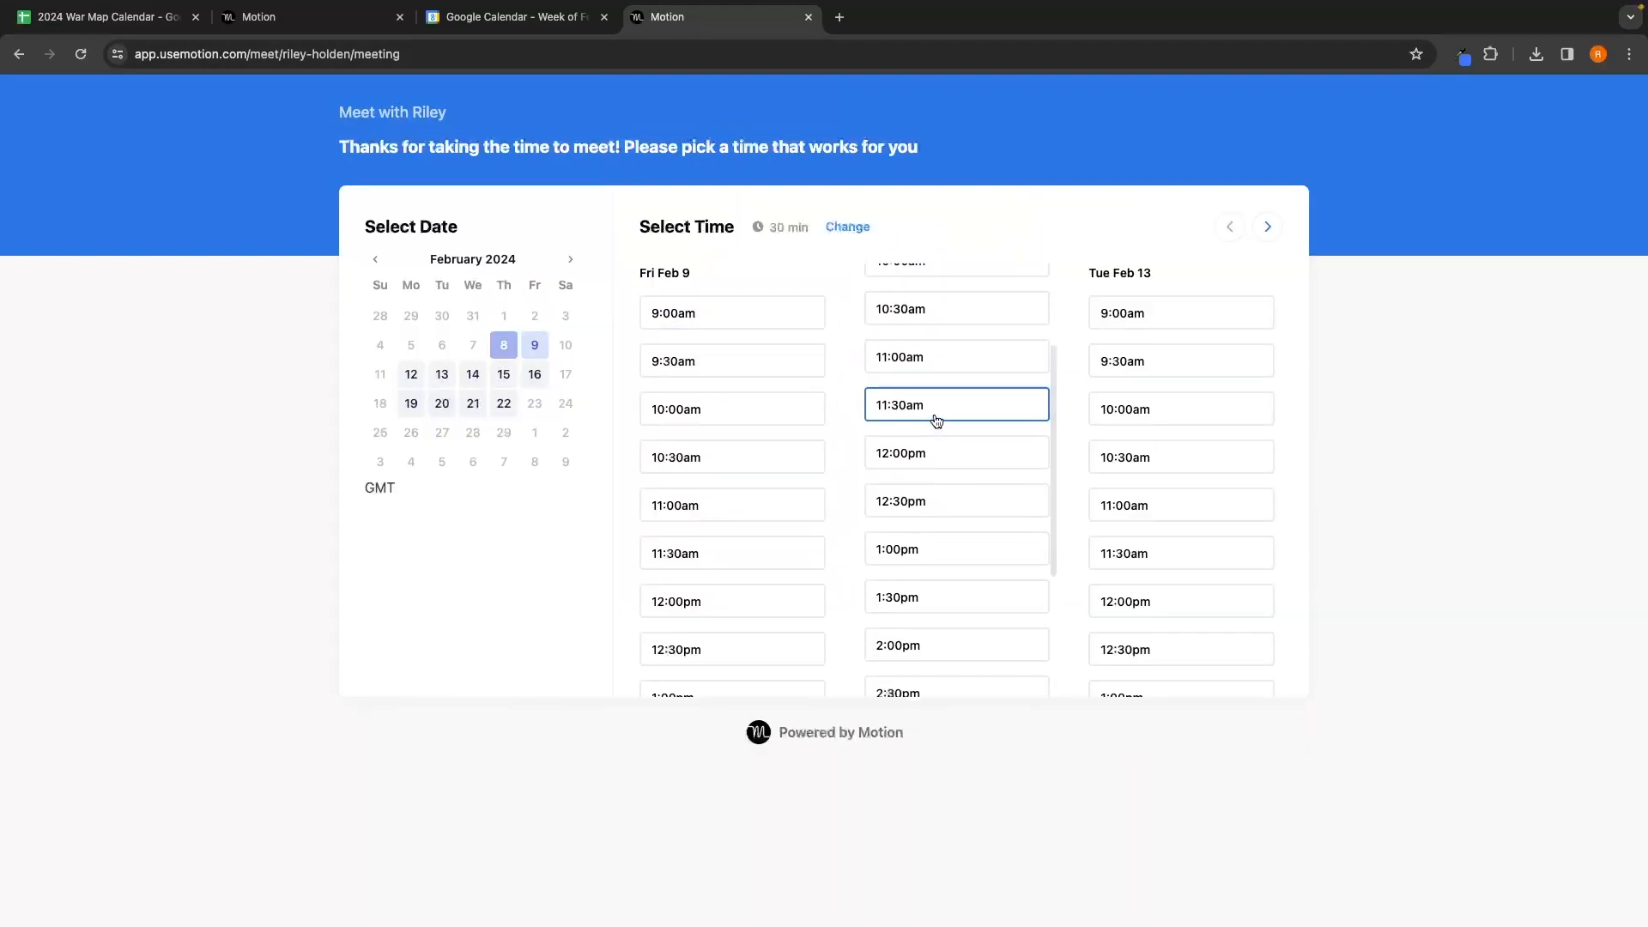
click(917, 462)
text(Riley)
click(871, 482)
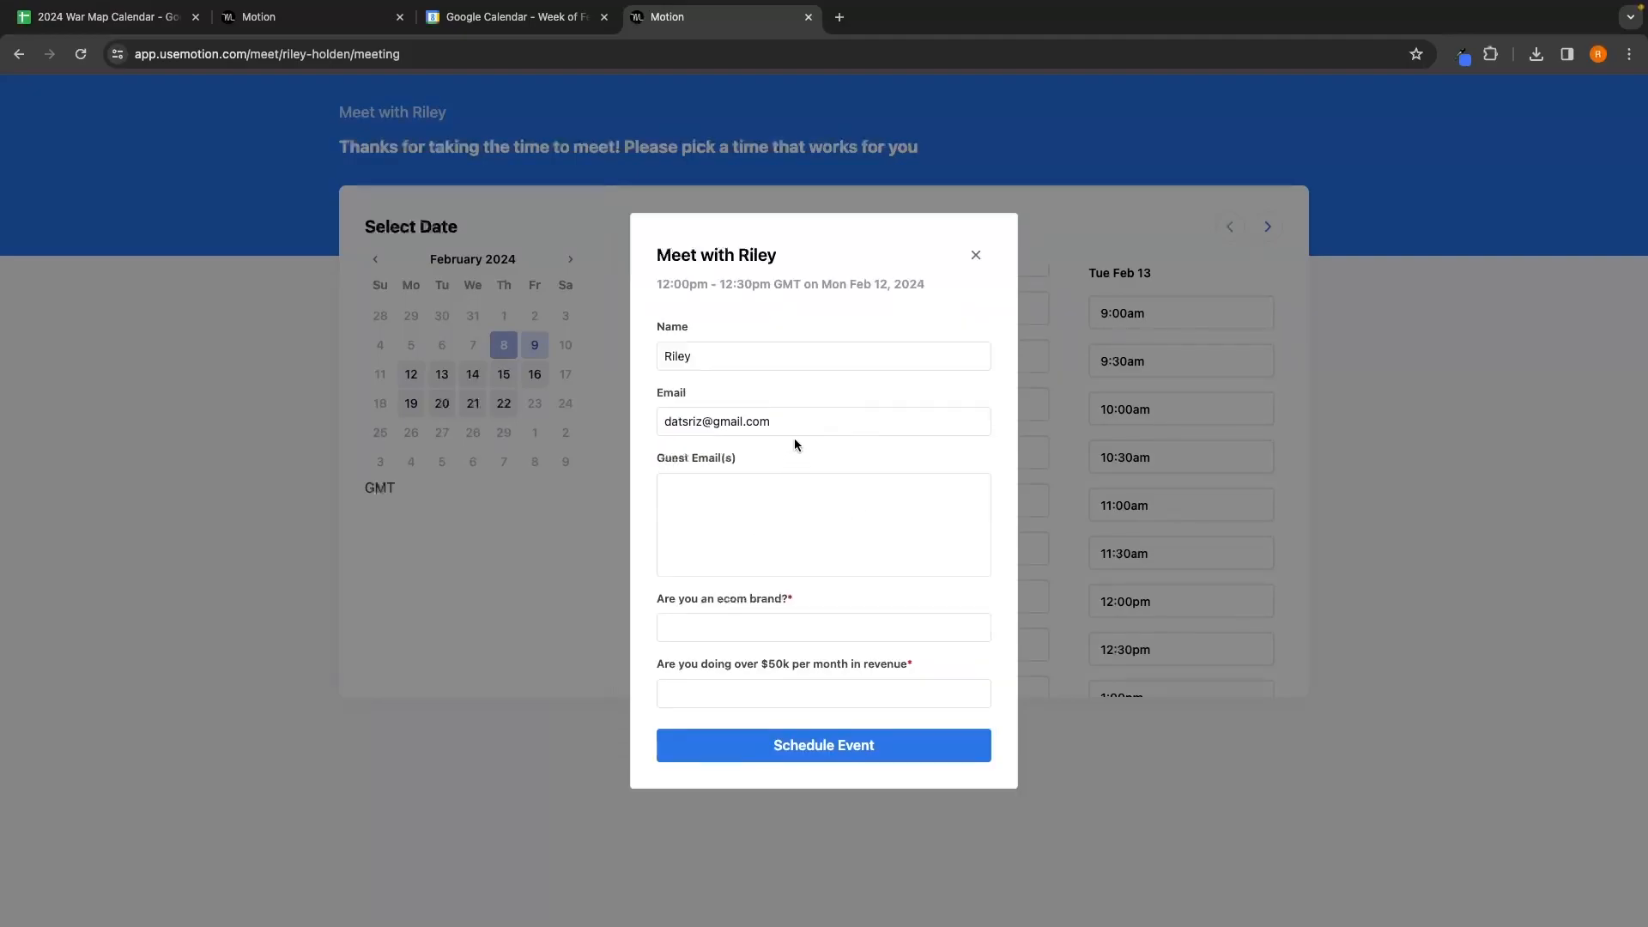
click(726, 625)
text(yes)
click(726, 698)
text(yes)
click(867, 751)
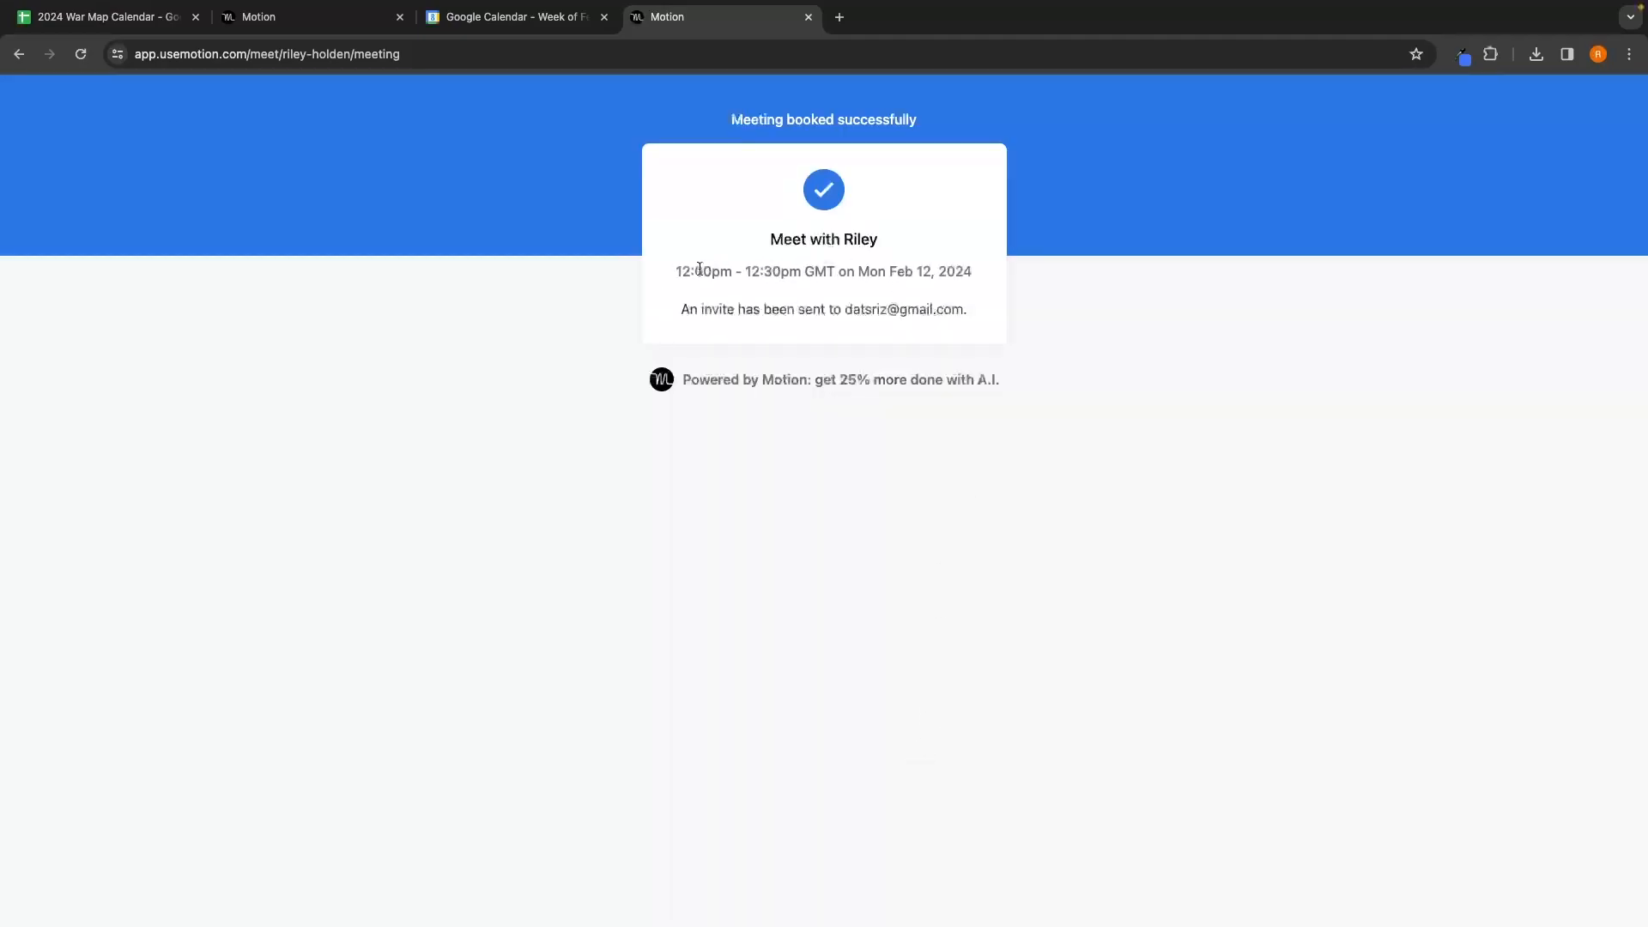
Step: Switch back to Motion and open its Calendar view
drag(673, 272, 740, 272)
click(927, 266)
click(348, 19)
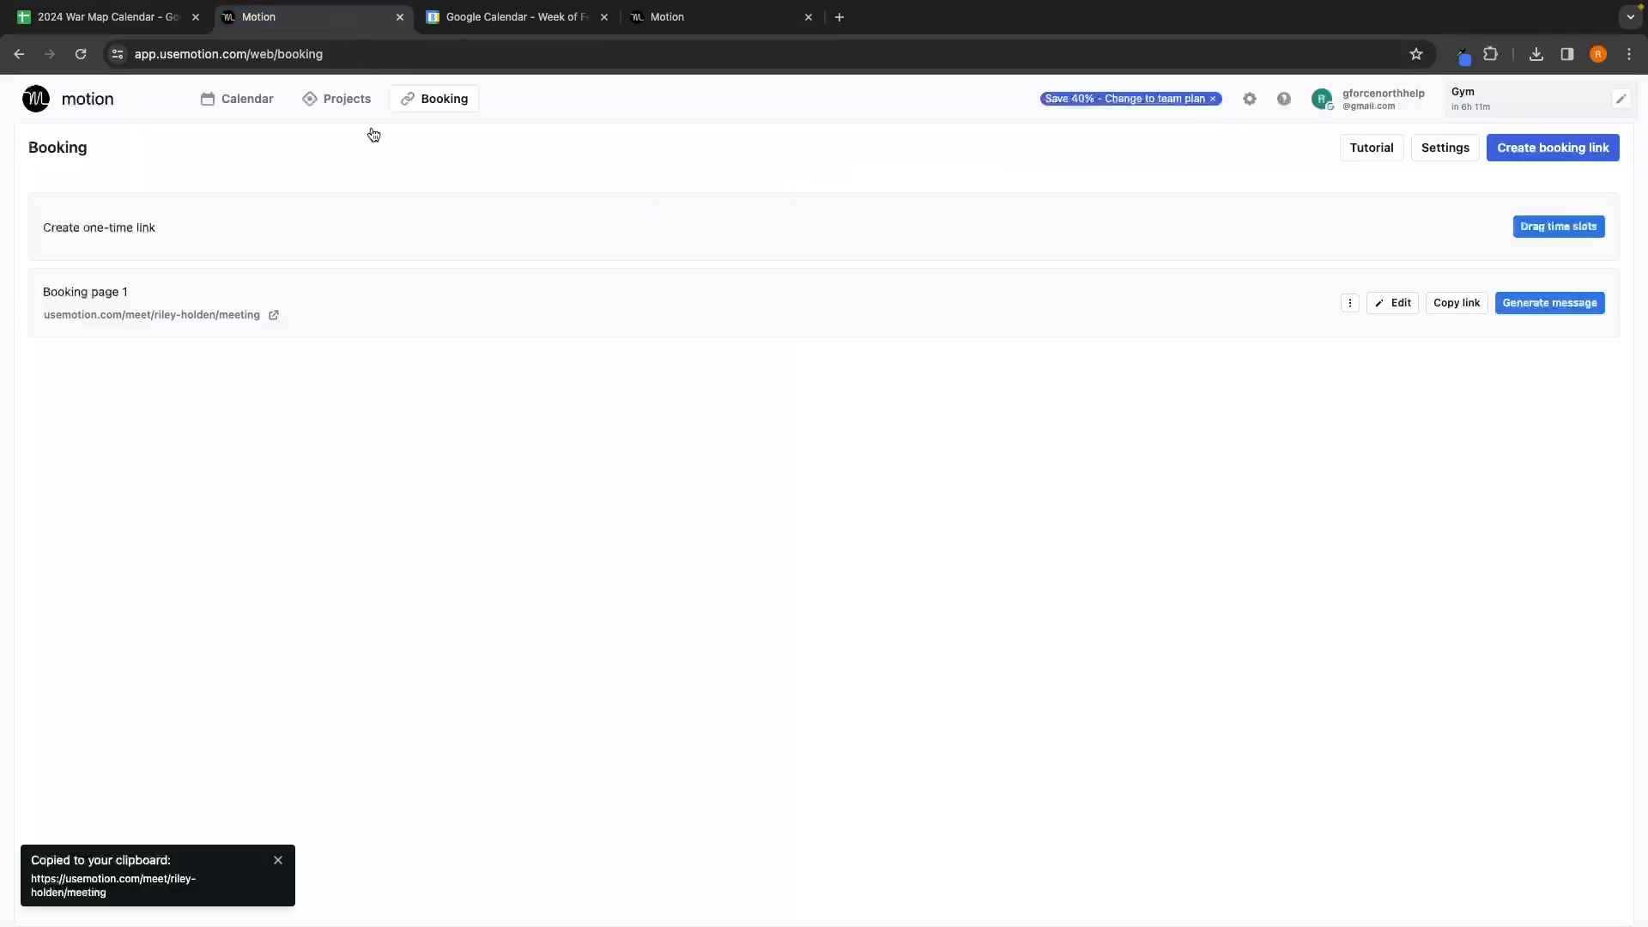
click(258, 110)
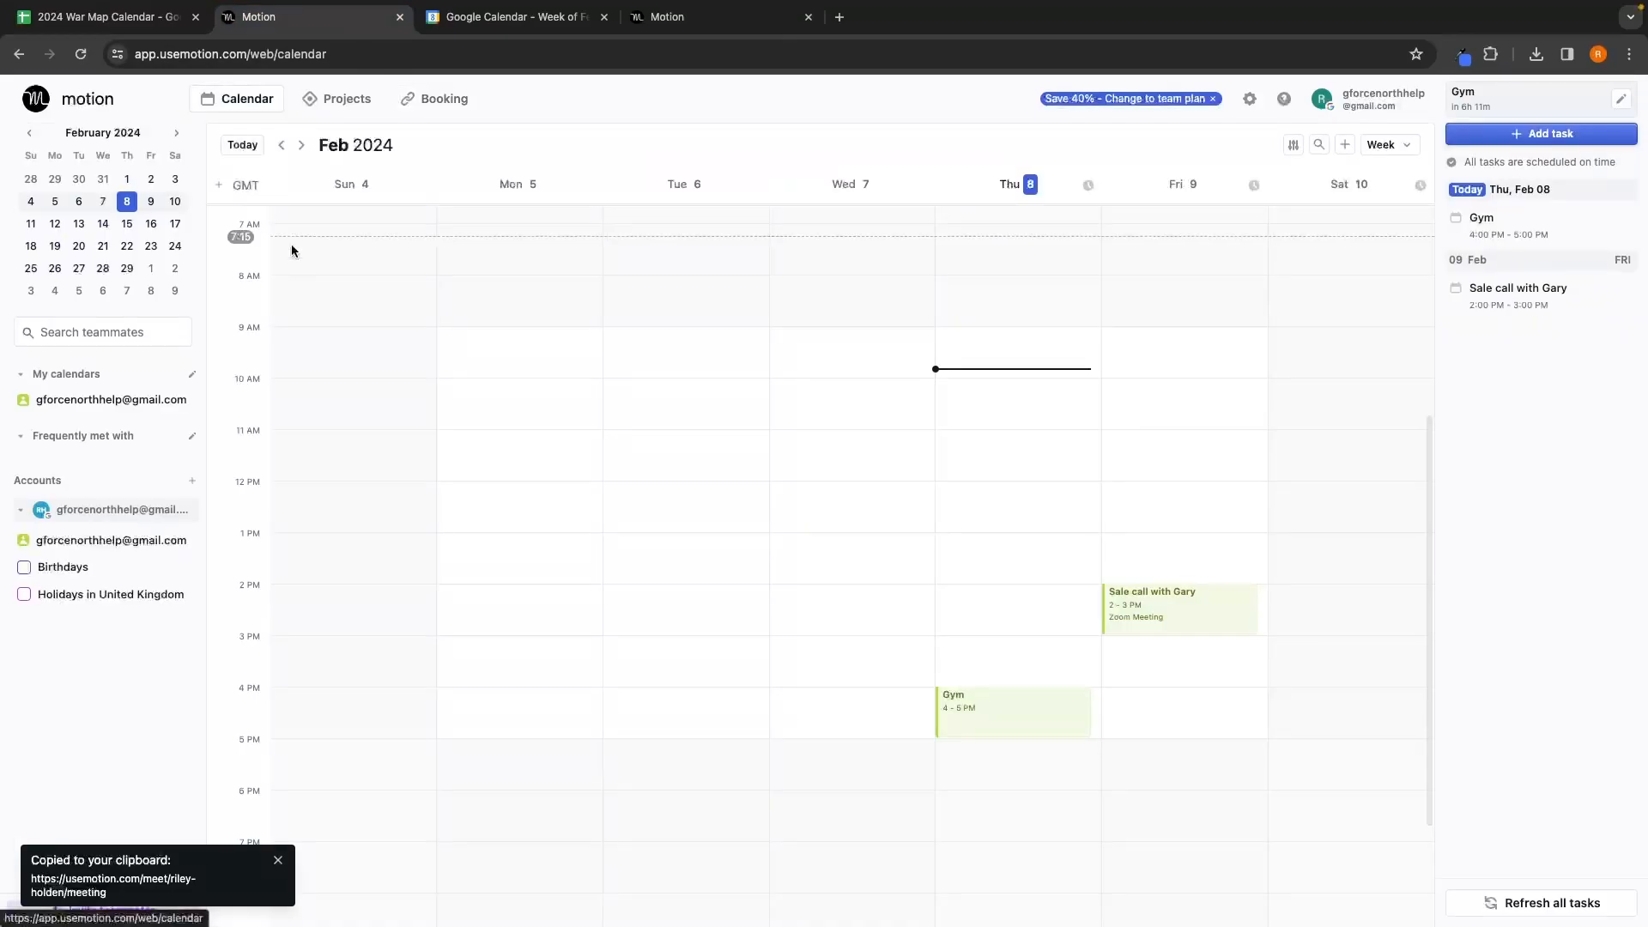
scroll(987, 514, up, 1)
click(723, 17)
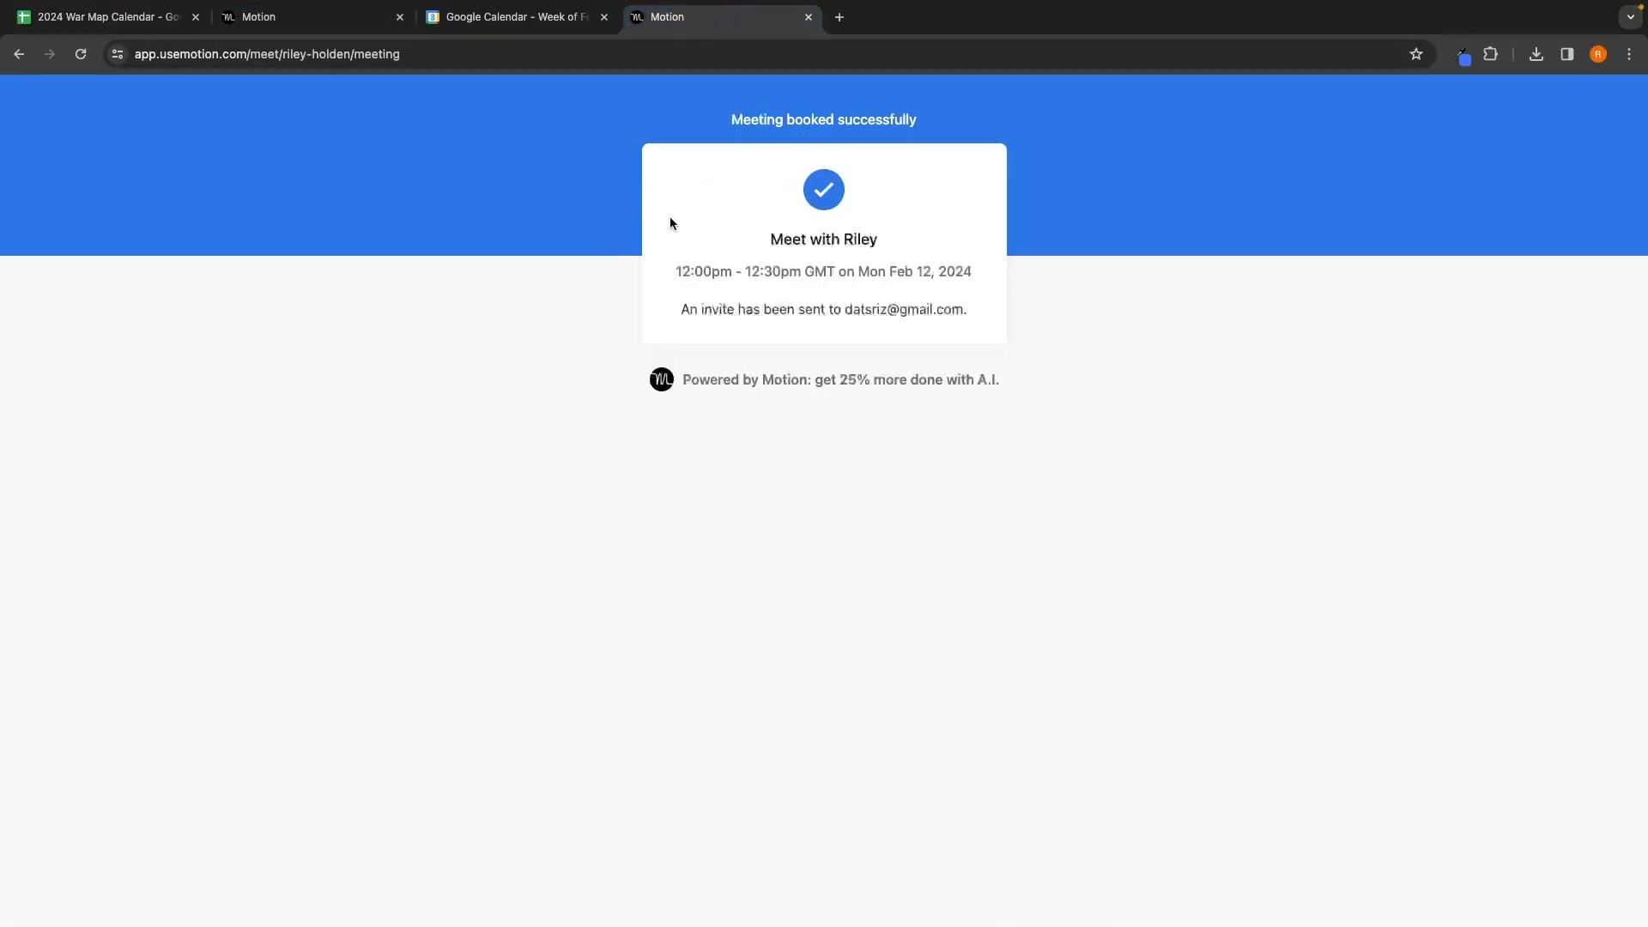
click(334, 26)
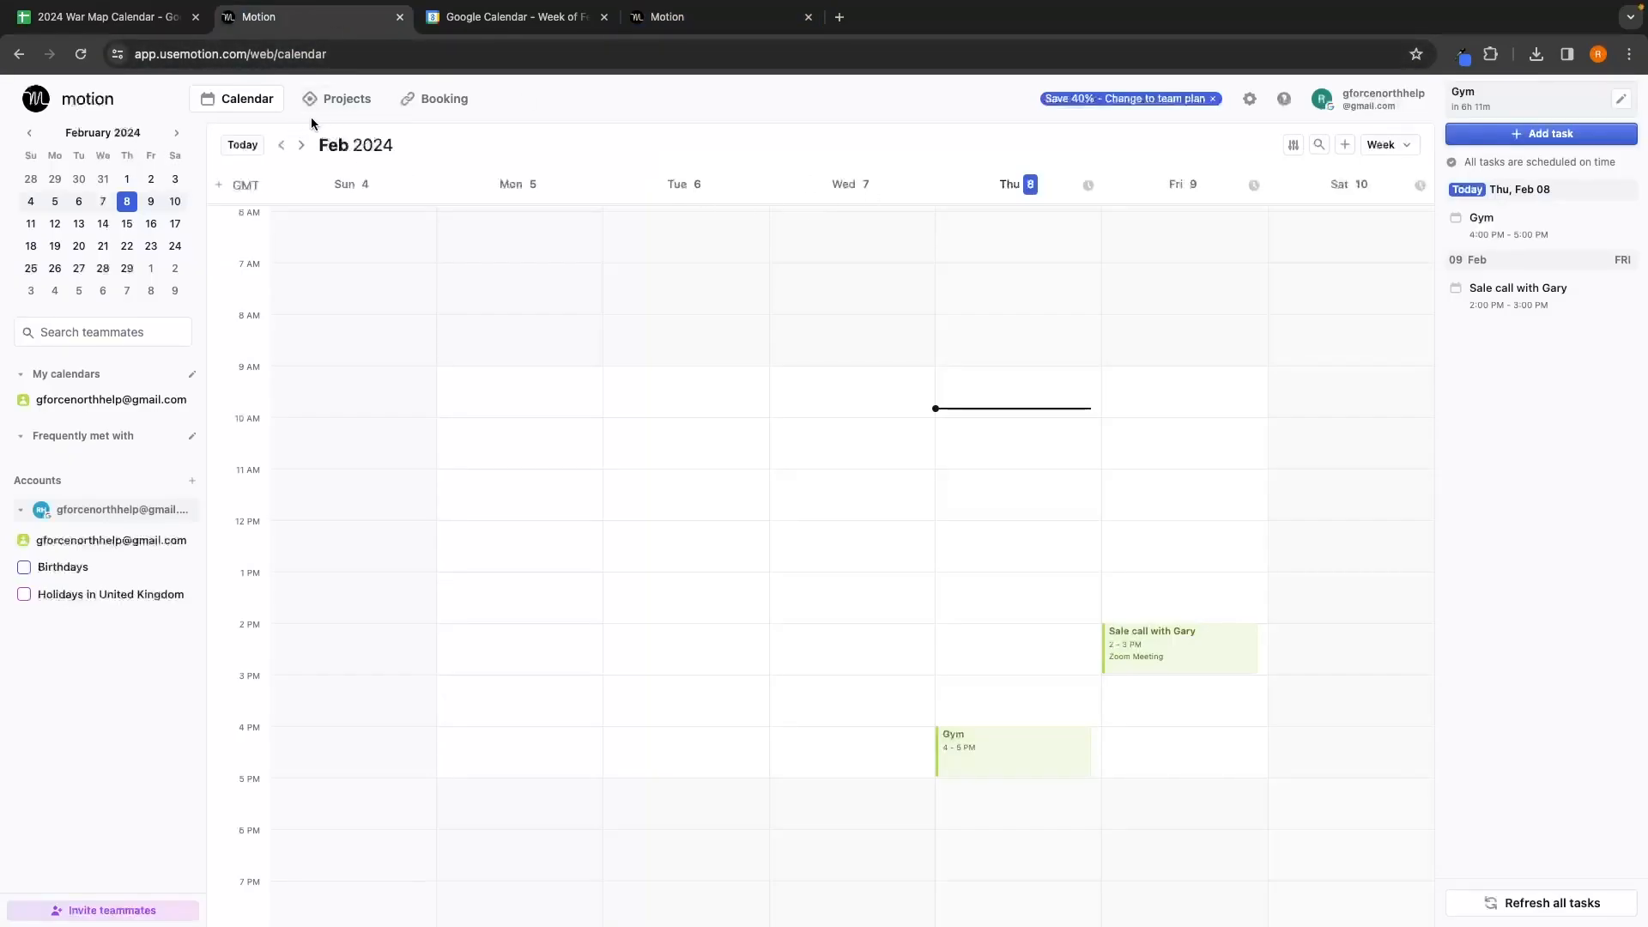
Step: Advance to the Feb 11–17 week and inspect the booked meeting's details and Zoom link
click(301, 145)
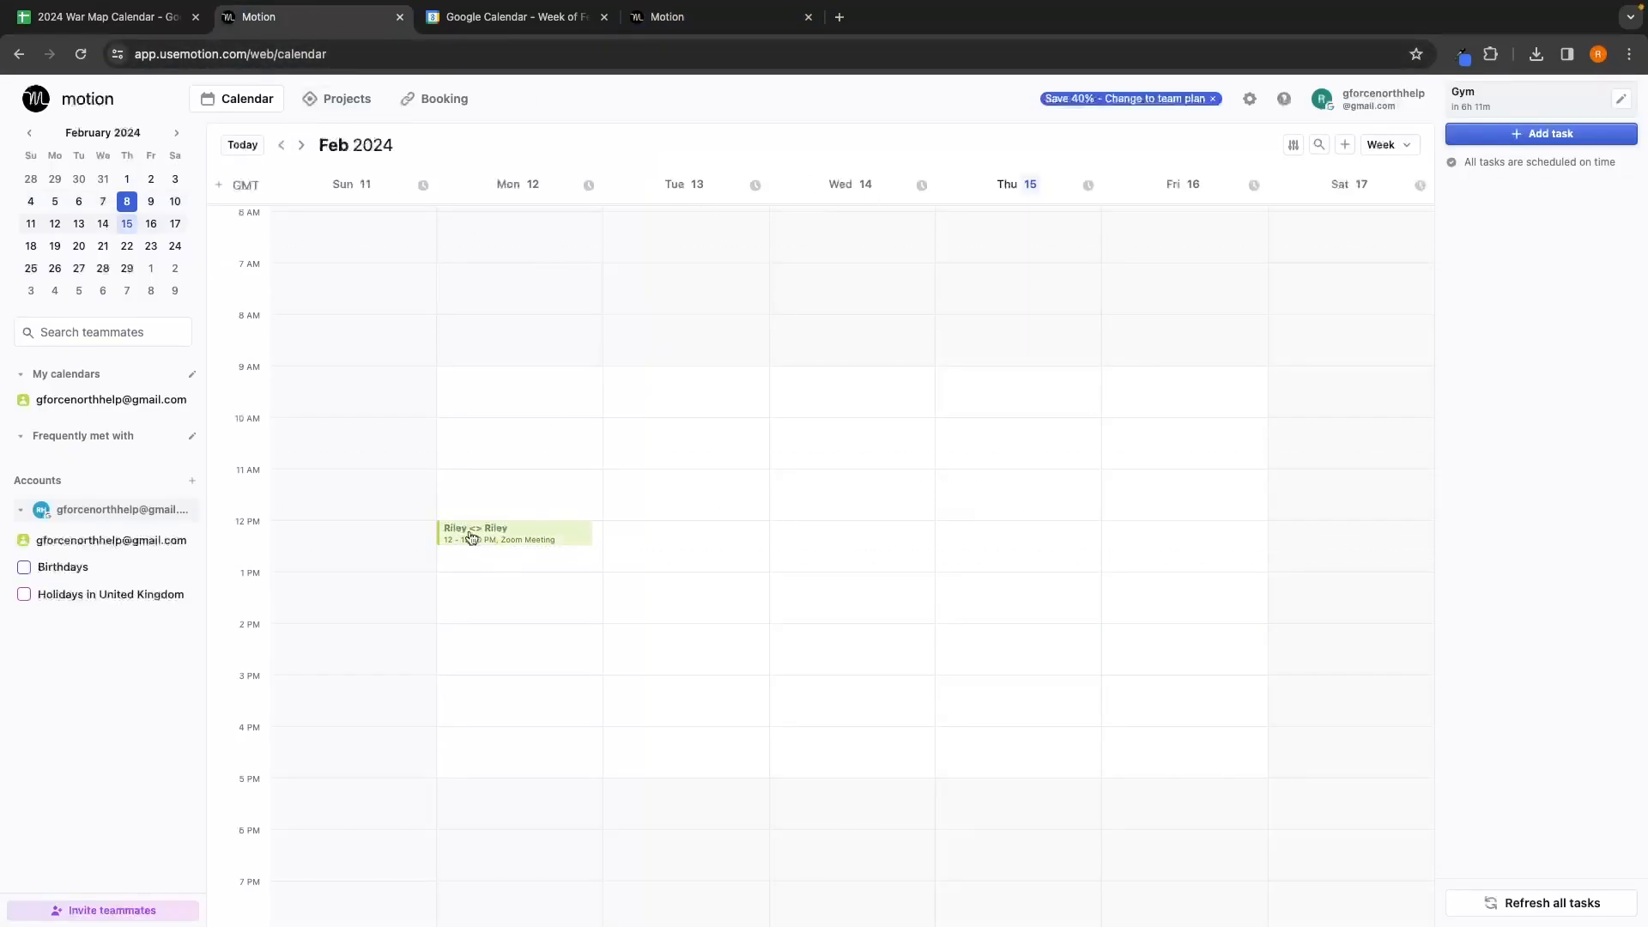
click(541, 539)
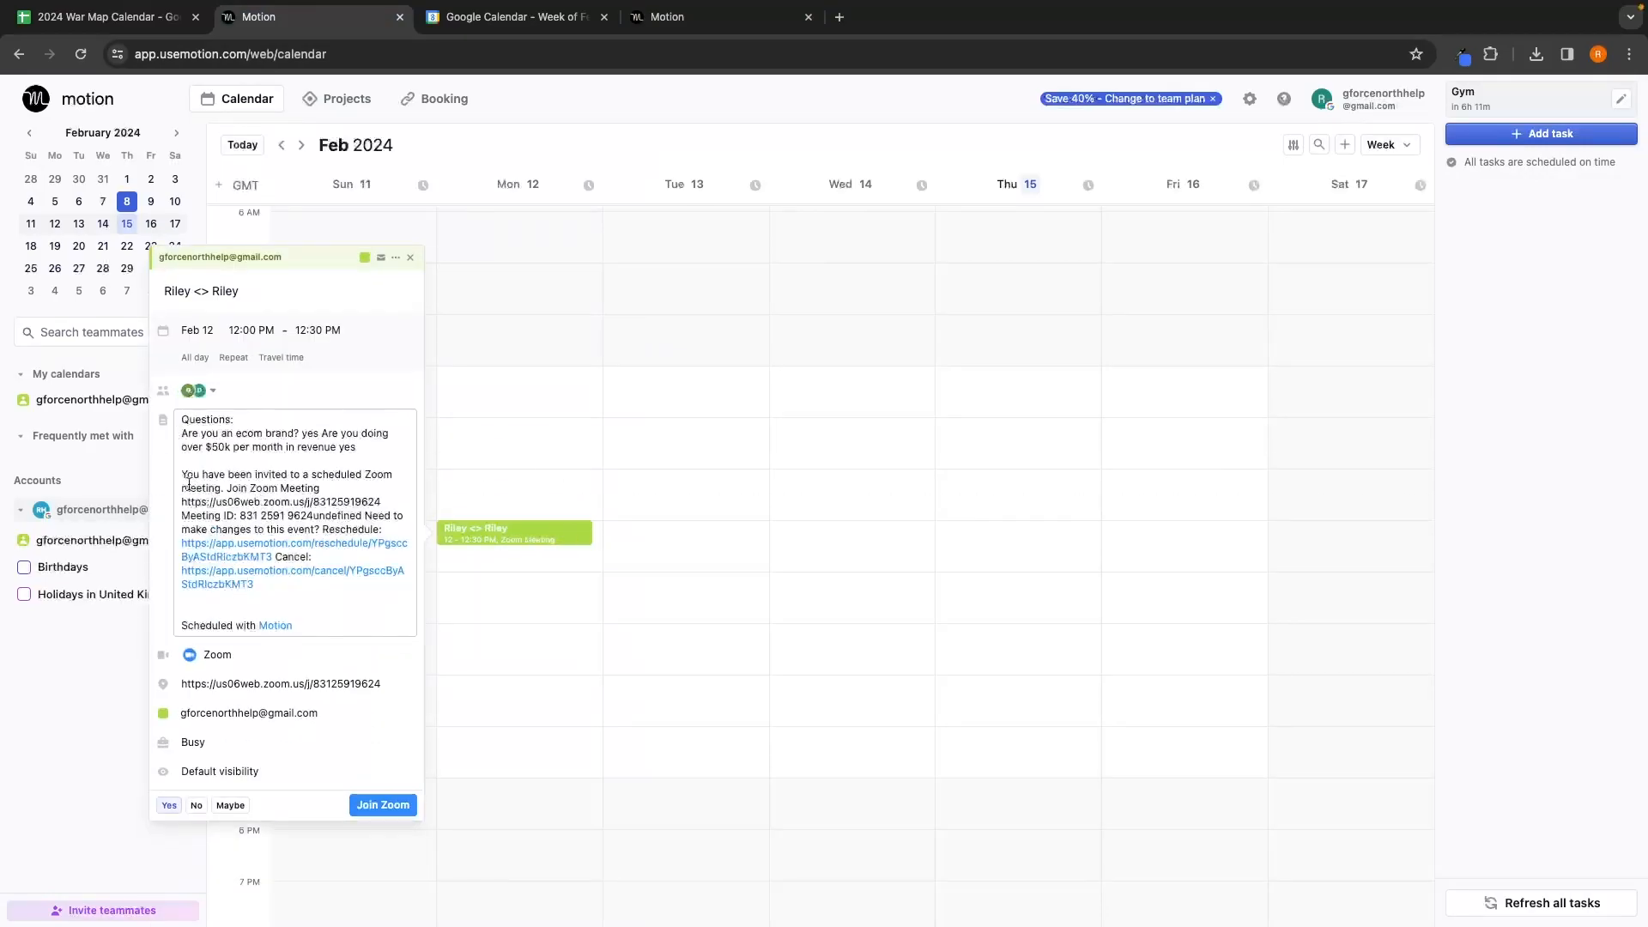
drag(182, 502, 416, 499)
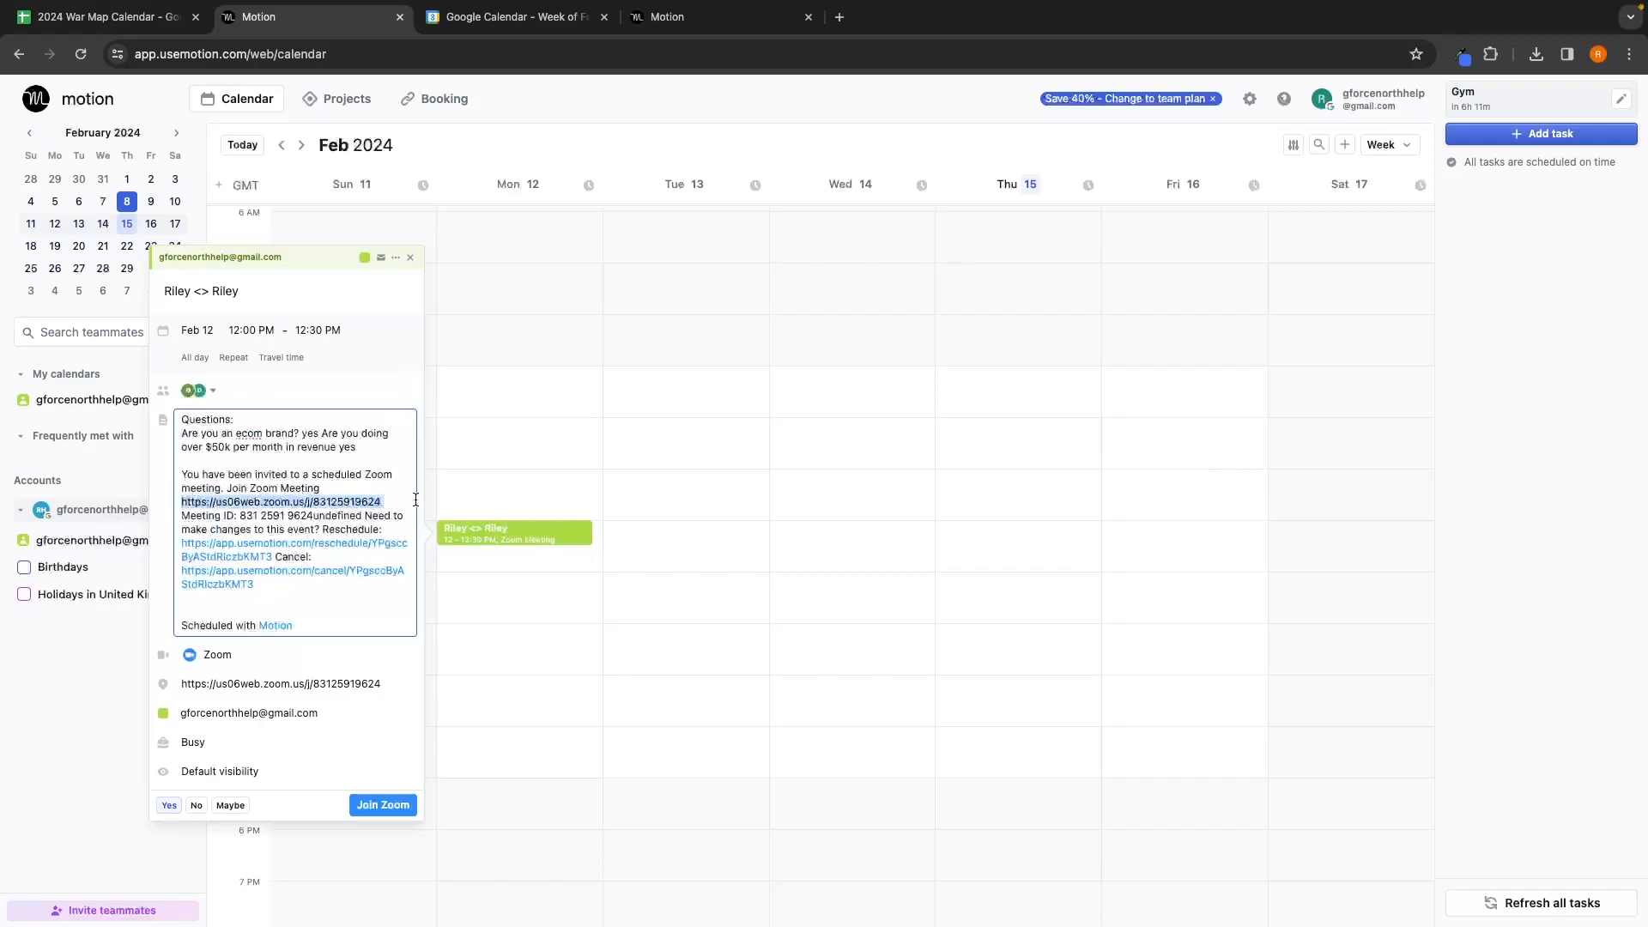
click(398, 492)
key(Escape)
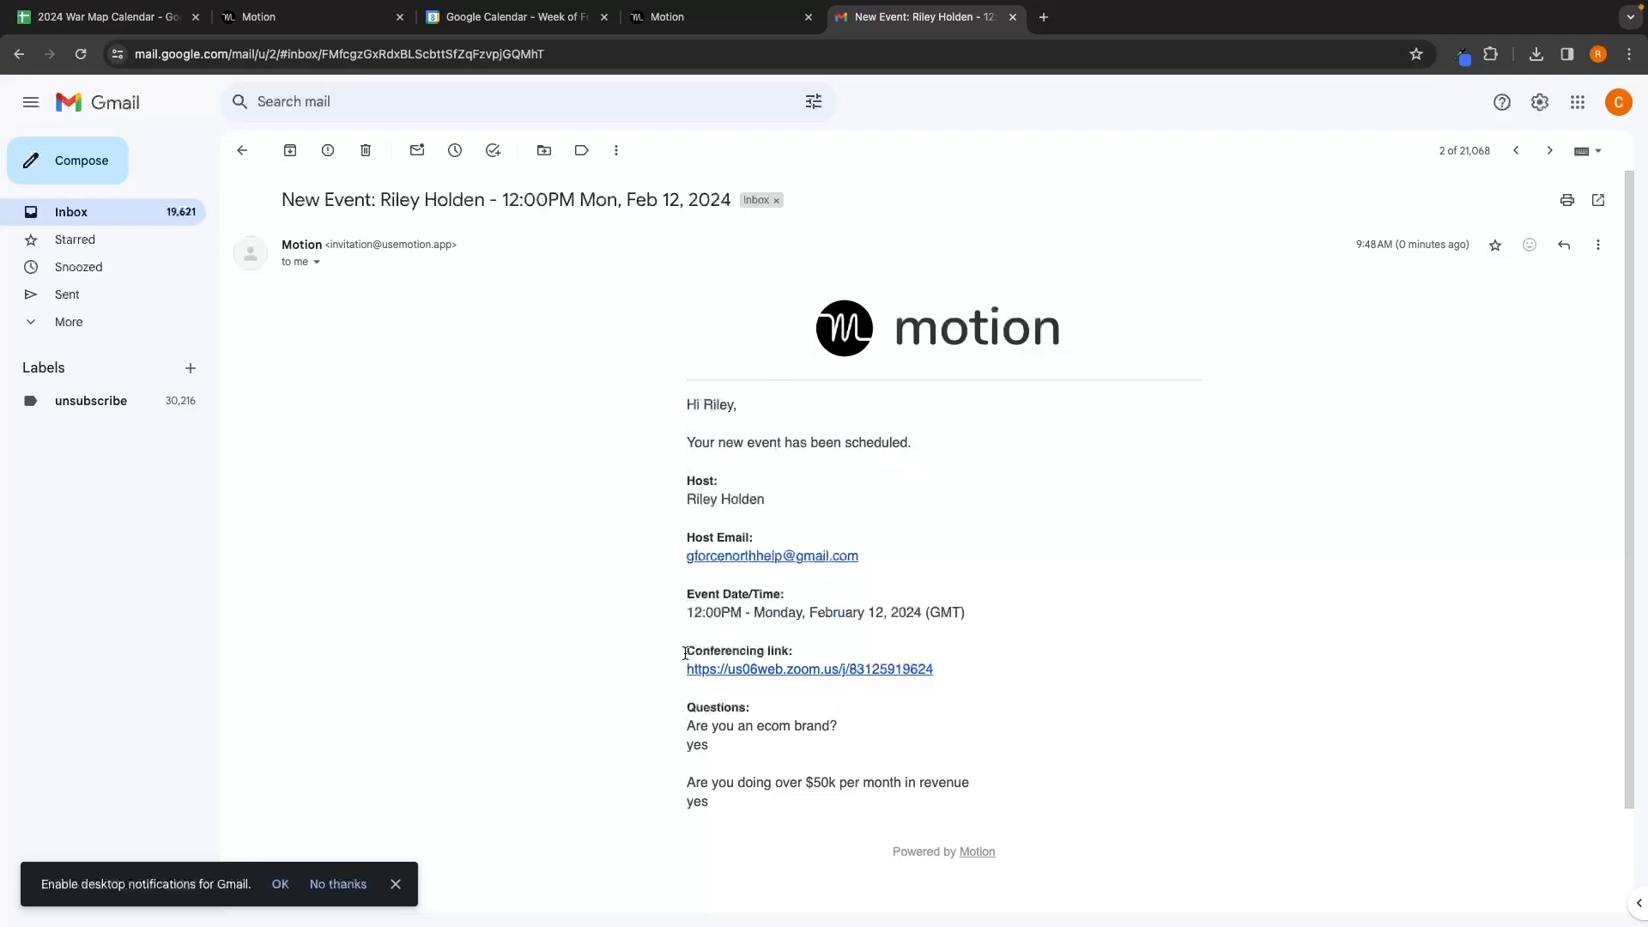
Step: Review the invitee answers in the Motion new-event email, then close the Gmail and extra tabs
drag(695, 599, 832, 595)
click(859, 597)
key(ctrl+w)
key(ctrl+w)
key(ctrl+w)
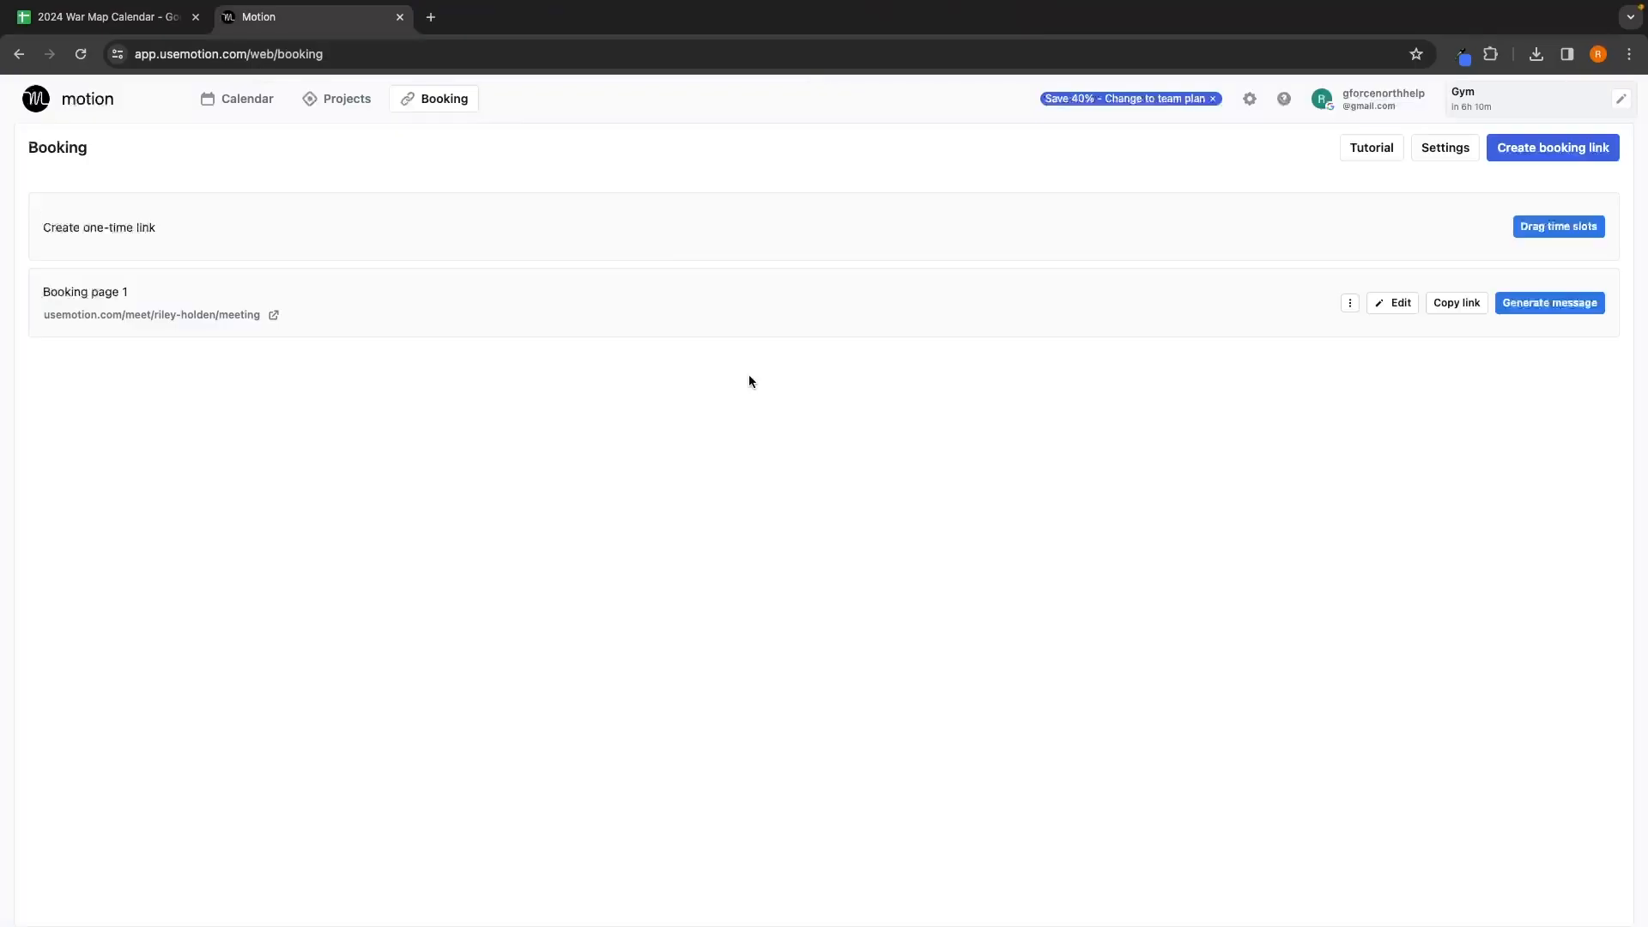
Step: Browse a new booking-link template without saving, then go to Motion's Calendars settings
click(1531, 158)
scroll(1228, 369, down, 5)
scroll(1227, 369, up, 5)
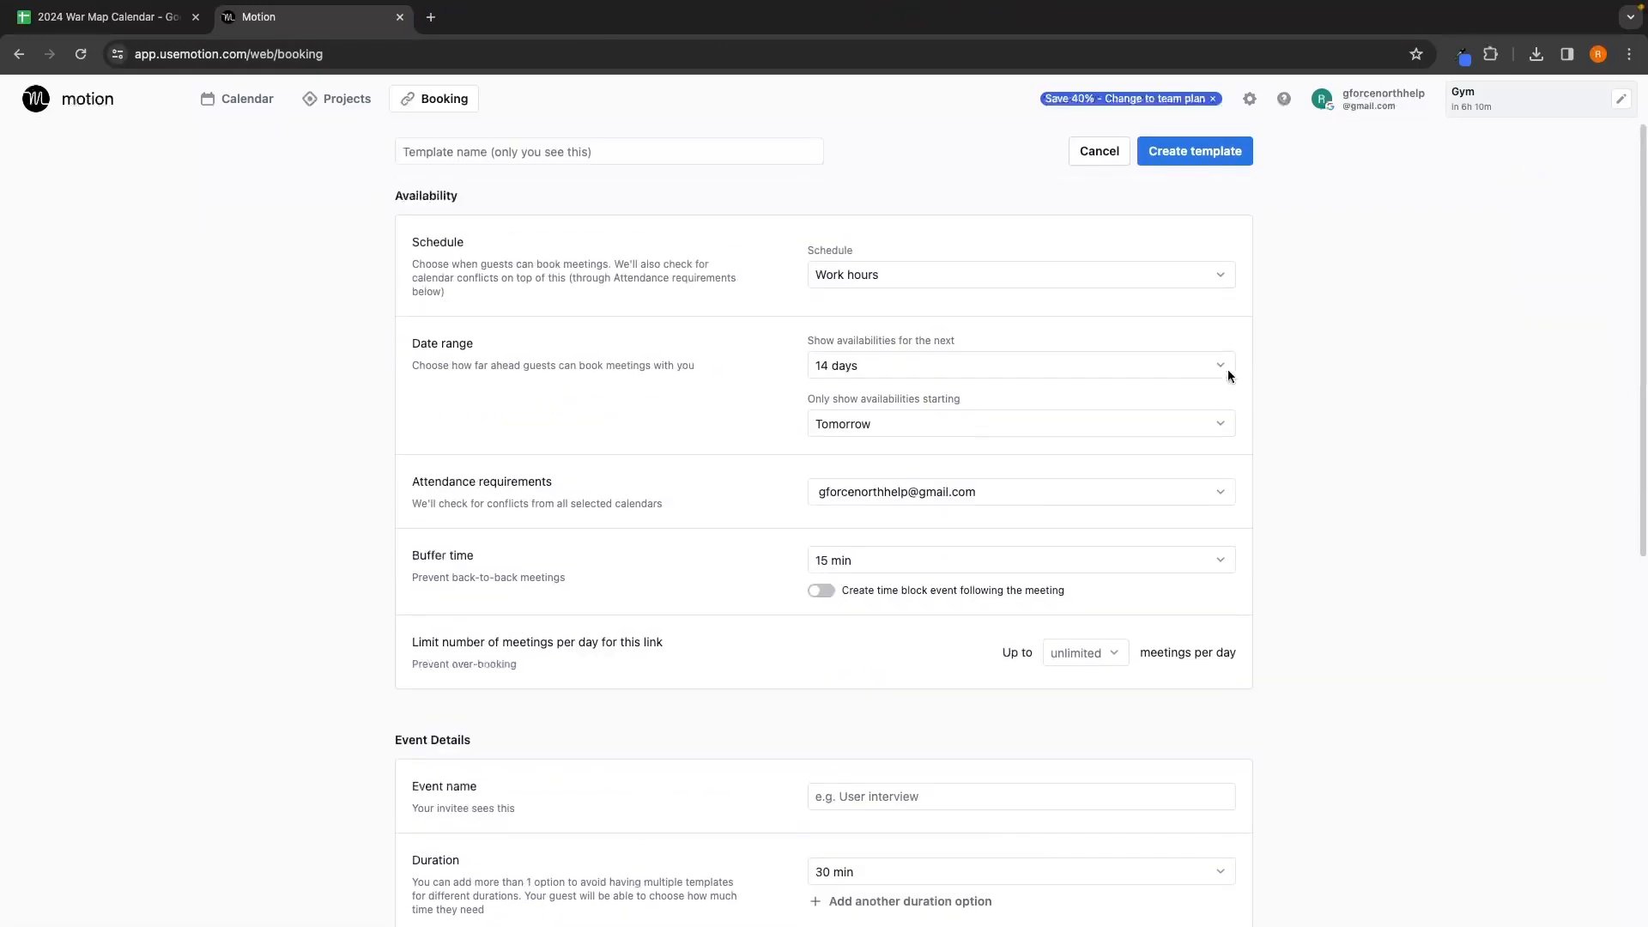
scroll(1336, 592, down, 8)
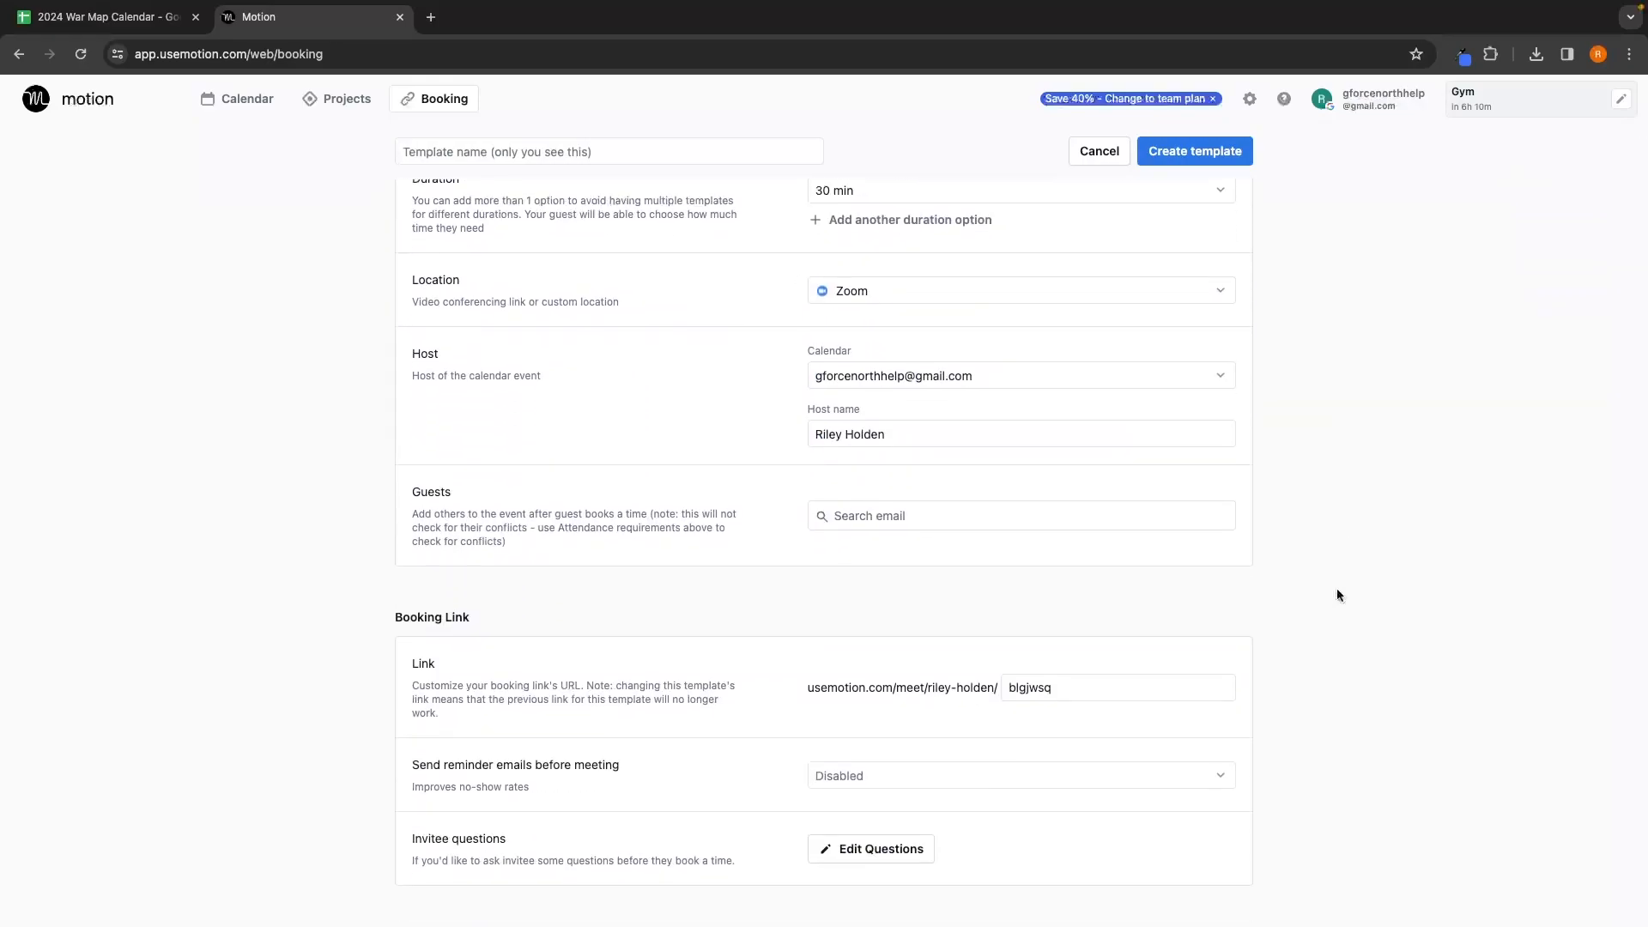
scroll(1336, 589, left, 5)
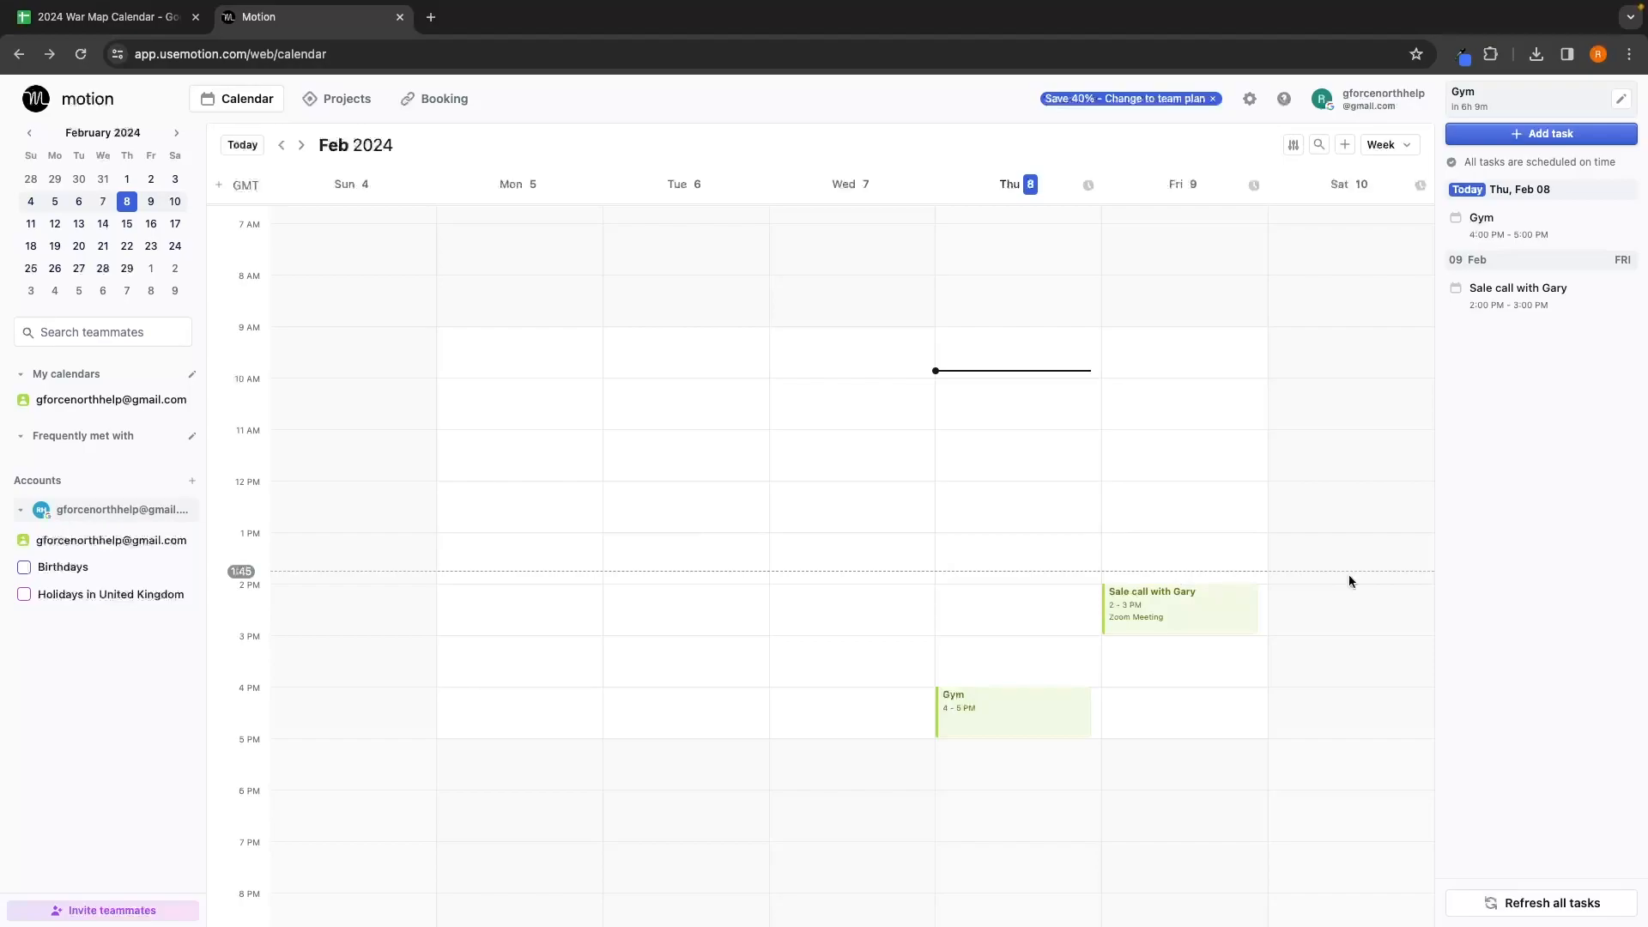
click(1250, 100)
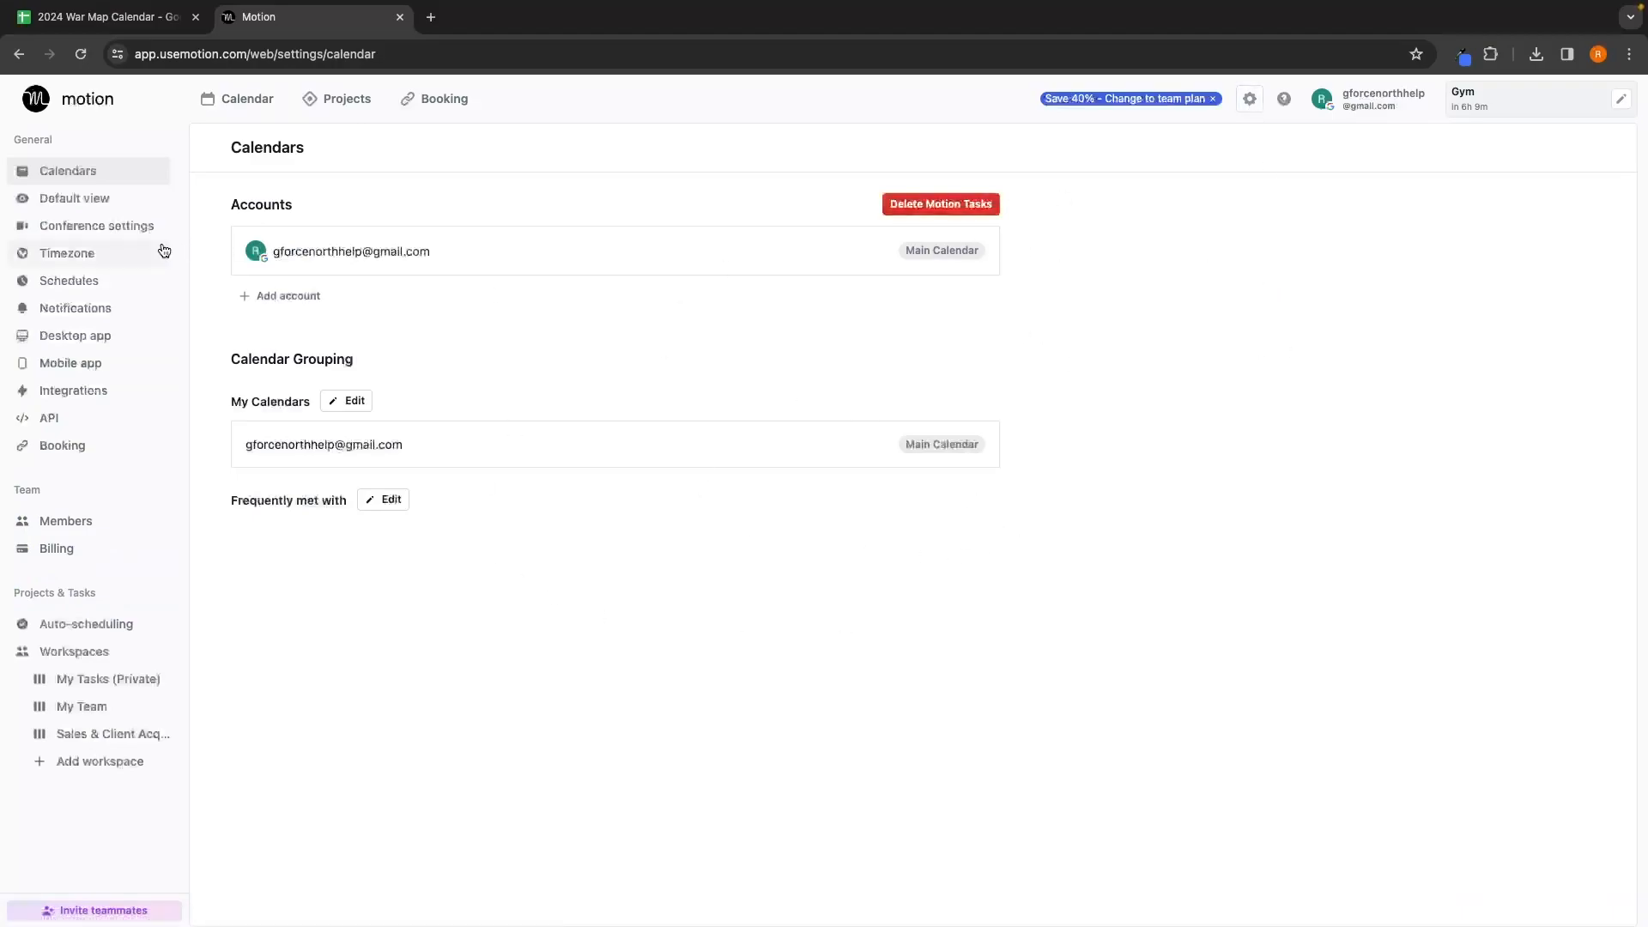
Step: In Default view settings, try the Dark theme, then switch back to Light
click(127, 208)
click(366, 296)
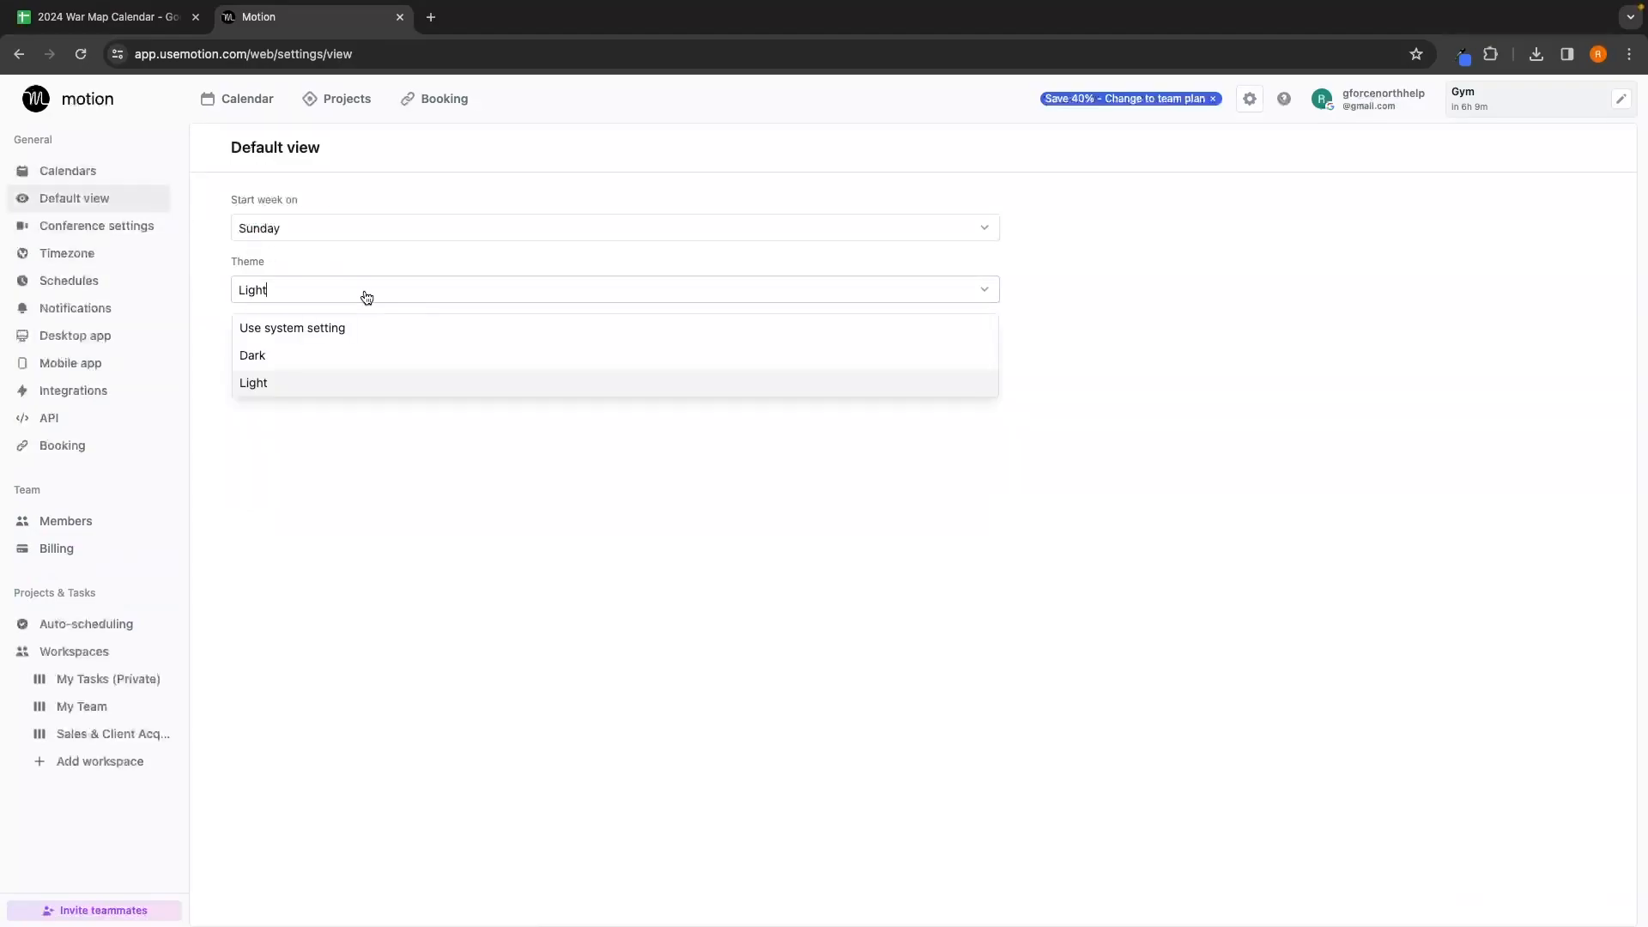
click(349, 354)
click(351, 302)
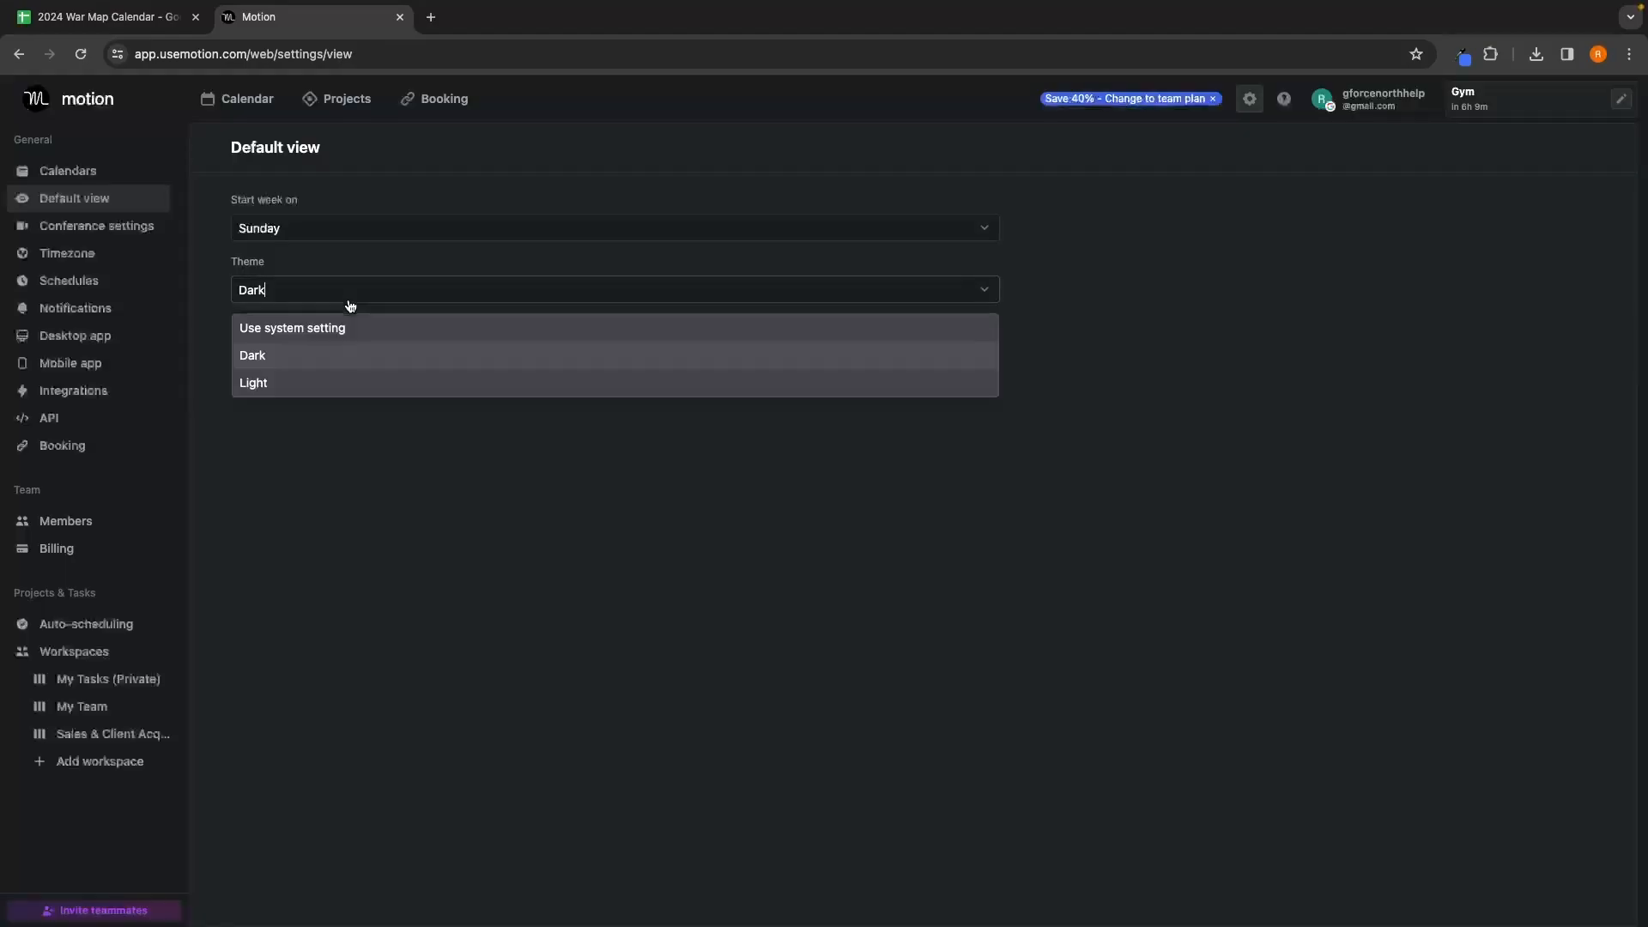
click(343, 381)
Step: Set the week to start on Monday
drag(245, 212, 316, 202)
click(302, 223)
click(294, 294)
Step: Check the Conference settings' default conference method, leaving it unchanged
click(130, 234)
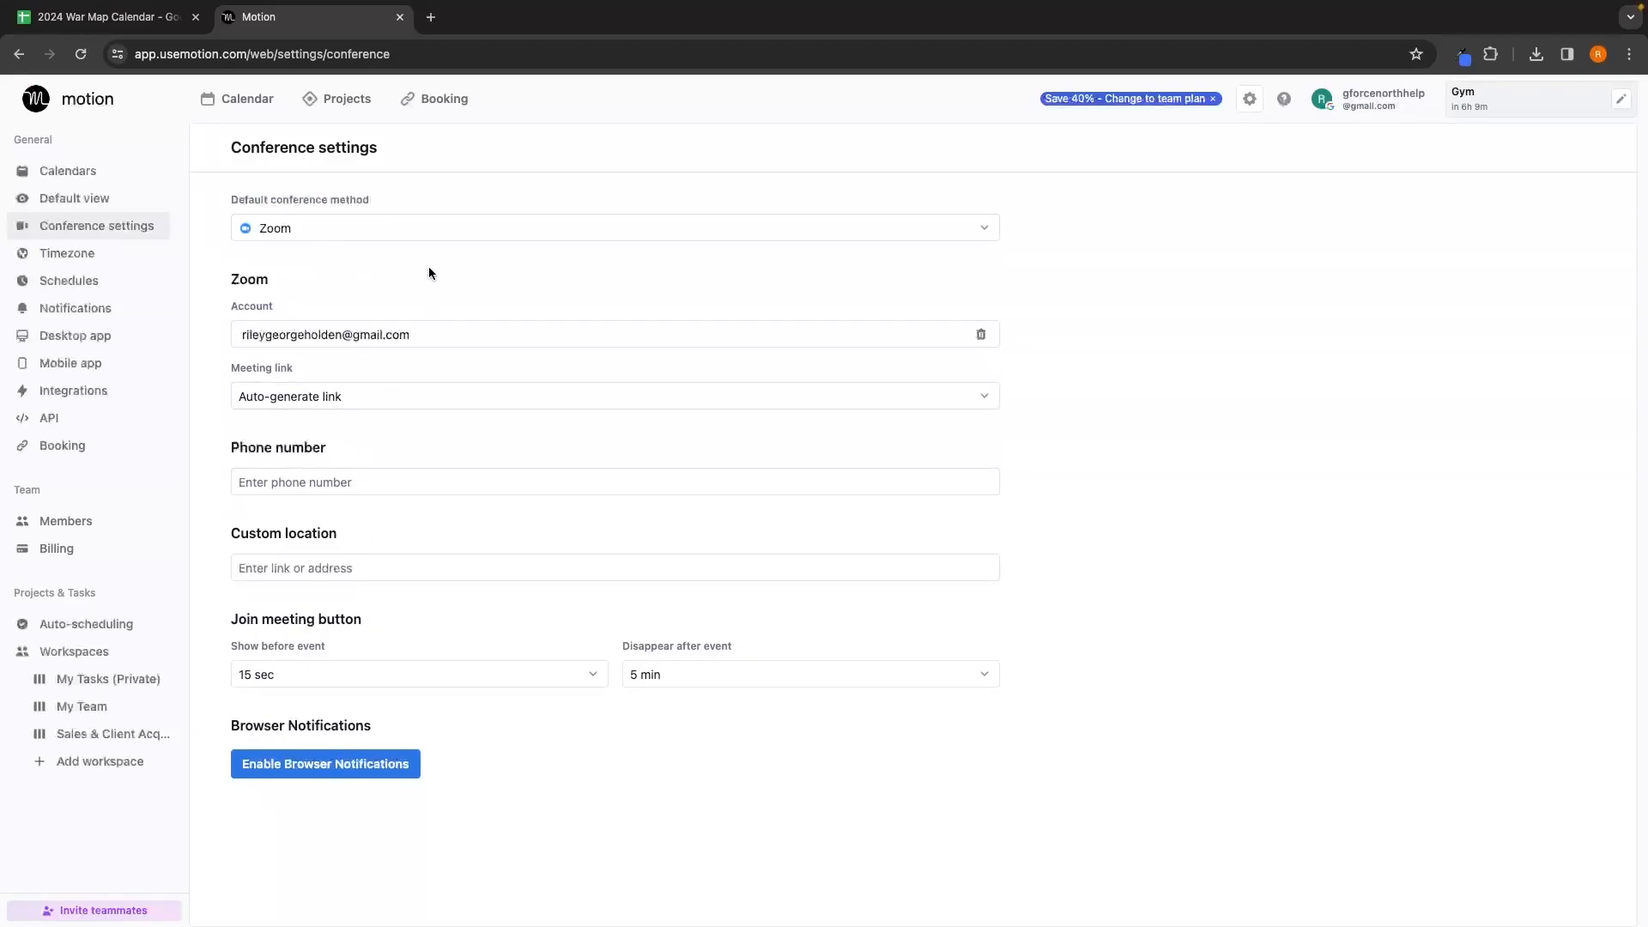
click(430, 228)
click(1115, 309)
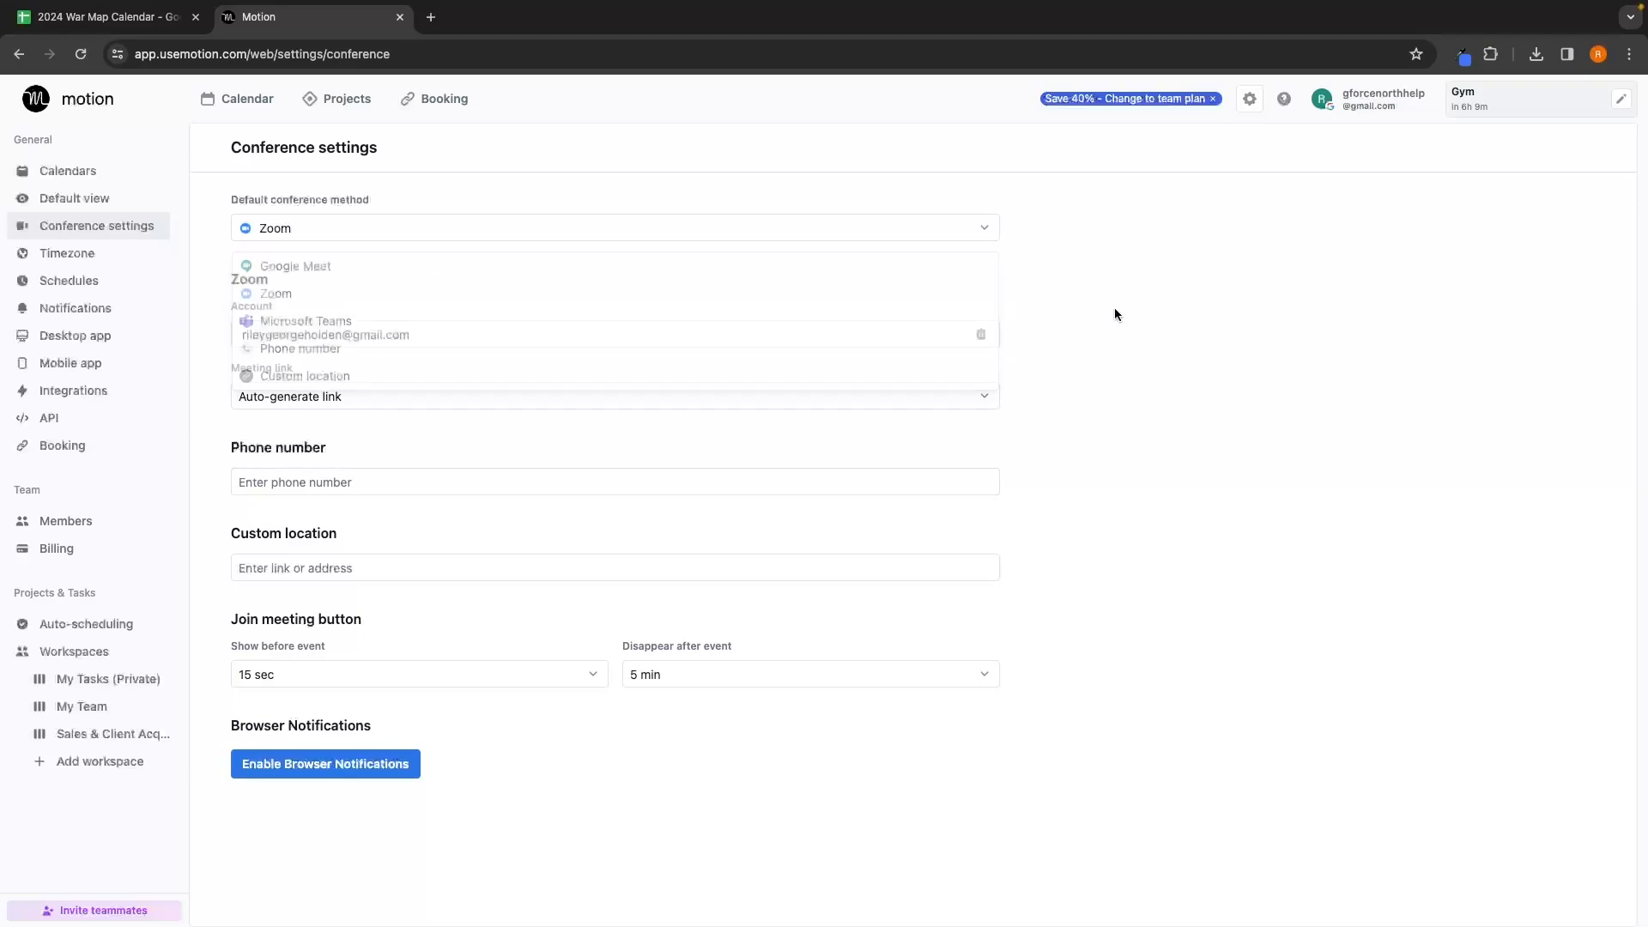
Step: Look at Timezone, then save the Work hours schedule unchanged at Mon–Fri 9 AM–5 PM
click(88, 254)
click(92, 283)
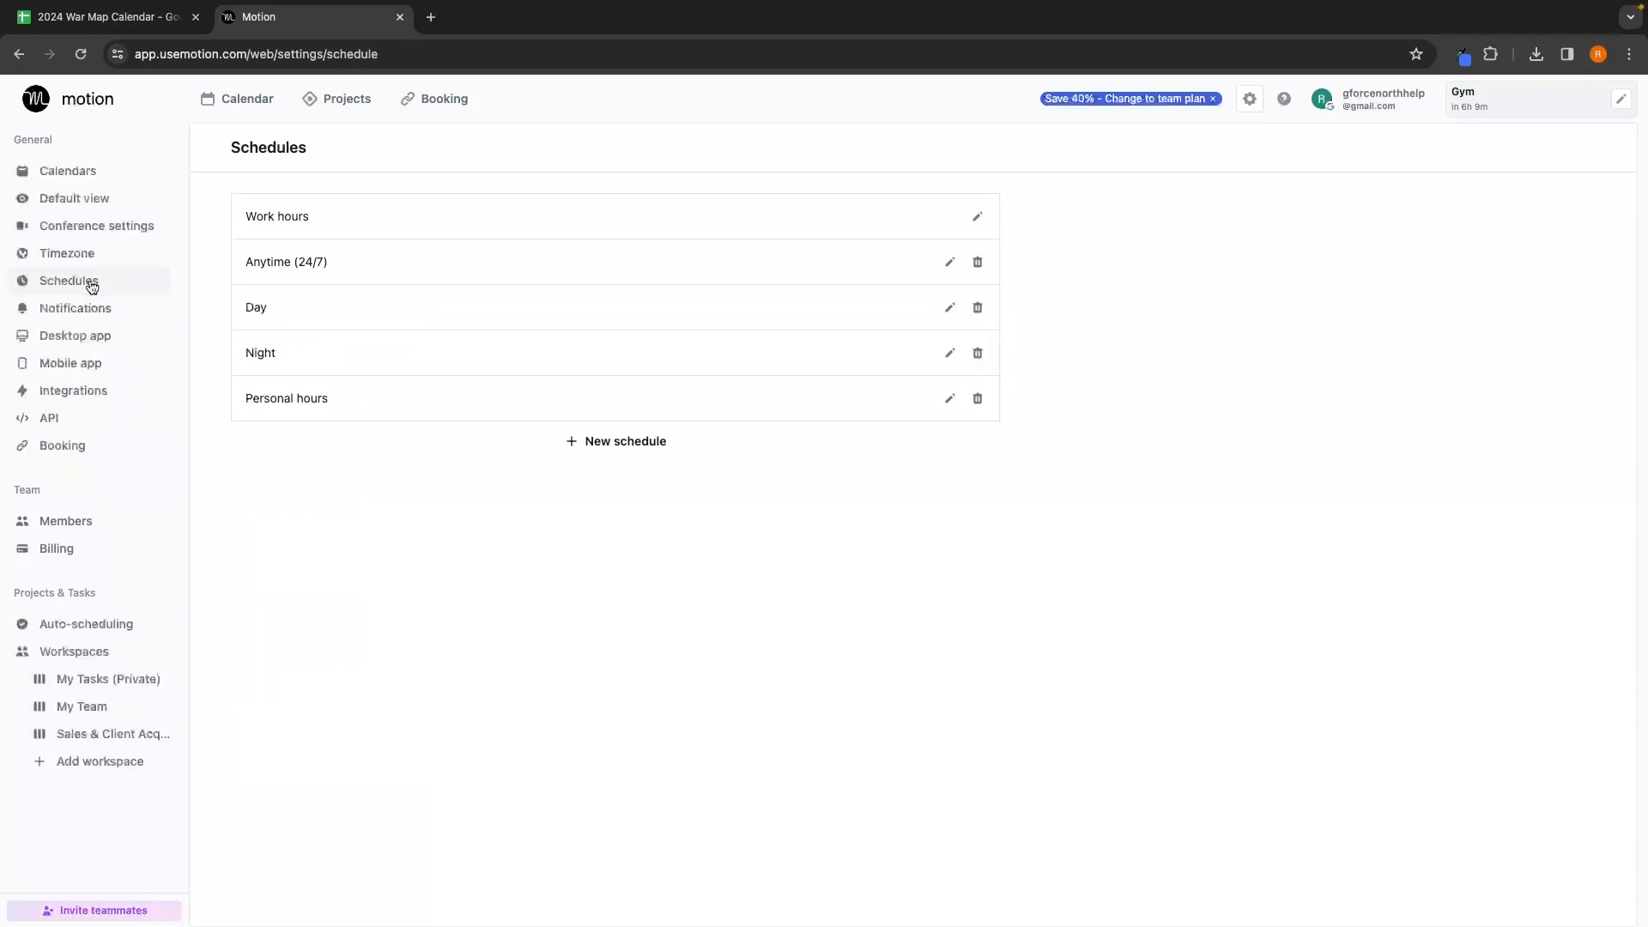
click(979, 216)
scroll(902, 308, up, 1)
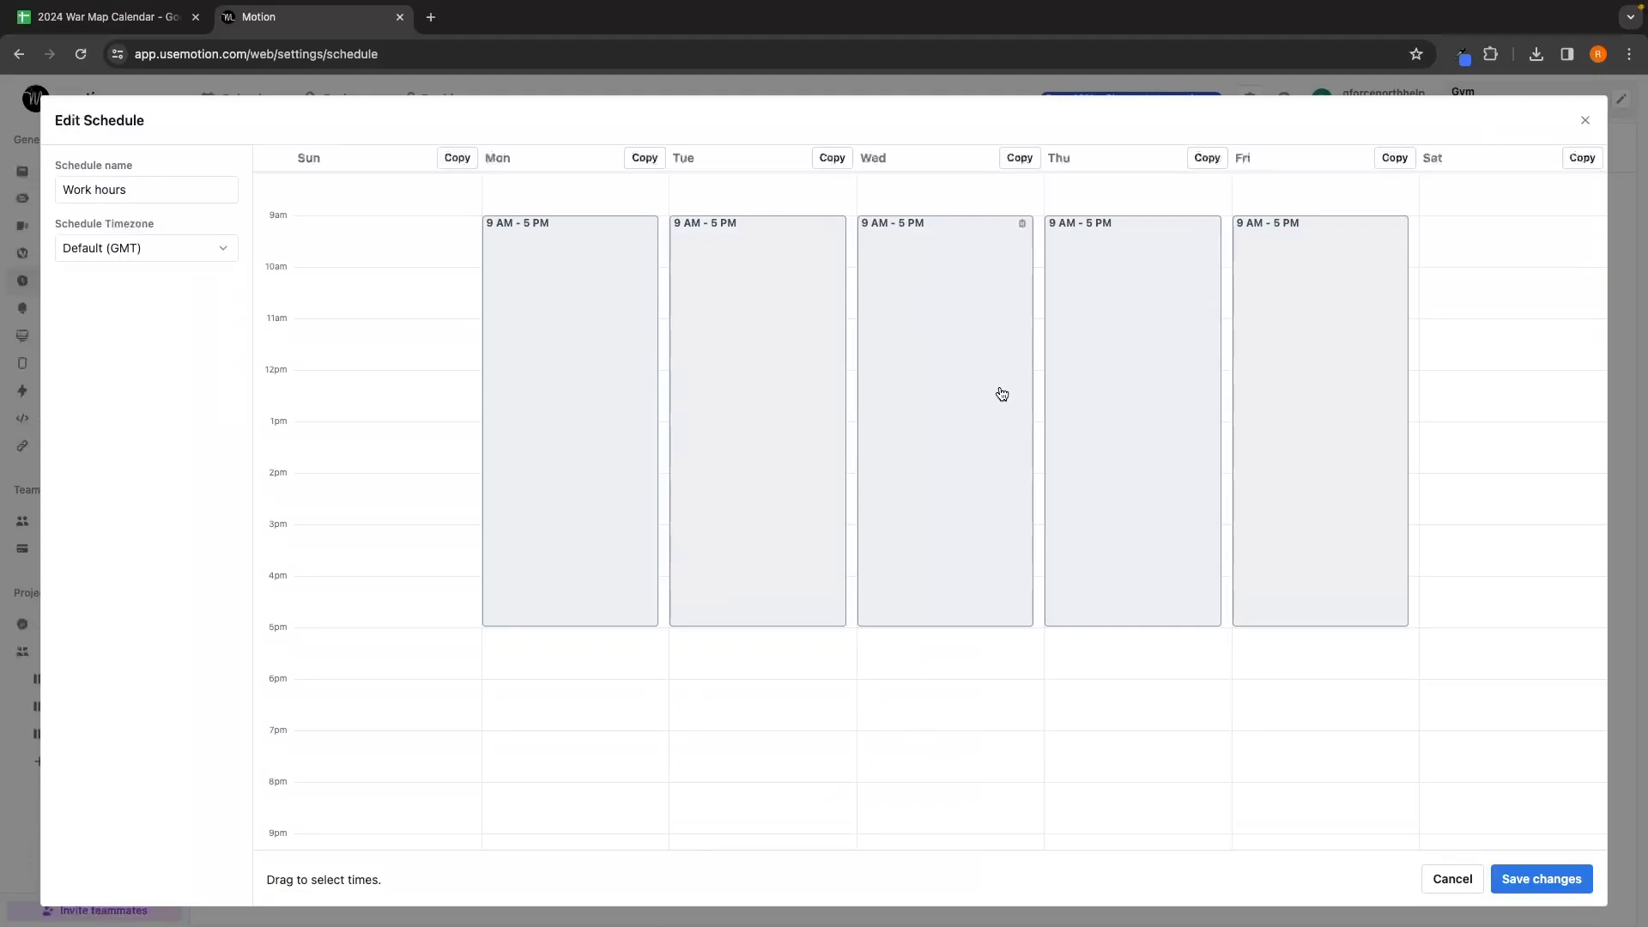
click(1541, 878)
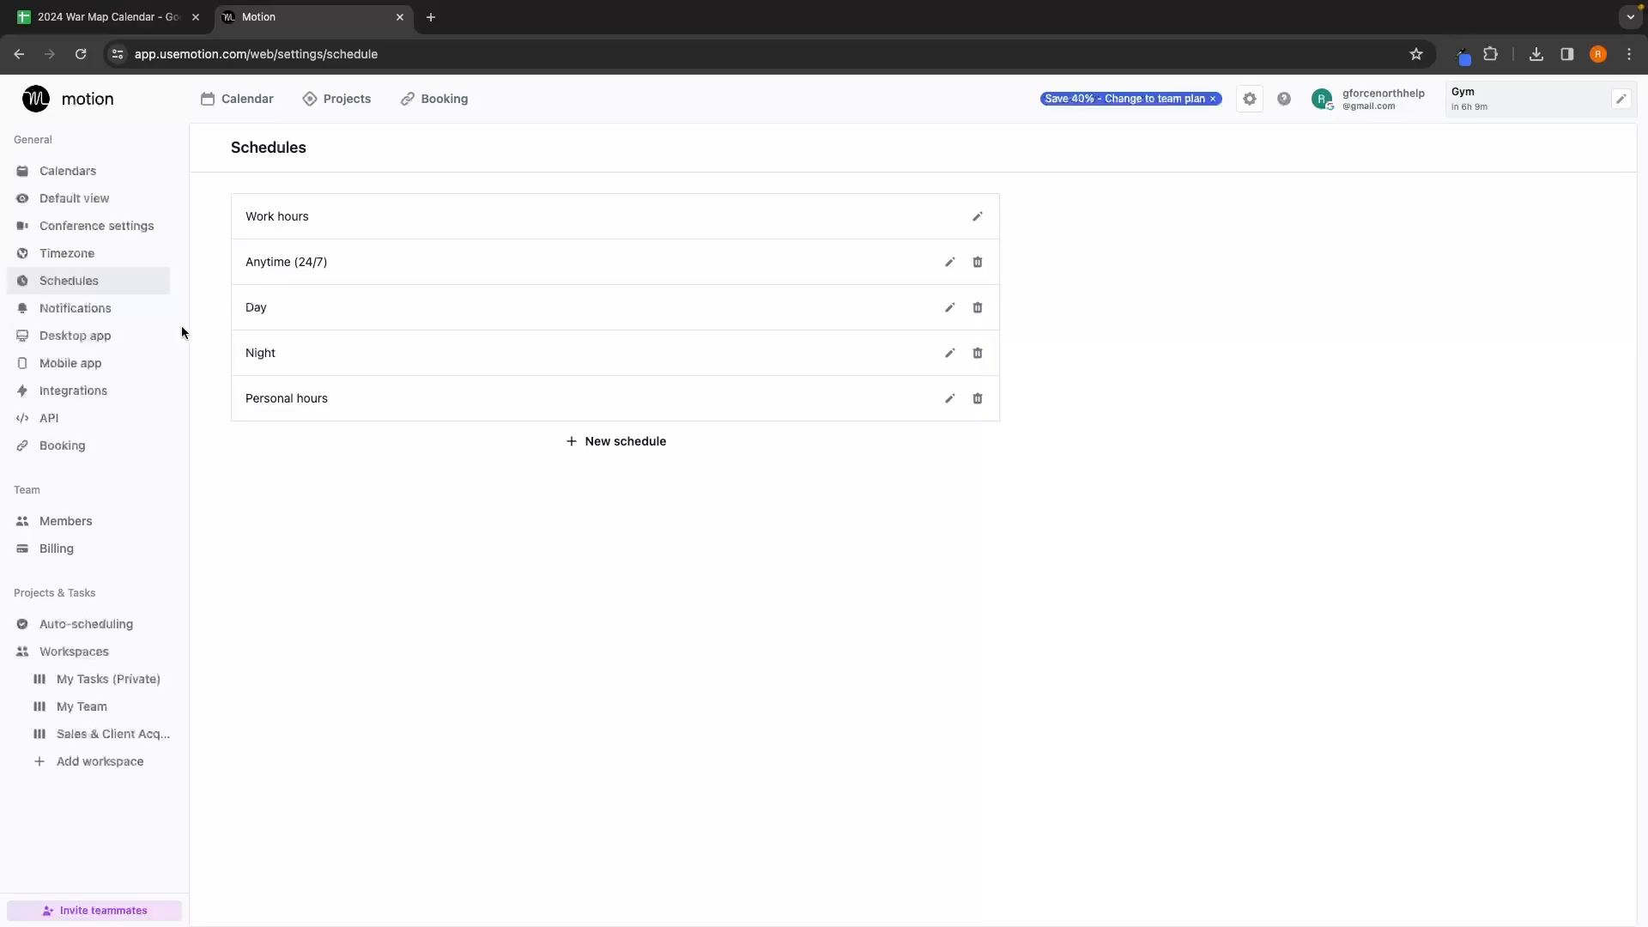
Step: Read the Browser/desktop, Email and Mobile sections of the Notifications settings
click(148, 315)
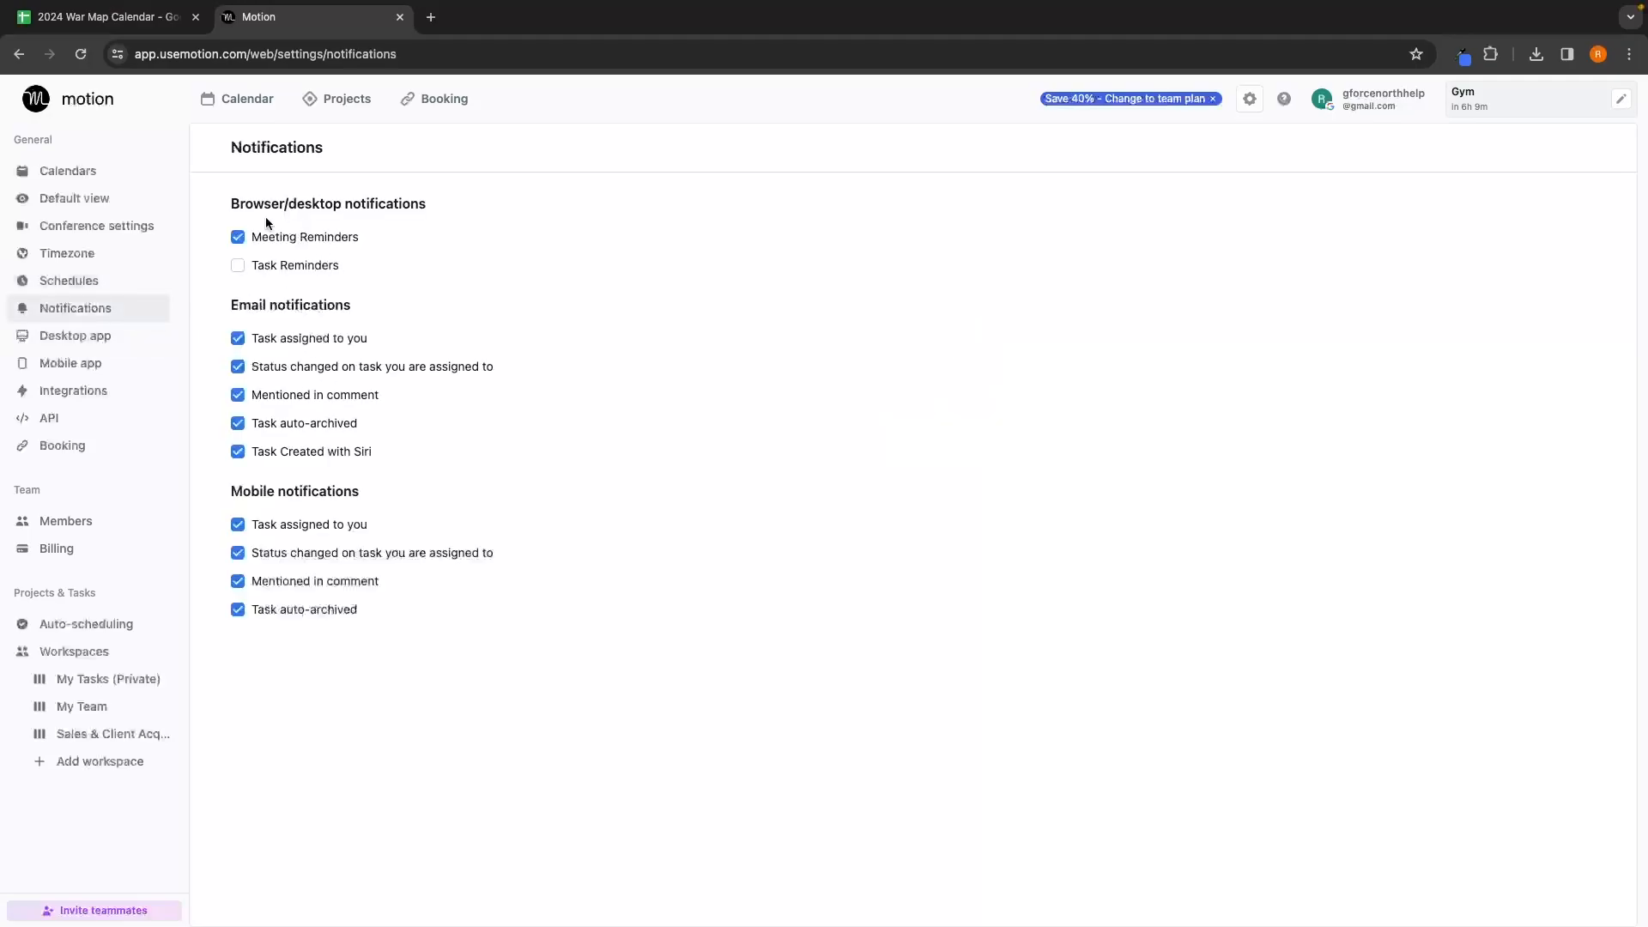
drag(218, 201, 474, 211)
click(475, 211)
drag(241, 304, 360, 310)
drag(230, 305, 329, 302)
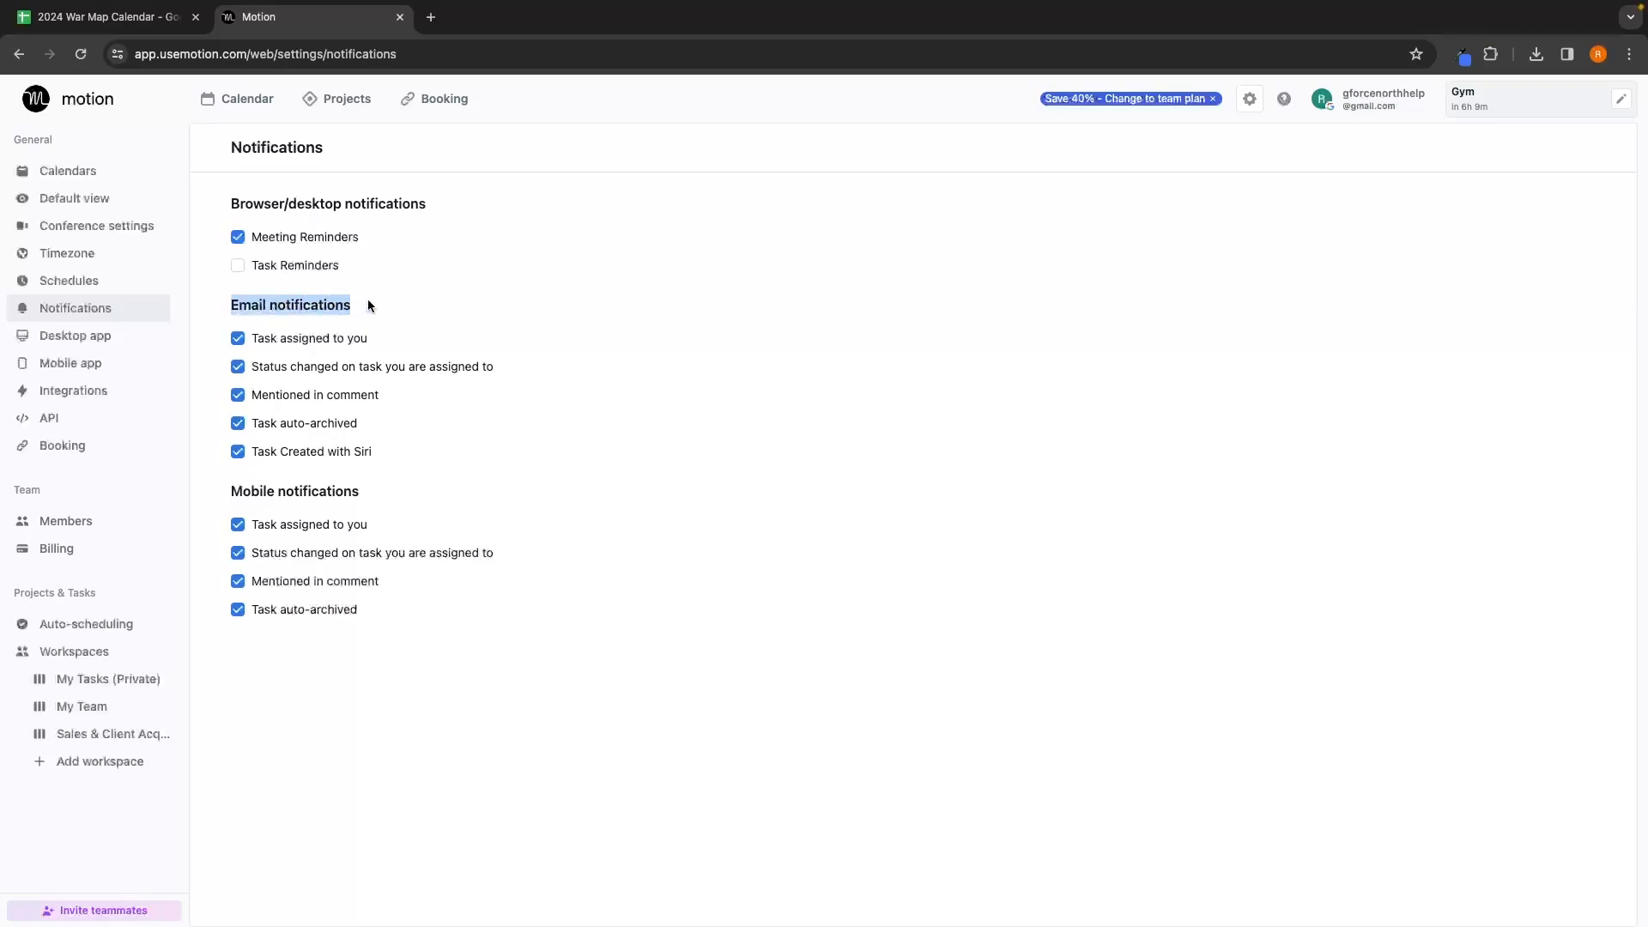
click(367, 305)
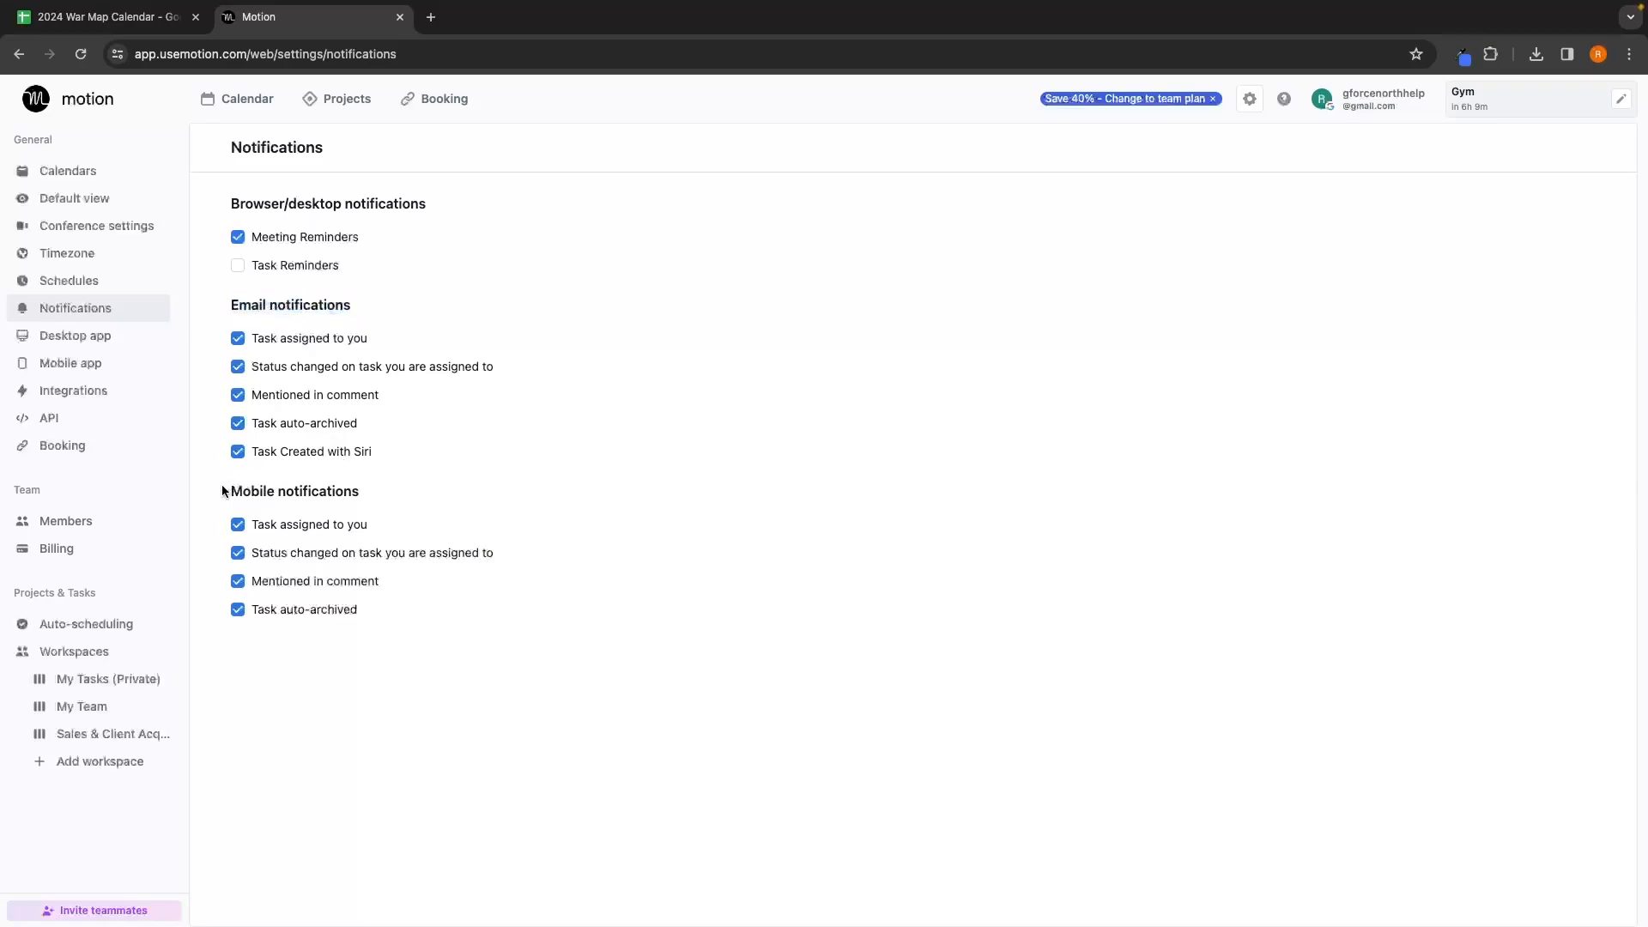
drag(225, 490, 437, 491)
drag(227, 203, 450, 199)
click(450, 199)
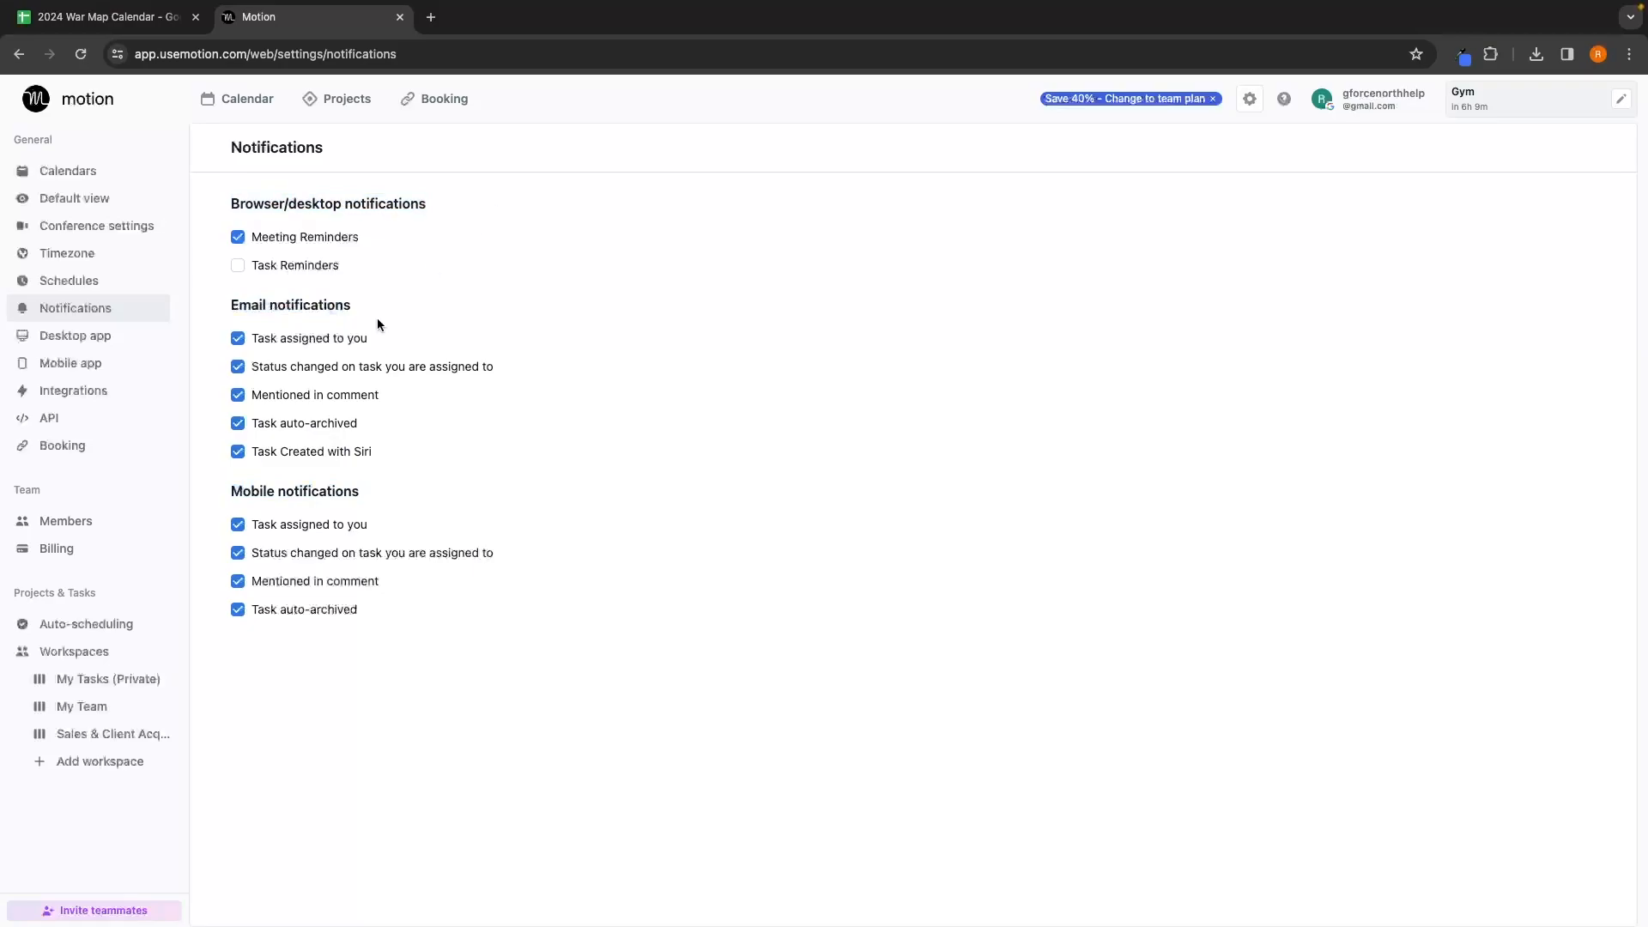
Step: Look through the Integrations and Booking settings, ending on the Team Members list
click(91, 392)
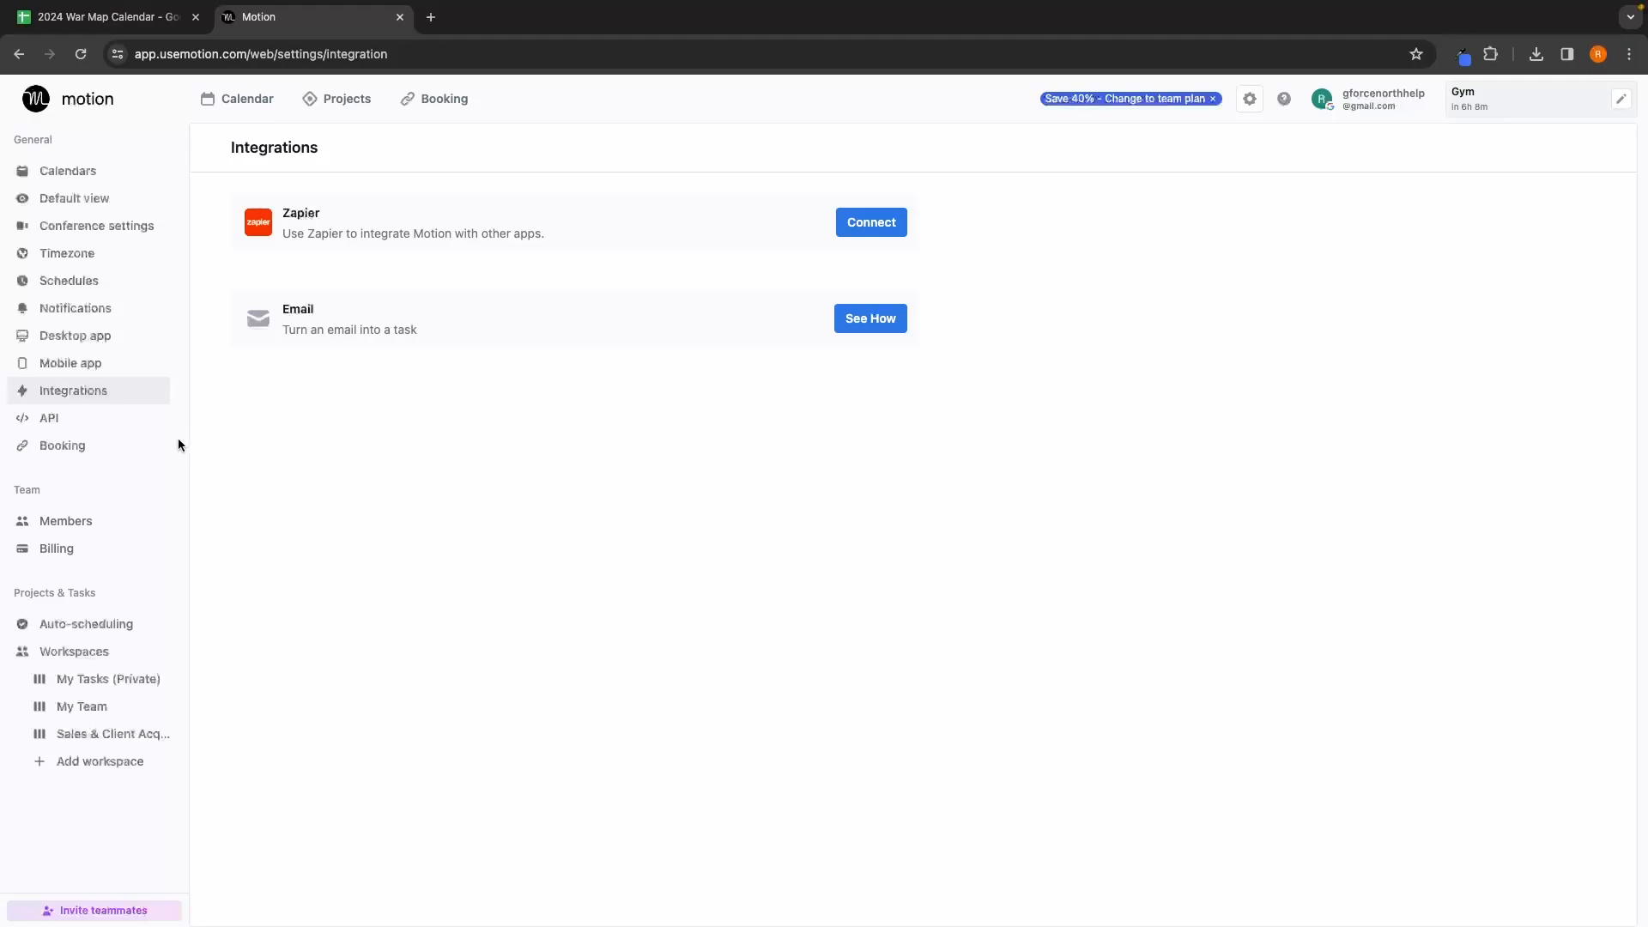
click(133, 453)
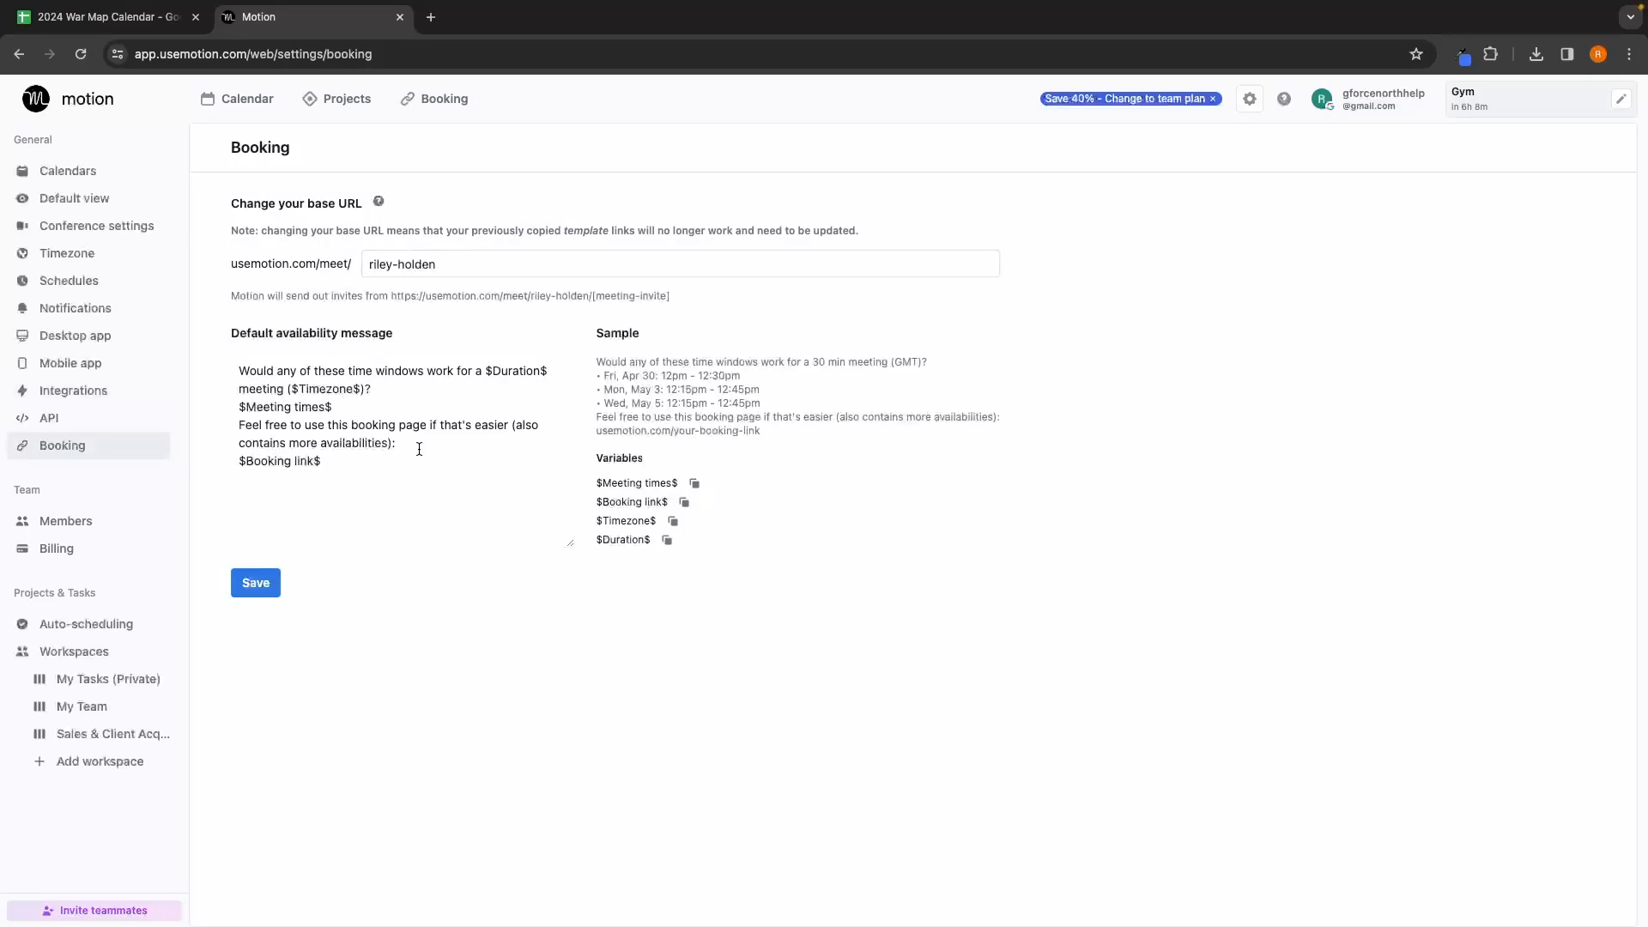
click(110, 530)
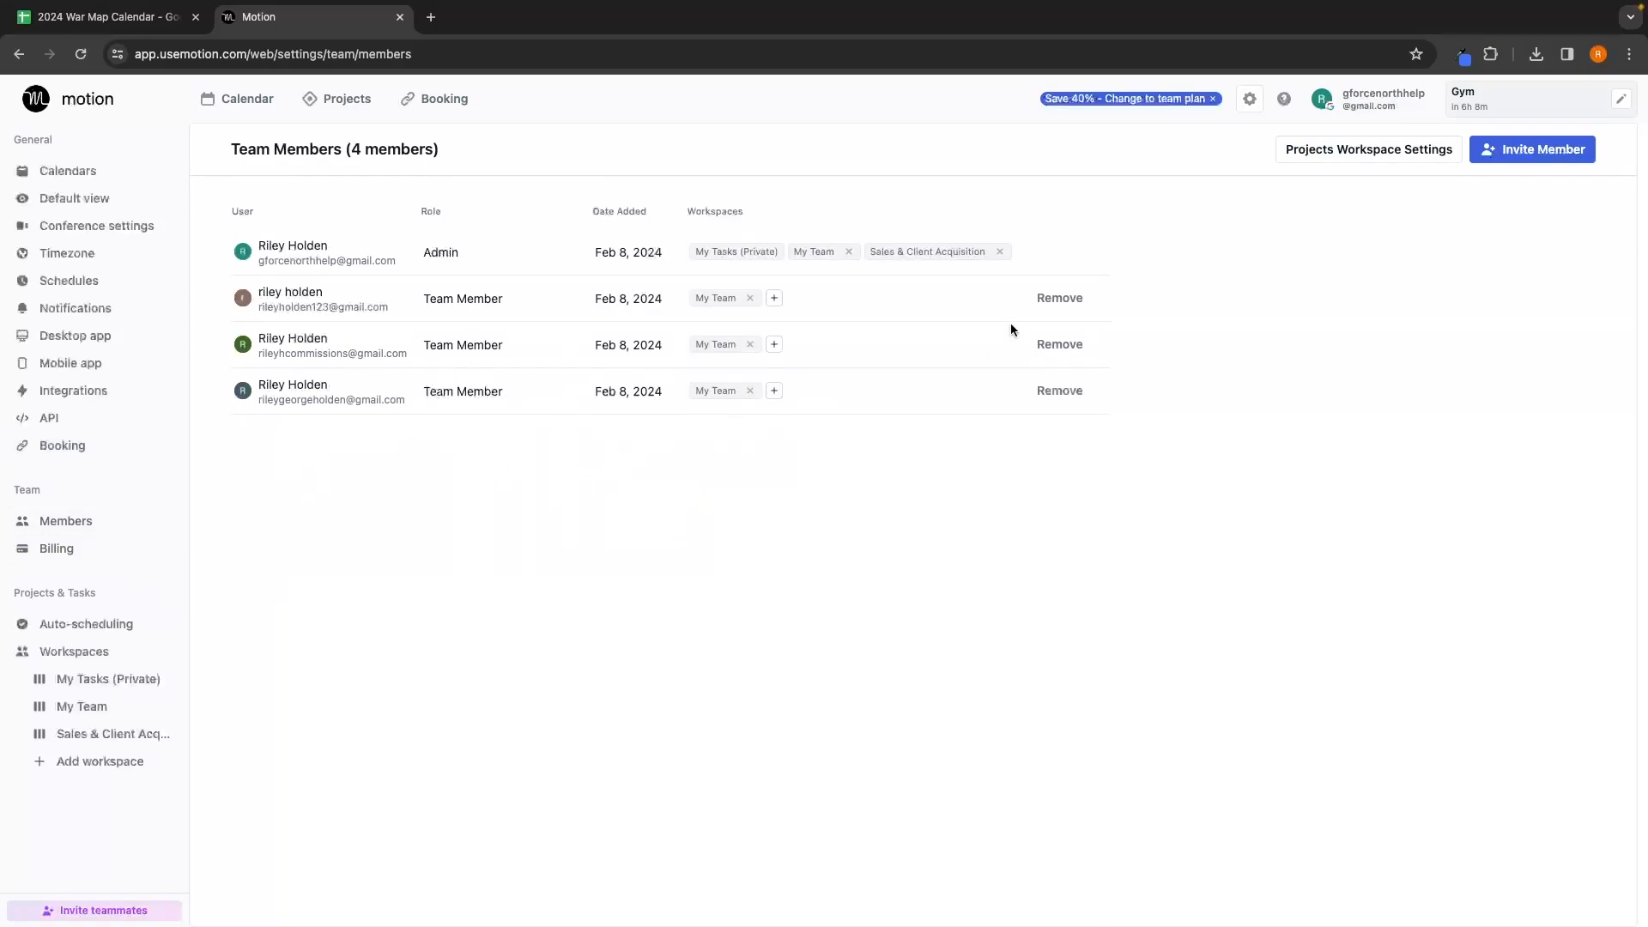
Step: Remove the duplicate second team member, then start an invite in the Add teammates field
click(1059, 298)
click(981, 191)
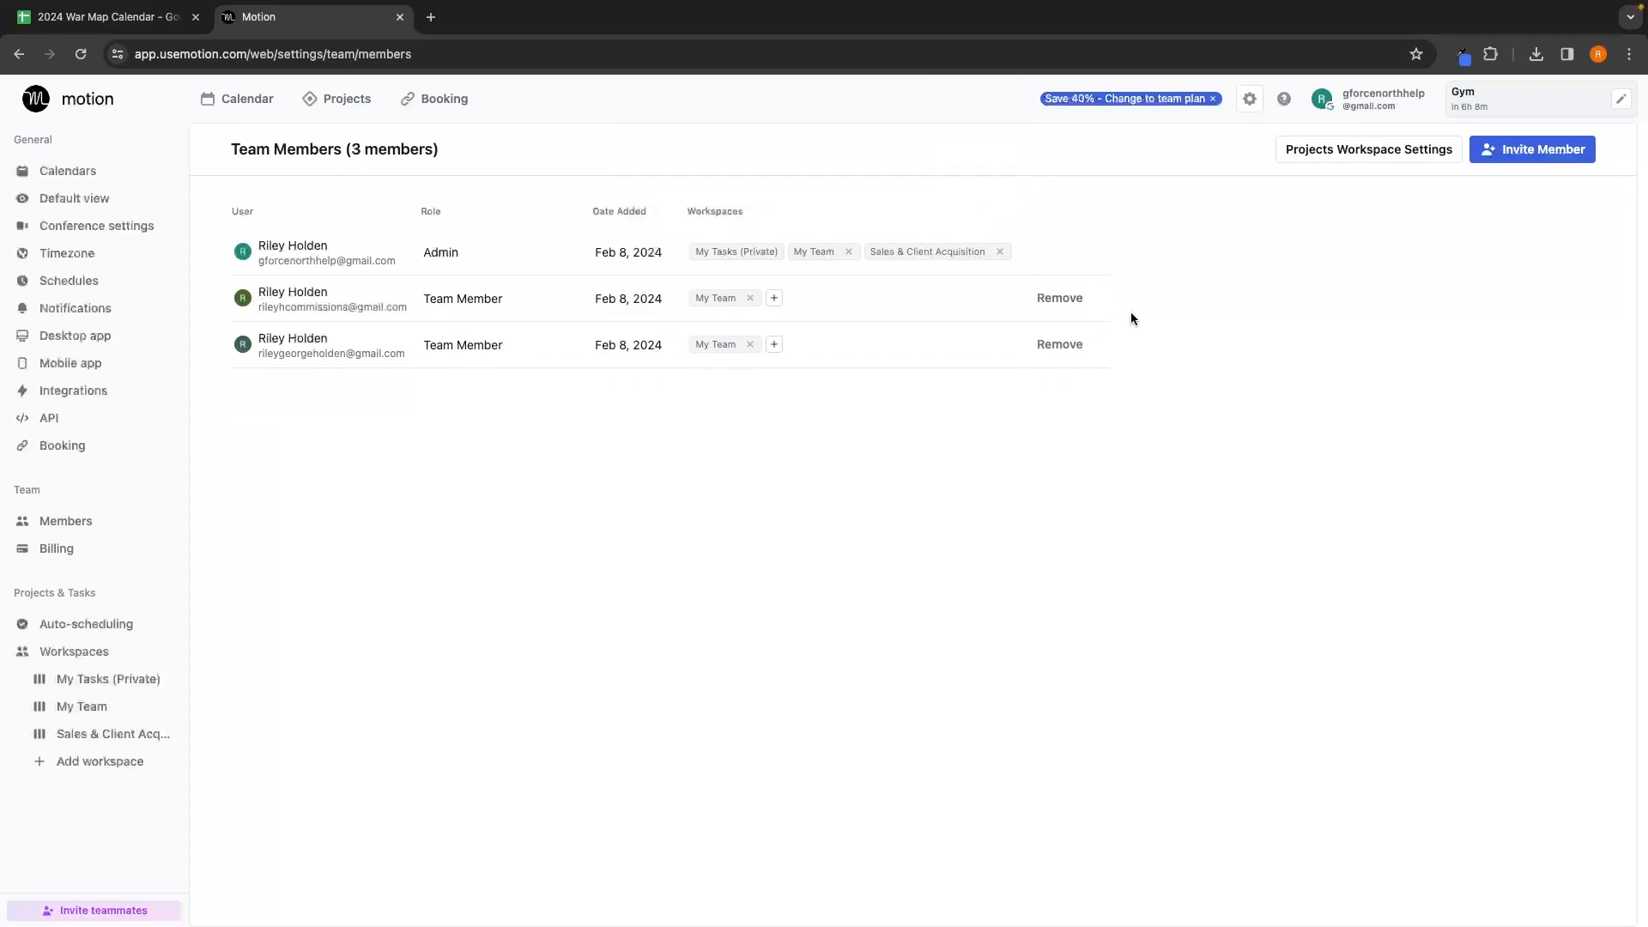
click(1543, 155)
click(562, 450)
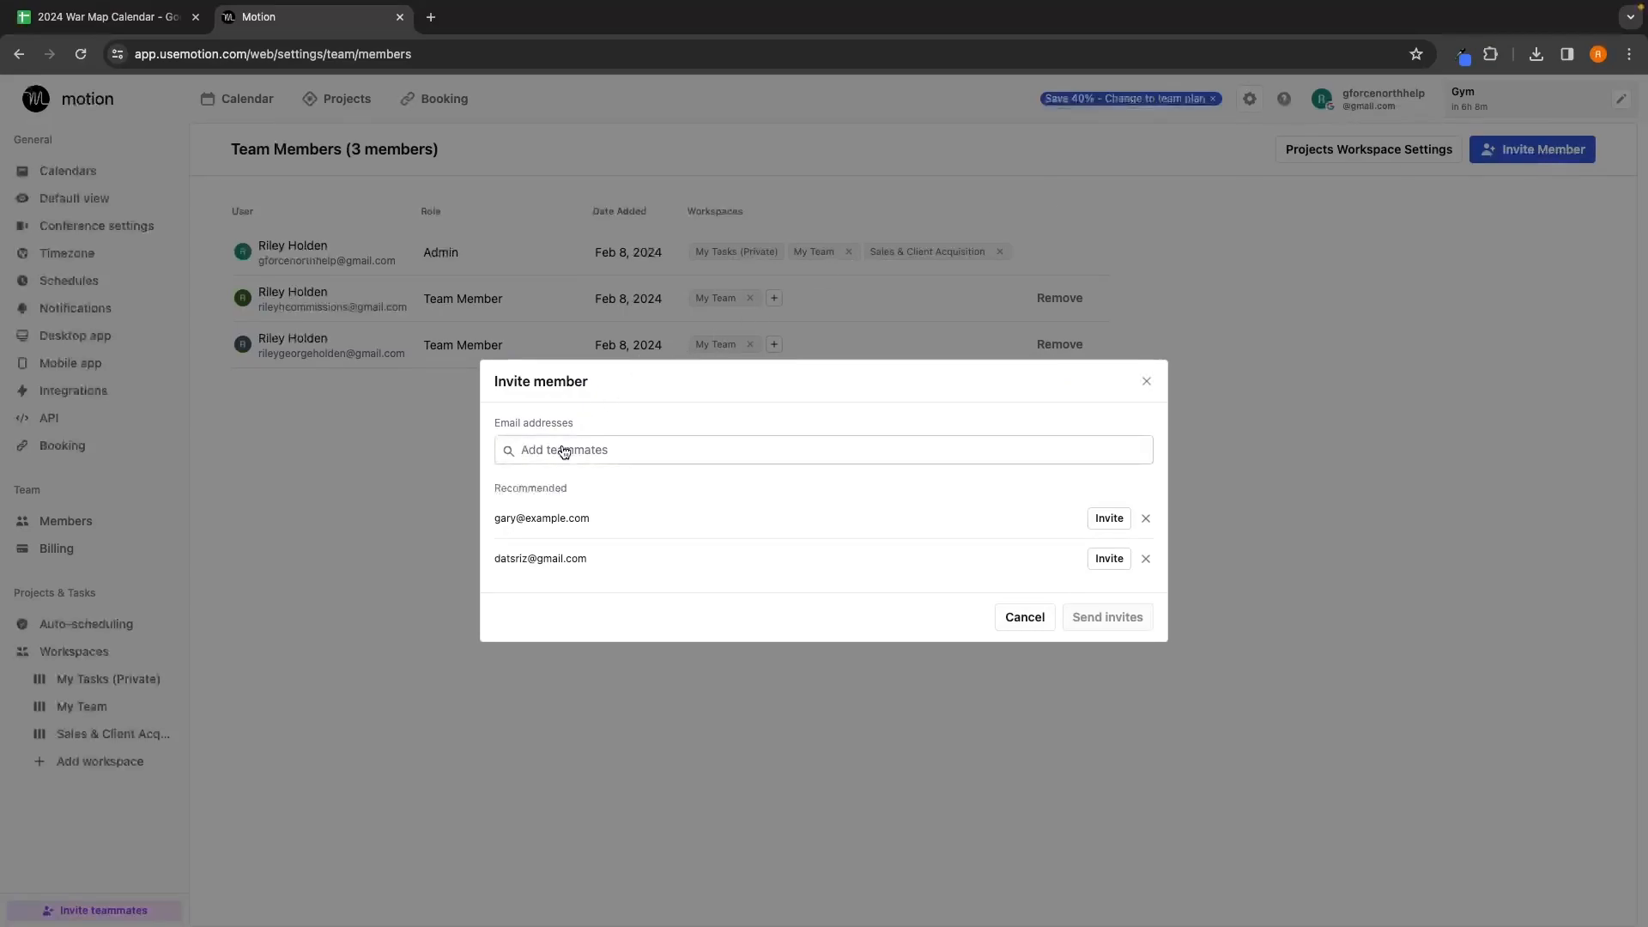
click(625, 430)
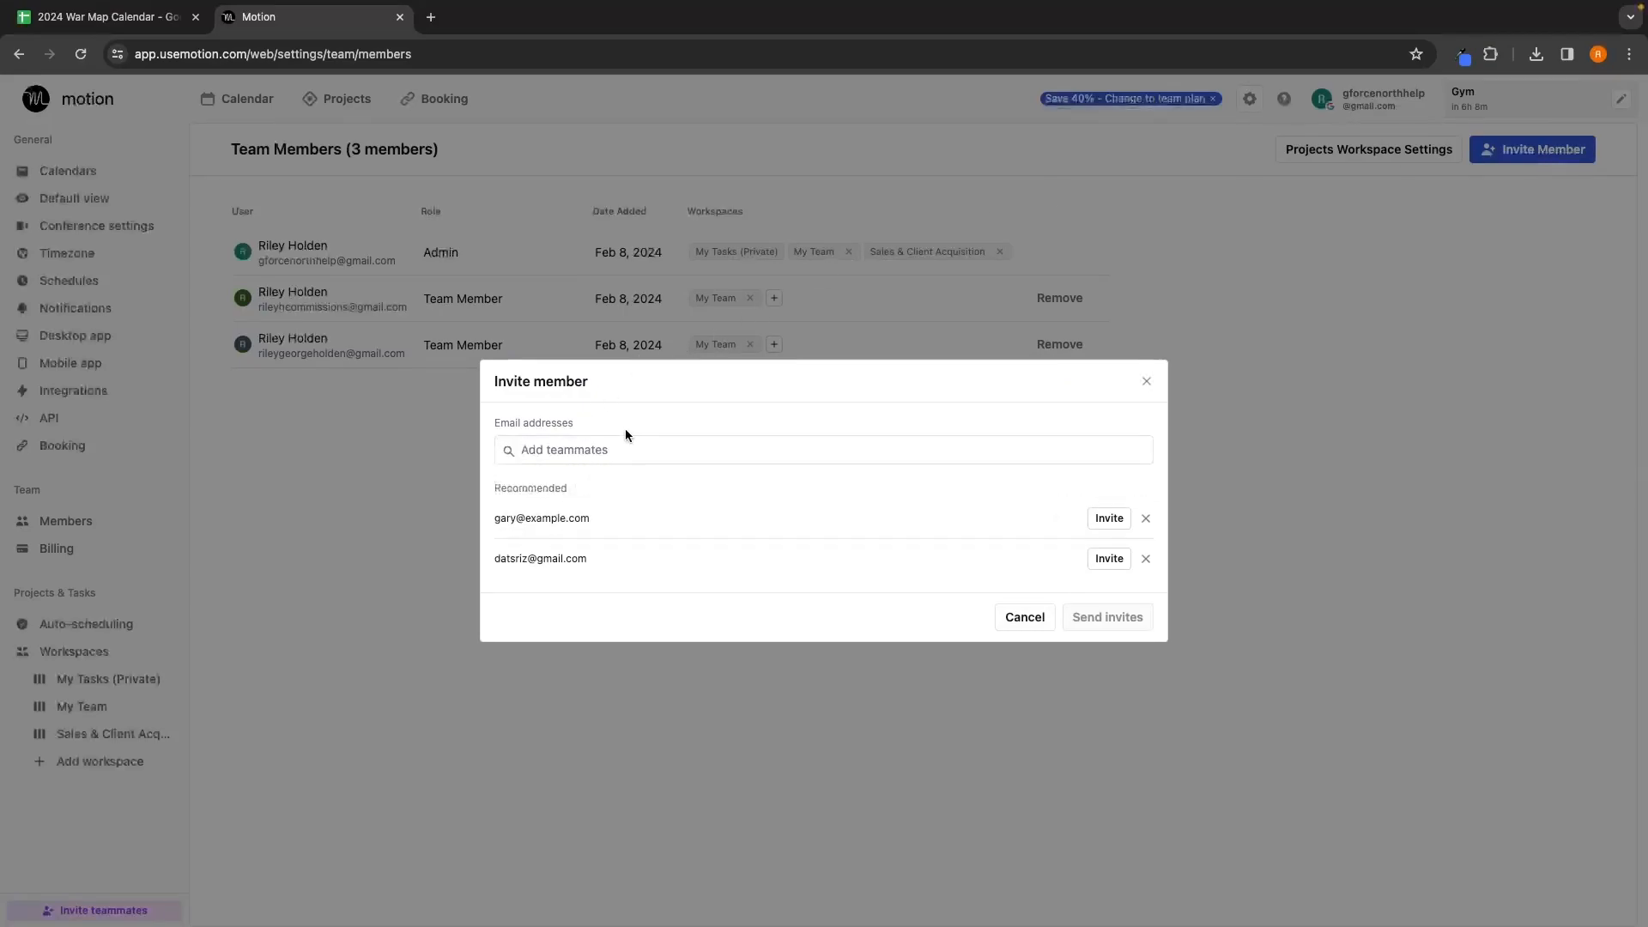